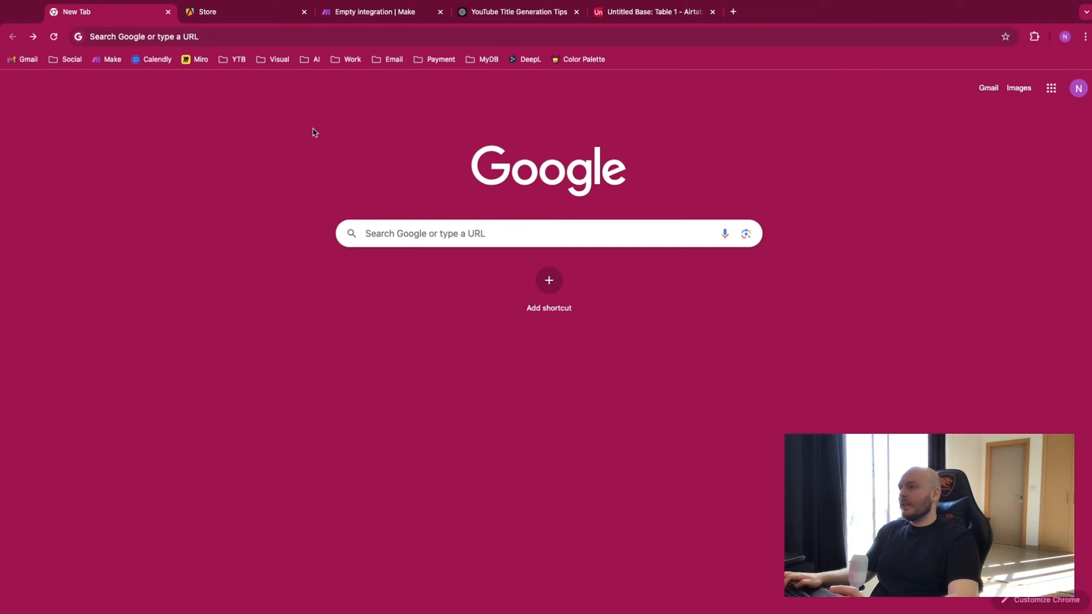
Search Google for "automations for business owners reddit"
click(409, 233)
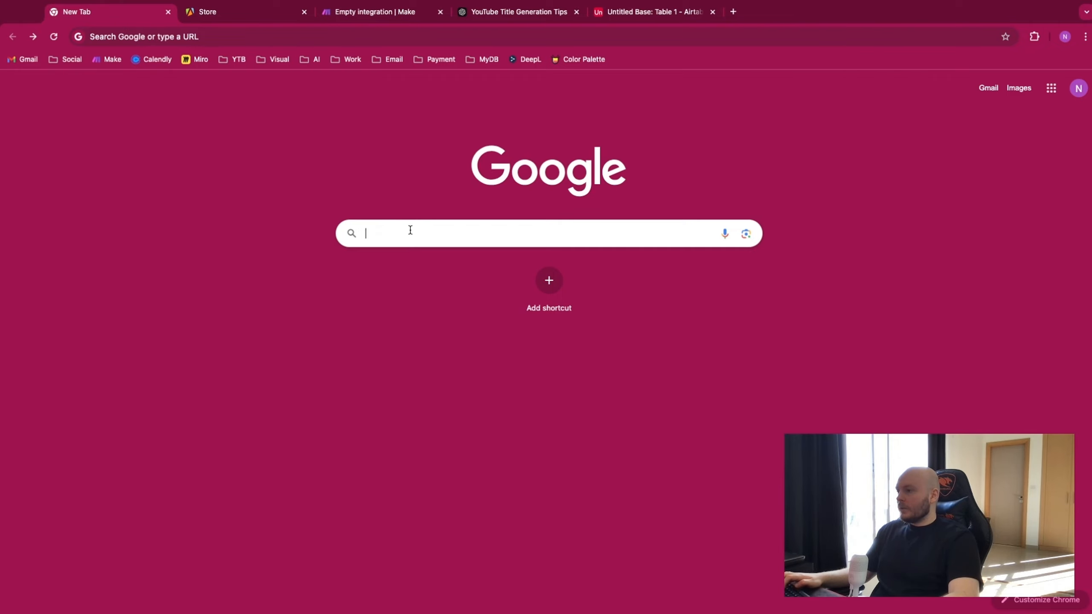
text(automations for businee)
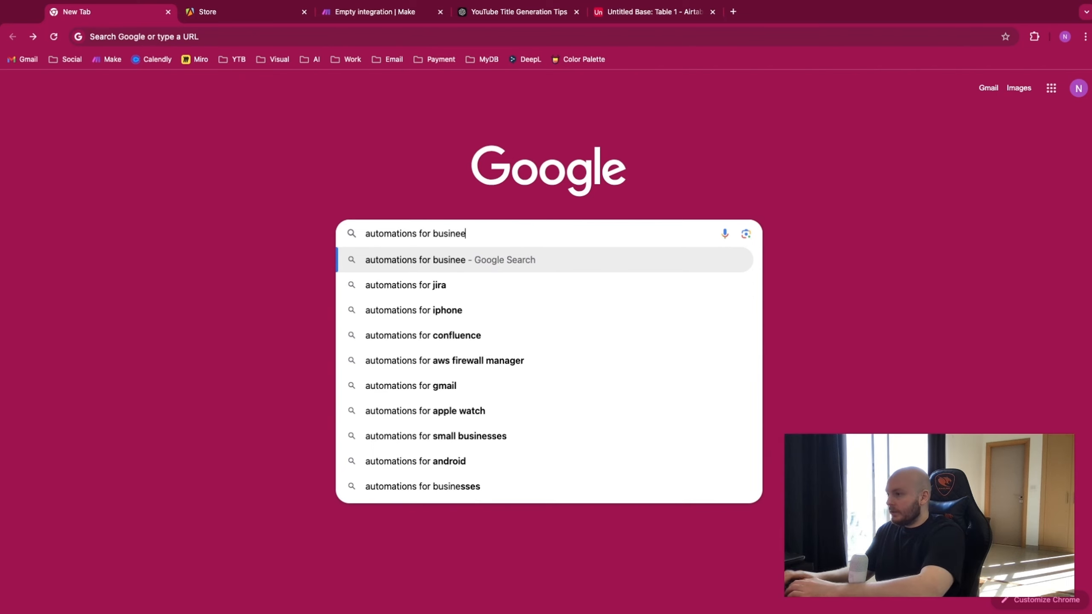
key(BackSpace)
text(ss ow)
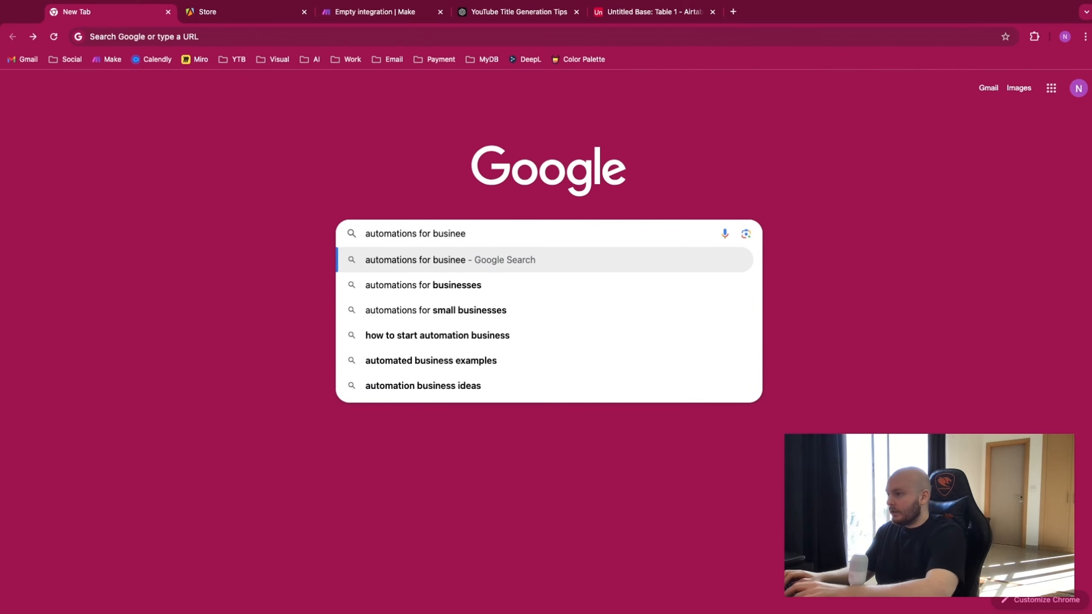
text(ners reddit)
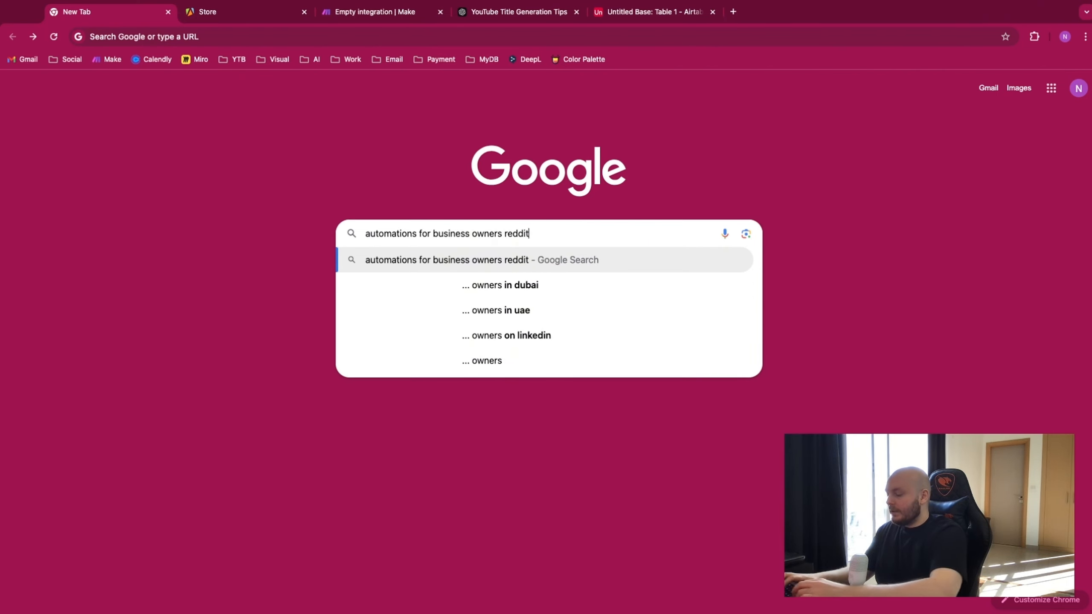
key(Return)
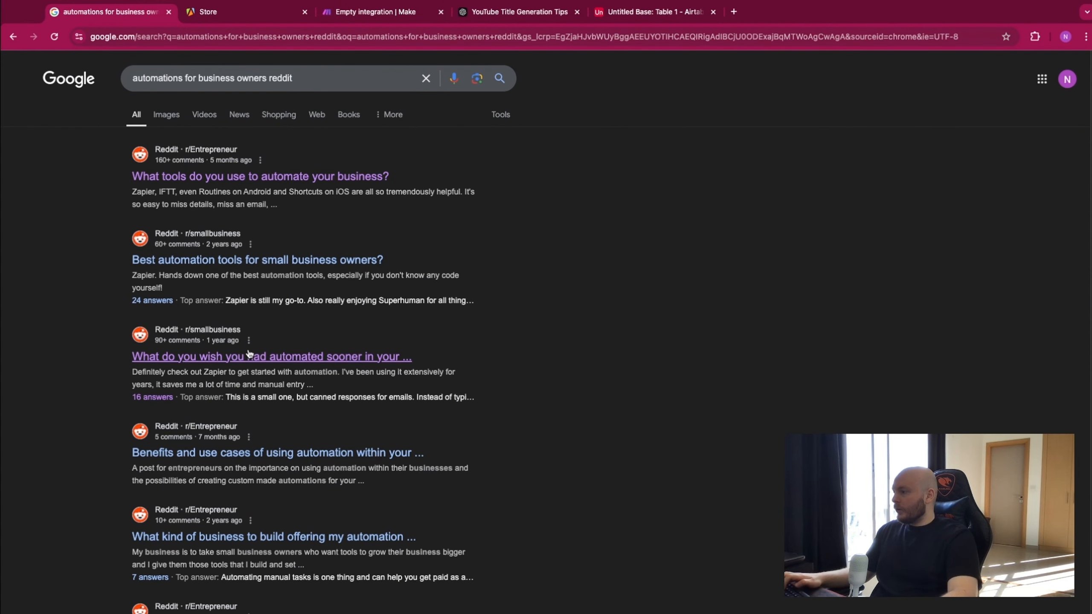
Open the r/smallbusiness thread "What do you wish you had automated sooner in your business practice?" and copy its URL
click(308, 360)
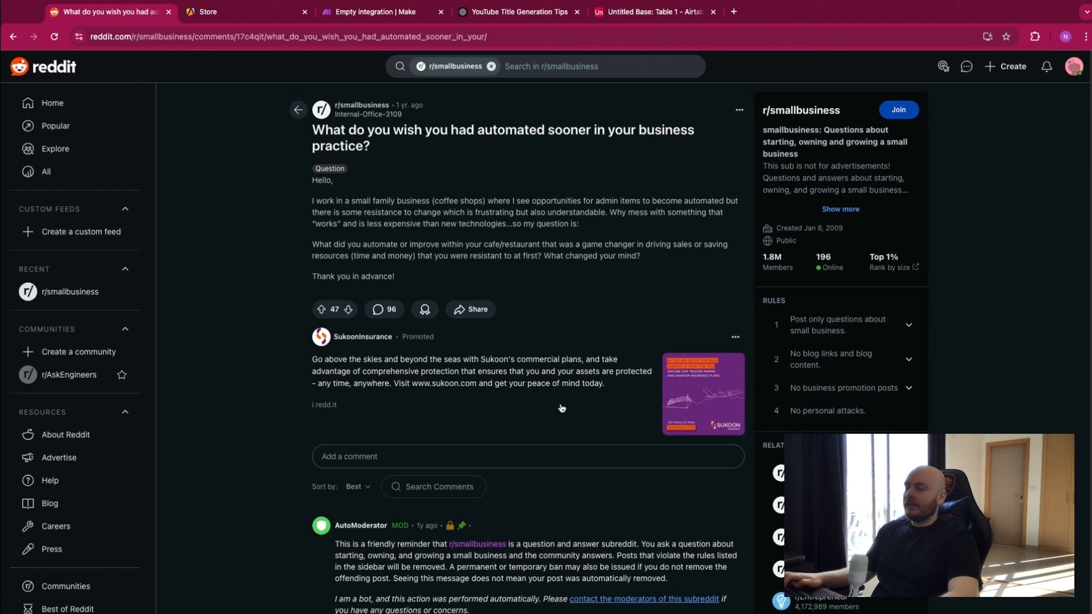
scroll(465, 242, down, 4)
scroll(459, 238, up, 4)
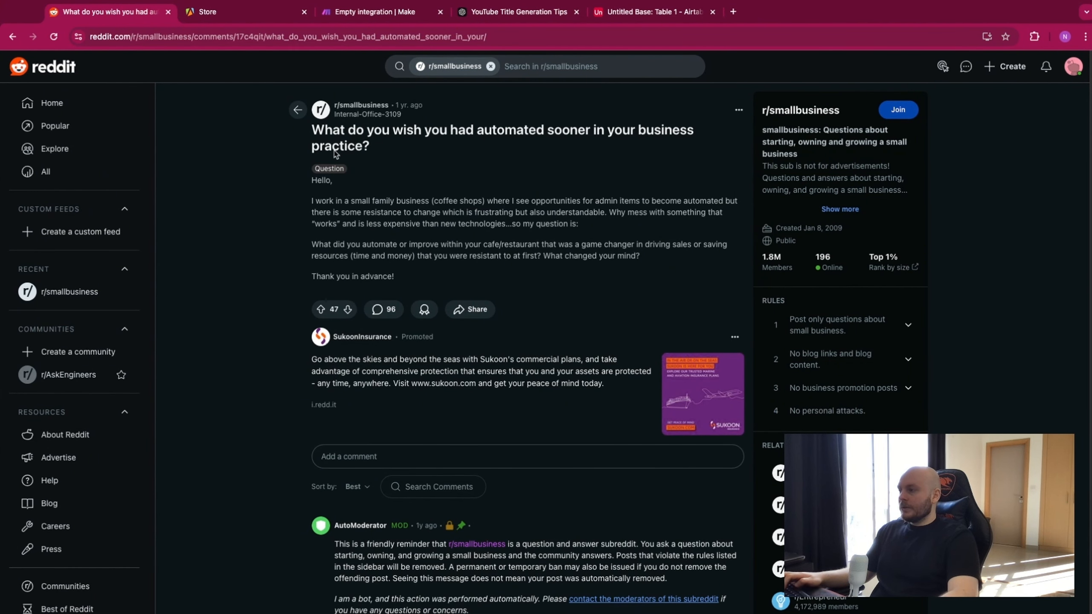
click(436, 38)
key(ctrl+c)
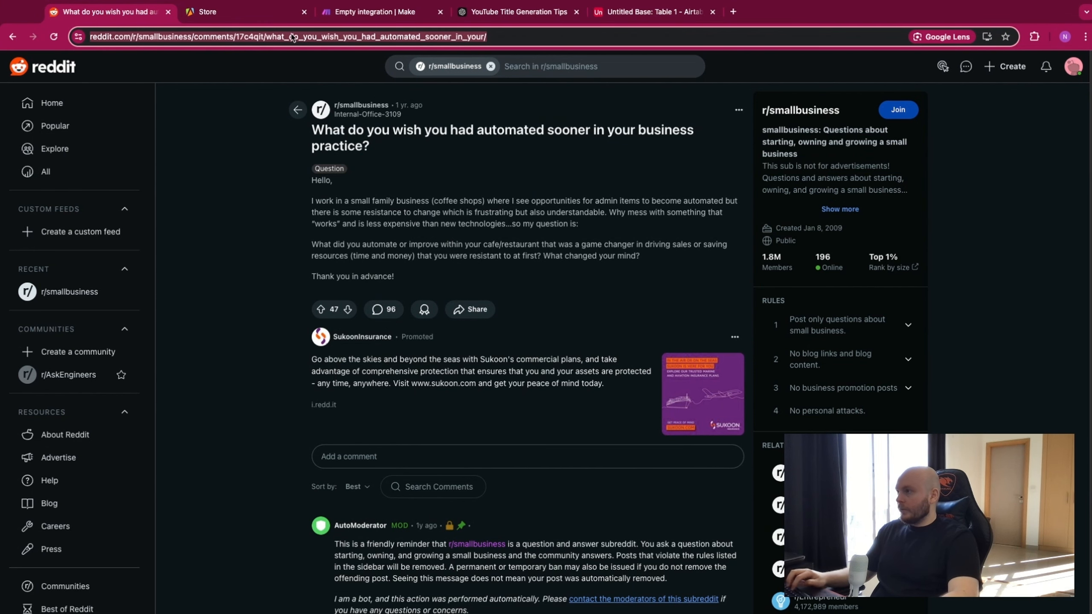
Switch to the Apify Store, search for "reddit scrapper" and open the Reddit Scraper For Posts & Comments actor
click(250, 16)
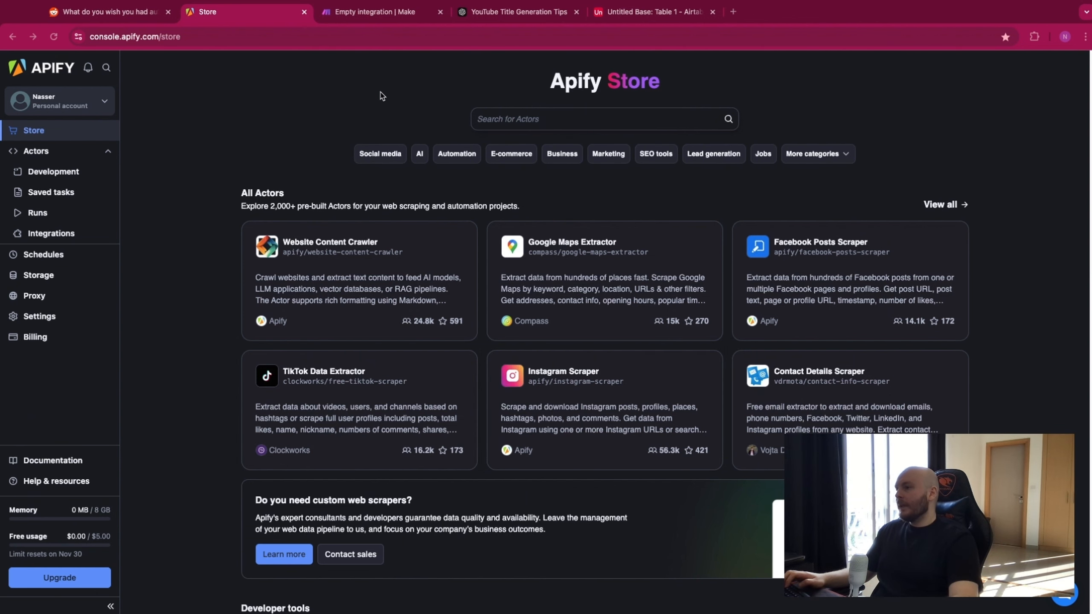
click(487, 118)
text(red)
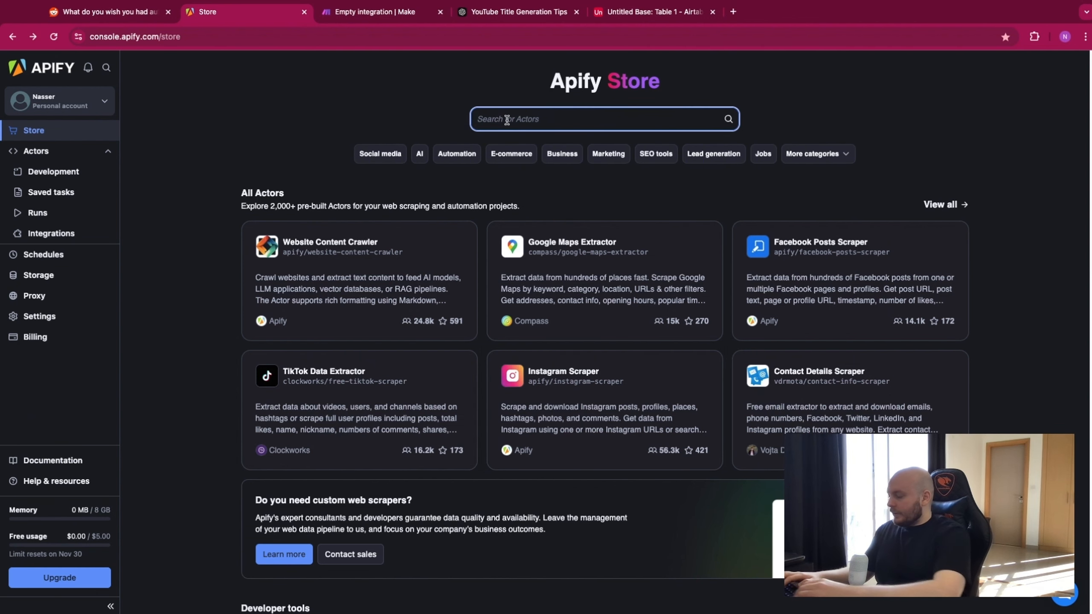
text(dit scrapper)
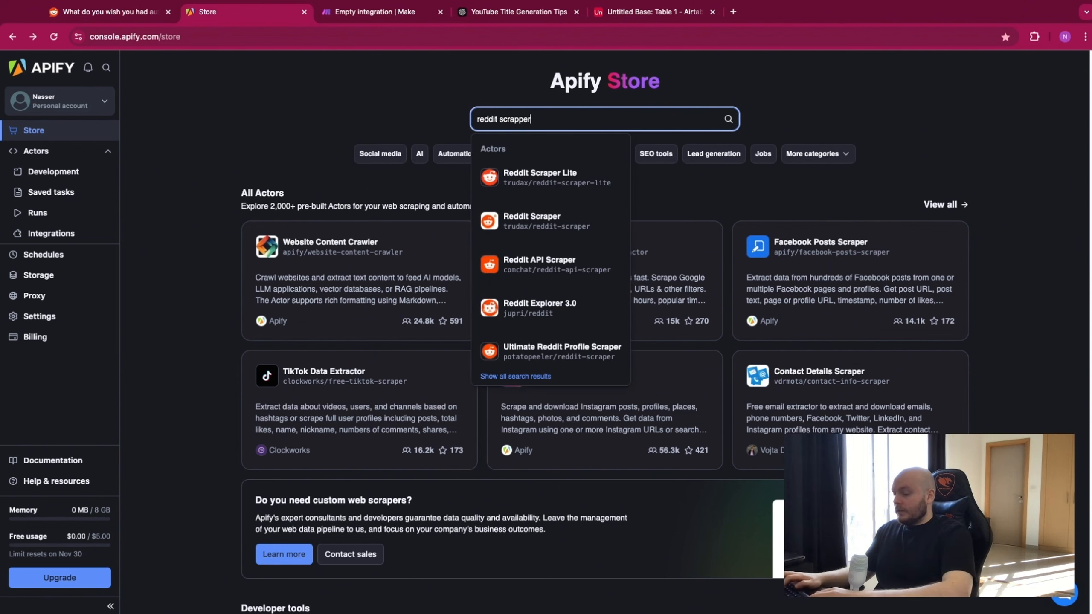
key(Return)
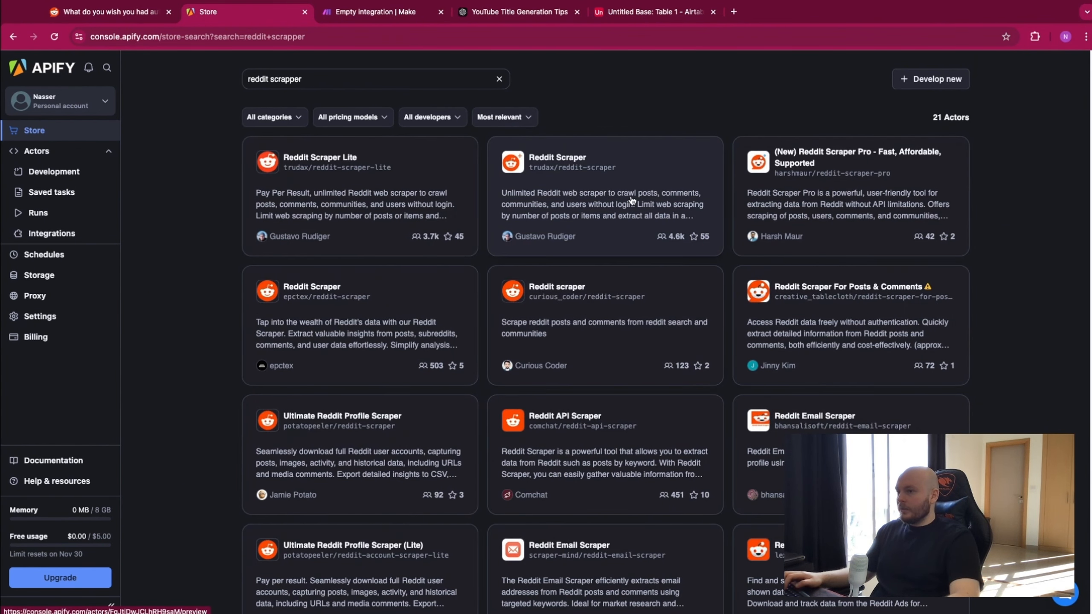
click(880, 297)
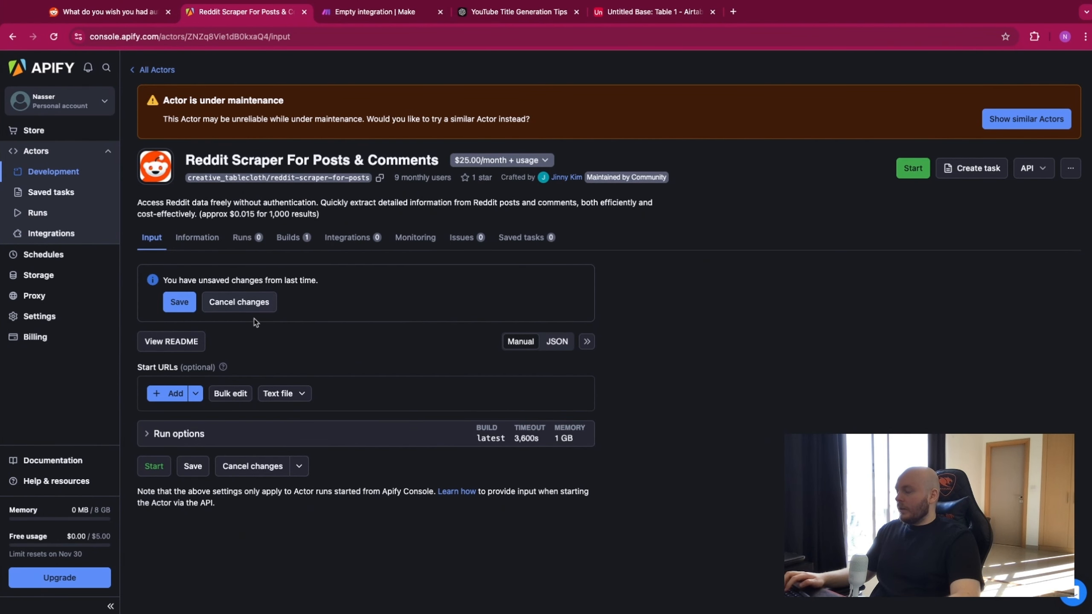
Add the copied Reddit thread URL as a start URL for the scraper
click(173, 394)
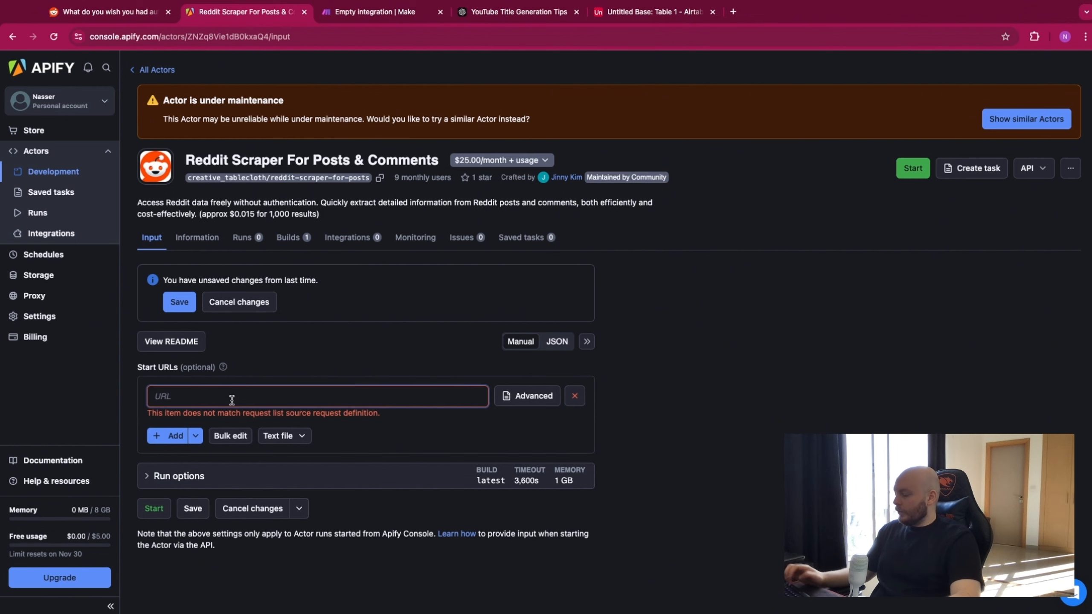
key(ctrl+v)
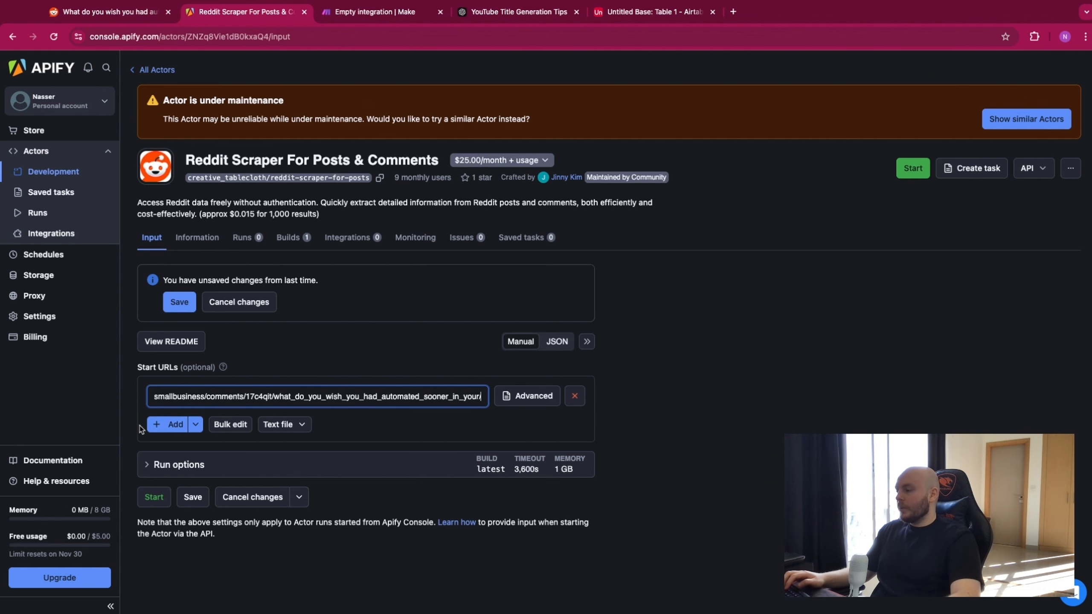
click(684, 403)
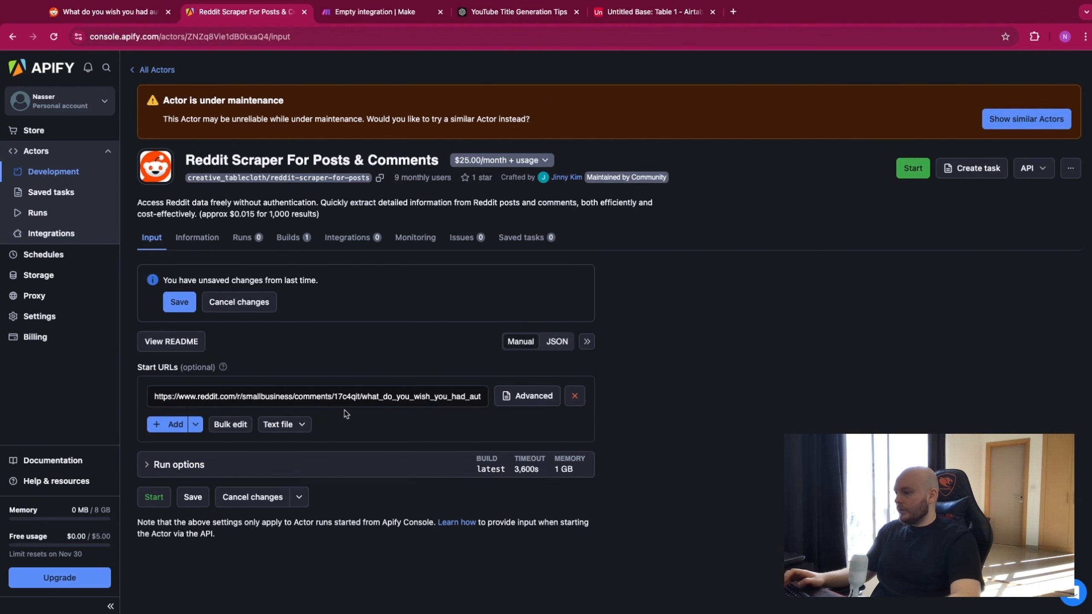
Rent the actor with the free trial to save and run the scrape, and open the stored datasets
click(156, 497)
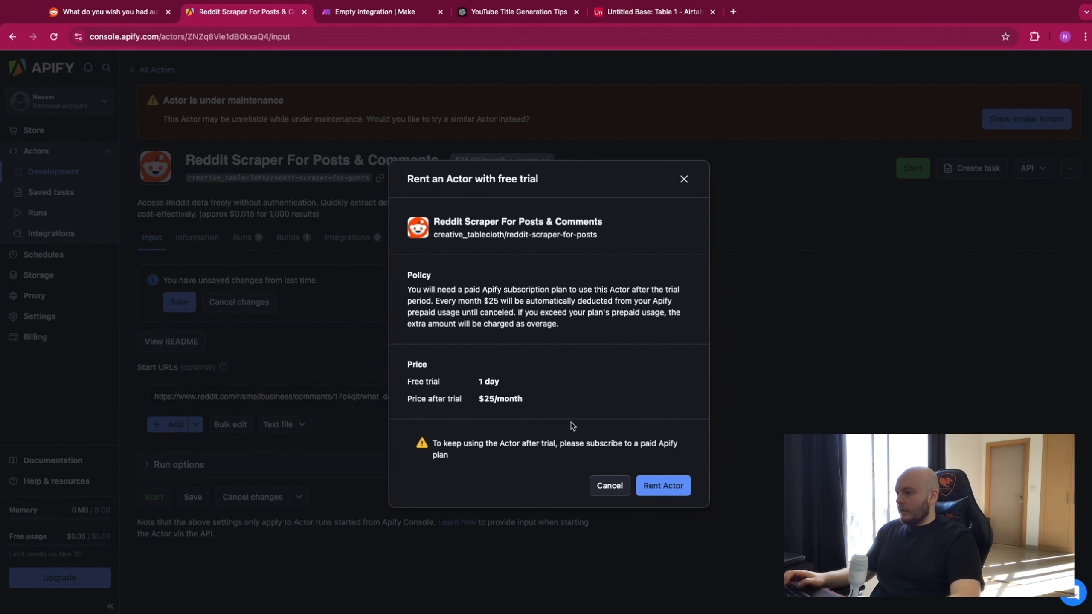
click(663, 484)
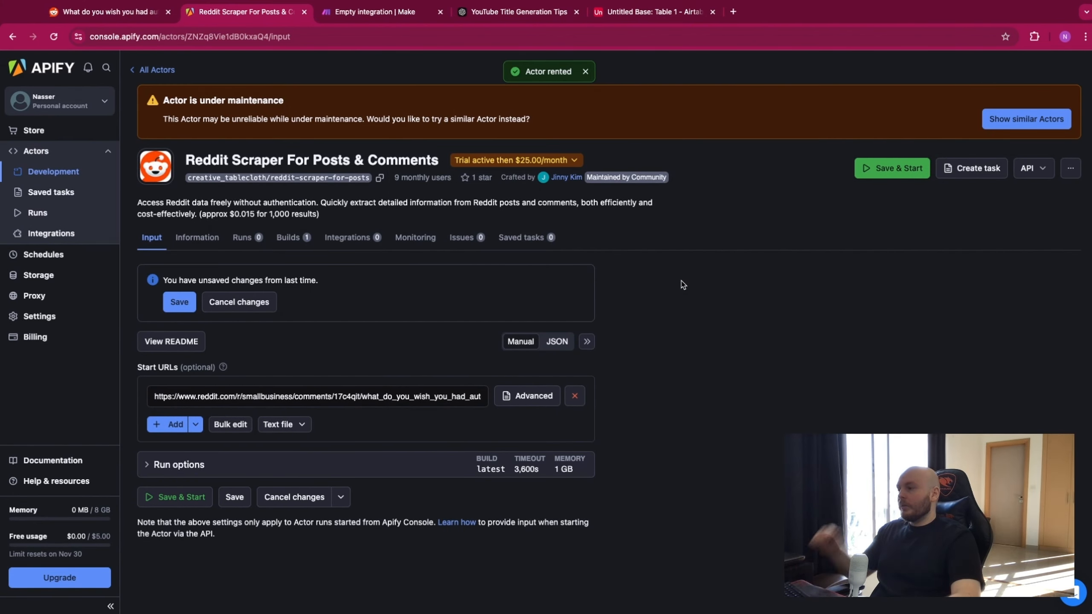
click(913, 181)
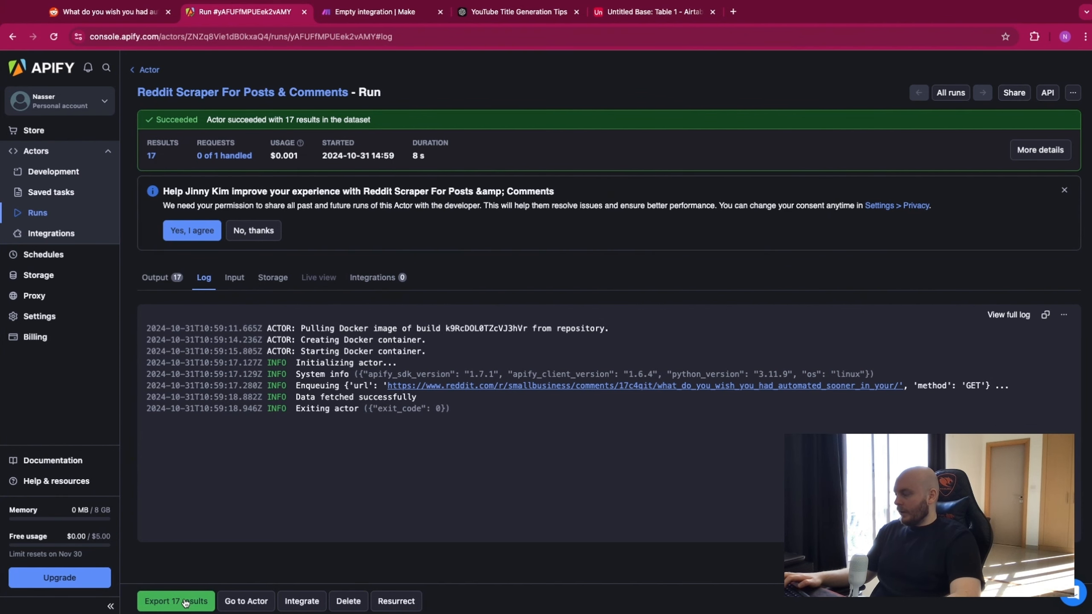
click(58, 277)
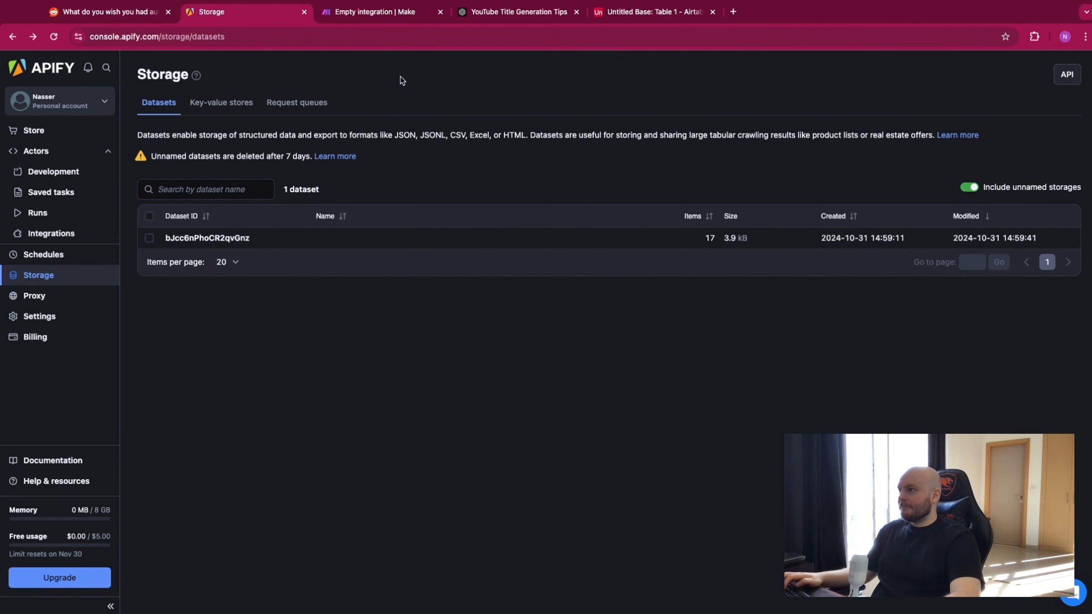
Switch to Make and add the Apify Get Dataset Items module to the empty scenario, using My Apify connection 2
click(384, 19)
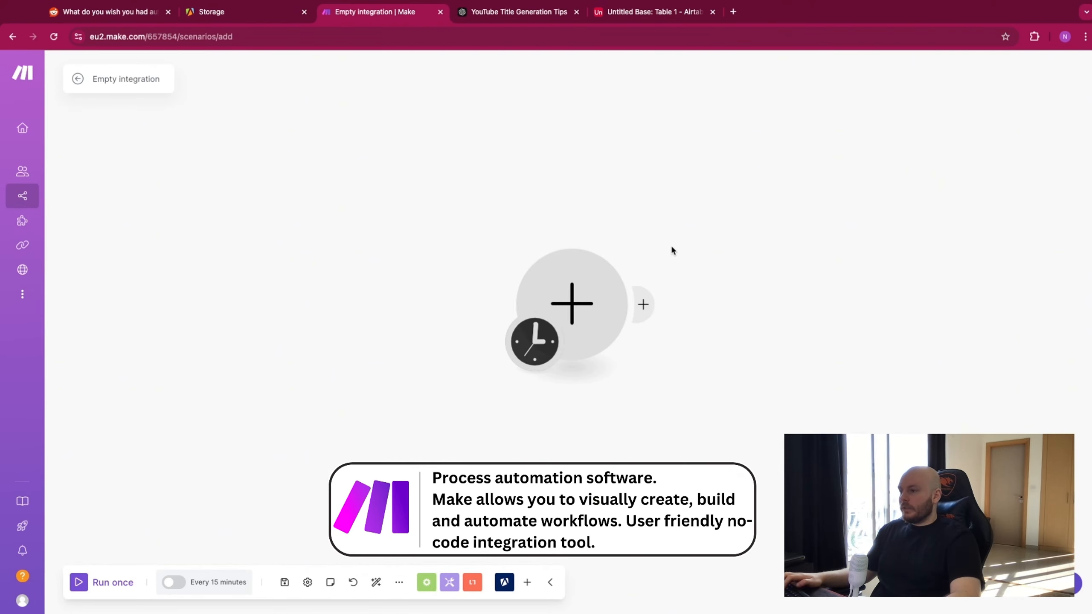
click(624, 292)
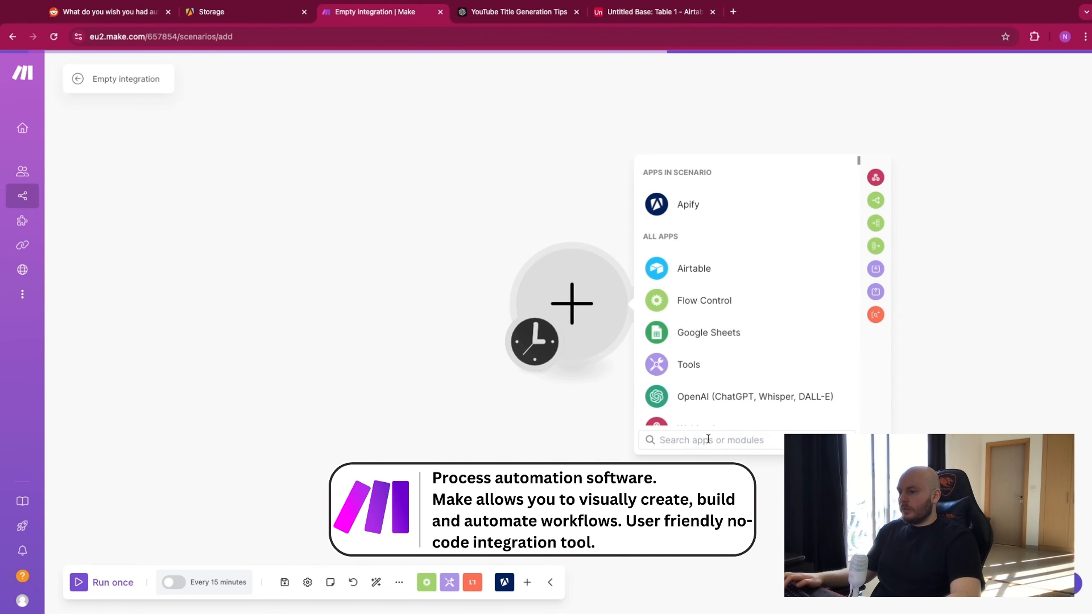
text(apif)
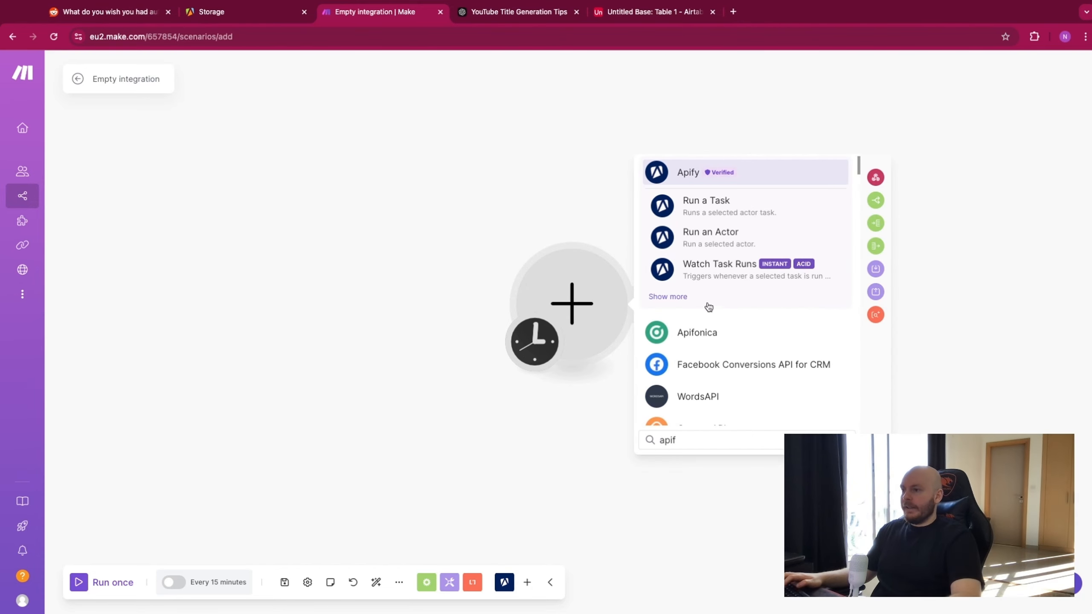
click(688, 183)
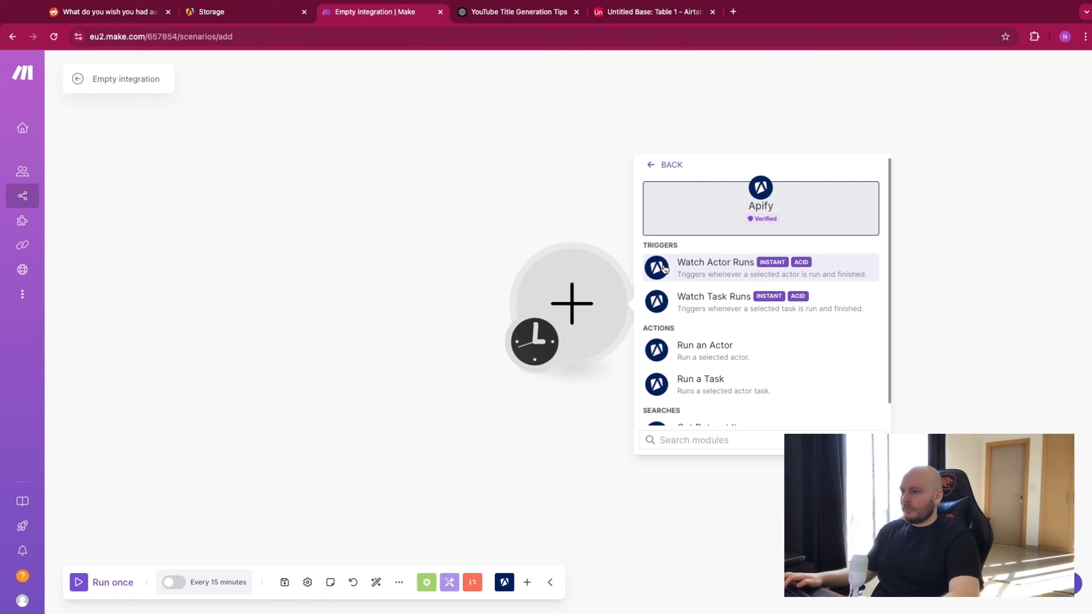
scroll(739, 327, down, 1)
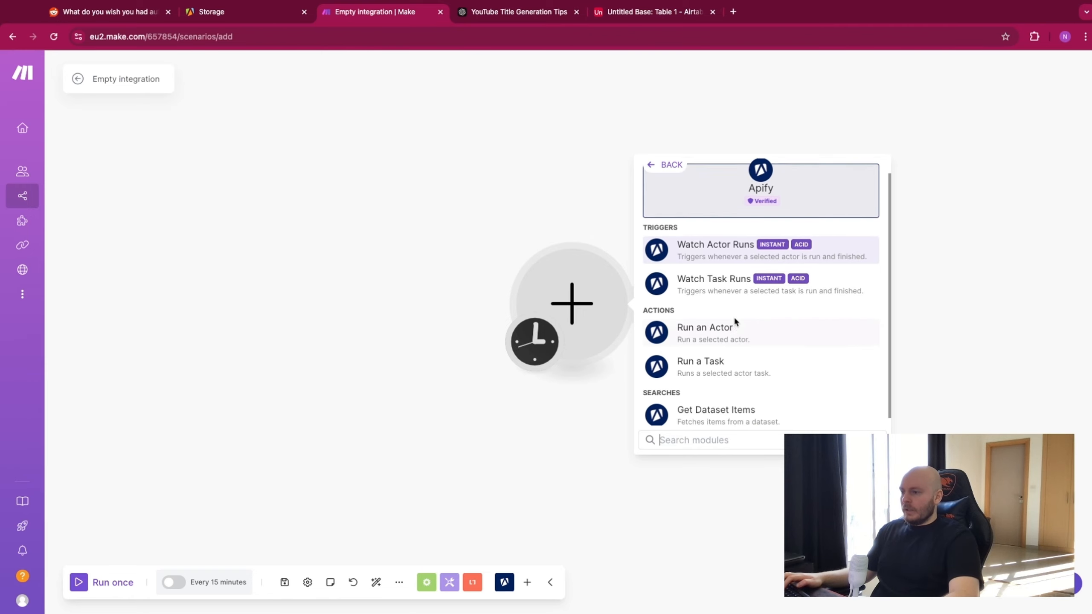
click(789, 414)
click(777, 132)
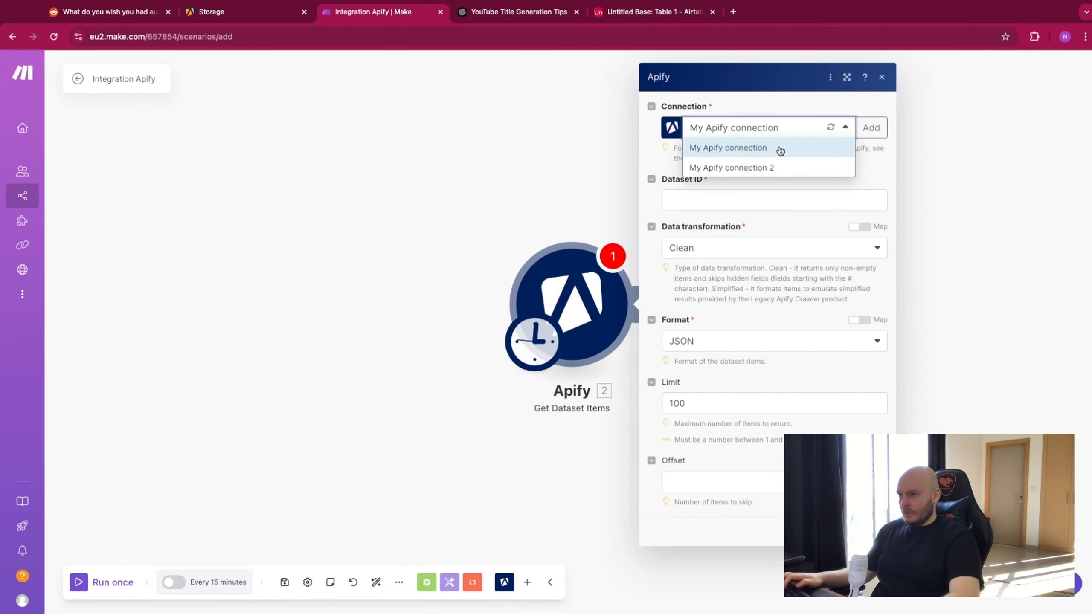
click(776, 168)
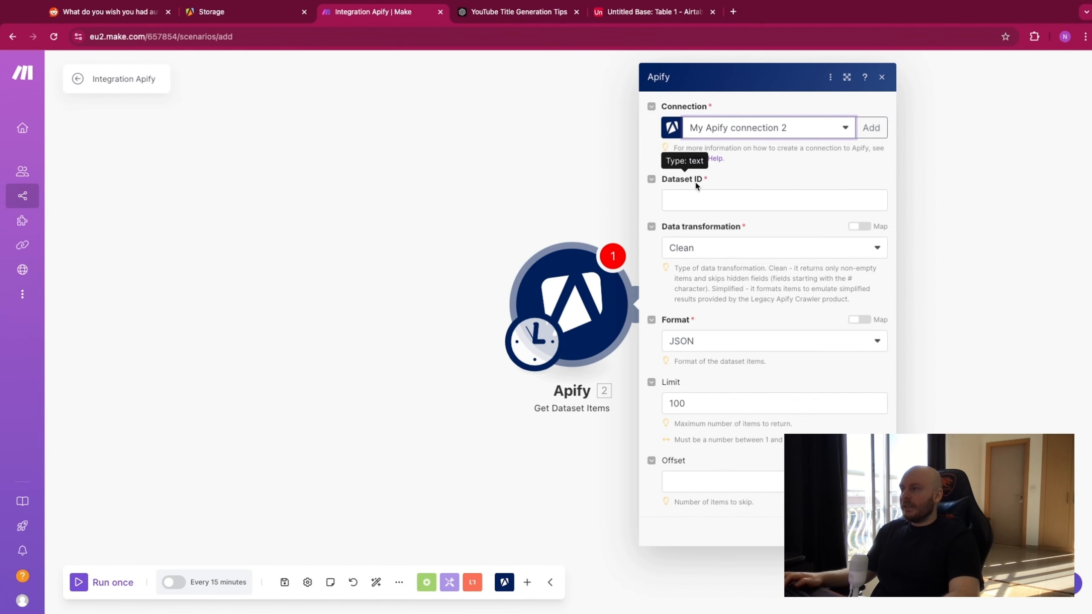
Copy the scraped dataset's ID from Apify storage and enter it as the Dataset ID of the Make module
click(255, 13)
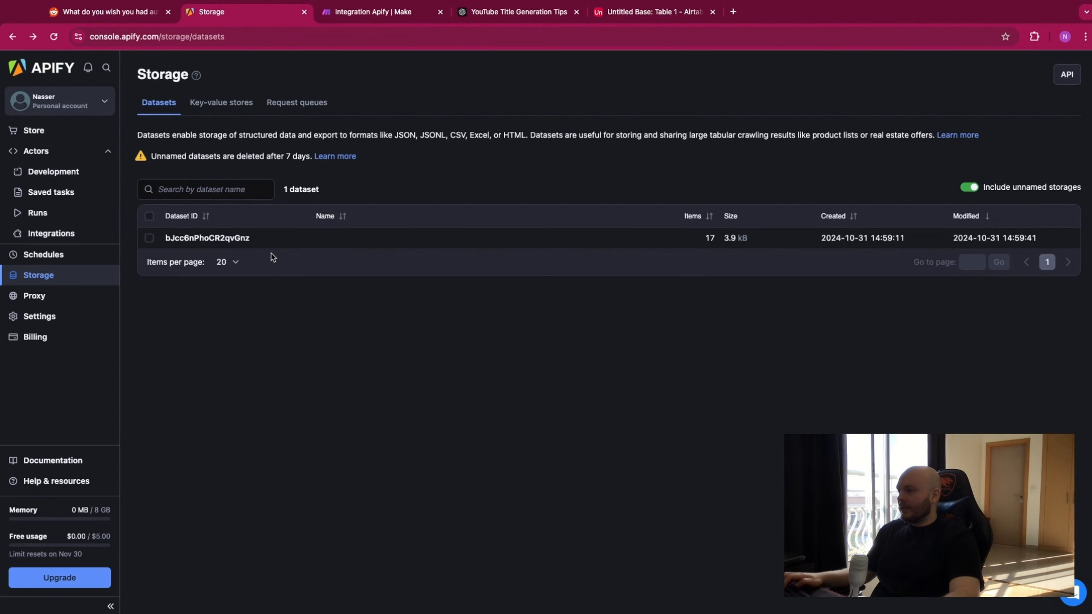
drag(273, 240, 156, 239)
key(ctrl+c)
click(157, 239)
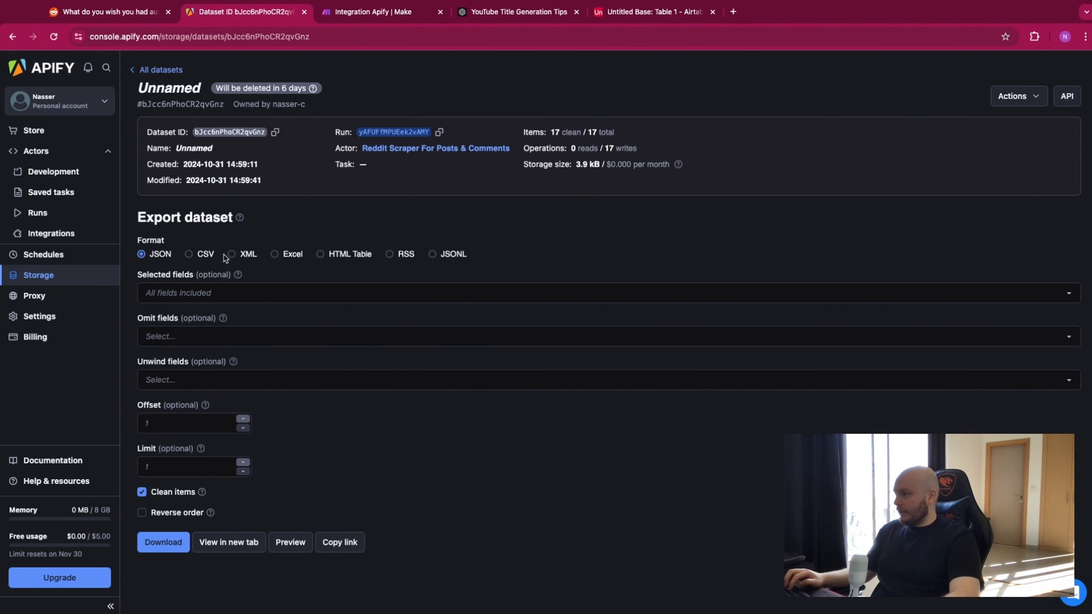
click(349, 15)
click(743, 202)
key(ctrl+v)
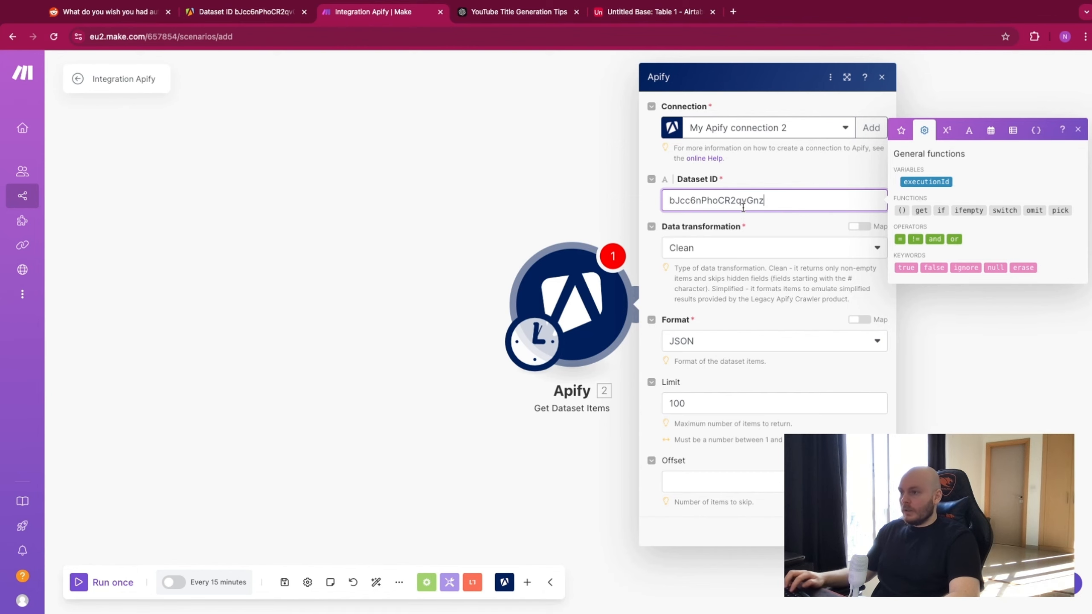
click(796, 227)
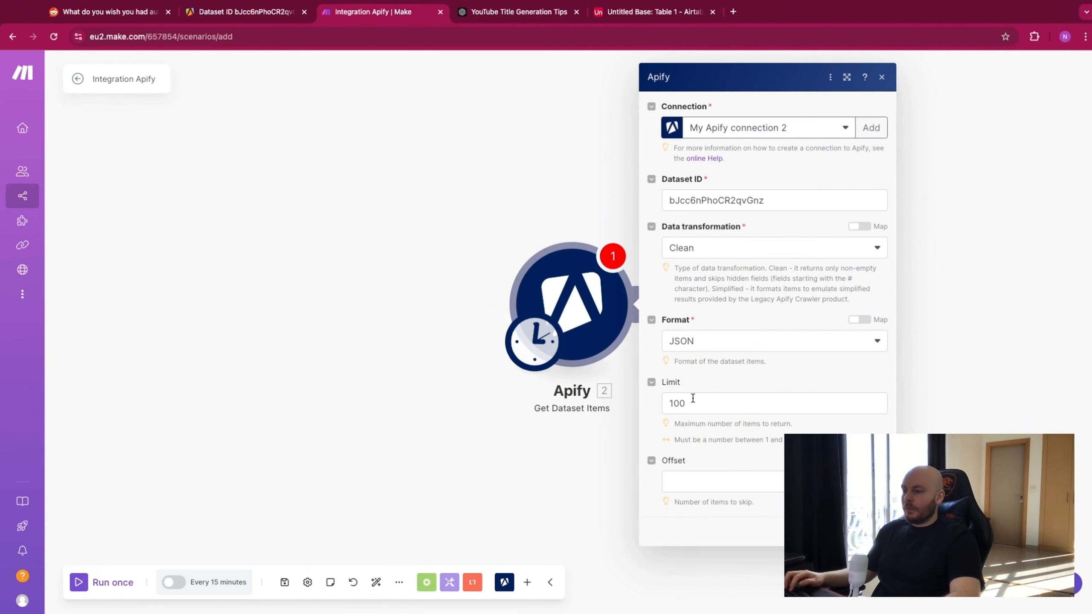
Set the Get Dataset Items limit to 20
double_click(669, 398)
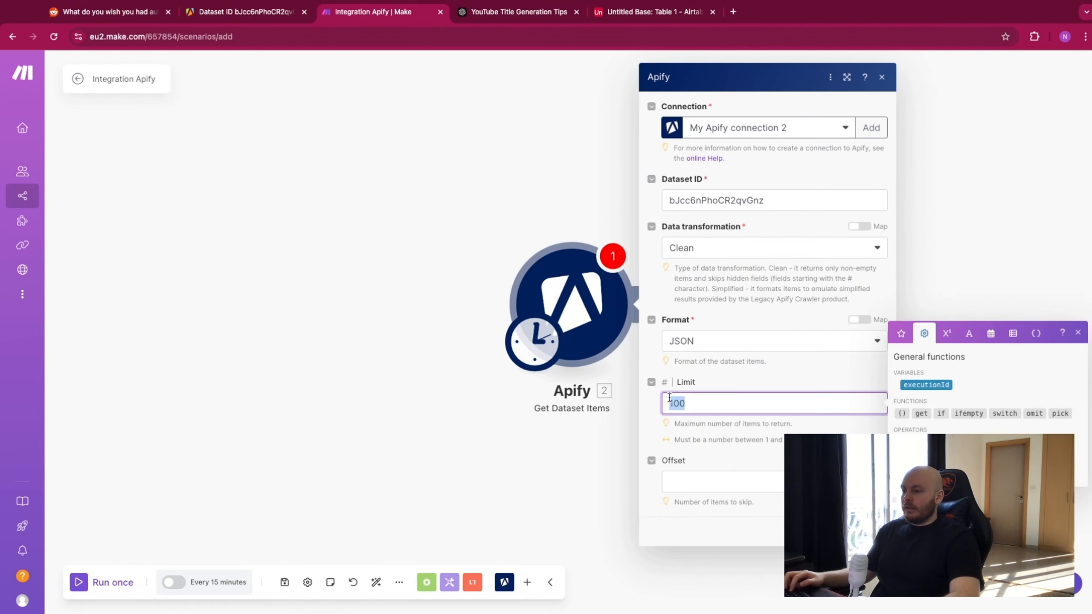
click(696, 403)
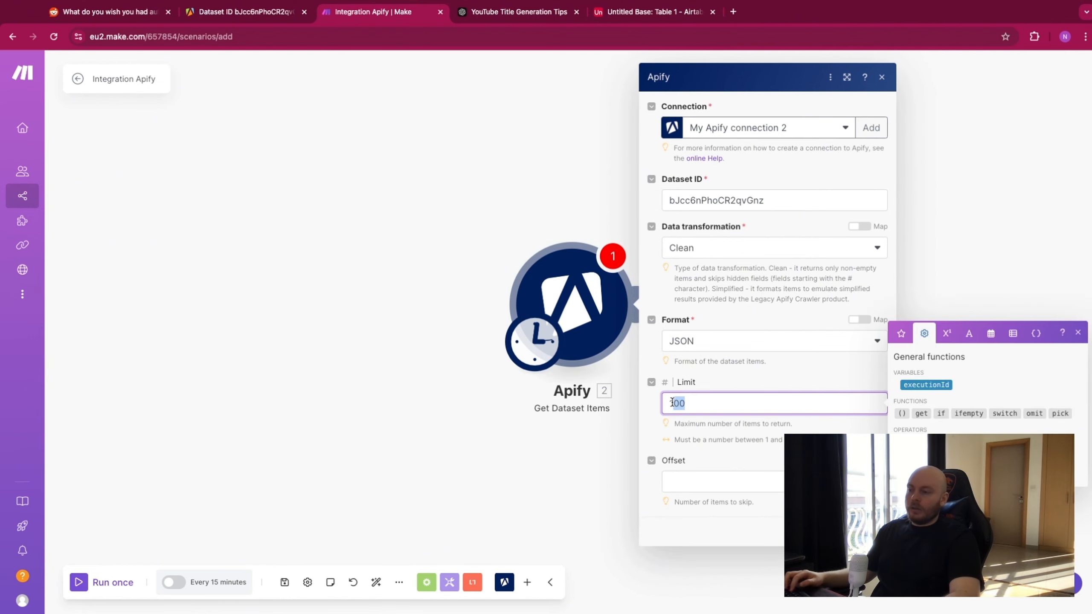
drag(676, 403, 689, 404)
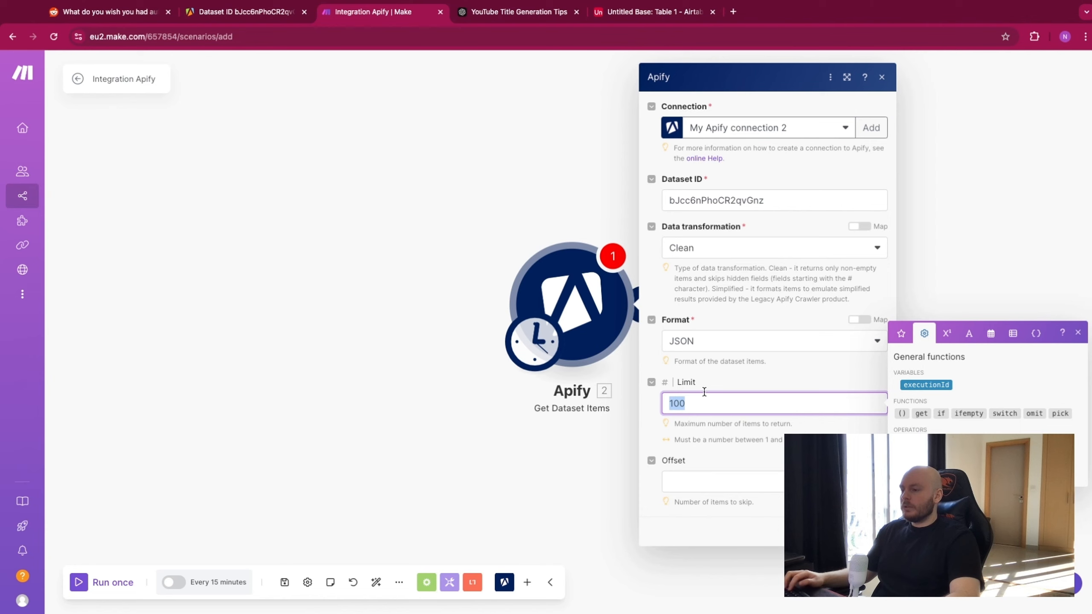
double_click(684, 403)
text(20)
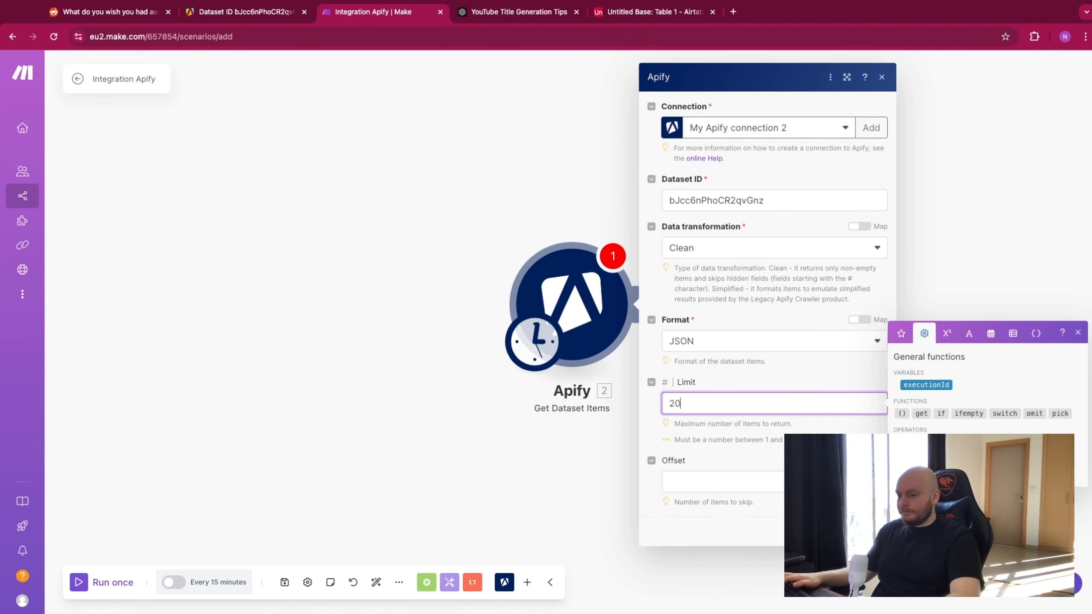
Save the Apify Get Dataset Items settings and run the scenario once
click(872, 532)
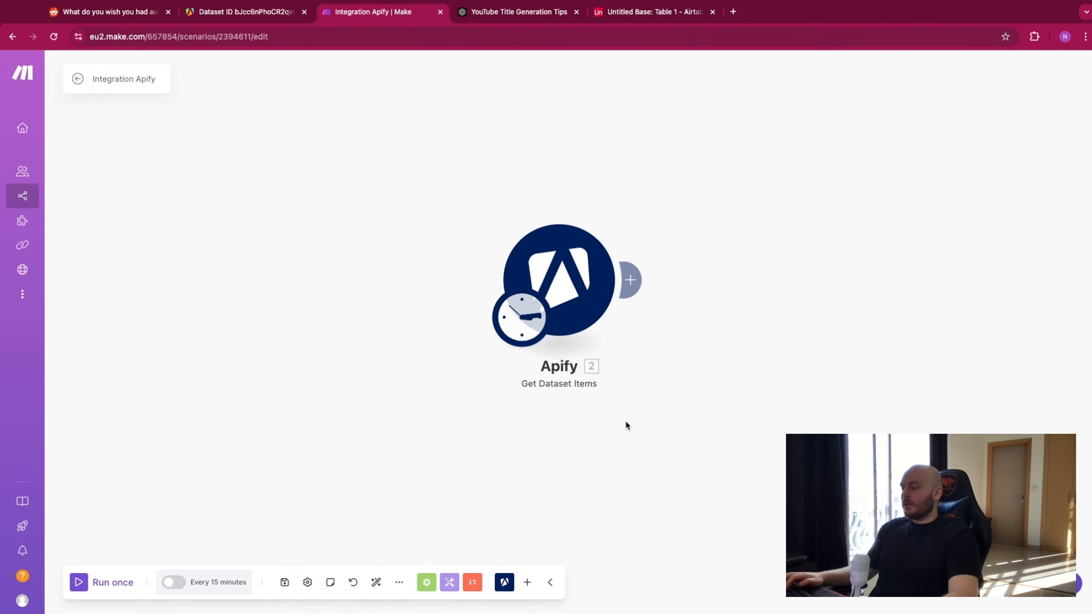
drag(626, 424, 616, 421)
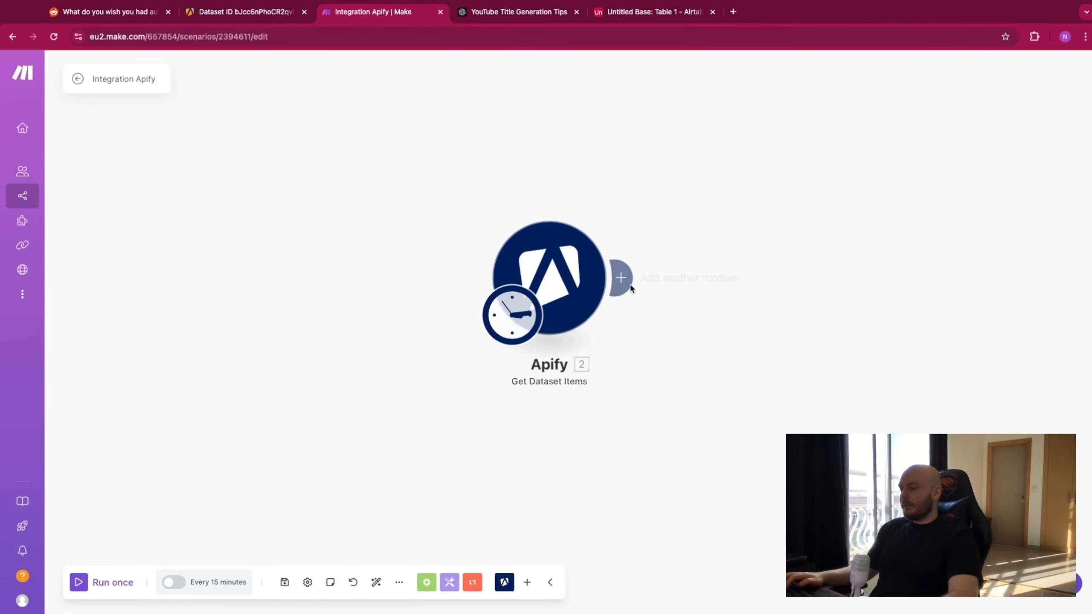
drag(670, 221, 660, 225)
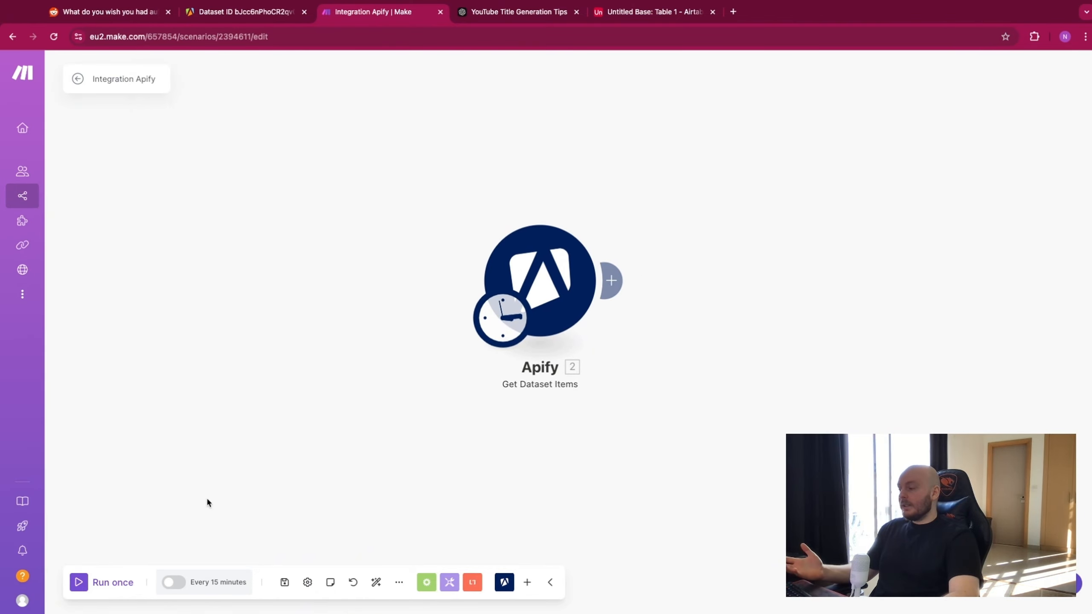
click(77, 582)
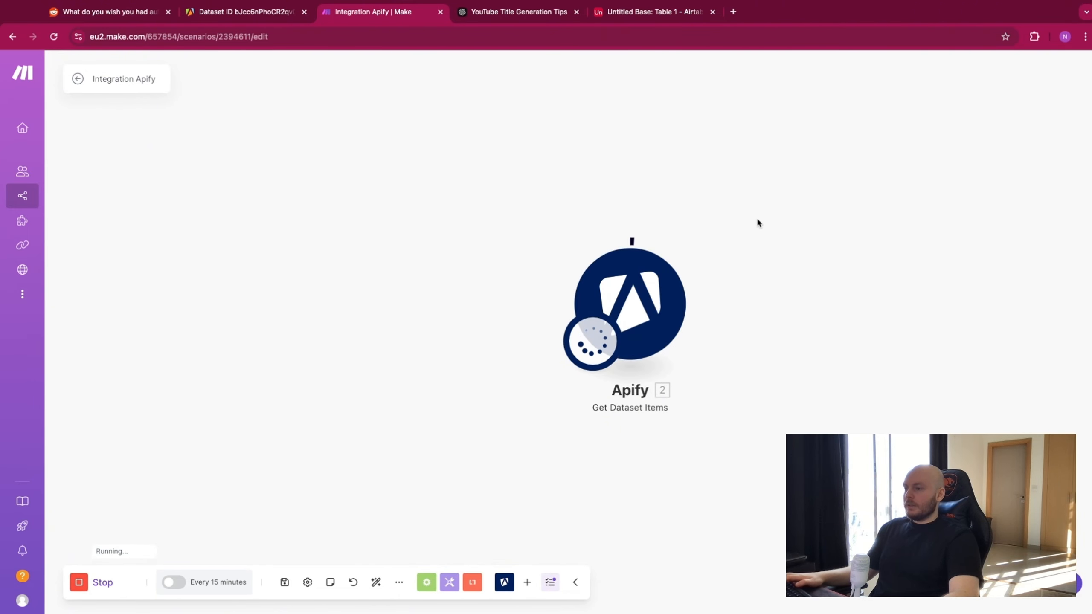
Examine the input bundle and the post in the first output bundle of the Get Dataset Items run
click(703, 233)
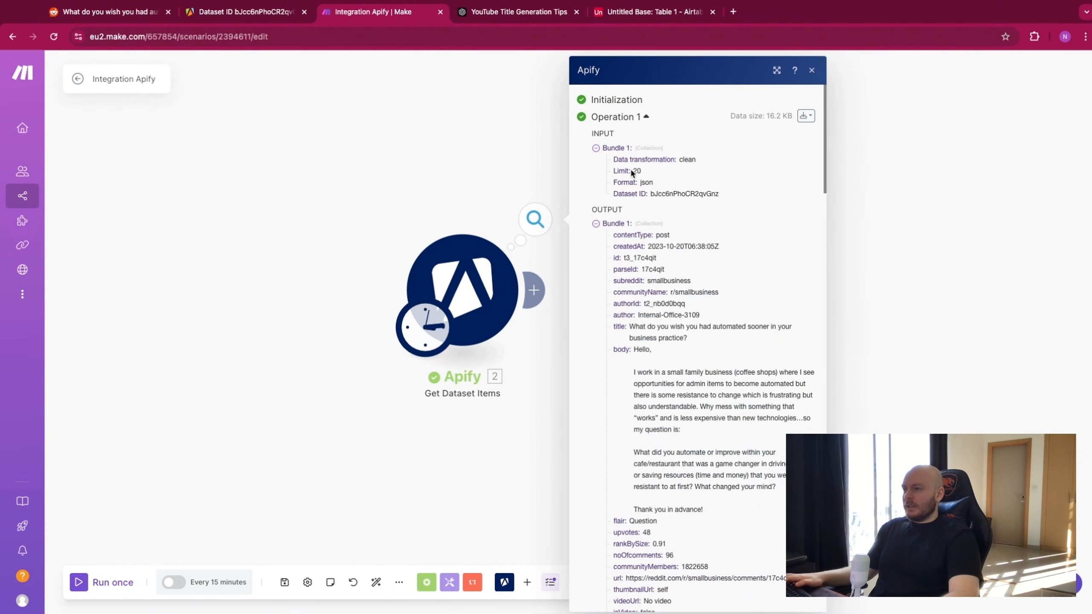
scroll(681, 185, down, 1)
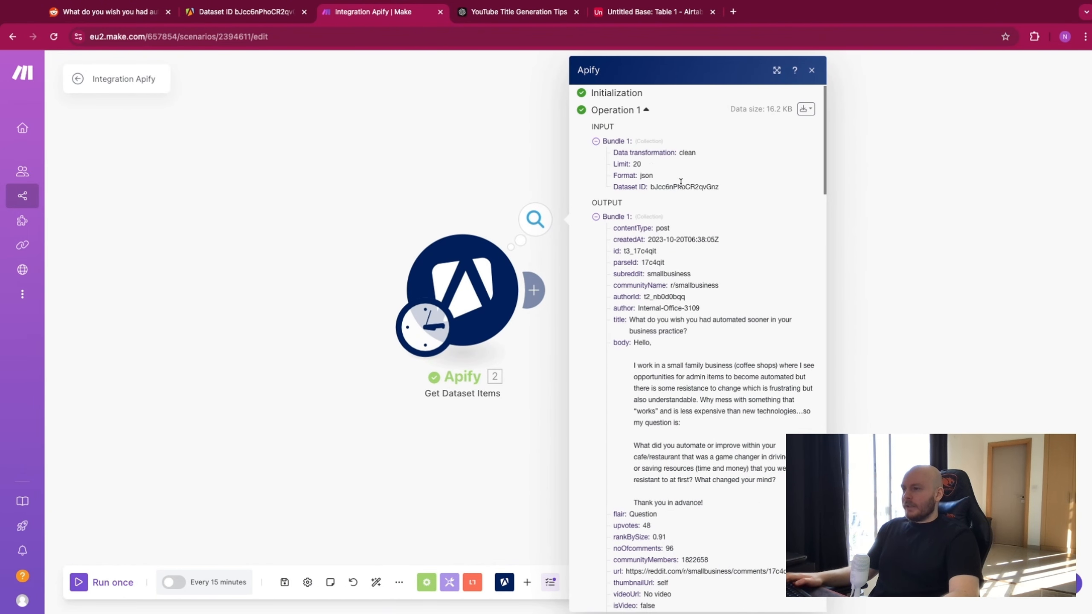
click(643, 114)
click(640, 226)
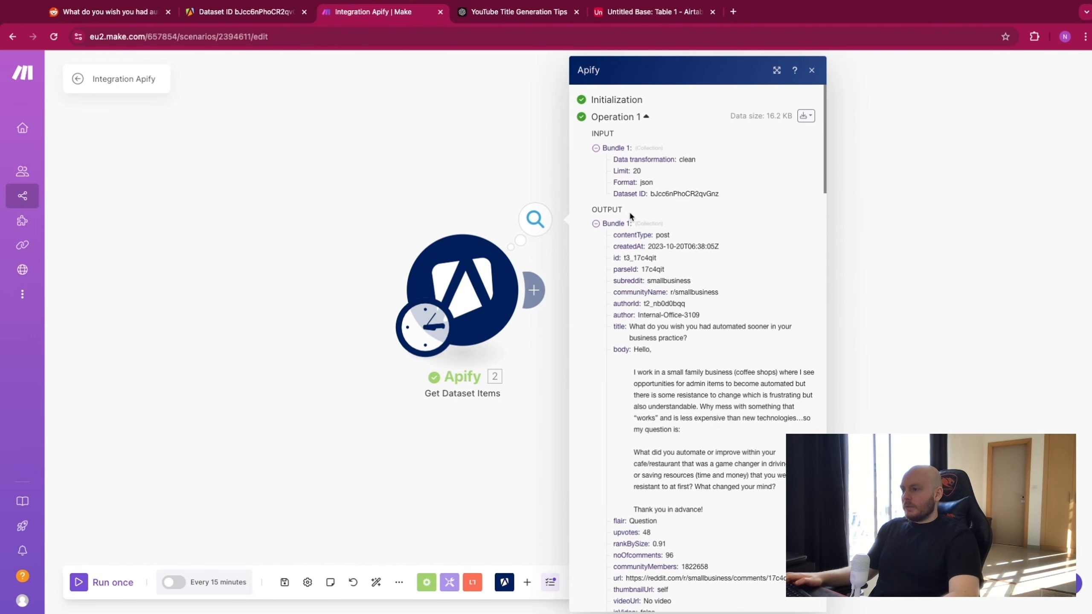
click(596, 148)
scroll(606, 116, down, 3)
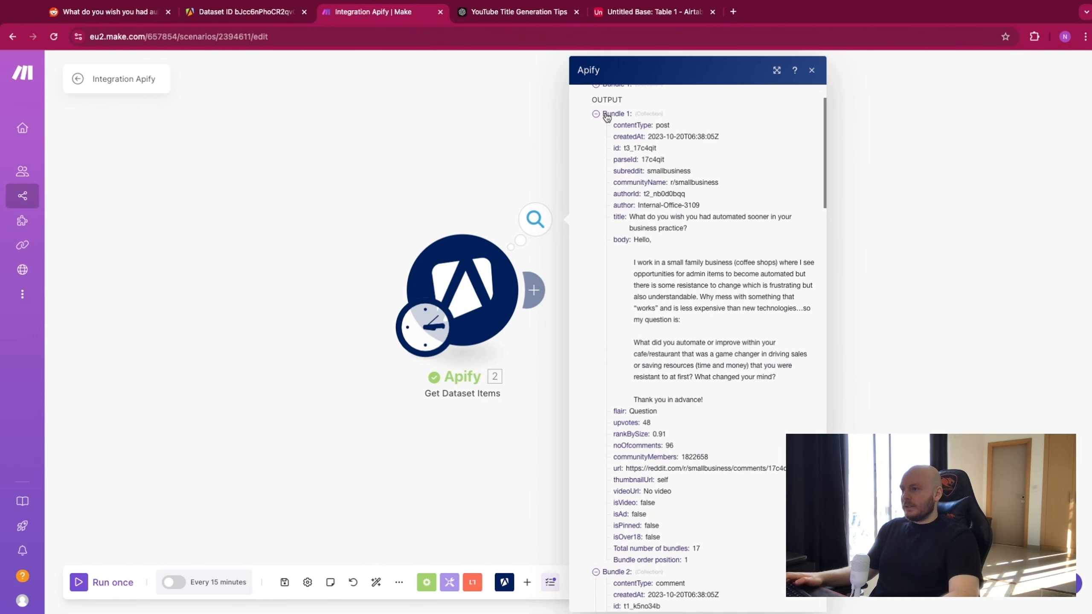
scroll(687, 163, down, 1)
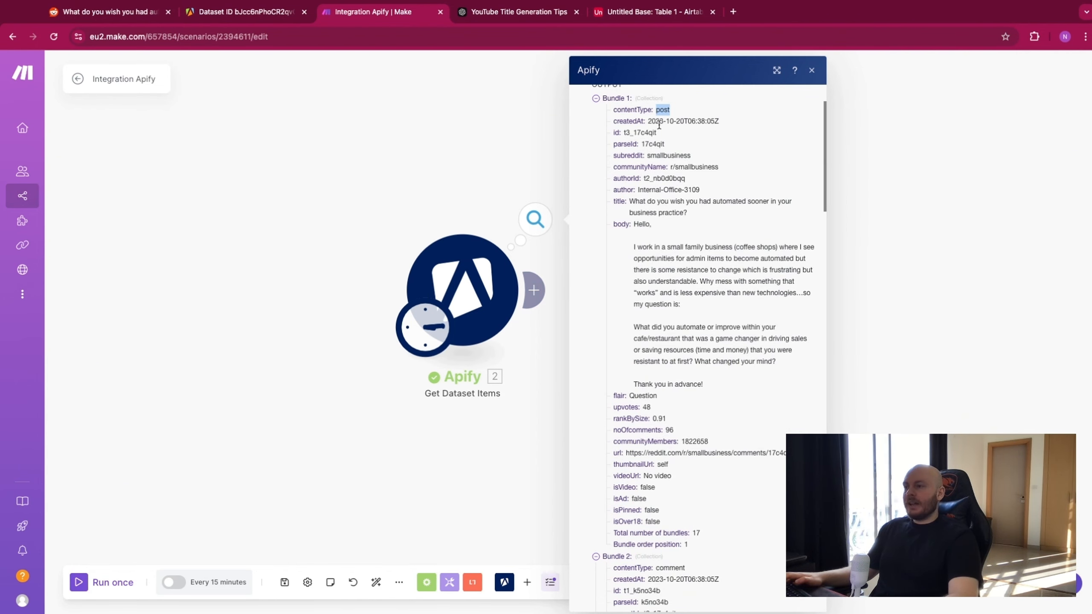
click(595, 98)
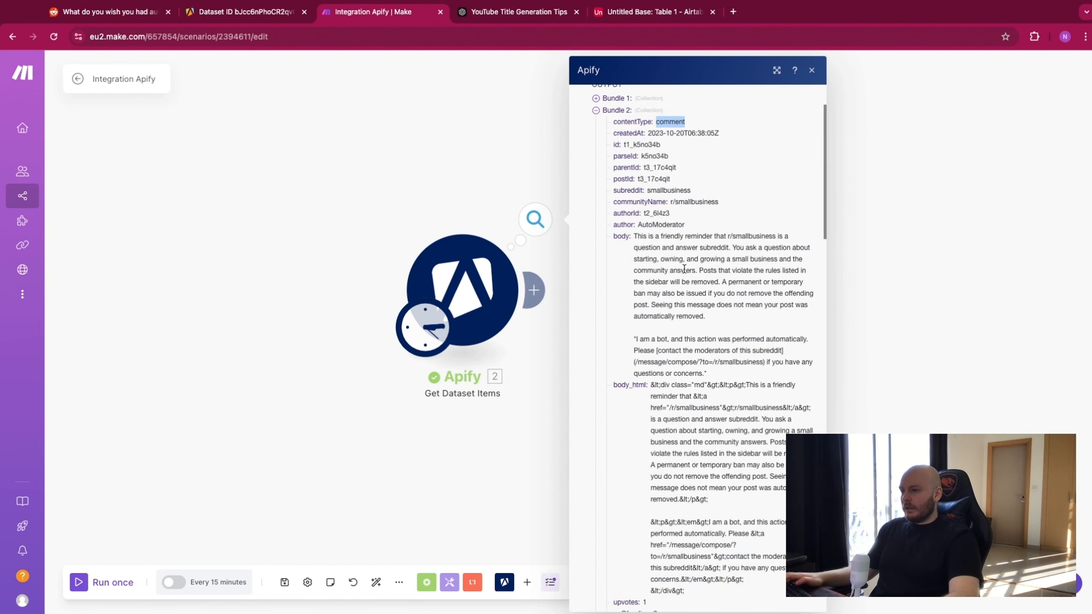
Examine the author, content type and body of the comment bundles, collapse them and close the run output
drag(685, 225, 654, 224)
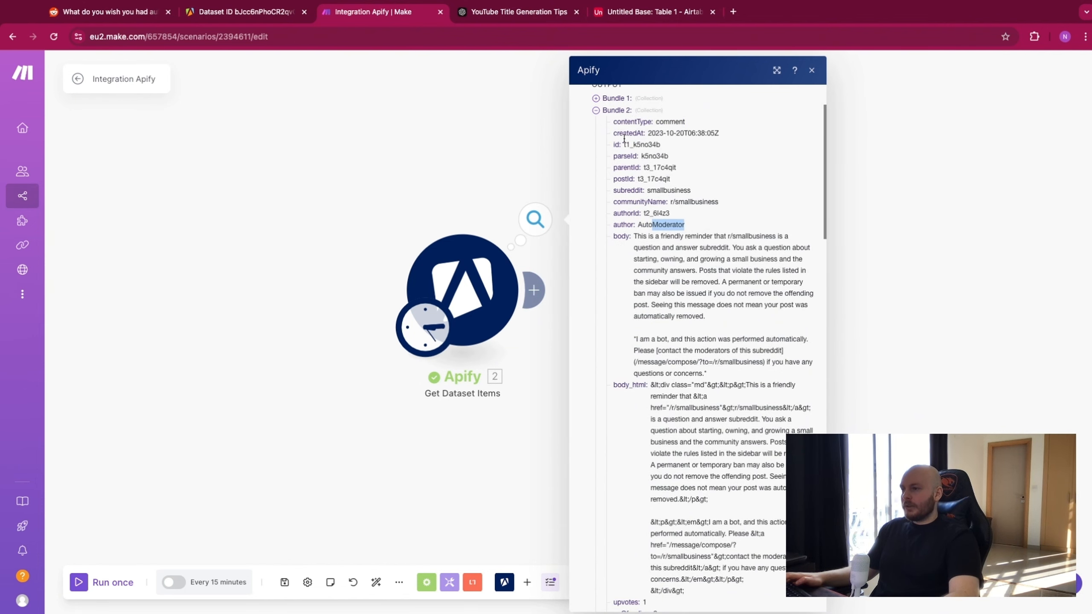
click(596, 111)
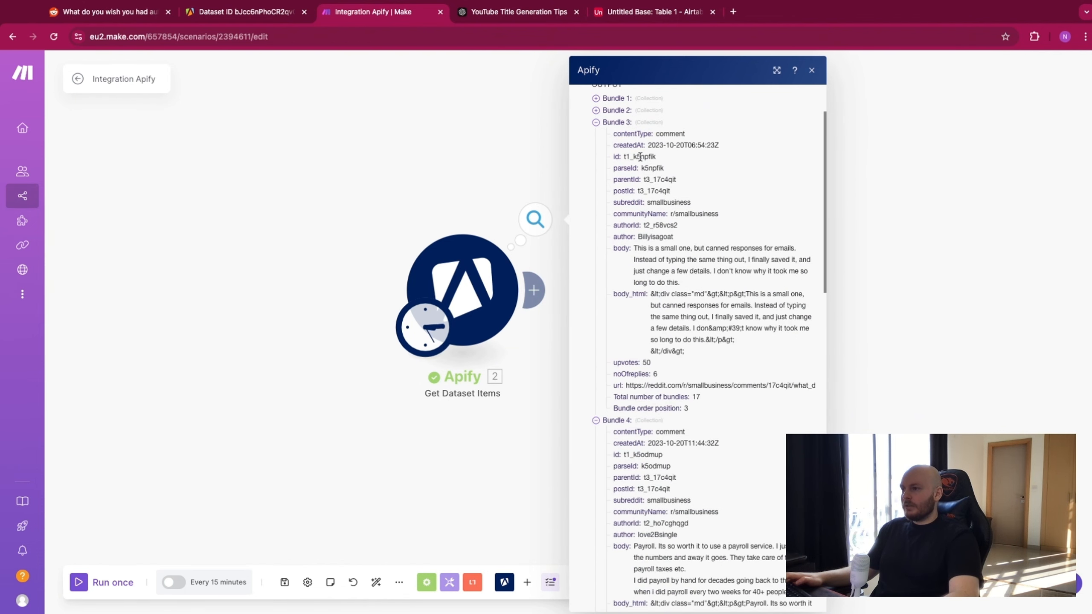
double_click(668, 134)
drag(635, 248, 680, 283)
click(596, 123)
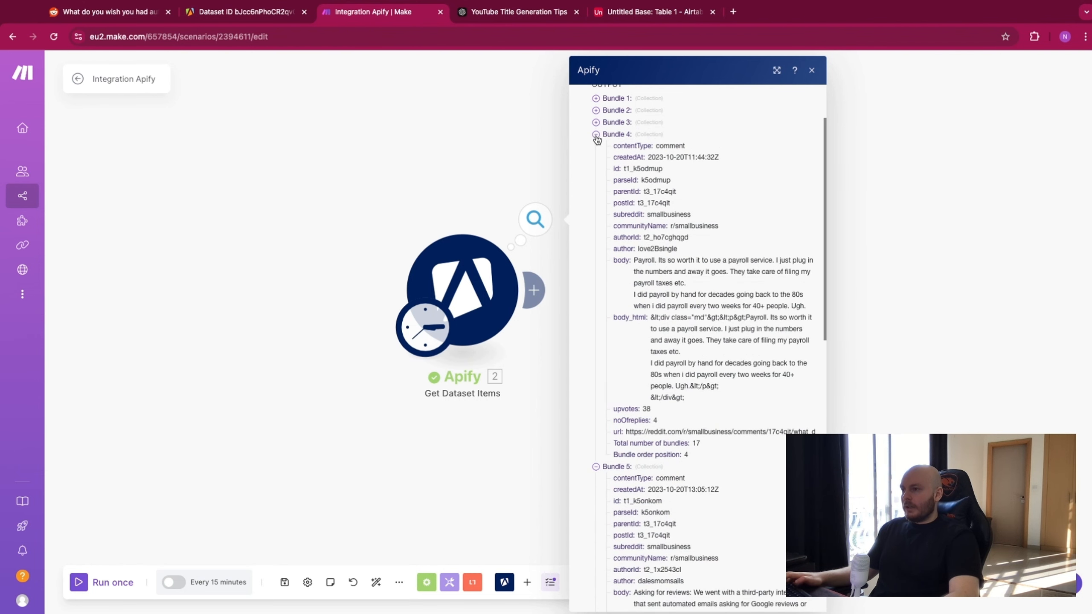
click(596, 135)
click(596, 146)
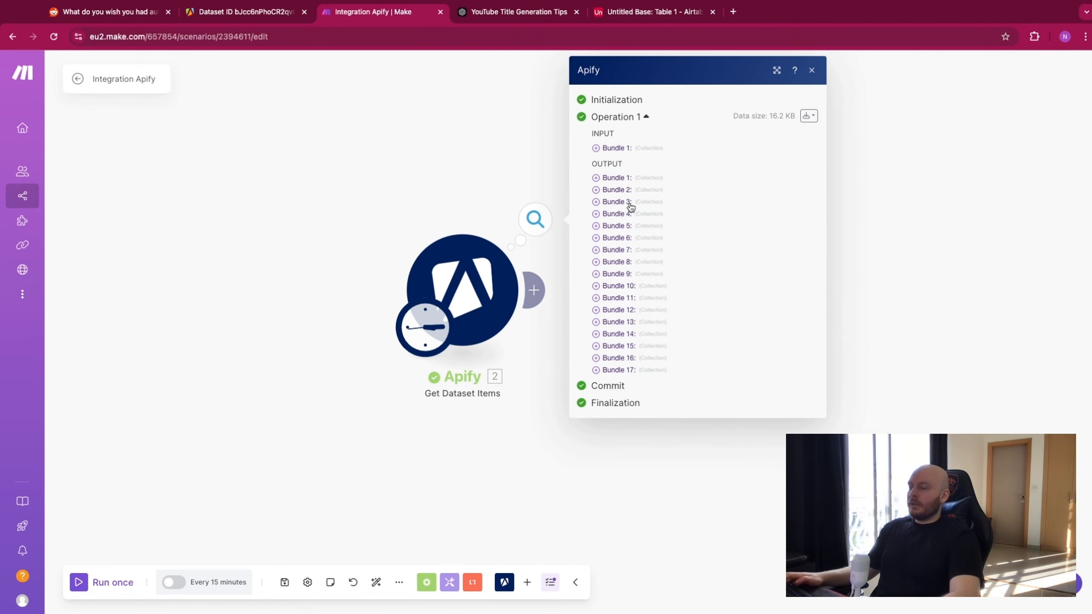
click(889, 195)
drag(723, 161, 701, 163)
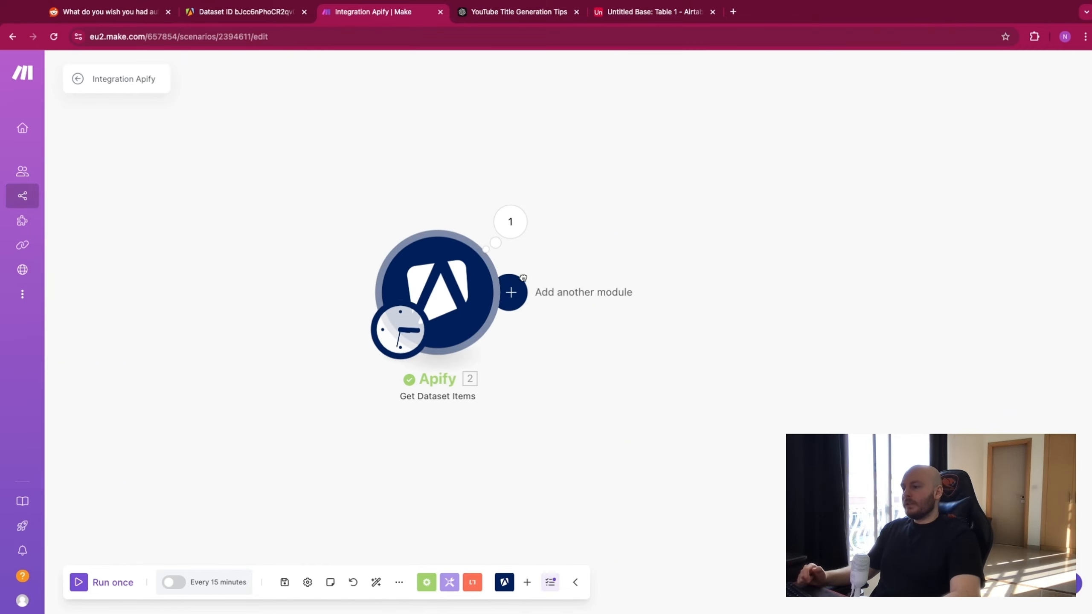
Add a Mistral AI Create a Chat Completion (Prompt) module after the Apify module and set its model to open-mistral-7b
click(508, 293)
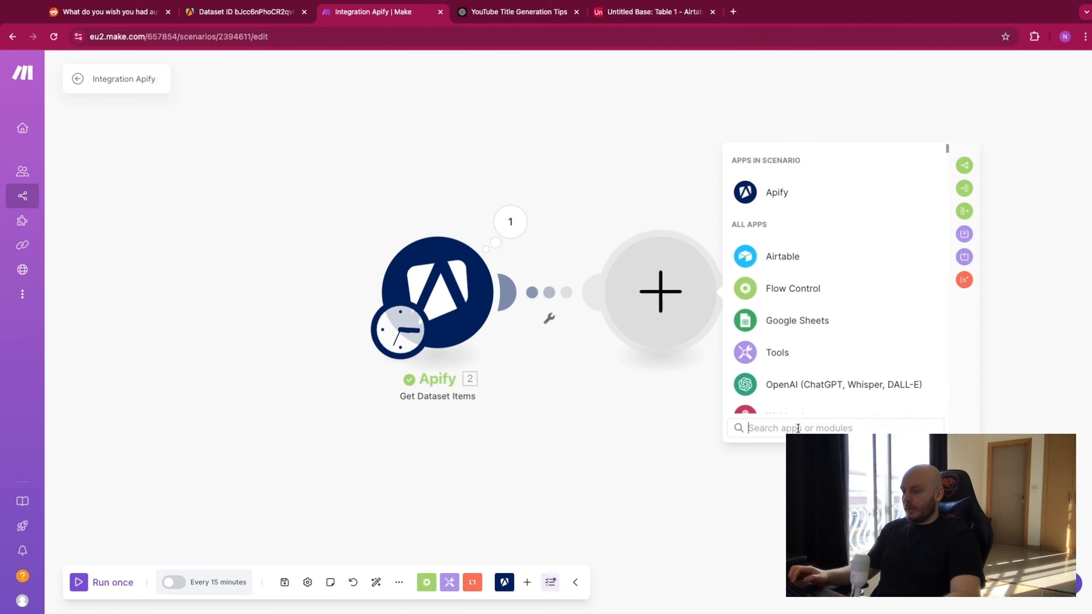
text(mistra)
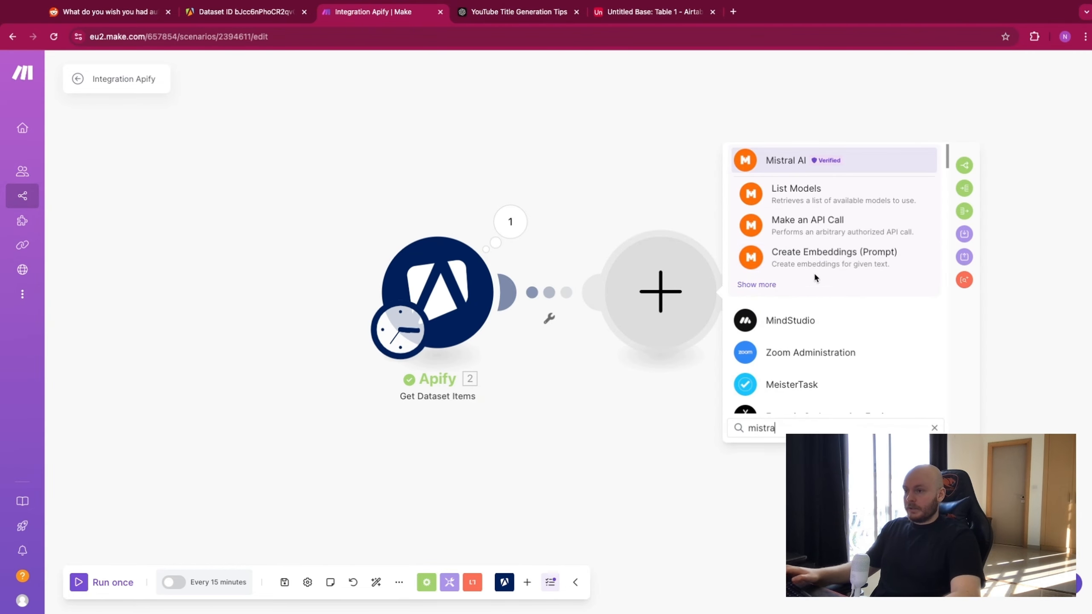
click(776, 284)
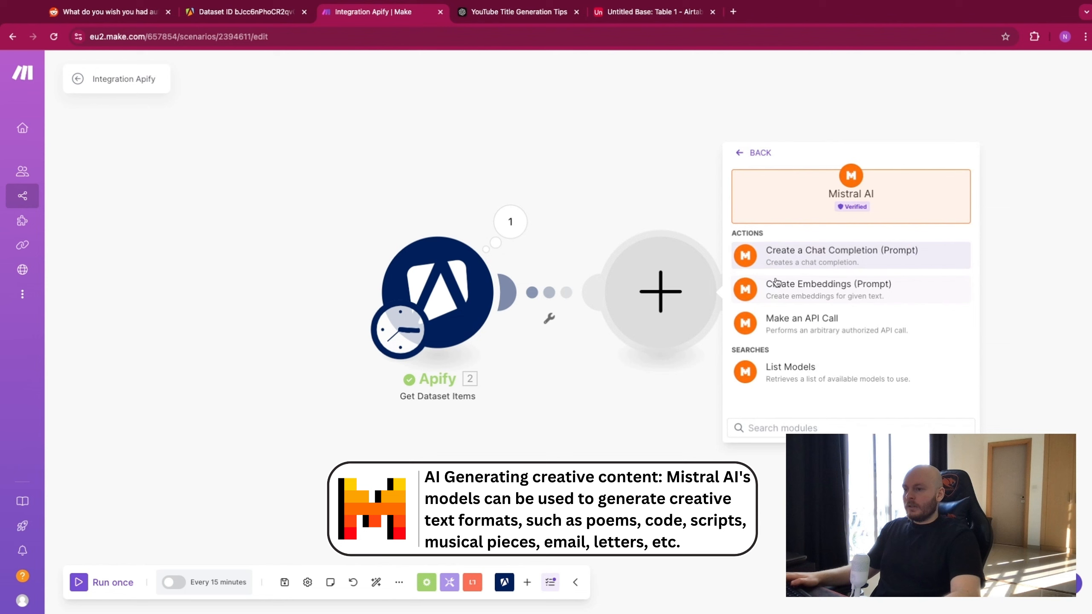
click(797, 260)
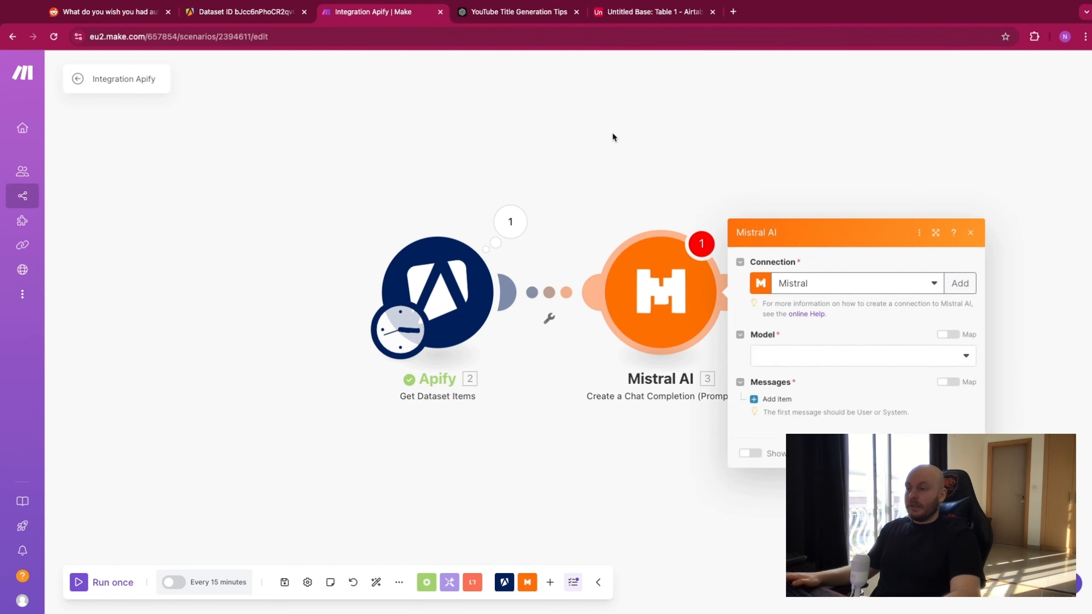
click(820, 300)
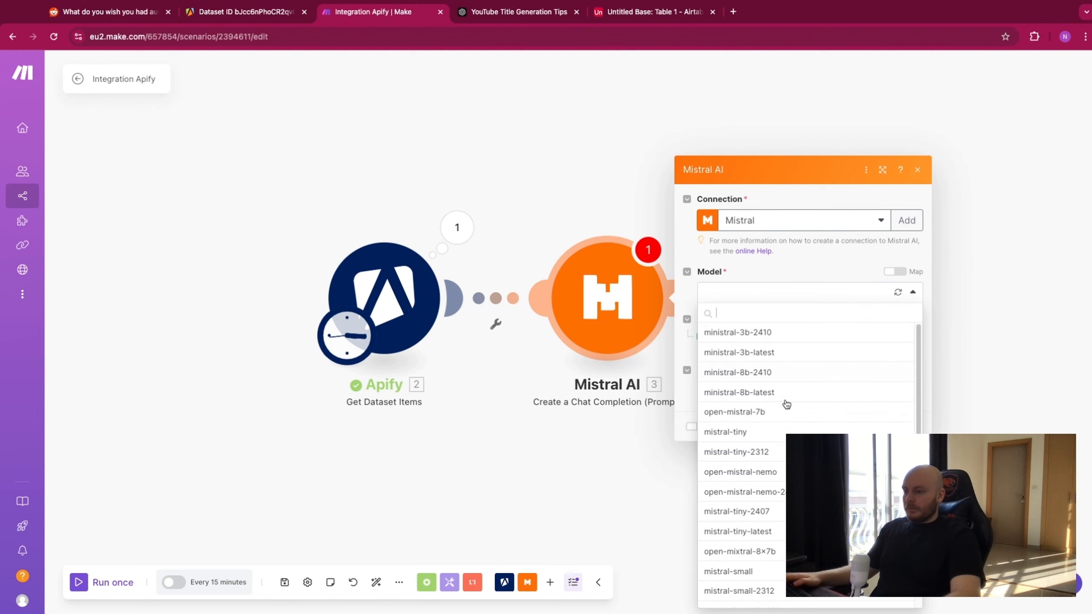
click(776, 413)
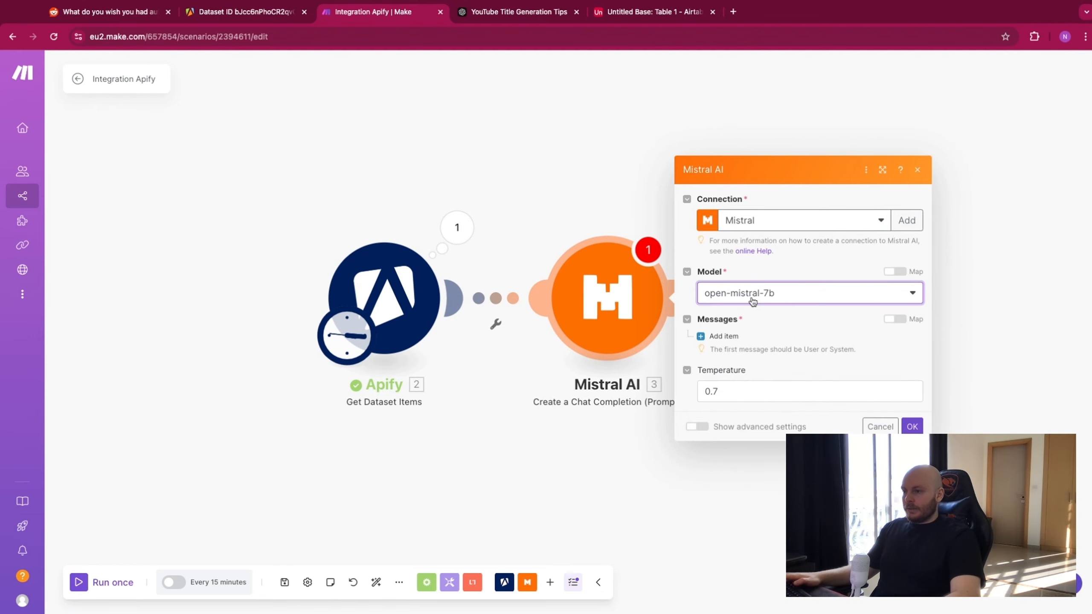
Add a first message with the System role and the content "You are a content generation idea assitant"
click(721, 341)
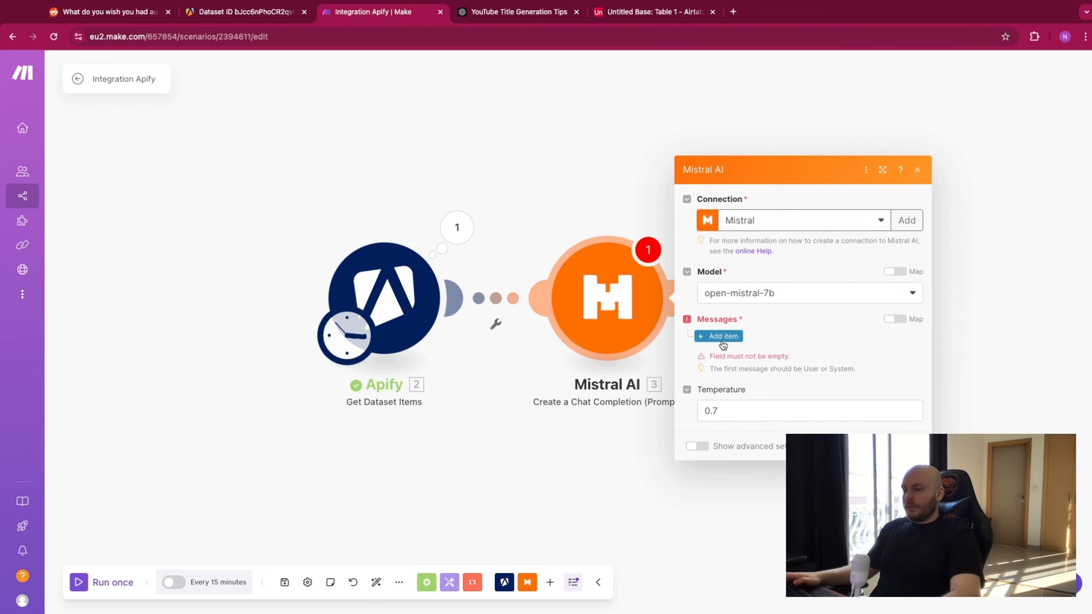
click(722, 341)
click(784, 316)
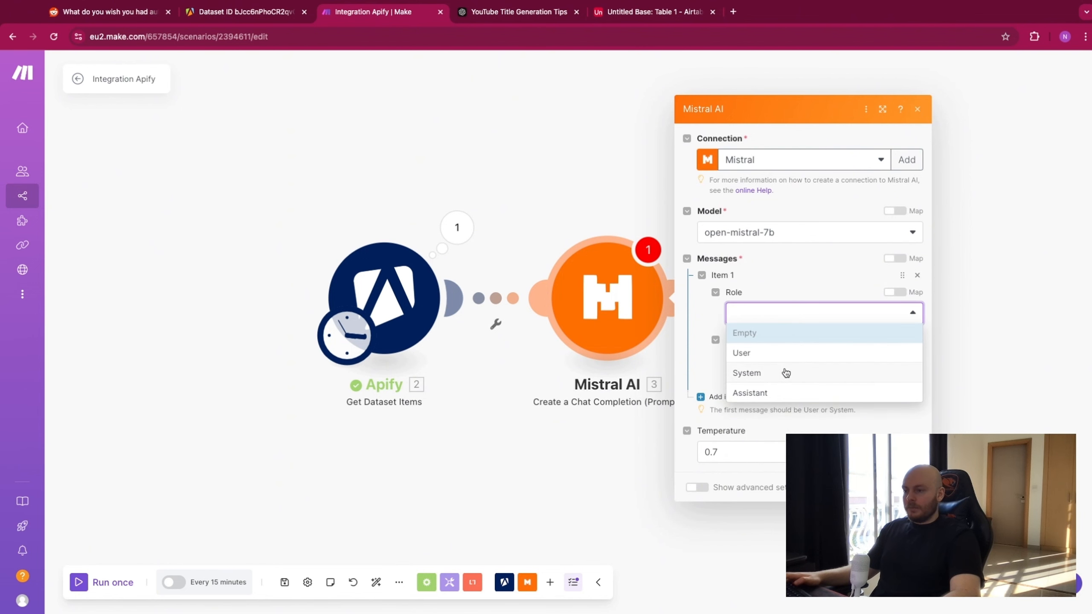
click(785, 373)
click(780, 358)
text(You)
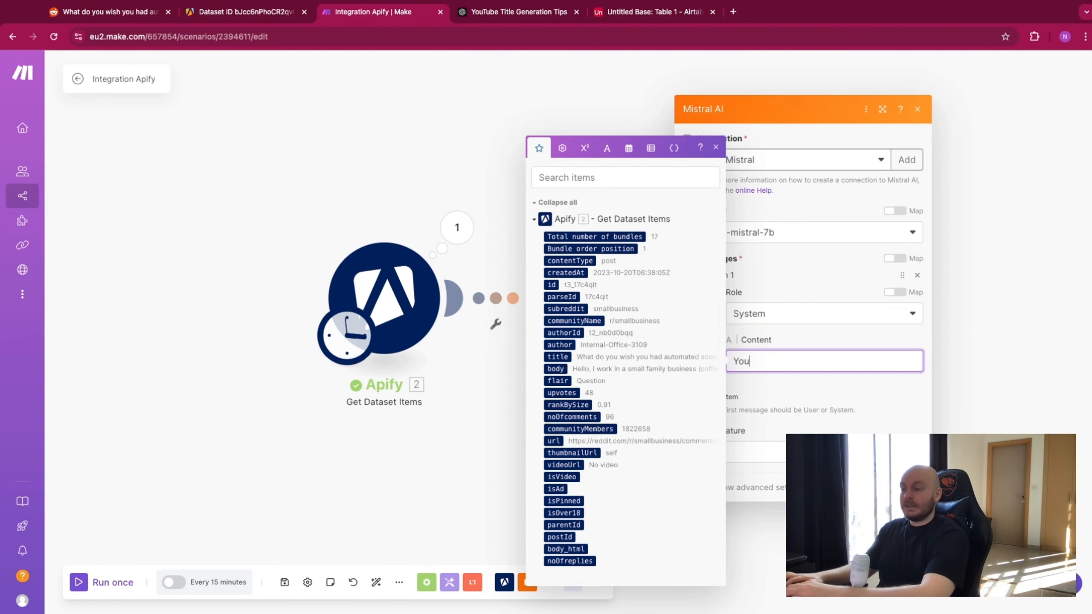
text( are)
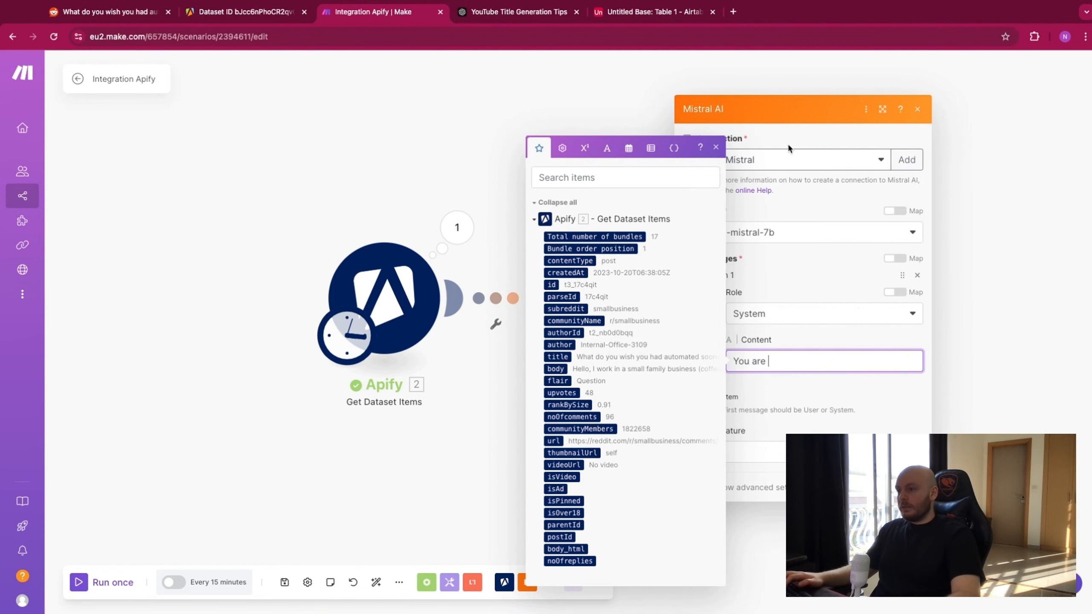
click(716, 148)
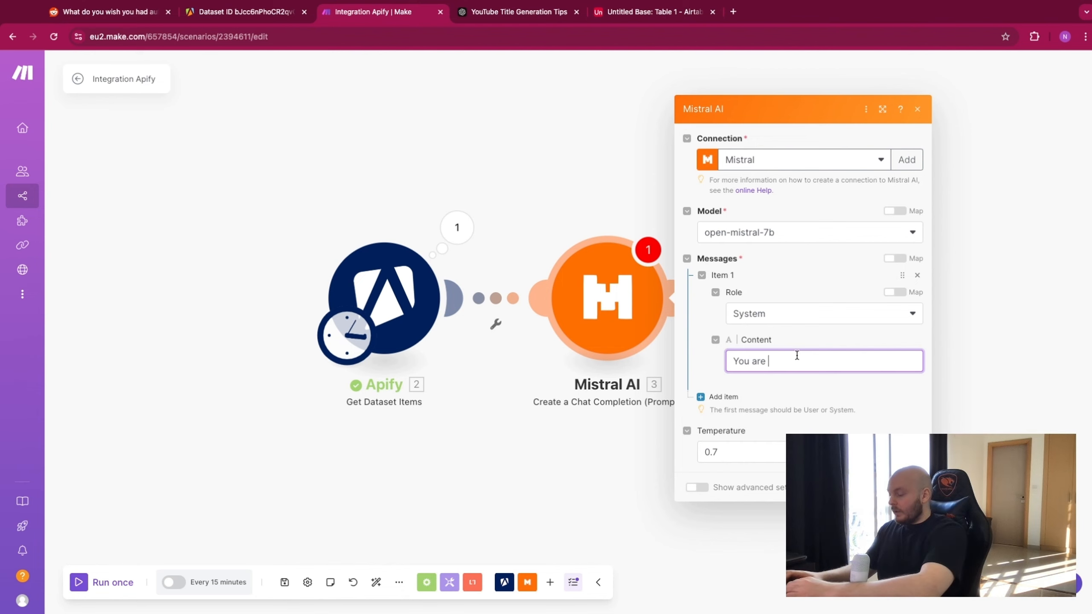
text(a)
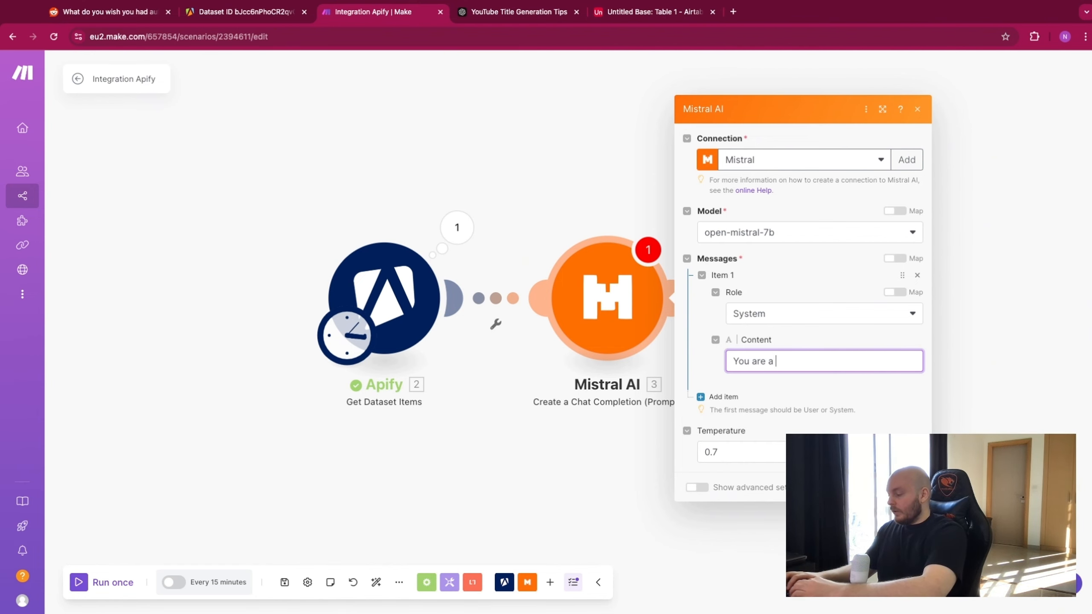
text( content generation ide)
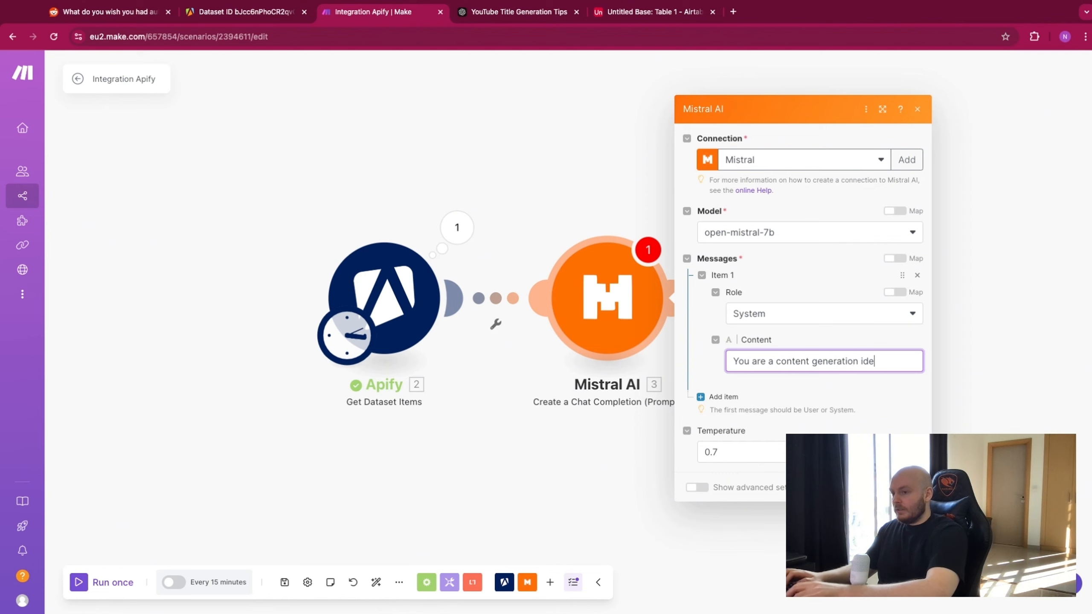
text(a assitant)
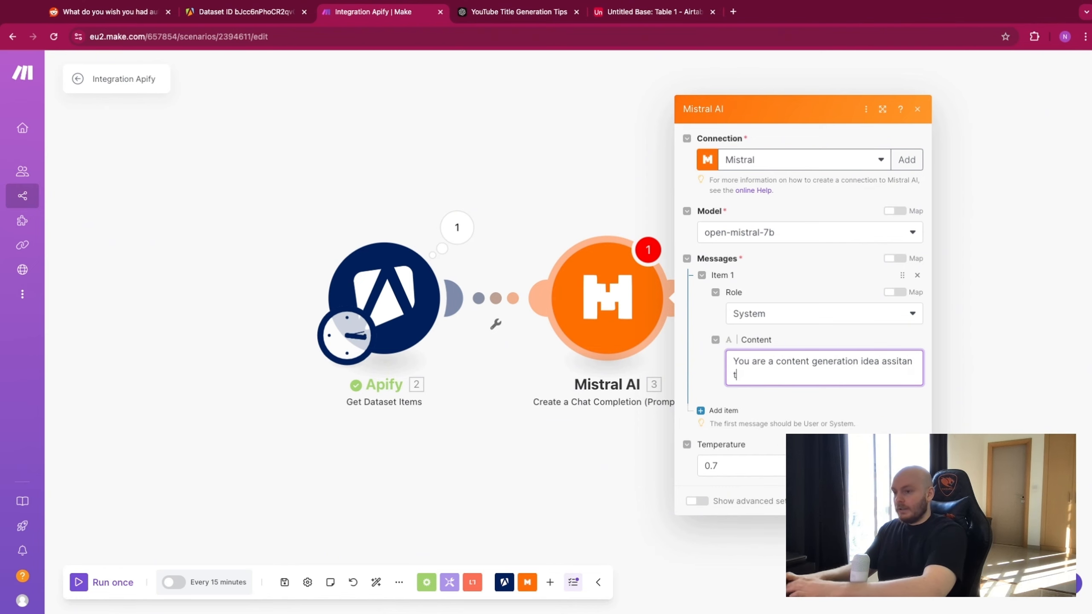
Add a second message to the Mistral AI module and set its role to User
click(726, 411)
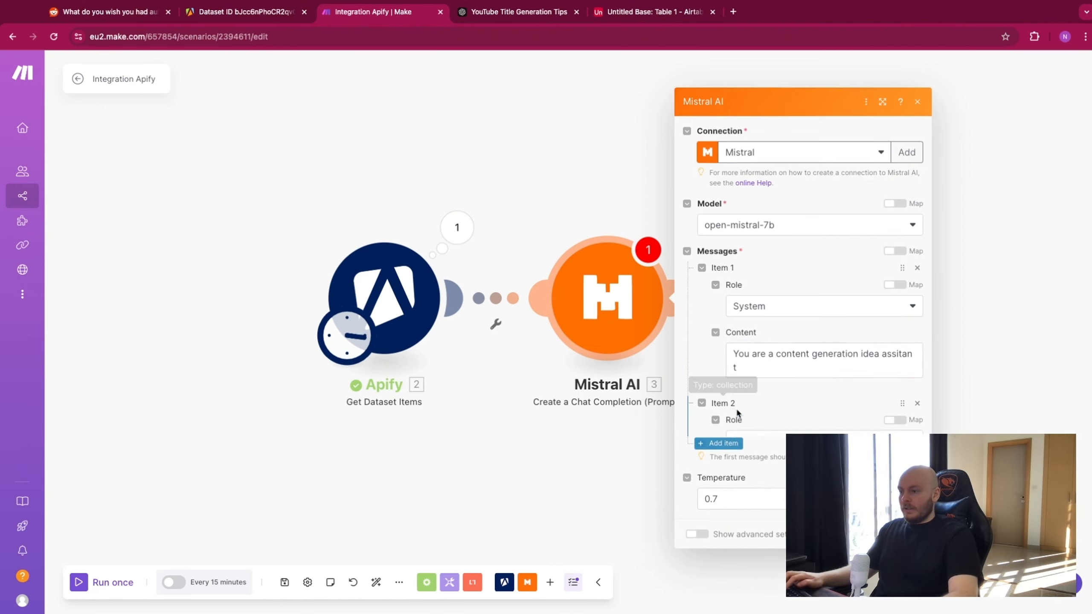
click(763, 413)
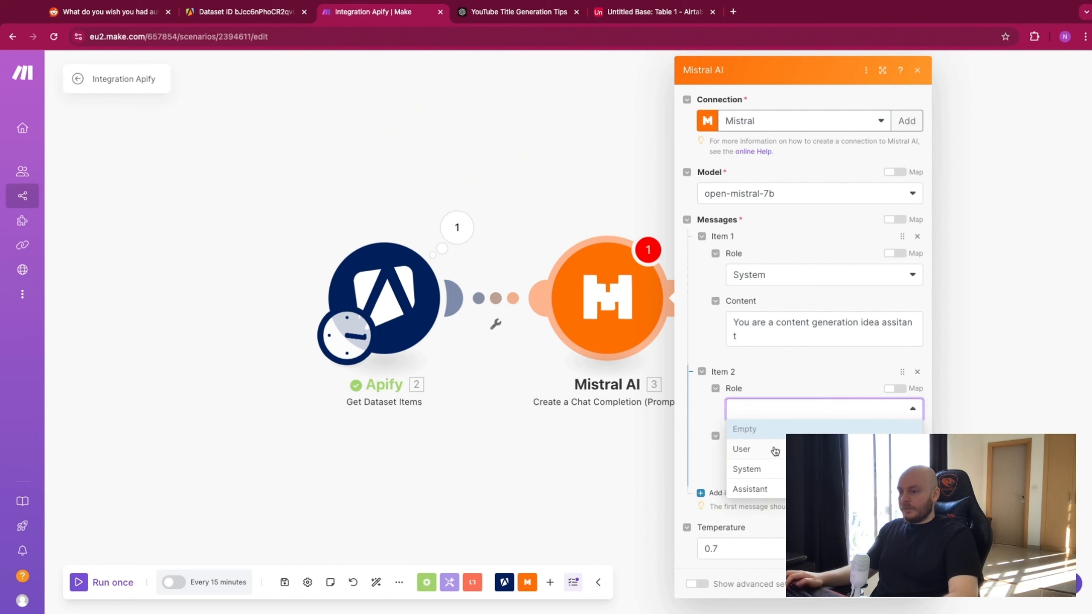
click(780, 488)
click(782, 410)
click(775, 448)
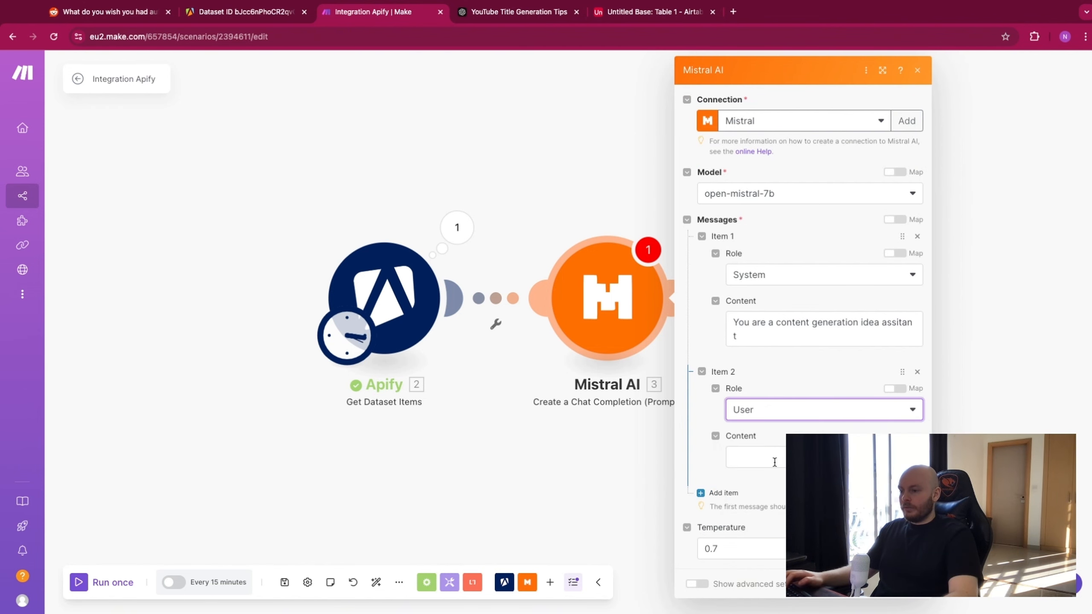
Paste the prepared video content prompt with its JSON-only answer format into the User message and enlarge the module settings
click(776, 458)
click(785, 367)
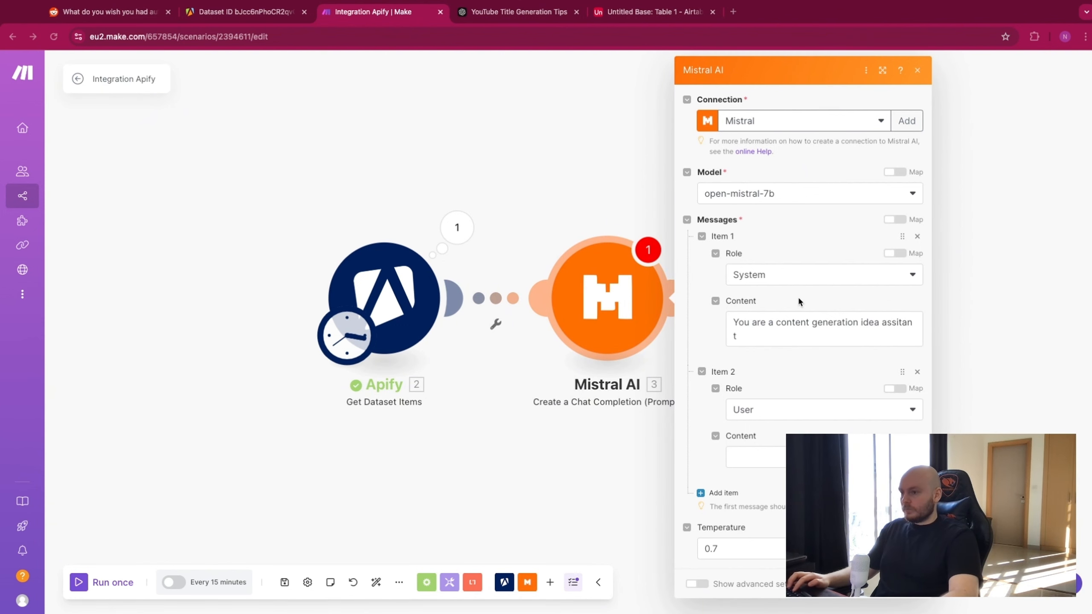
click(772, 457)
key(ctrl+v)
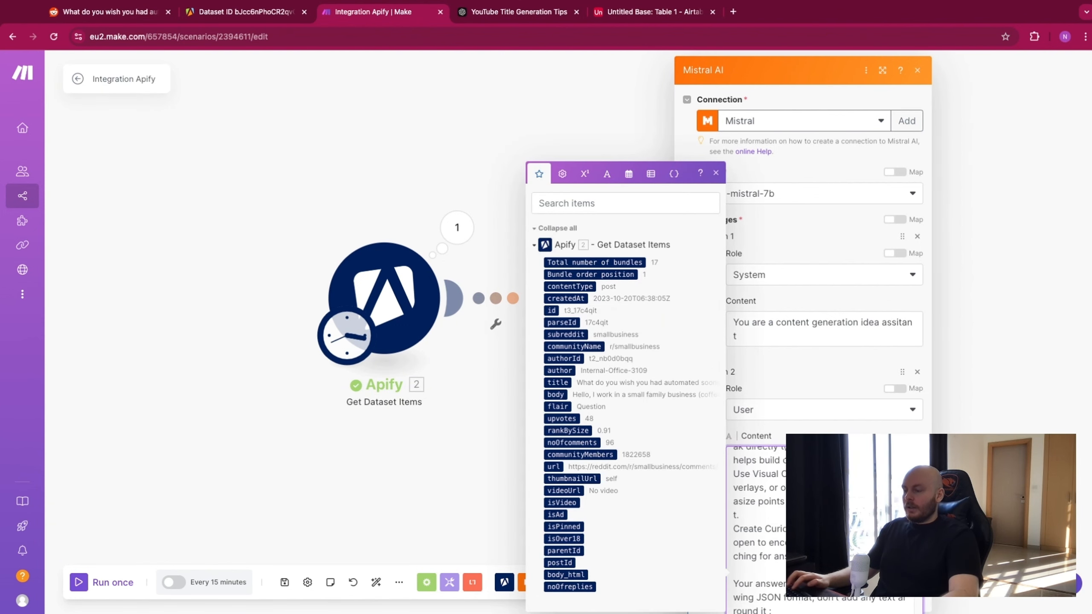
click(883, 67)
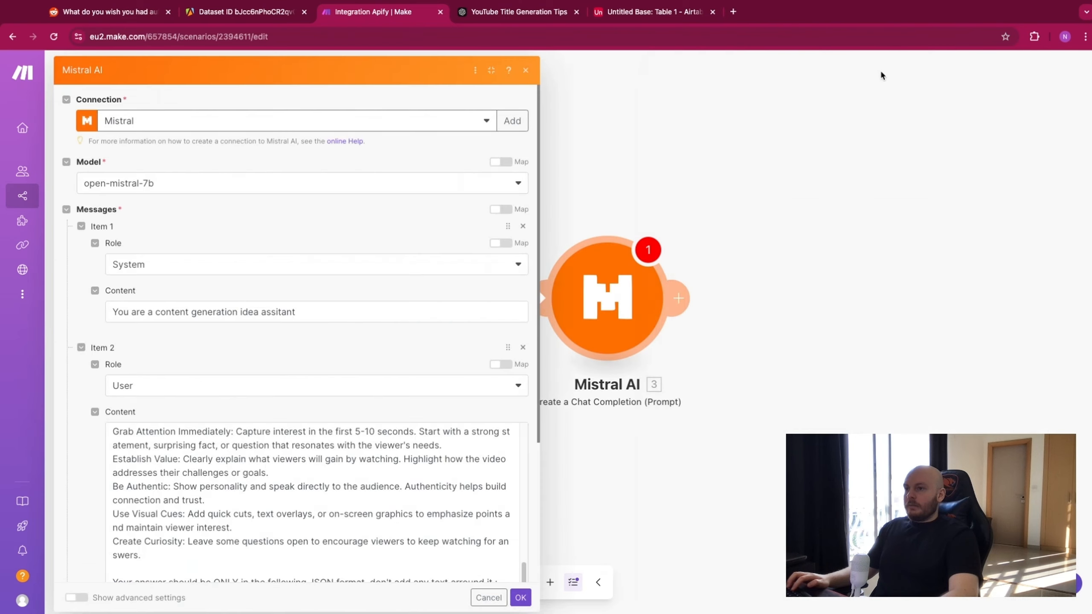
Review the pasted prompt in the User message, from the opening niche description through the JSON answer format
scroll(817, 363, down, 2)
scroll(867, 321, down, 2)
scroll(852, 357, up, 7)
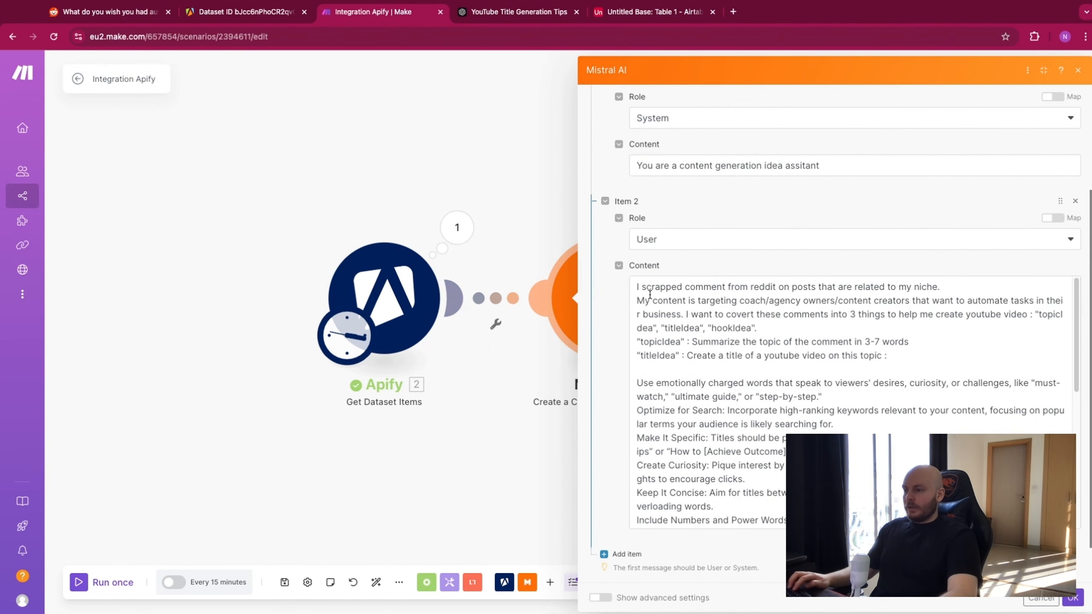
scroll(838, 387, down, 8)
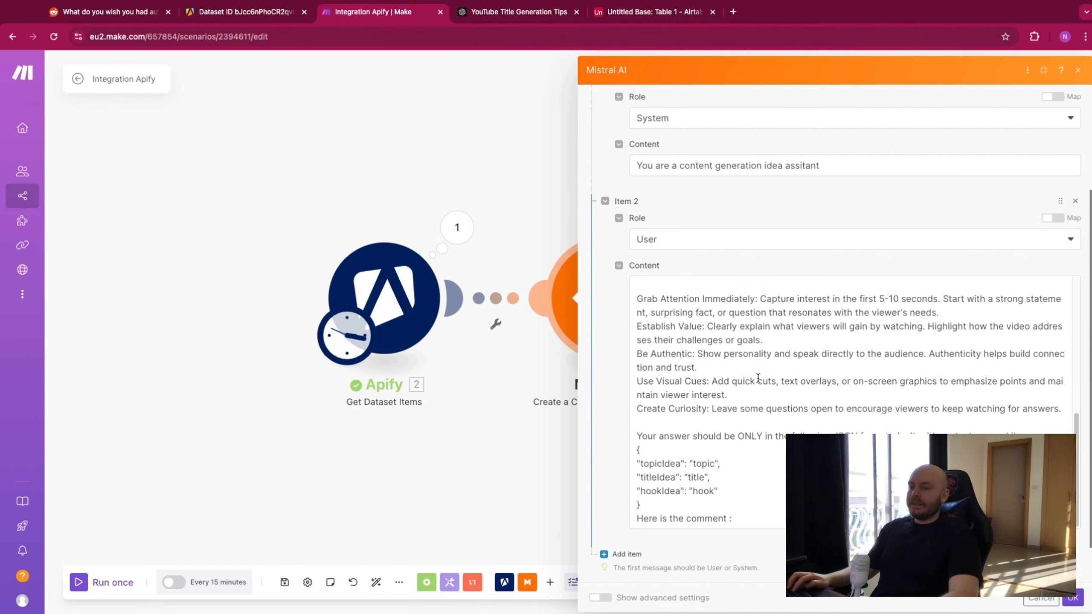
scroll(936, 374, up, 8)
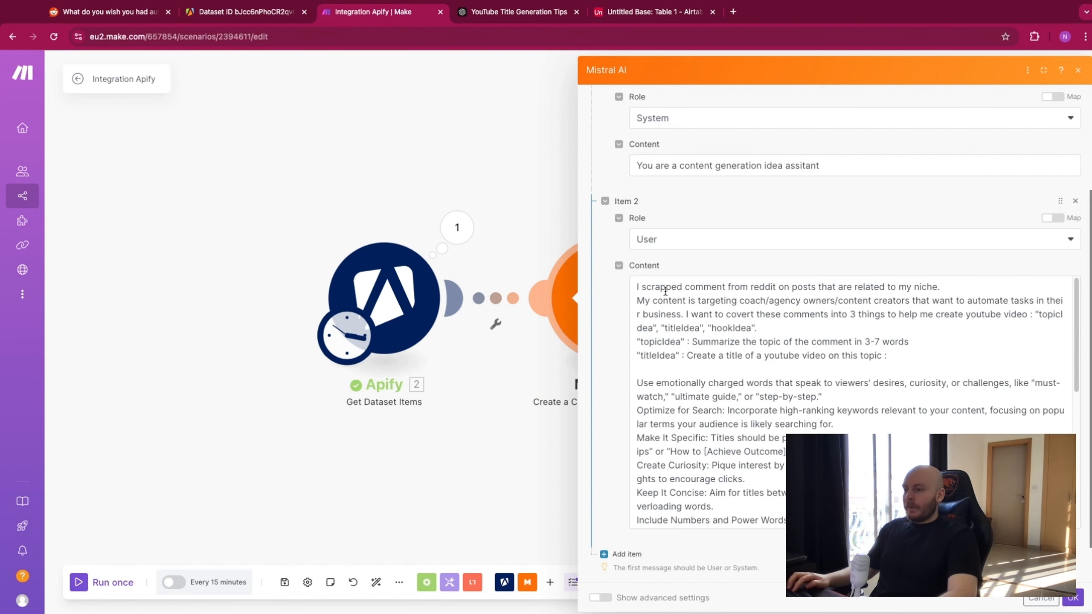
drag(636, 287, 687, 312)
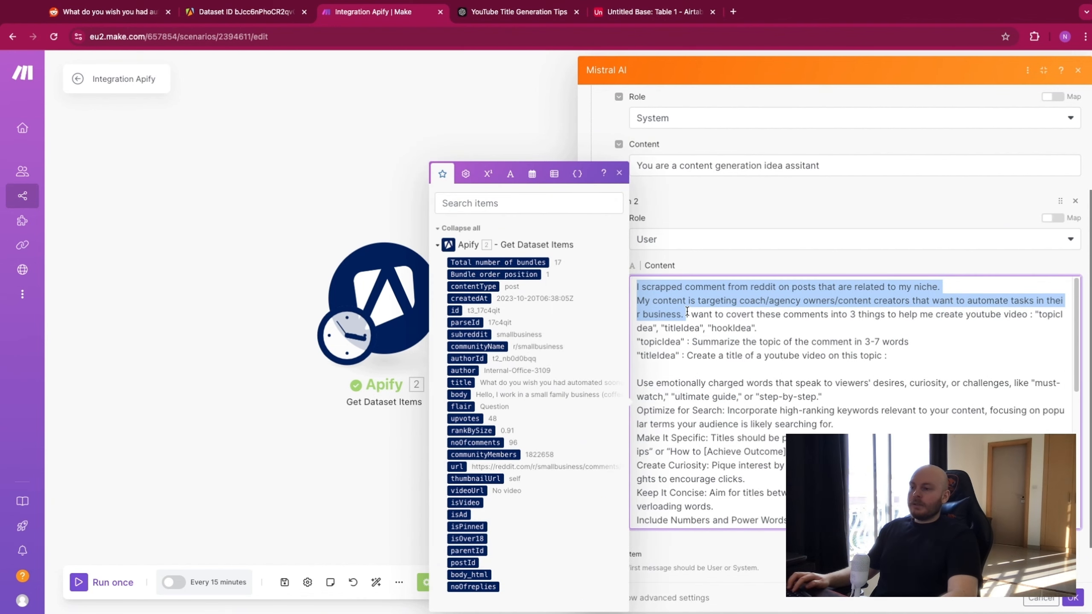
click(619, 173)
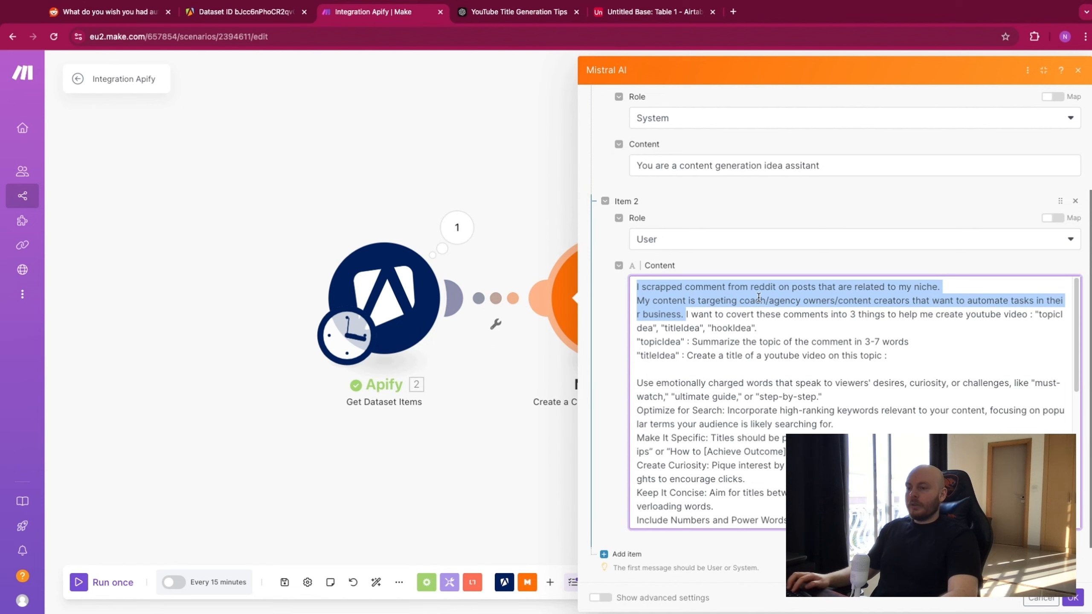
click(691, 312)
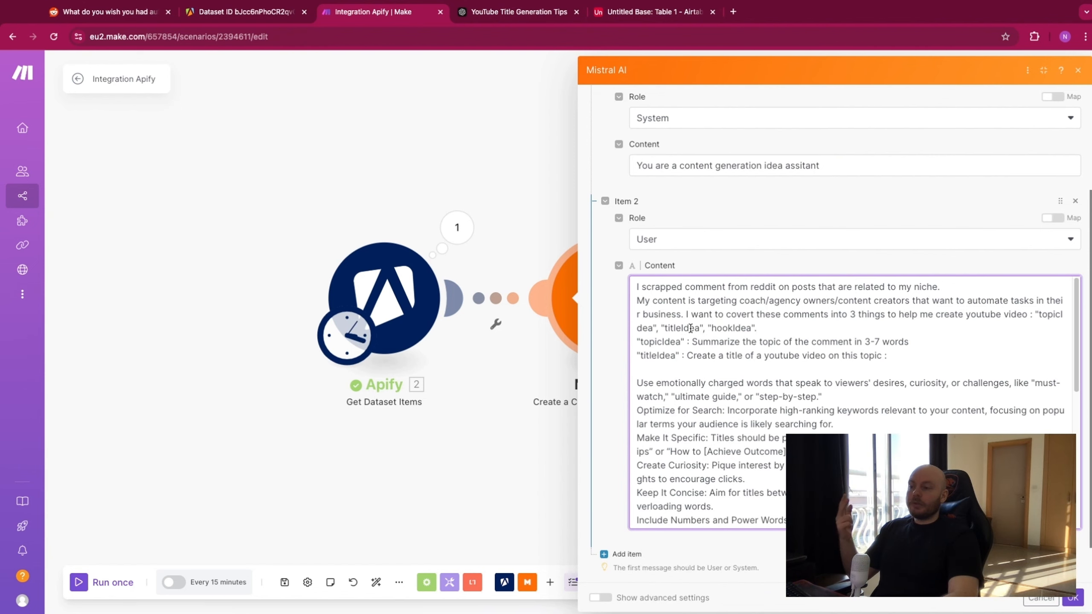
Insert blank lines before the "topicIdea" and "titleIdea" instructions in the User message prompt
key(Return)
click(911, 356)
key(Return)
scroll(700, 333, down, 1)
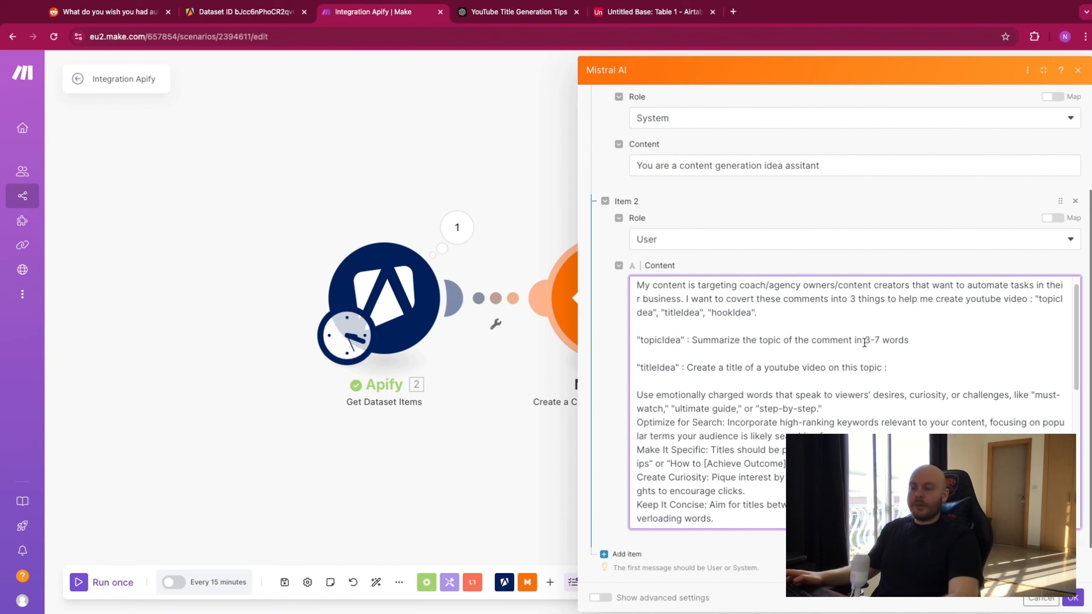
Change the "hookIdea" instruction in the prompt to ask for a hook of around 5-10 seconds
scroll(806, 344, down, 1)
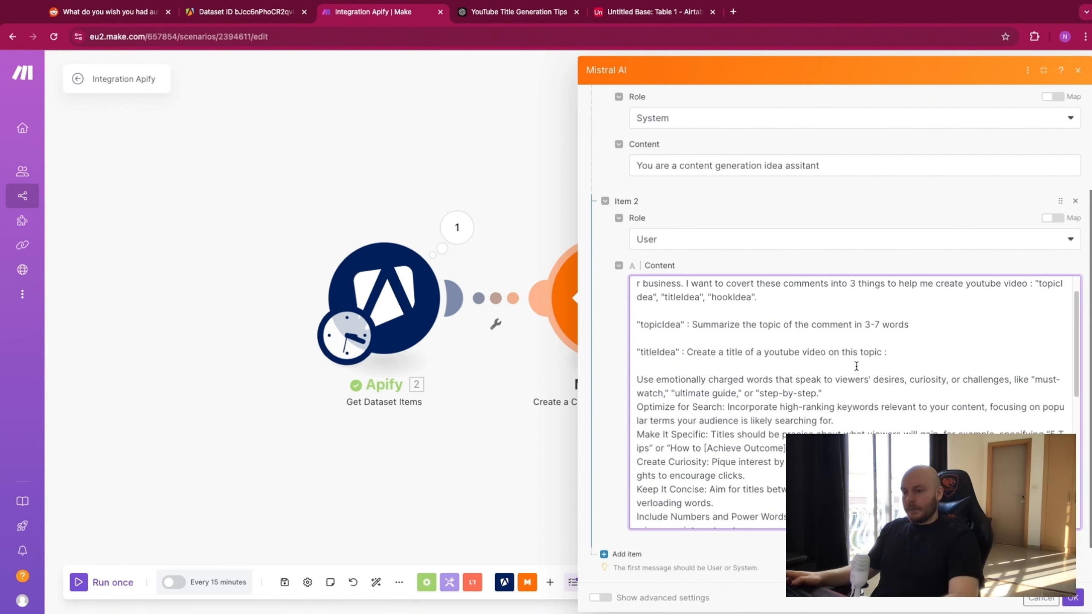
scroll(844, 354, down, 3)
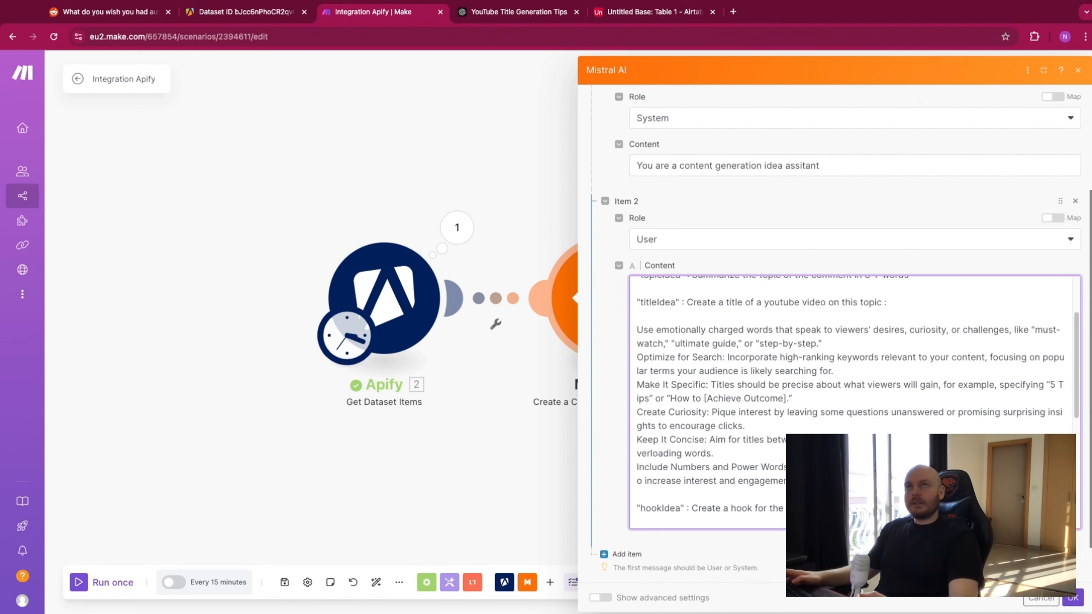
scroll(673, 393, down, 3)
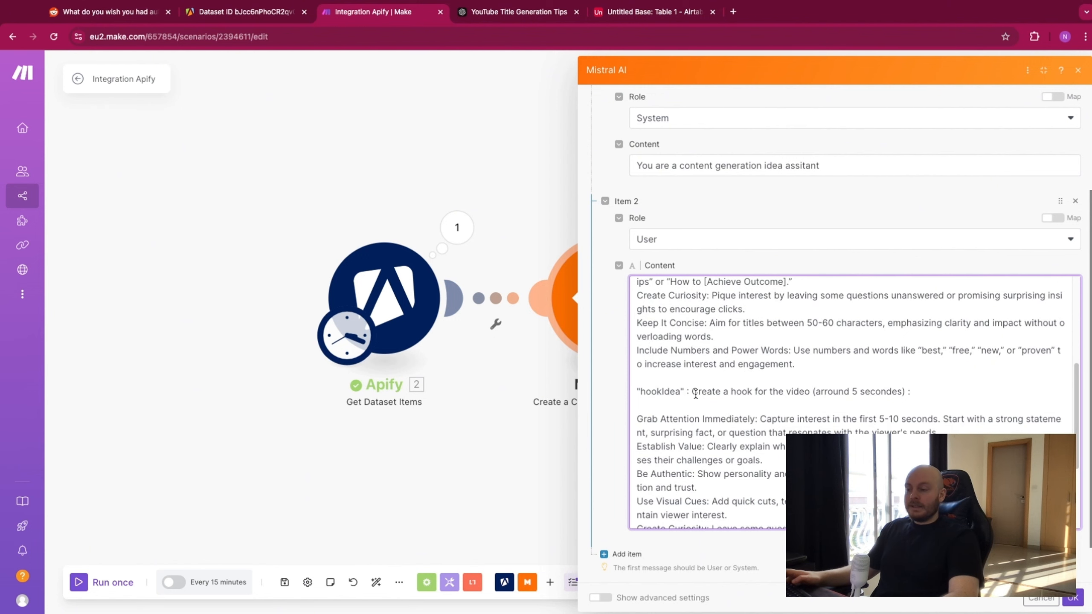
click(857, 390)
text(-1)
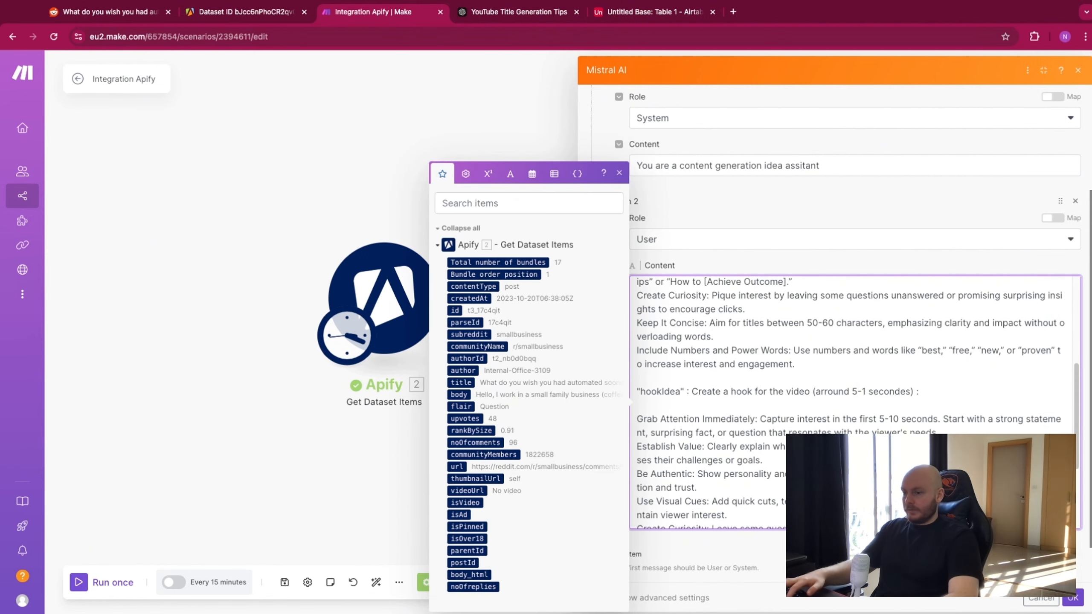
text(0)
click(1047, 371)
click(619, 173)
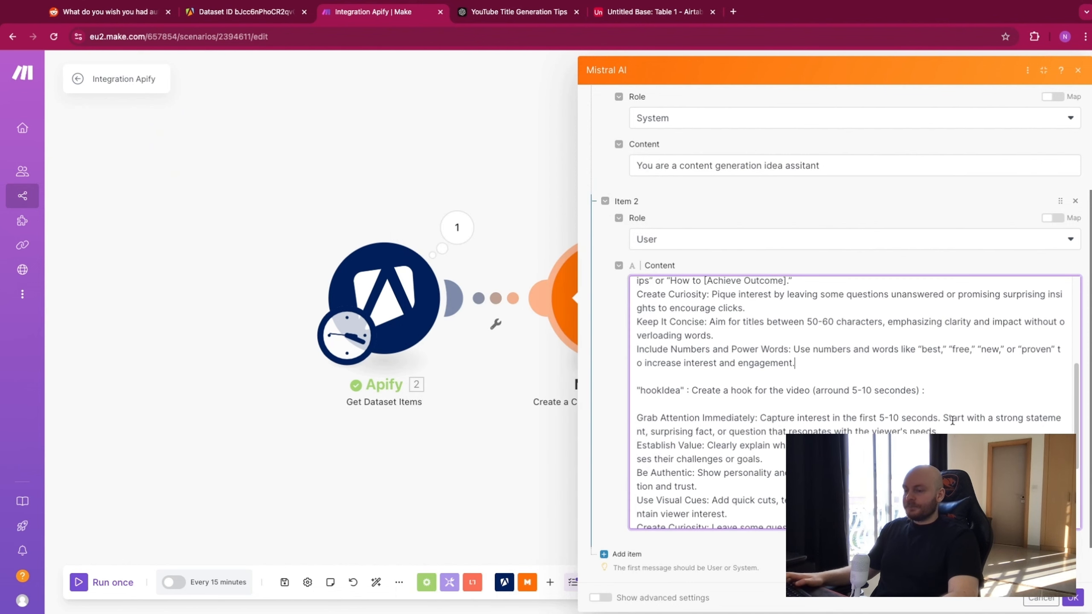
Add a blank line between the JSON answer format and "Here is the comment :" at the end of the prompt
scroll(902, 409, down, 2)
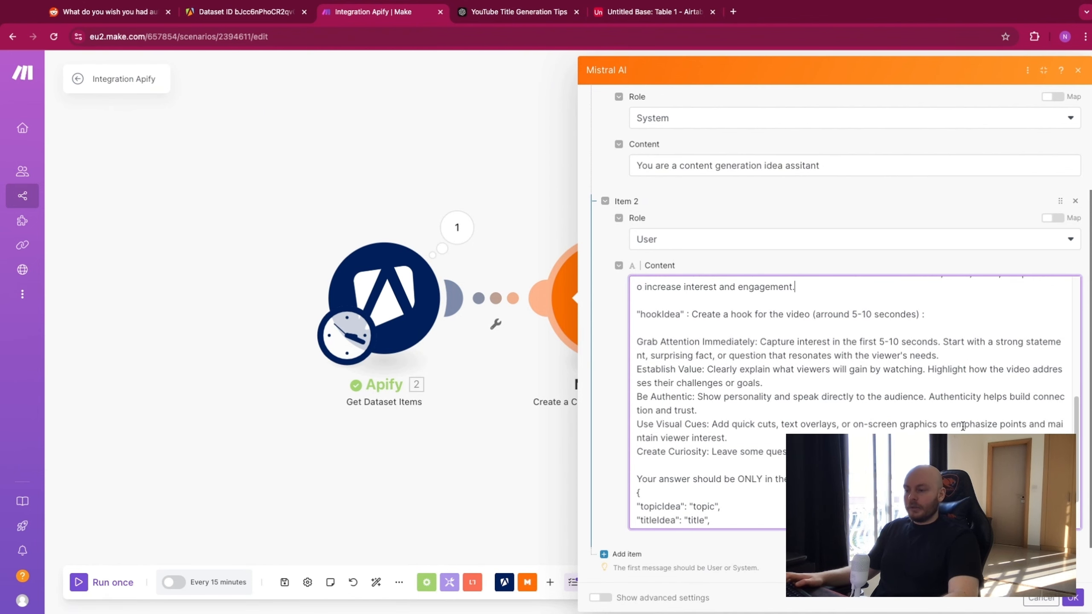
scroll(963, 426, down, 5)
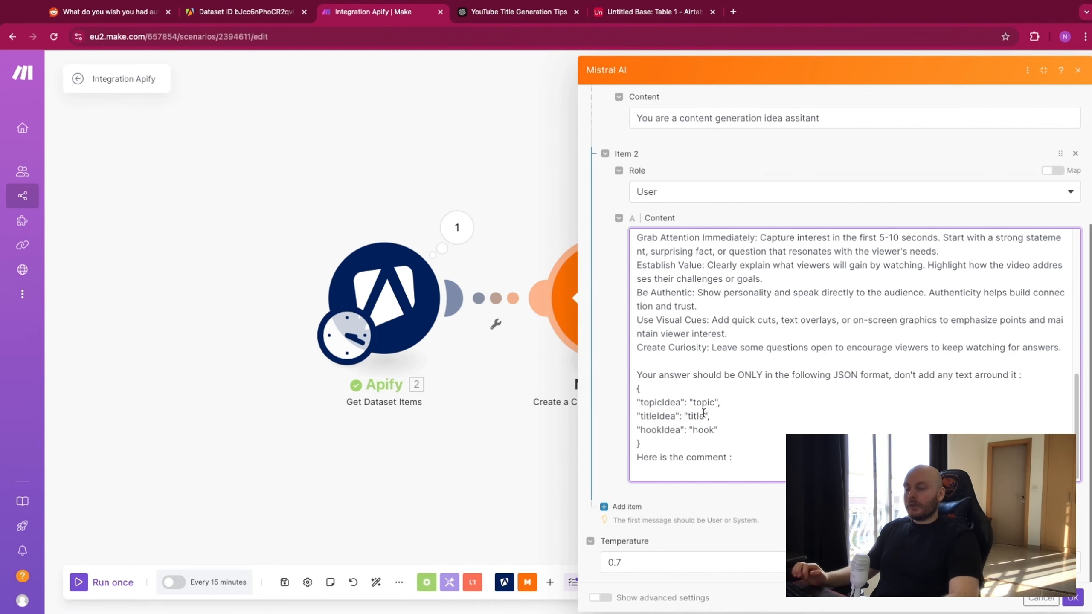
click(690, 402)
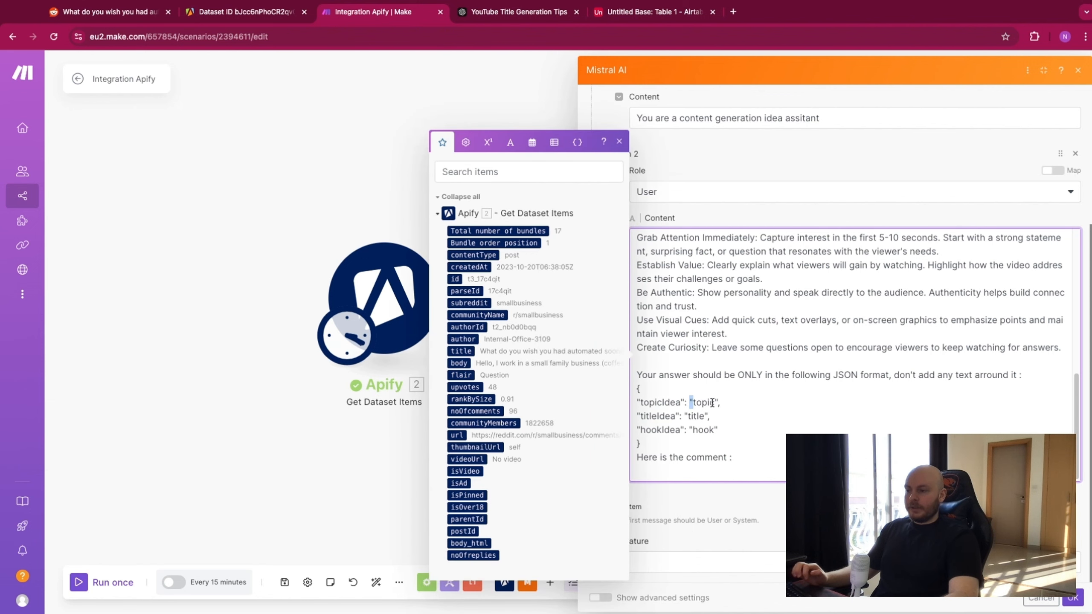
click(612, 144)
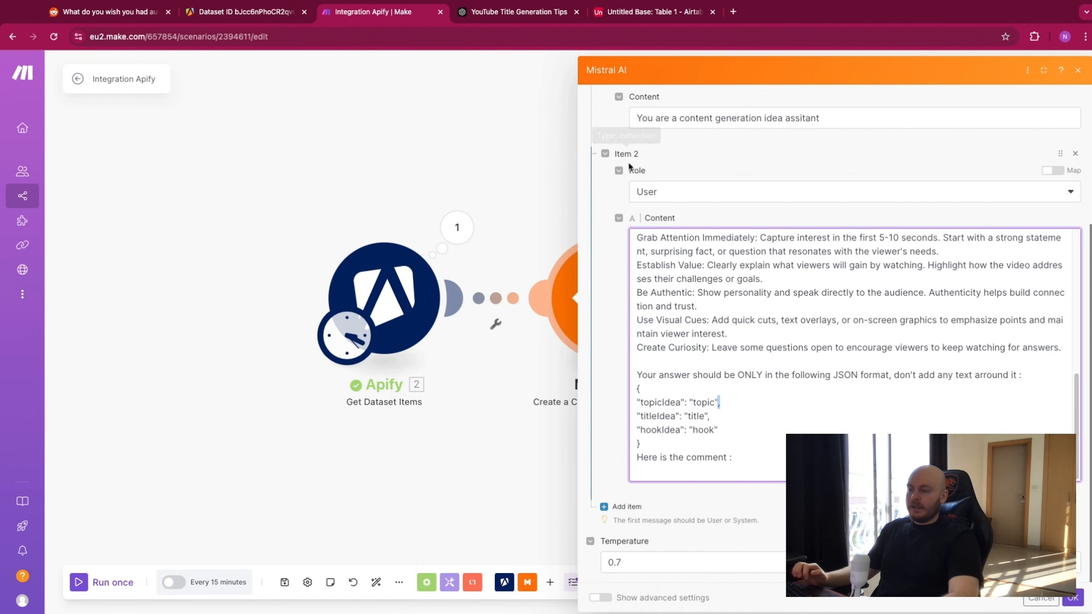
click(707, 416)
text(,)
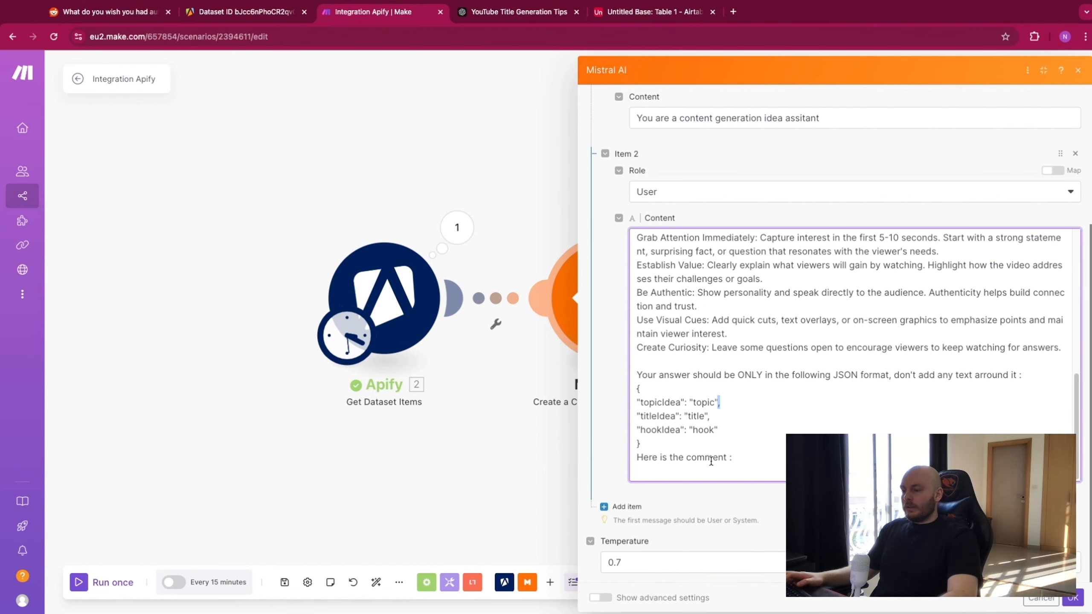
click(654, 450)
key(Return)
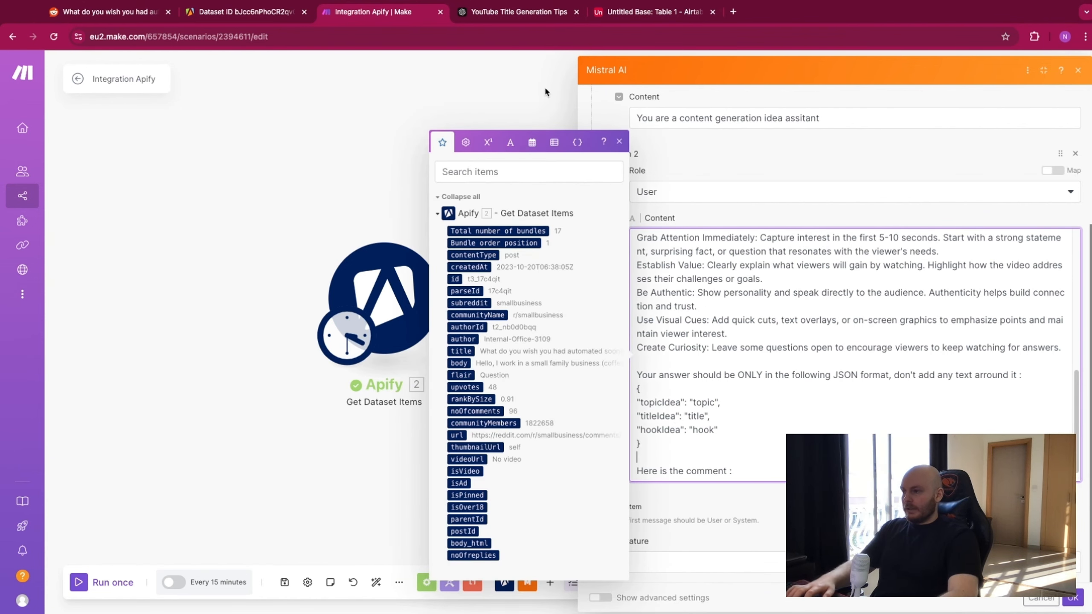
click(624, 143)
Insert the Apify body field after "Here is the comment :" and save the Mistral AI module settings
click(733, 471)
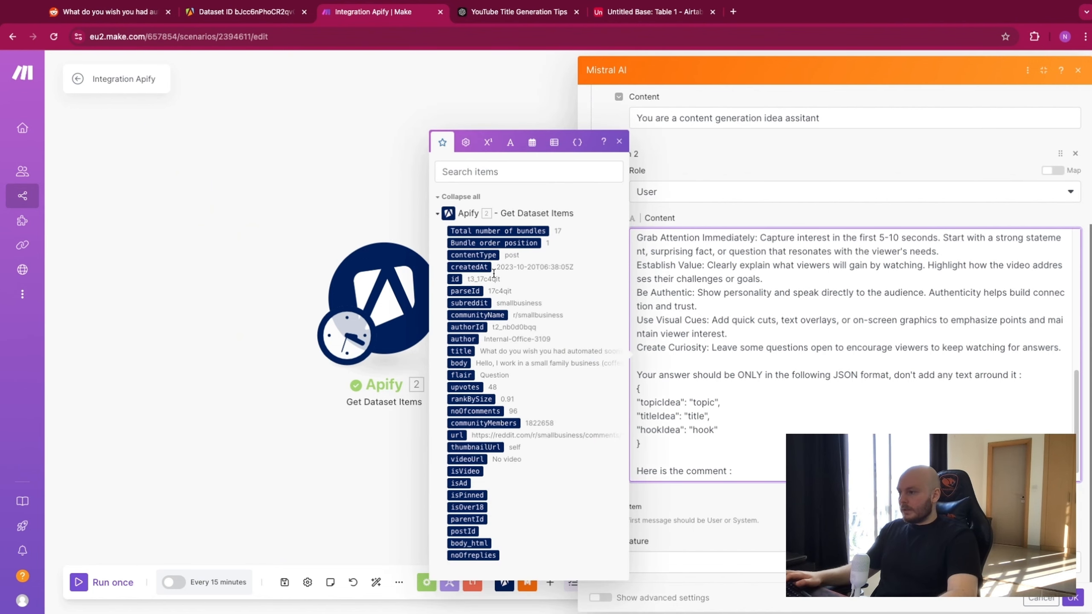
click(459, 363)
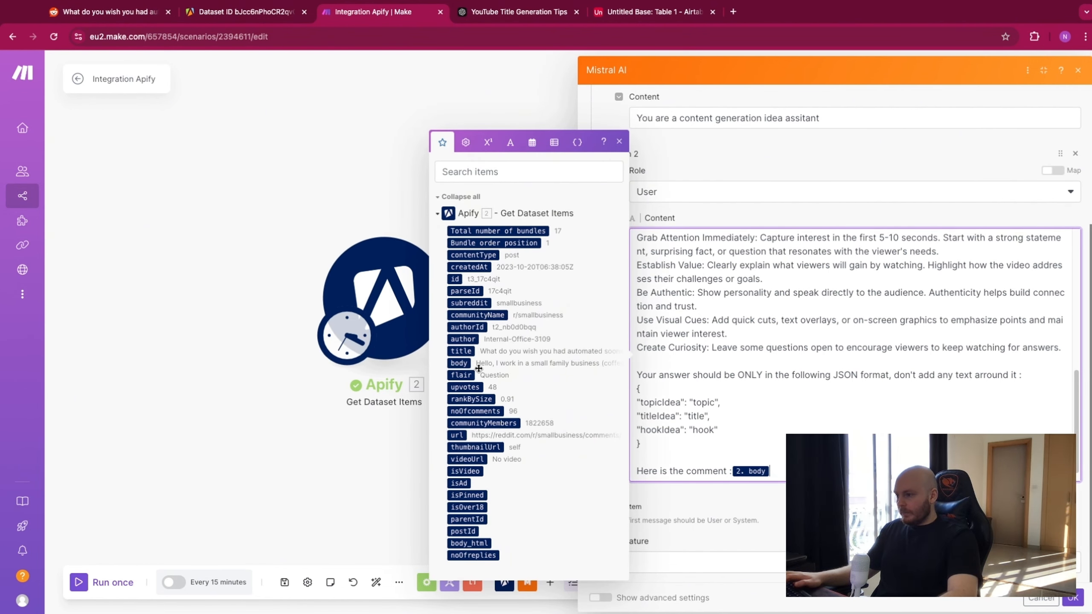
click(664, 226)
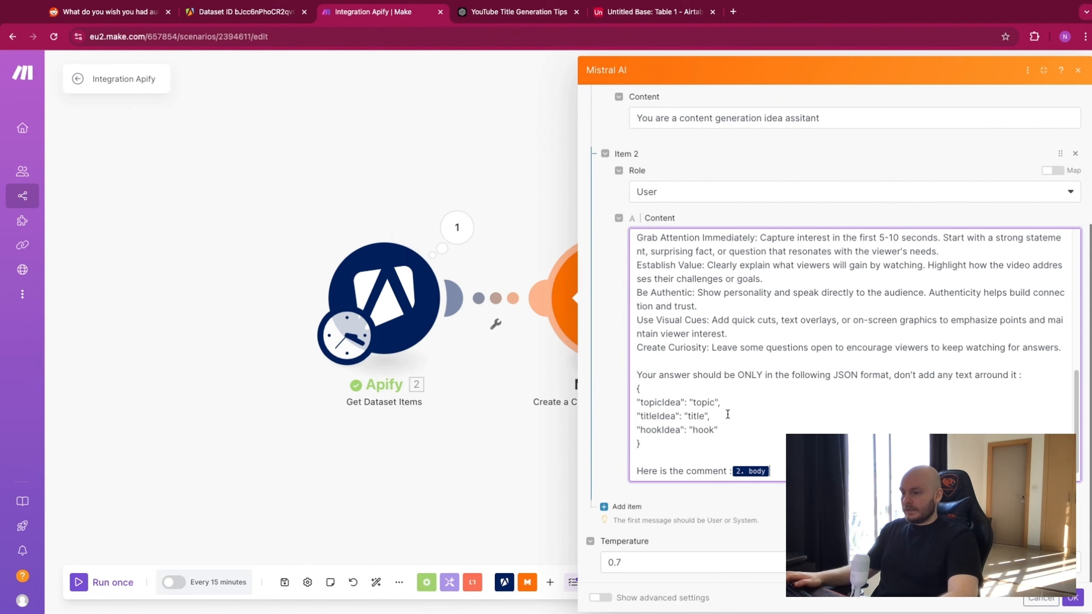
scroll(728, 450, down, 1)
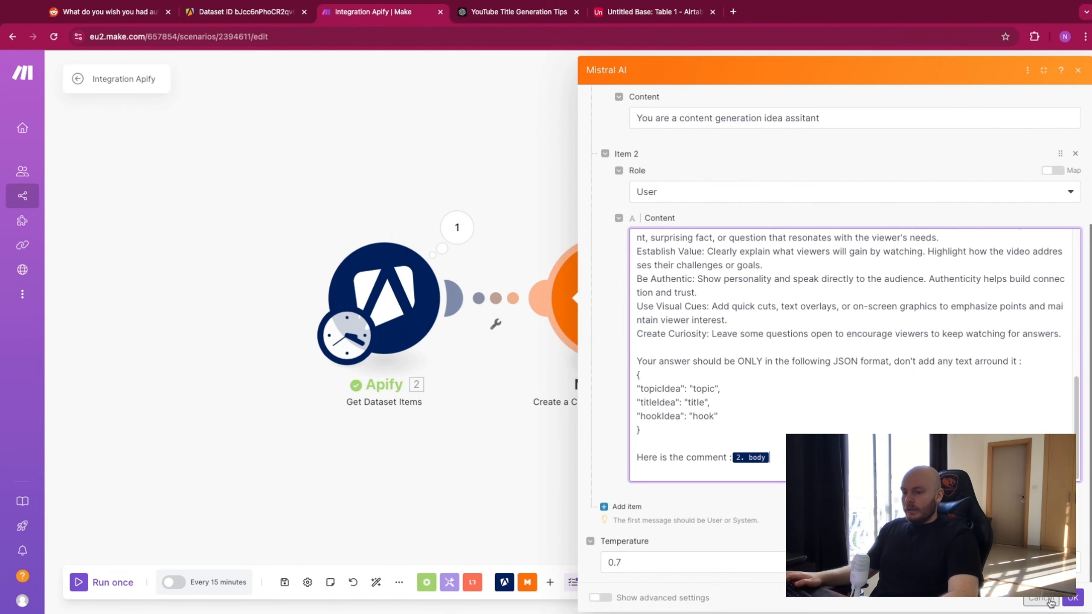
click(1072, 600)
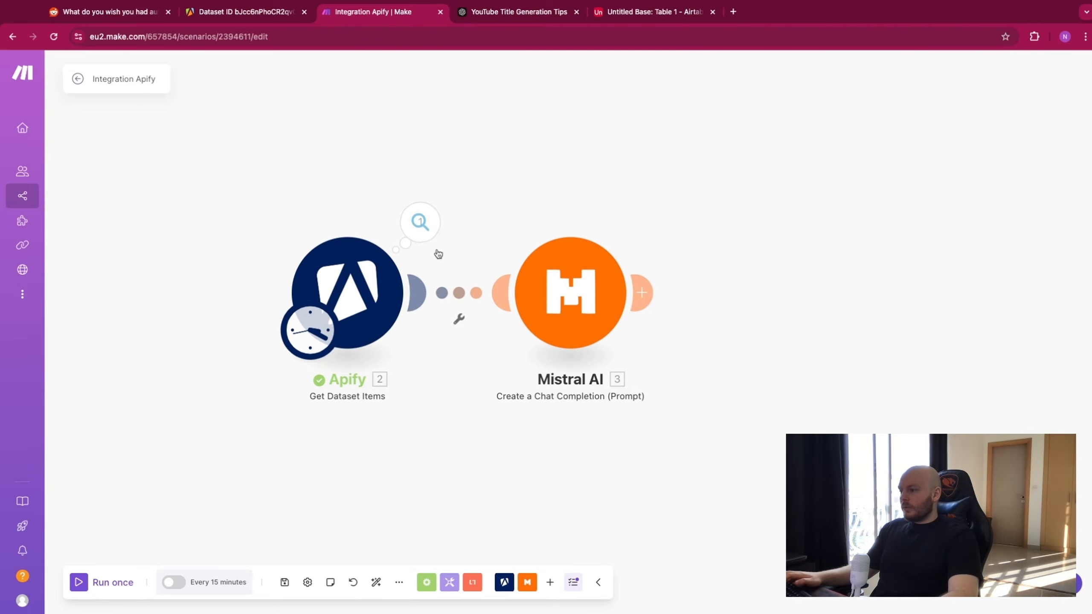
Examine the Apify module's output bundles, comparing the contentType and author fields of the post and the first comment
click(458, 318)
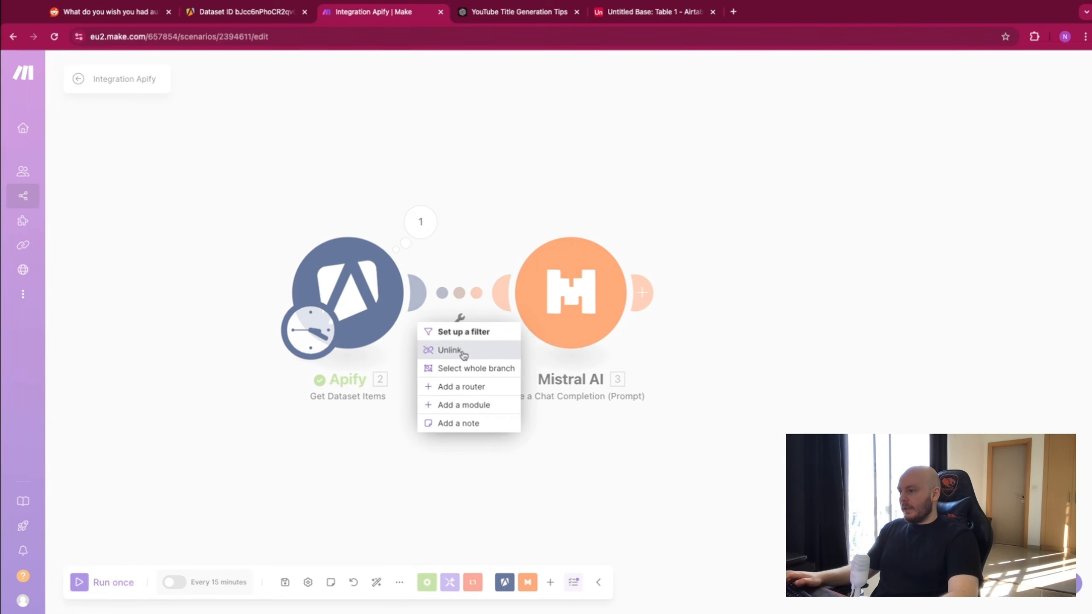
click(420, 222)
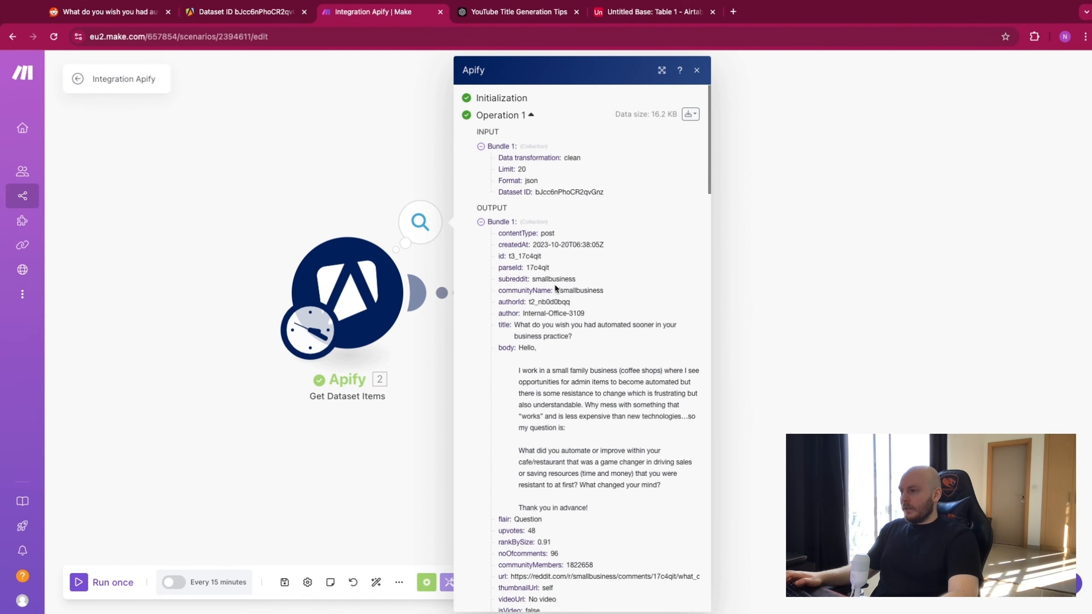
scroll(492, 173, down, 2)
click(481, 167)
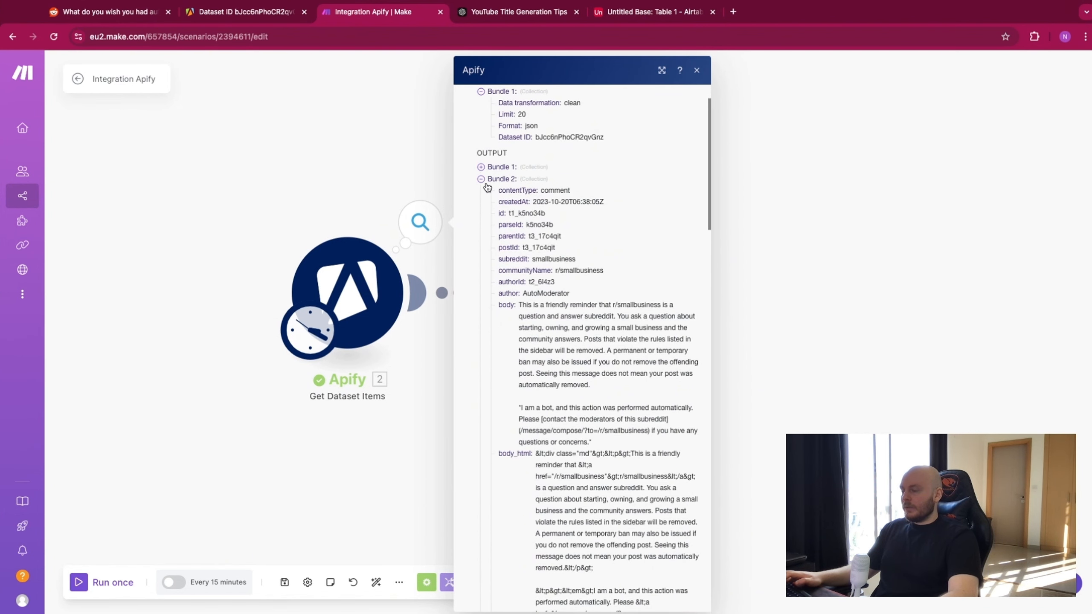
click(481, 168)
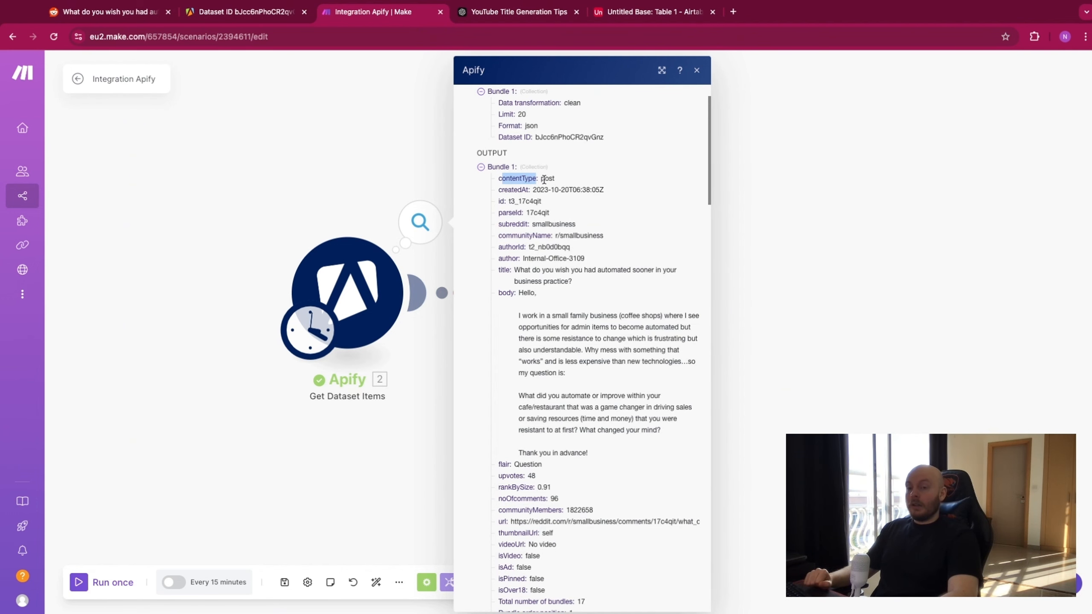
scroll(550, 255, down, 9)
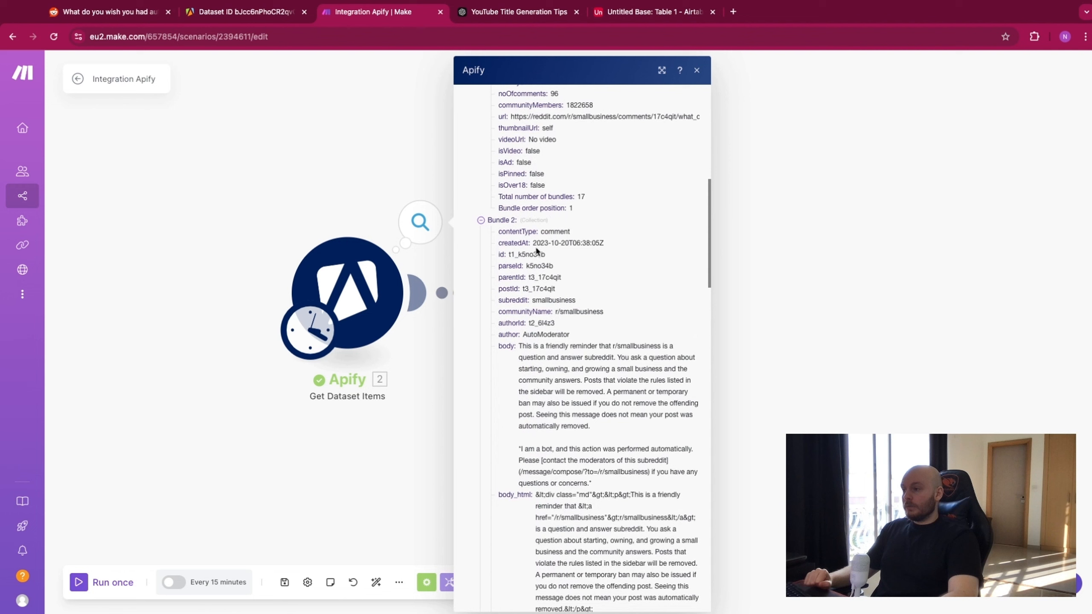
scroll(585, 304, down, 1)
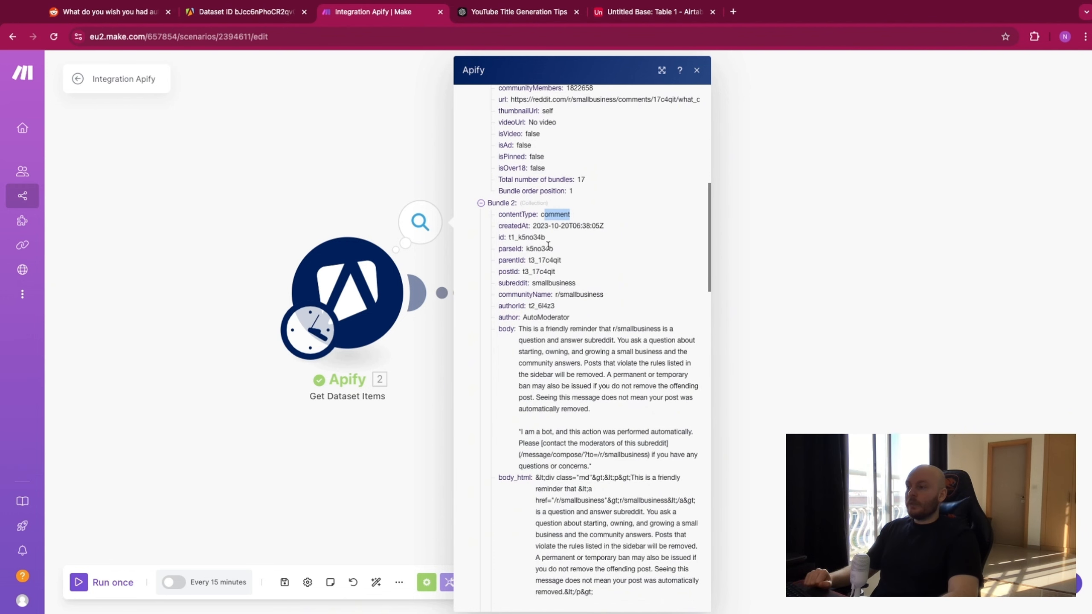
scroll(579, 339, down, 1)
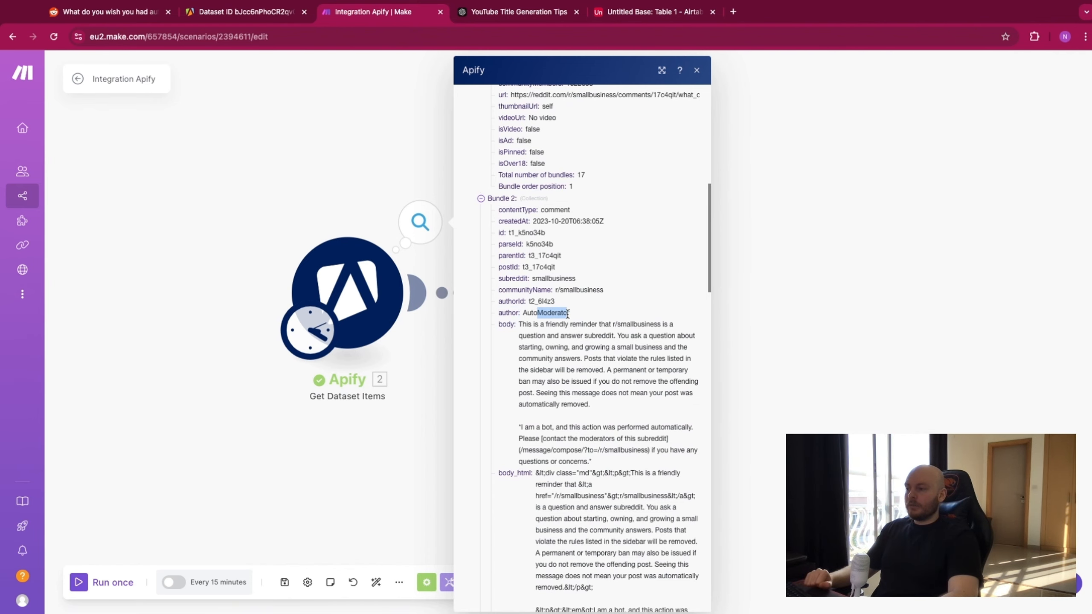
click(723, 273)
Open a filter on the connection between the Apify and Mistral AI modules and label it "Filter"
click(470, 318)
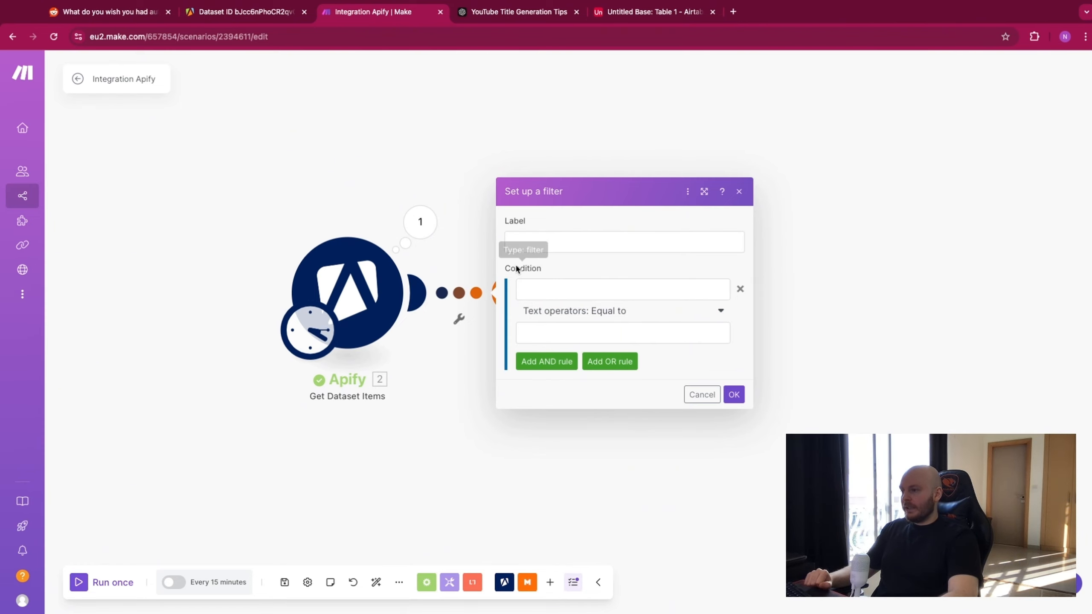
click(528, 244)
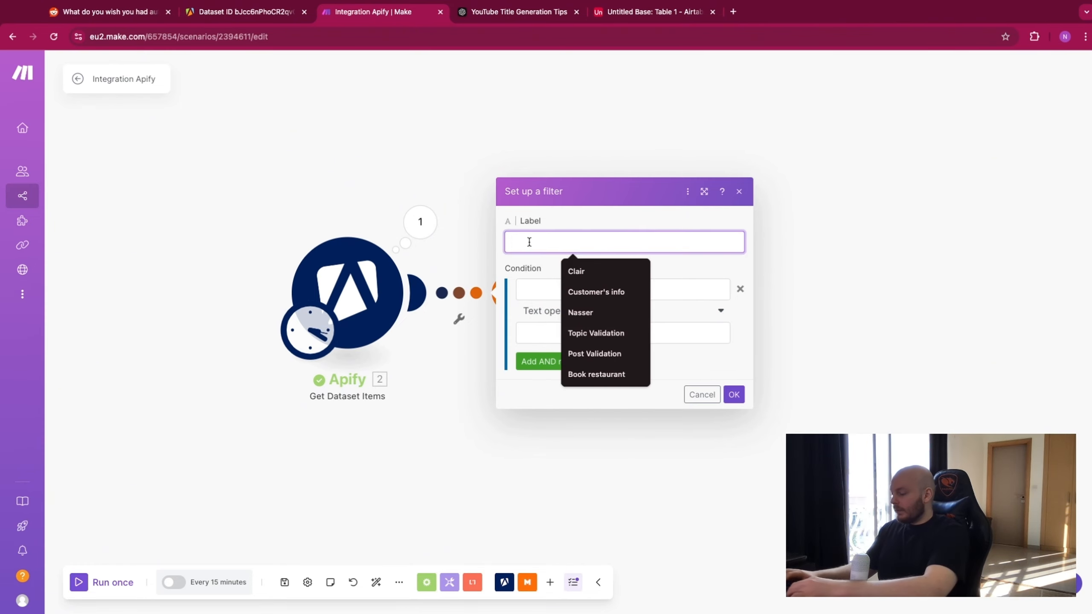
text(Filter)
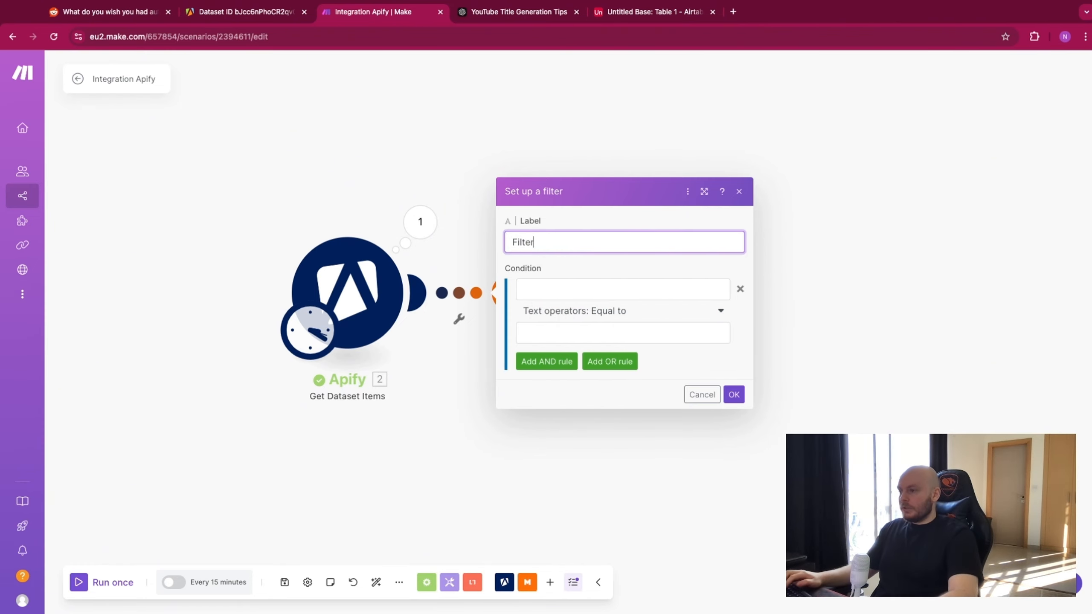
Set the filter's first condition to require that the Apify contentType is equal to "comment"
click(624, 295)
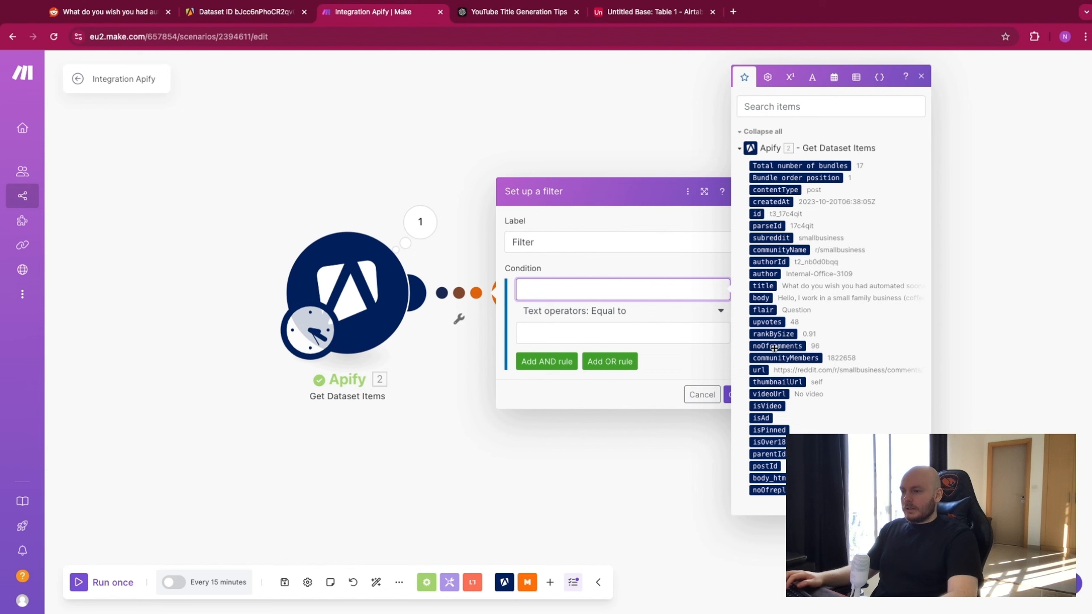
click(771, 192)
click(613, 327)
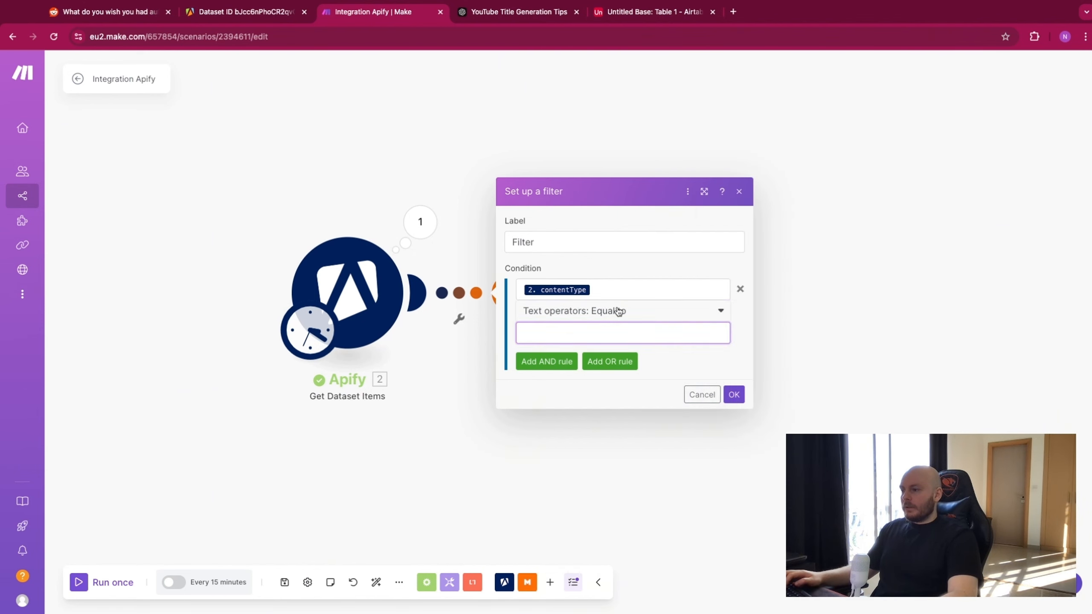
click(614, 310)
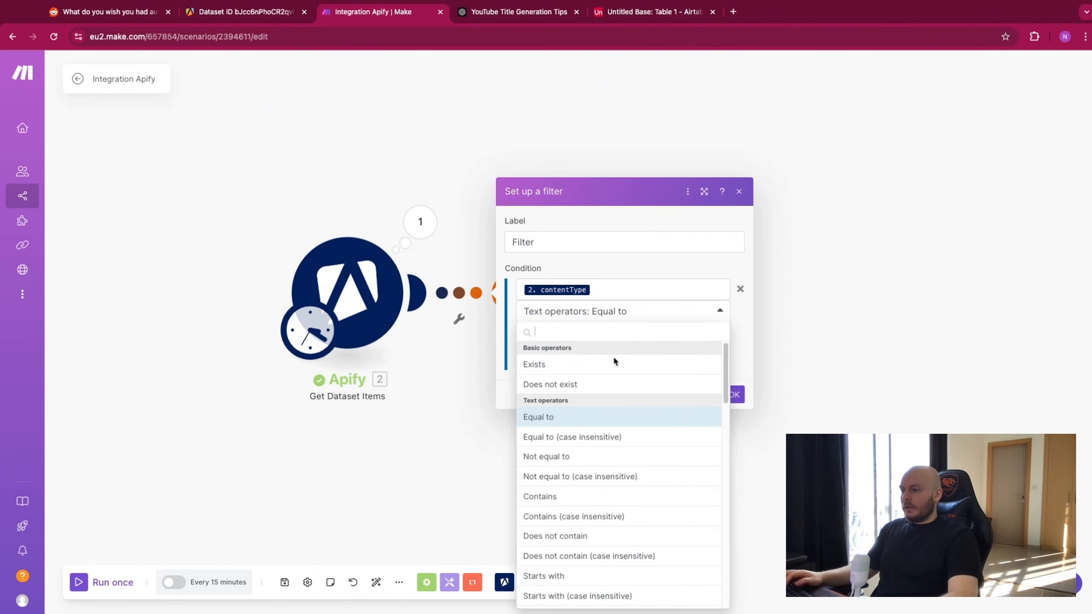
click(602, 314)
click(597, 333)
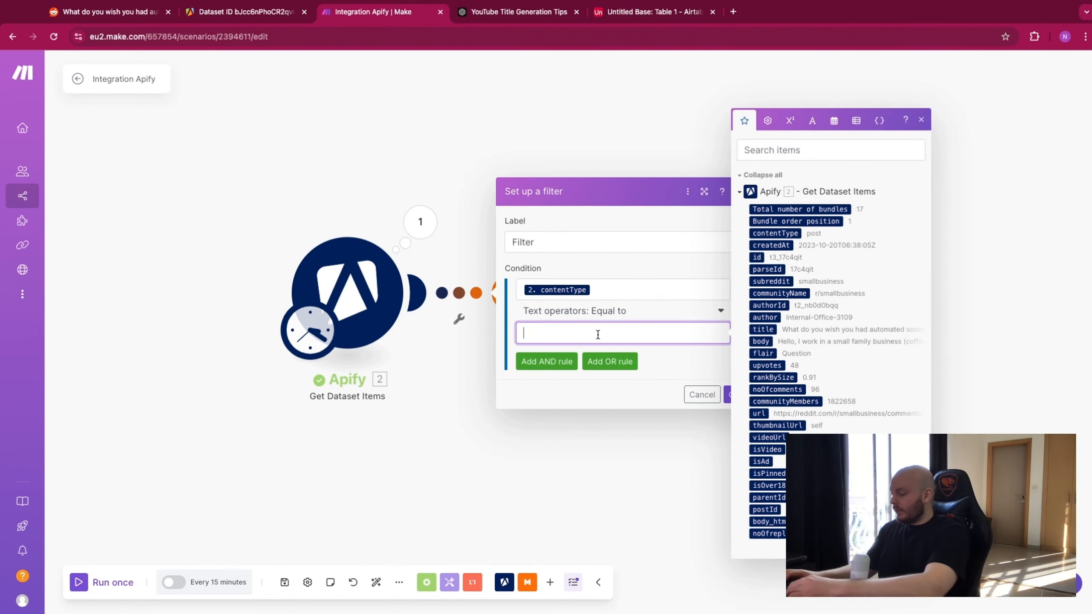
text(comment)
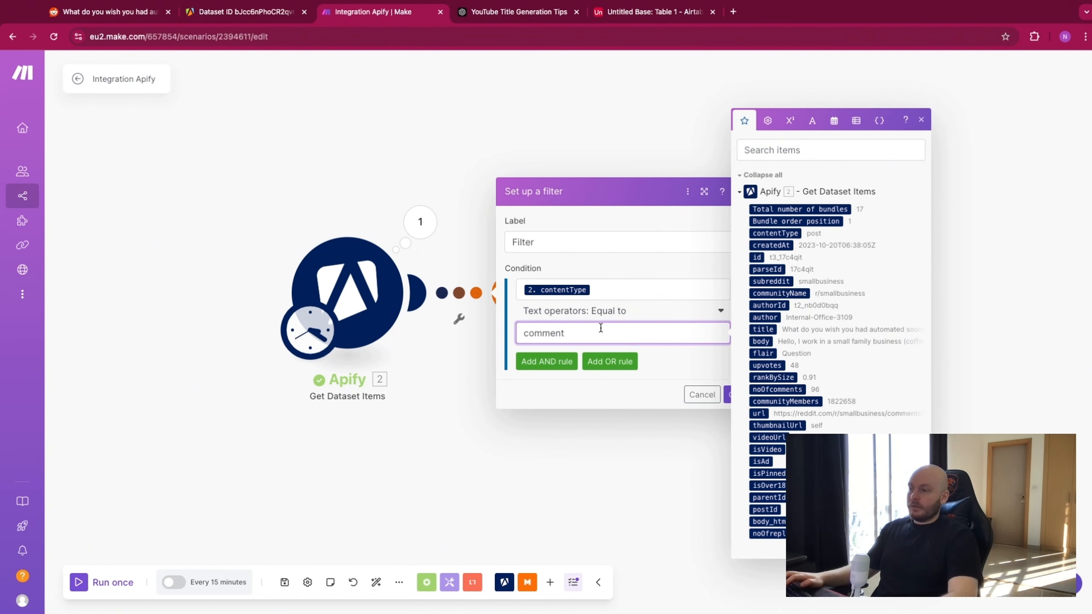
click(697, 375)
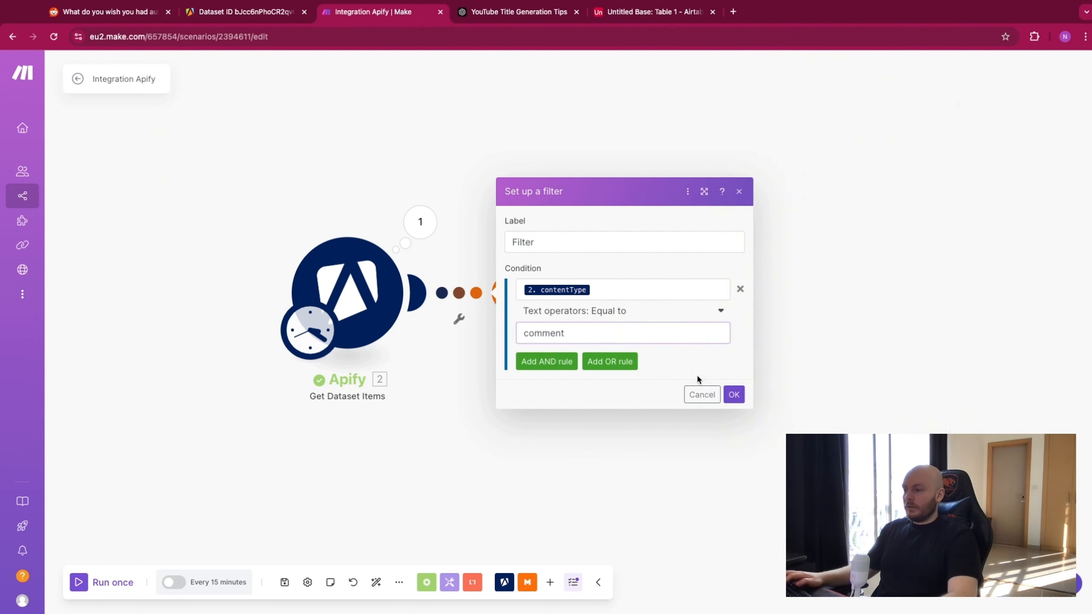
Add an AND rule to the filter on the Apify author field with the case-insensitive "Does not contain" text operator
click(557, 362)
click(577, 336)
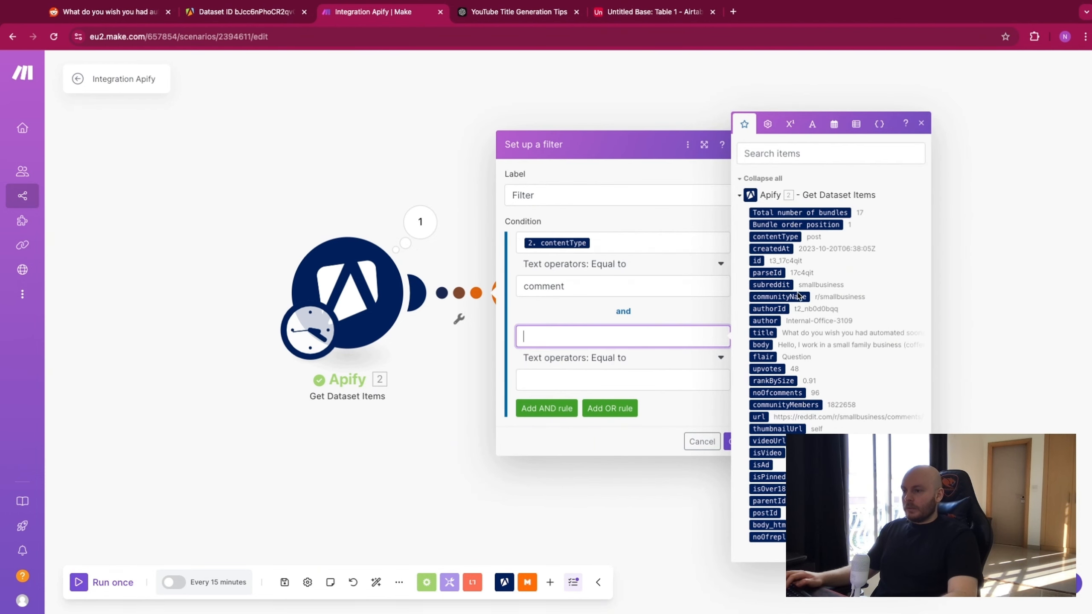
click(769, 320)
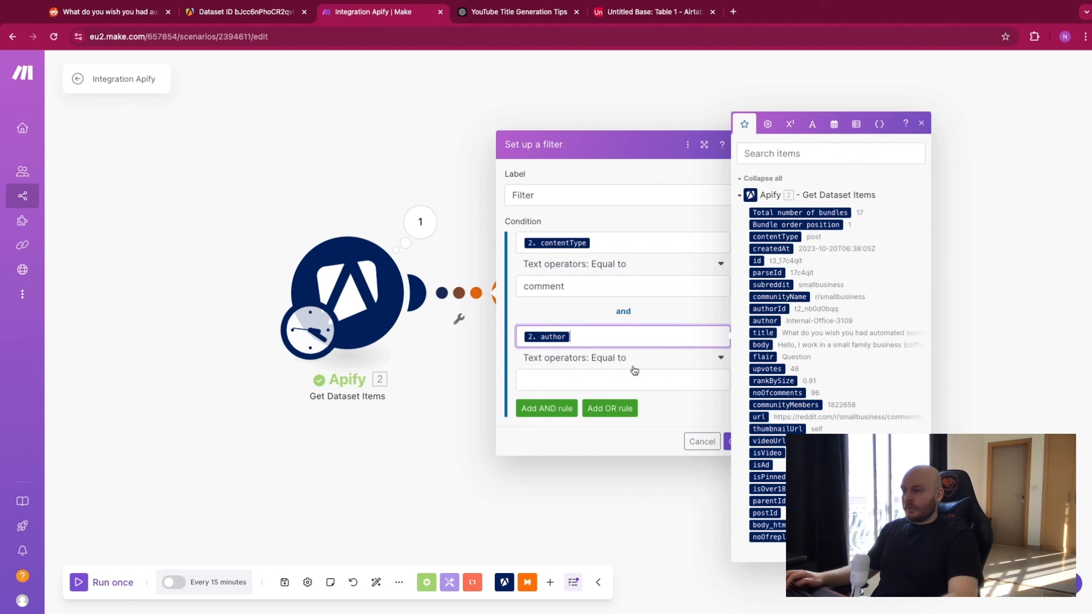
click(617, 378)
click(623, 355)
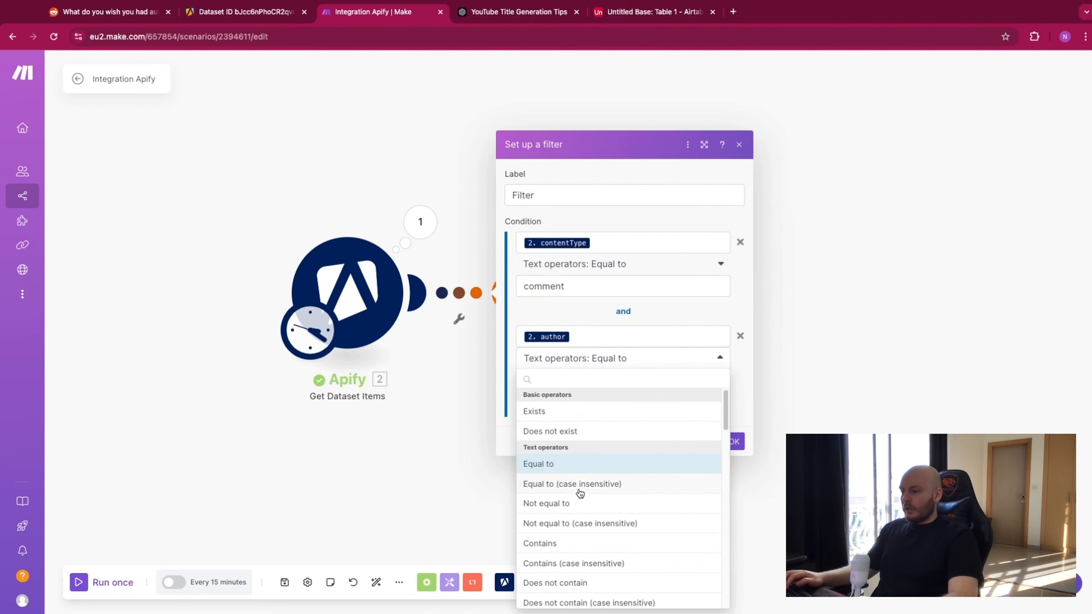
scroll(577, 511, down, 1)
click(580, 546)
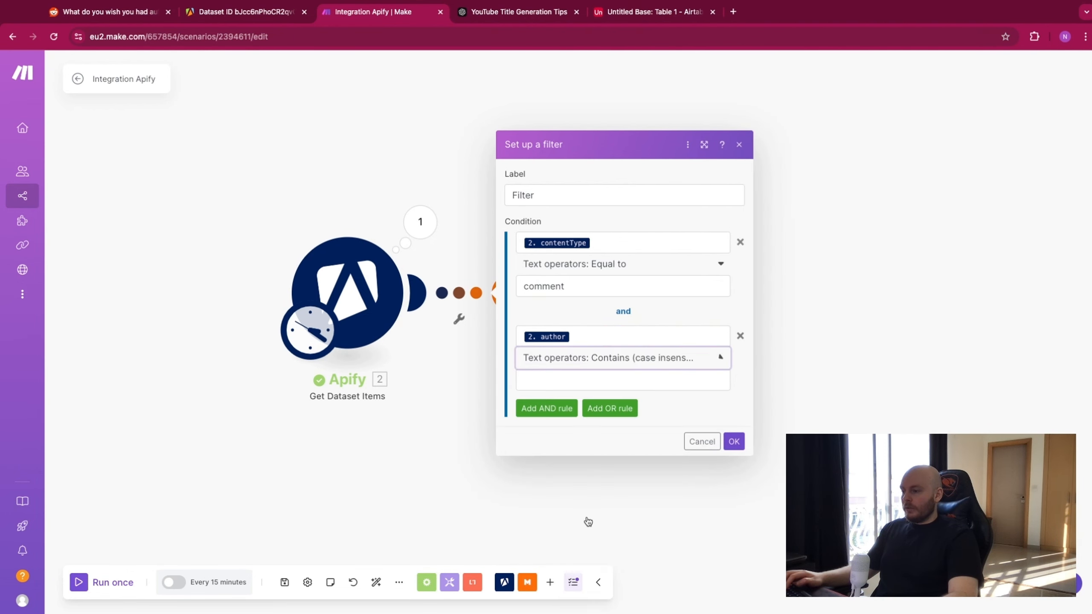
click(580, 364)
scroll(576, 557, down, 1)
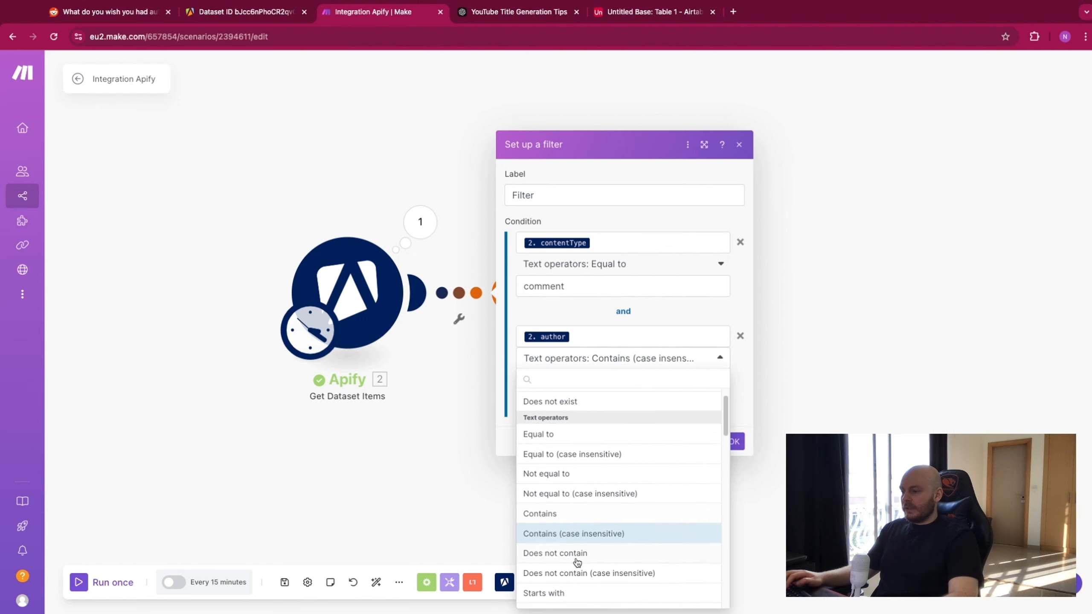
click(581, 574)
Enter "moderator" as the author text to exclude and save the filter
click(592, 380)
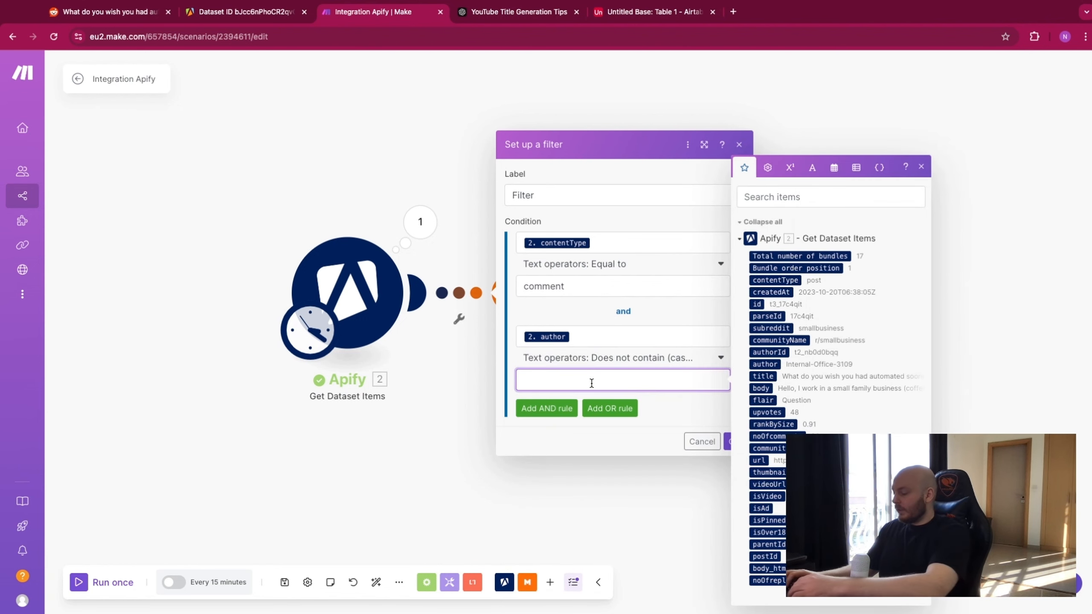
text(moderator)
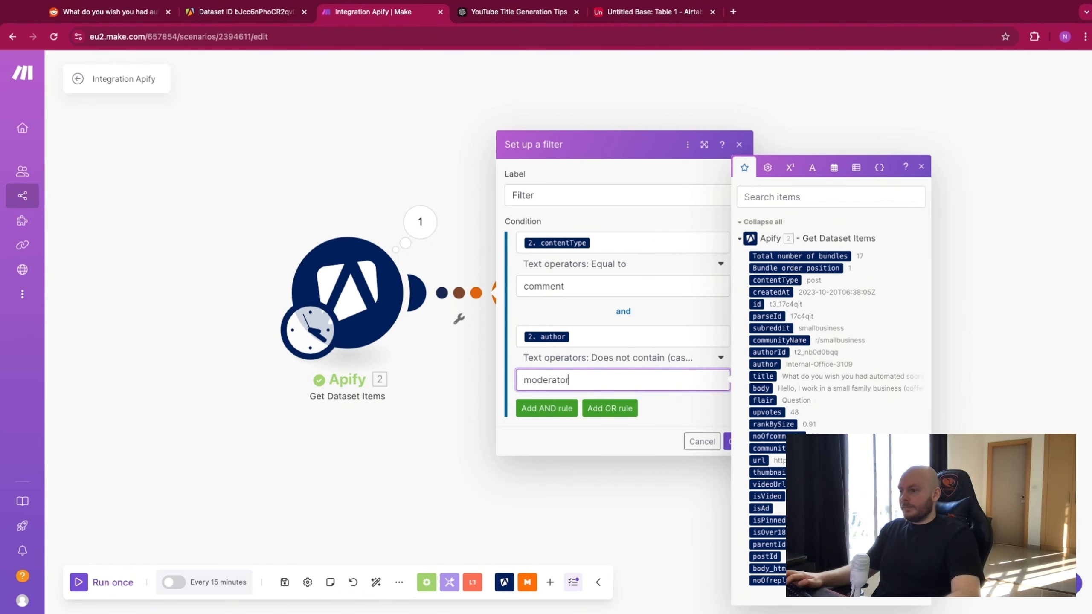
click(663, 421)
click(732, 441)
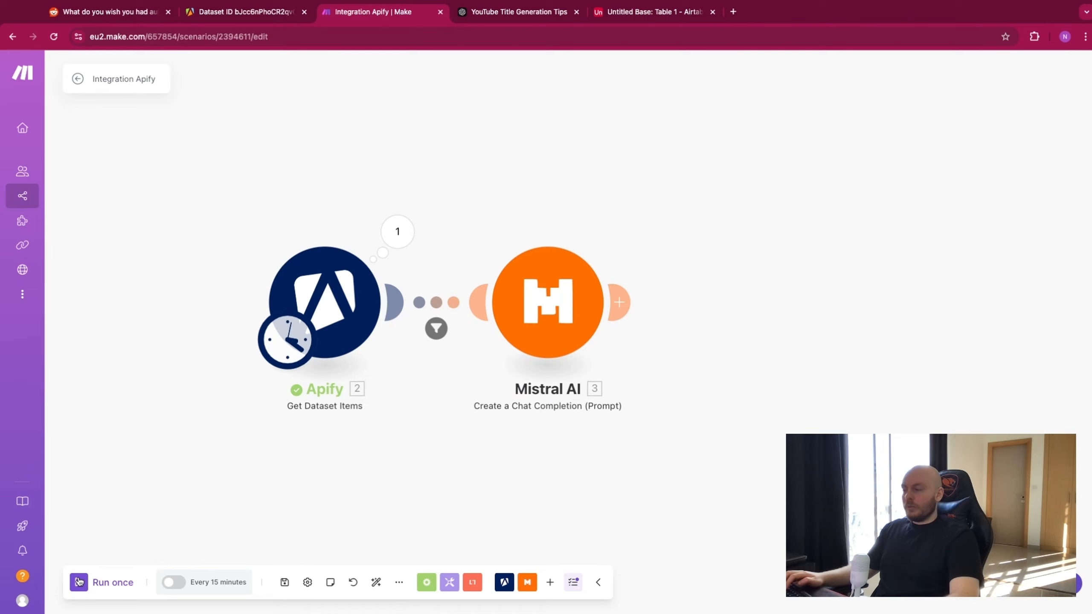
Run the scenario once and inspect the Mistral AI module's execution details for the error
click(79, 582)
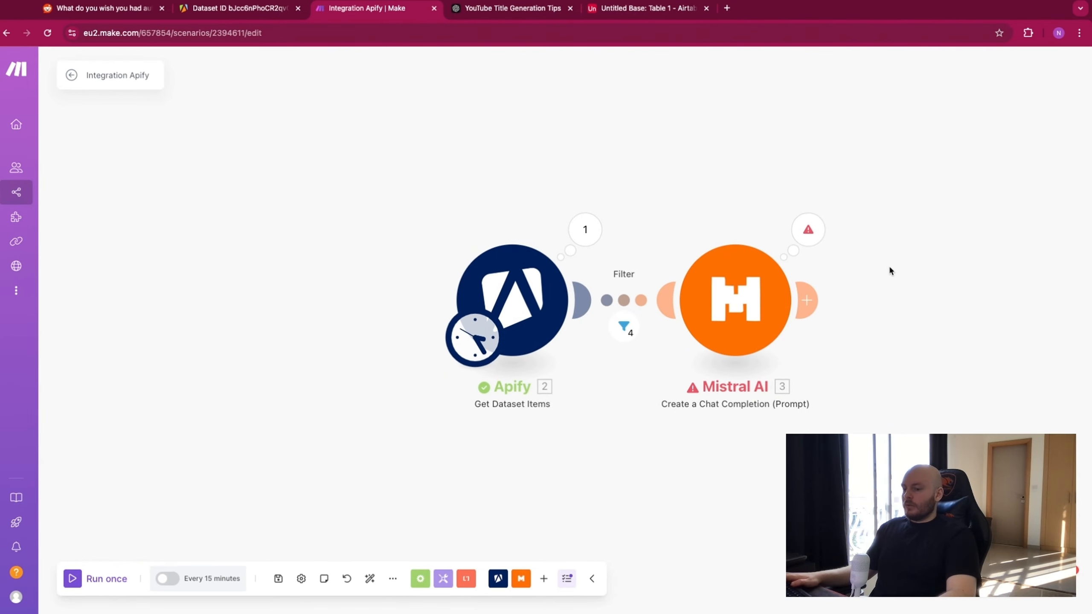
click(809, 229)
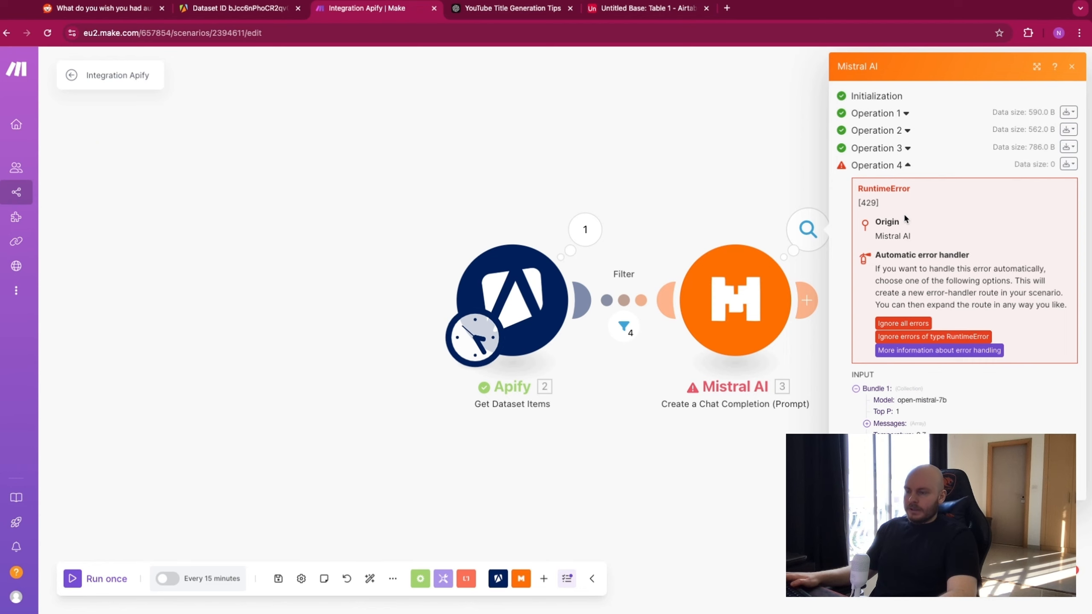
click(791, 179)
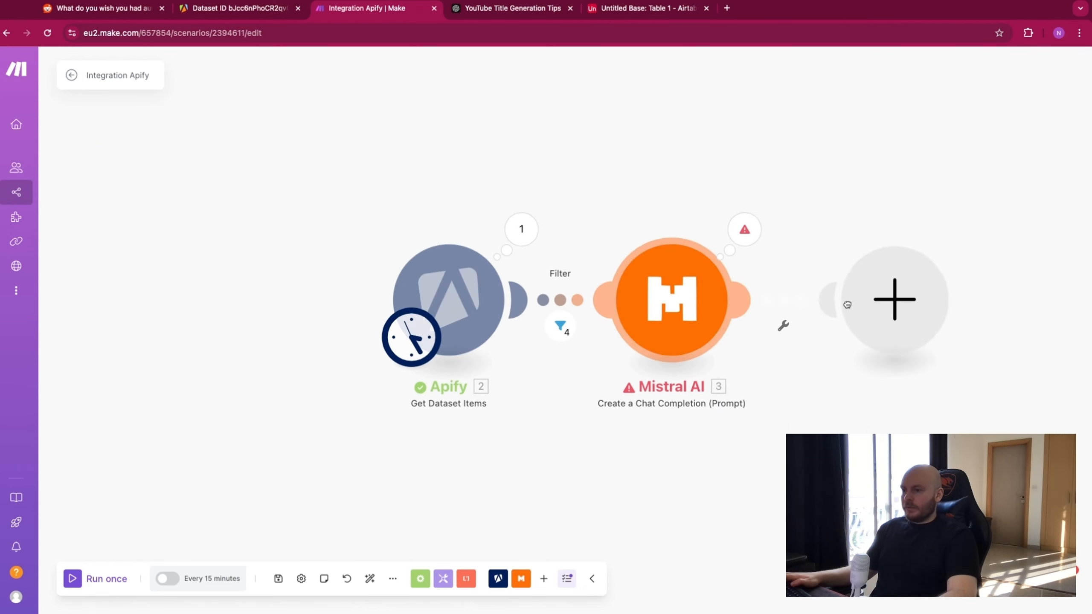
Add a Tools Sleep module after Mistral AI with a delay of 2 seconds
click(847, 304)
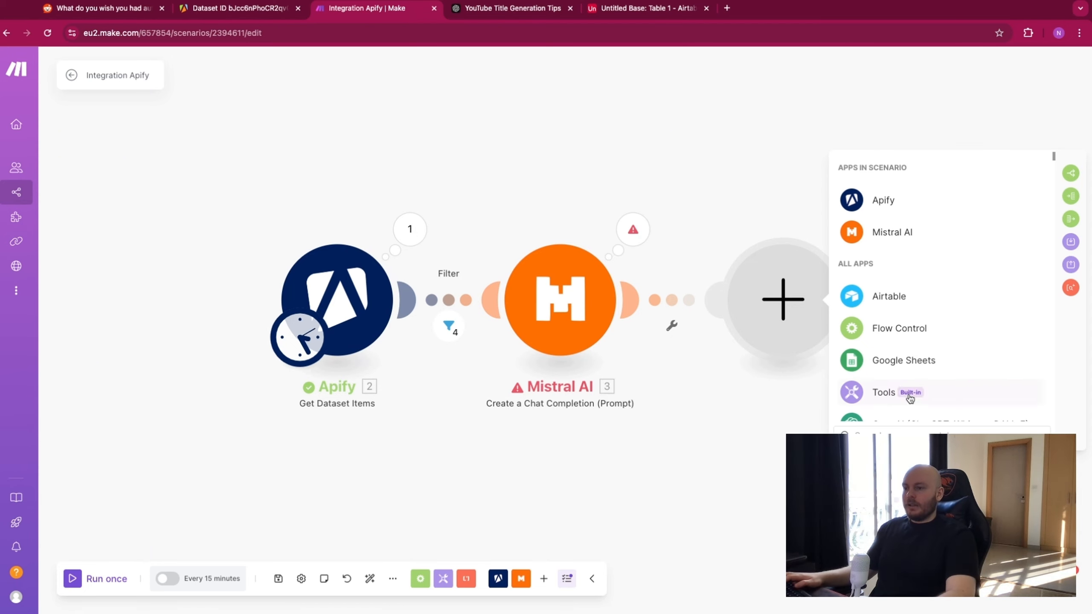
click(910, 430)
text(sleep)
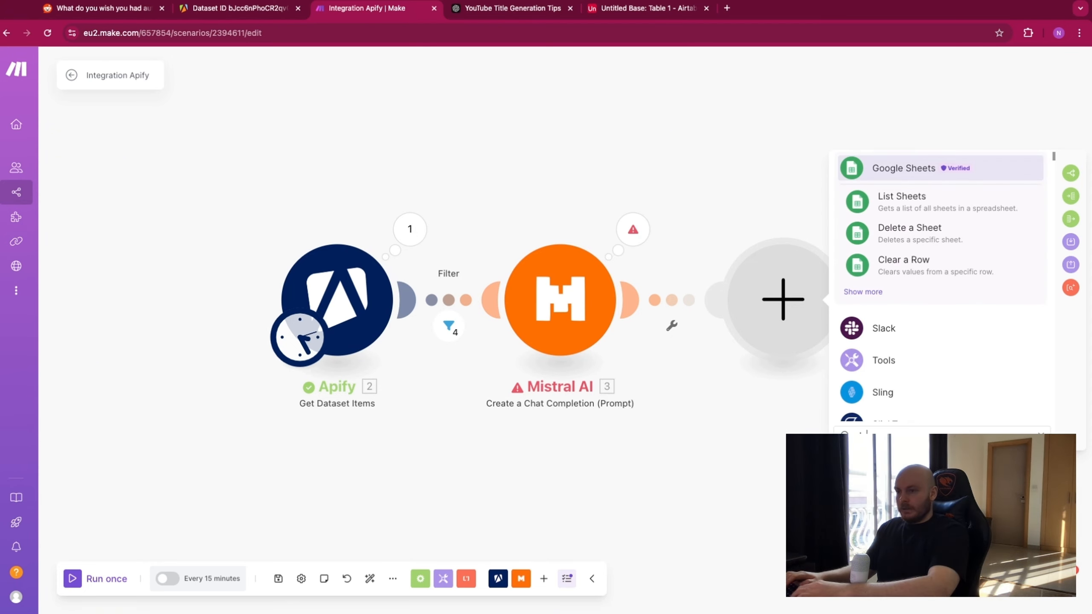
click(928, 197)
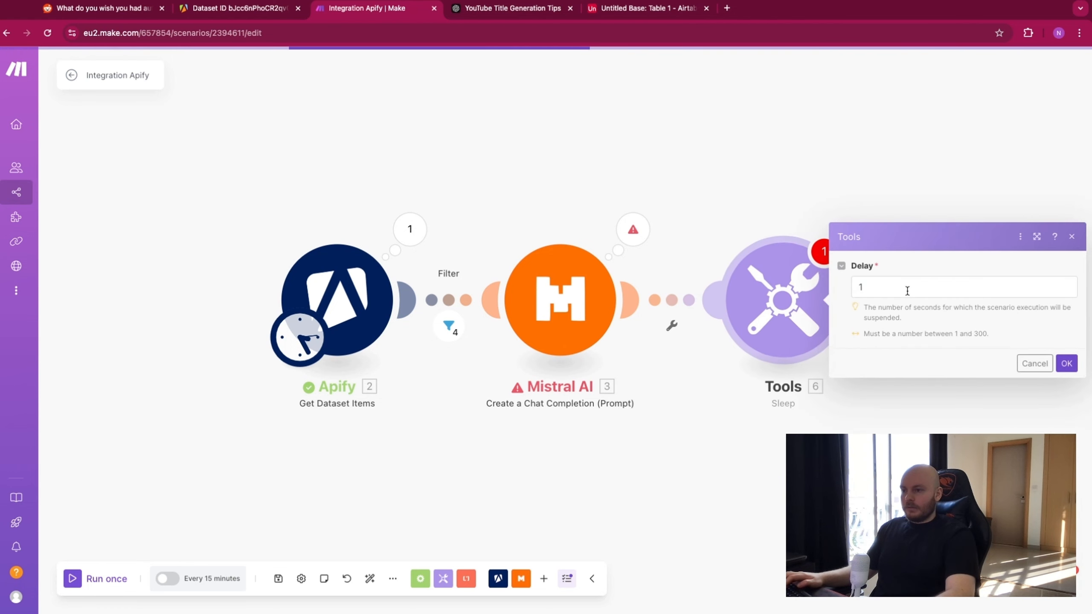
click(889, 288)
text(2)
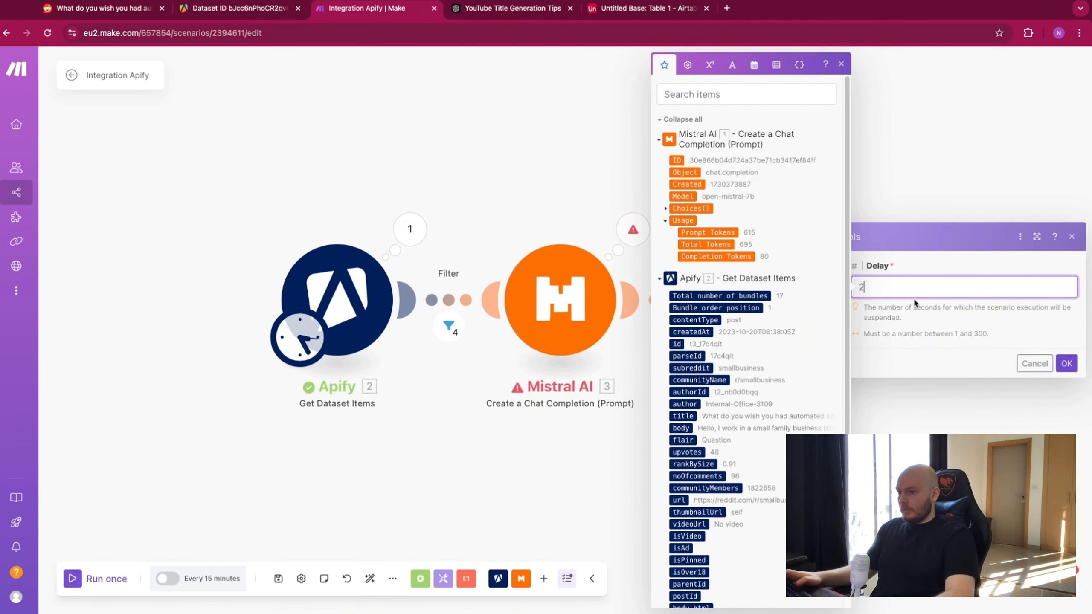
click(1057, 363)
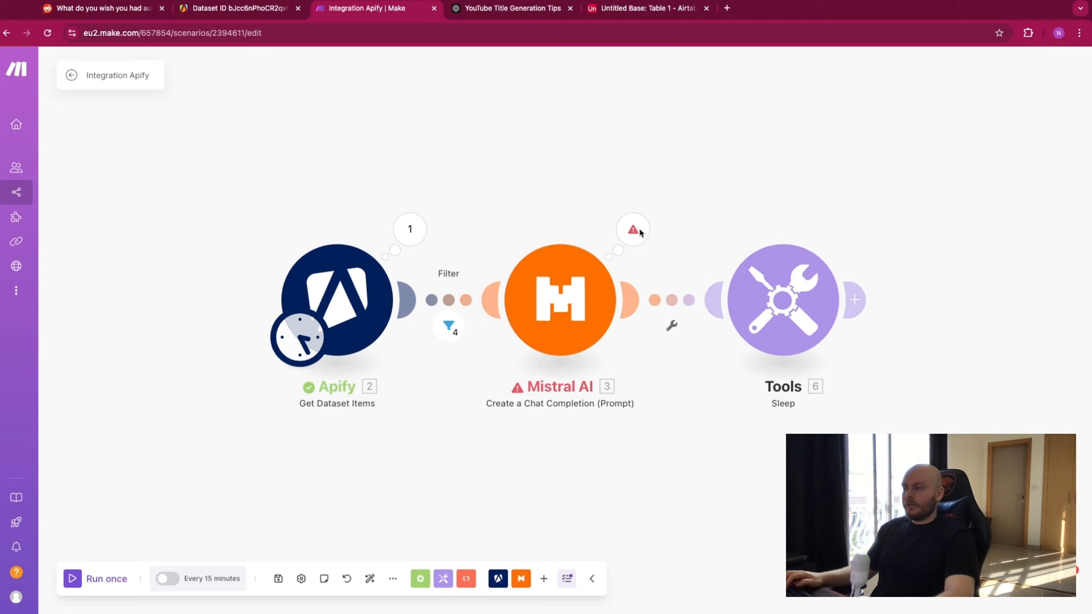
Run the scenario once with the Sleep module, stopping it after a few comments have been processed
mouse_move(133, 572)
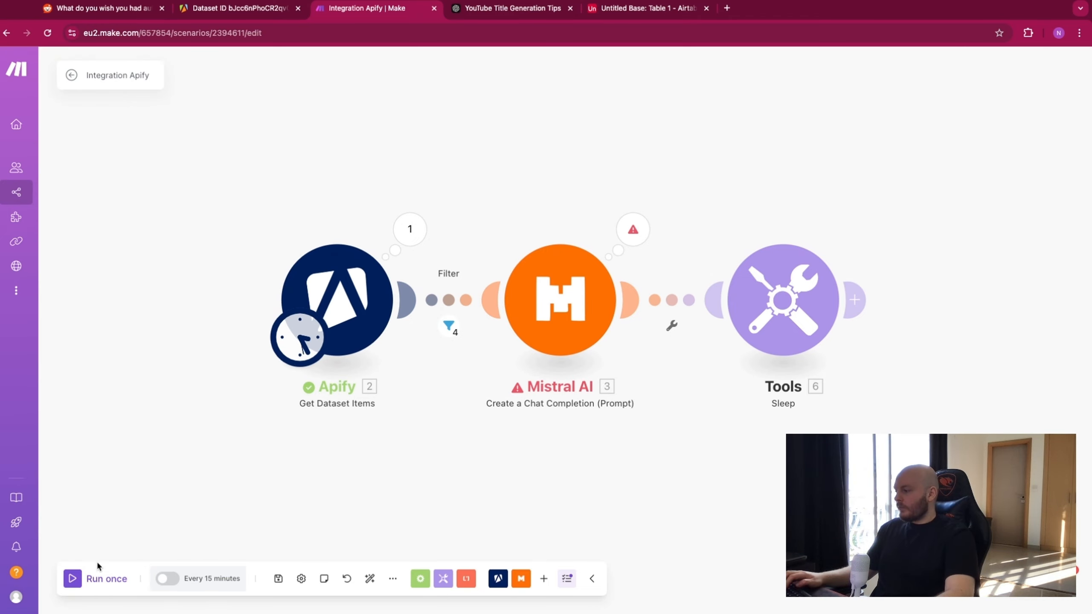
click(73, 578)
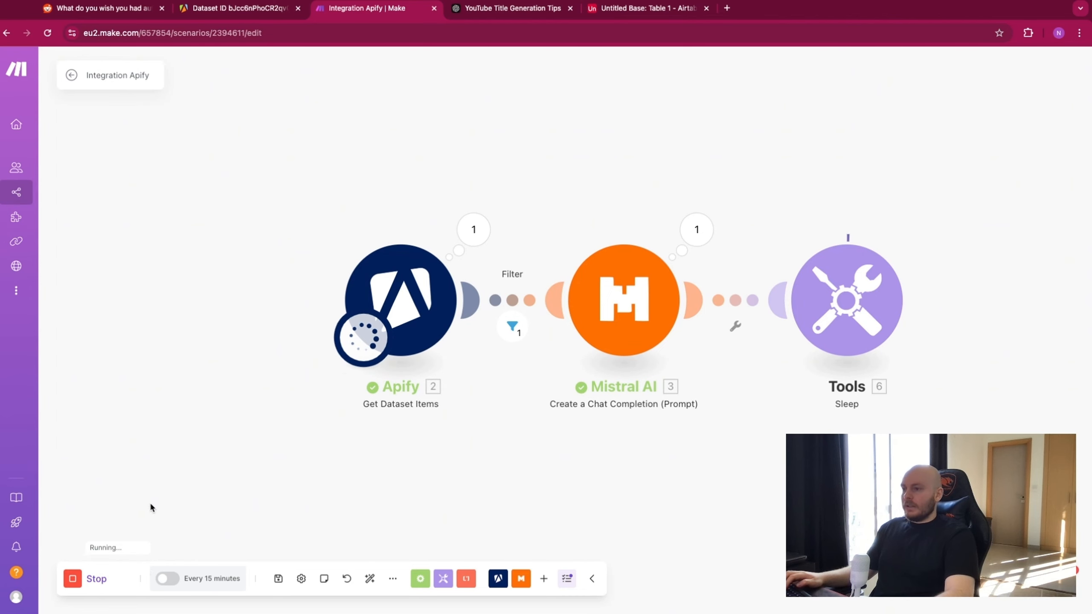
mouse_move(77, 584)
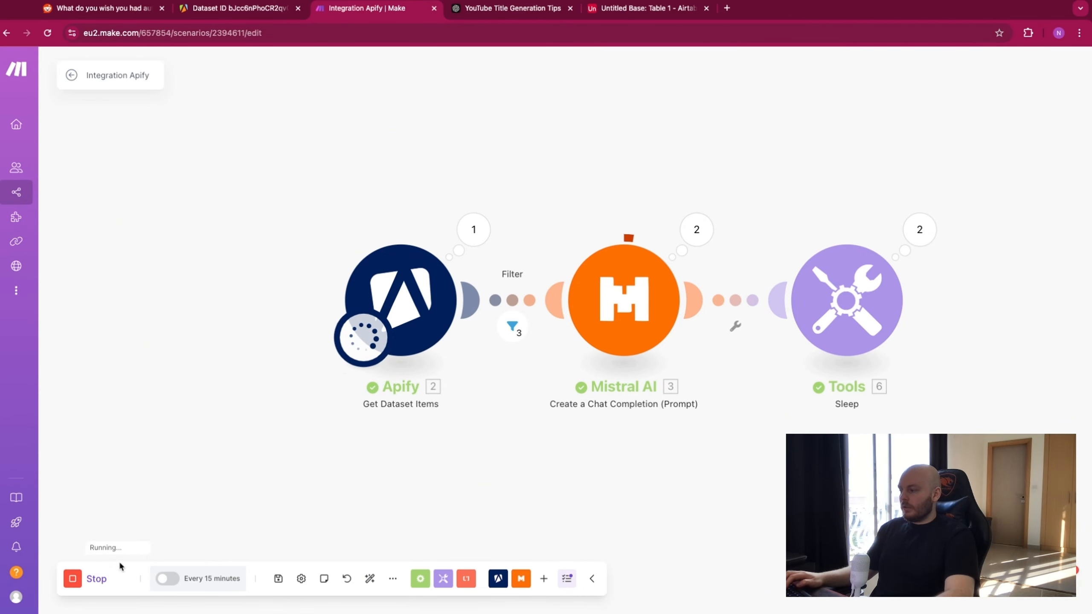
click(74, 580)
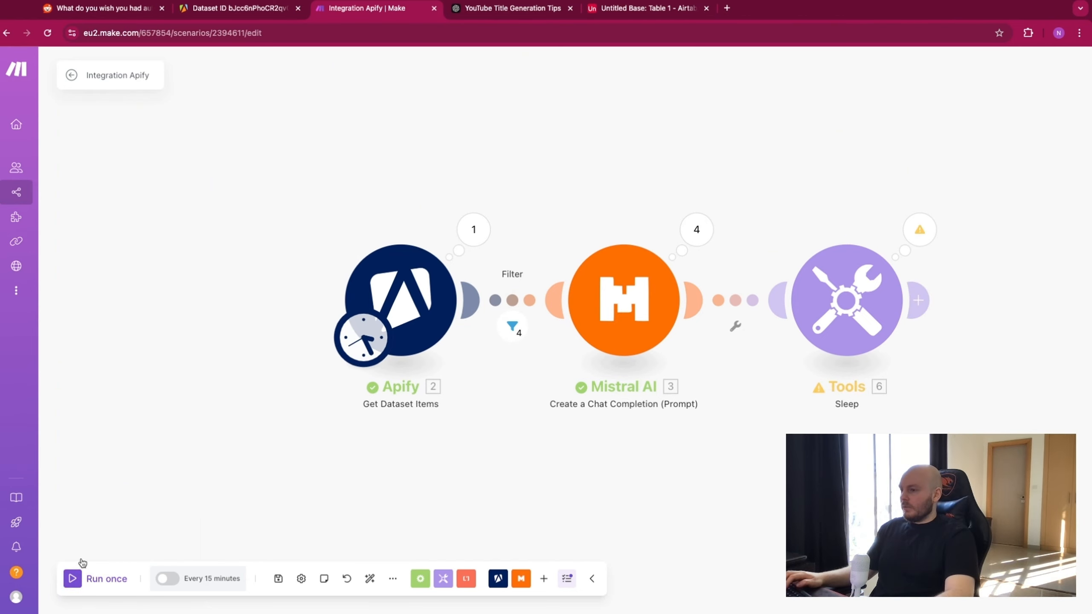
Delete the Tools Sleep module from the end of the scenario
scroll(635, 138, right, 2)
right_click(791, 285)
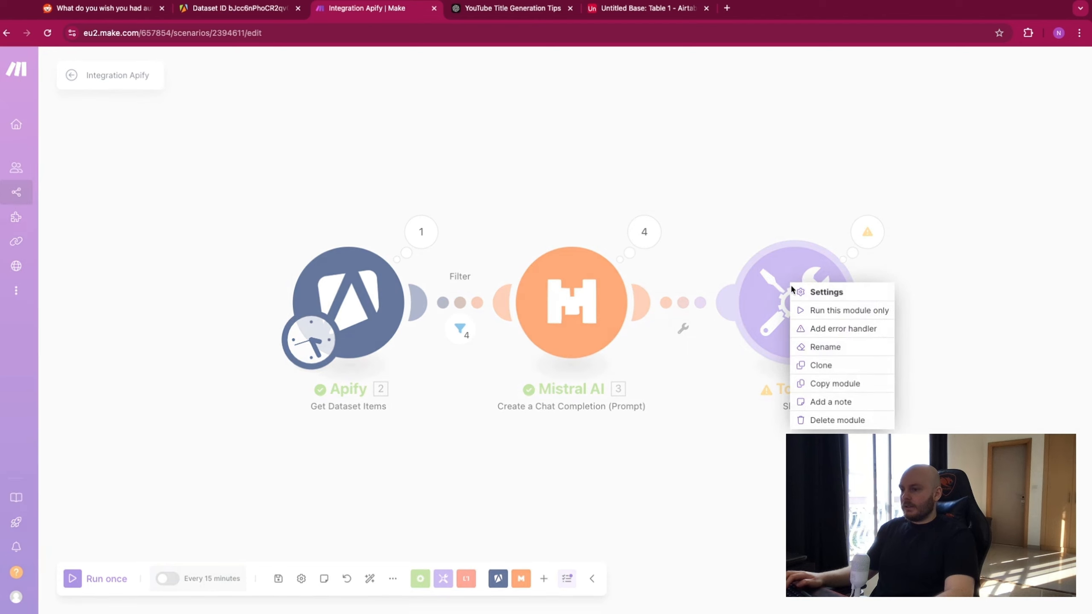
click(820, 419)
Examine the generated message content in the output of the Mistral AI module's Operation 2
click(644, 232)
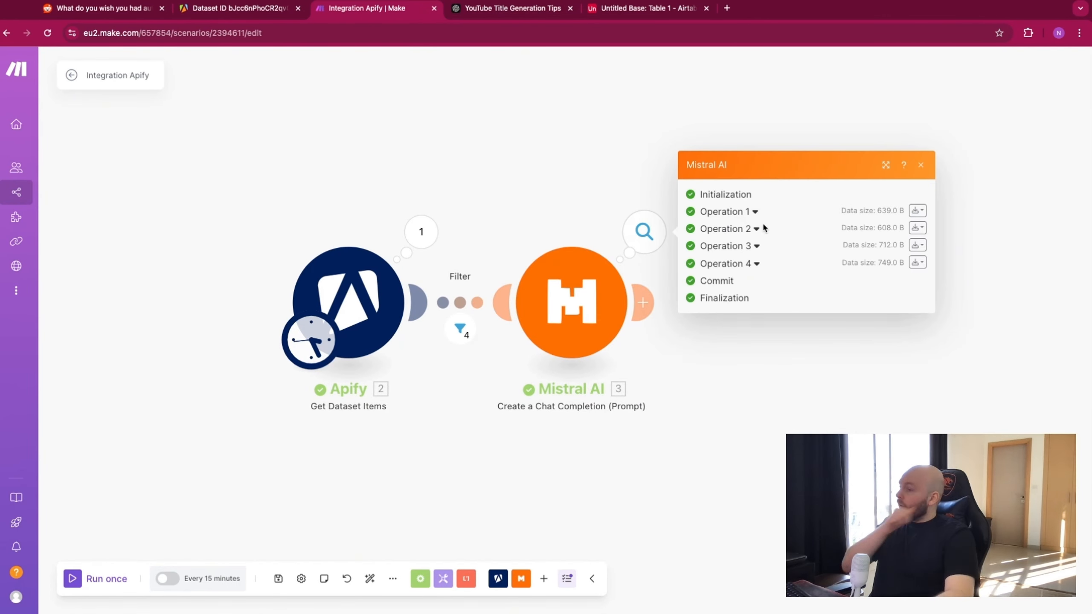
click(756, 230)
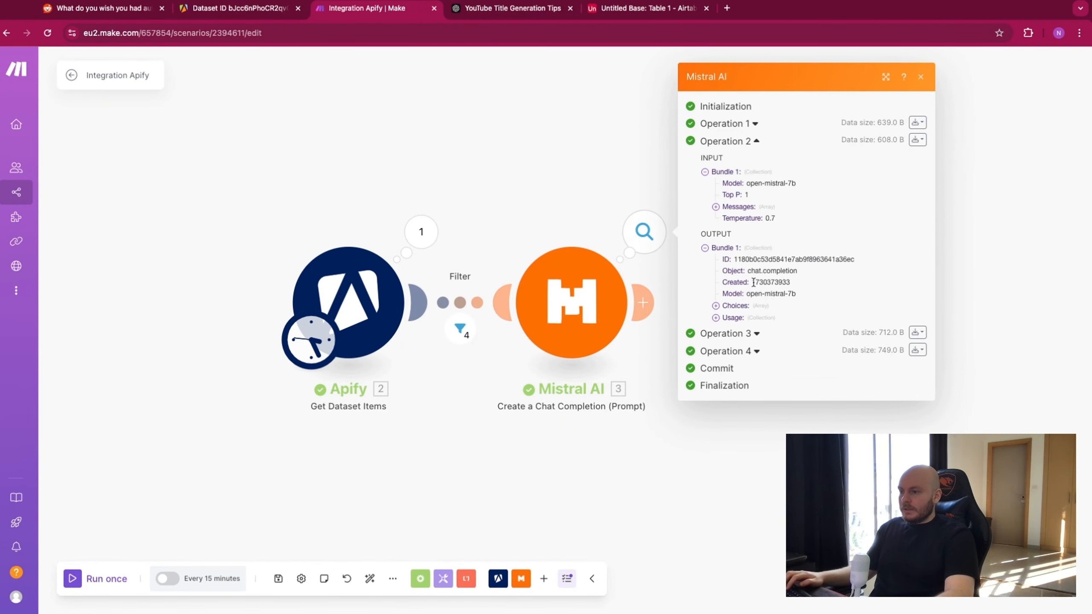
click(739, 318)
click(737, 297)
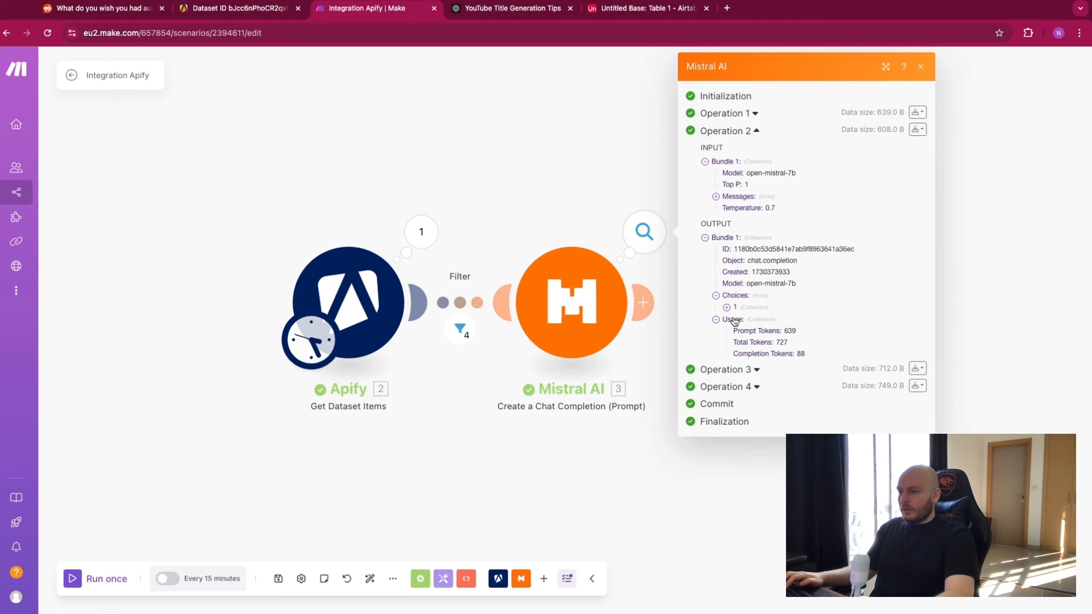
click(735, 319)
click(739, 312)
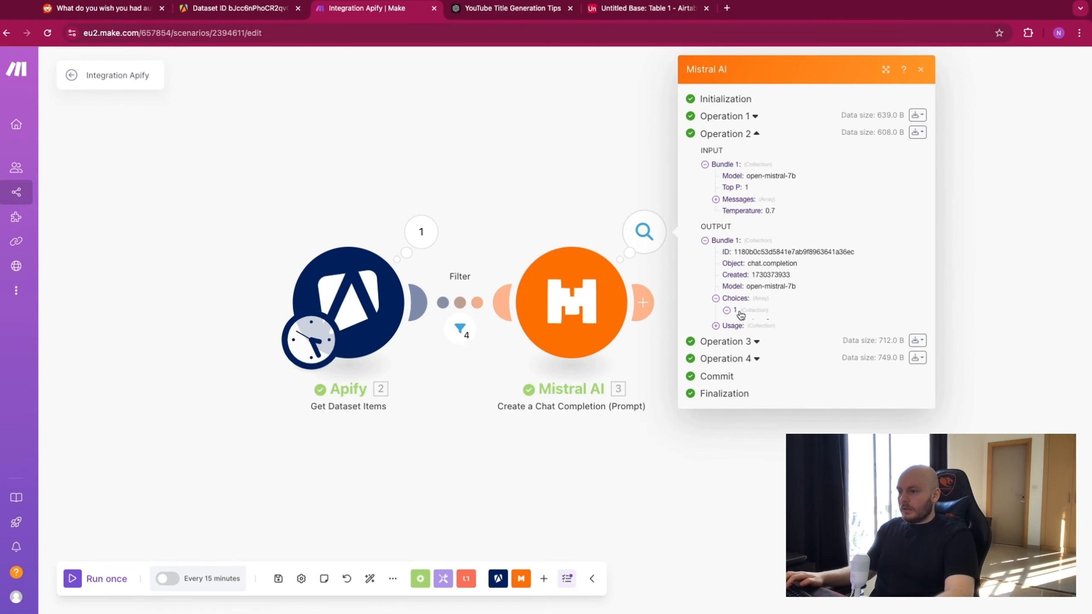
click(753, 331)
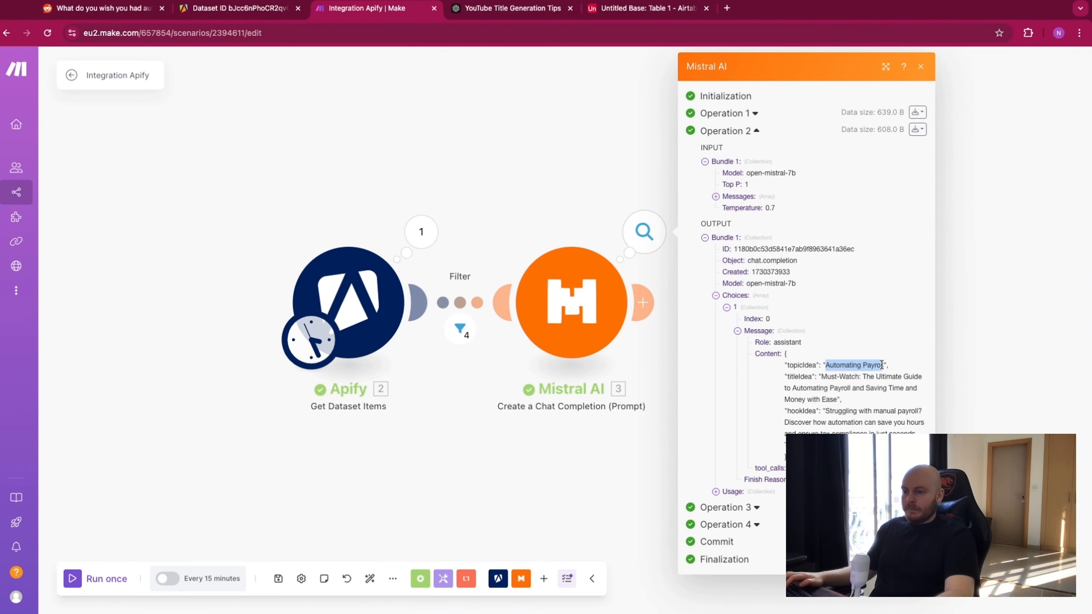
Review the titleIdea, hookIdea and overall JSON structure in Operation 2's message content, and close the Mistral AI output
click(823, 376)
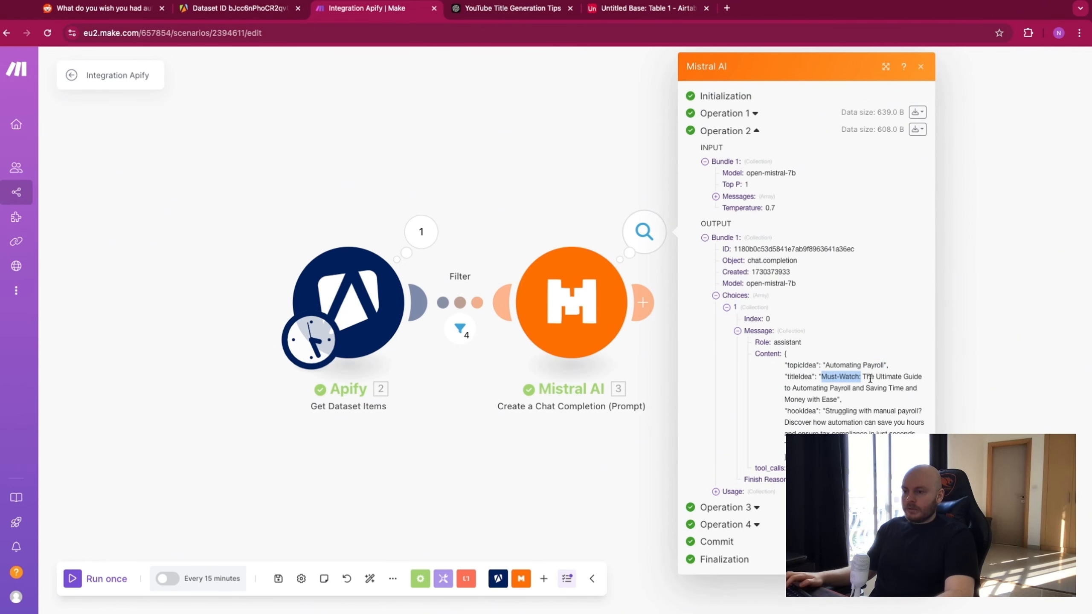
drag(836, 399, 827, 377)
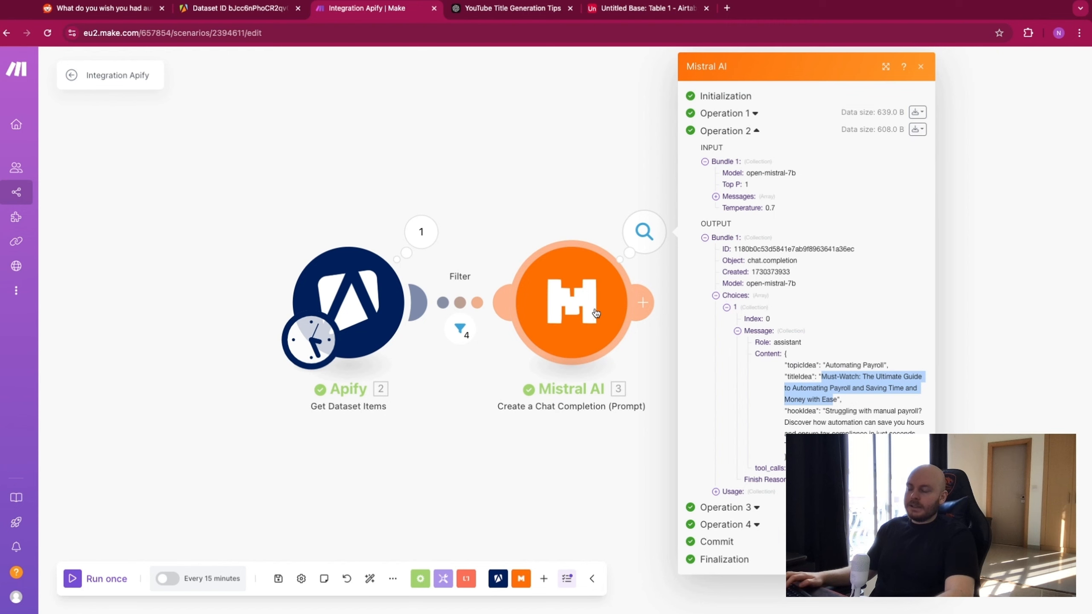
click(861, 412)
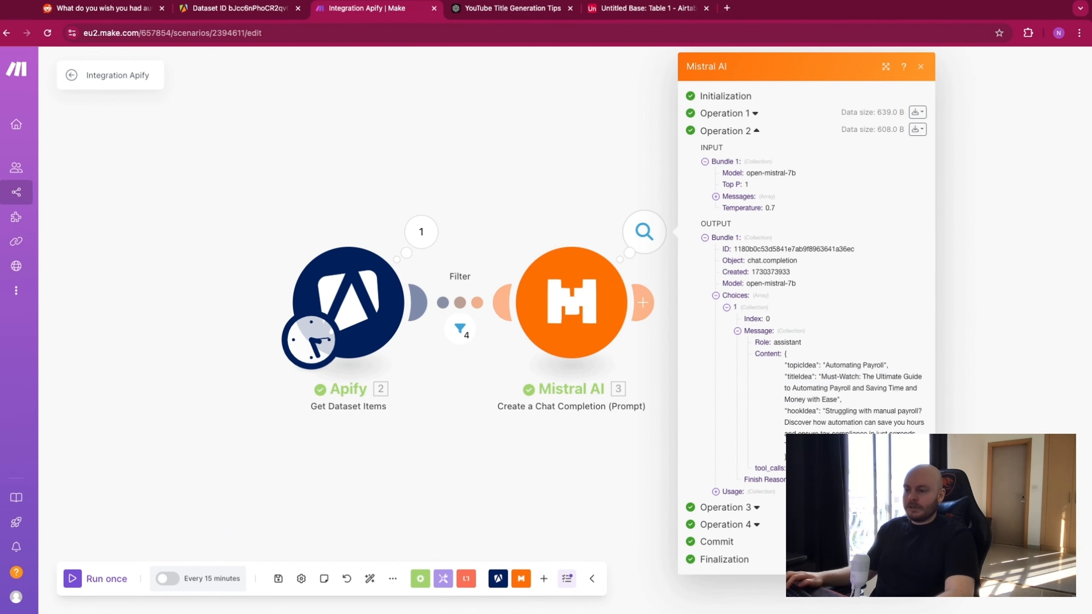
drag(786, 353, 791, 449)
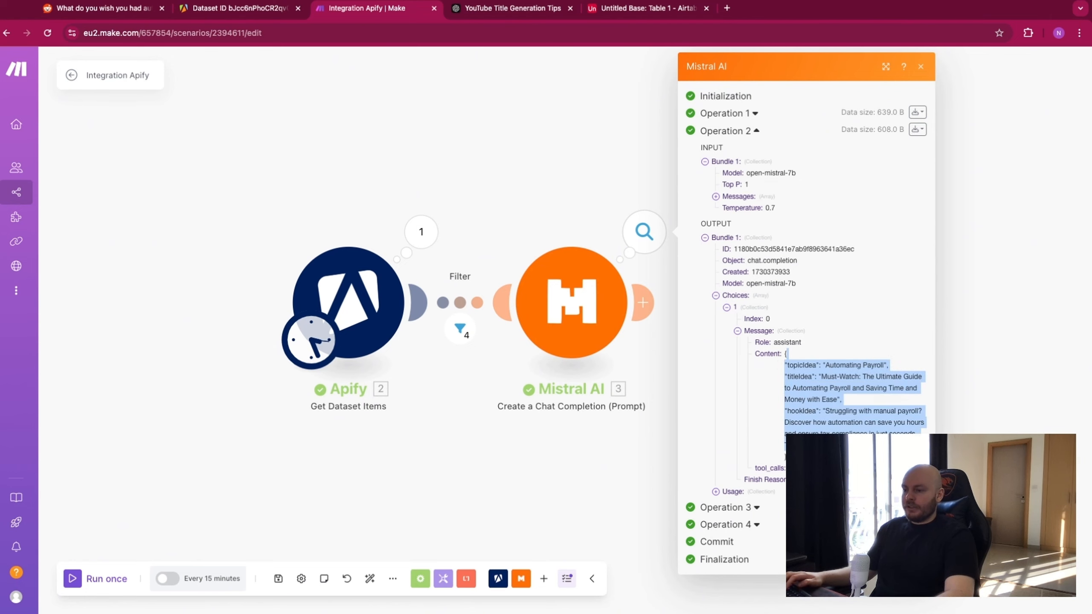
click(804, 366)
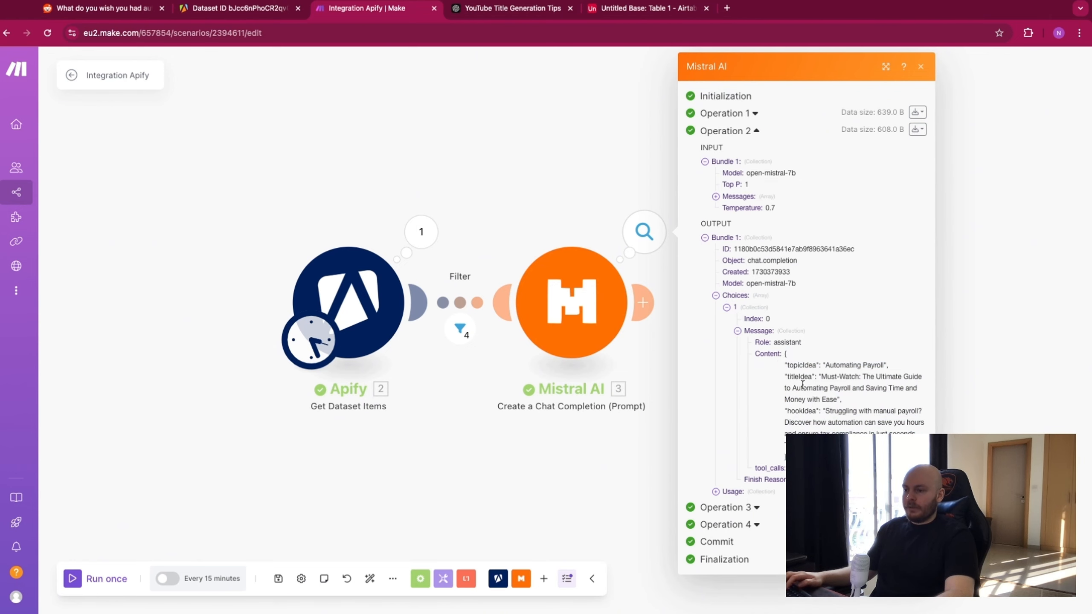
drag(800, 377, 814, 376)
click(504, 150)
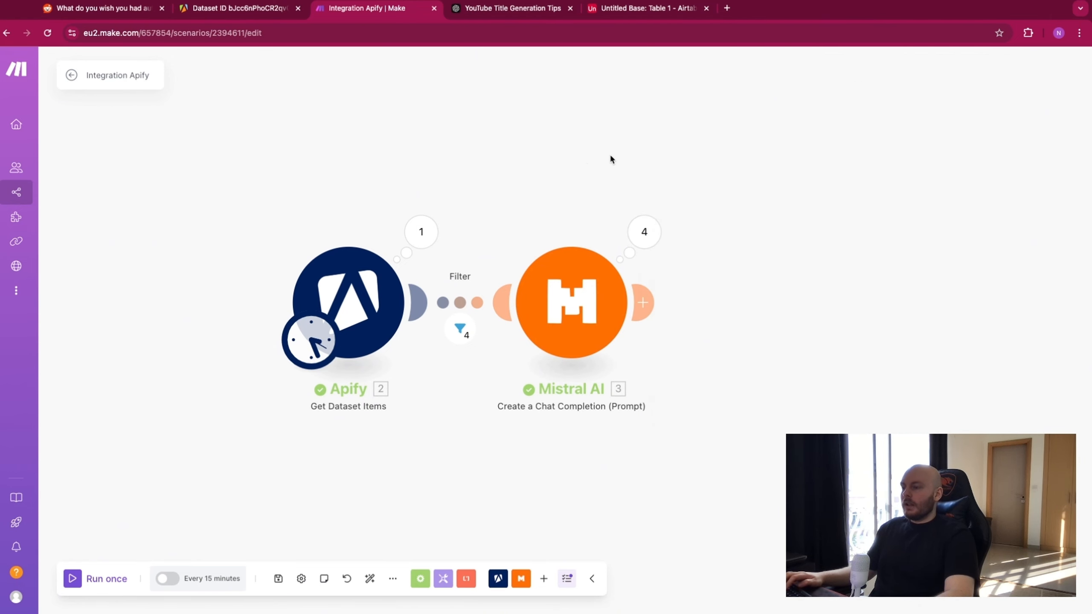
Add a JSON Parse JSON module after the Mistral AI module
click(612, 311)
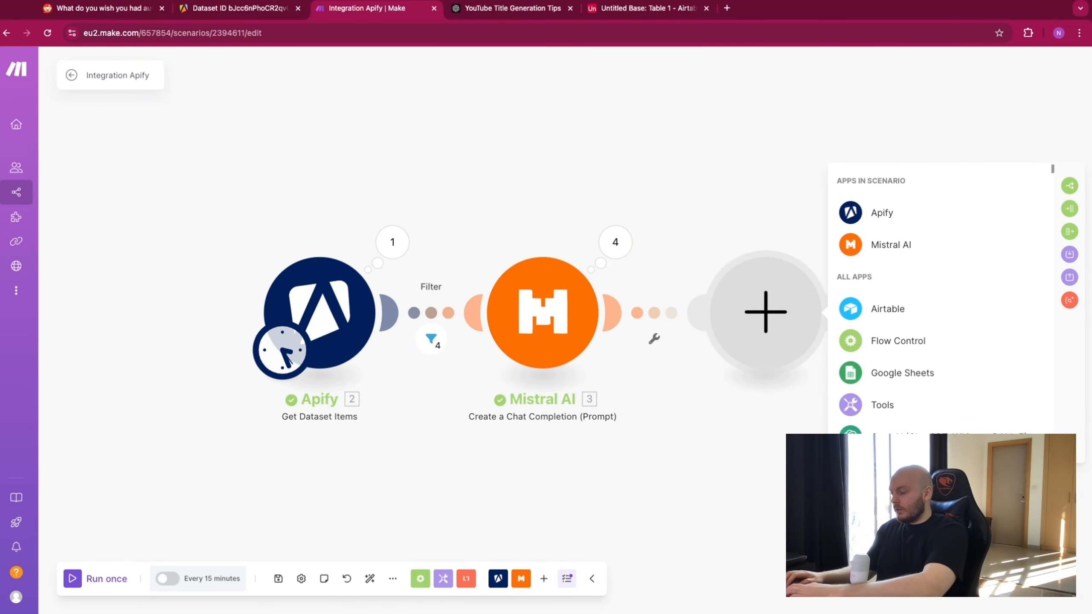
text(jsonon)
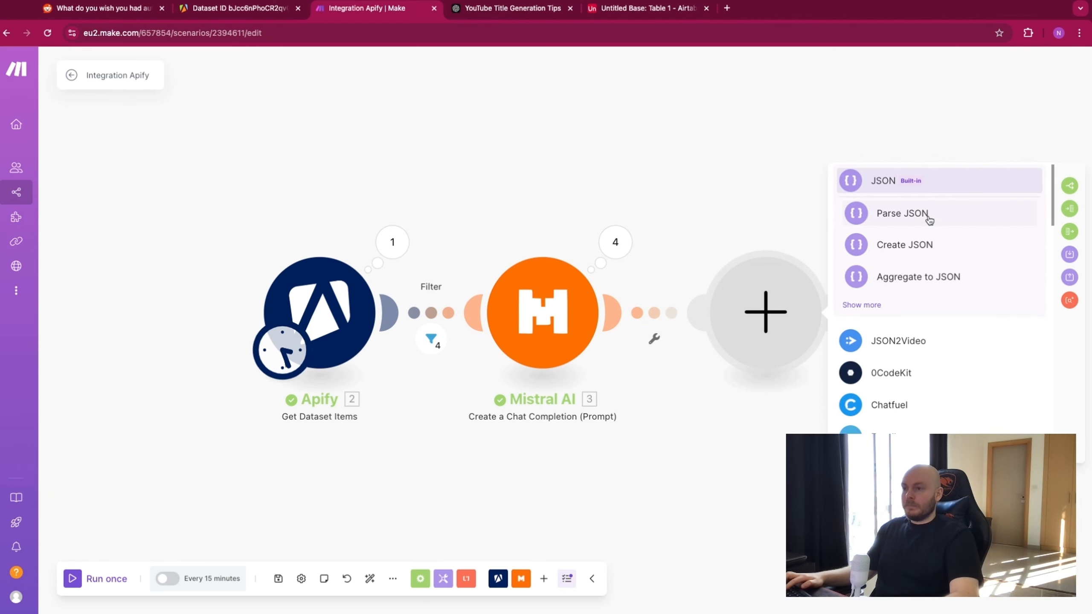
click(927, 227)
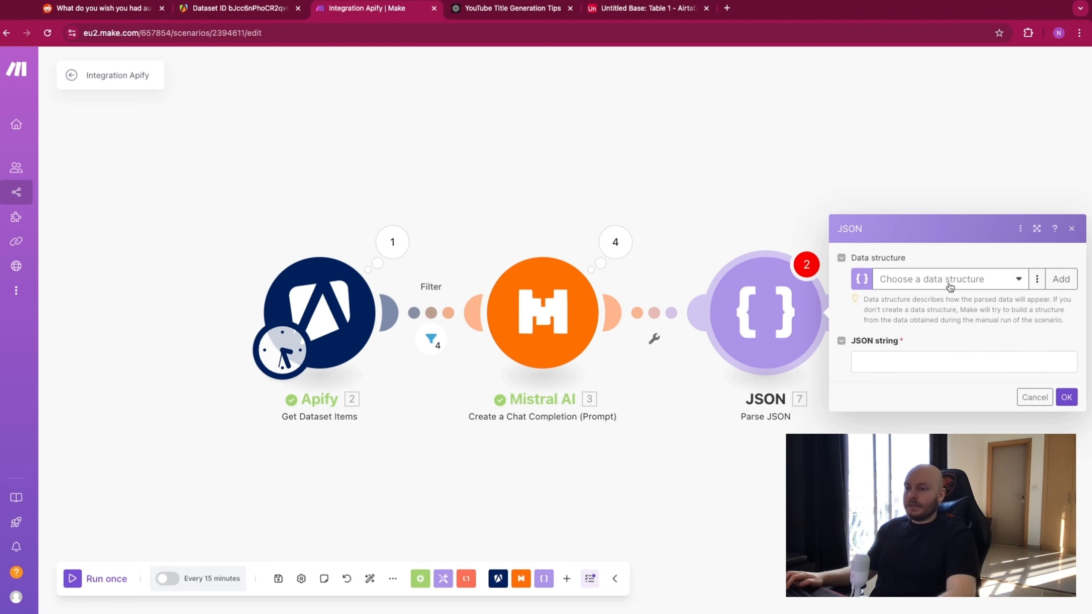
Create a new data structure for the Parse JSON module with a required text item topicIdea whose default is Topic
click(1060, 282)
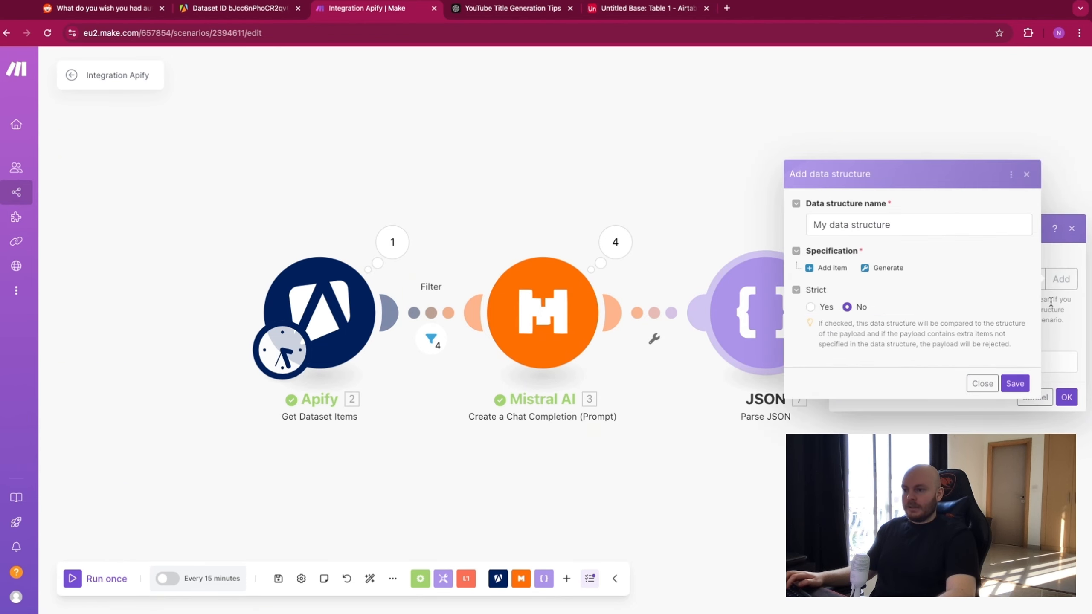
click(830, 268)
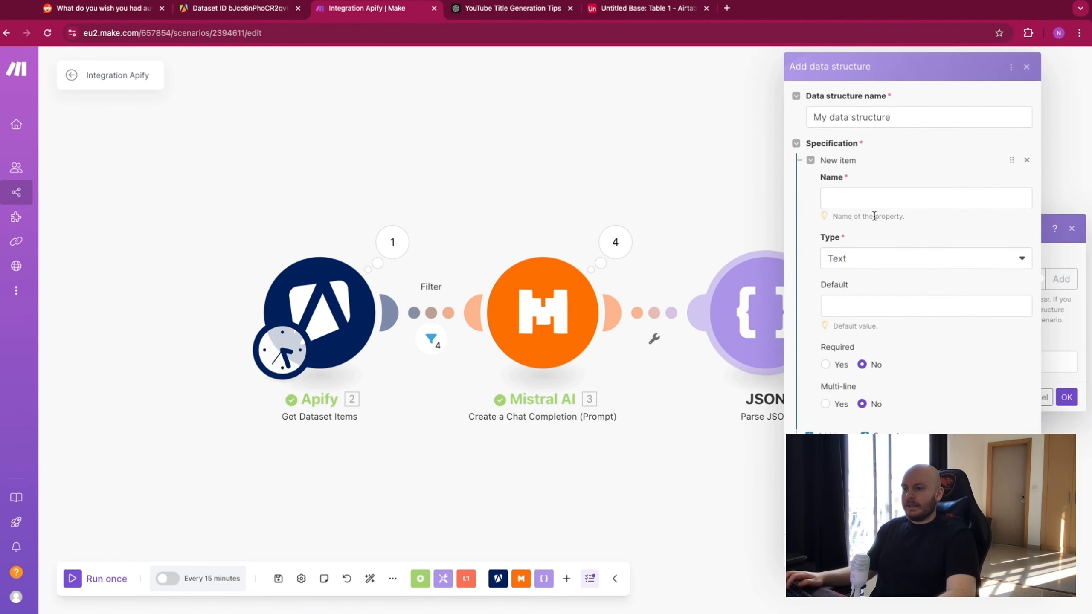
click(948, 199)
text(top)
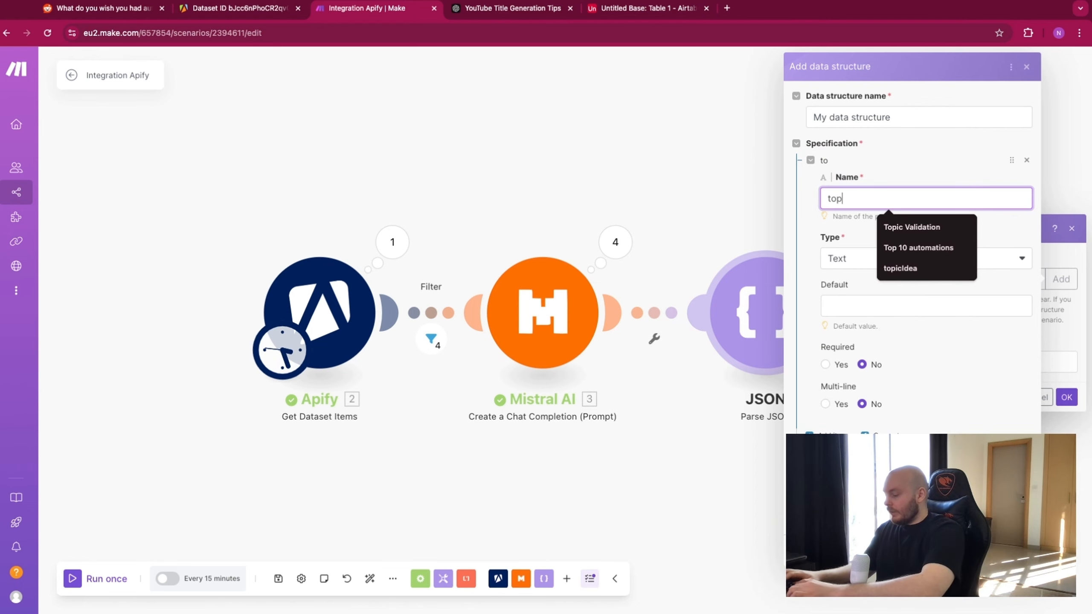
text(icIdea)
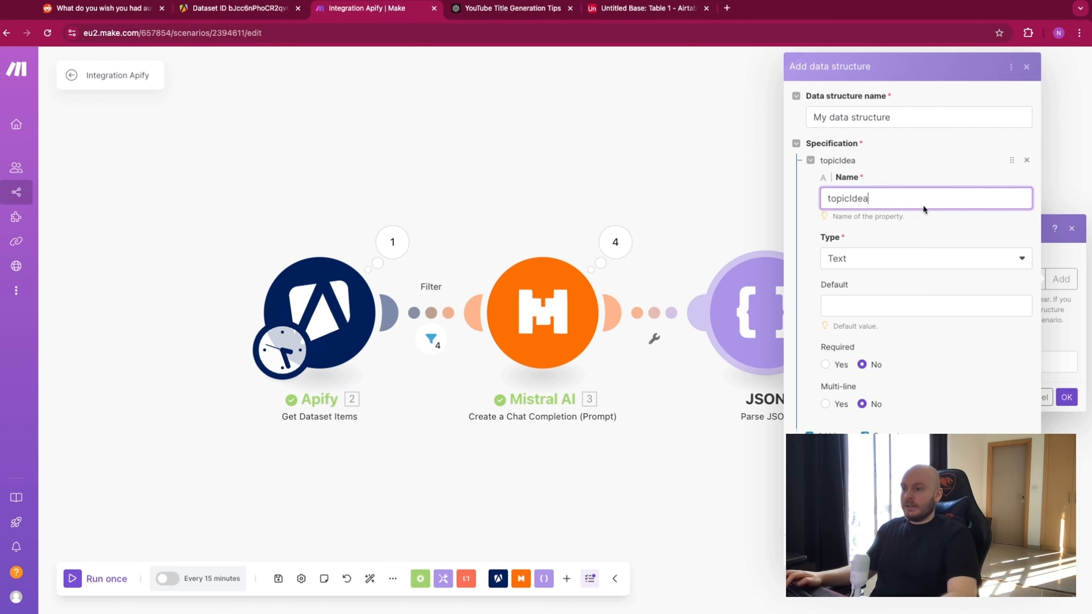
click(910, 306)
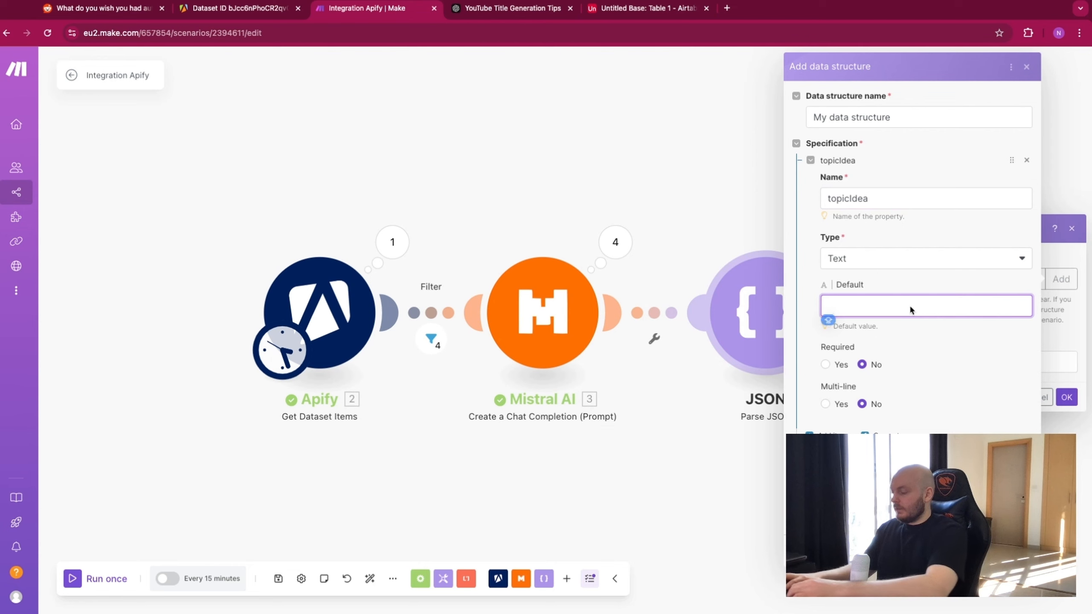
text(Top)
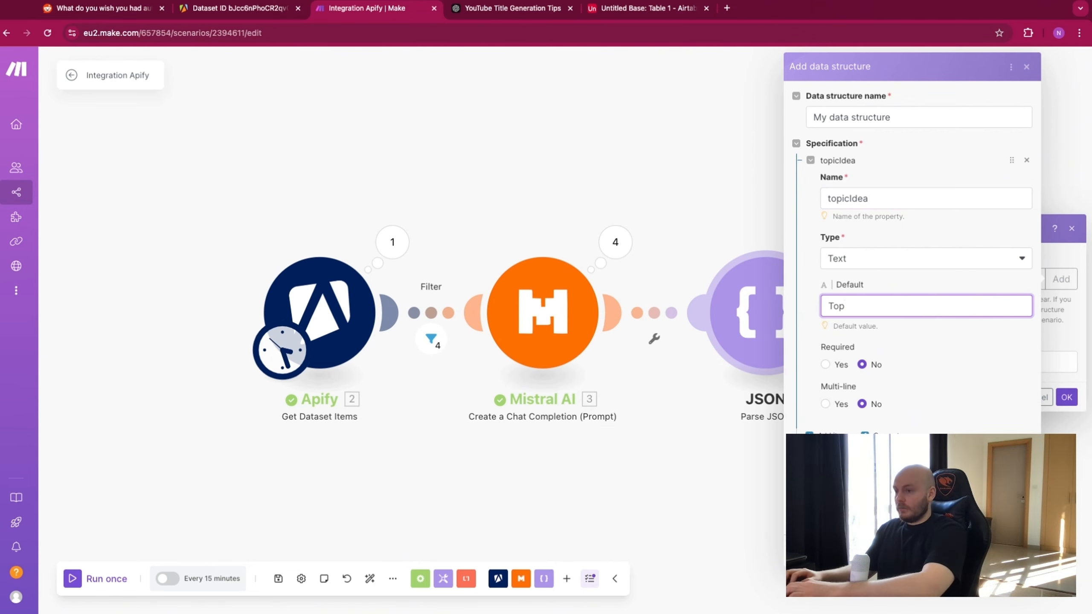
text(ic)
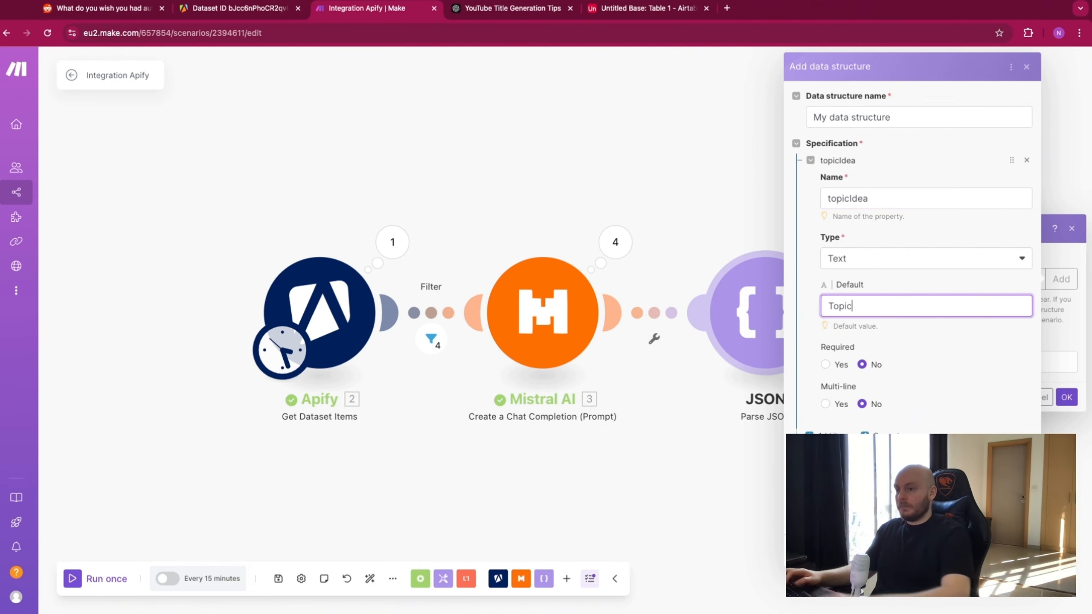
click(824, 364)
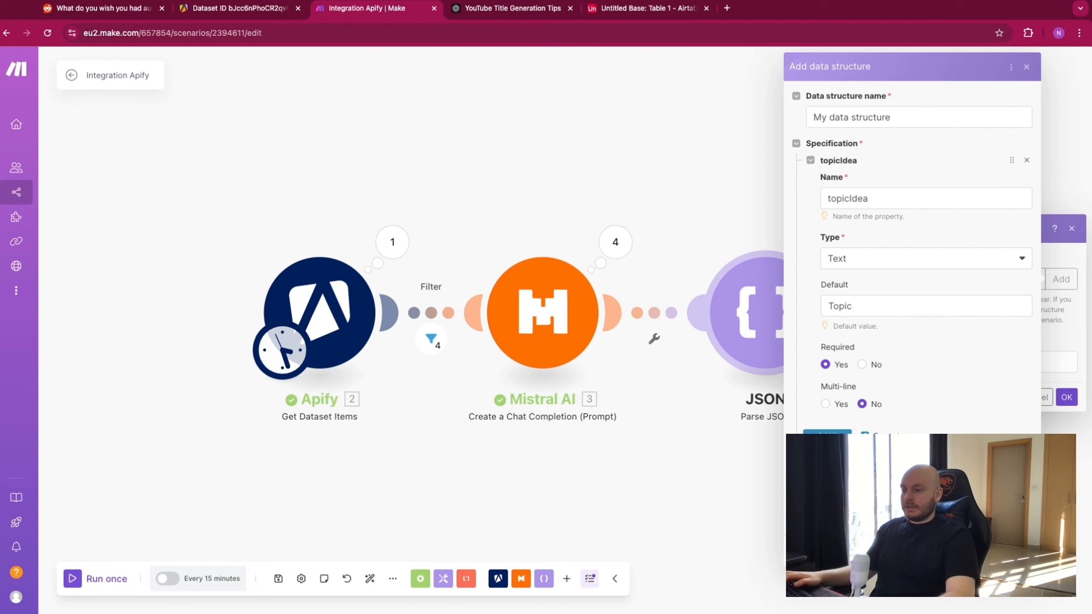
Add a second required text item named titleIdea with the default value Title to the data structure
click(828, 431)
scroll(852, 275, down, 5)
click(850, 222)
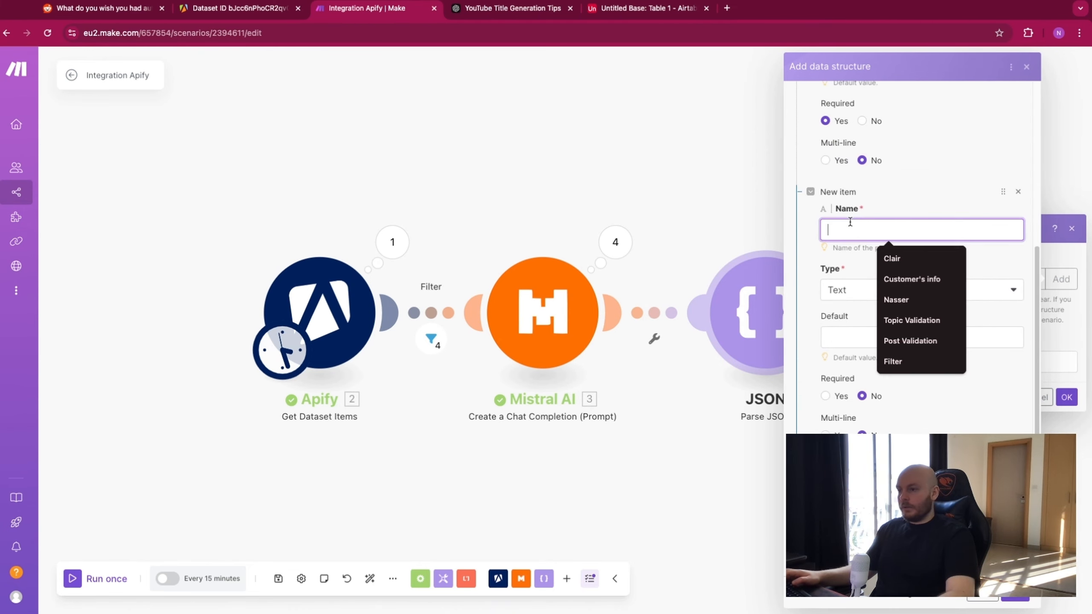
text(Title)
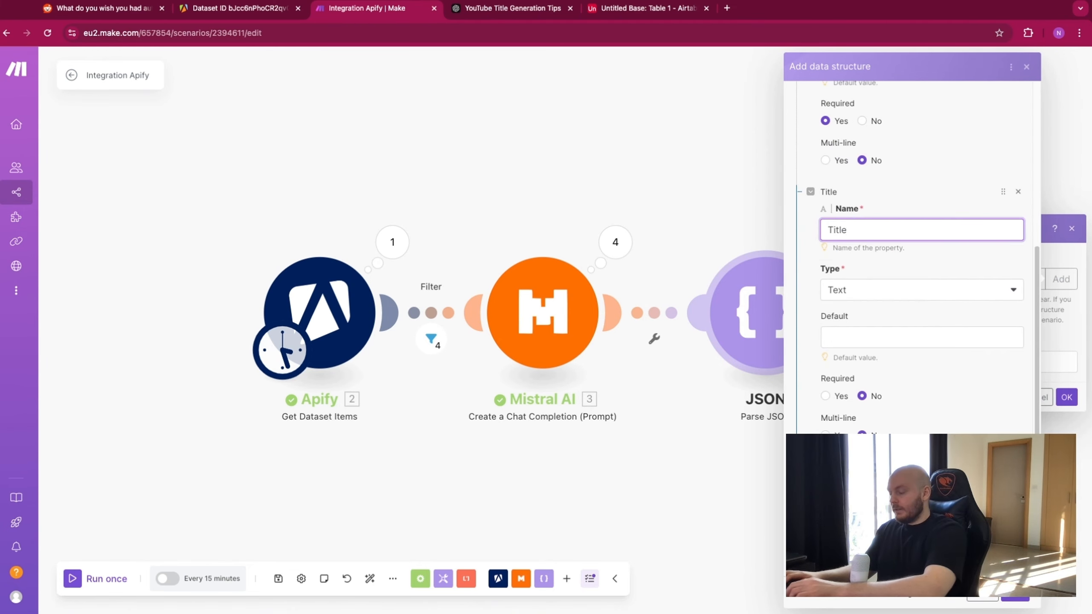
key(BackSpace)
key(BackSpace)
text(titl)
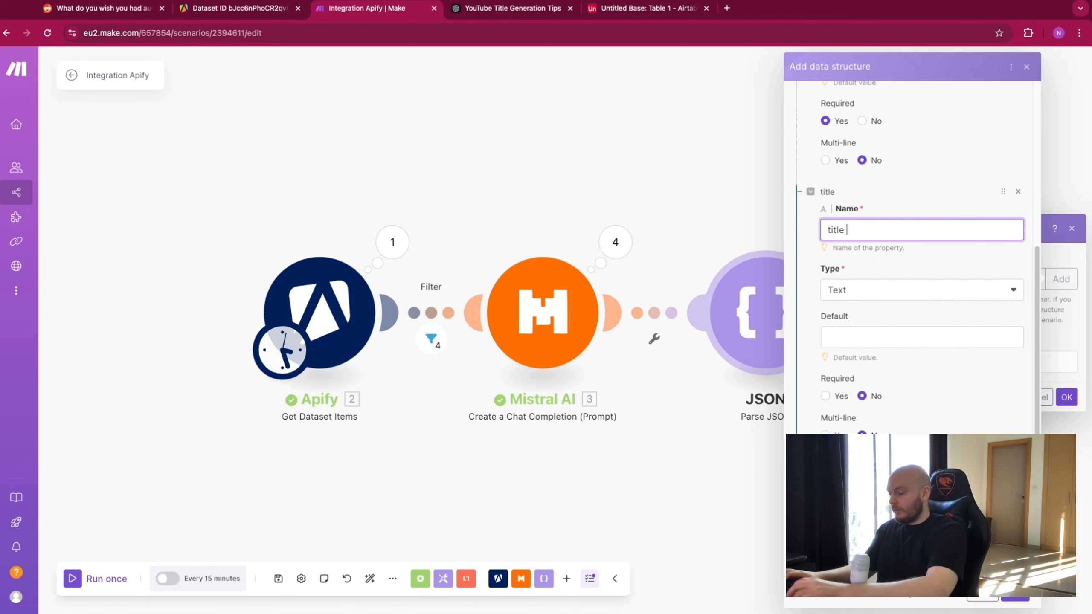
click(887, 336)
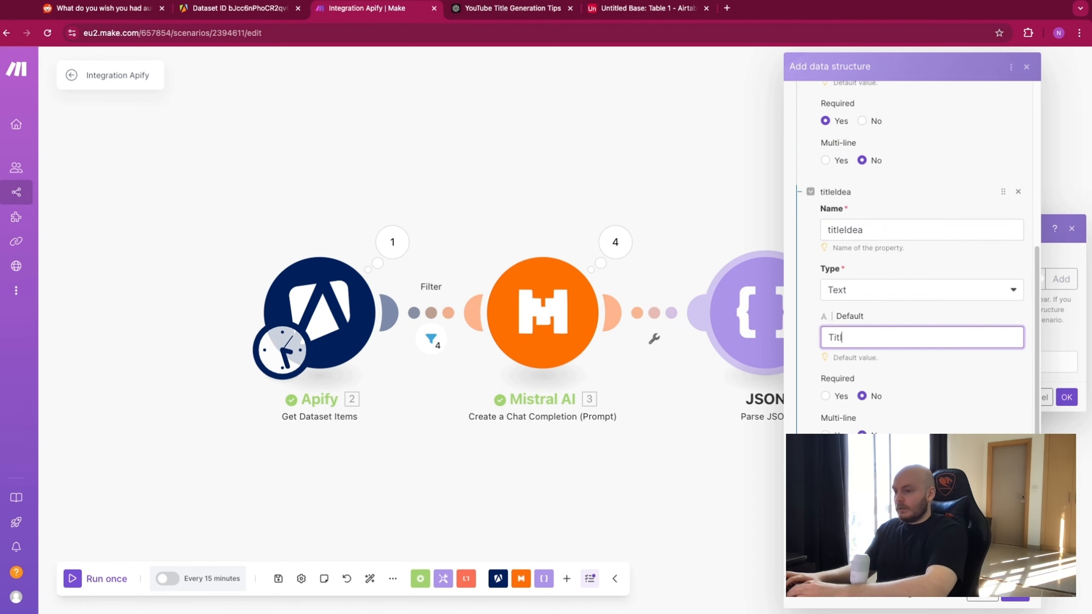
click(824, 395)
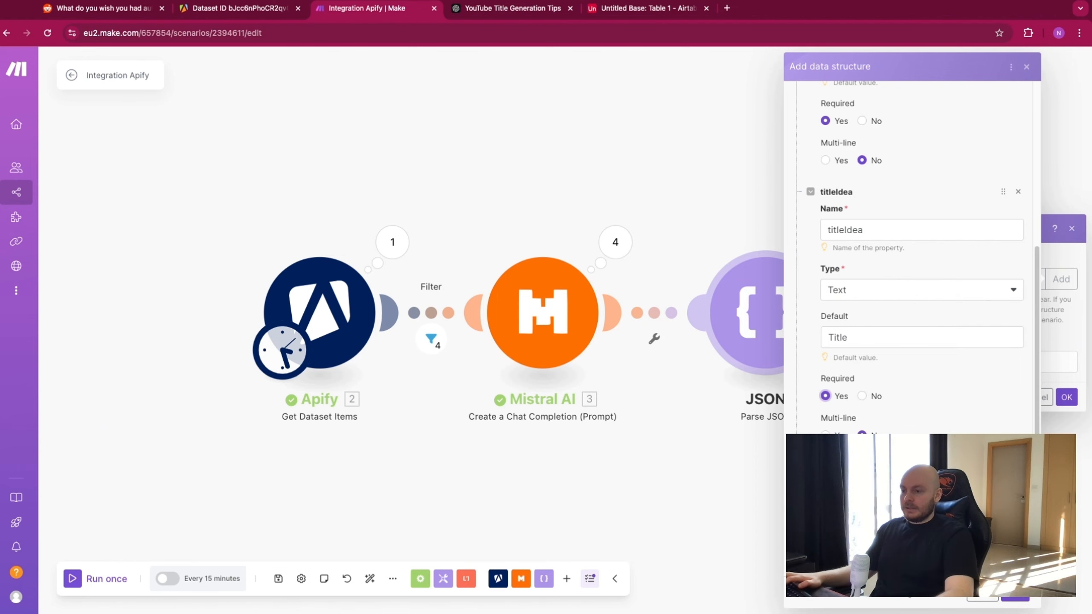
Add a third required text item named hookIdea with the default value Hook, and save the data structure
click(832, 466)
scroll(864, 402, down, 6)
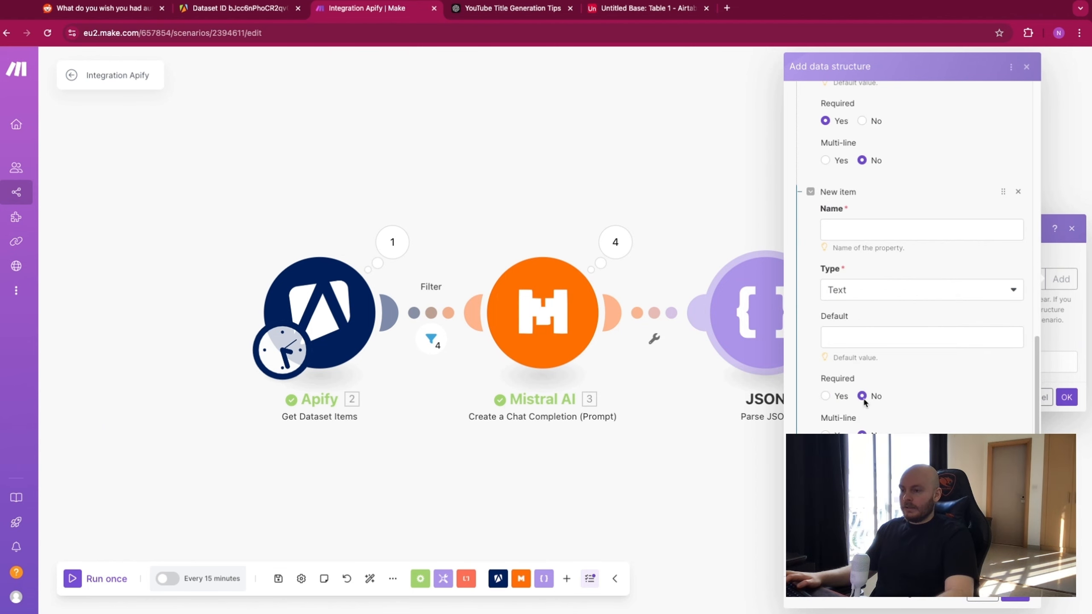
click(869, 233)
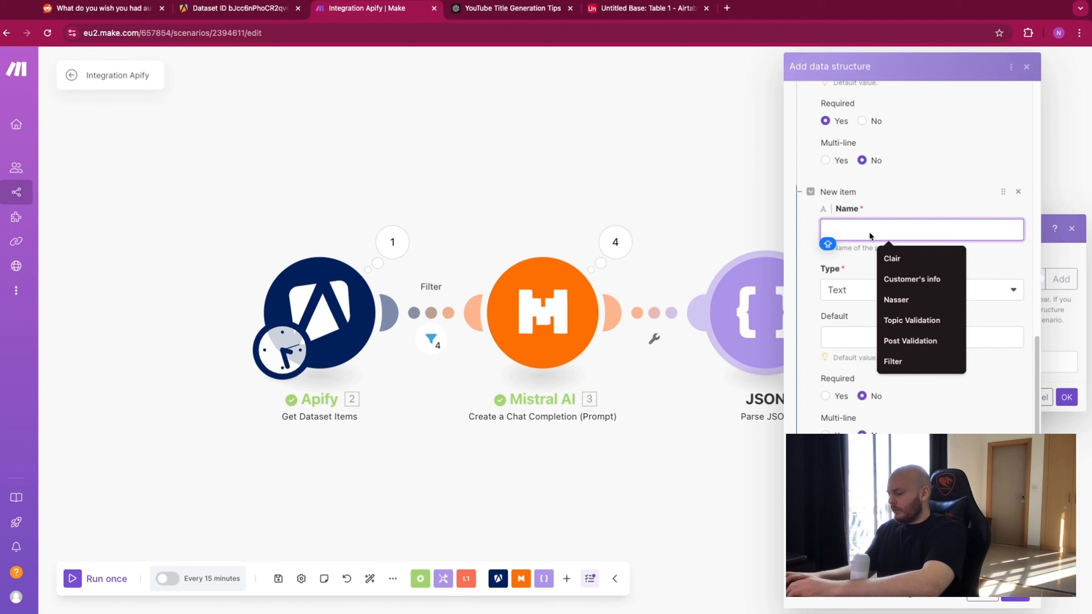
text(hookIdea)
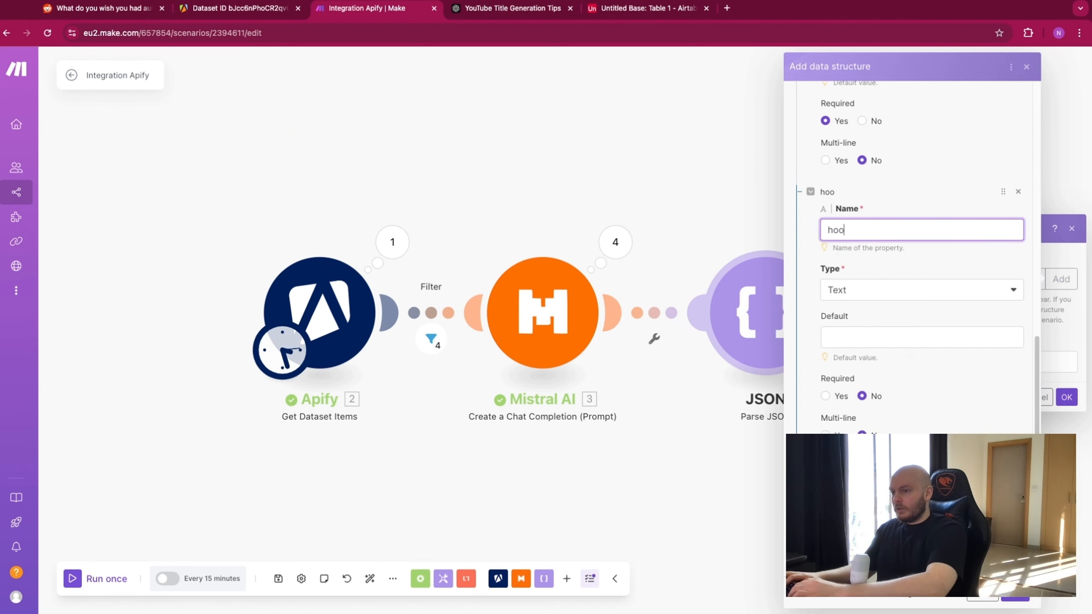
click(945, 335)
text(Hook)
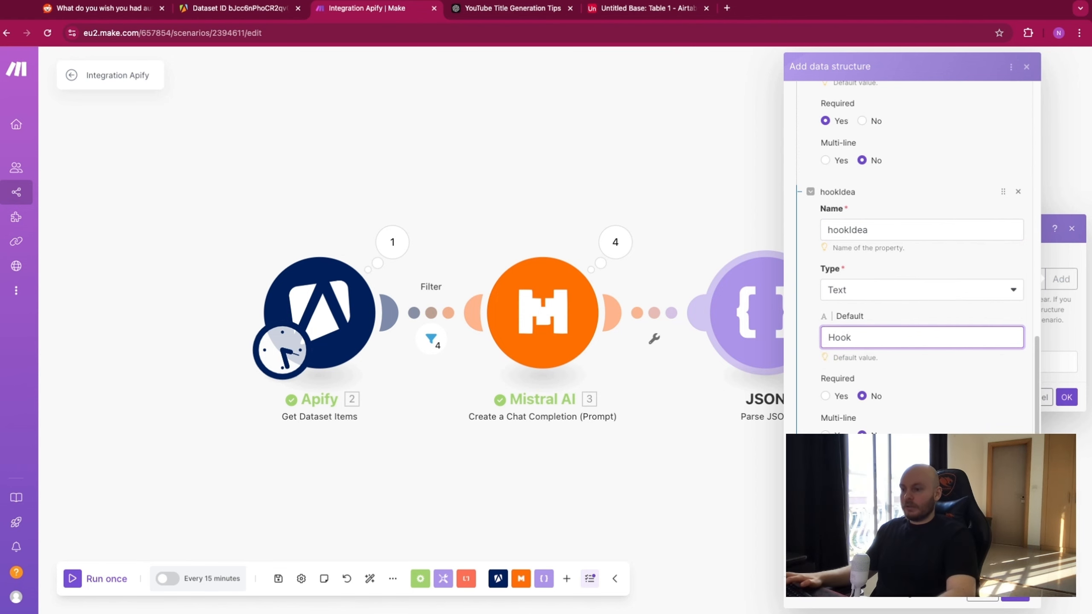
click(825, 395)
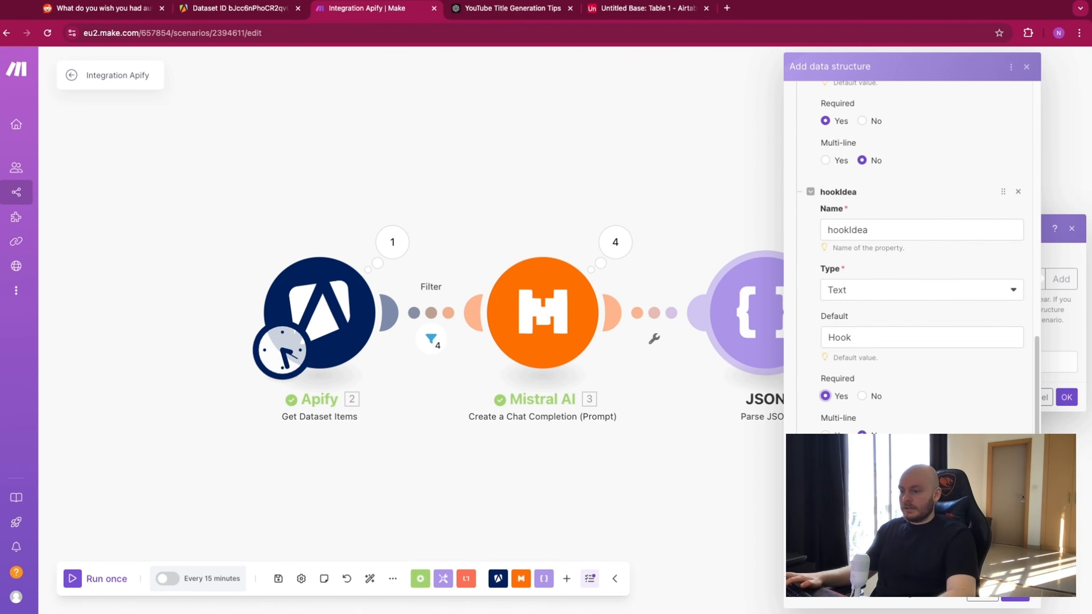
click(1016, 599)
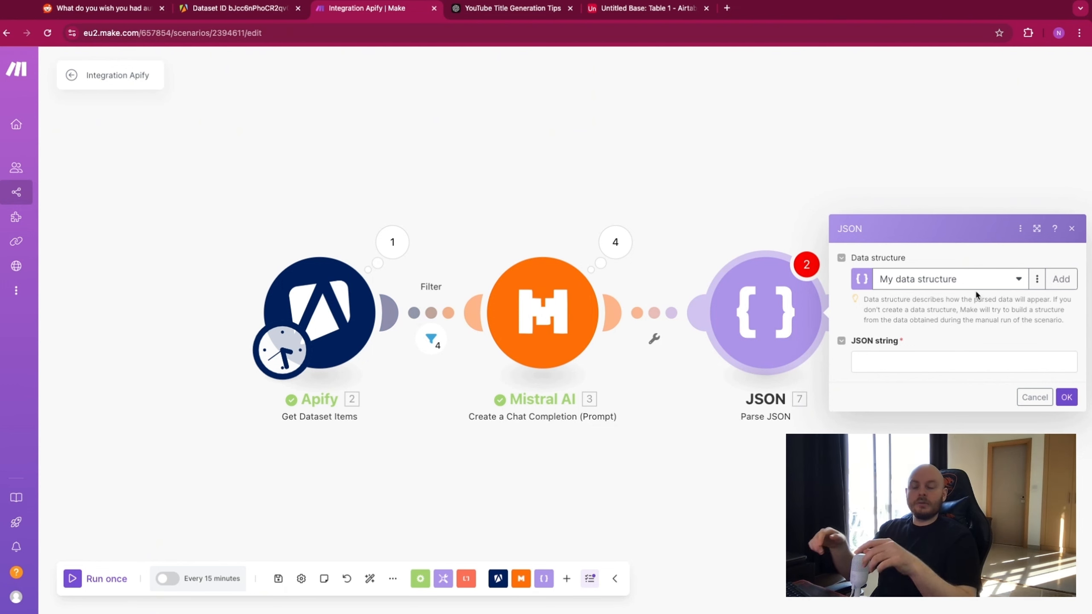
Map the Content of the Mistral AI Choices message to the JSON string and confirm the Parse JSON module
click(914, 366)
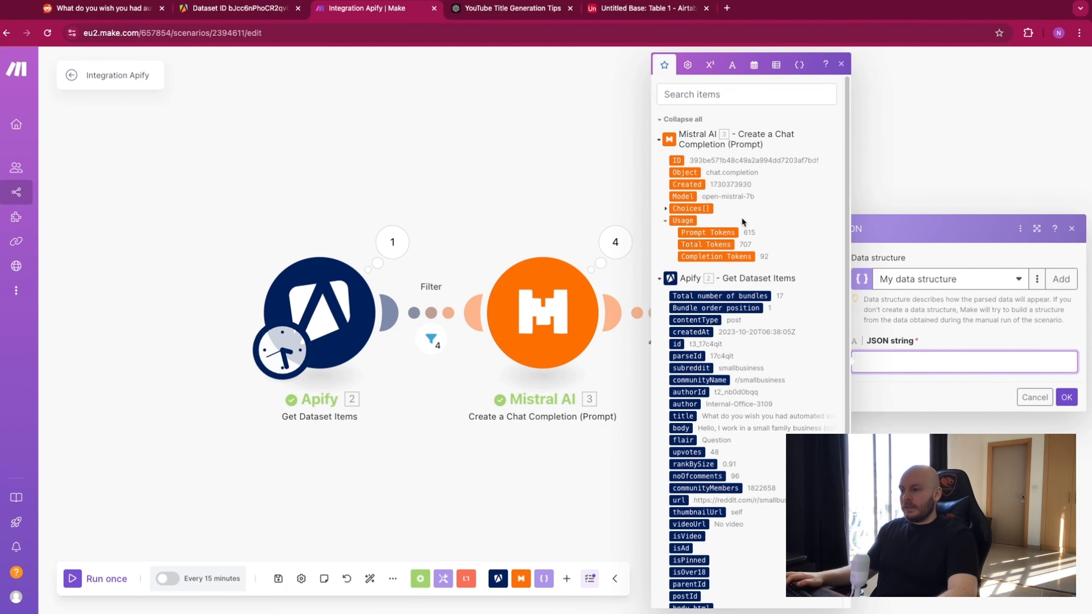
click(683, 220)
click(688, 209)
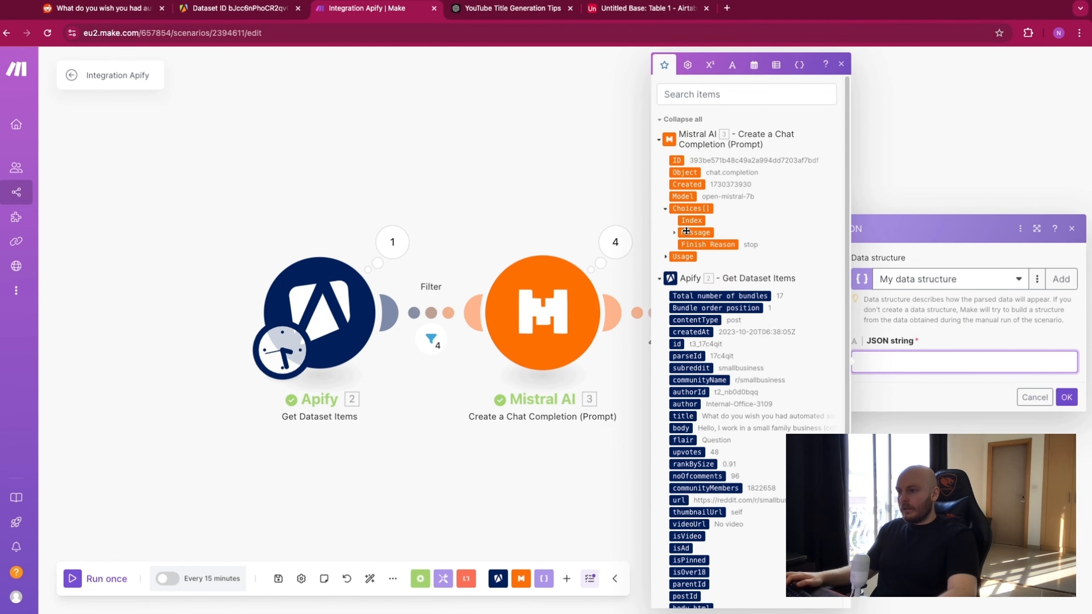
click(687, 232)
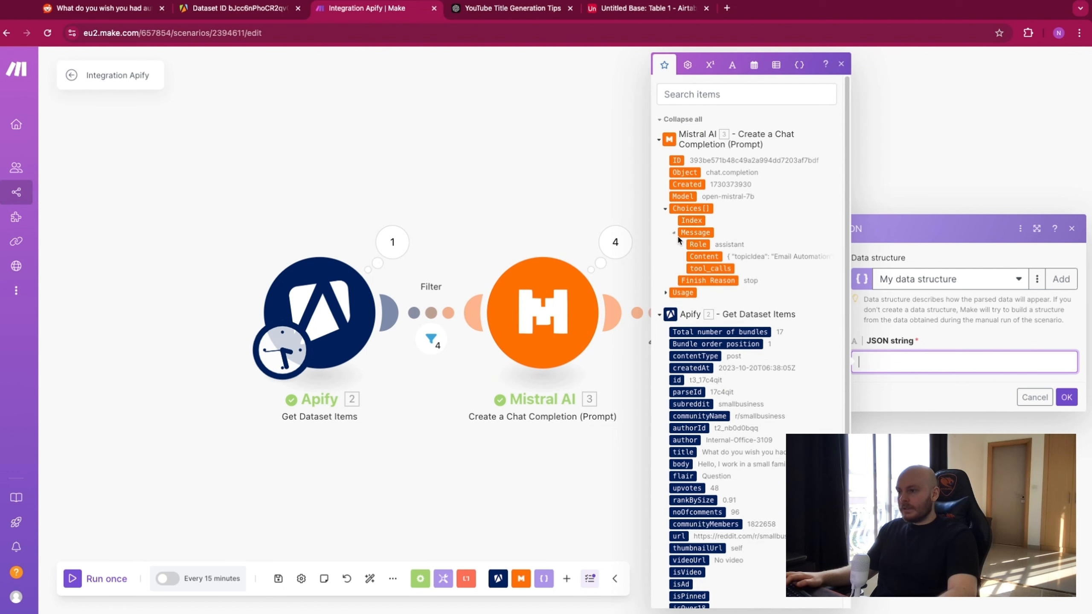
click(705, 255)
click(1067, 397)
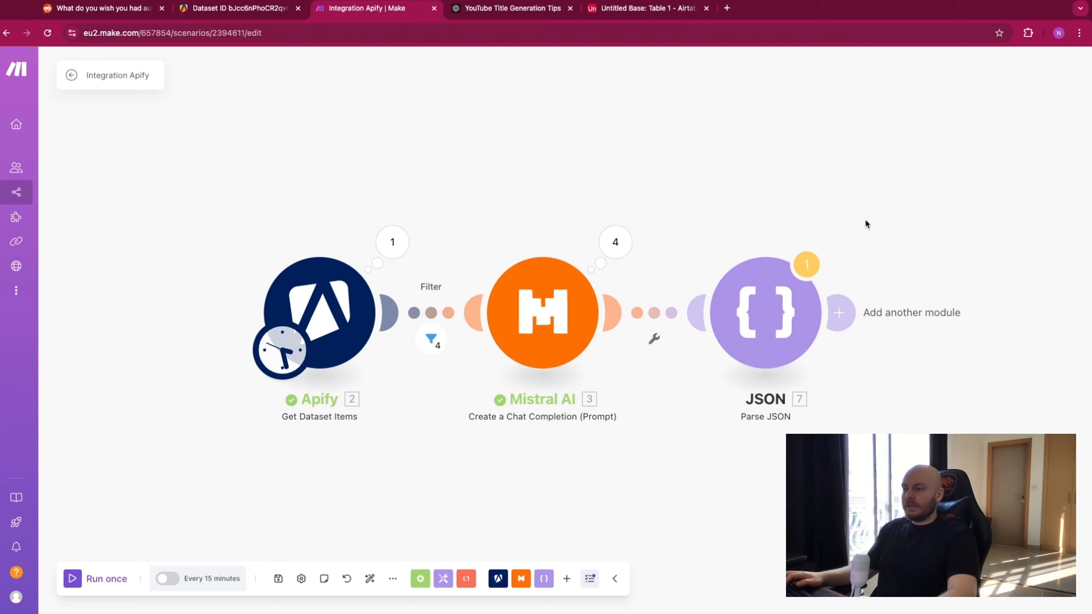
Run the scenario once despite the transformer warning, and stop it after a couple of comments have been parsed
click(73, 580)
click(620, 377)
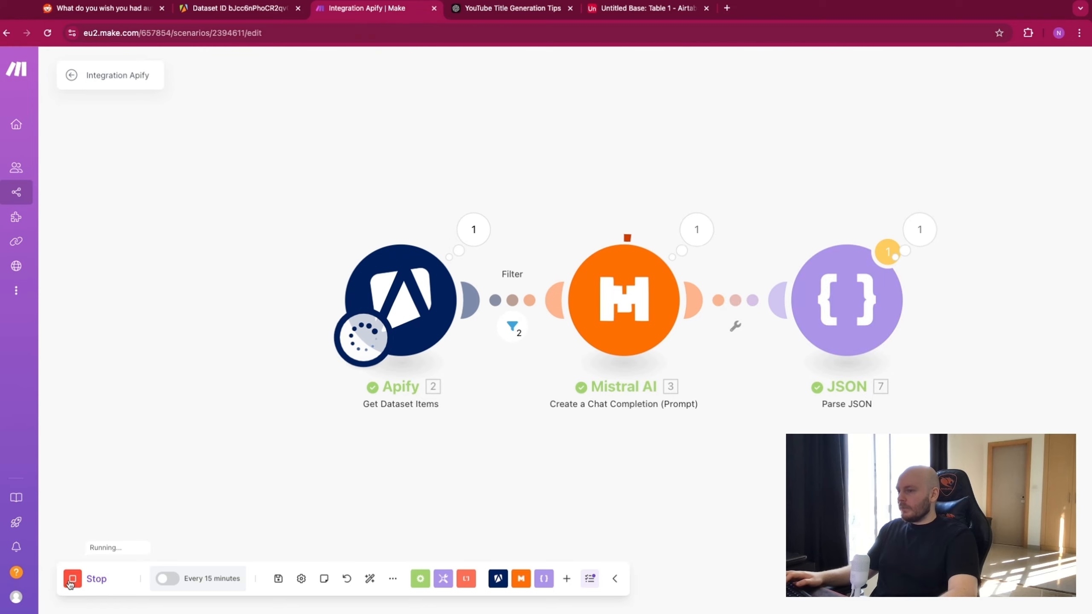
click(69, 581)
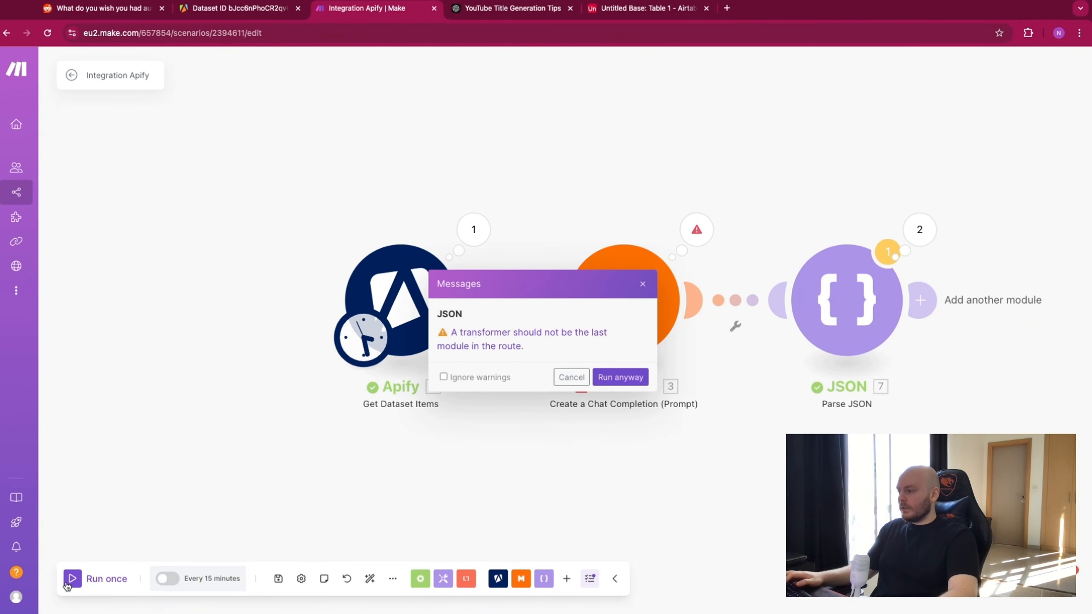
click(643, 283)
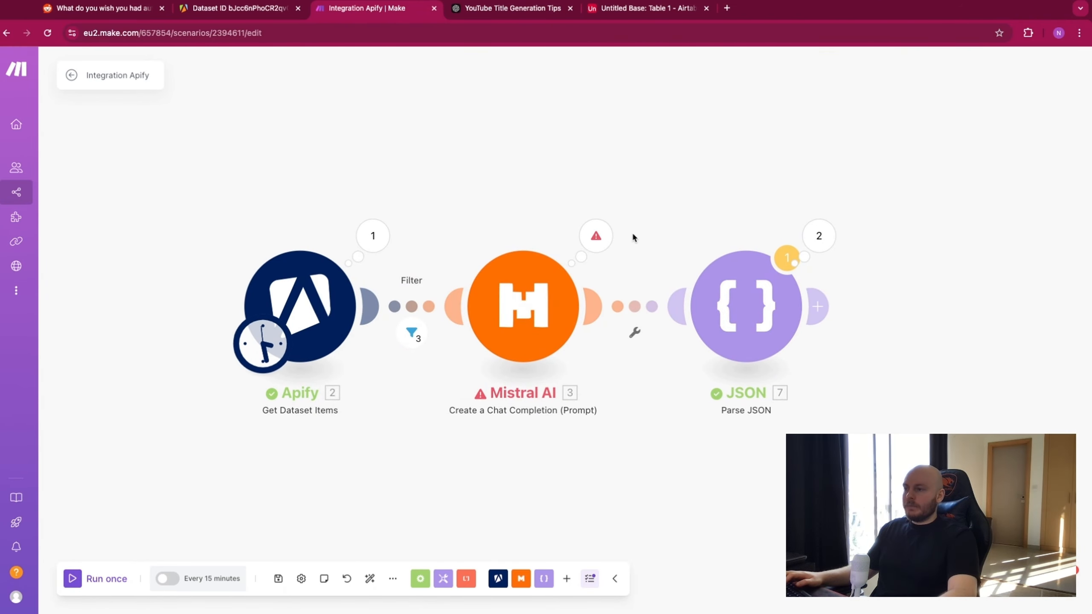
Inspect the Parse JSON module's second operation, comparing the input JSON string with the parsed topic, title and hook
click(595, 235)
click(512, 148)
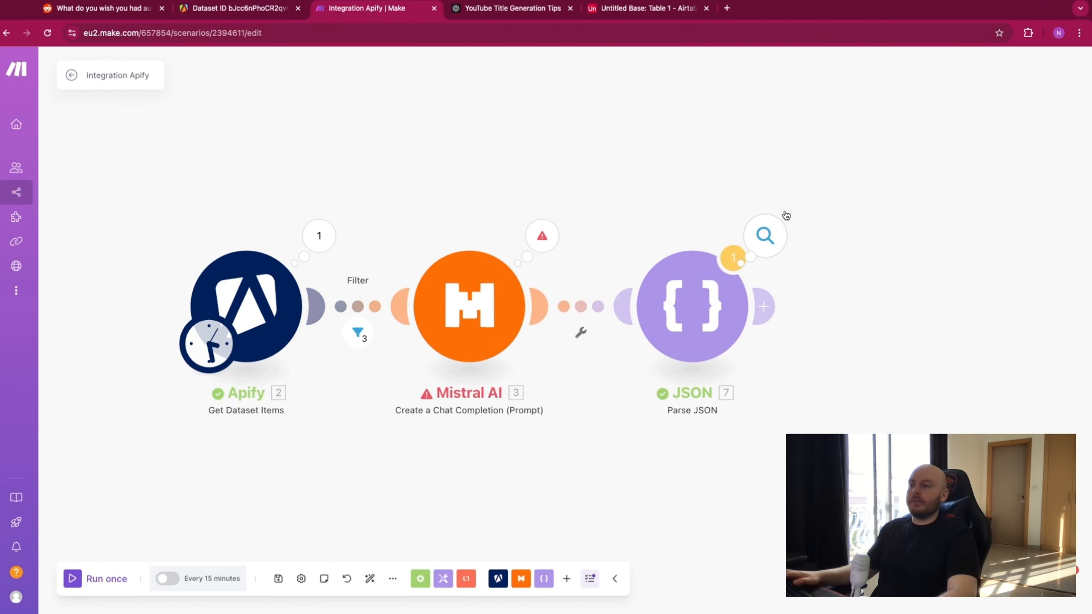
click(778, 237)
click(865, 249)
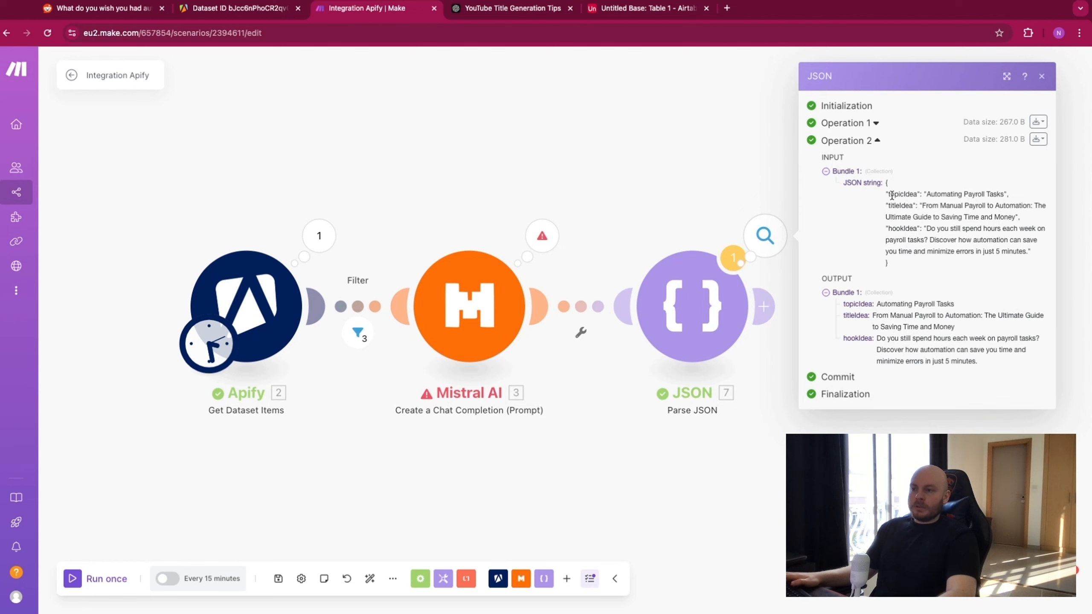
drag(887, 185, 909, 257)
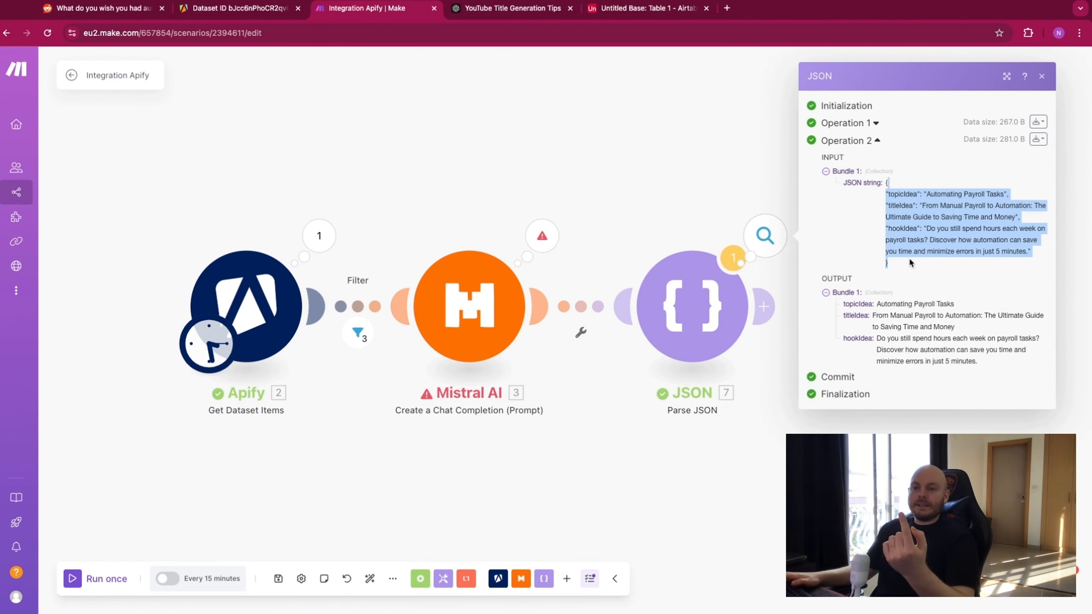
click(888, 341)
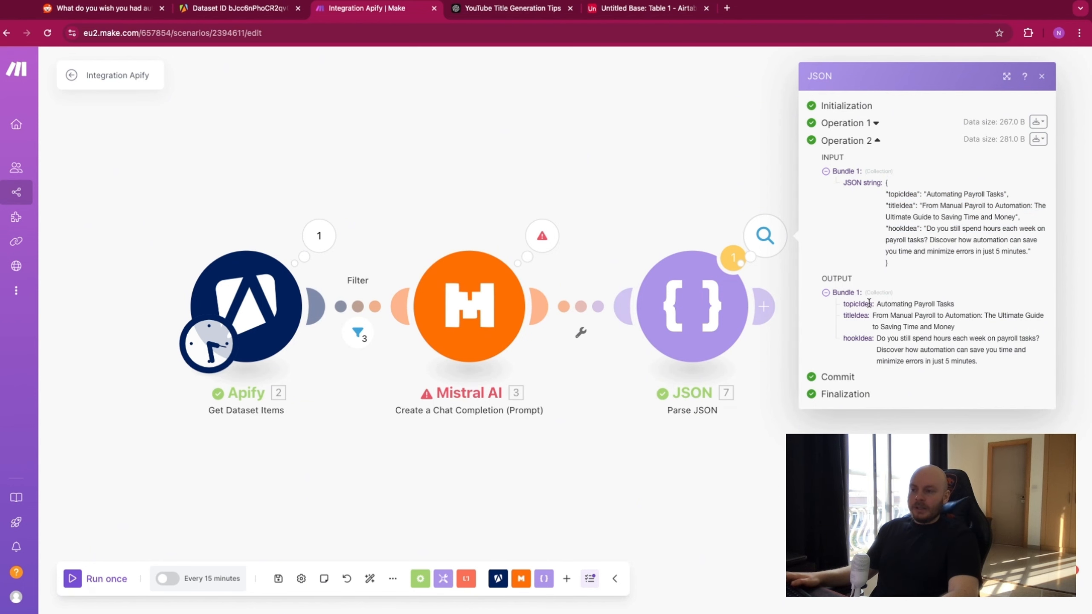
drag(842, 315, 870, 317)
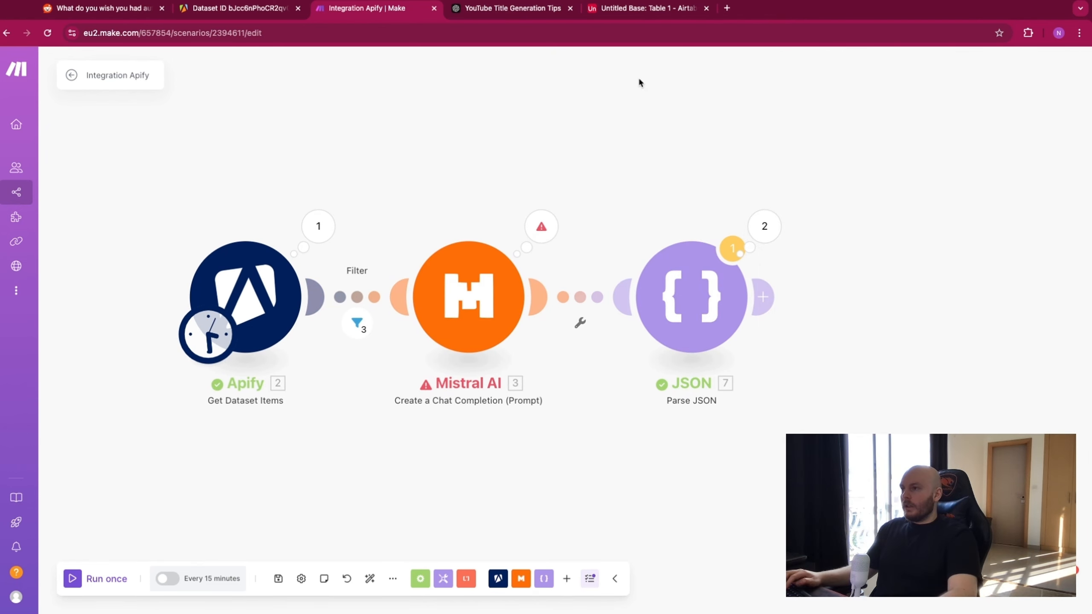
Switch to Airtable and rename the untitled base to Content Idea
click(643, 9)
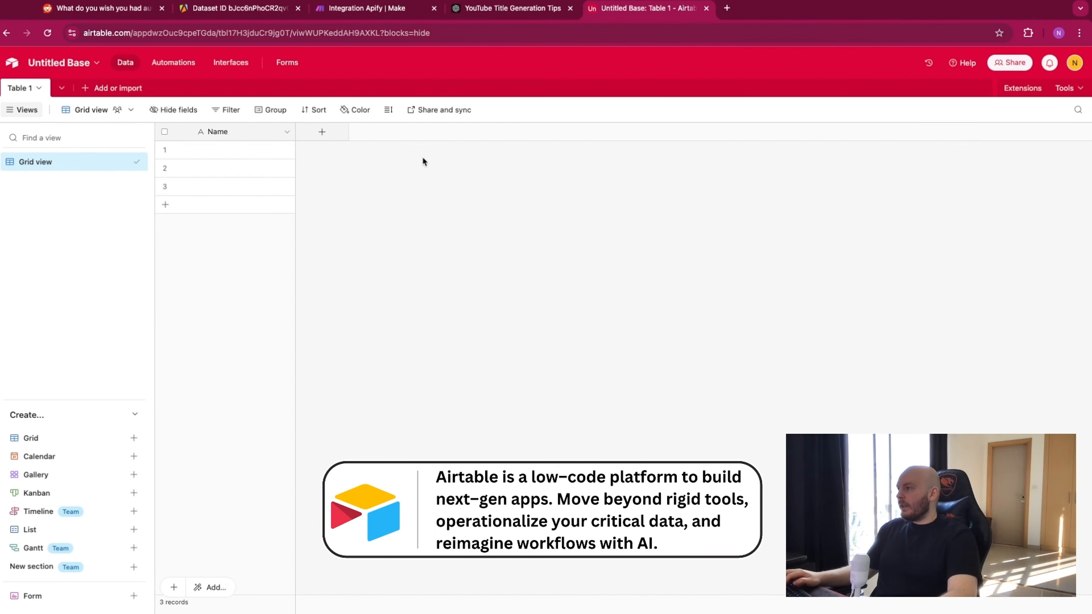
click(81, 67)
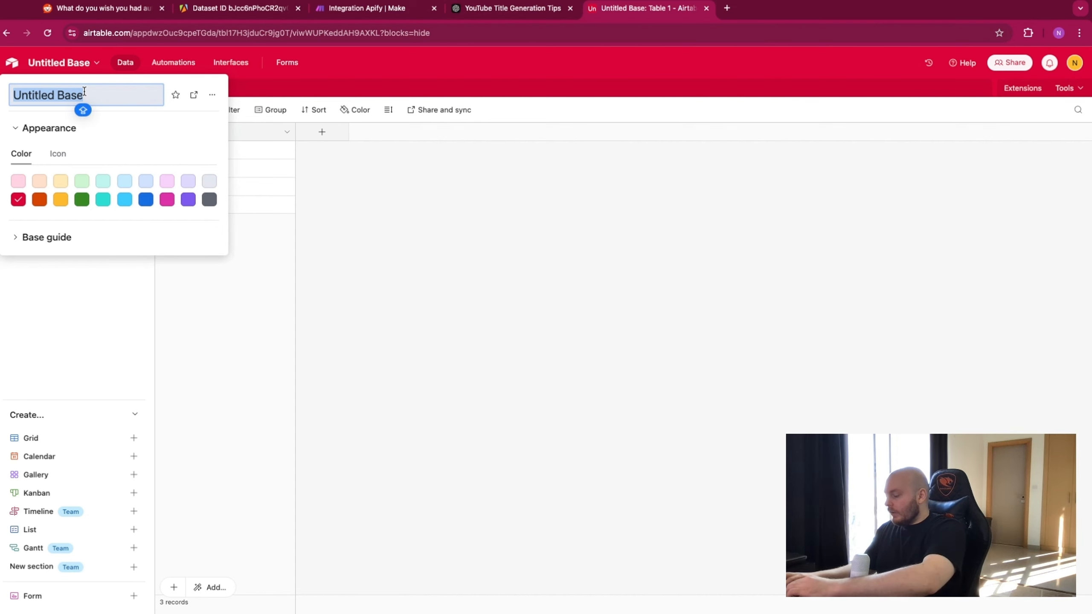
text(Content I)
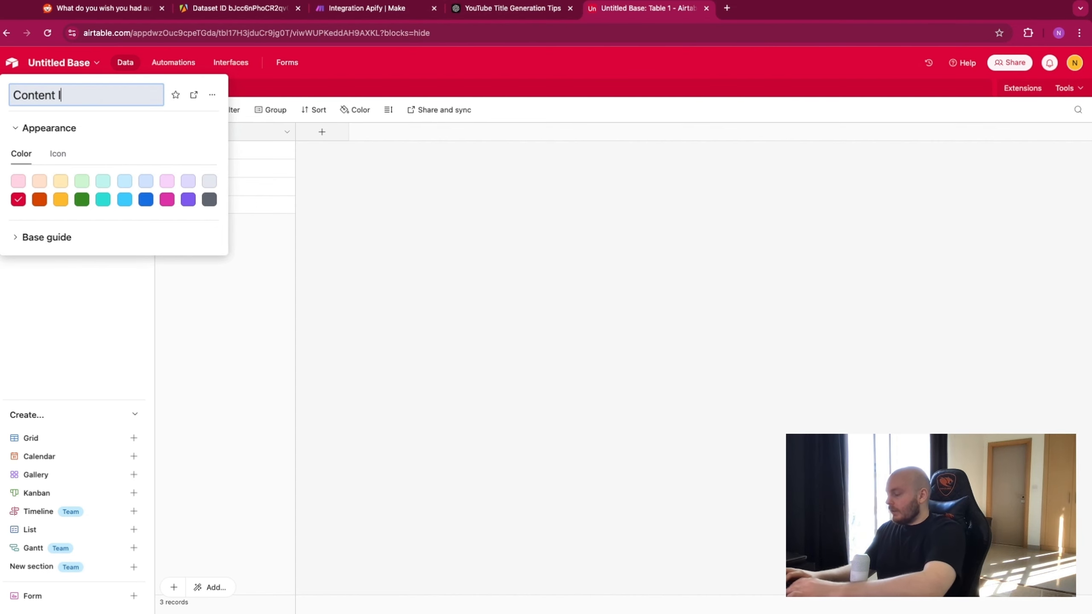
text(dea)
click(478, 249)
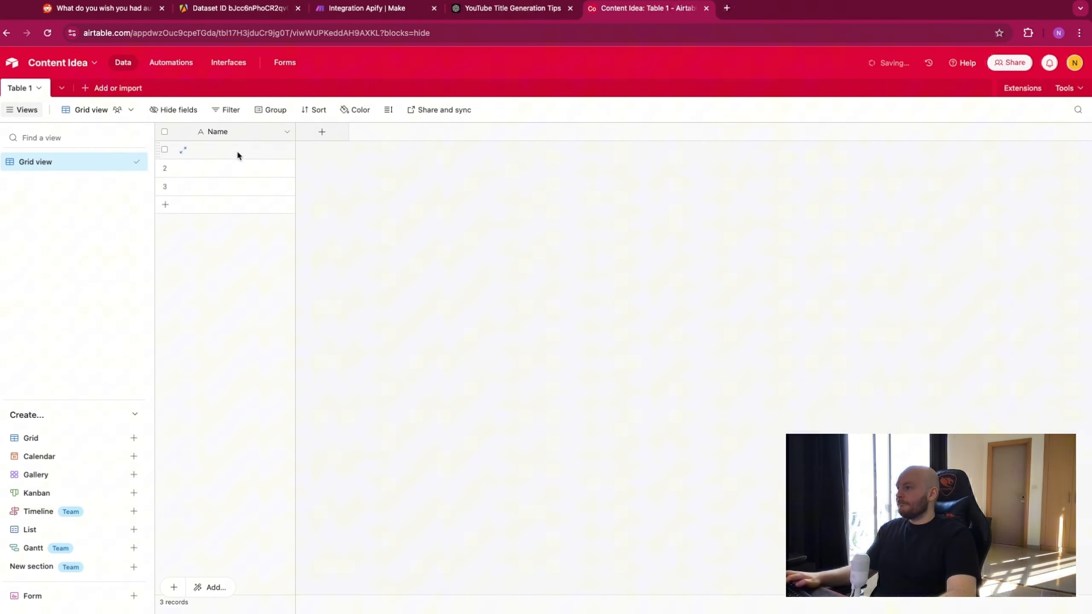
Rename the table's primary Name field to Id and change its type to Autonumber
double_click(217, 133)
text(Id)
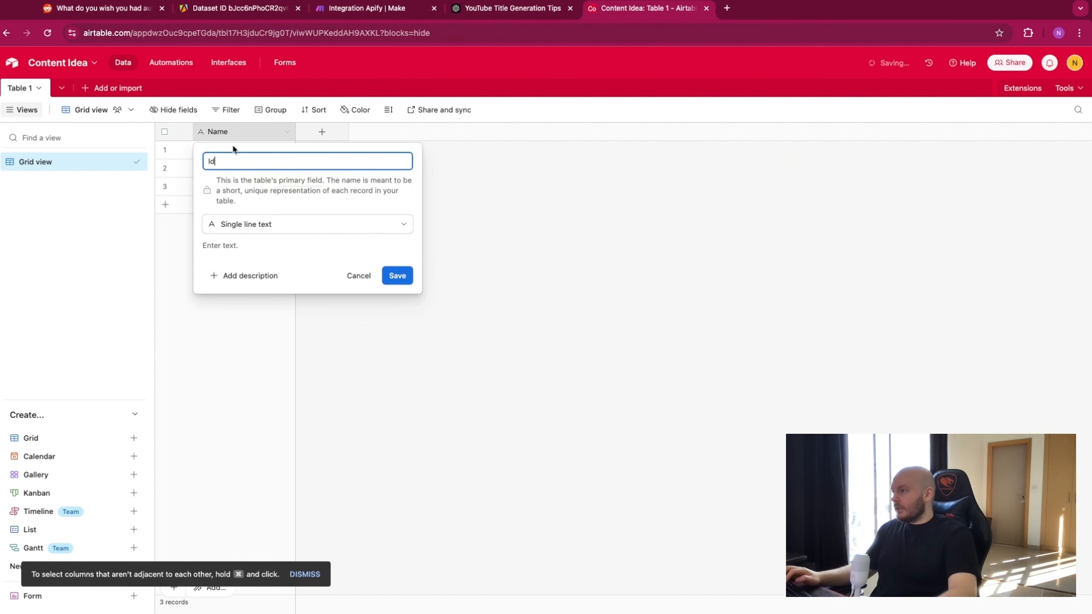
click(247, 224)
scroll(307, 319, down, 3)
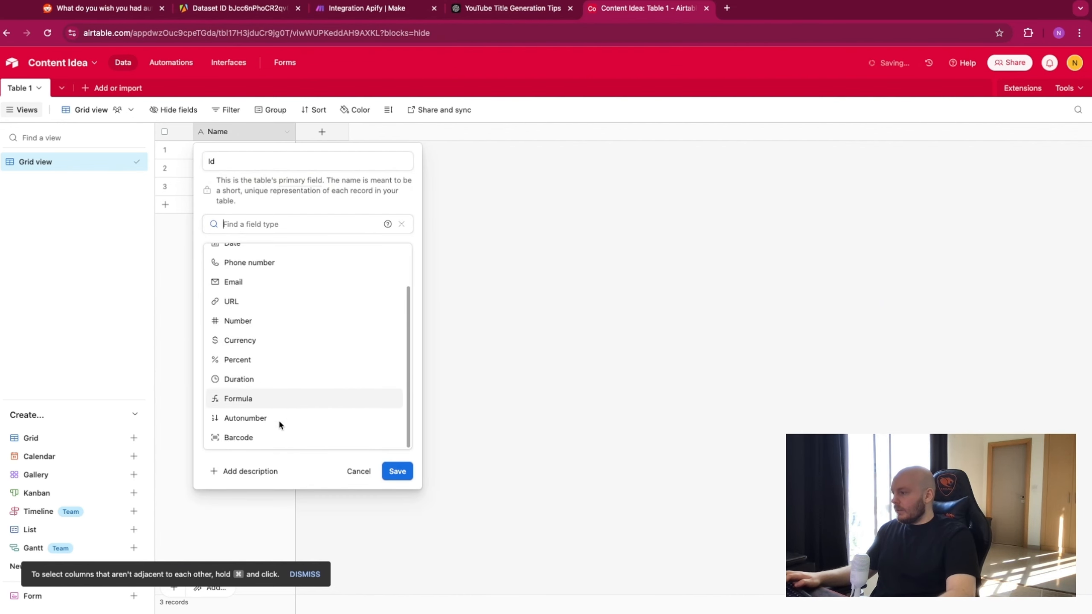
key(Caps_Lock)
text(auto)
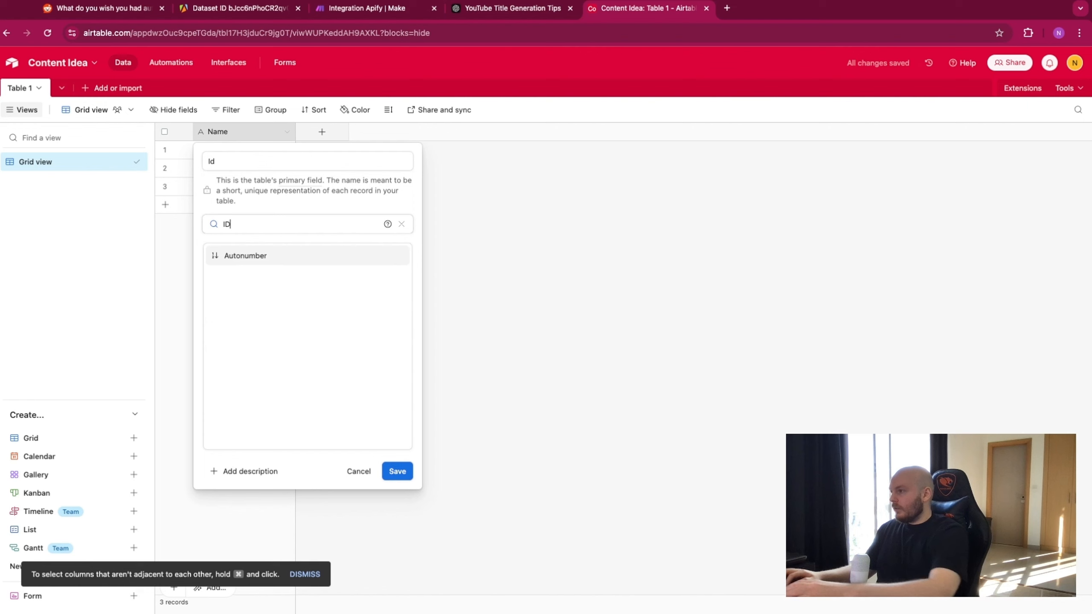
click(305, 252)
click(392, 285)
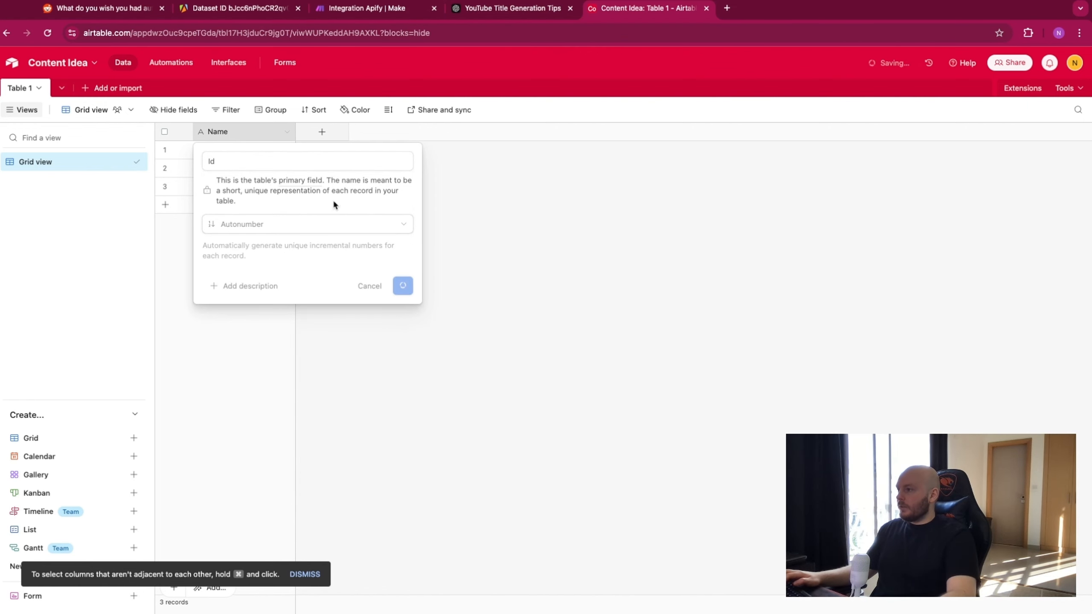
Add a Long text field named Post to the table
click(318, 137)
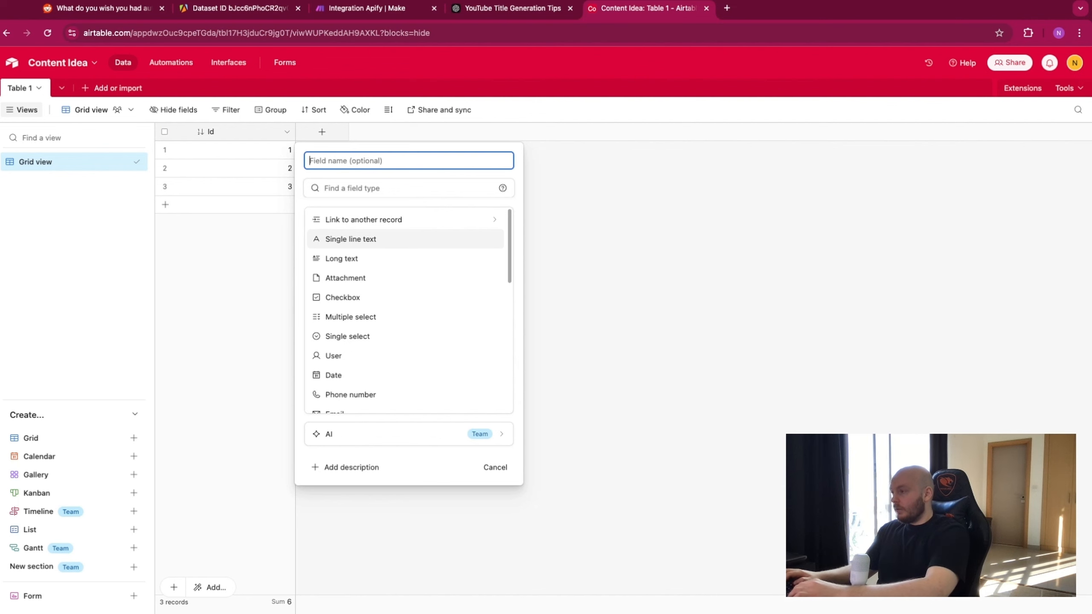
text(Post)
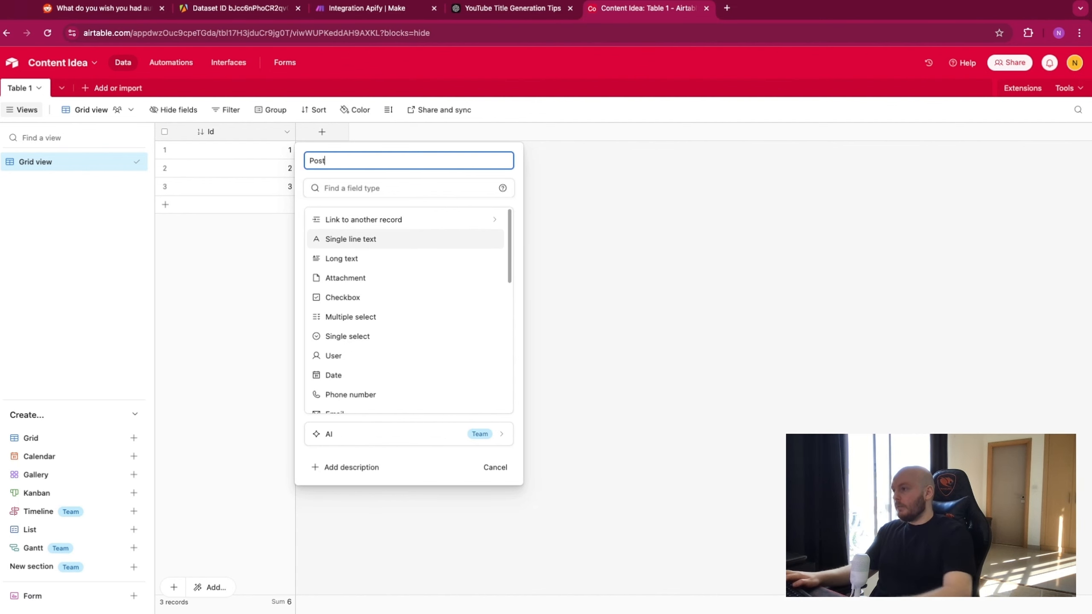
click(374, 258)
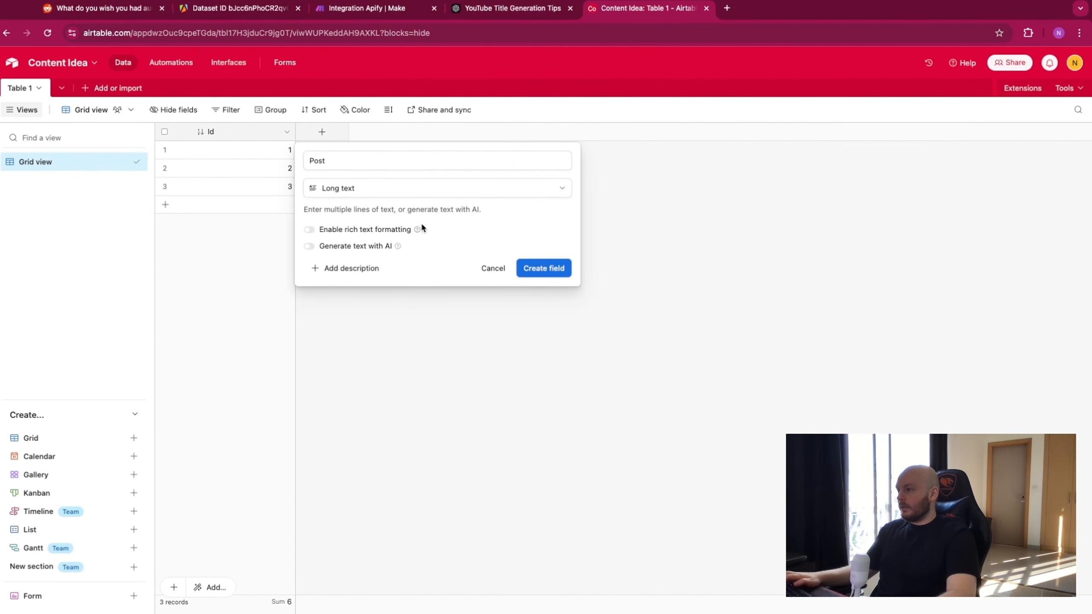
click(544, 268)
Add a Single line text field named Upvote (Popularity) after the Post field
click(425, 132)
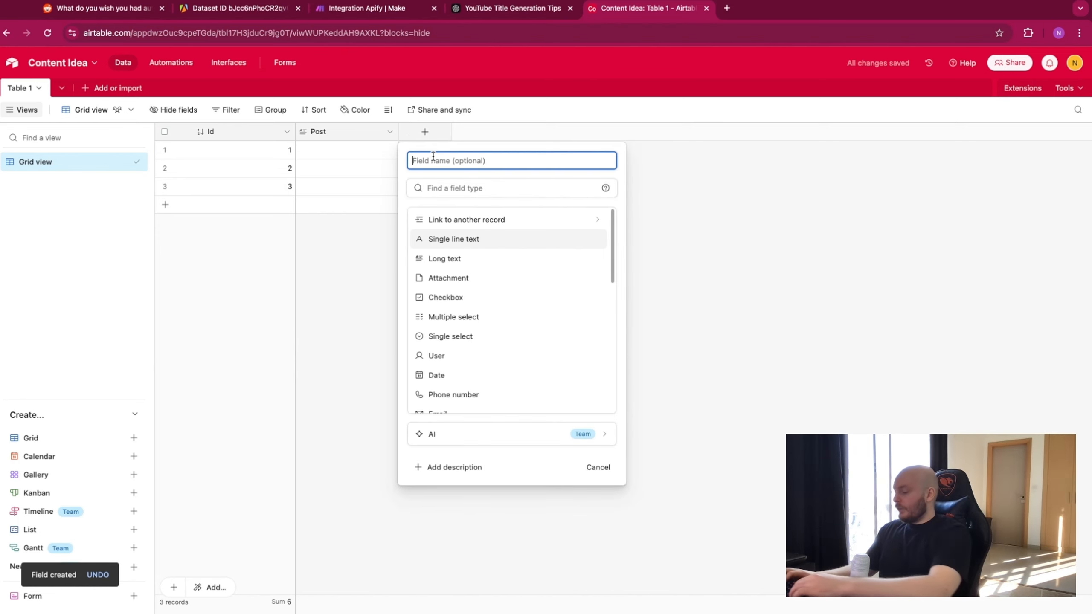
text(Upvote)
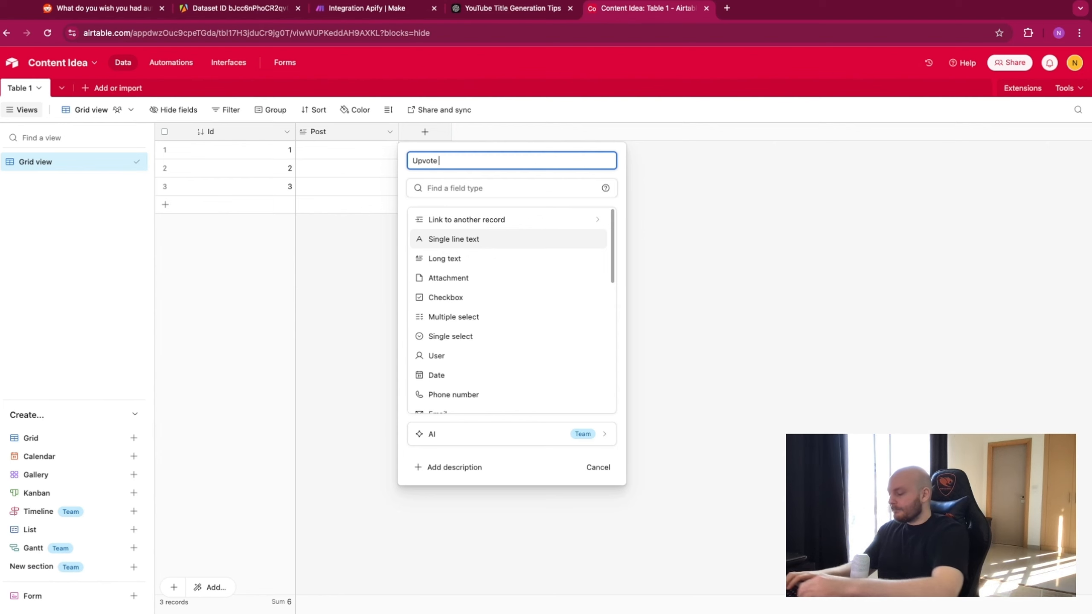
text(())
key(Left)
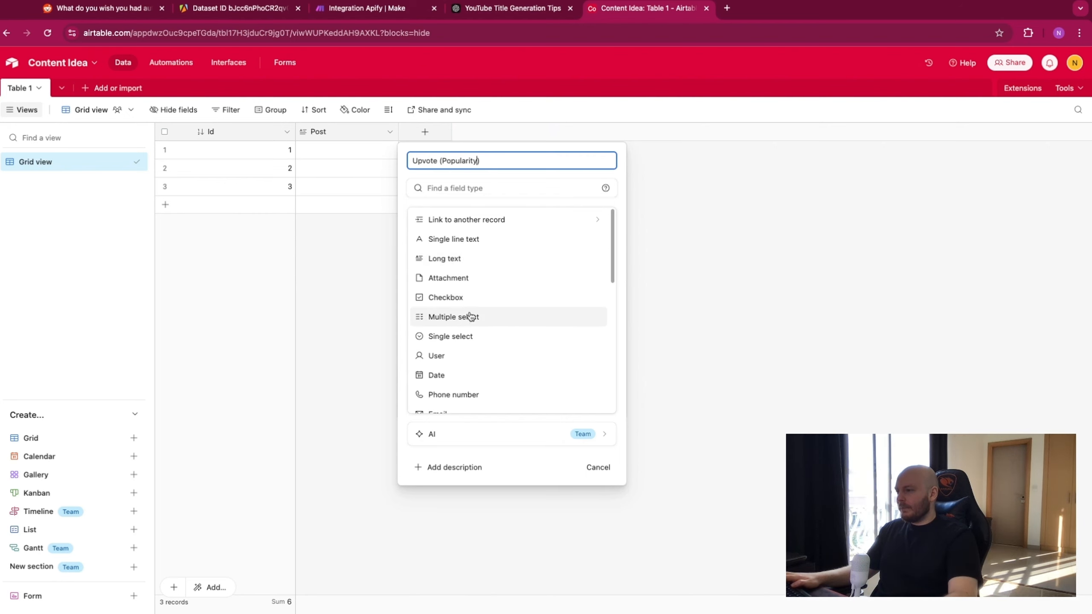
click(473, 240)
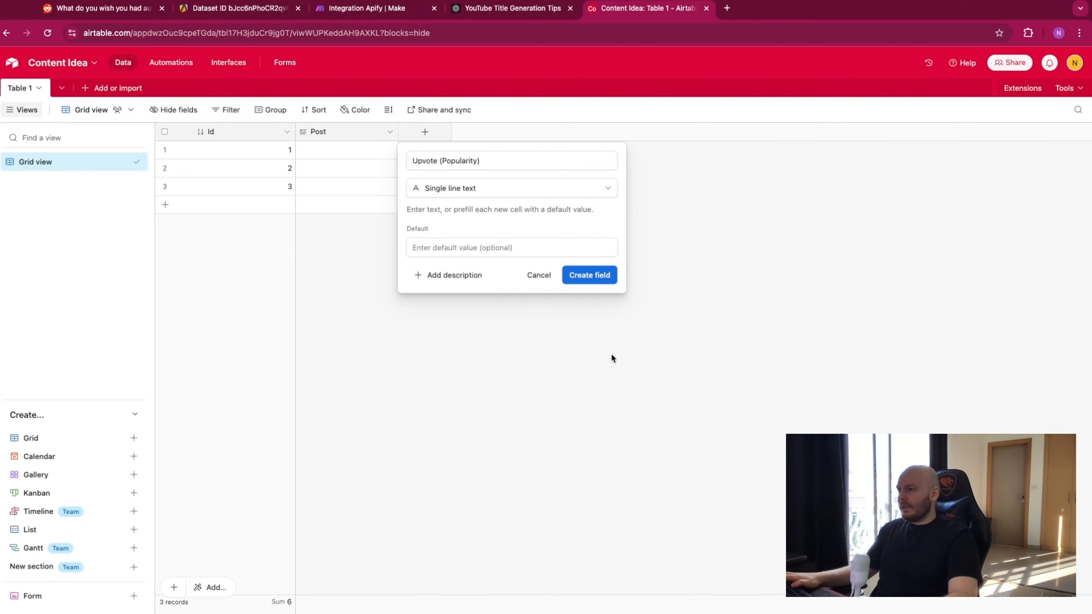
click(603, 281)
Add a Single line text field named topicIdea after the Upvote (Popularity) field
click(524, 133)
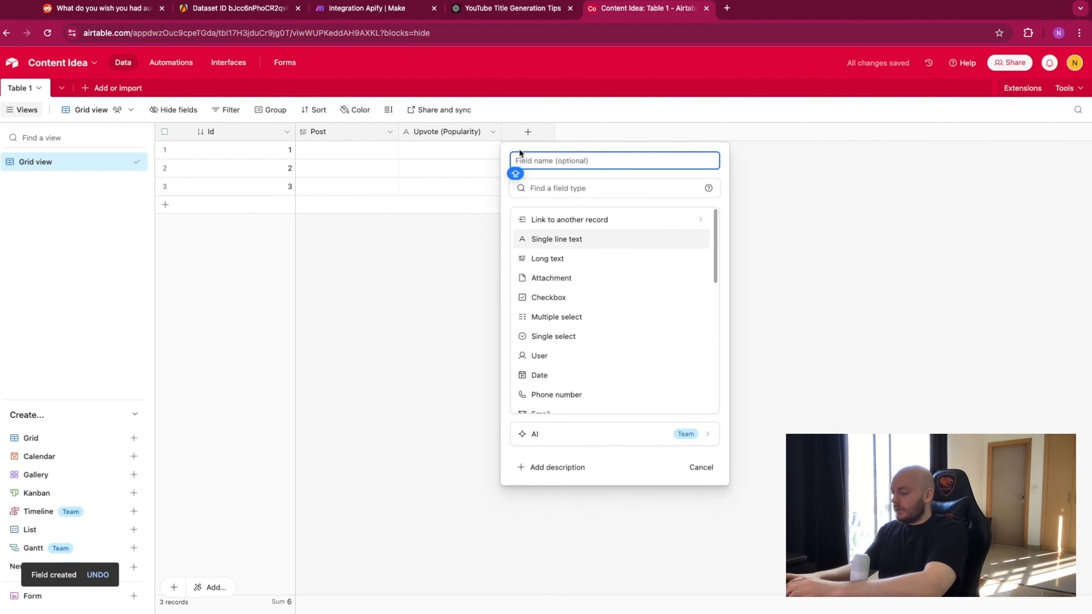
text(topic)
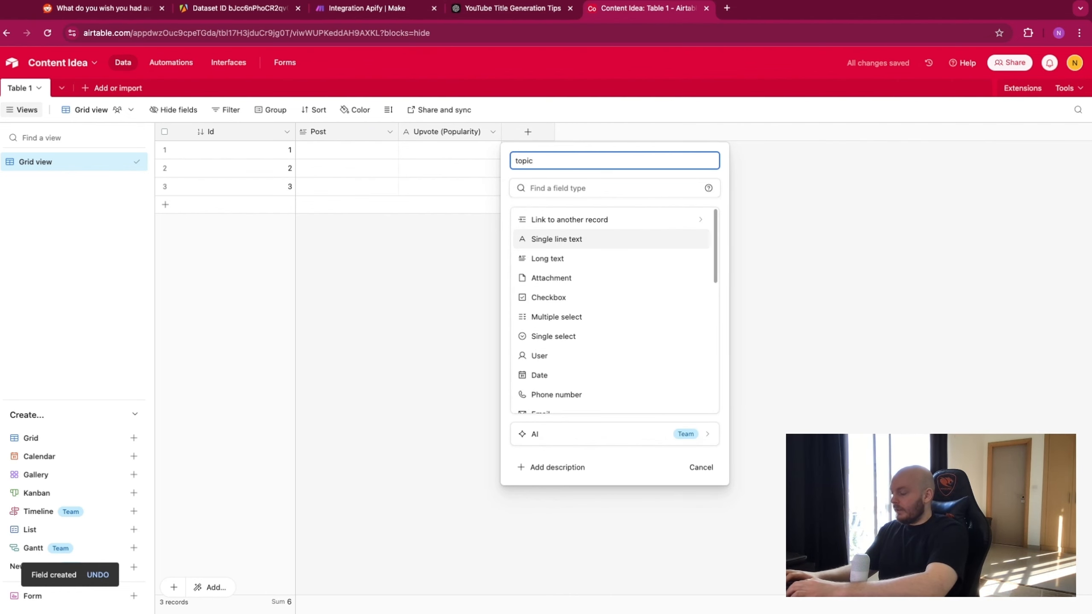
text(Idea)
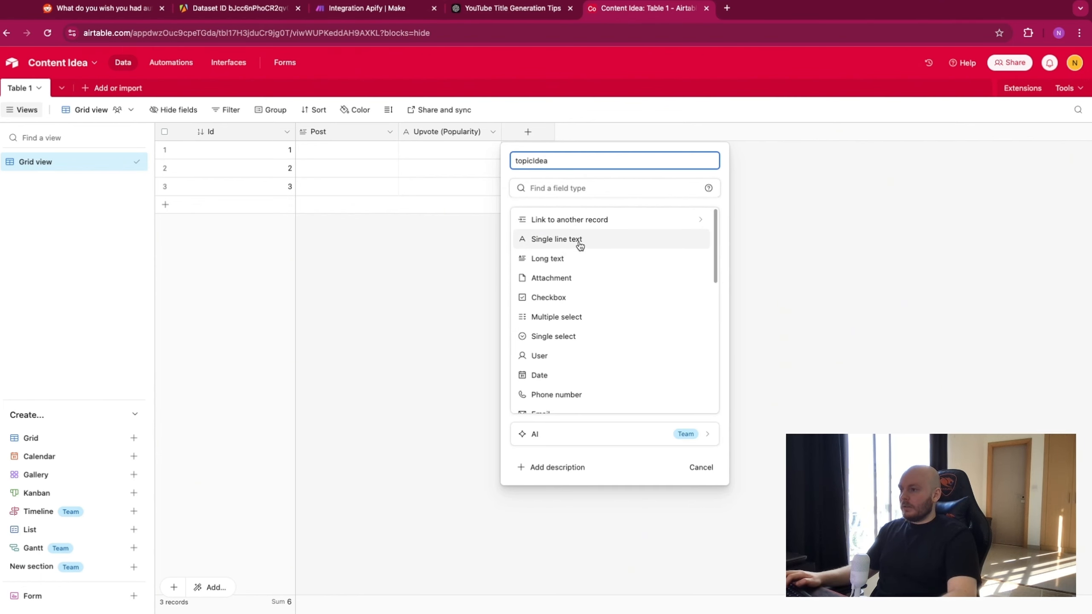
click(580, 245)
click(672, 277)
Add a Single line text field named titleidea after the topicIdea field
click(629, 132)
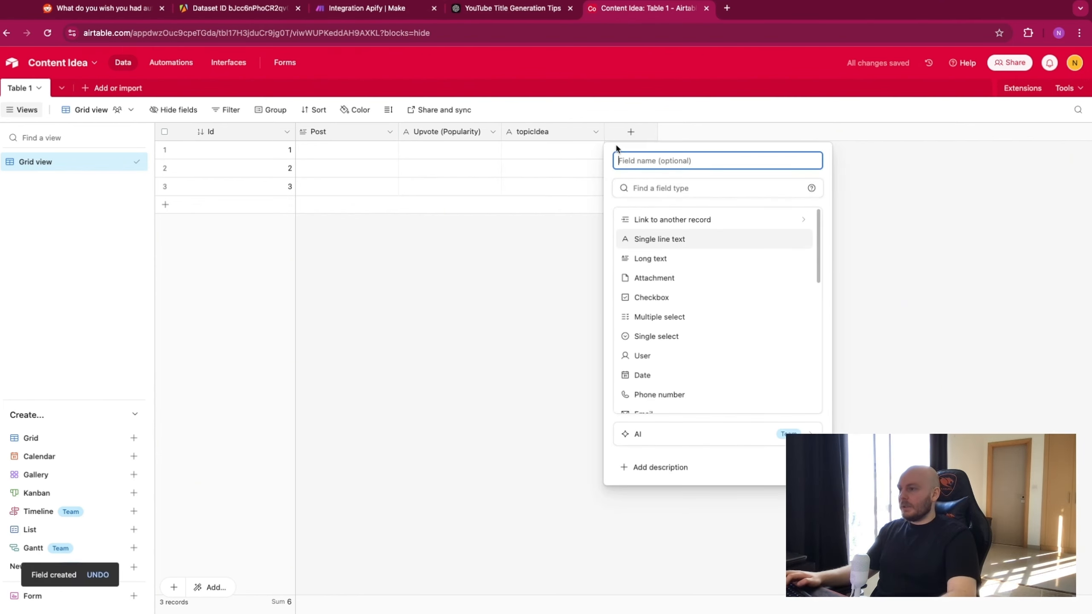
text(title)
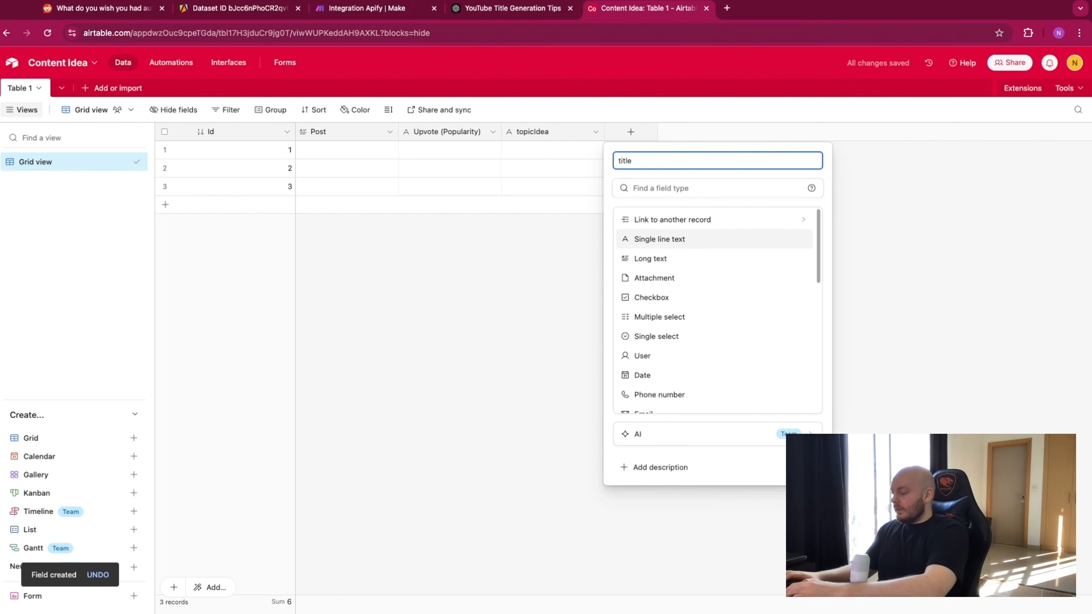
text(idea)
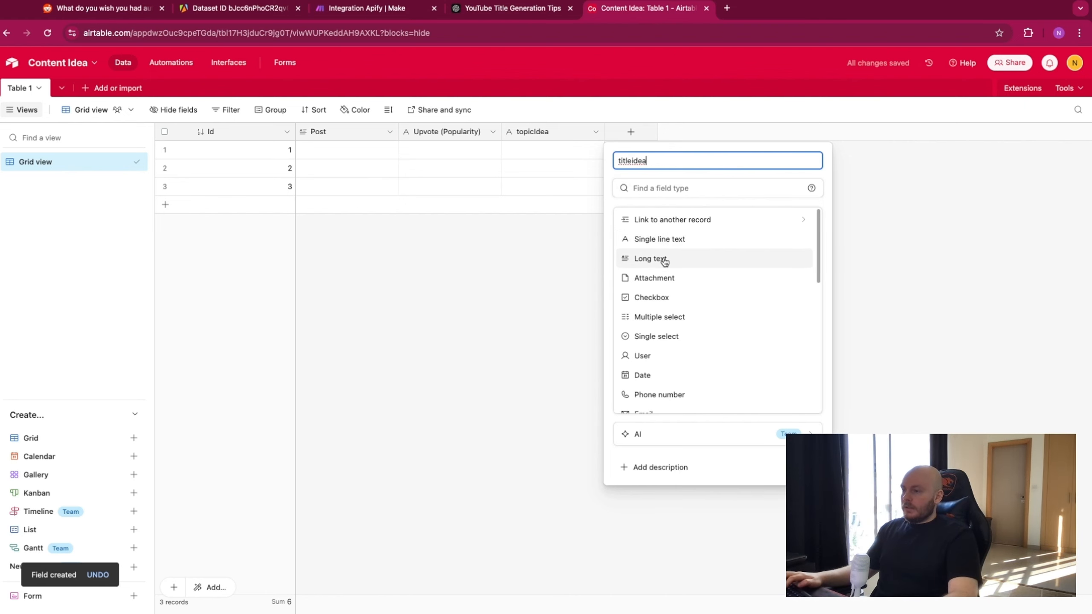
click(672, 249)
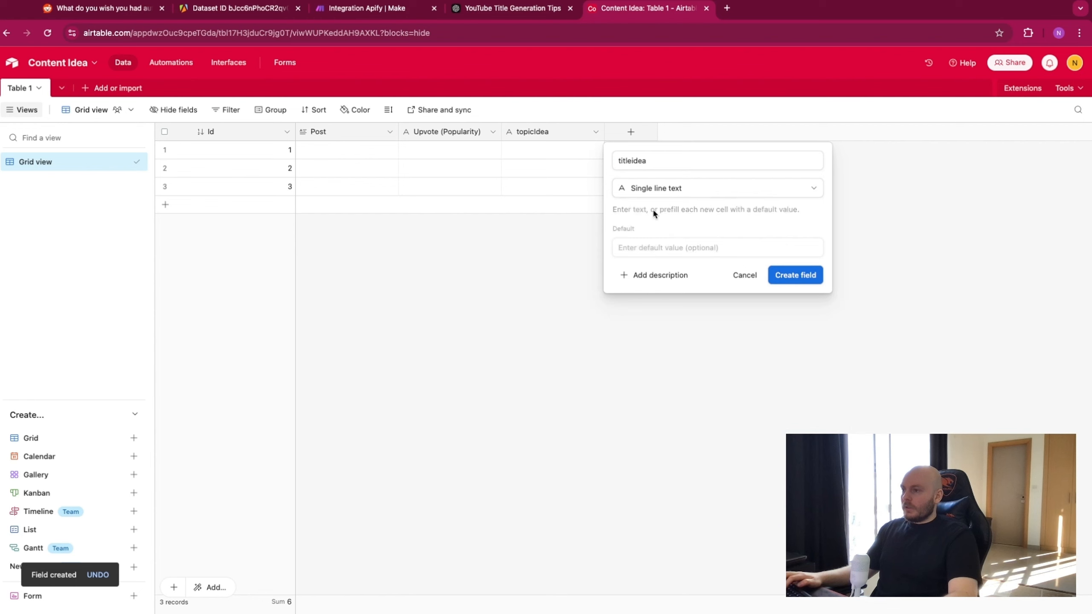
click(814, 276)
Add a Long text field named hookIdea after the titleidea field
click(716, 132)
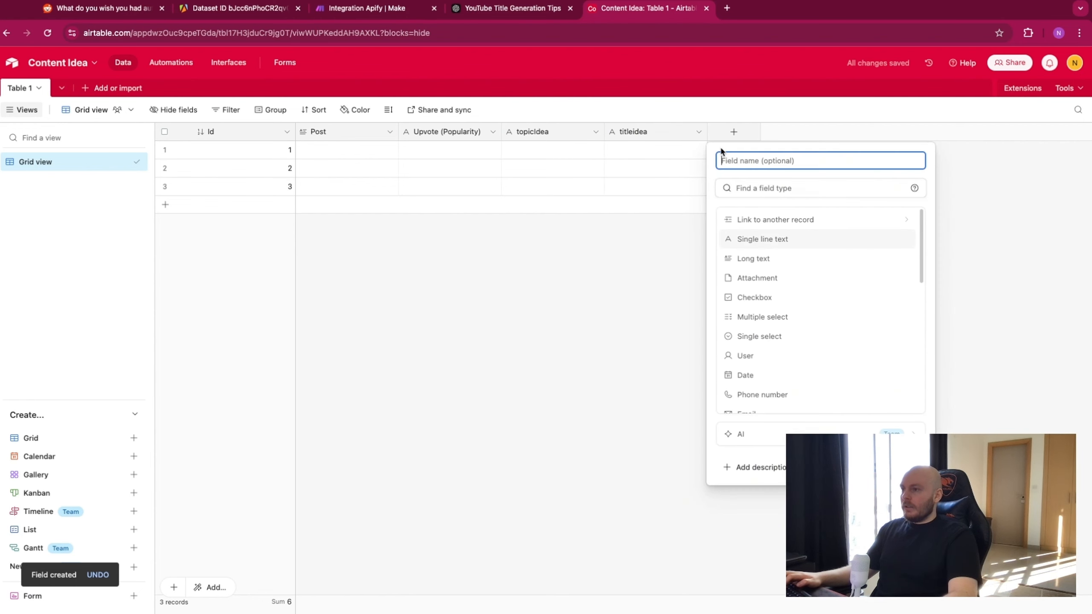
text(hookIdea)
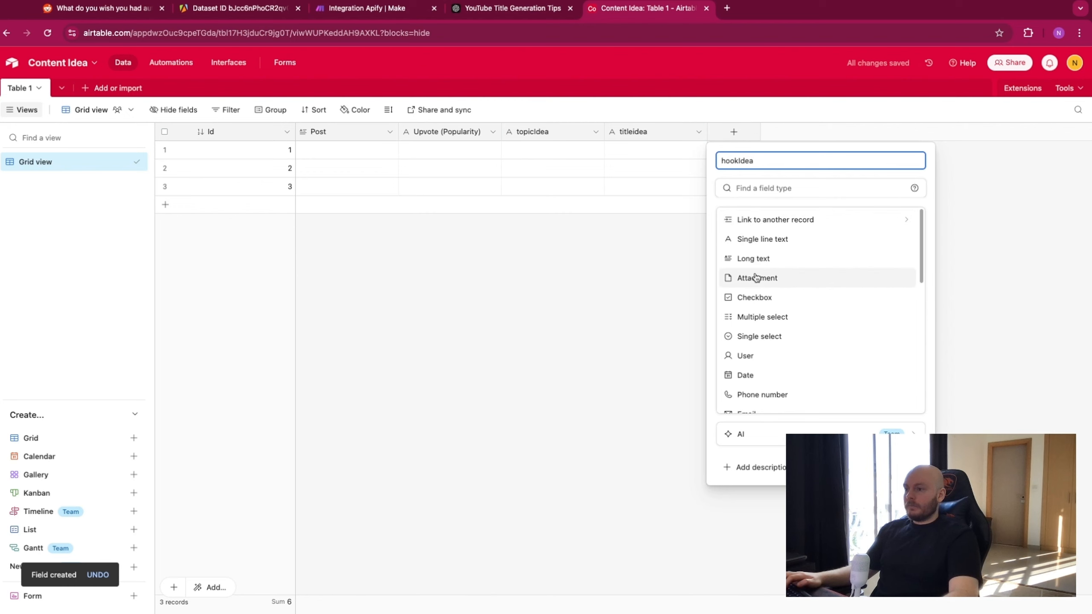
click(754, 258)
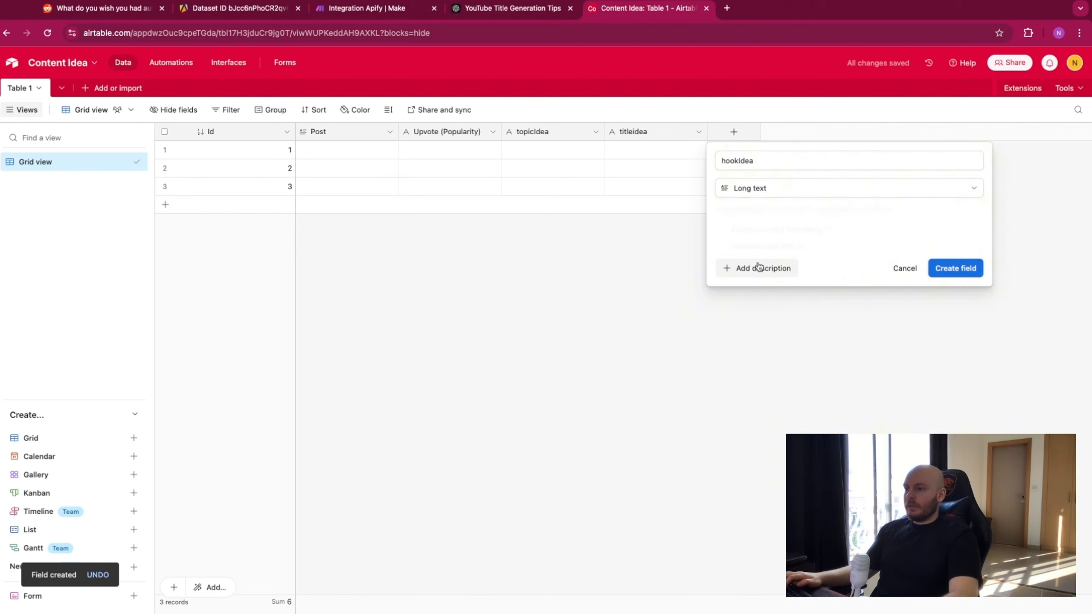
click(970, 272)
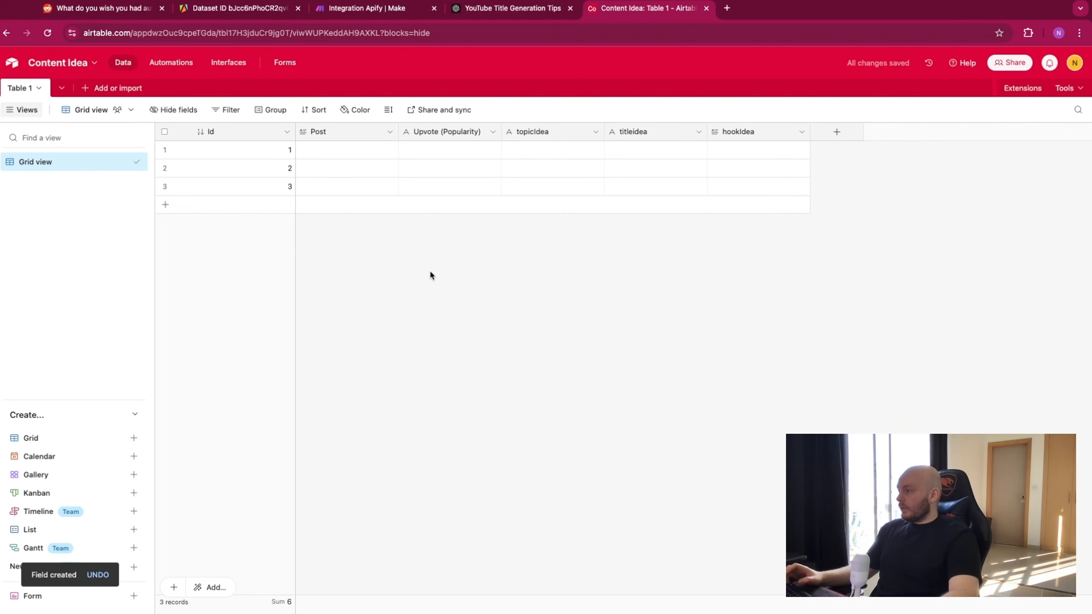
Switch to the Make scenario and add an Airtable Create a Record module after the Parse JSON module
click(366, 8)
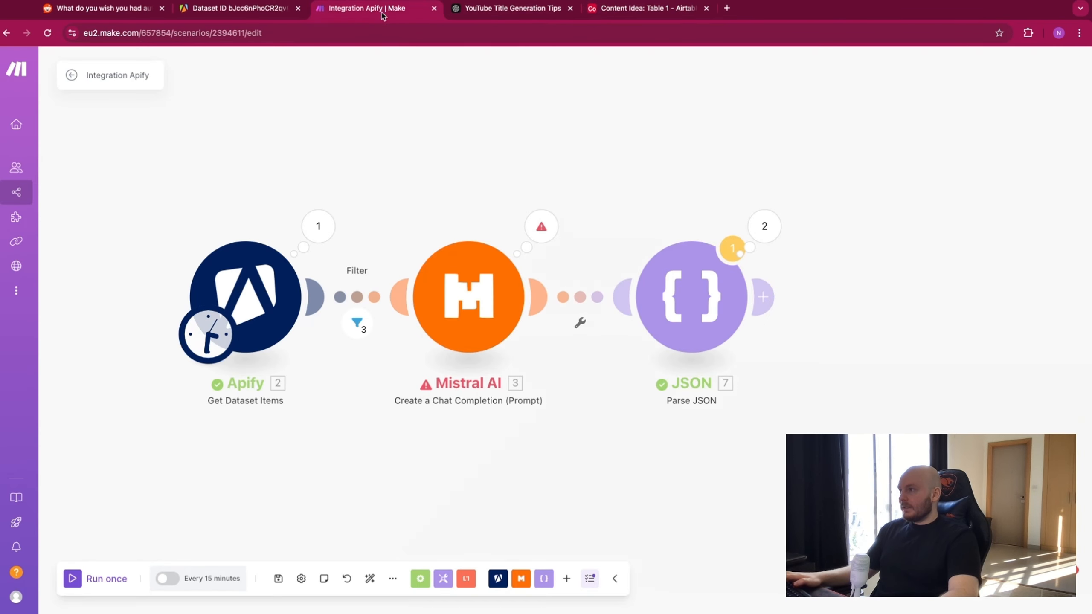
click(870, 289)
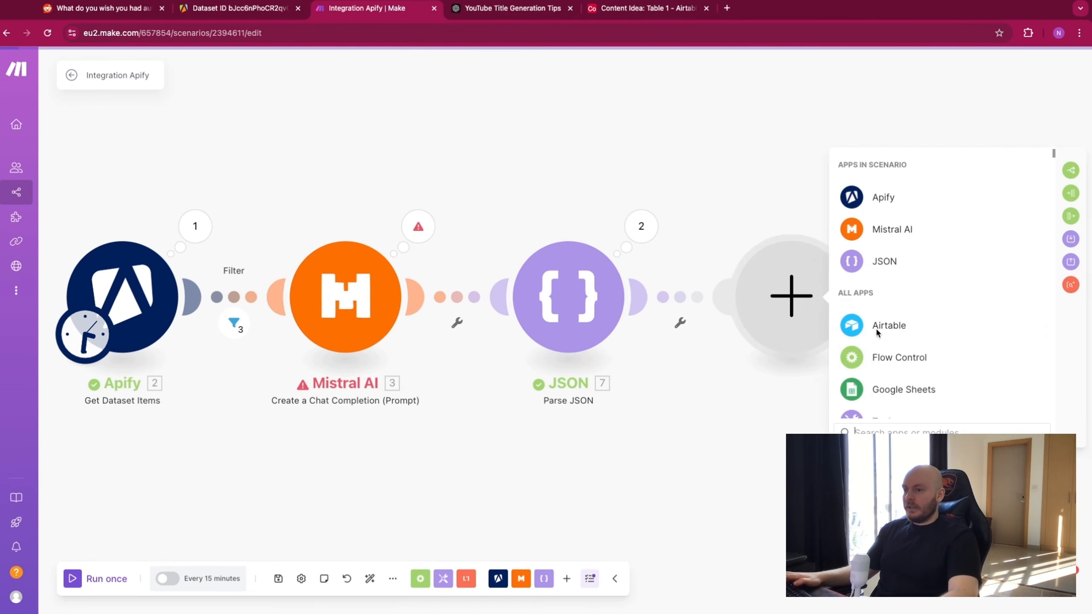
click(876, 327)
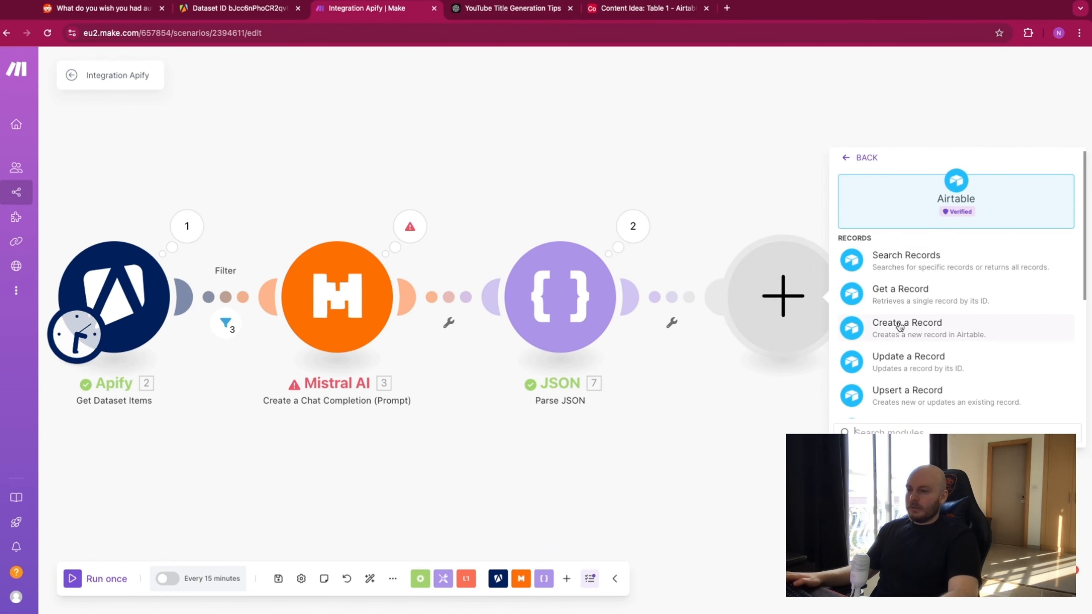
scroll(909, 327, down, 1)
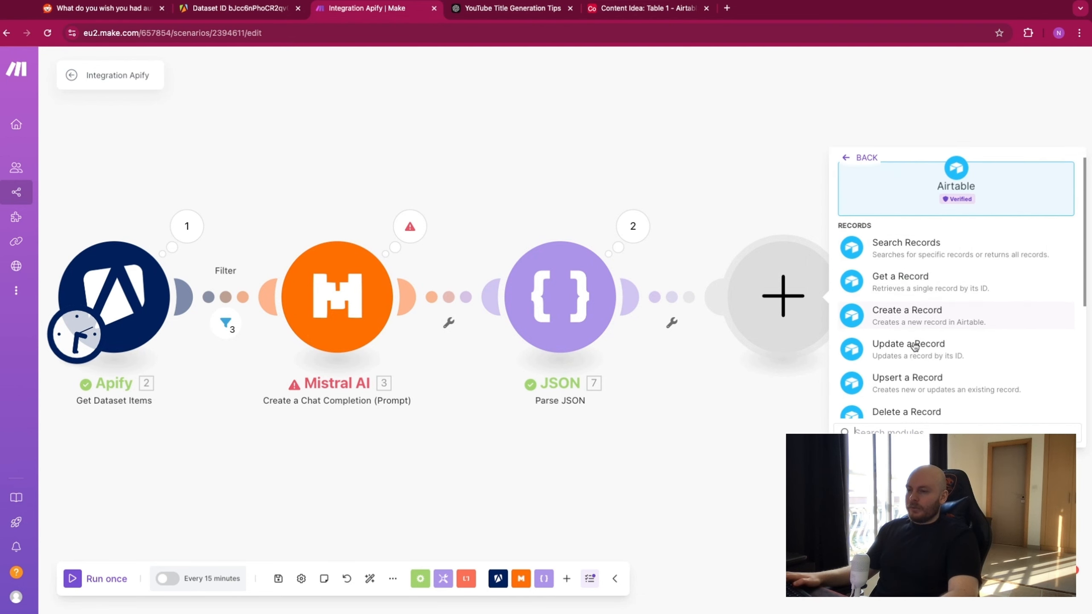
click(914, 322)
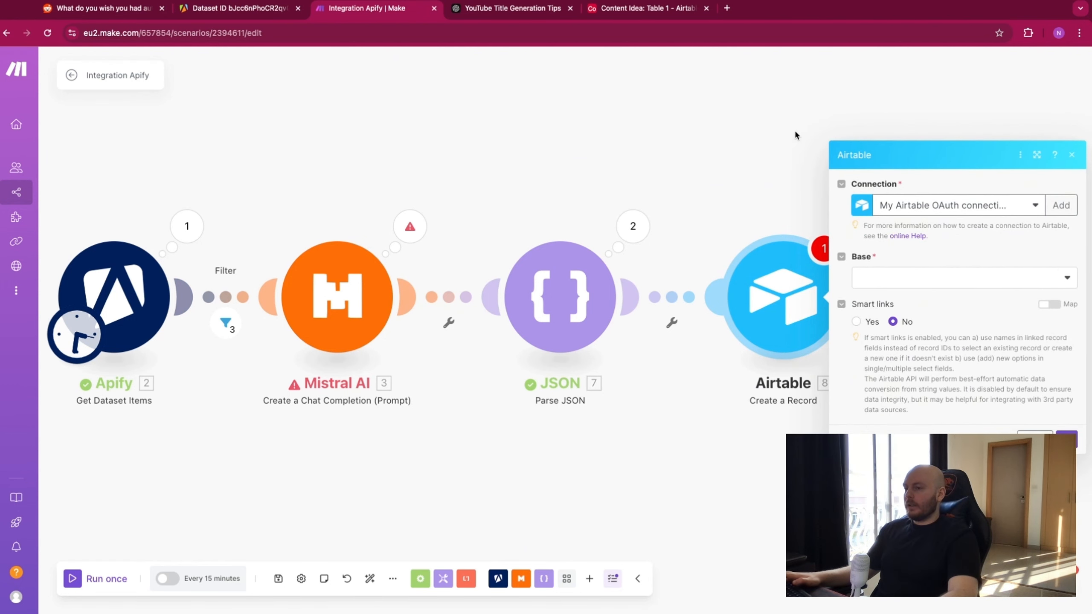
Set the Airtable module's base to Content Idea and its table to Table 1
click(866, 263)
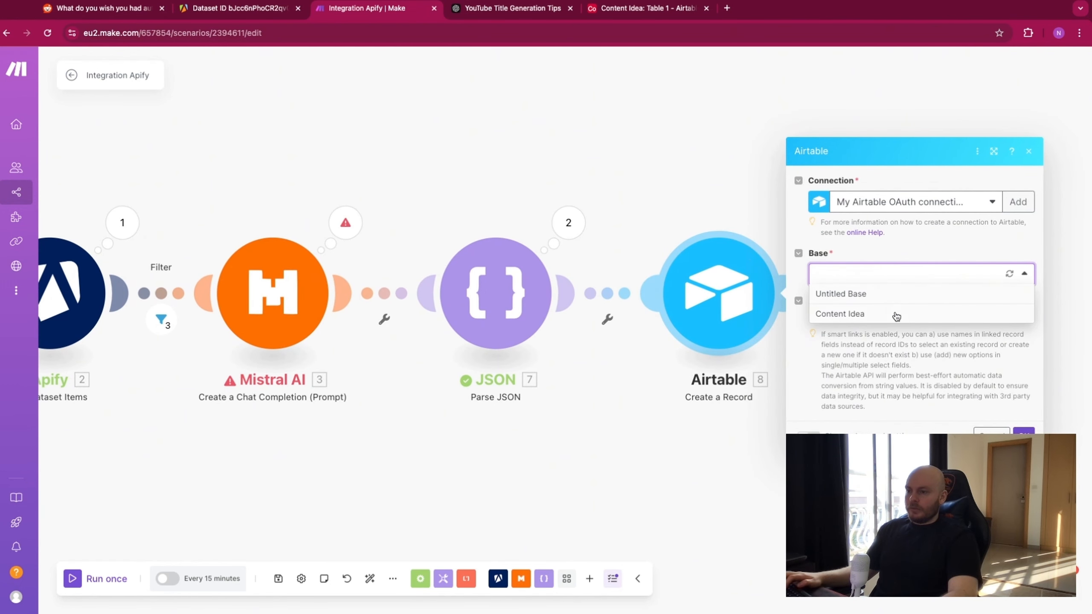
click(914, 315)
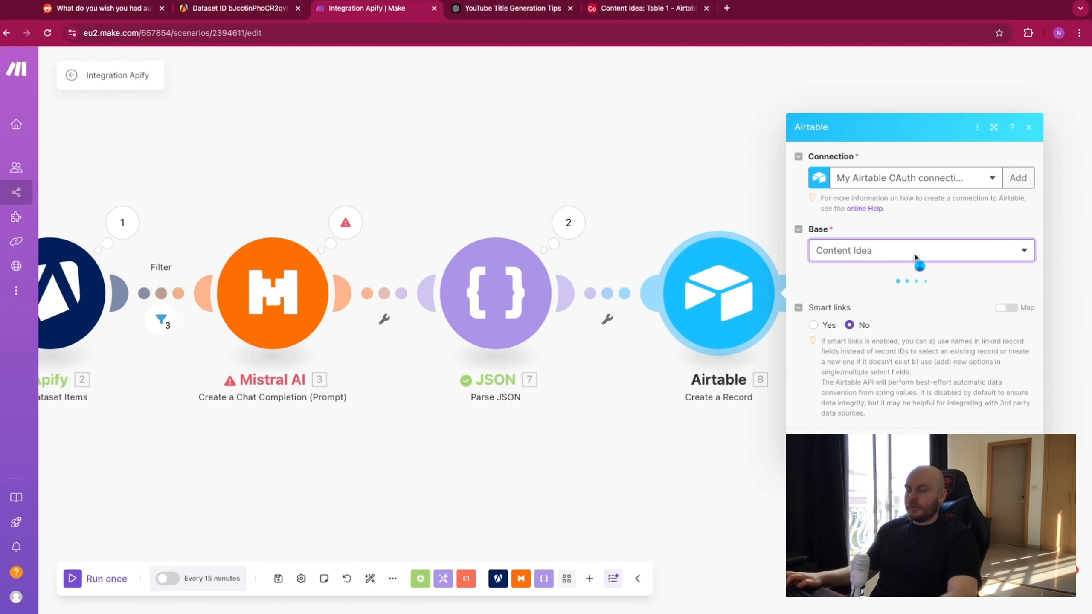
click(877, 298)
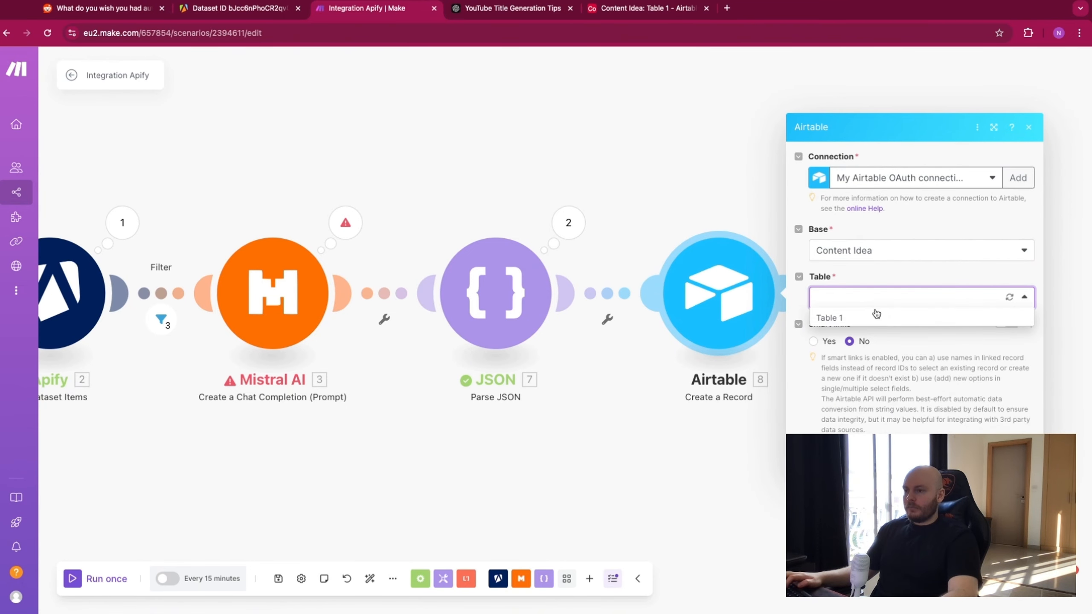
click(872, 319)
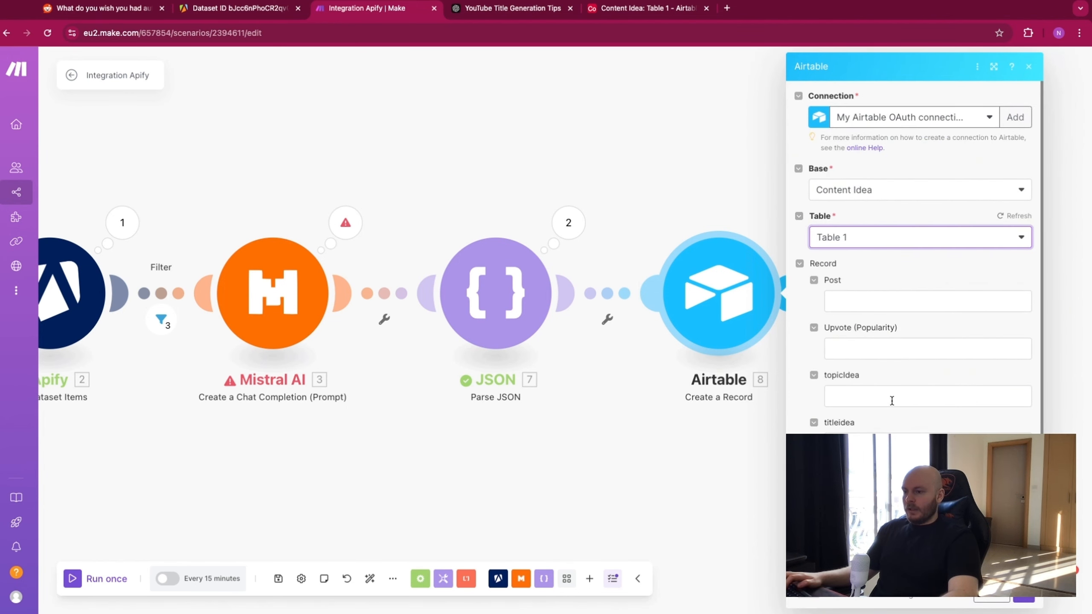
scroll(897, 389, down, 1)
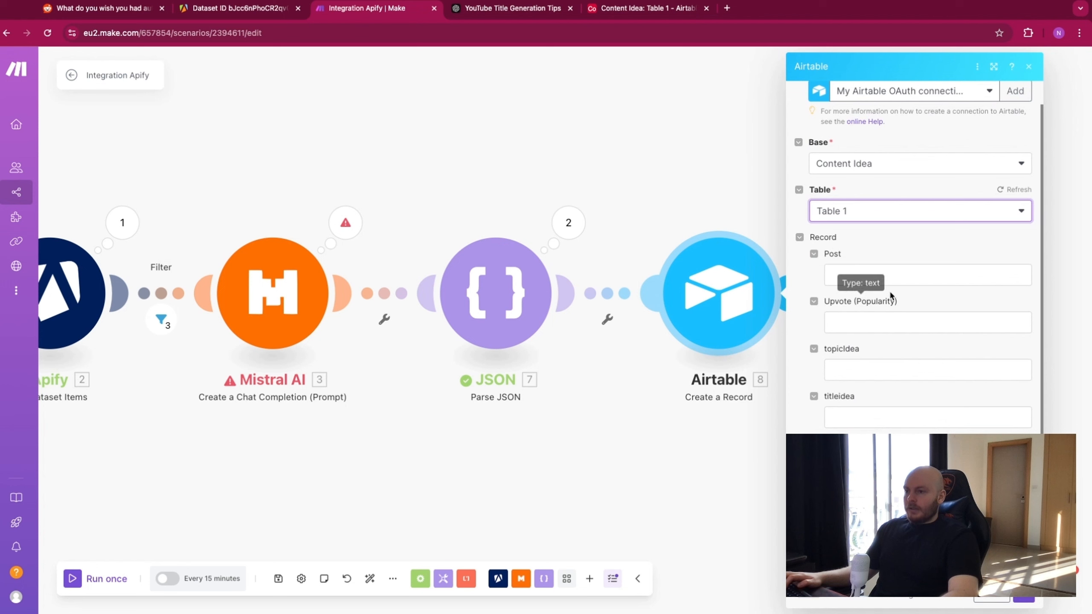
Map Apify's body value to the Post field and its upvotes value to the Upvote (Popularity) field
click(883, 278)
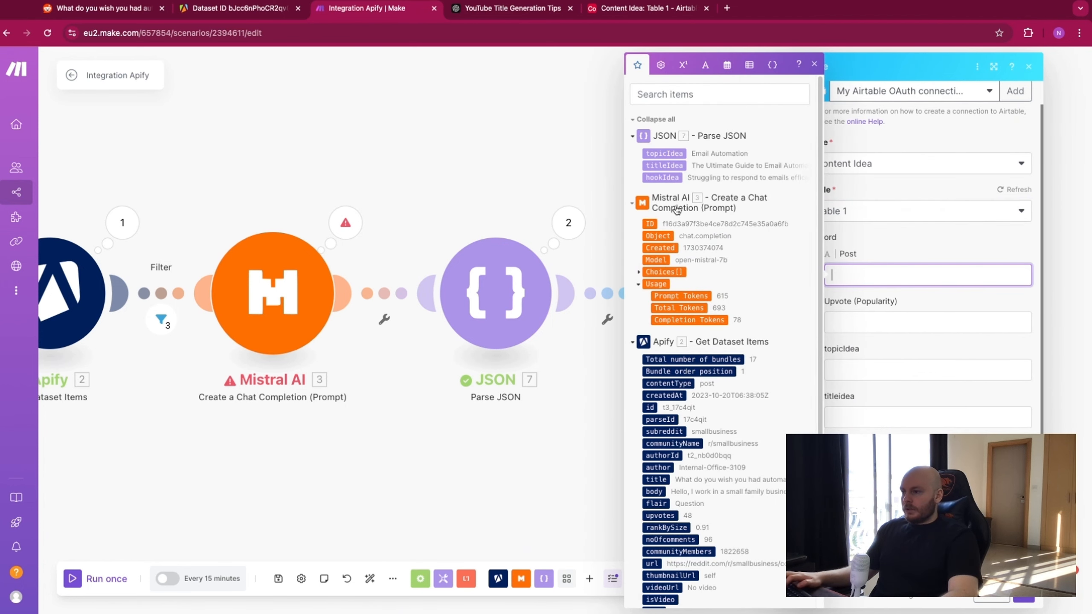
scroll(694, 324, down, 2)
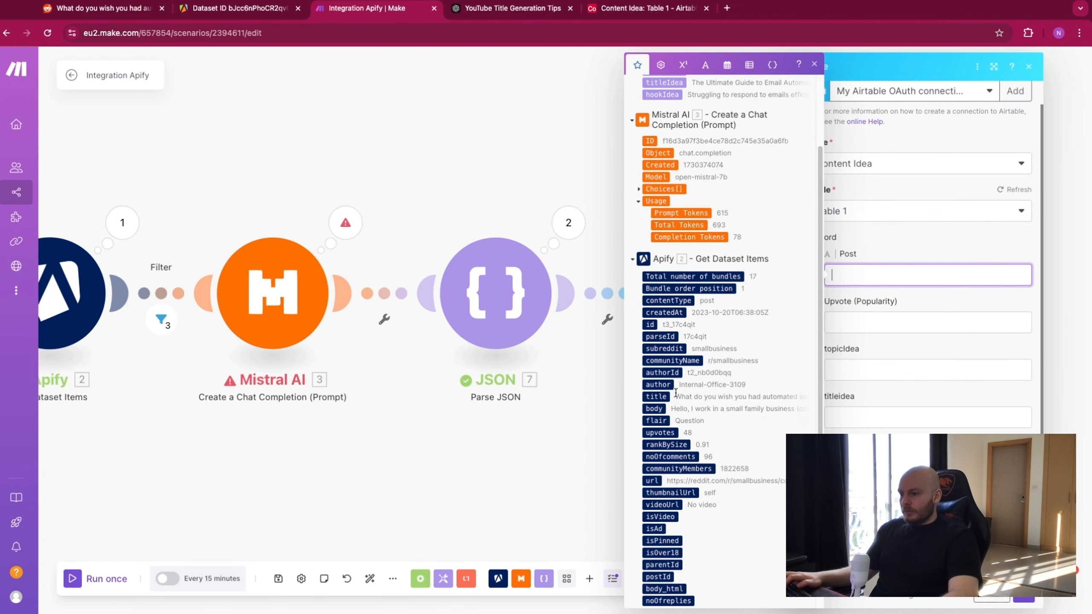
click(654, 408)
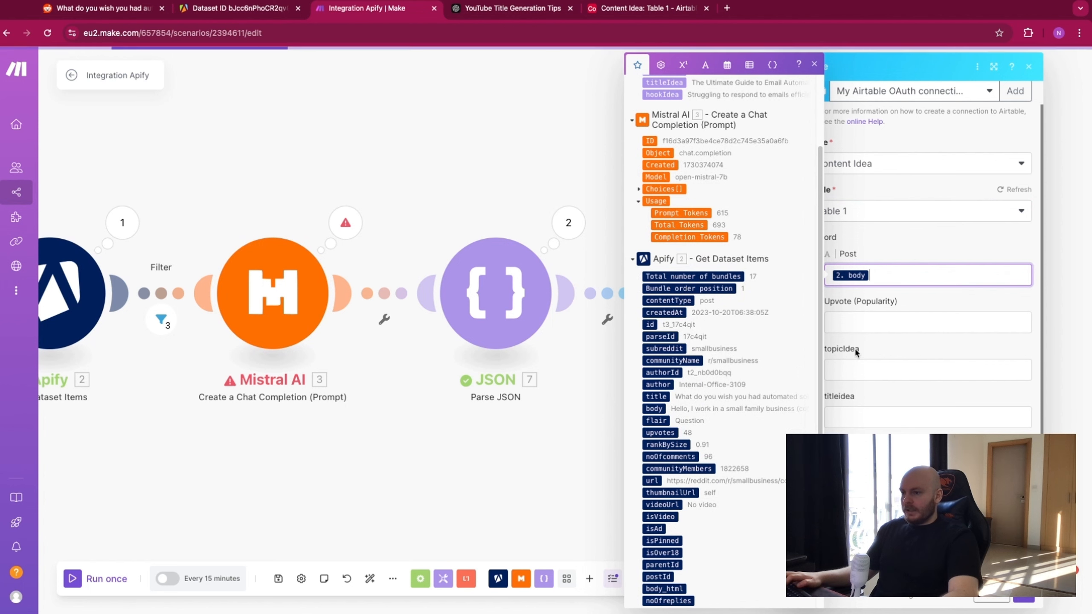
click(875, 324)
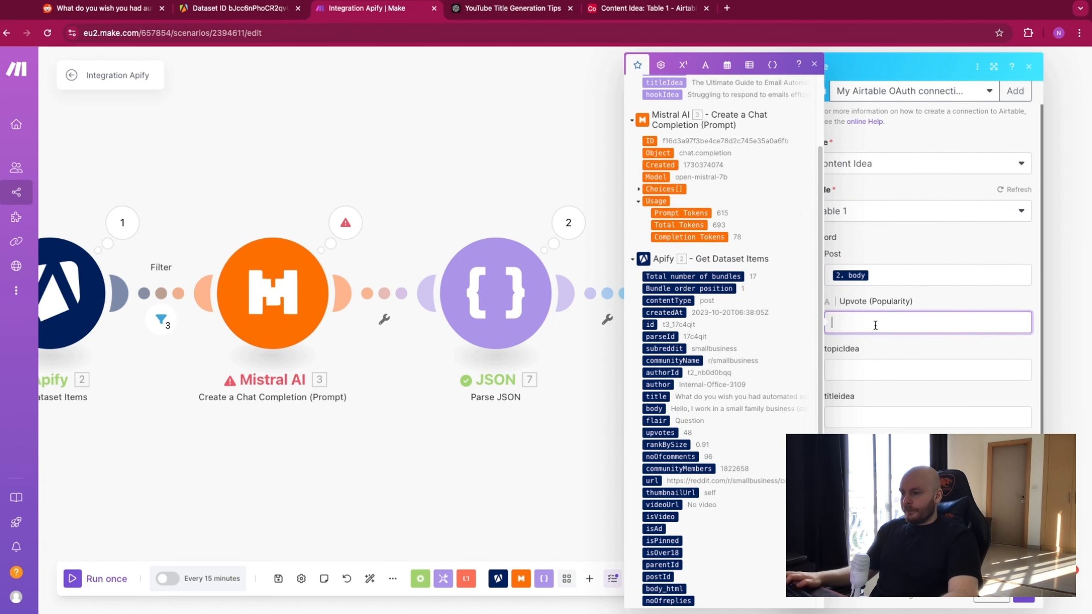
click(666, 432)
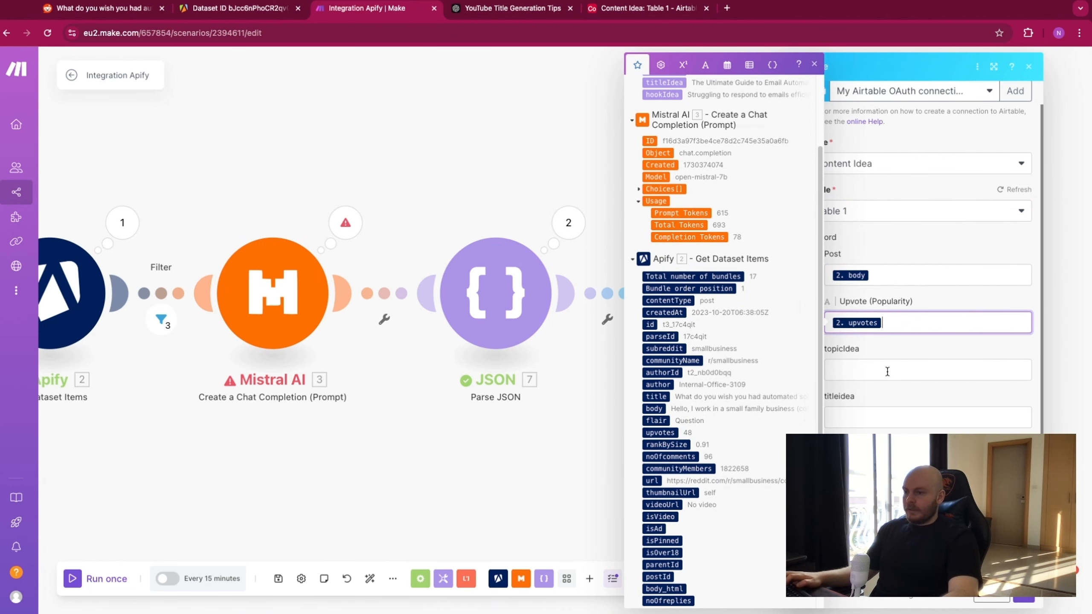
Map the Parse JSON values topicIdea, titleIdea and hookIdea to the matching Airtable record fields and save the module
click(885, 372)
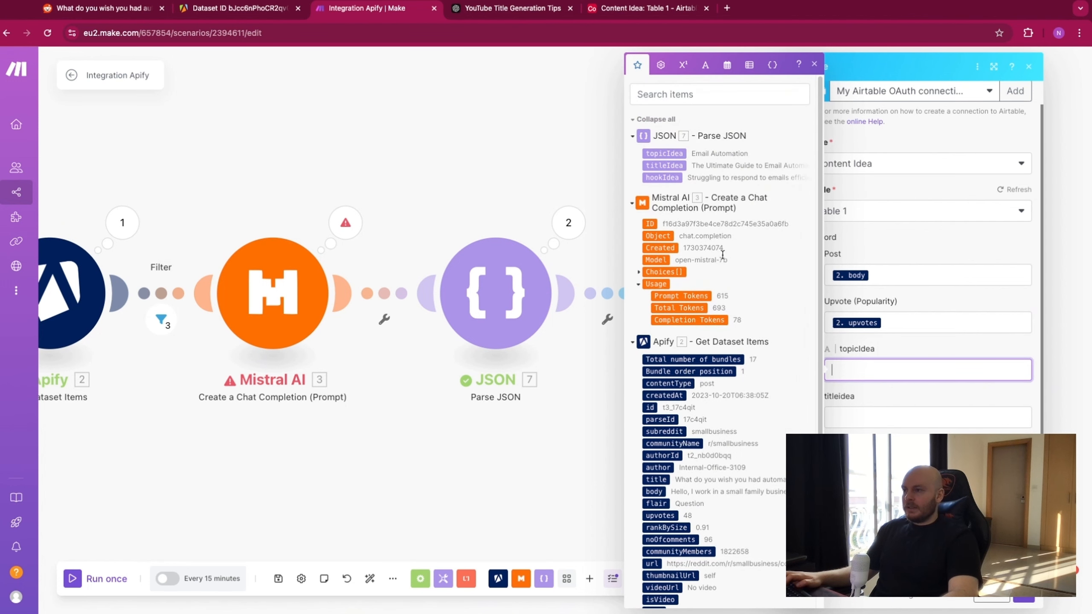
scroll(722, 255, down, 3)
scroll(722, 255, up, 3)
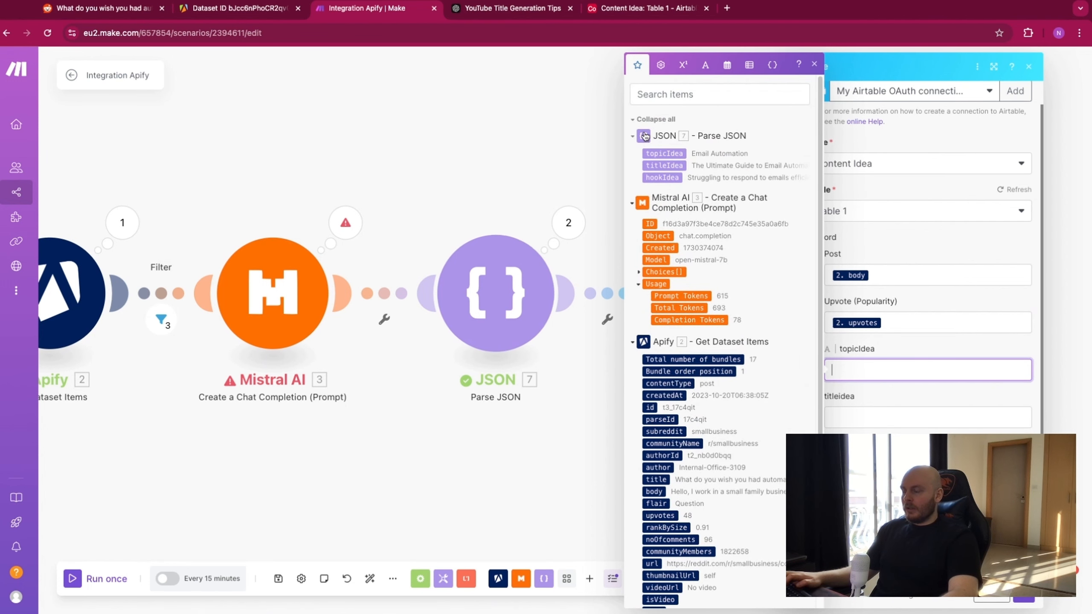
click(682, 157)
key(Tab)
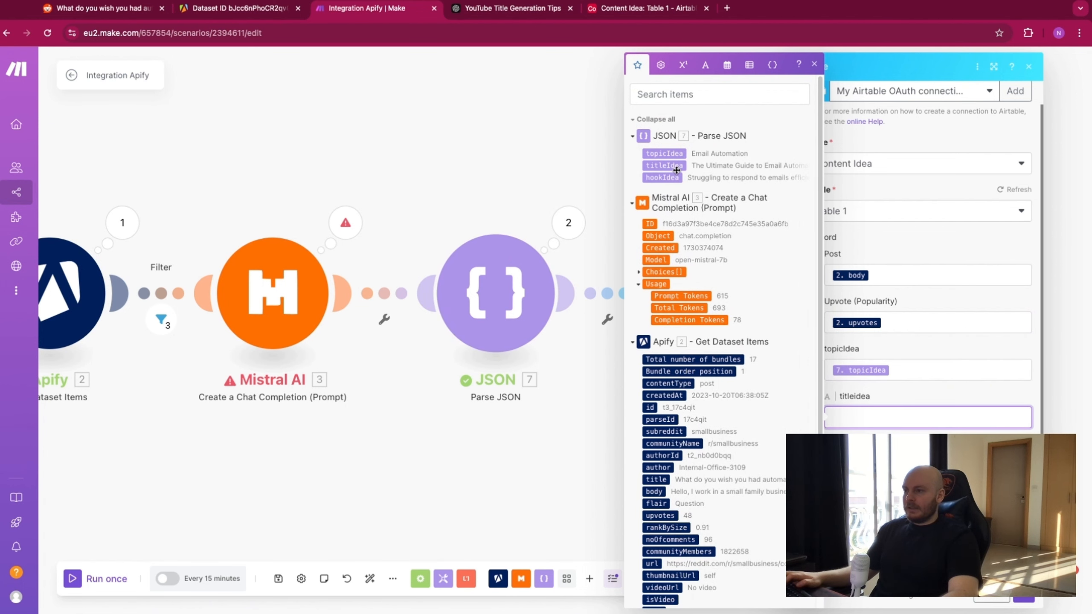
click(664, 165)
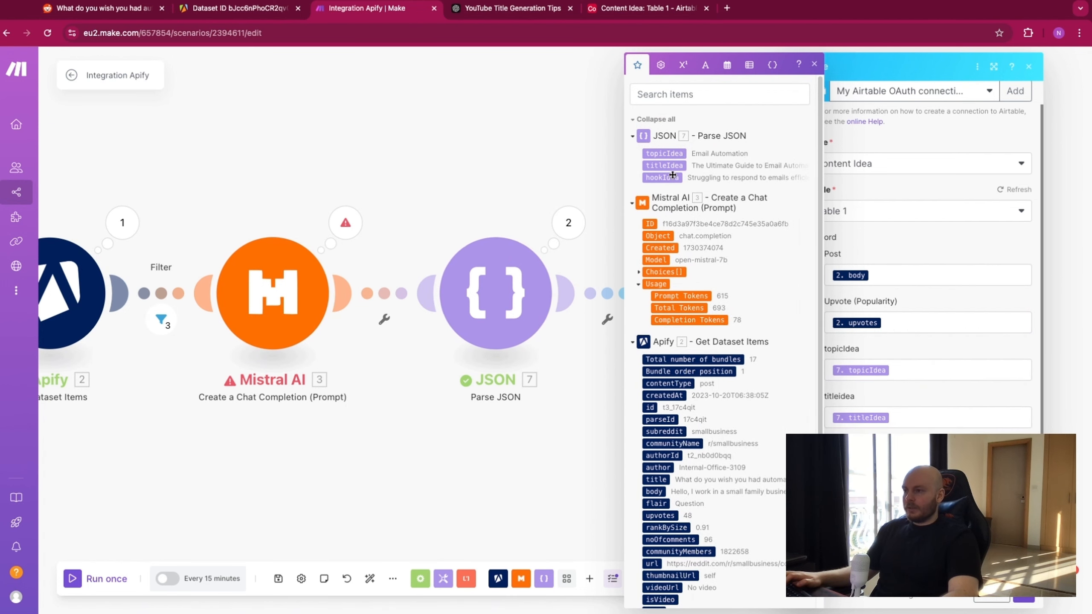
click(1005, 601)
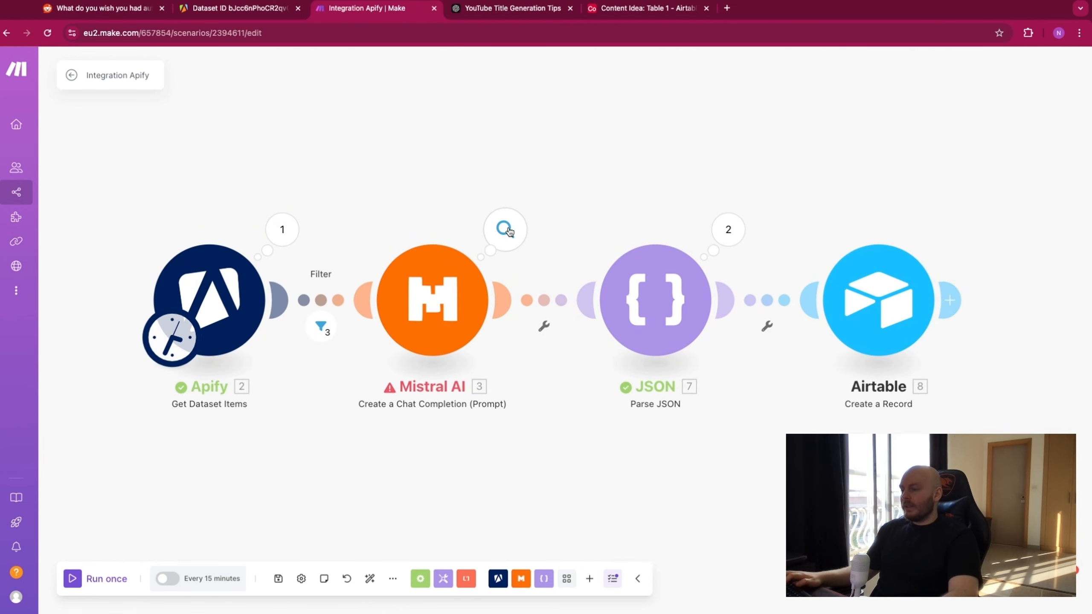
Add a Tools Sleep module after the Airtable module with a delay of 2 seconds
click(950, 301)
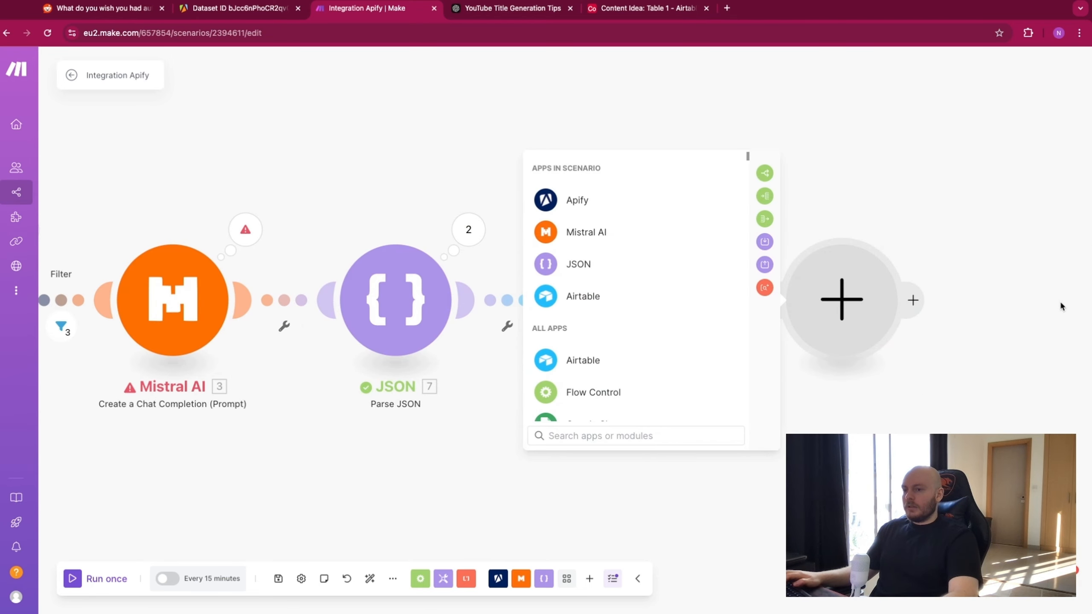
text(Slack)
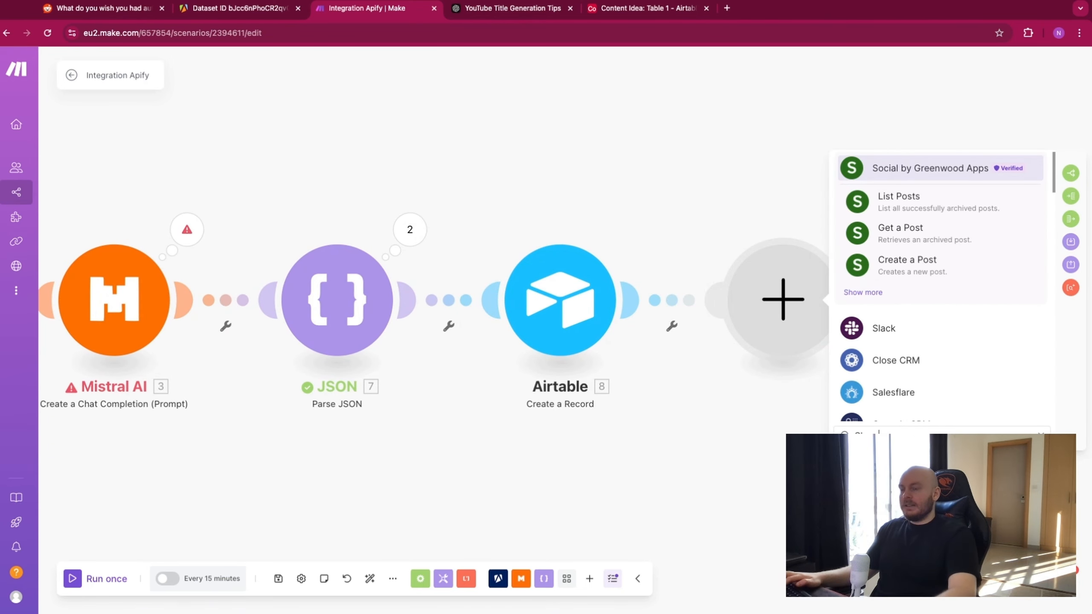
click(971, 199)
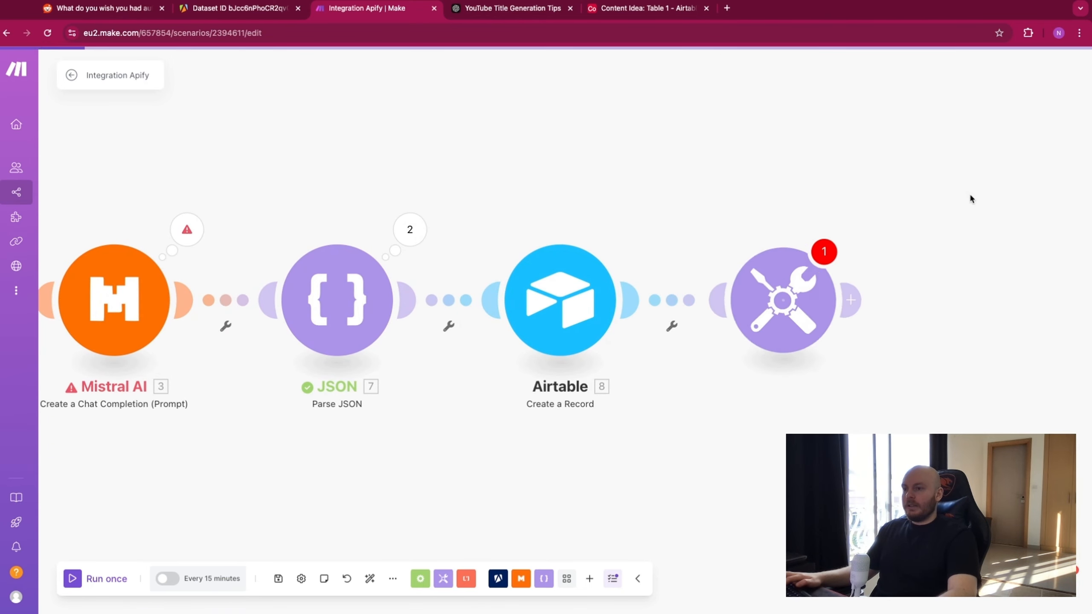
click(879, 290)
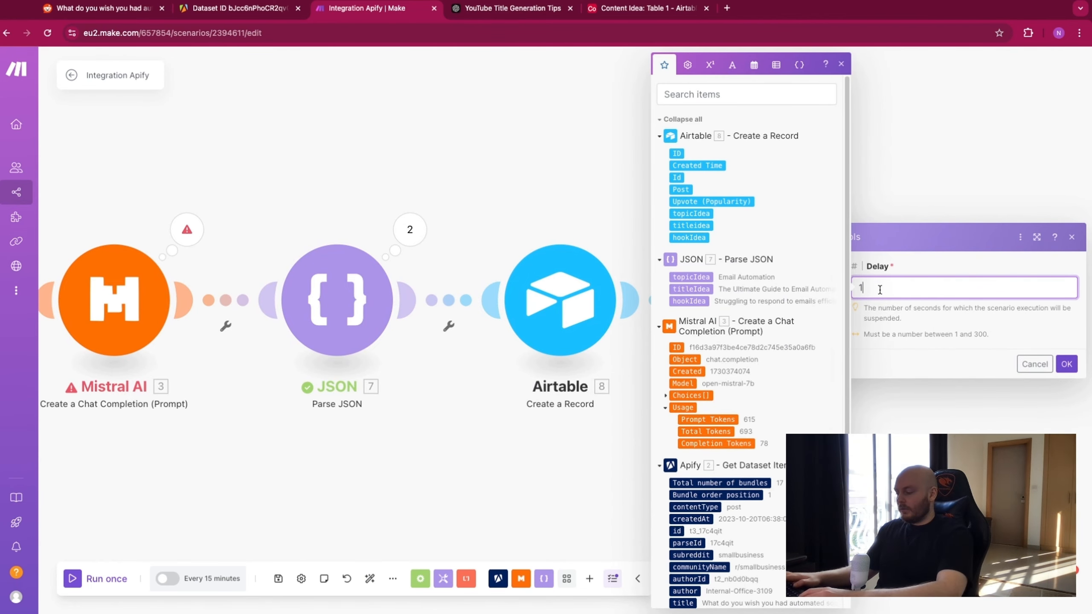
key(BackSpace)
text(2)
click(1066, 364)
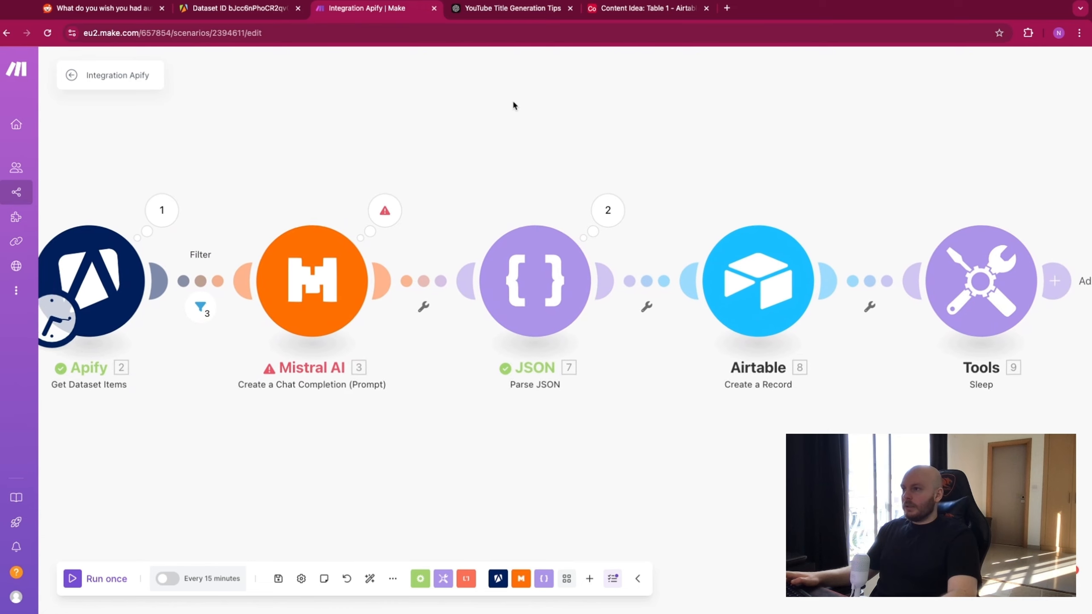
Switch to the Content Idea base in Airtable and delete all existing records from Table 1
drag(640, 8, 512, 7)
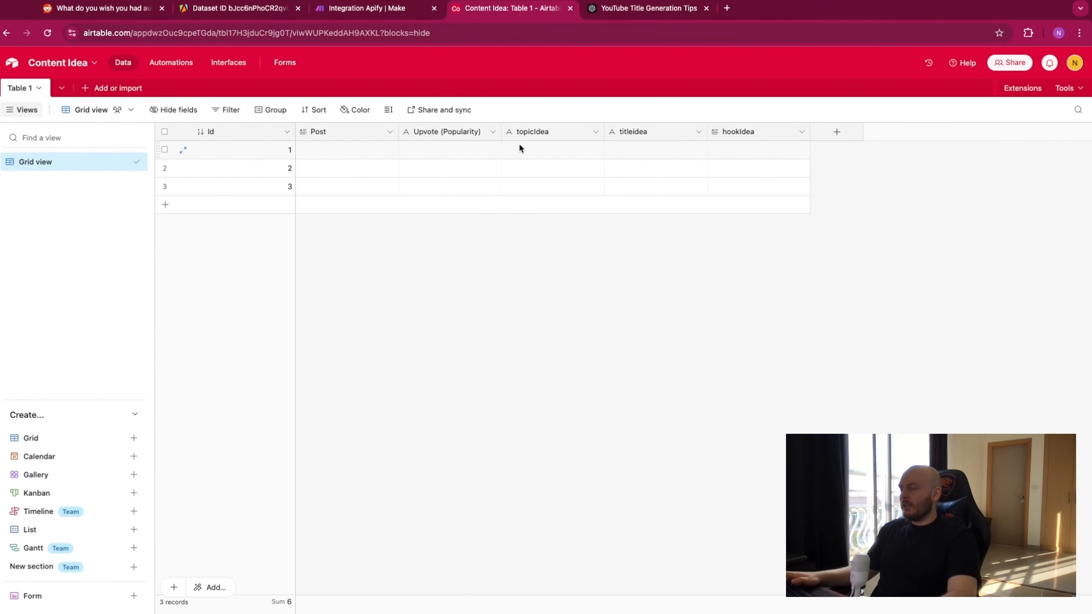
click(164, 132)
right_click(188, 155)
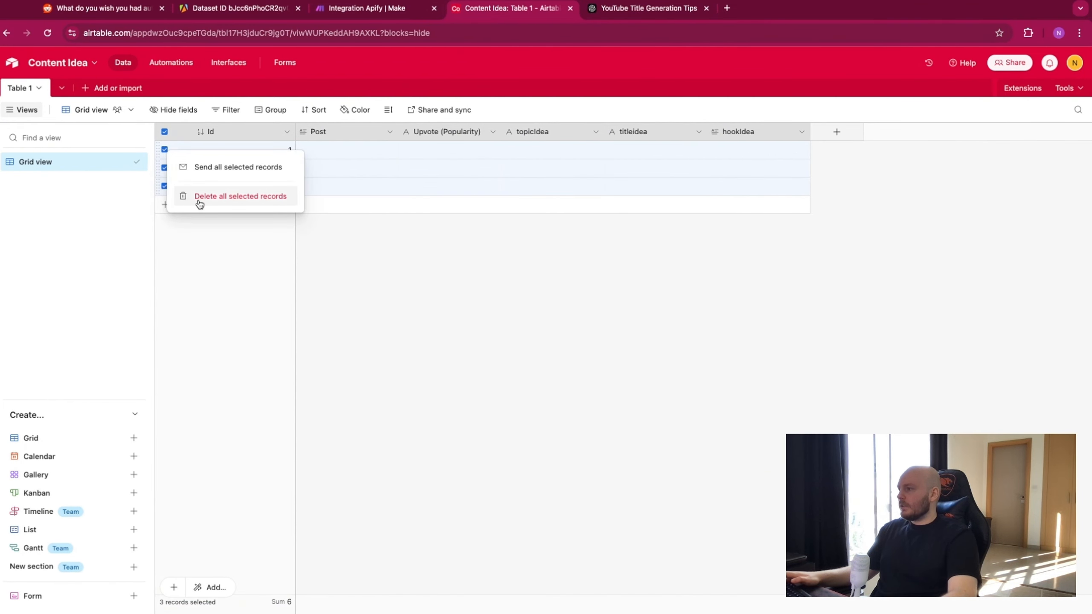
click(271, 196)
Return to the Make scenario, run it once, and stop the run after several records have been processed
click(366, 8)
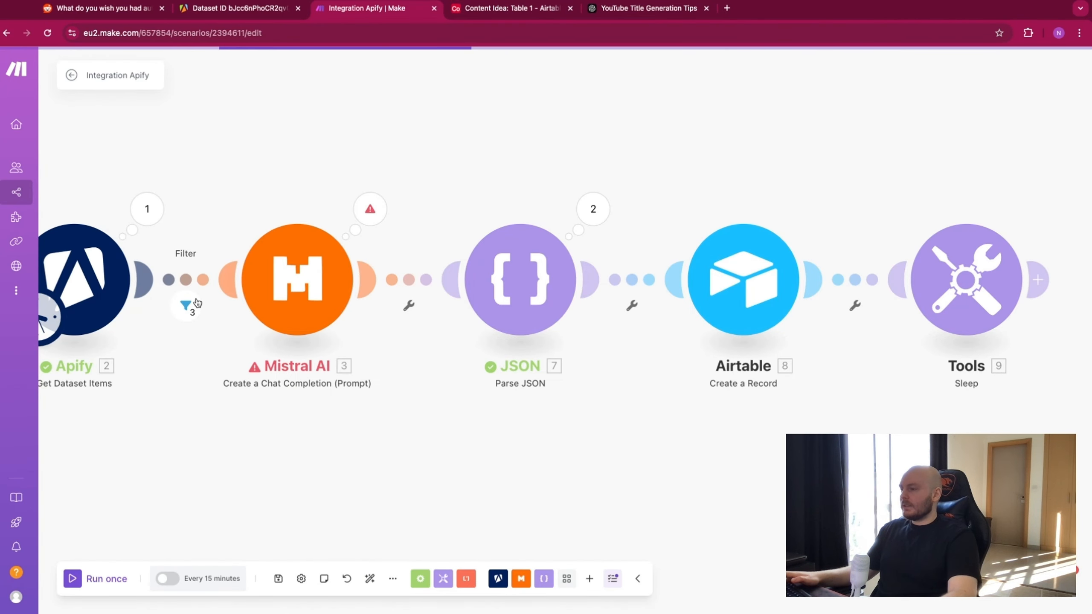
click(73, 578)
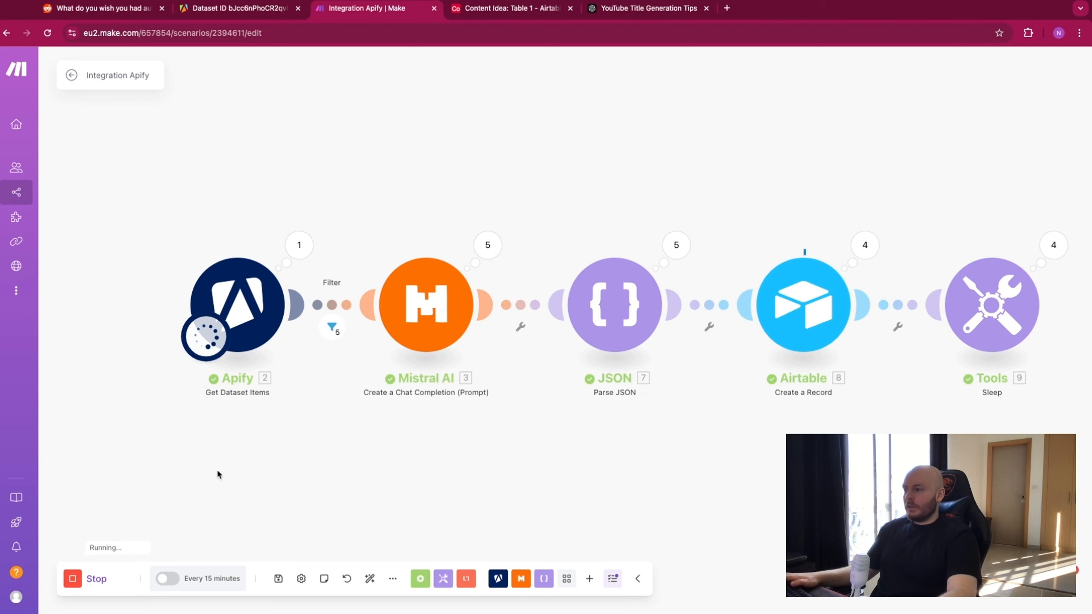
click(73, 579)
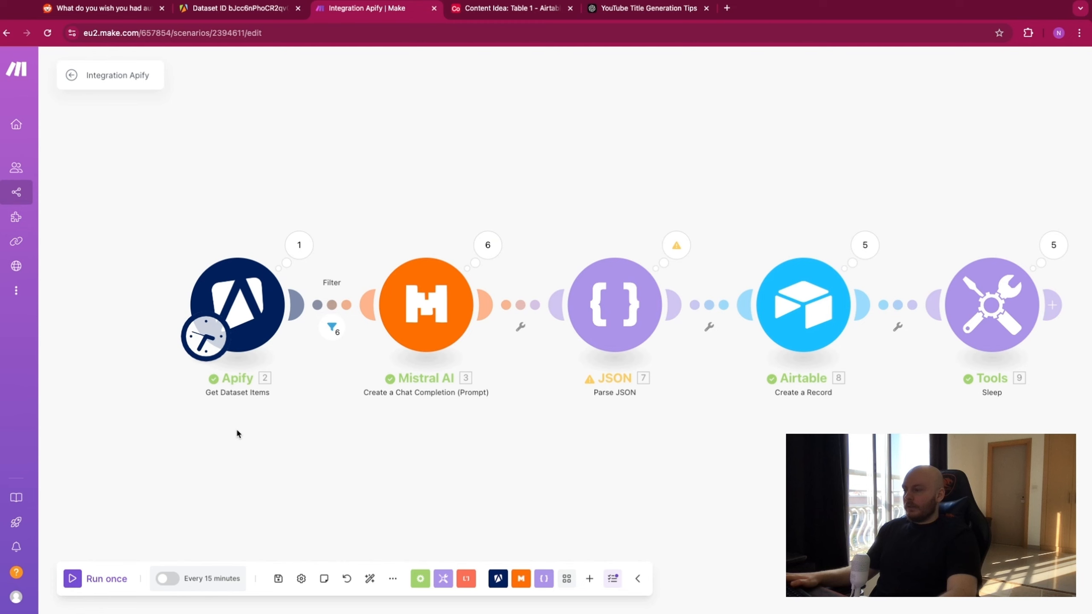
Inspect how the filter between Apify and Mistral AI evaluated the contentType and author conditions for each bundle
drag(737, 167, 706, 169)
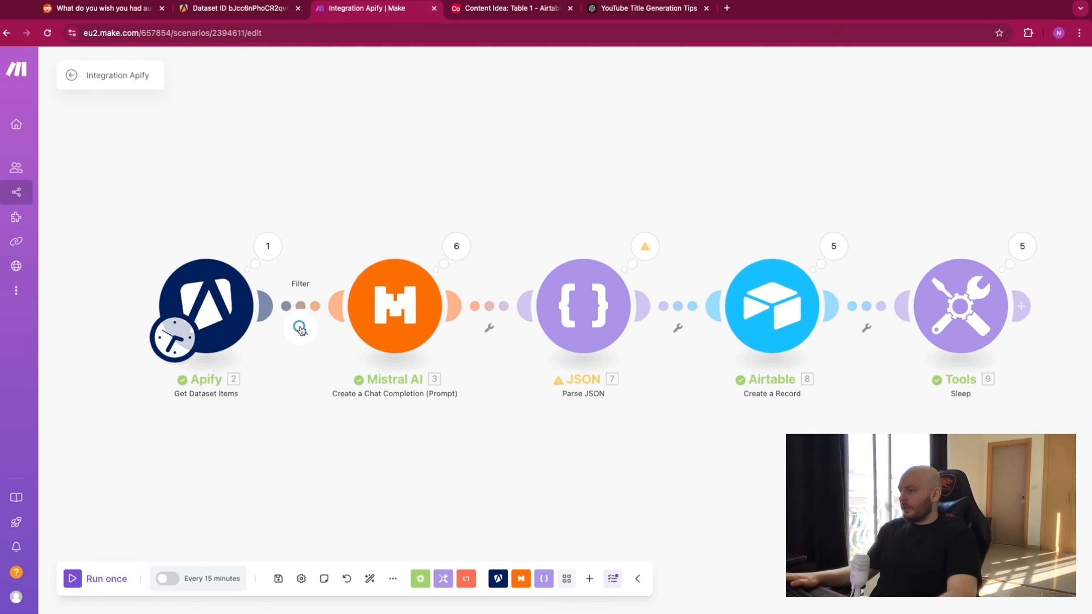
click(299, 327)
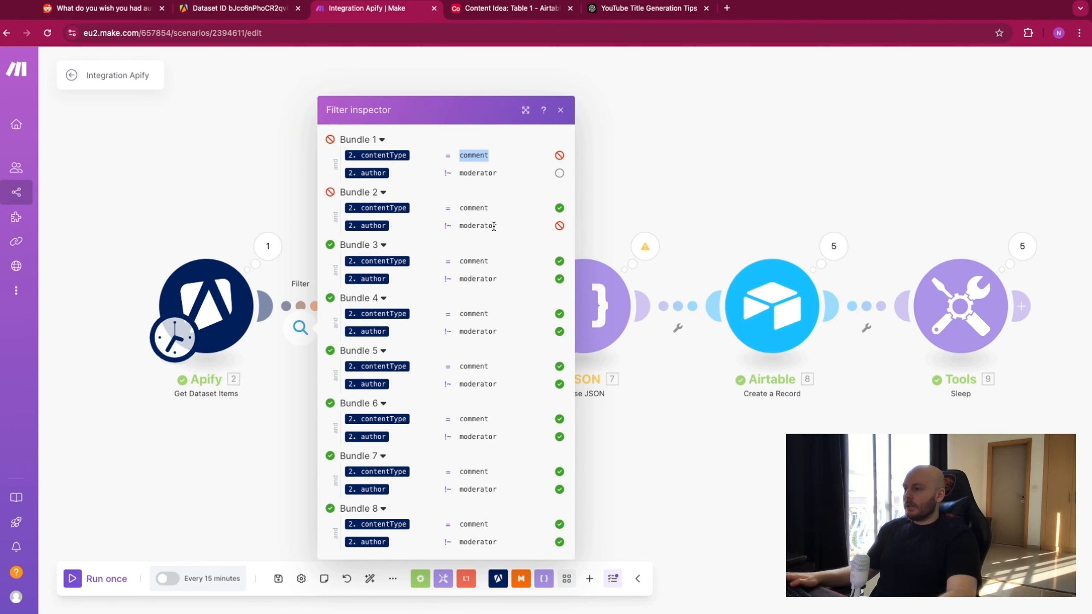
drag(498, 225, 461, 225)
click(544, 227)
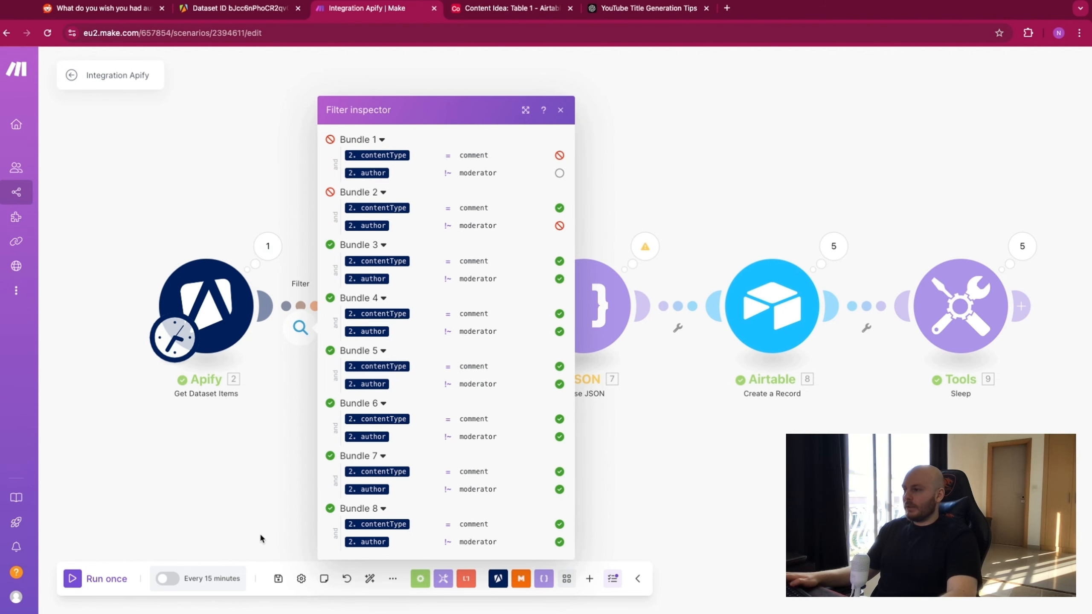
click(657, 94)
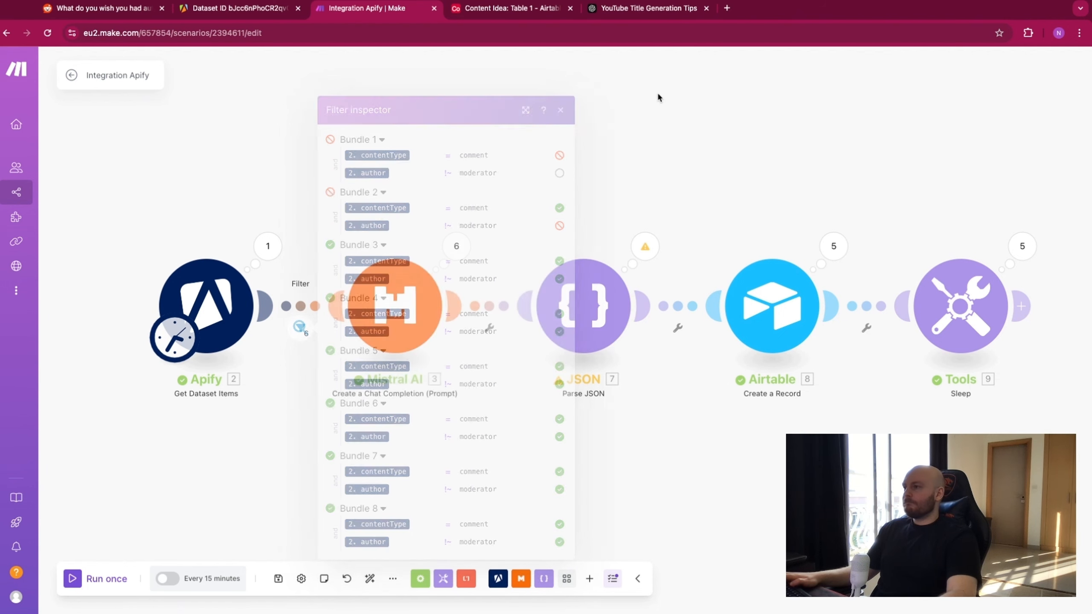
Switch to the Content Idea base in Airtable and sort Table 1 by Upvote (Popularity) from Z to A
click(528, 12)
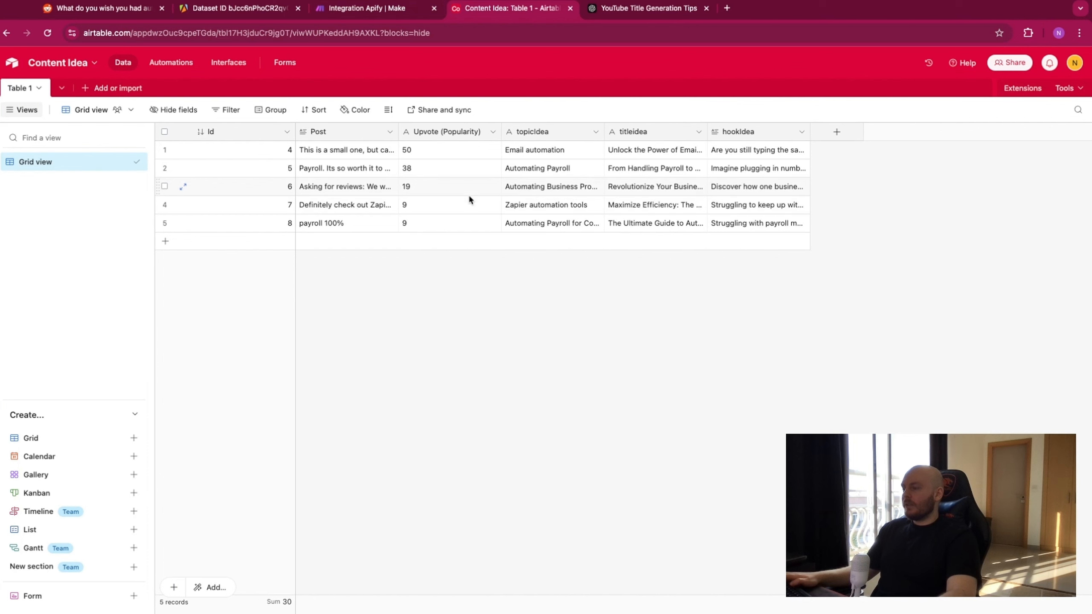
click(449, 132)
right_click(453, 134)
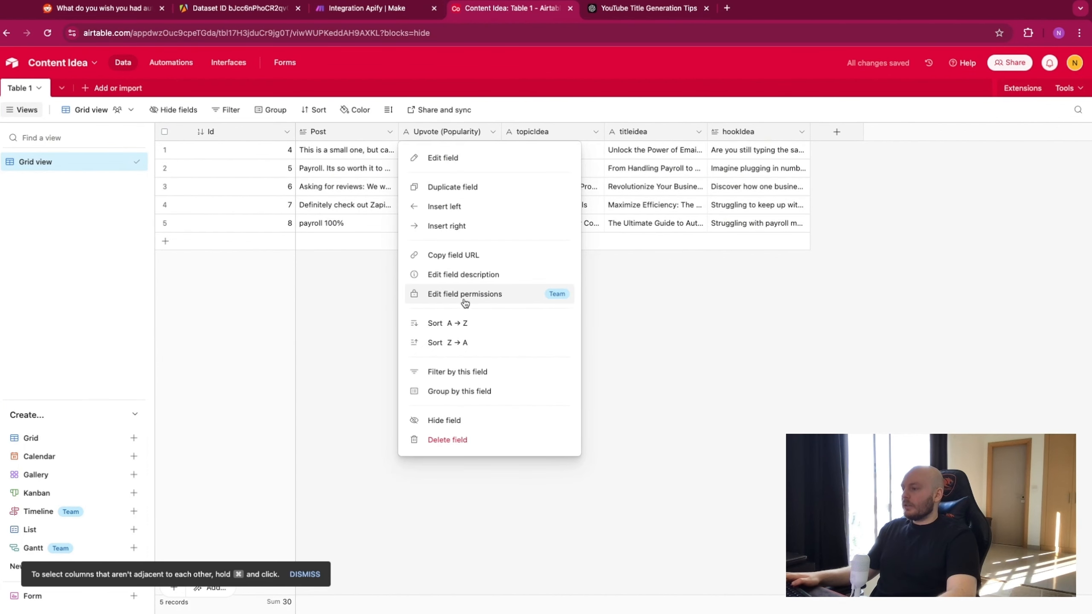
click(447, 342)
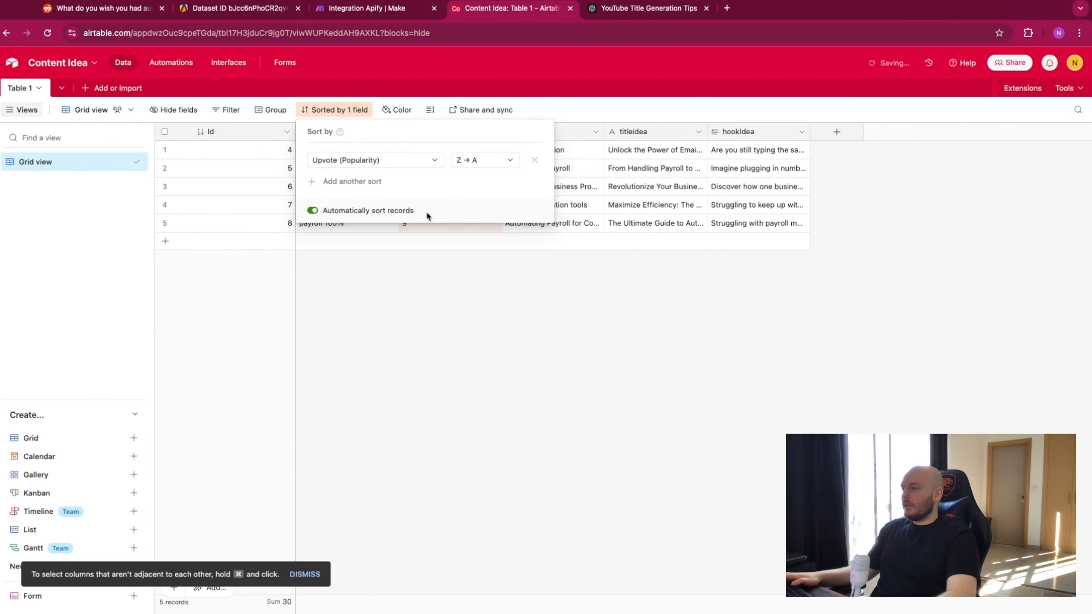
key(Escape)
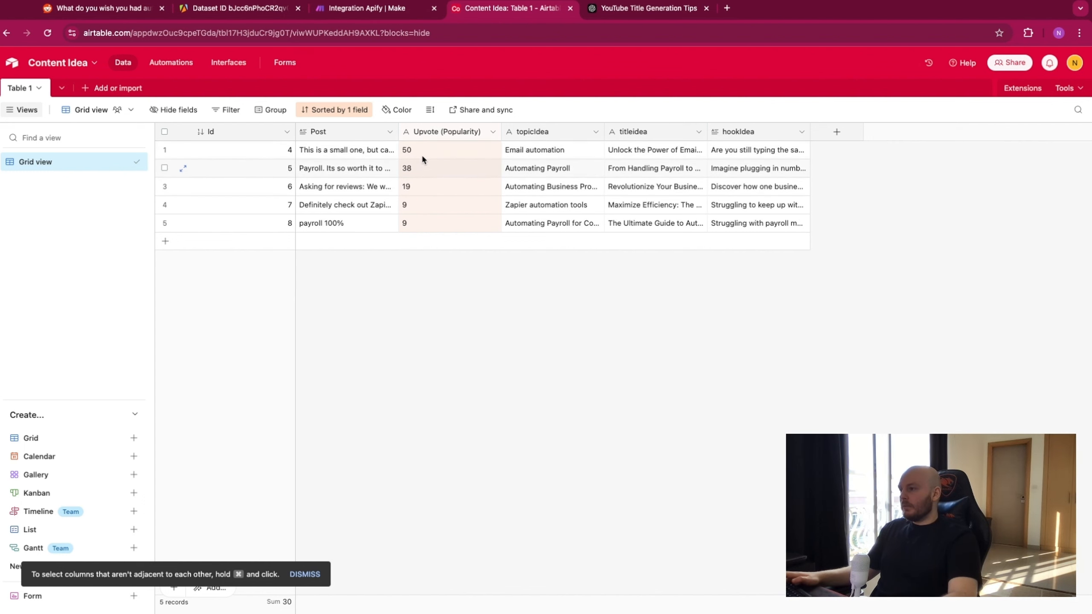
Resize the Post, titleidea and hookIdea columns of Table 1 to show more of the text of each idea
mouse_move(398, 133)
mouse_down()
mouse_move(514, 136)
mouse_move(414, 144)
mouse_up()
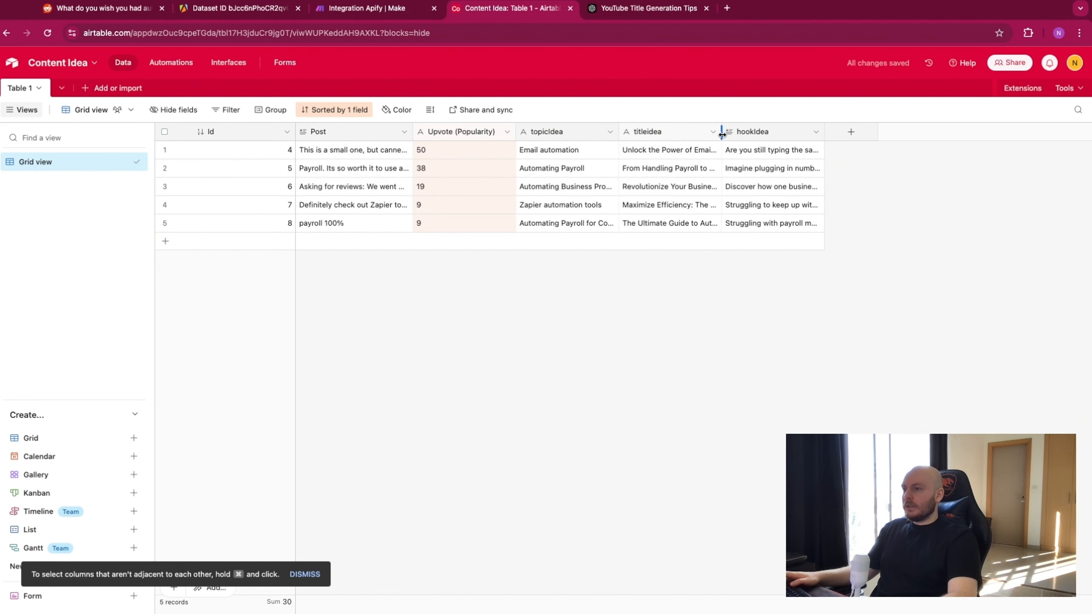
drag(721, 132, 970, 124)
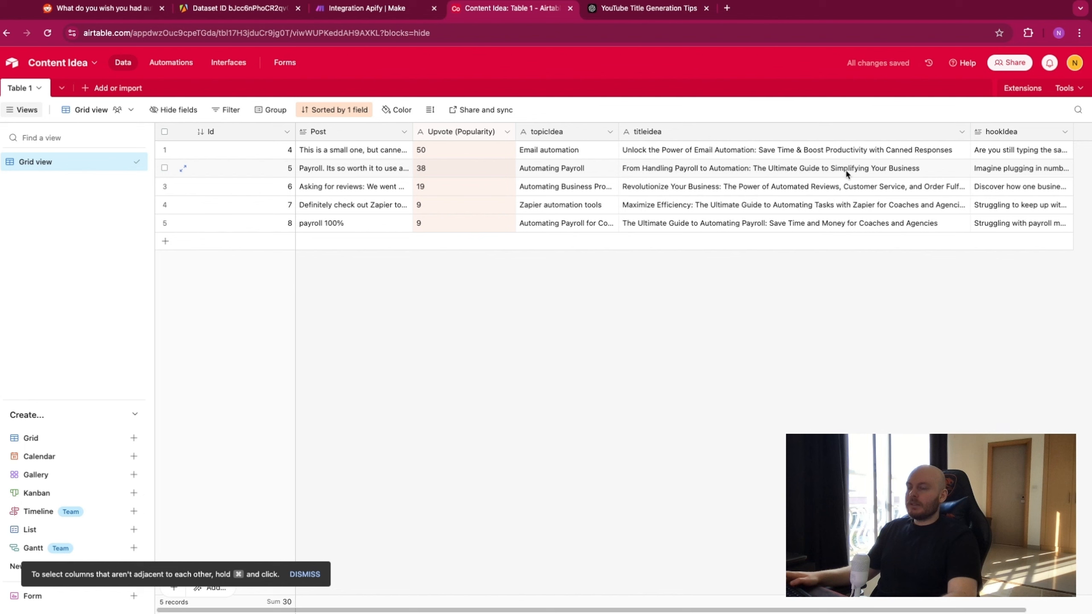
drag(966, 132, 951, 132)
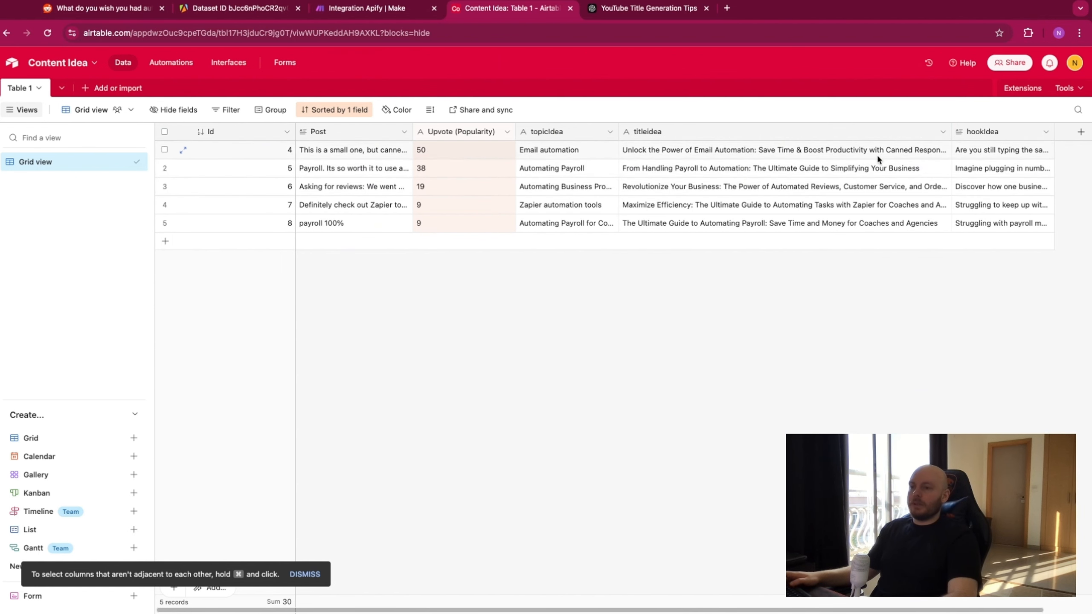
drag(1047, 134, 1090, 134)
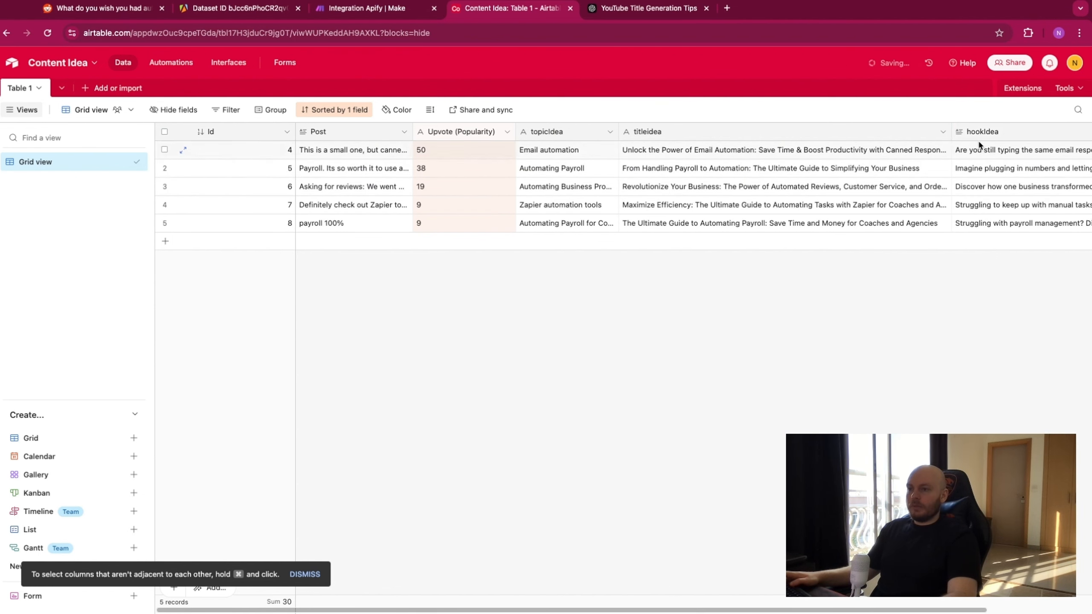
drag(951, 133, 657, 133)
drag(823, 133, 1089, 133)
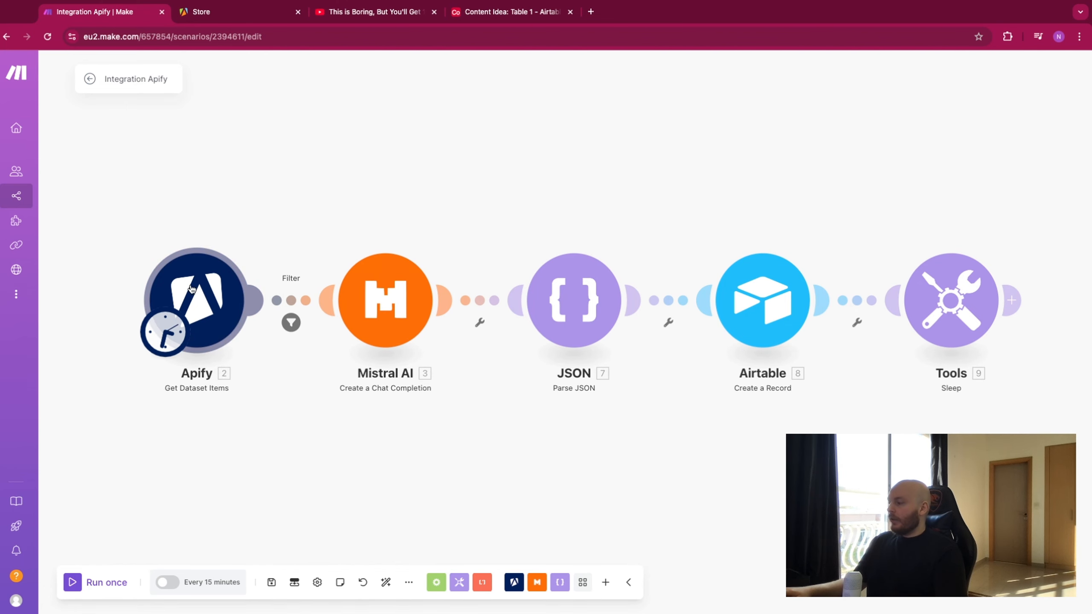
Switch to the Apify Store, search for "youtube video comment", and open the Youtube Comments Scraper published by streamers
click(223, 13)
click(550, 120)
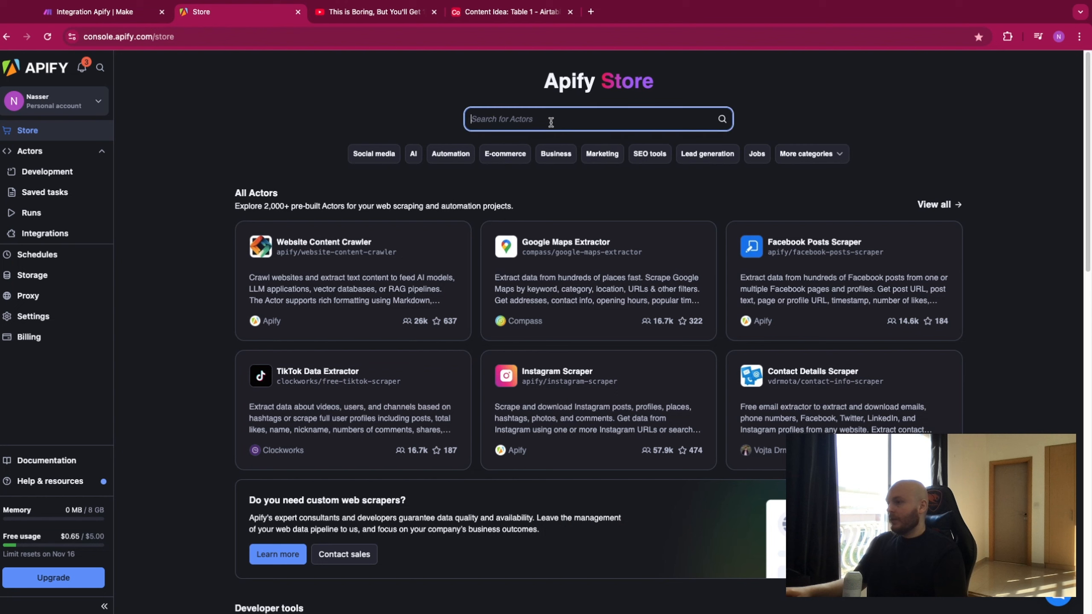
text(yout)
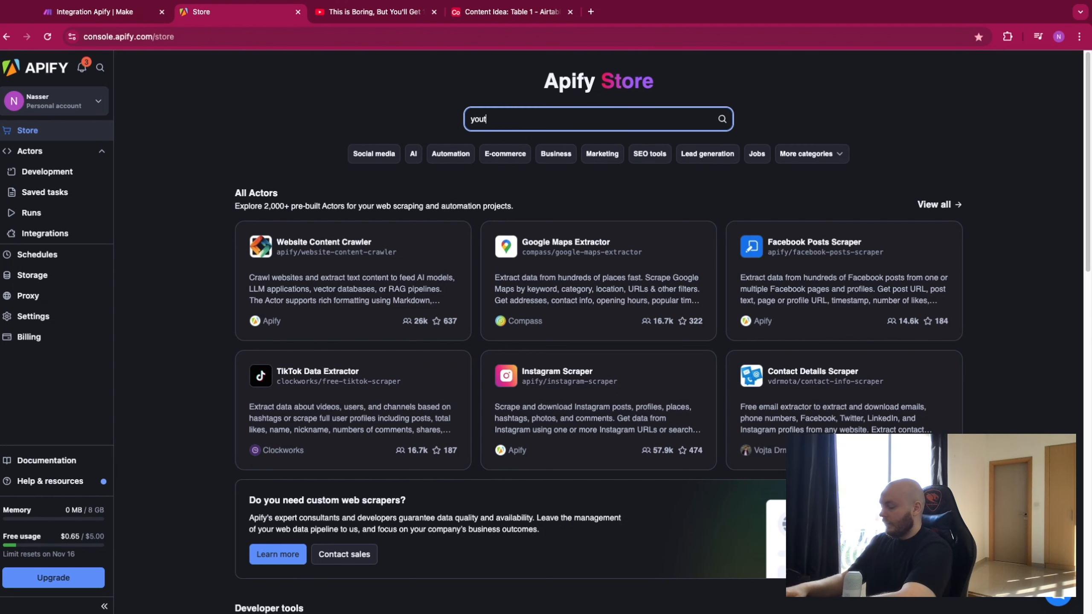
text(ube video )
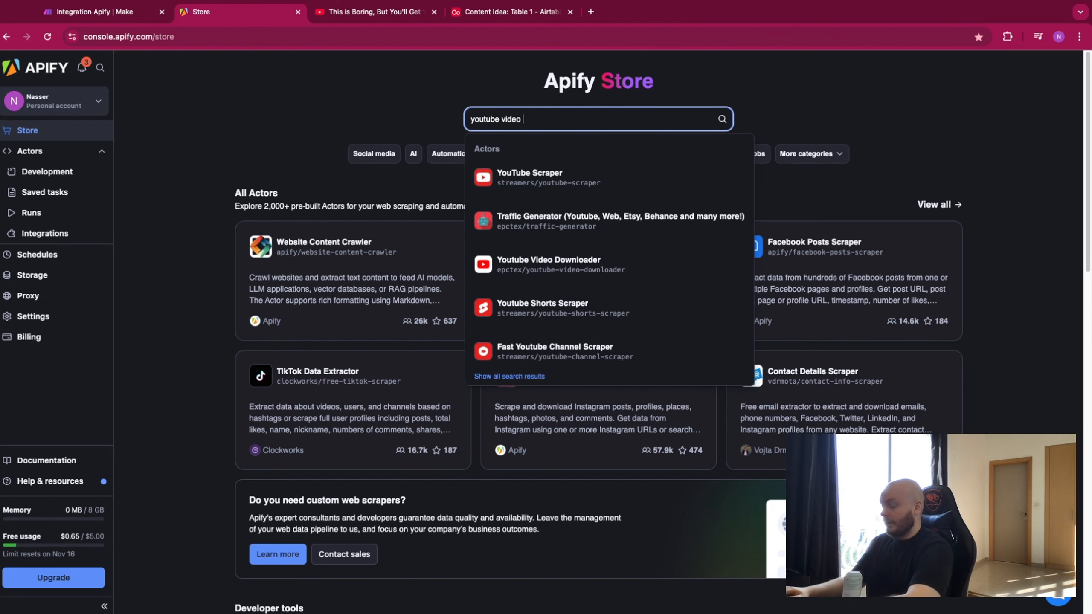
text(comment)
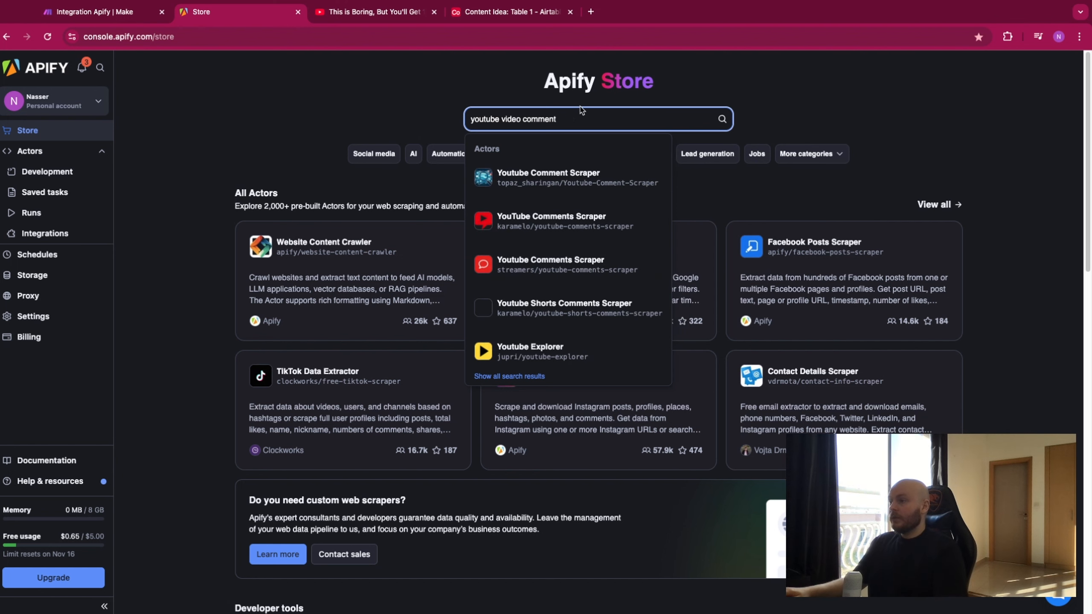
click(555, 260)
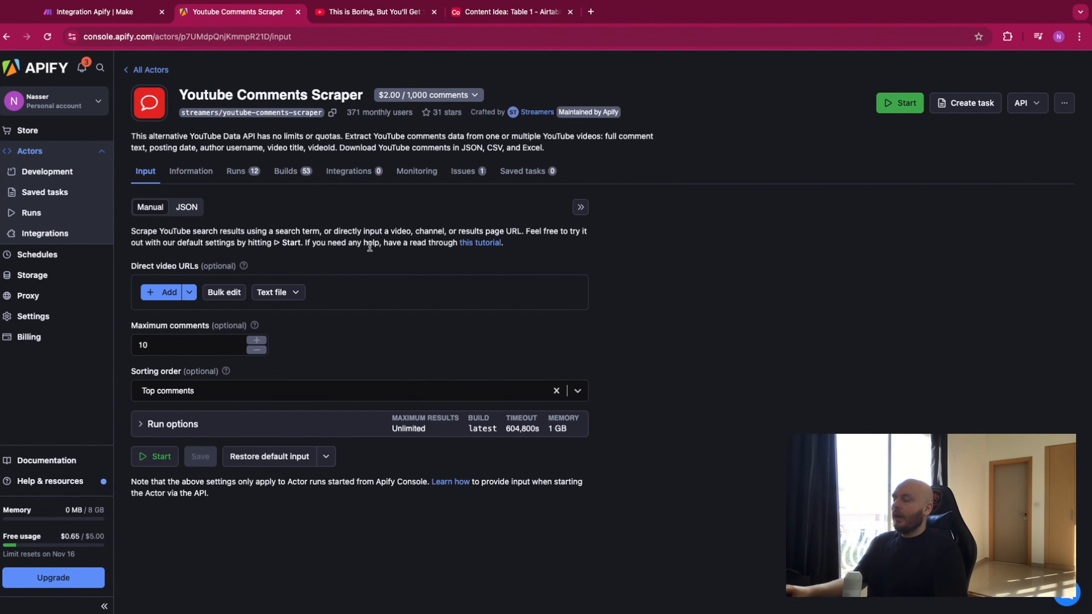
Copy the URL of the open YouTube video "This is Boring, But You'll Get 1,000 Subscribers the EASY Way" and add it to the scraper's direct video URLs
click(368, 13)
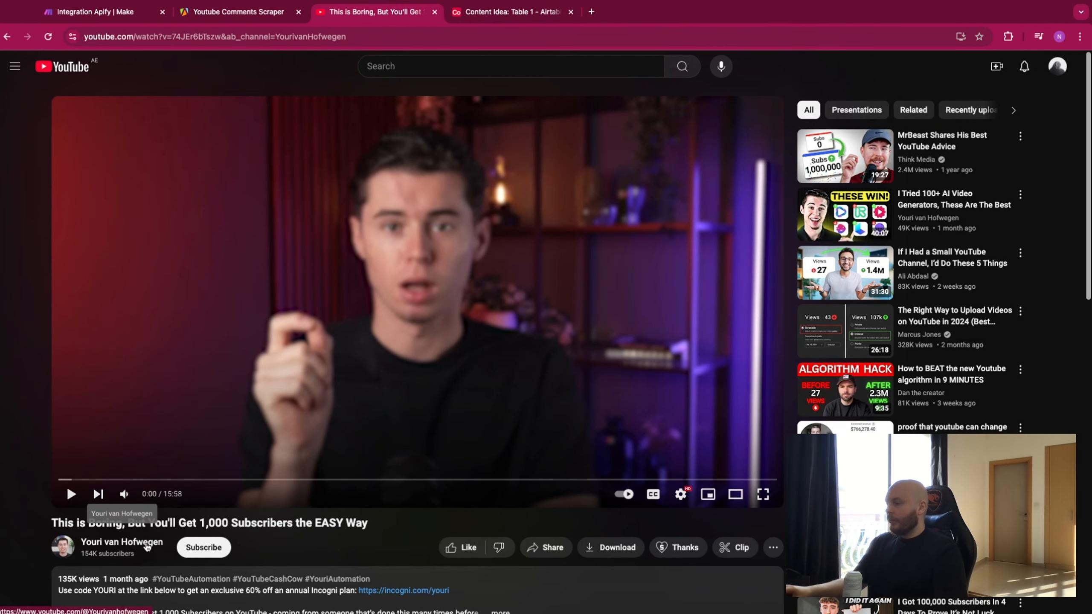
click(320, 43)
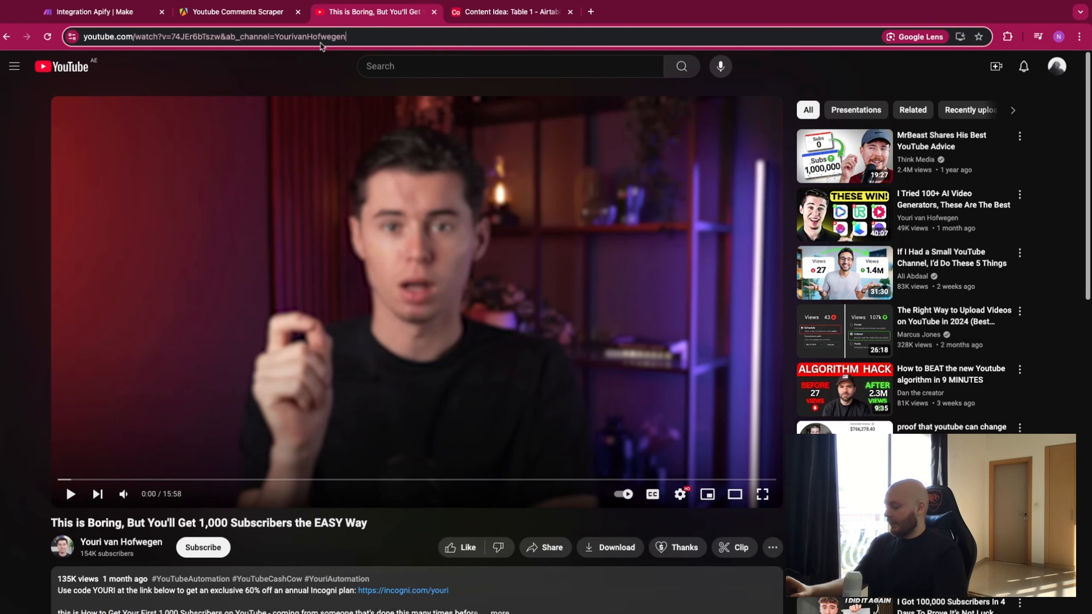
click(239, 13)
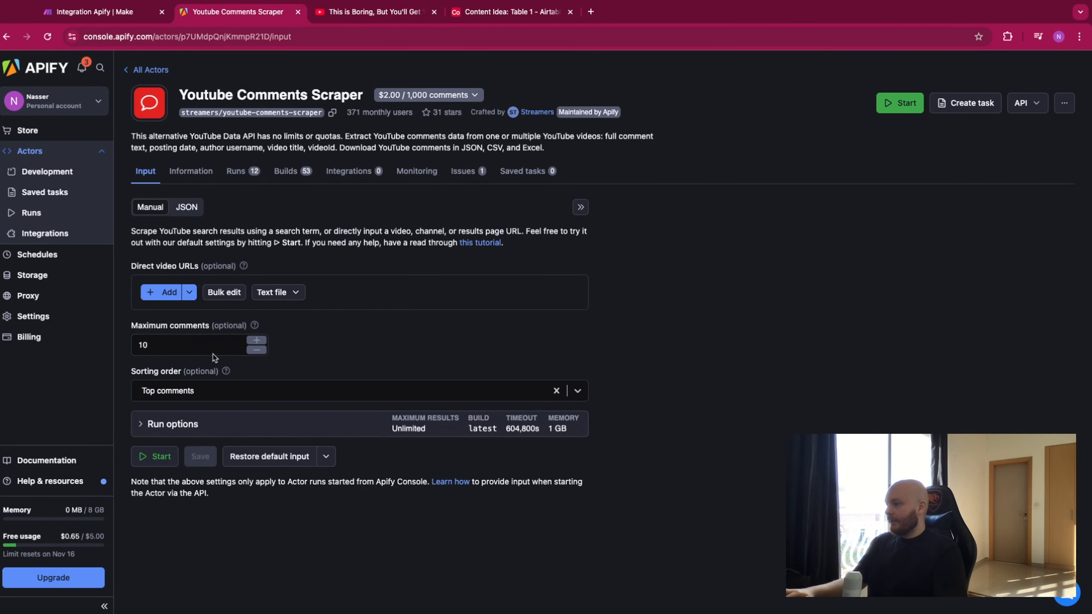
click(165, 292)
text(https://www.youtube.com/watch?v=74JEr6bTszw&ab_channel=YourivanHofwegen)
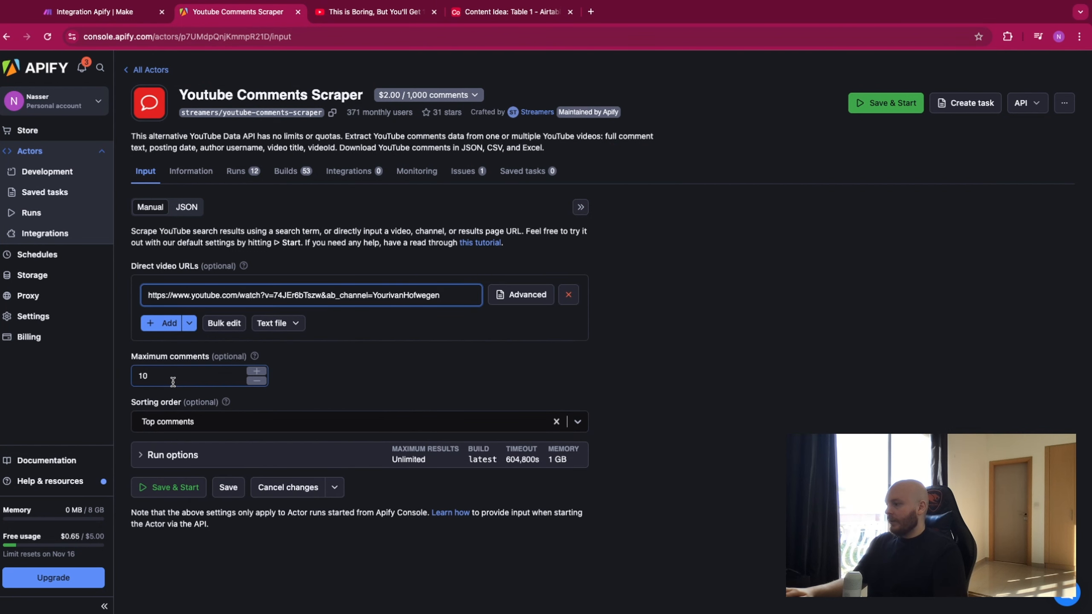
Set the maximum comments to 100, then save and start the scraper run
click(173, 382)
text(0)
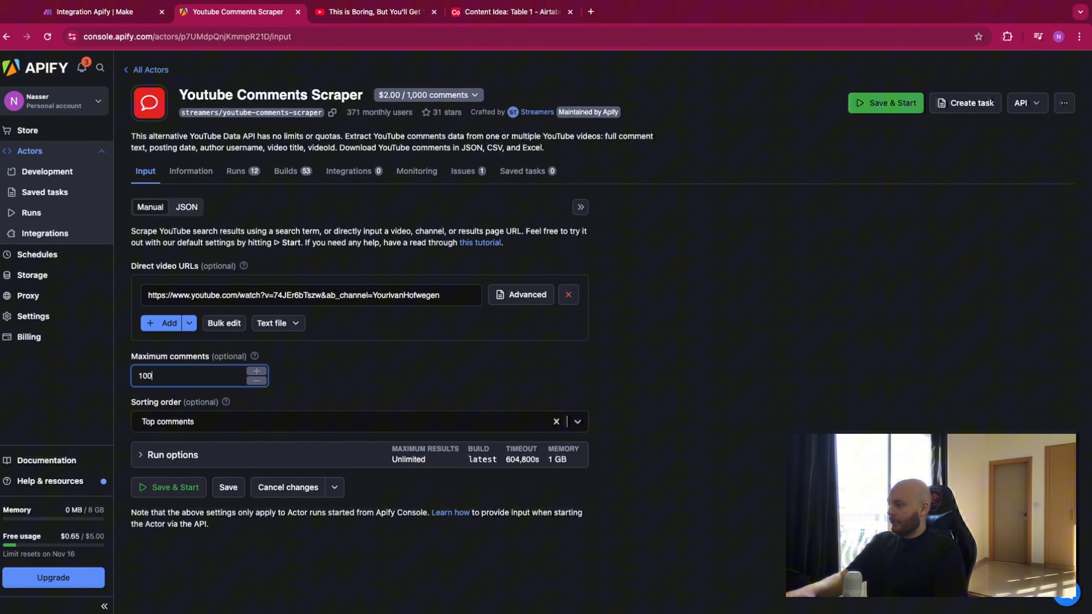
click(364, 392)
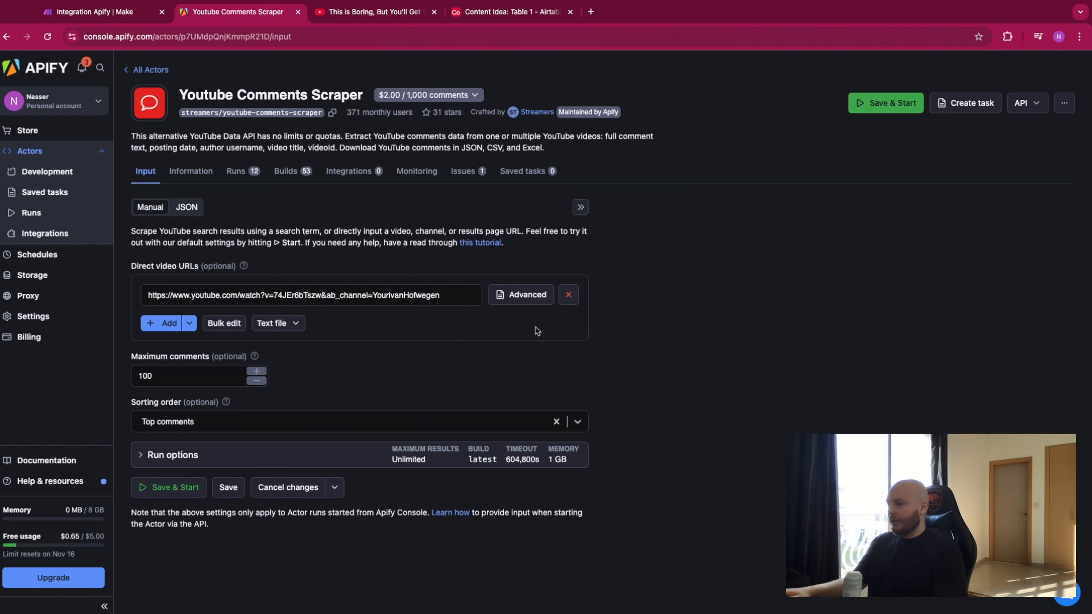
click(173, 489)
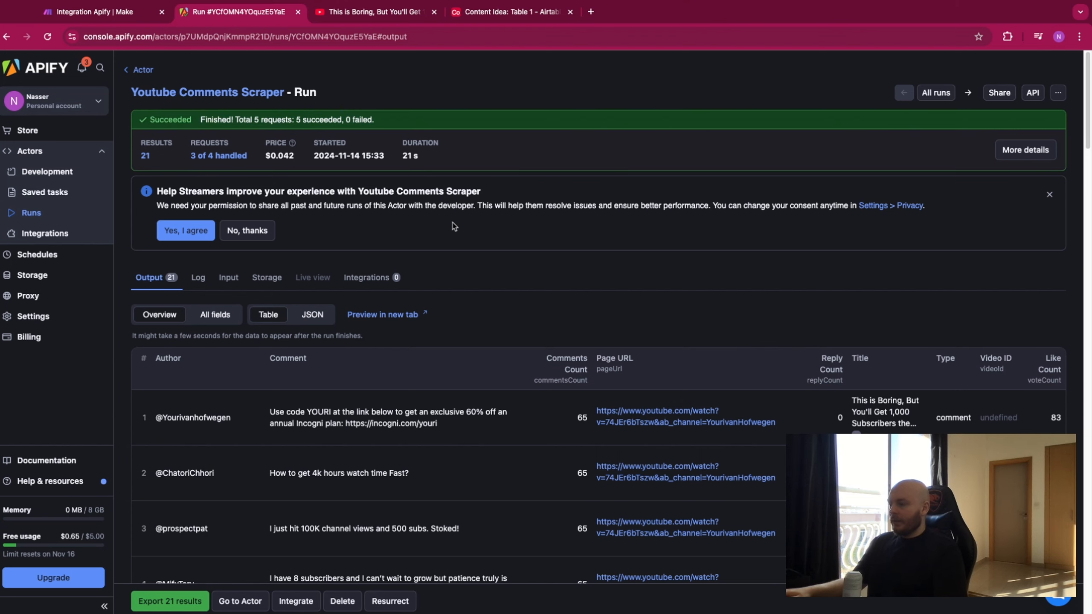
Skim the scraped comments, then open the newest dataset in Apify Storage and copy its dataset ID
scroll(480, 373, down, 10)
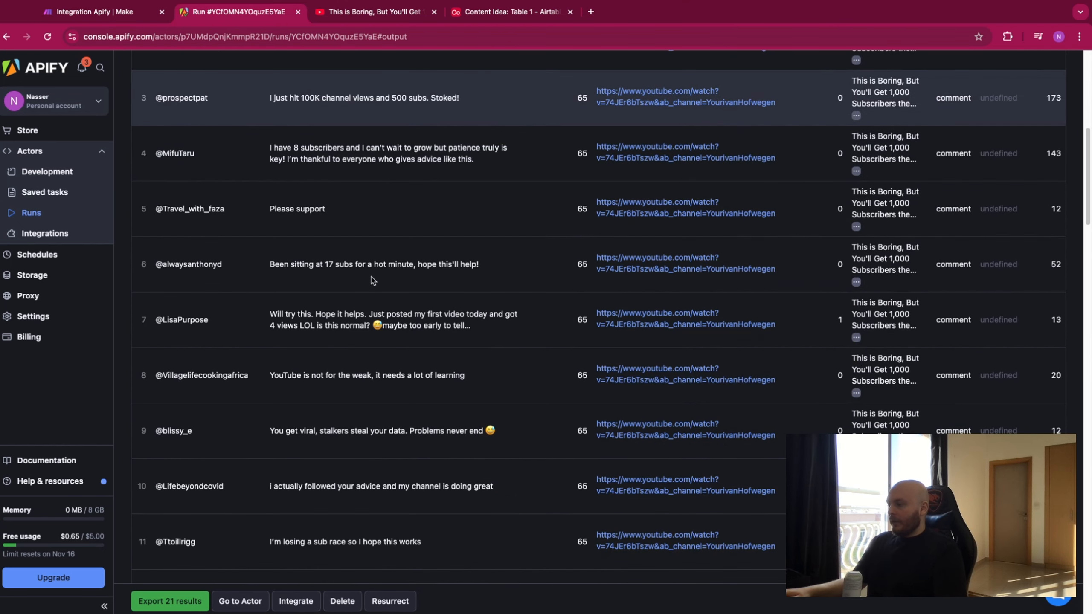
scroll(378, 284, down, 4)
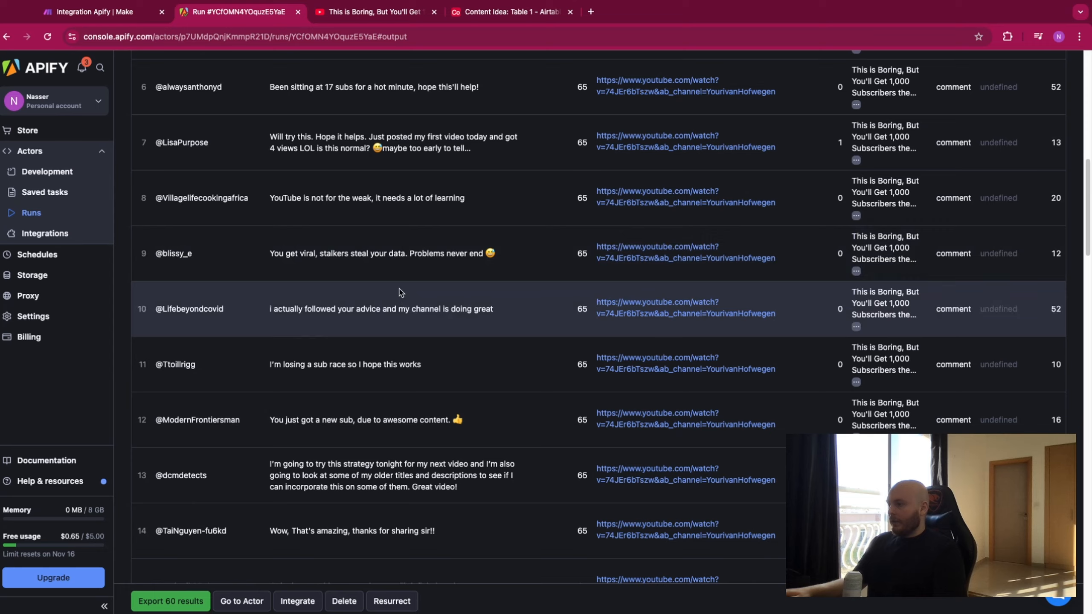
scroll(394, 372, up, 15)
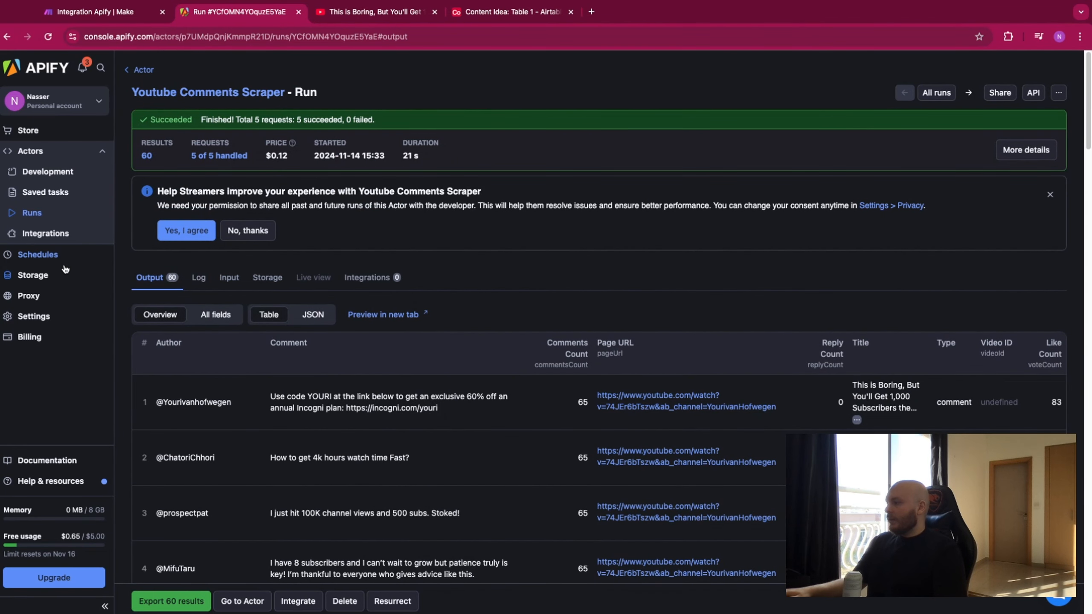
click(65, 274)
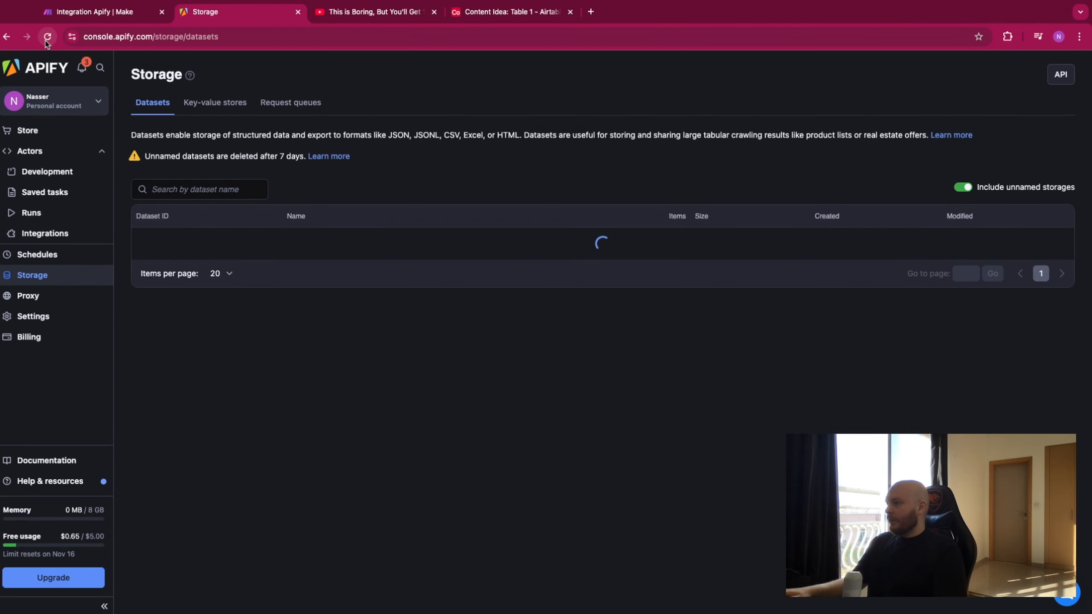
click(47, 38)
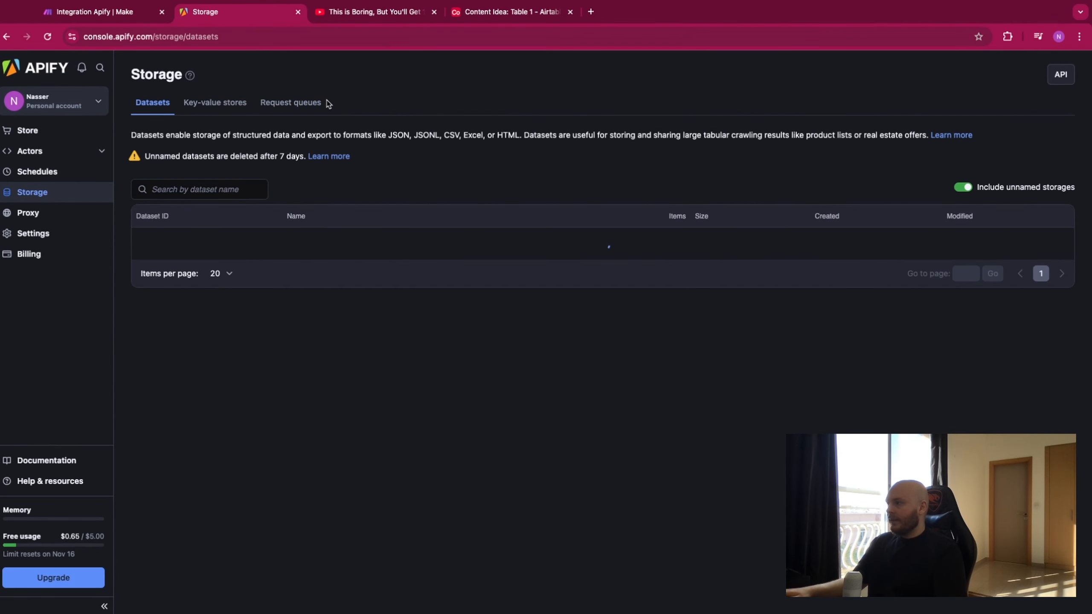
click(251, 246)
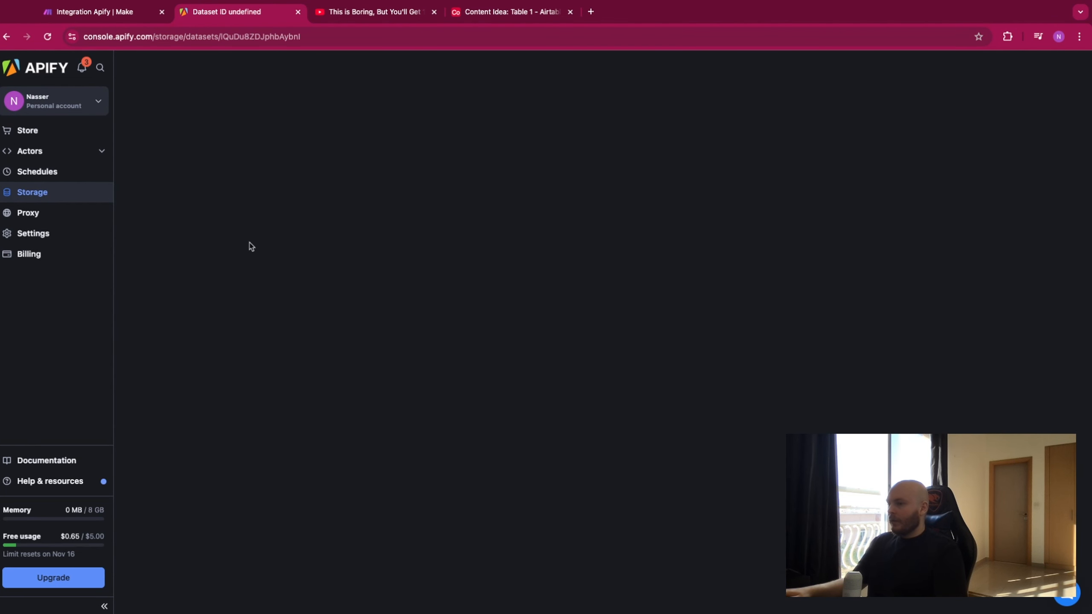
click(269, 132)
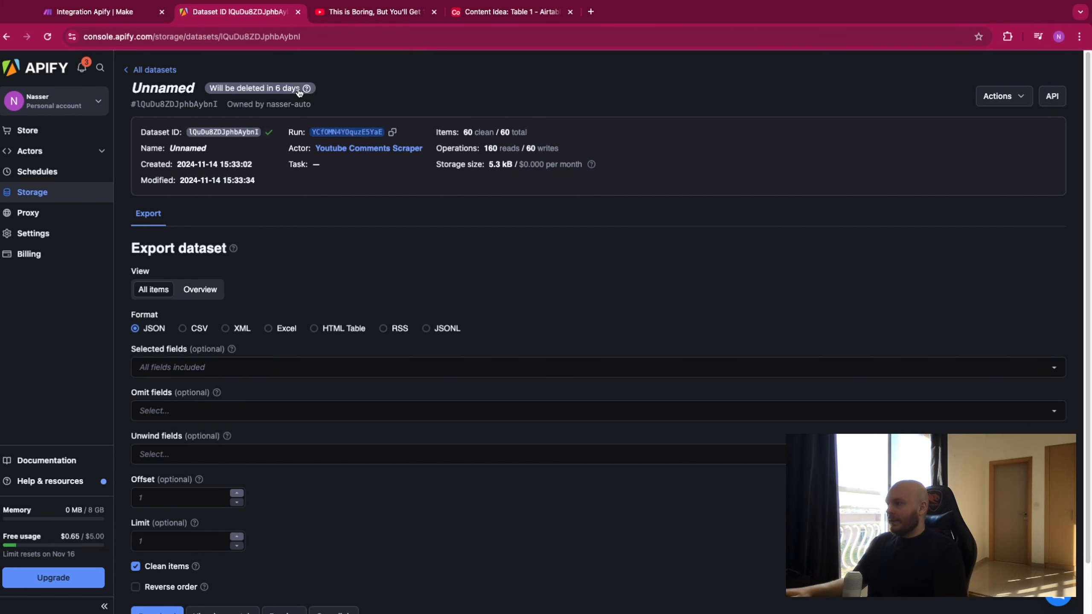
Return to the Make scenario and update the Apify module with the copied dataset ID and a limit of 100
click(124, 14)
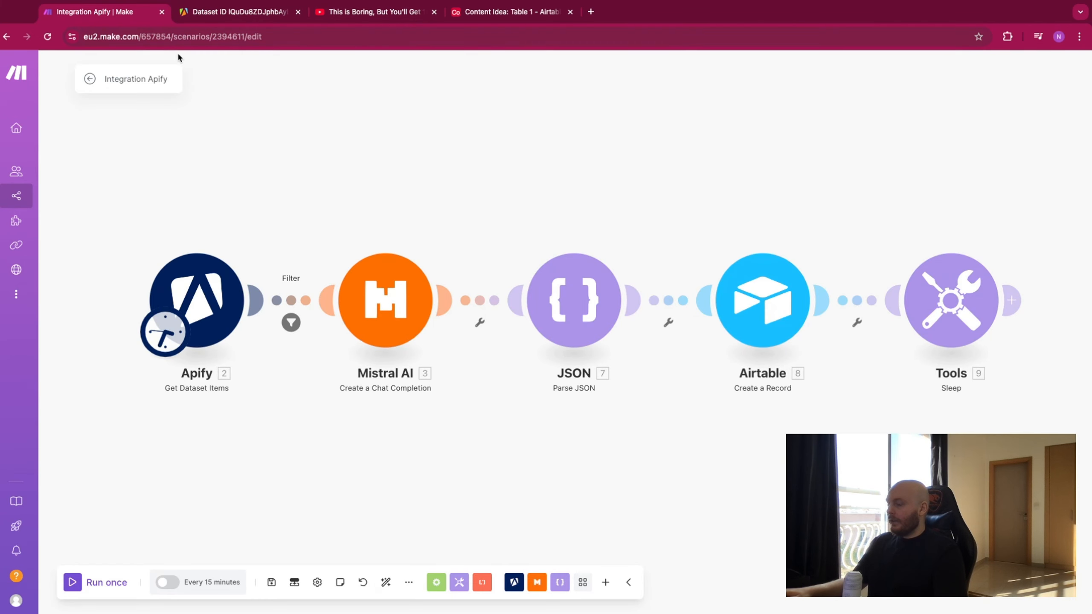
click(196, 300)
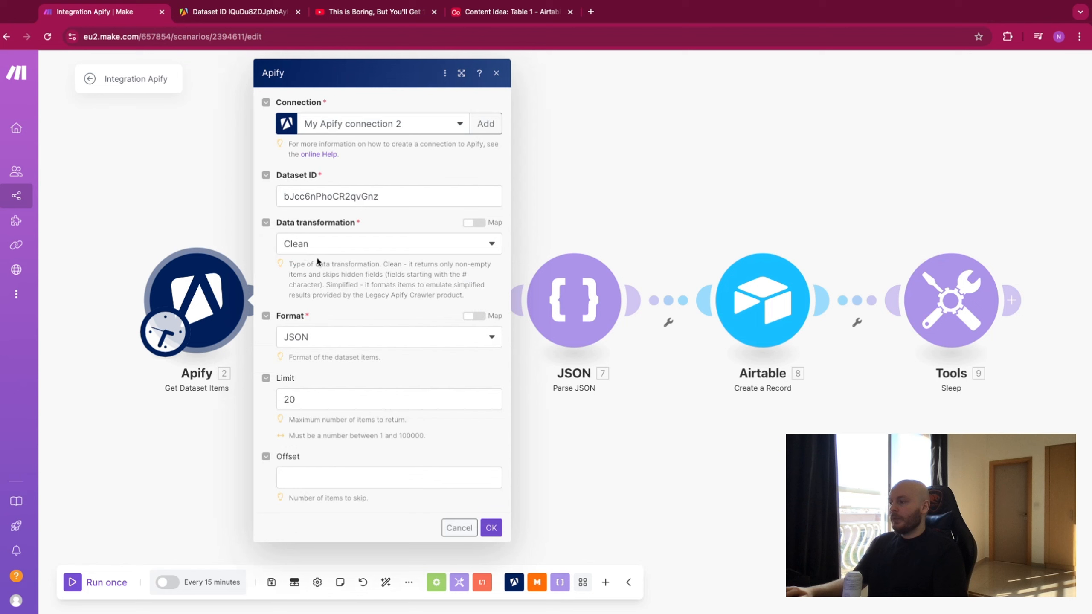
double_click(389, 197)
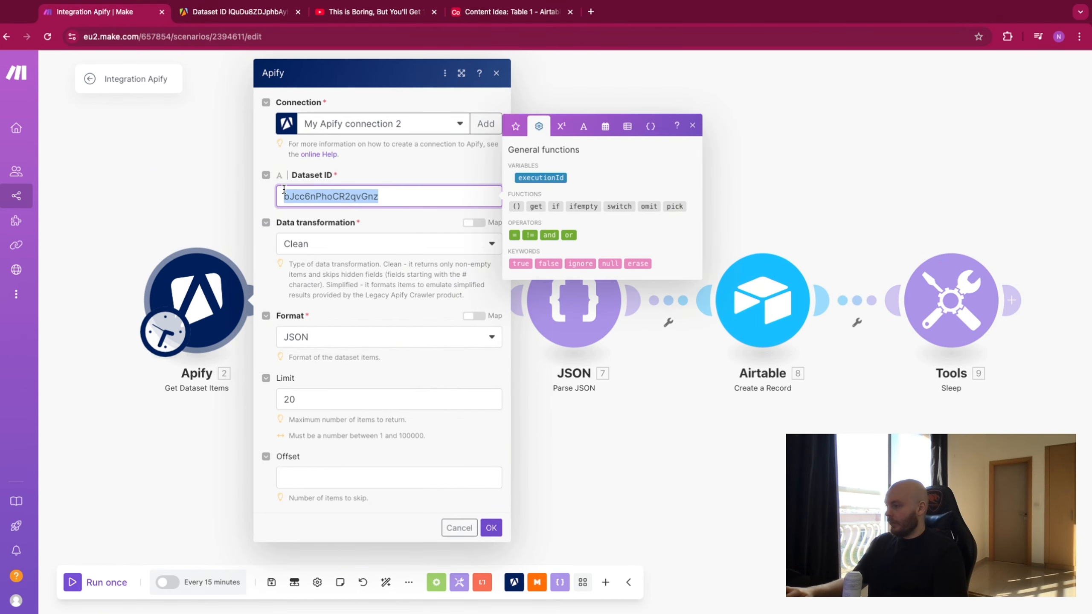
key(ctrl+v)
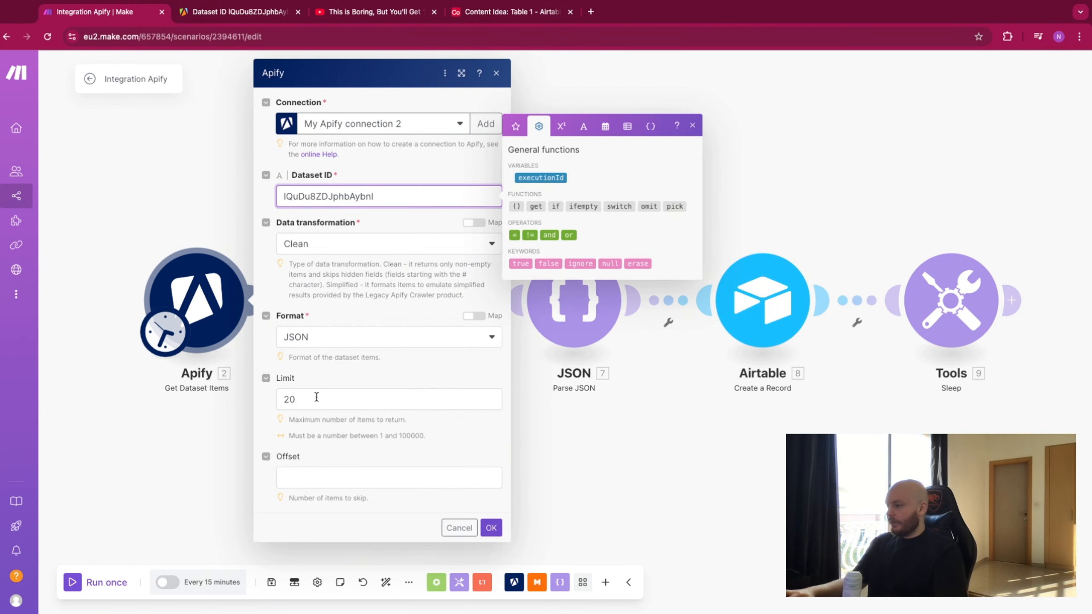
double_click(277, 398)
text(100)
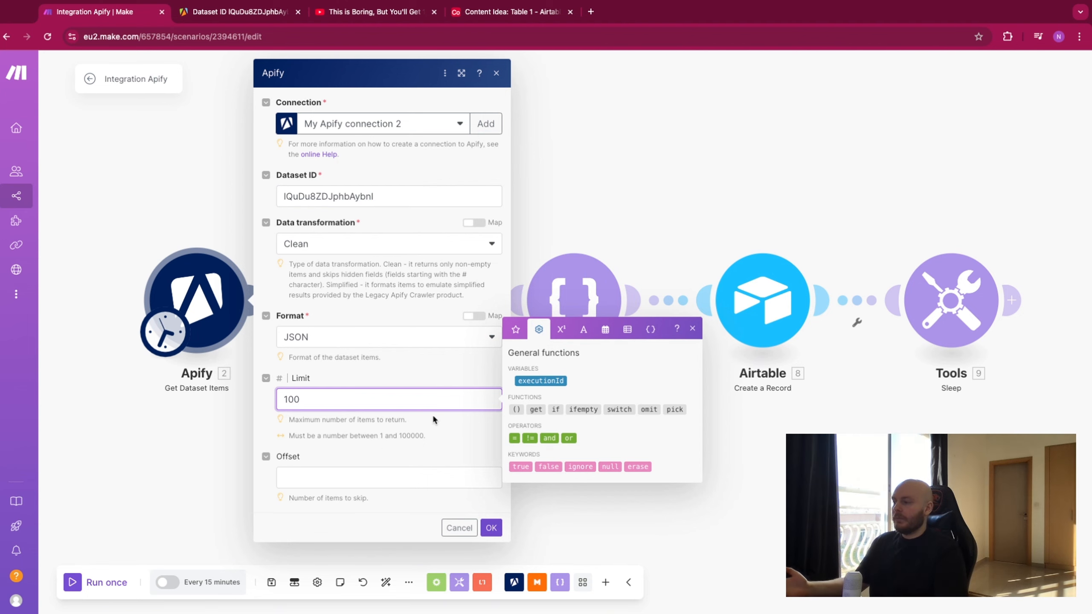
click(491, 527)
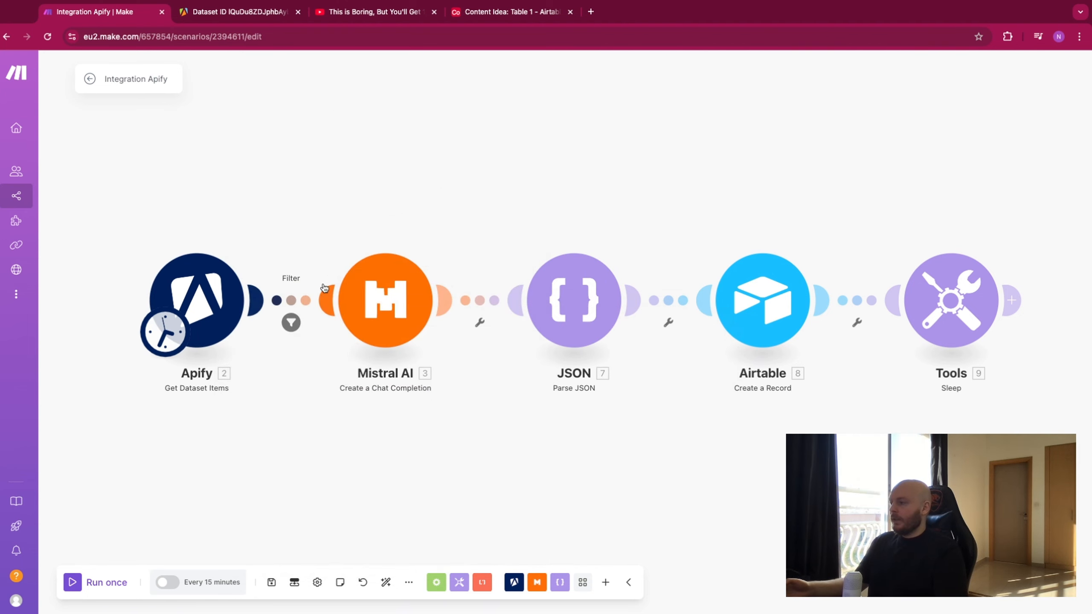
Unlink the filtered connection between the Apify and Mistral AI modules
click(302, 298)
click(333, 322)
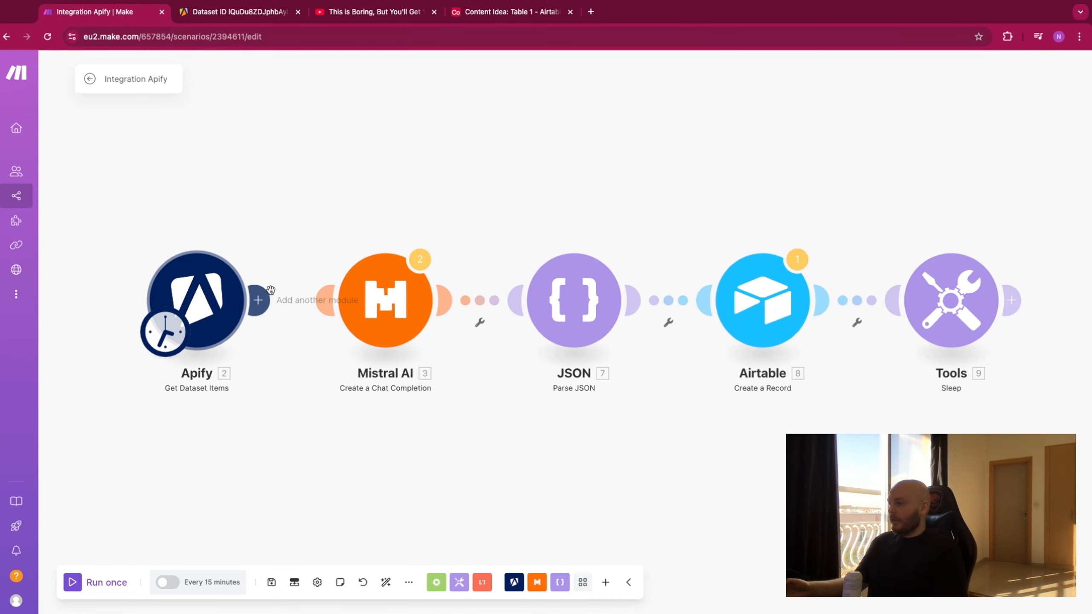
Run the scenario once with only the Apify module linked and check the comment fields in its output bundles
click(76, 590)
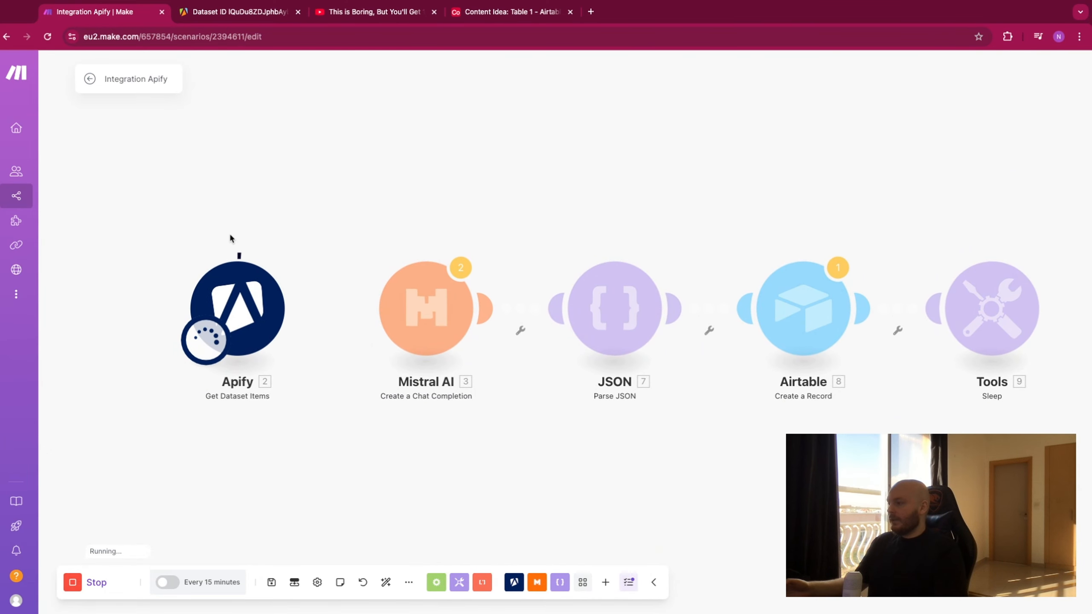
click(298, 249)
scroll(405, 169, down, 3)
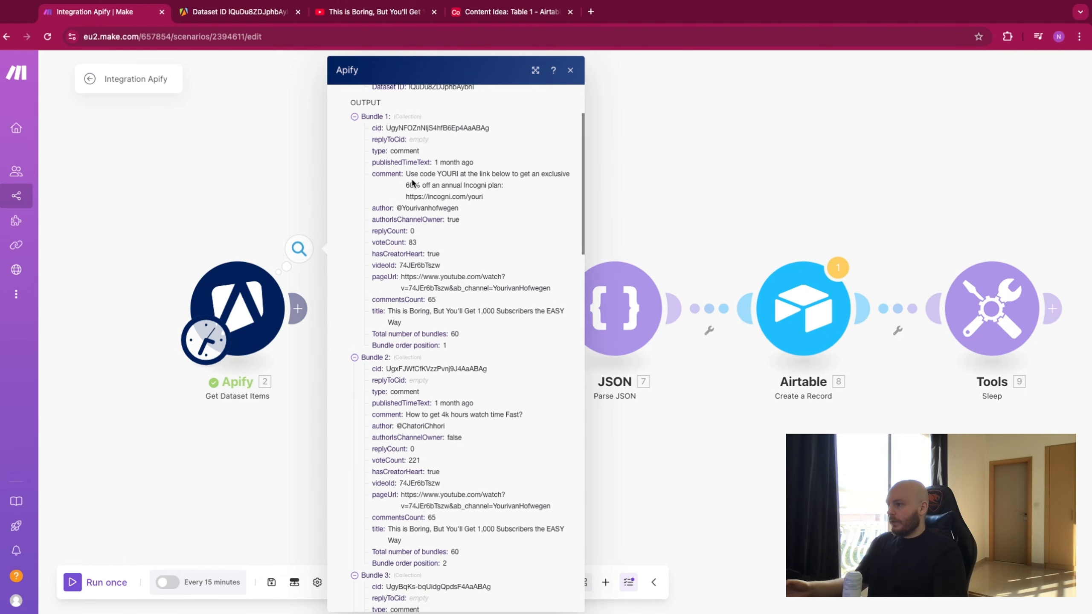
scroll(459, 194, down, 2)
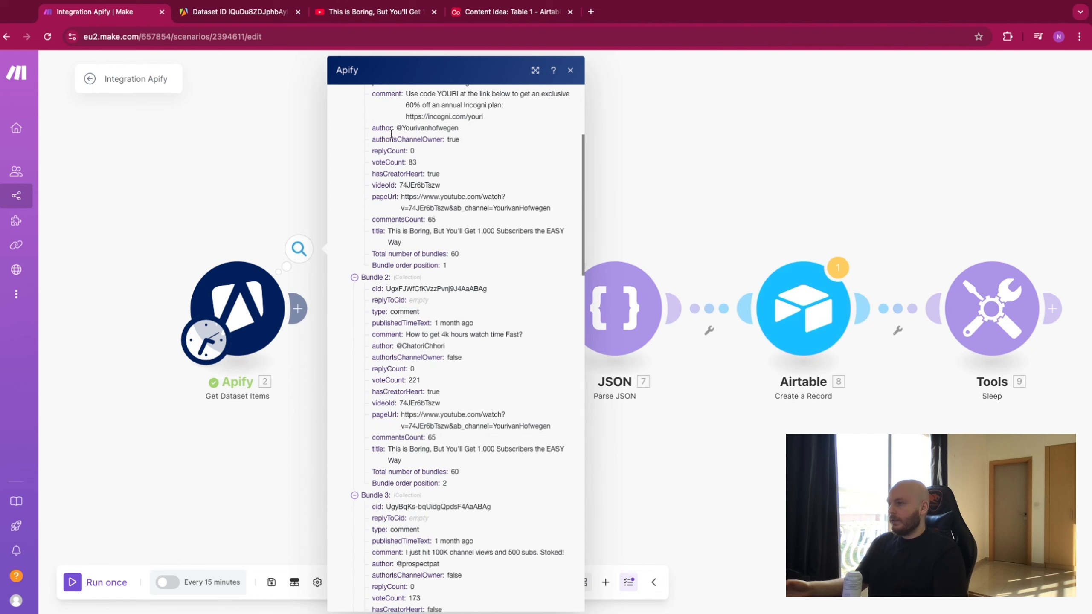
click(660, 94)
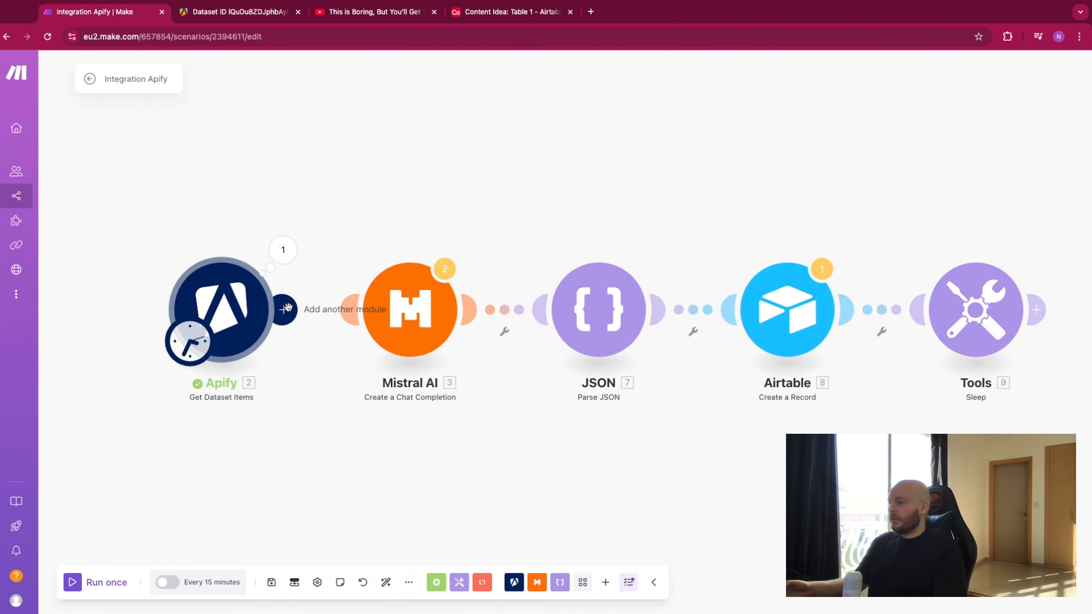
Reconnect Apify to Mistral AI, remove the filter's contentType condition, and replace author with comment in the remaining condition
click(316, 331)
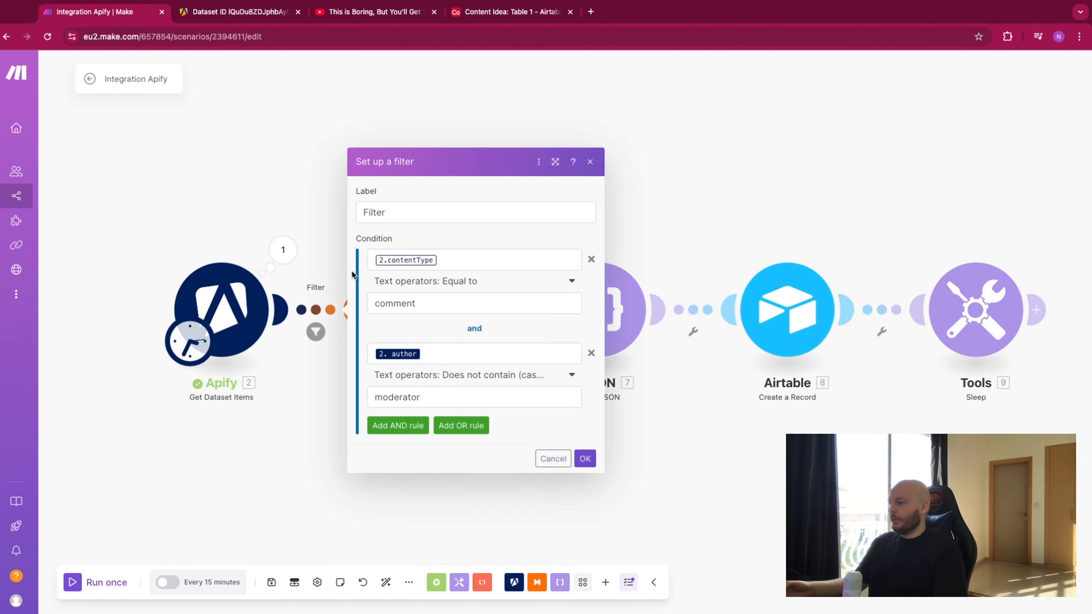
click(585, 258)
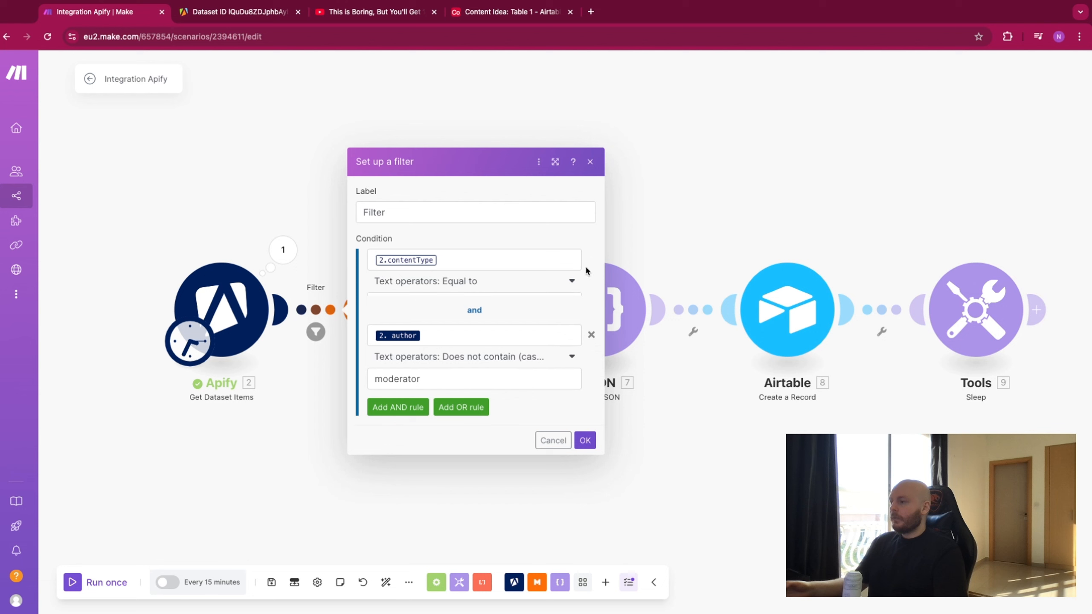
click(480, 258)
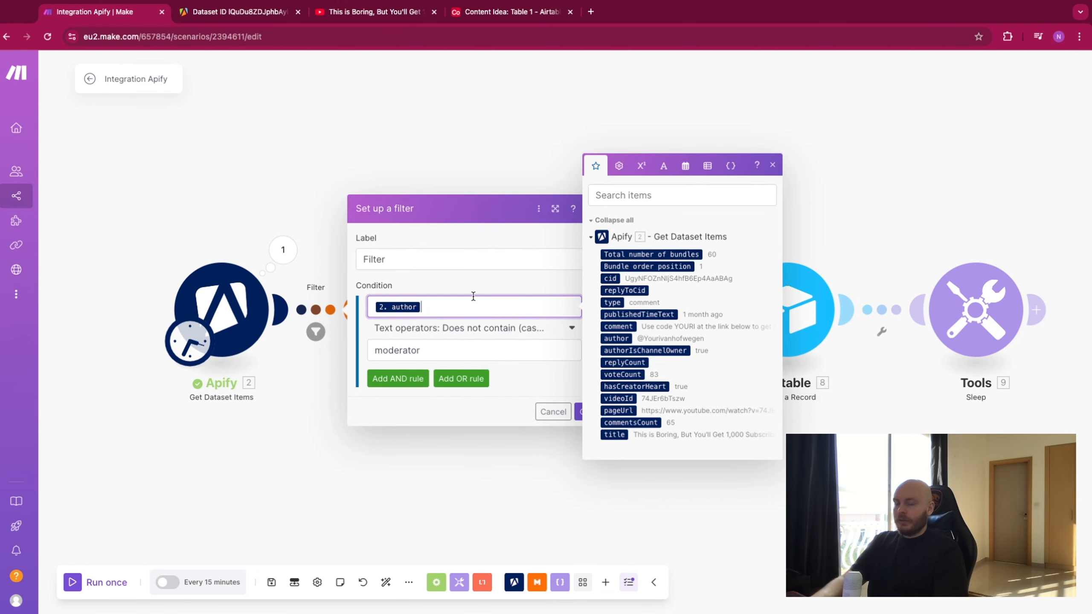
key(BackSpace)
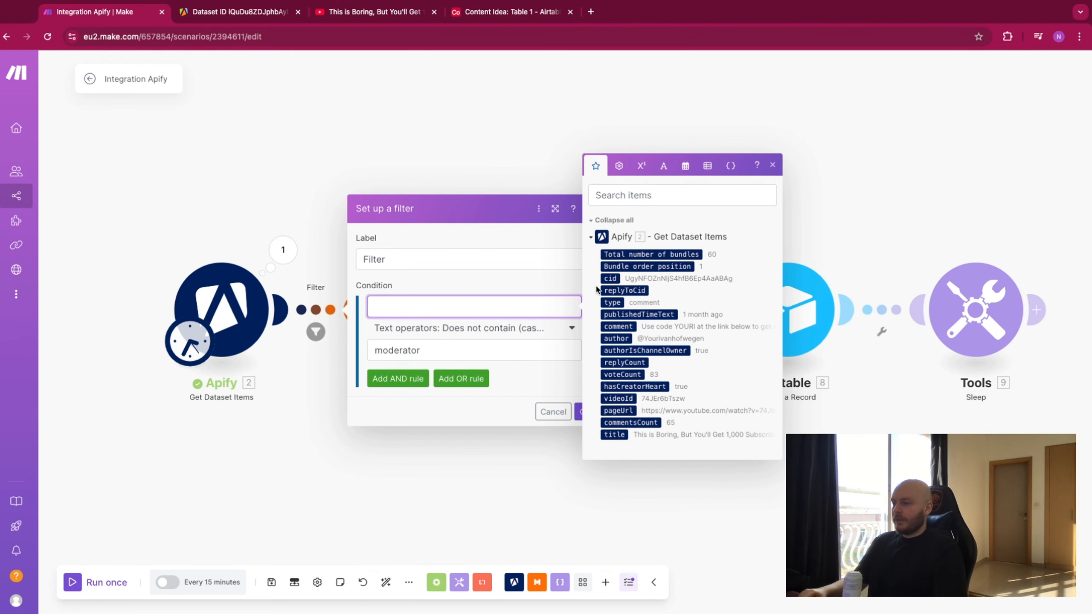
click(617, 324)
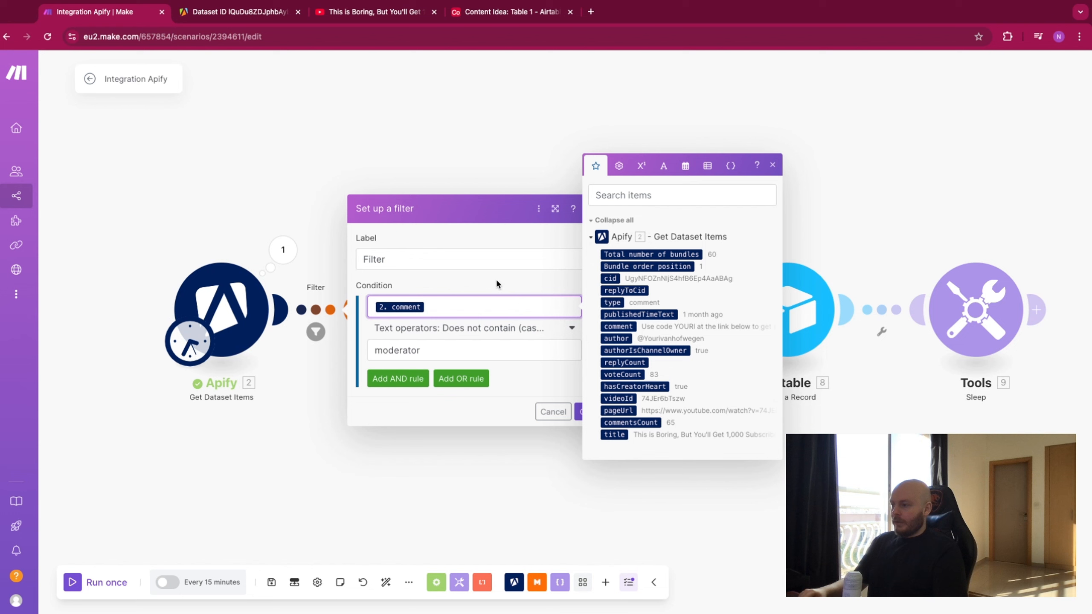
Set the filter's comment condition to the text operator Contains with the value "?"
click(495, 278)
click(497, 333)
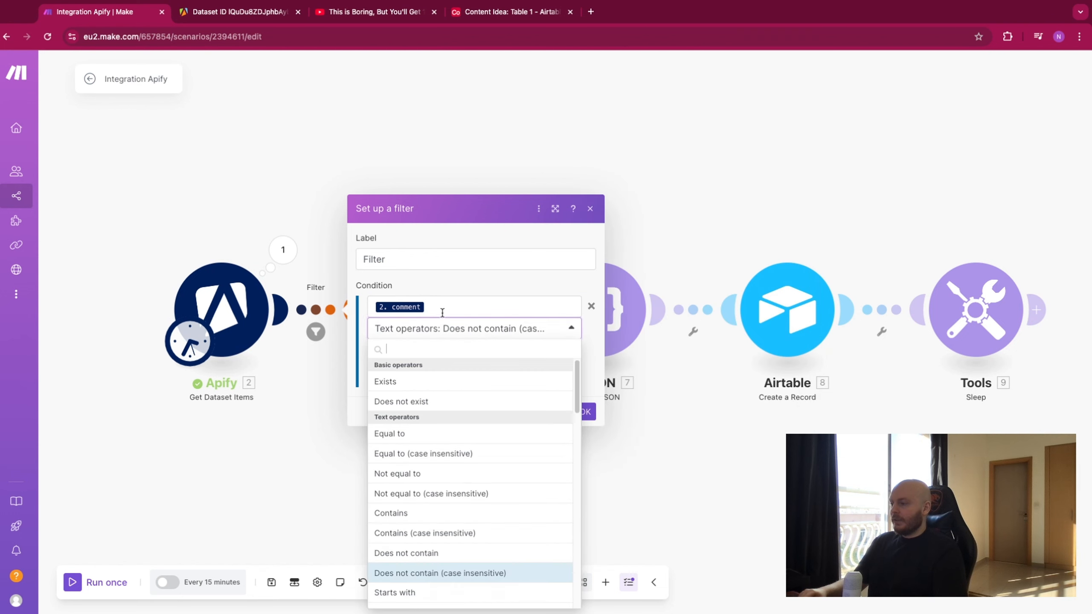
click(429, 507)
double_click(435, 351)
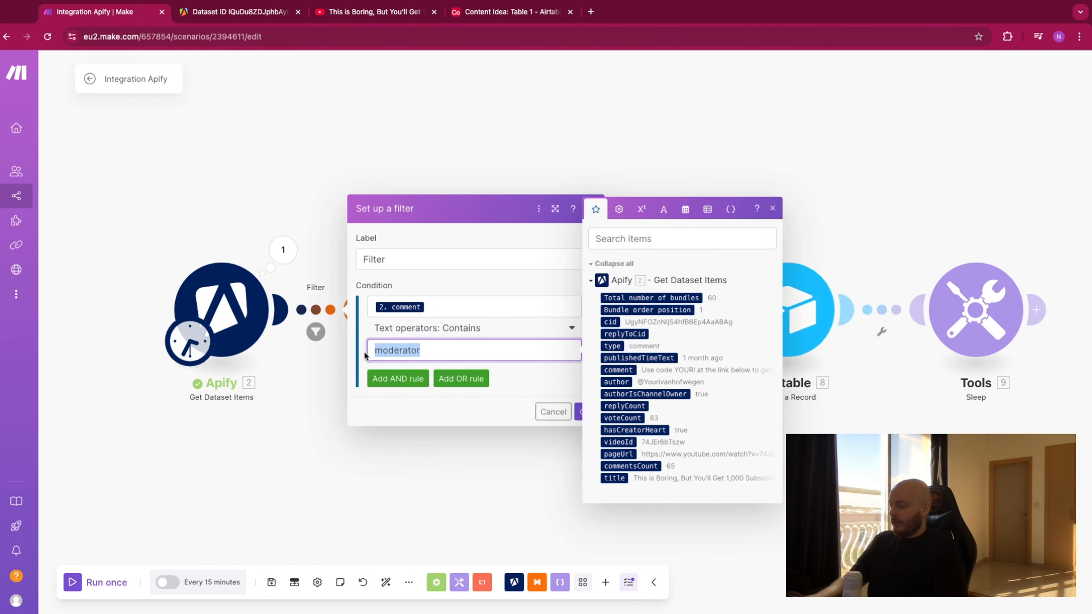
text(?)
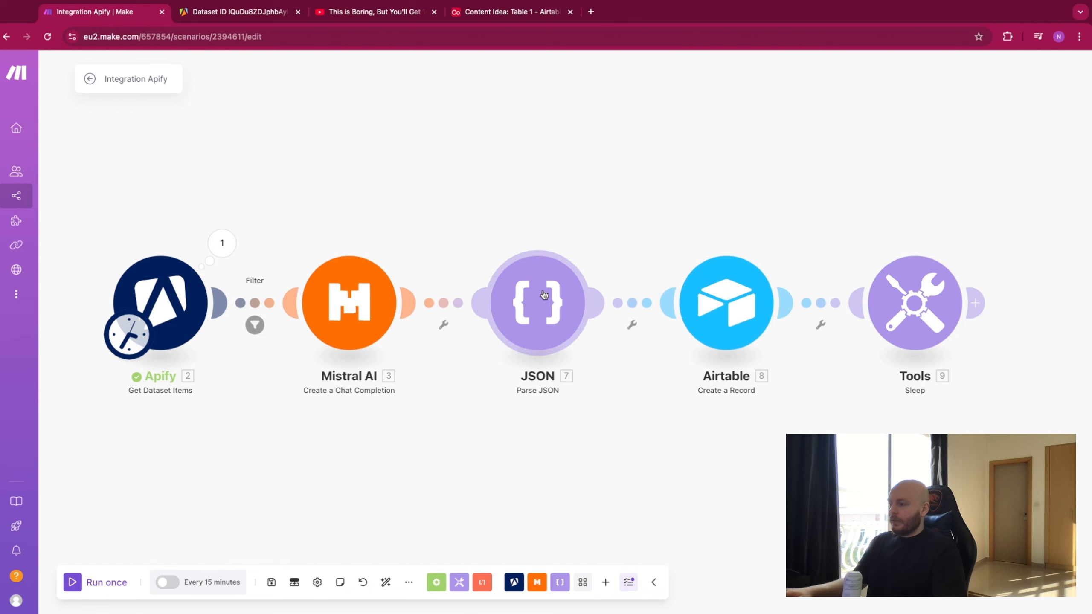
In the Airtable Create a Record module, map Post to Apify's comment and Upvote (Popularity) to voteCount
click(544, 297)
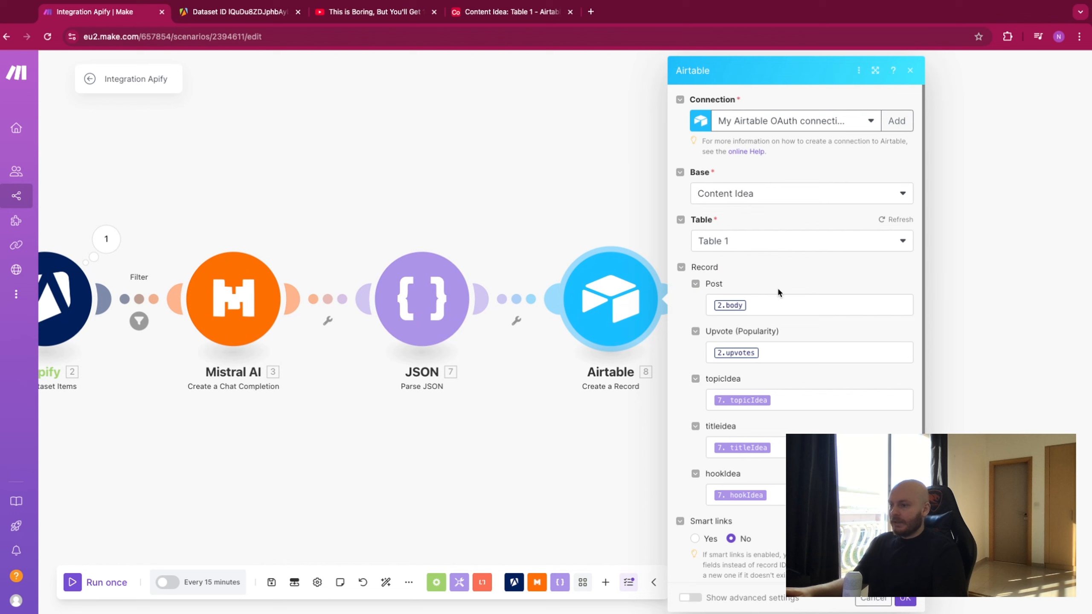
click(780, 304)
key(BackSpace)
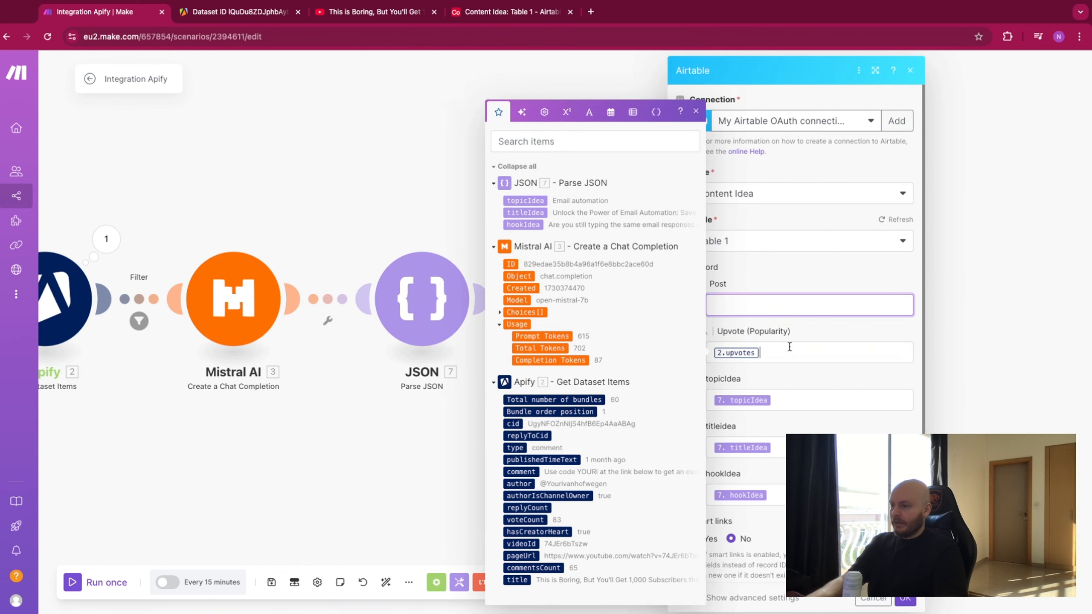
key(BackSpace)
click(763, 307)
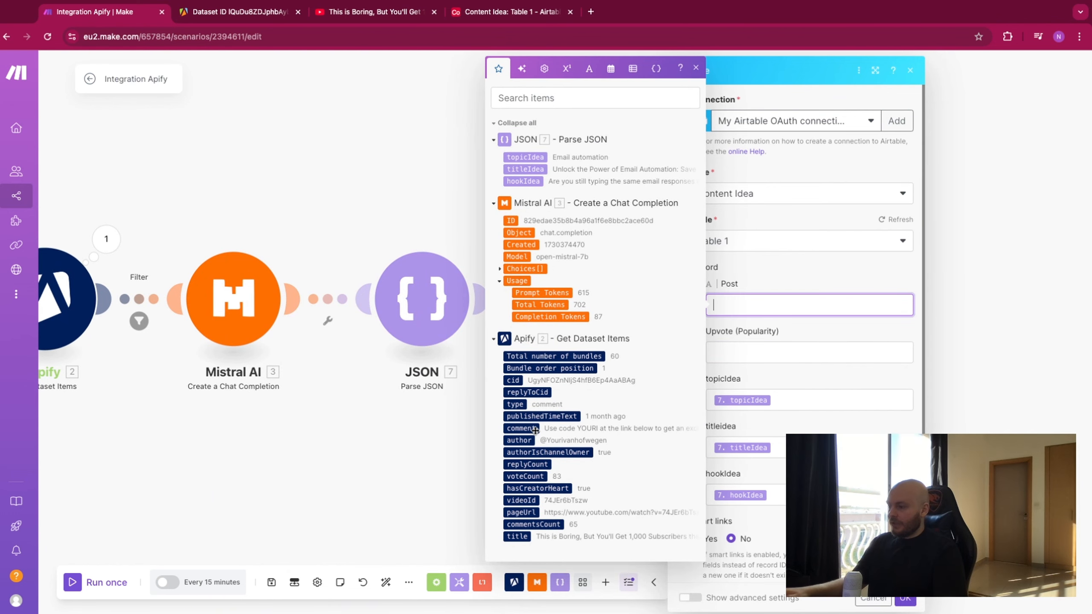
click(521, 428)
click(752, 352)
click(525, 520)
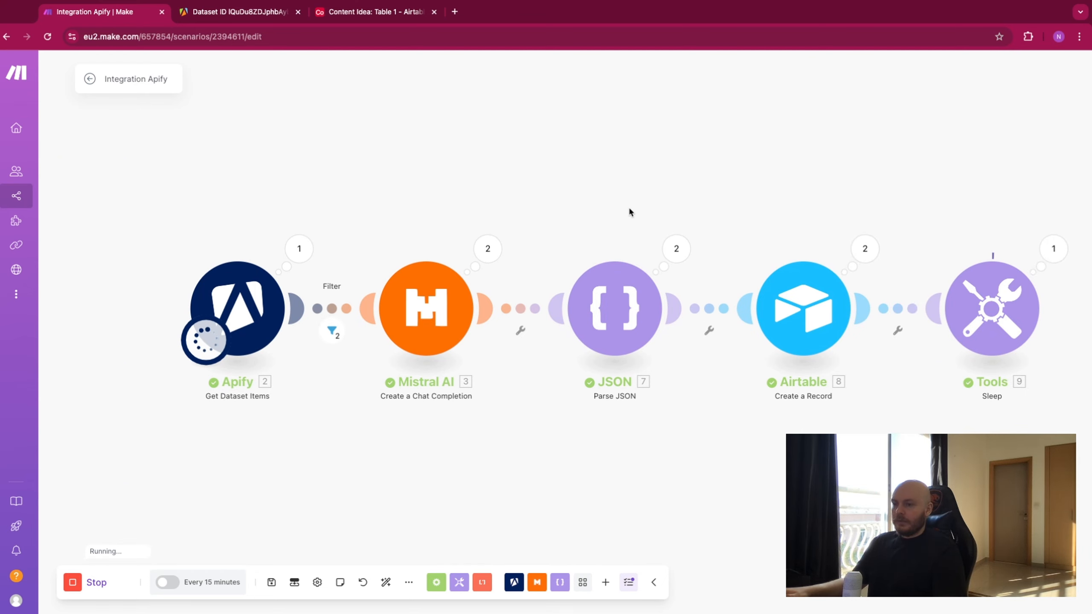
Inspect the filter results between Apify and Mistral AI to see which comment bundles pass the question-mark condition
click(309, 333)
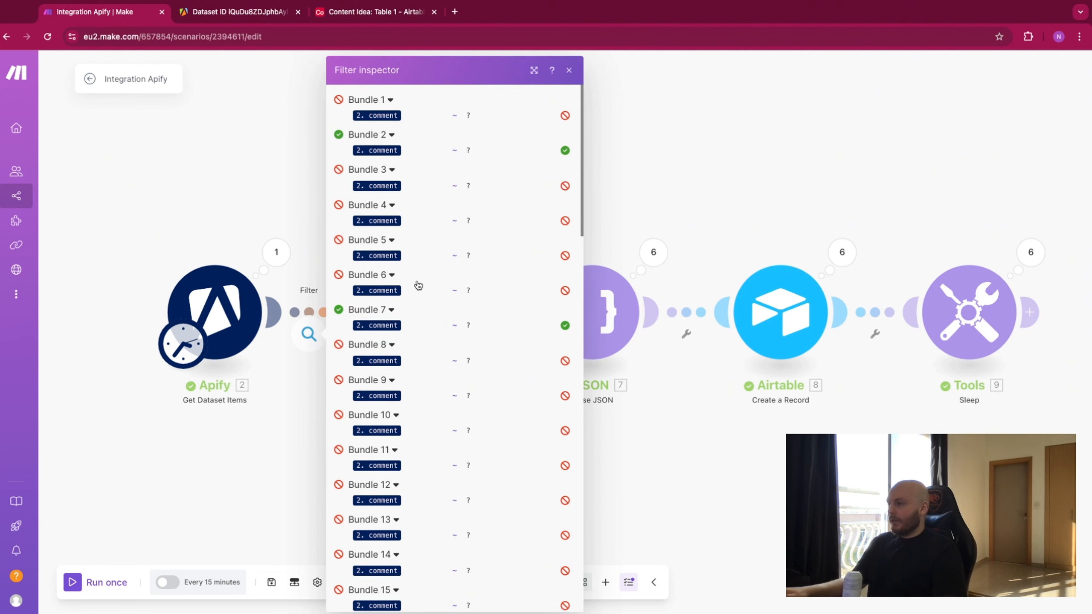
scroll(418, 284, down, 10)
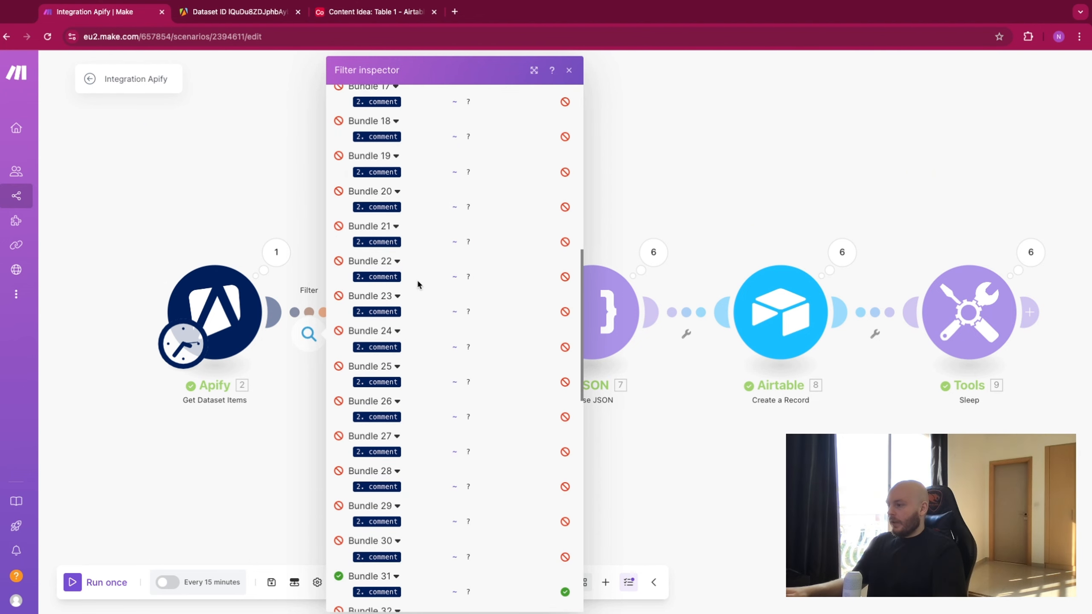
scroll(416, 278, down, 12)
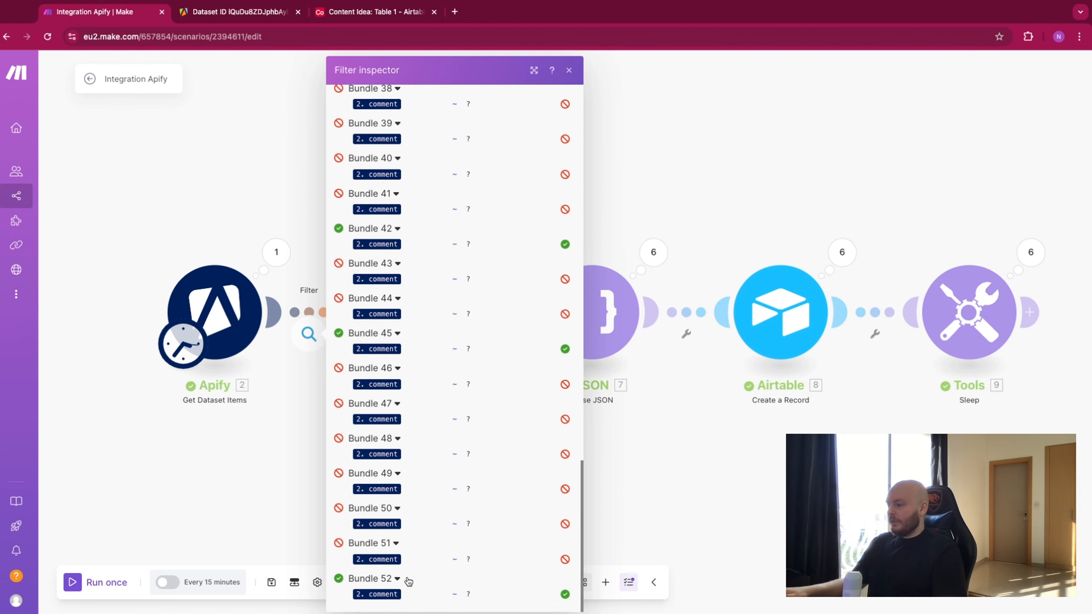
scroll(432, 541, up, 20)
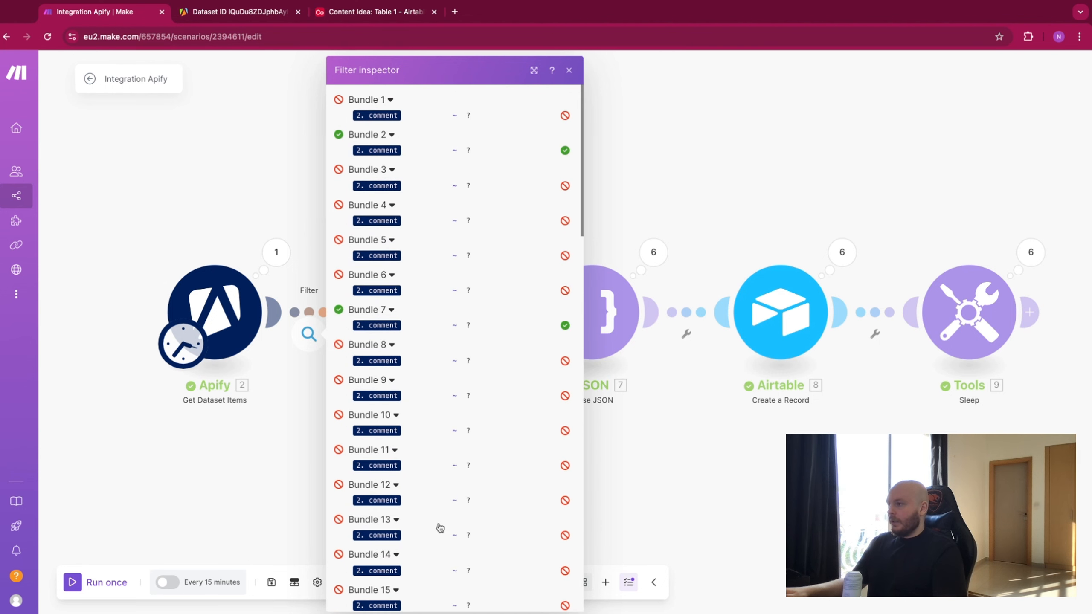
scroll(448, 364, down, 6)
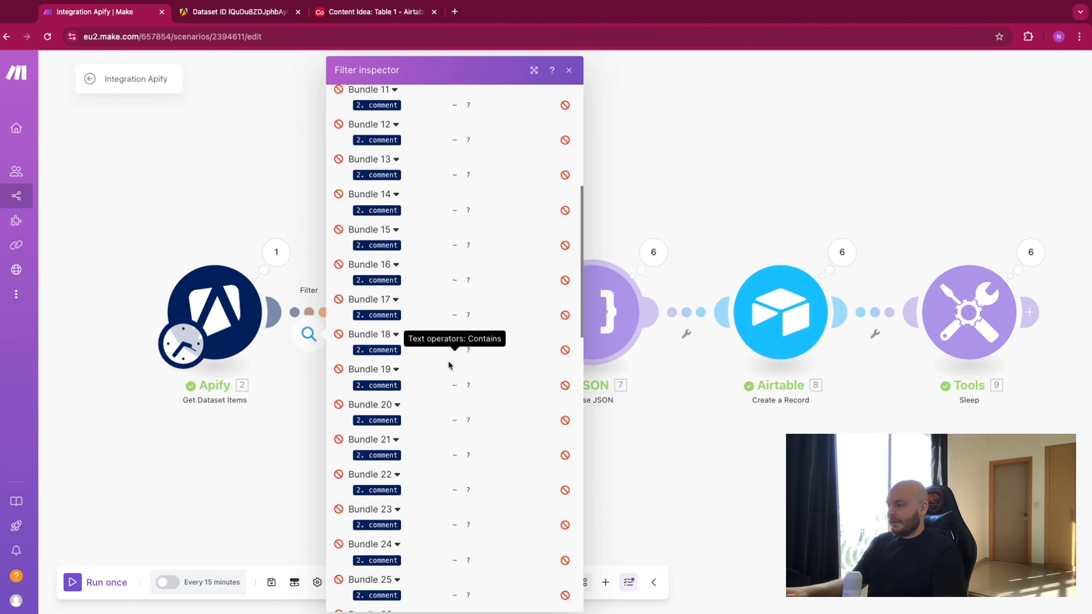
scroll(449, 366, down, 1)
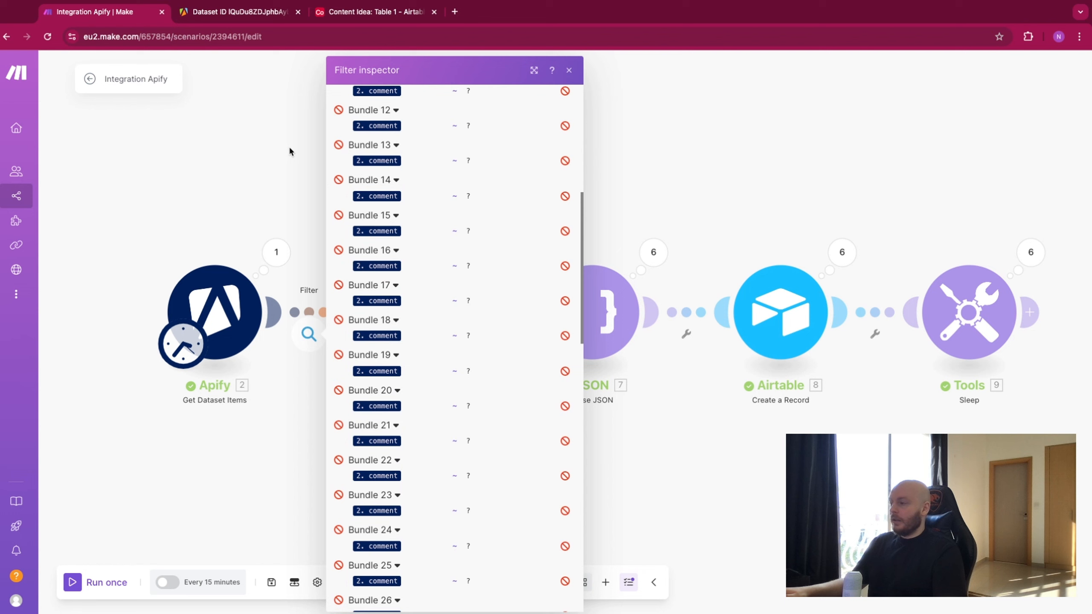
click(270, 136)
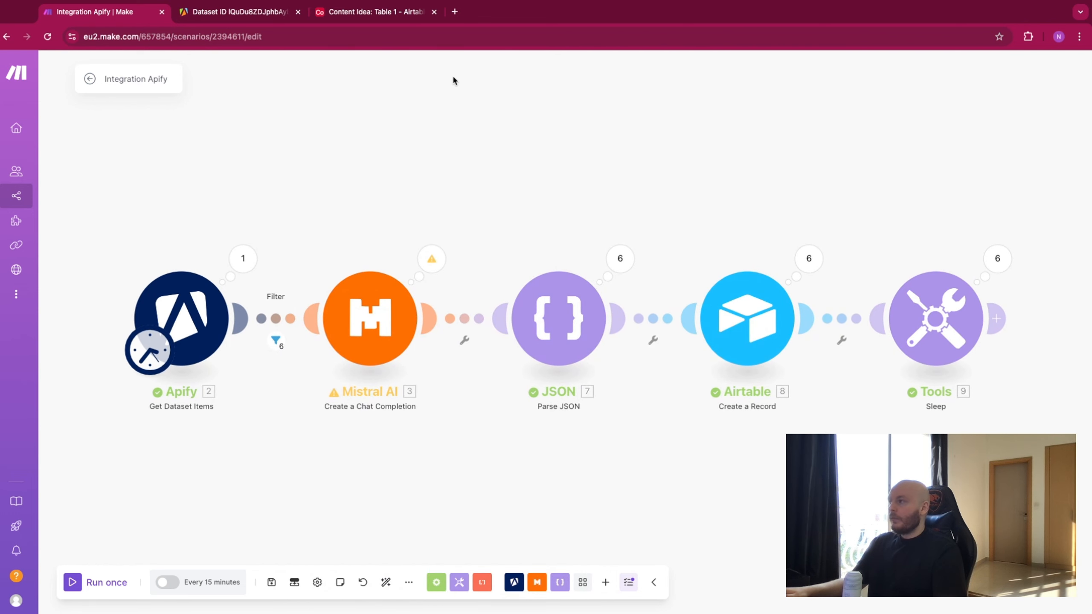
Switch to the Content Idea table in Airtable and narrow its Id column
click(374, 12)
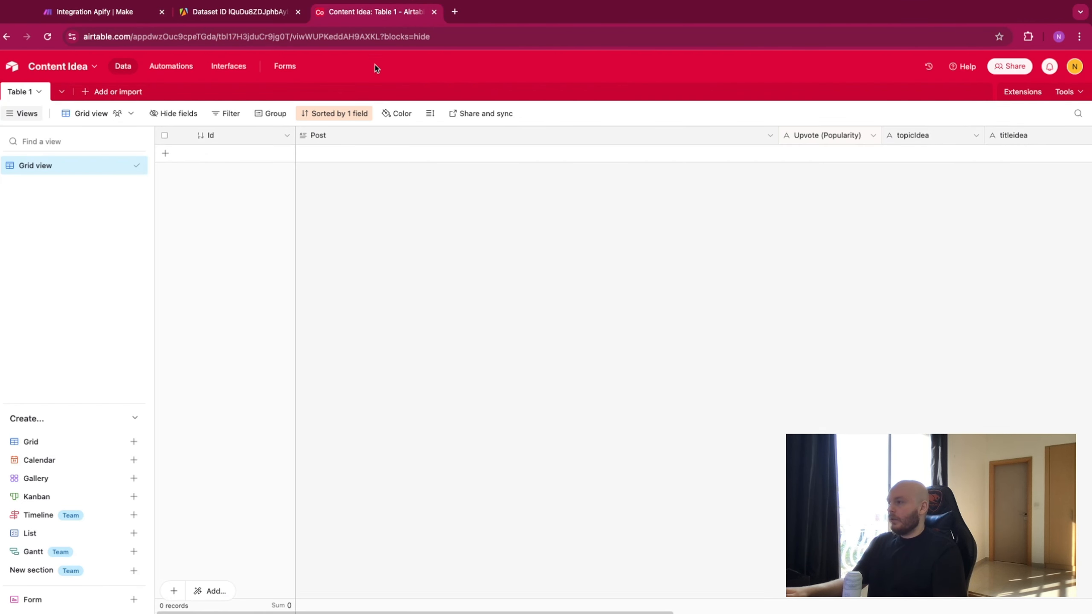
drag(295, 136, 236, 135)
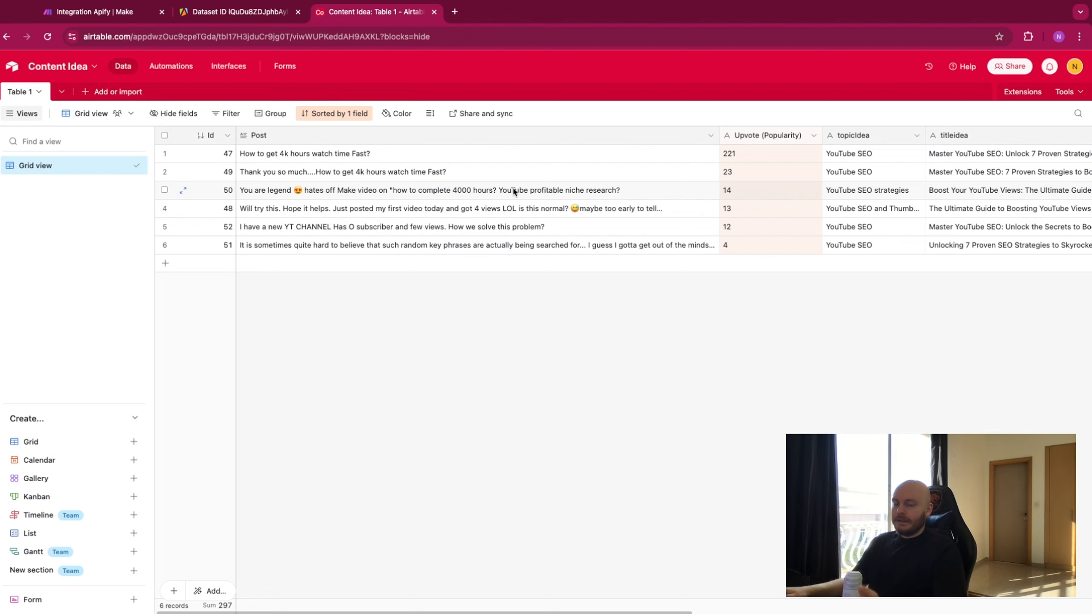
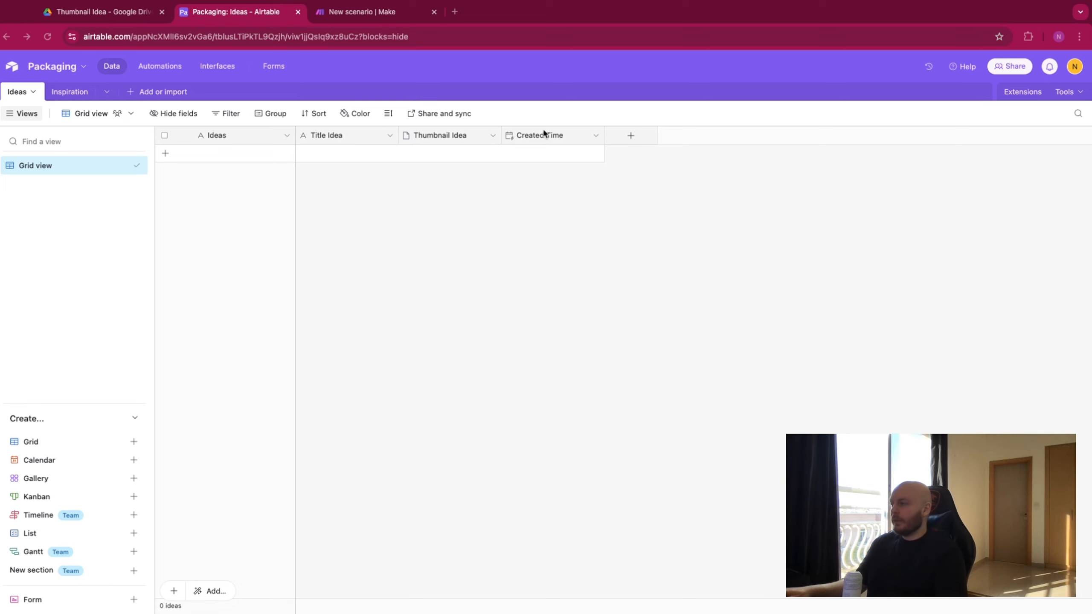
Review the Packaging base's Inspiration table in Airtable, then preview opJgMj1IUrc-HD.jpg in Google Drive's Thumbnail Idea folder with its sharing options
click(69, 92)
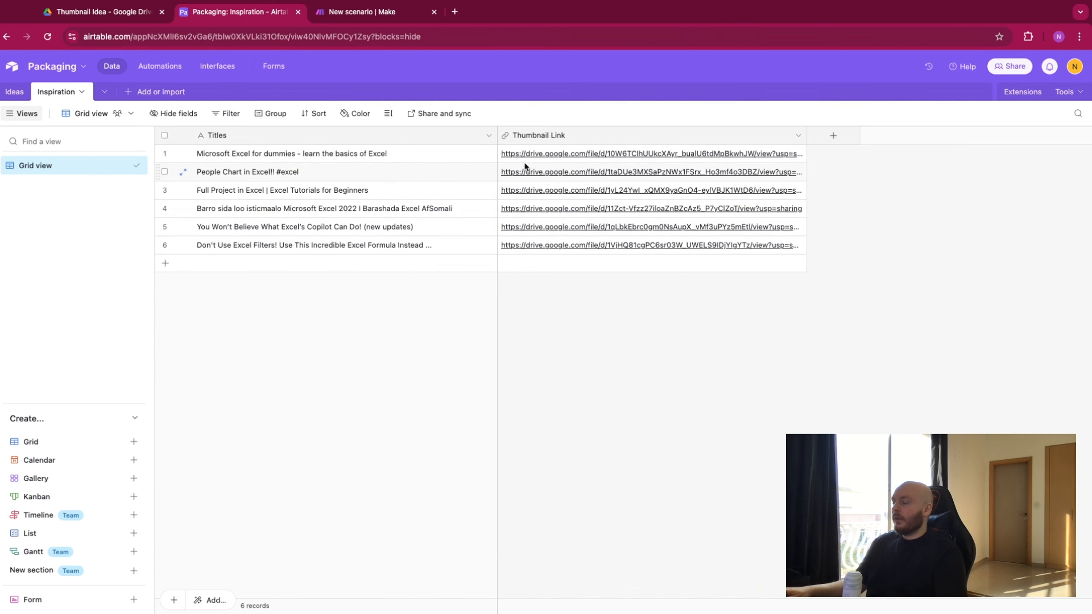
click(77, 13)
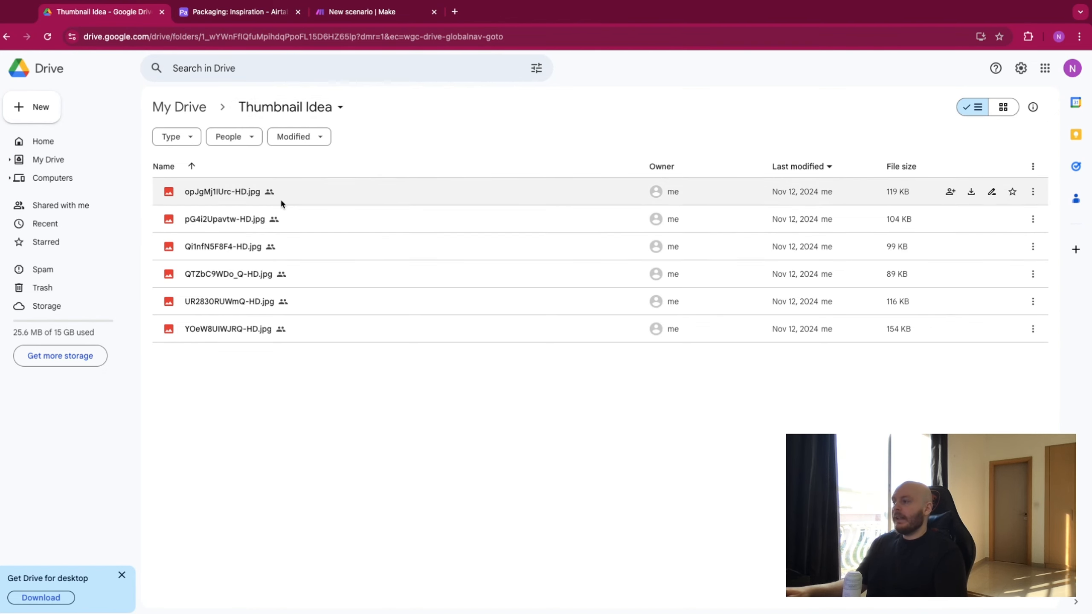
double_click(253, 194)
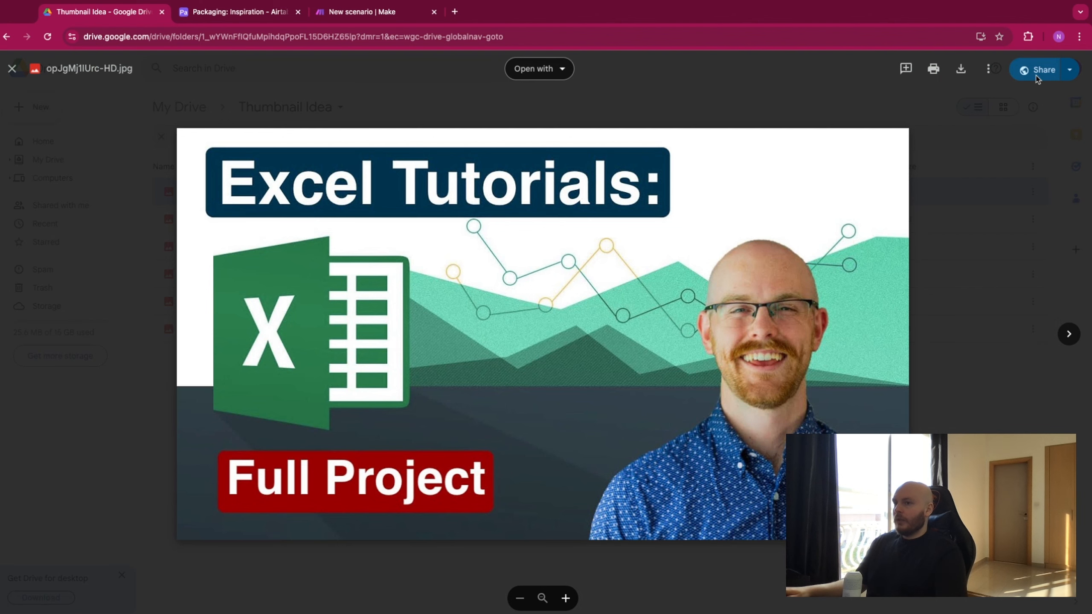
click(1001, 137)
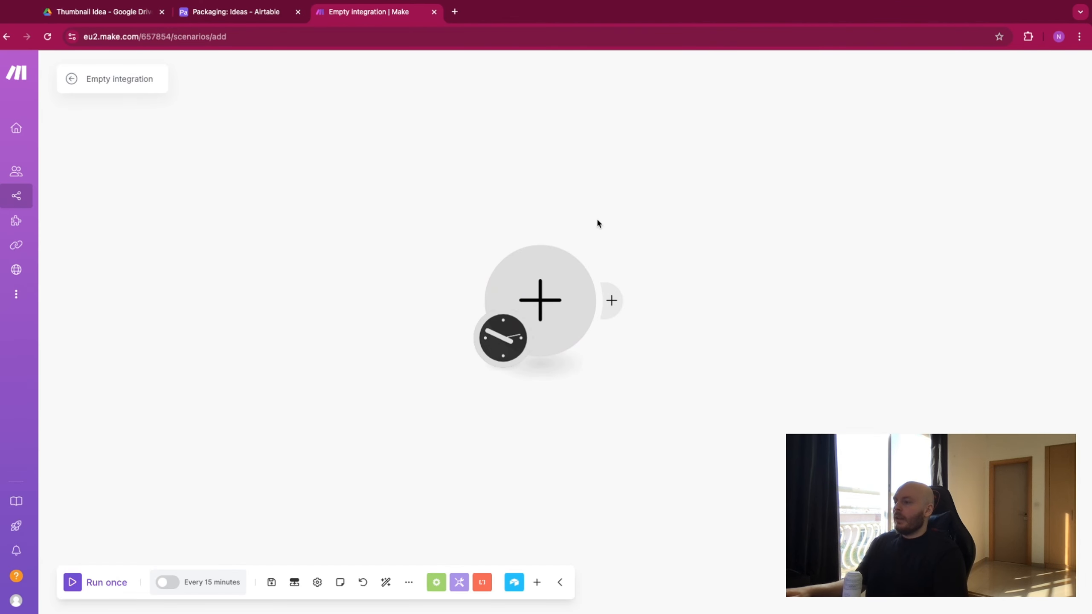
Add an Airtable Watch Records module as the trigger of the empty Make scenario
click(575, 293)
click(621, 261)
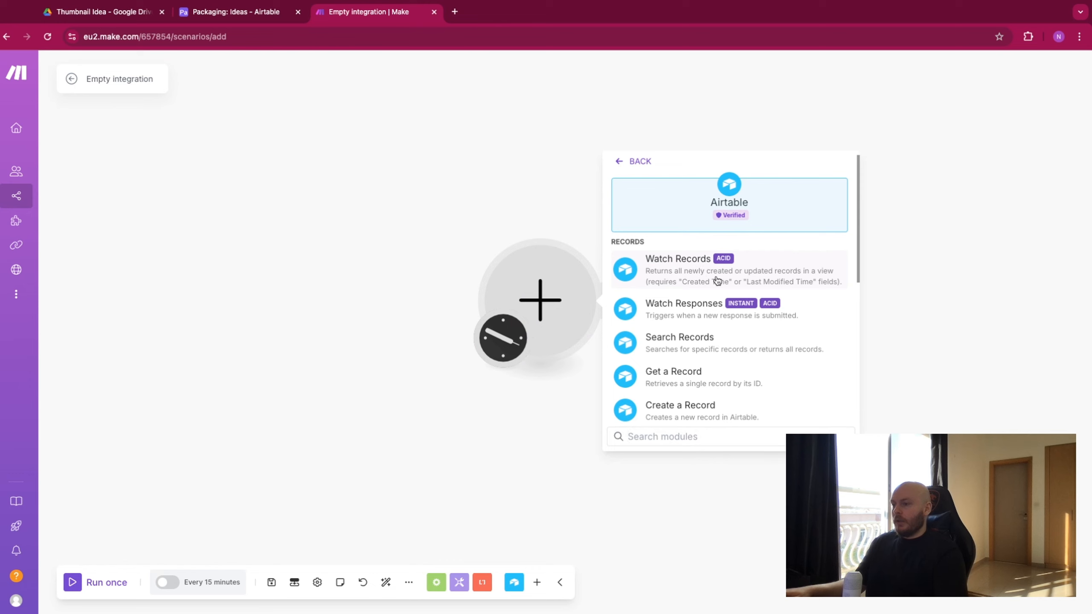
click(733, 277)
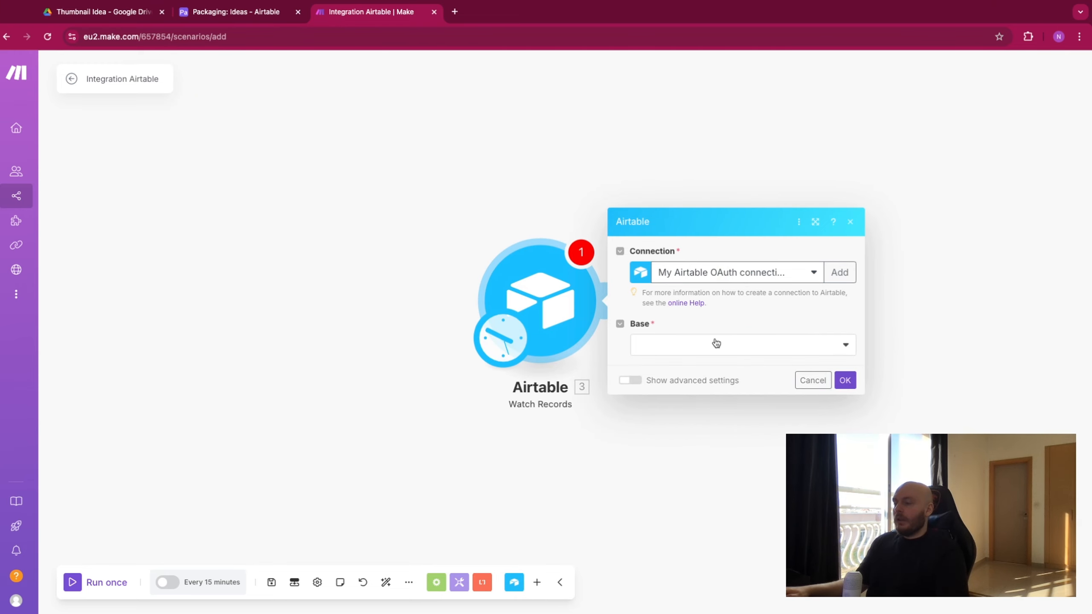
Set the Watch Records module's base to Packaging and its table to Ideas
click(715, 344)
click(695, 388)
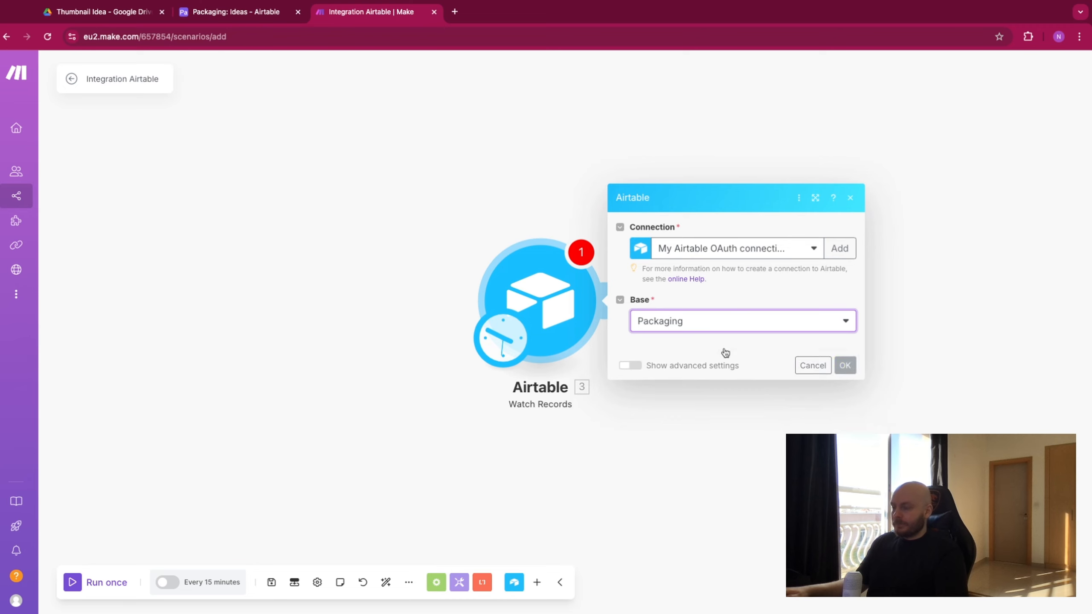
click(713, 368)
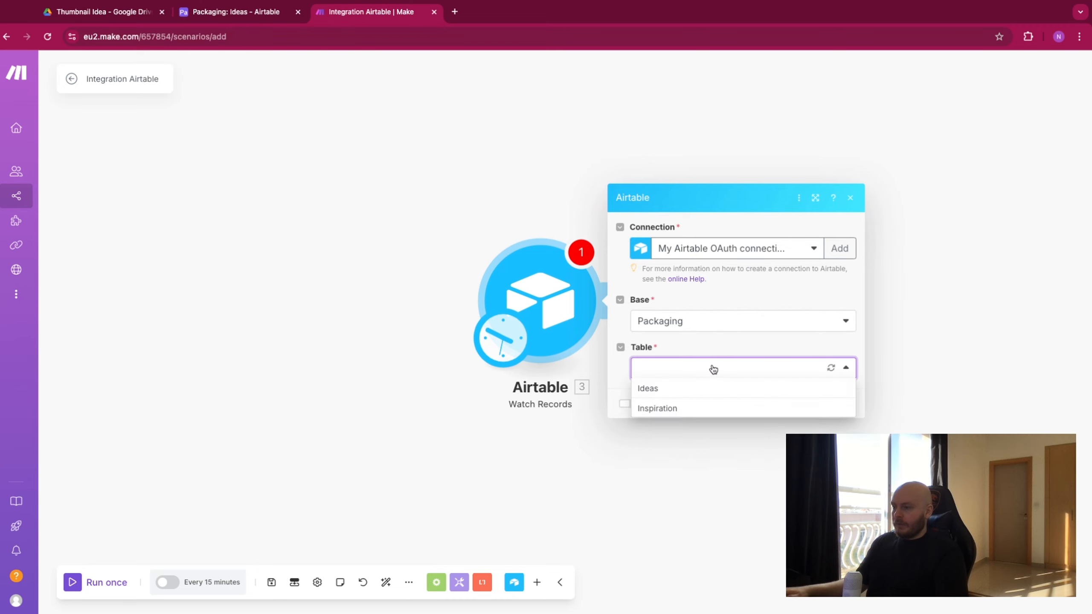
click(689, 394)
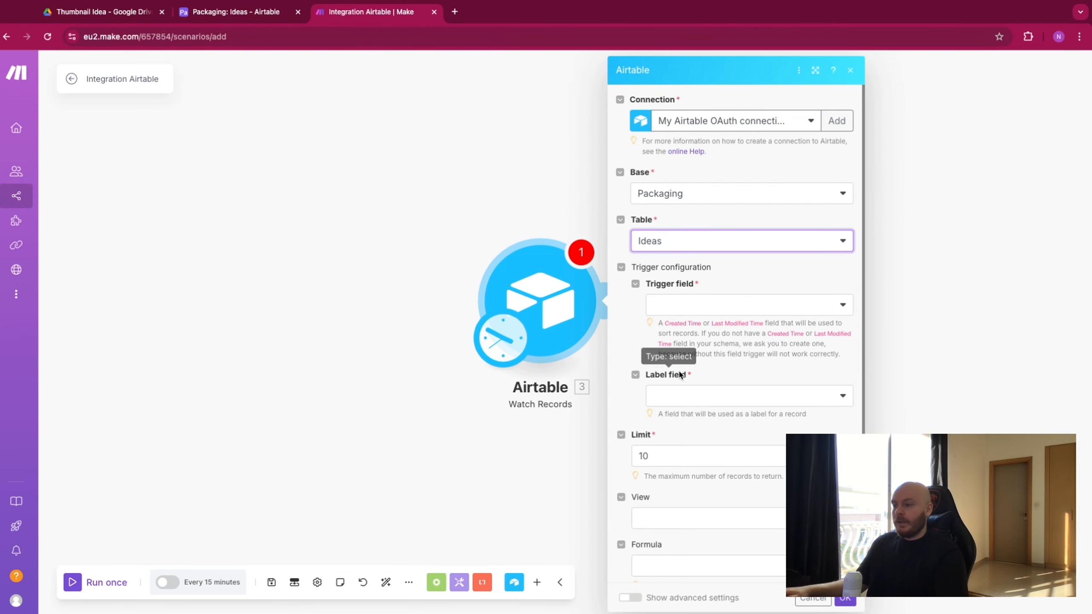
Set both the trigger field and the label field of the Watch Records module to Created Time
scroll(694, 301, down, 1)
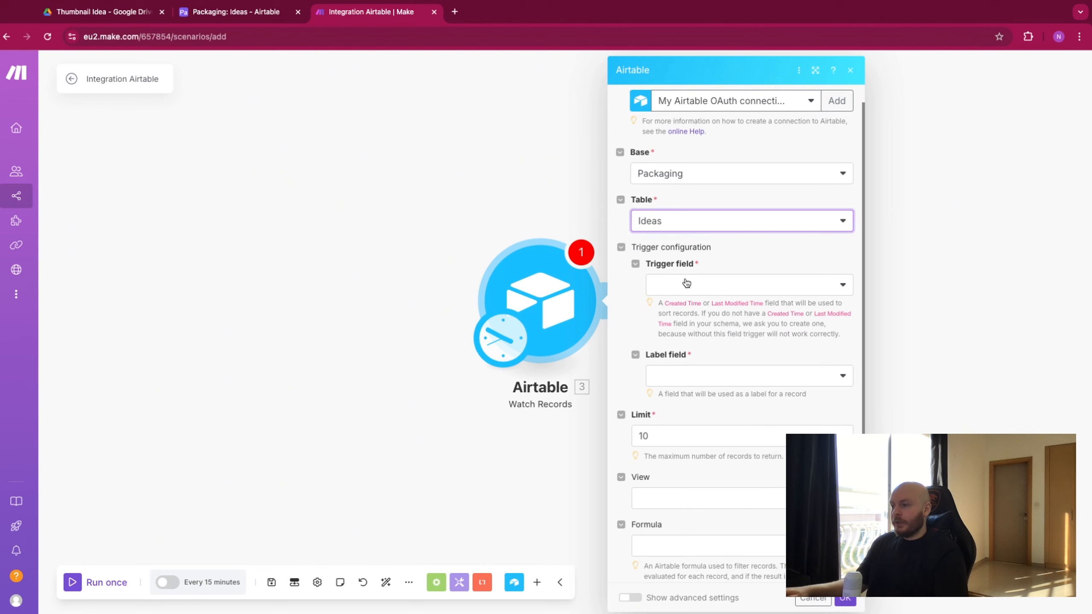
click(686, 284)
click(687, 304)
click(684, 378)
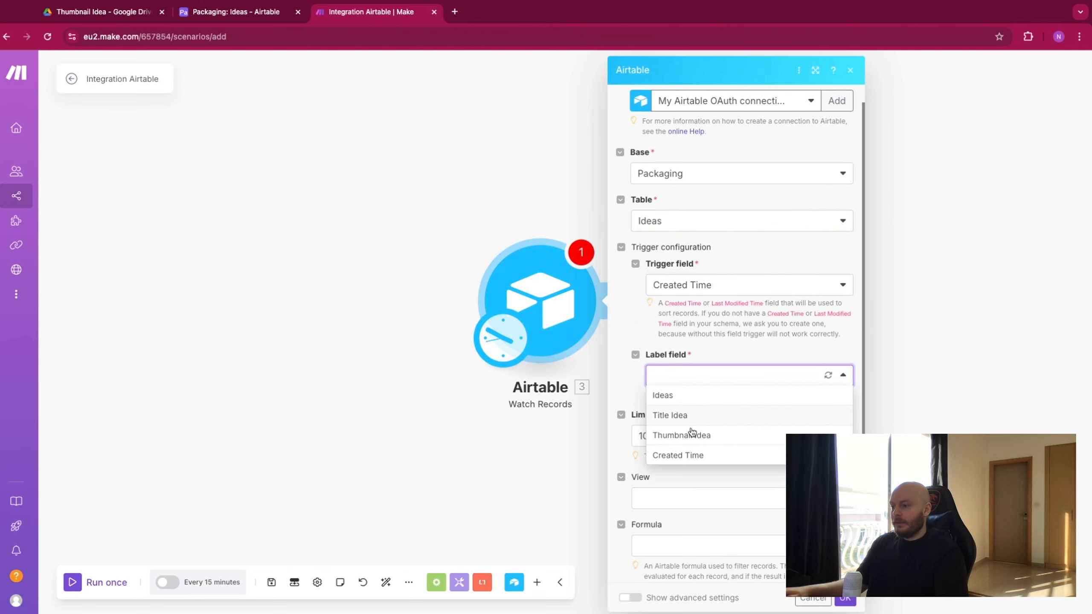
click(690, 457)
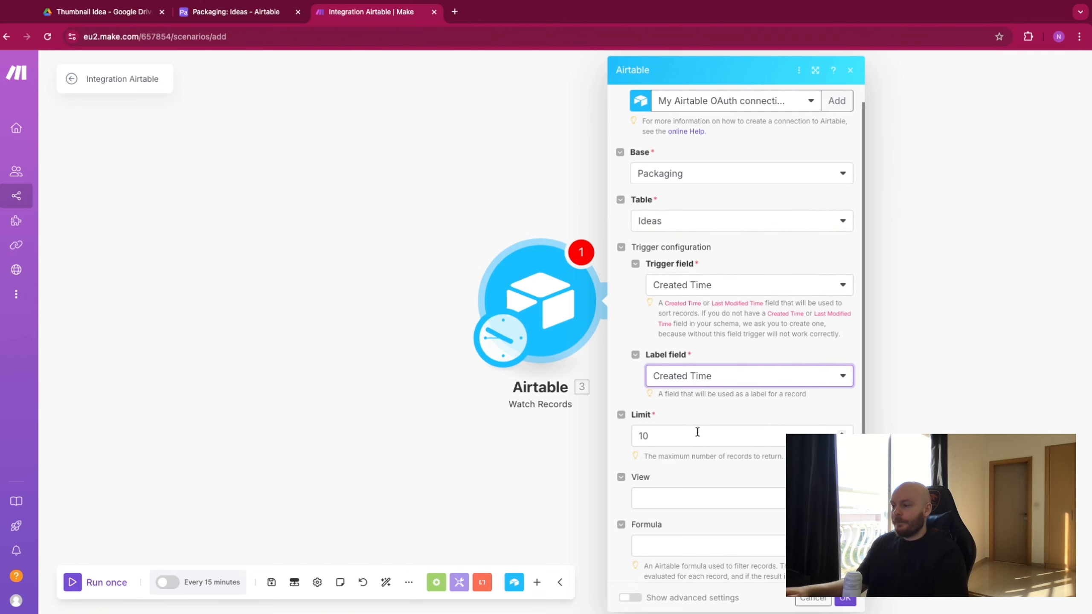
Limit the Watch Records module to 1 record and save its configuration
click(665, 442)
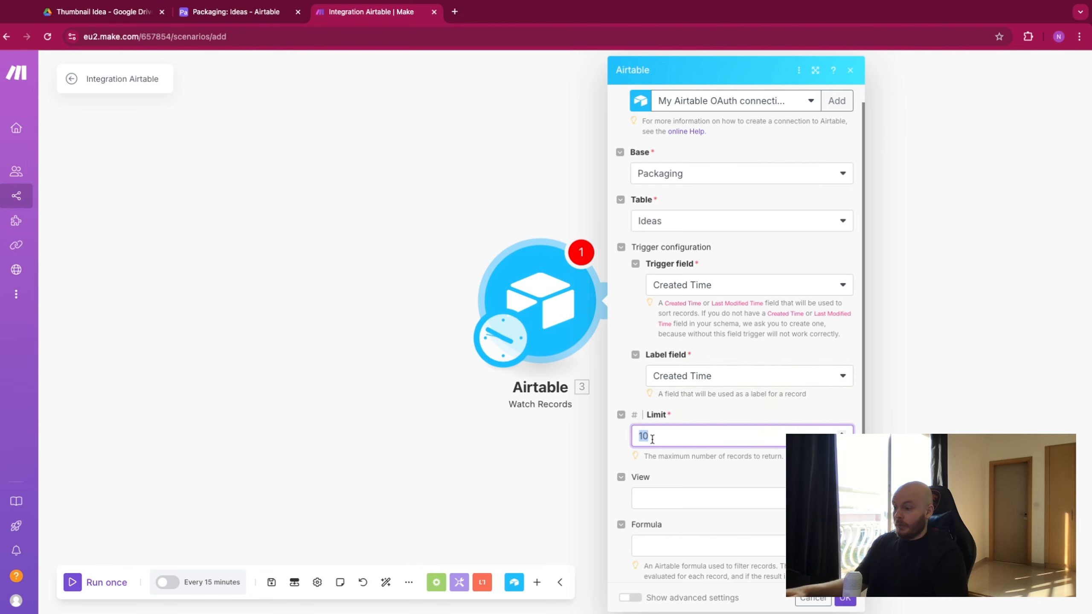
key(BackSpace)
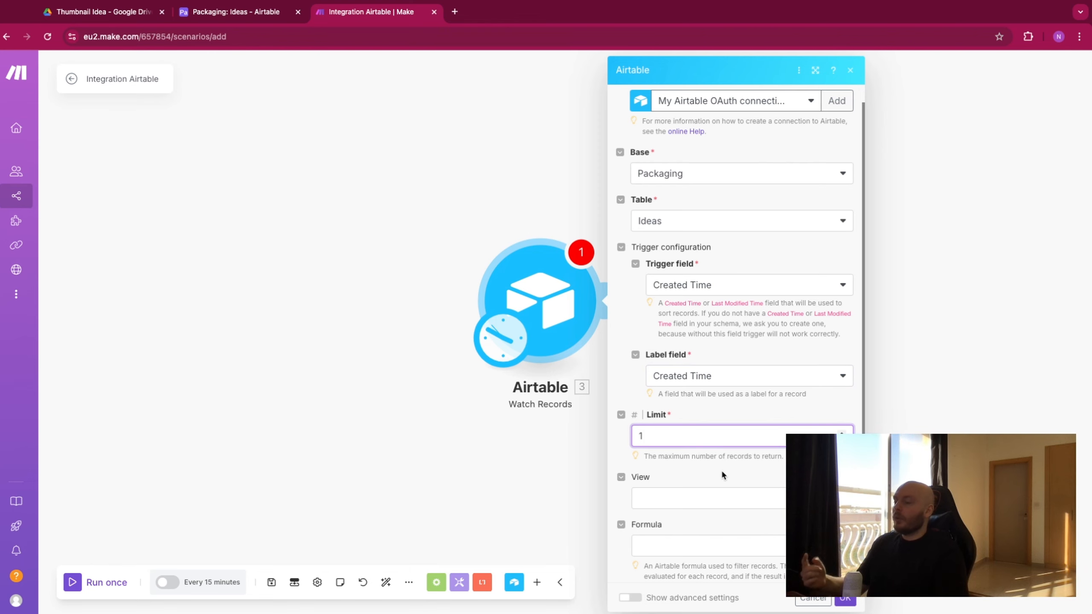
scroll(756, 516, down, 1)
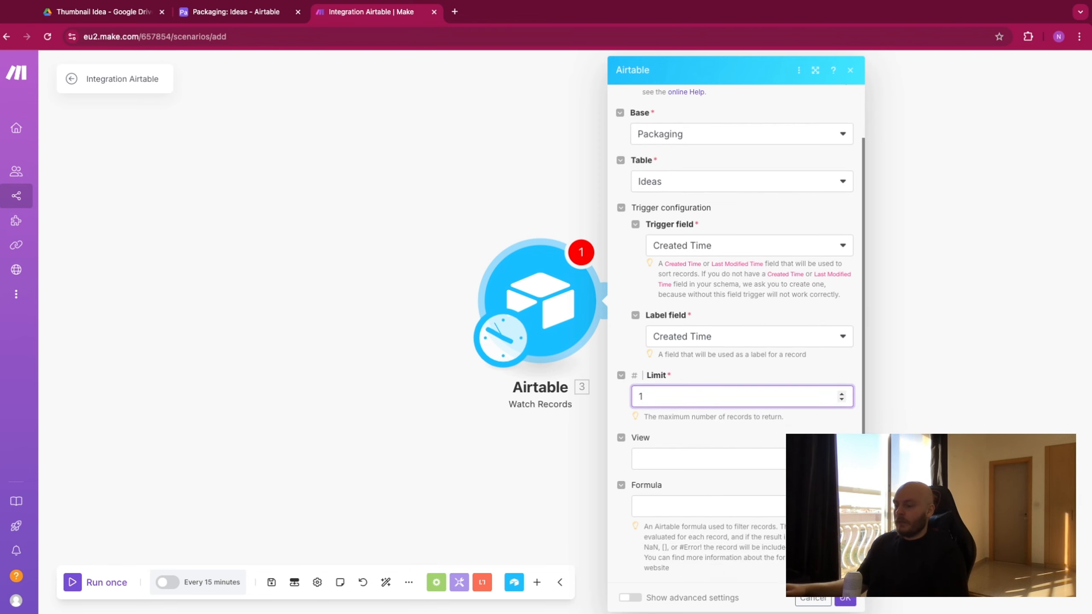
click(844, 597)
click(843, 356)
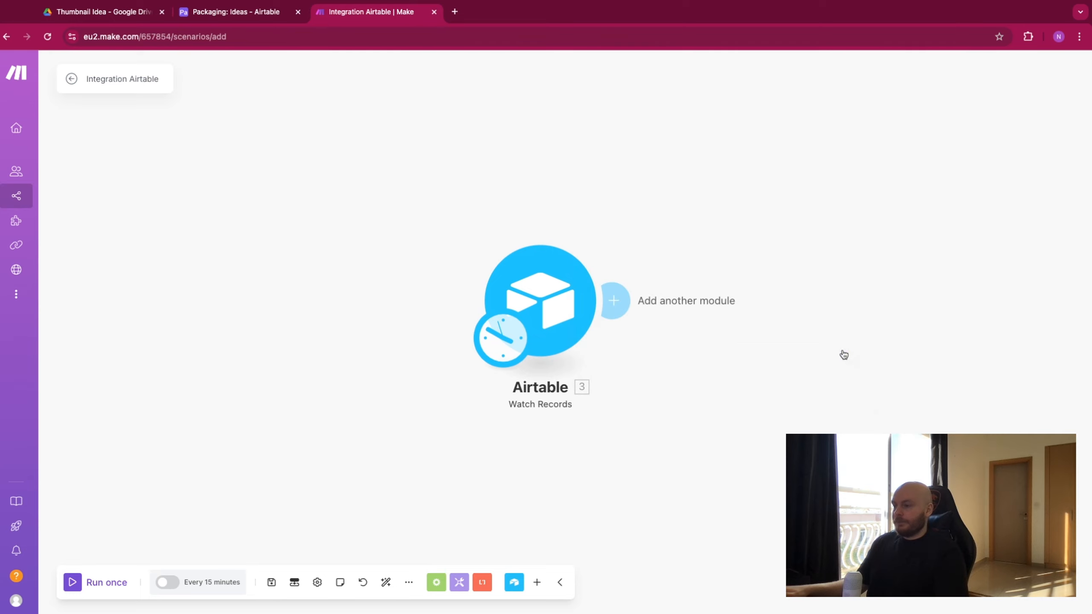
Add an Airtable Search Records module after Watch Records, using the Packaging base and its Inspiration table
click(426, 284)
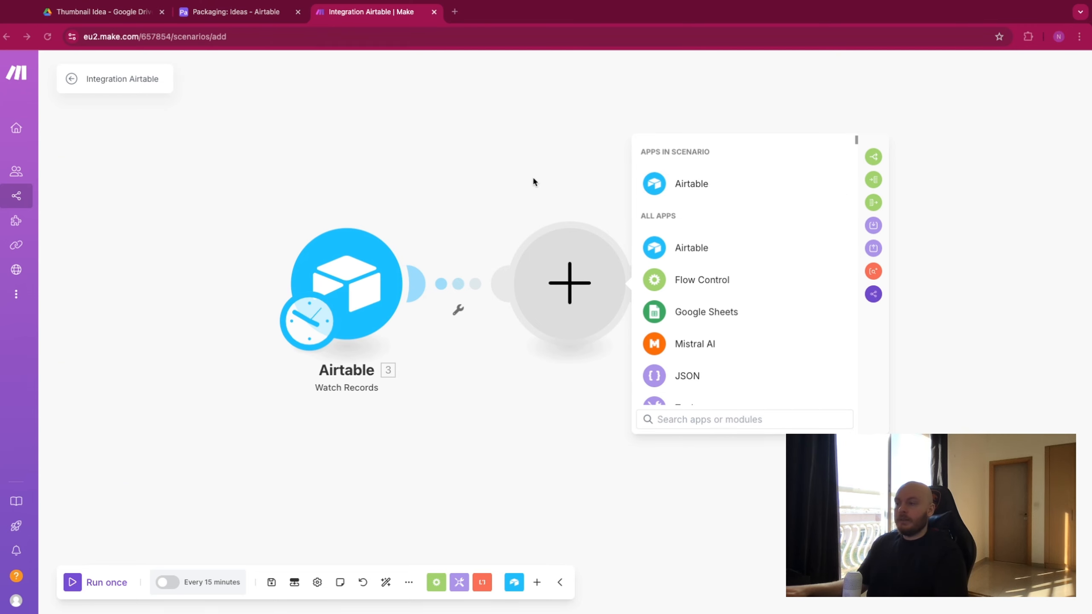
click(677, 183)
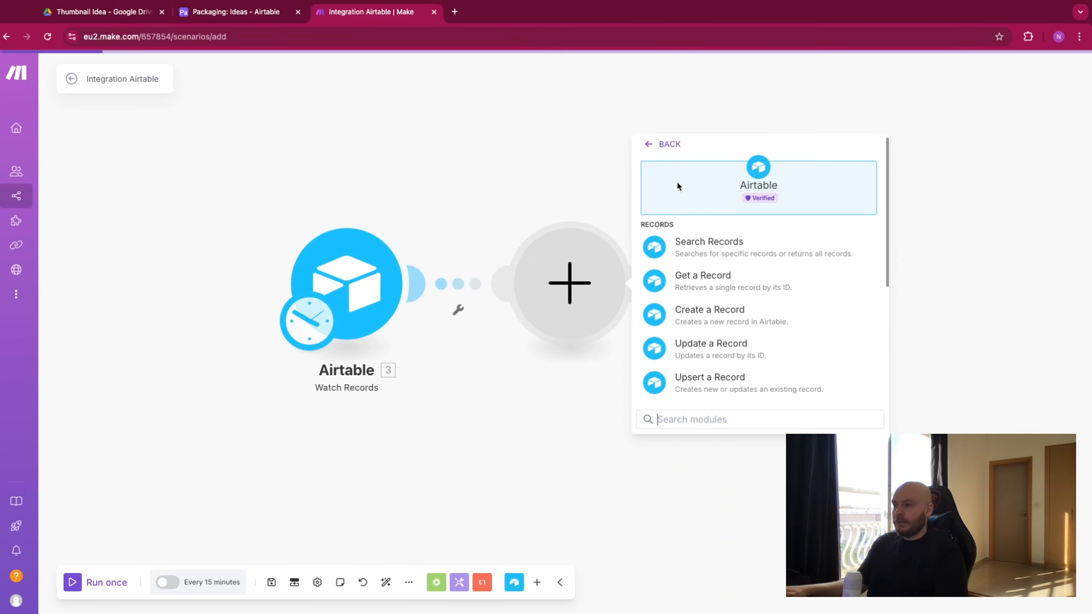
click(687, 253)
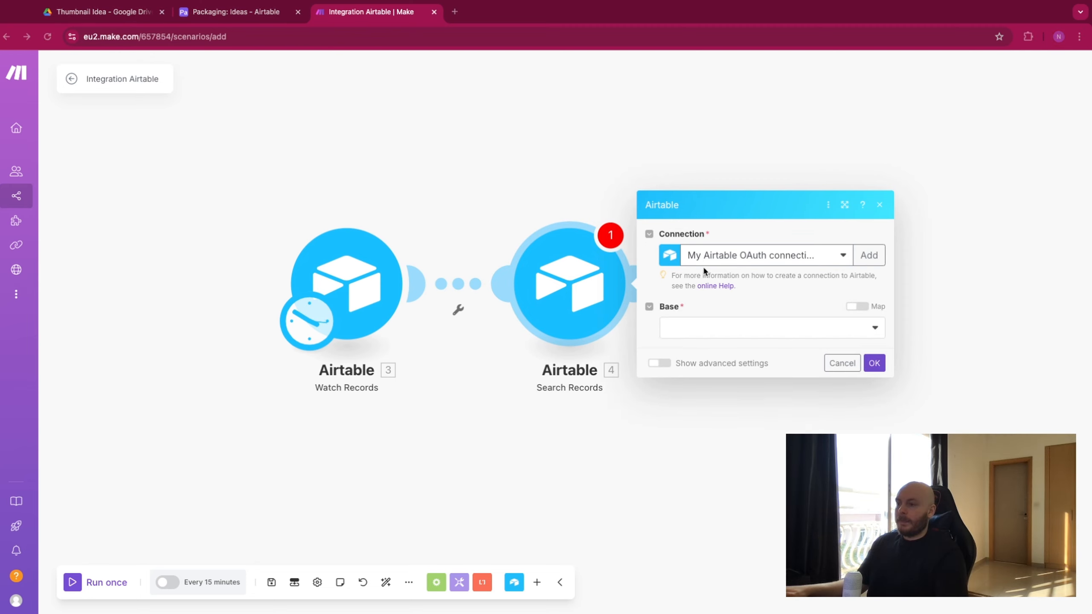
click(709, 327)
click(706, 368)
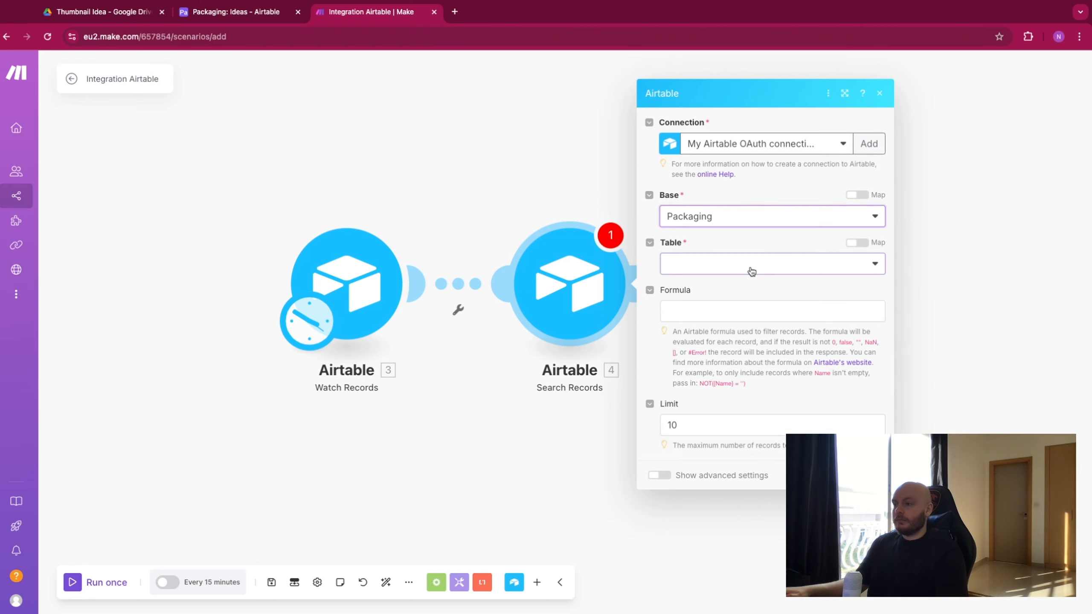
click(751, 265)
click(729, 302)
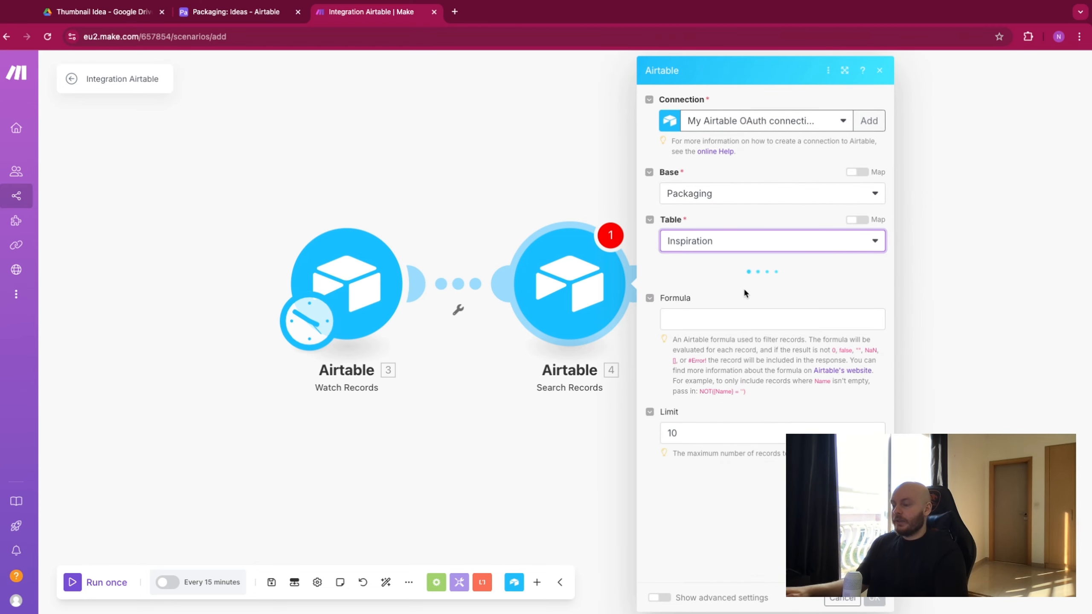
Include Titles and Thumbnail Link as output fields of the Search Records module and save its configuration
scroll(714, 326, down, 1)
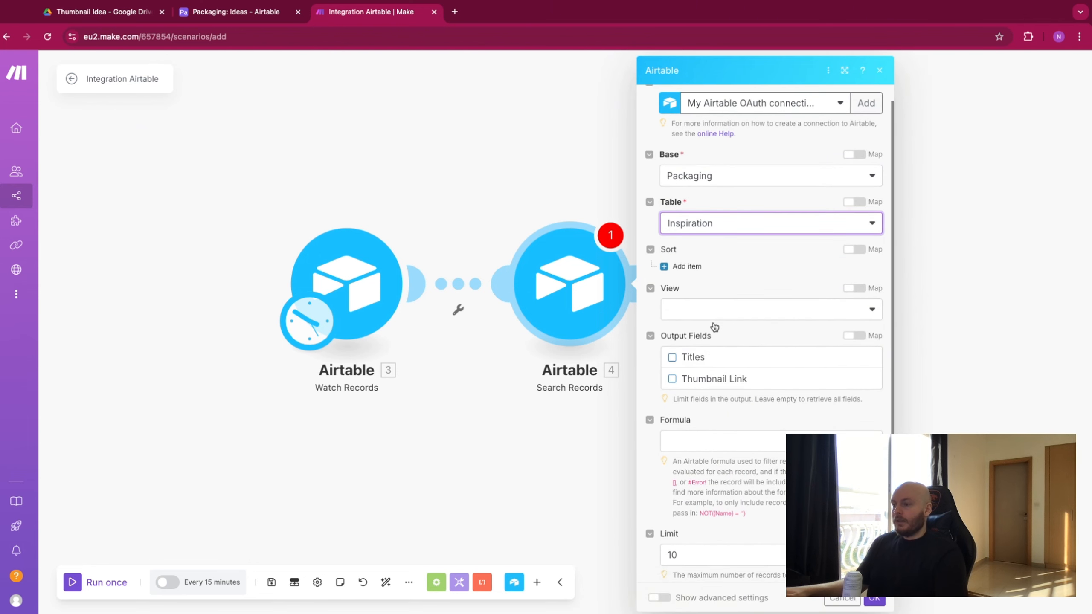
click(673, 359)
click(672, 379)
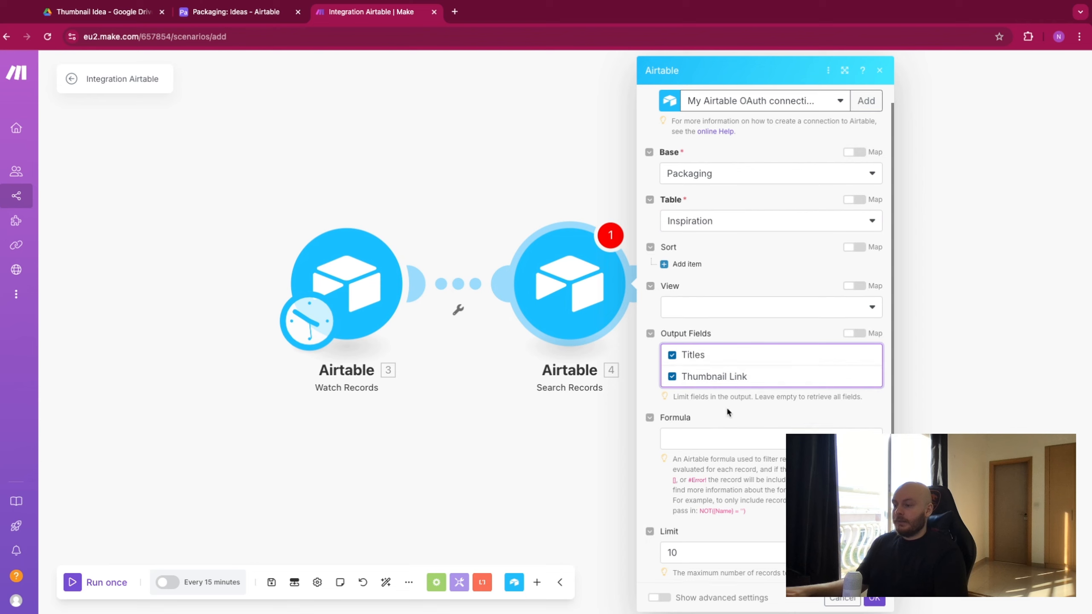
scroll(730, 430, down, 1)
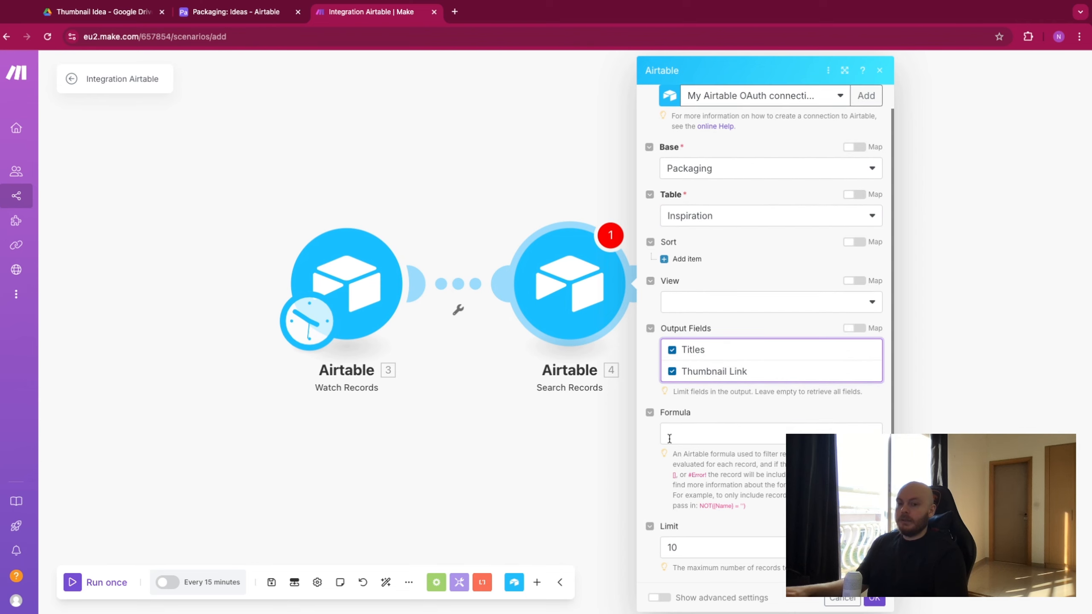
click(873, 598)
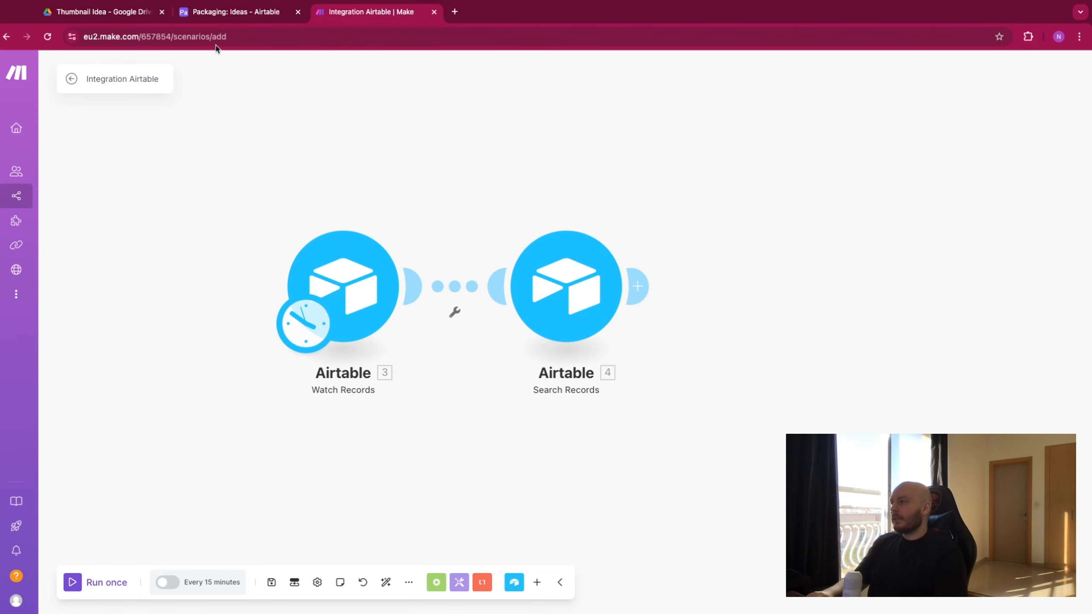
Review the titles and thumbnail links in the Packaging base's Inspiration table in Airtable, then return to the Make scenario
click(213, 21)
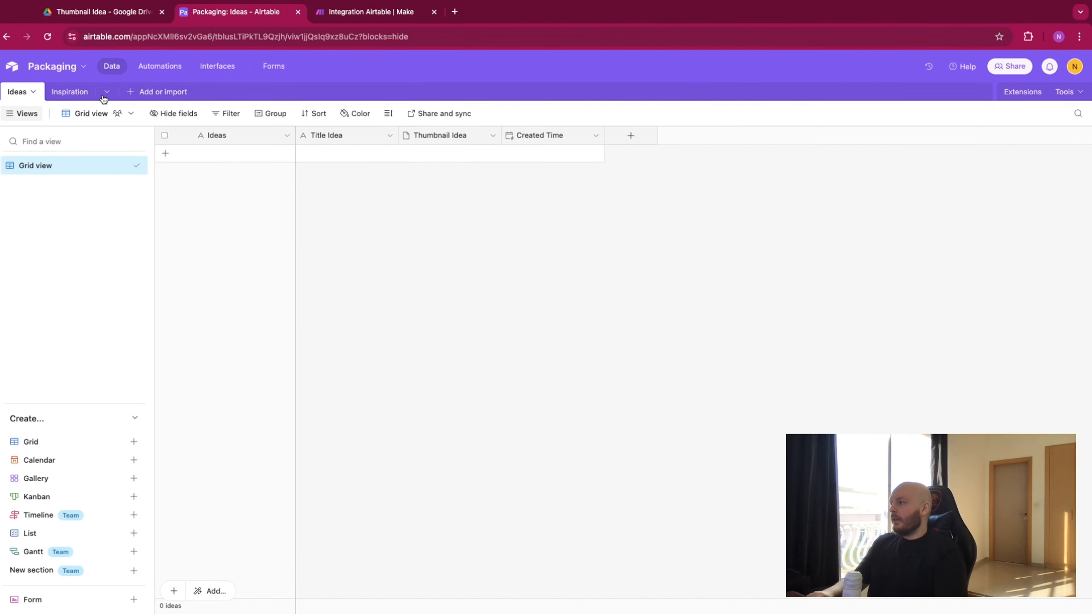
click(69, 91)
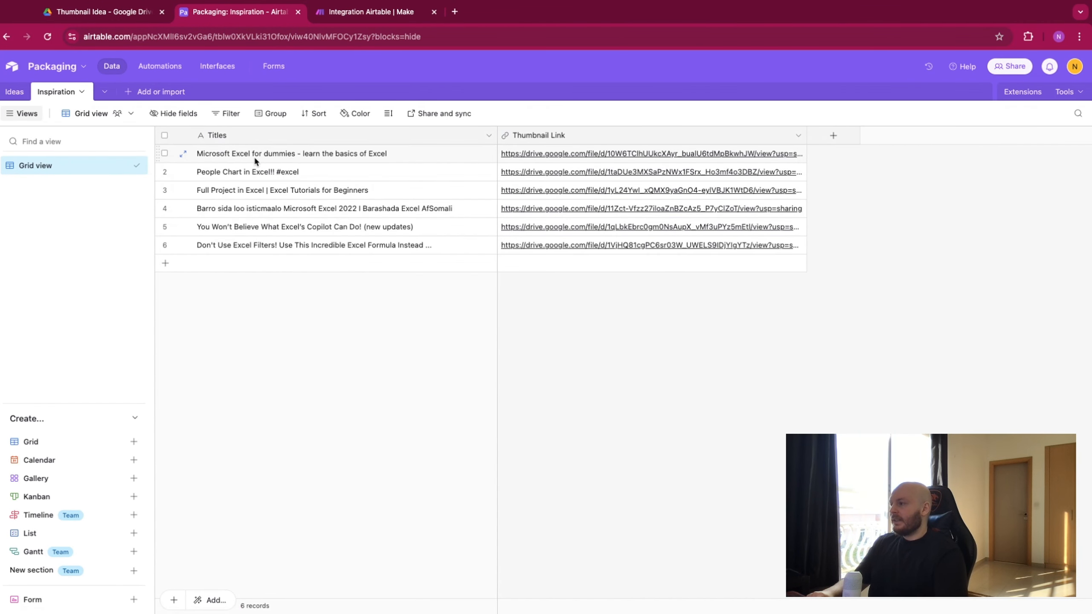
click(371, 12)
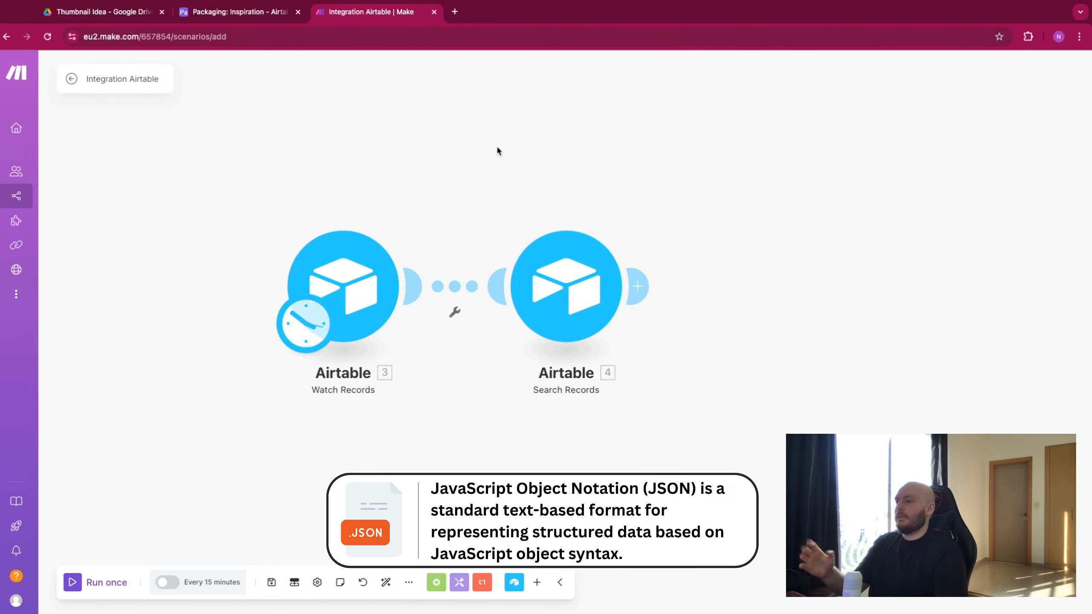
Add a JSON Aggregate to JSON module after Search Records, with Airtable - Search Records as its source module
click(637, 286)
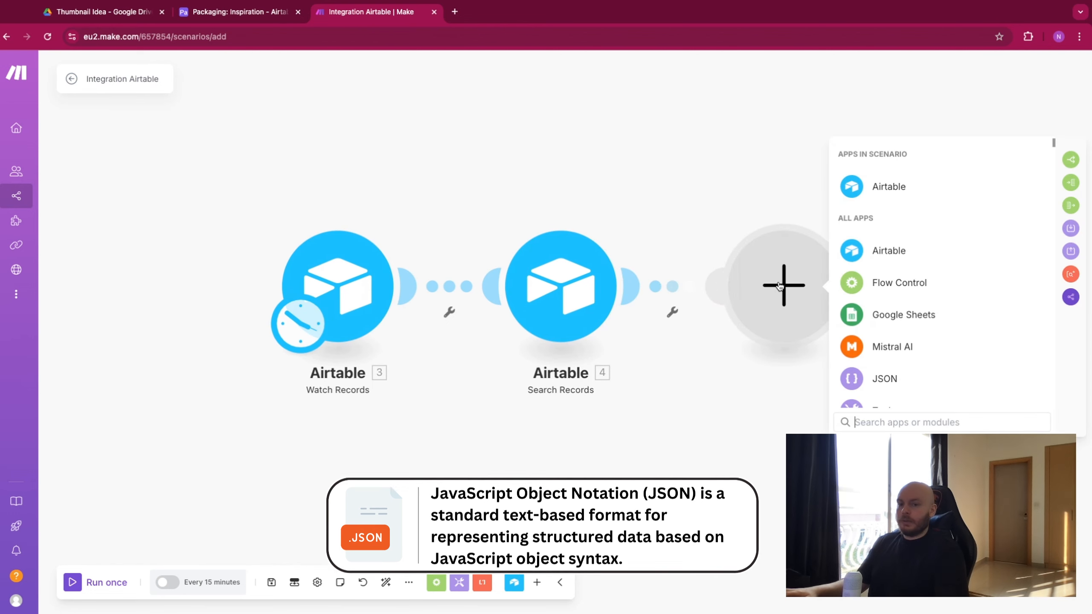
click(887, 379)
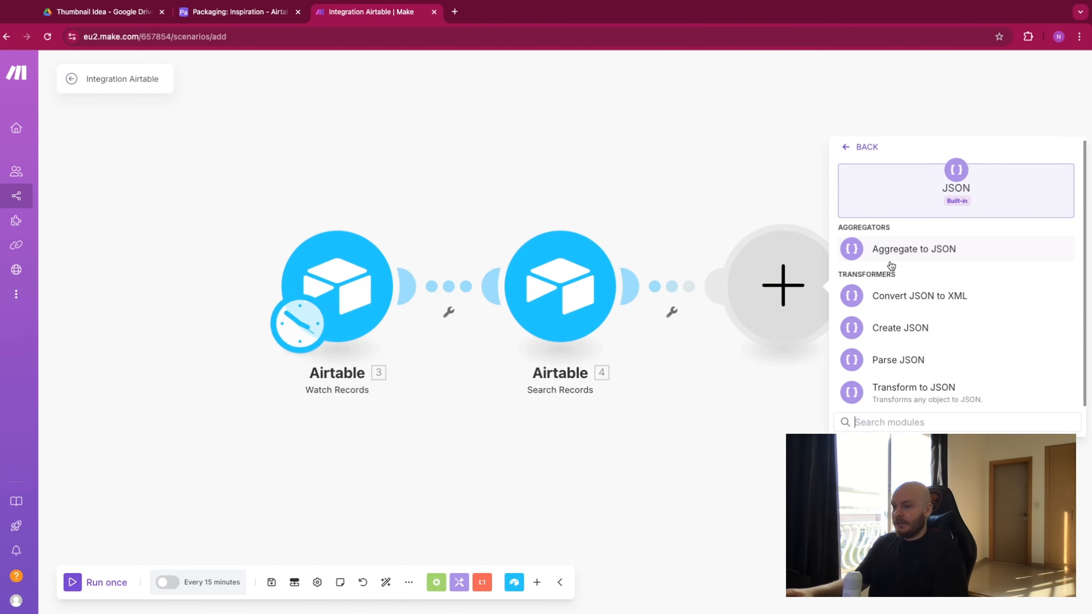
click(904, 253)
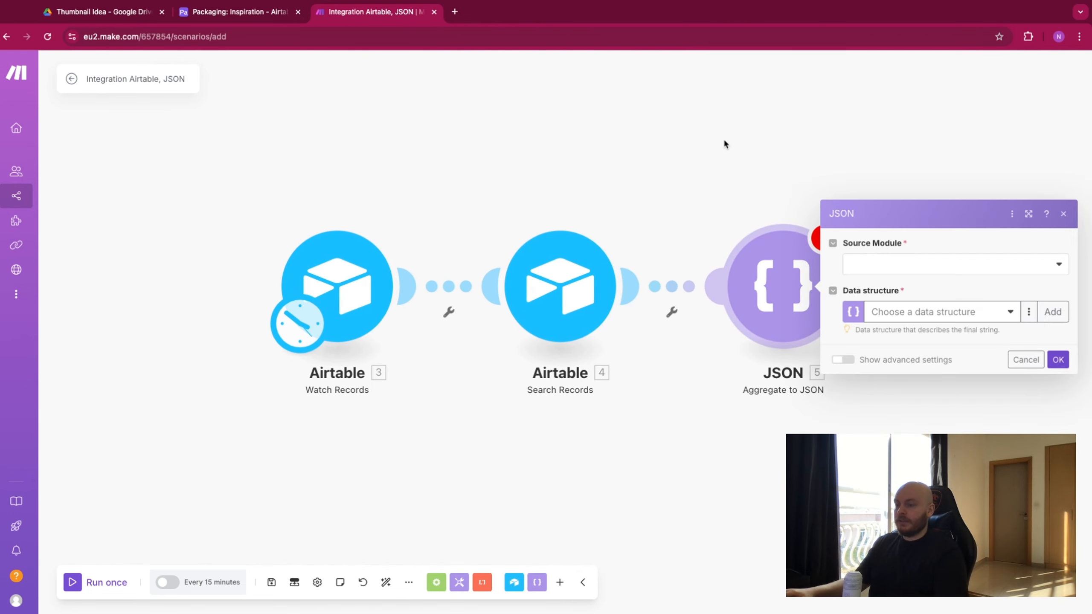
click(869, 264)
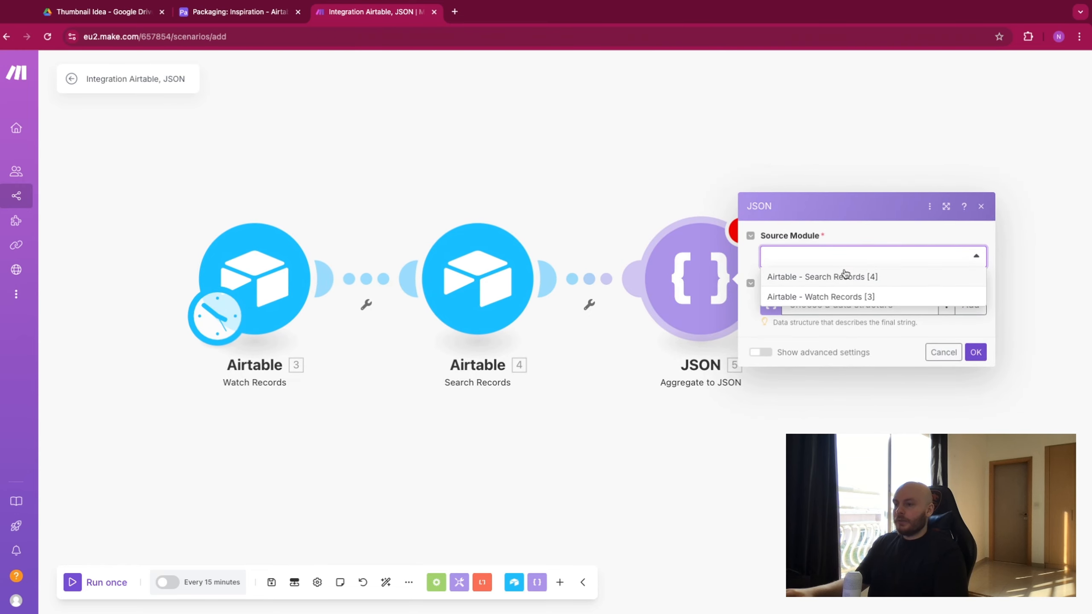
click(932, 279)
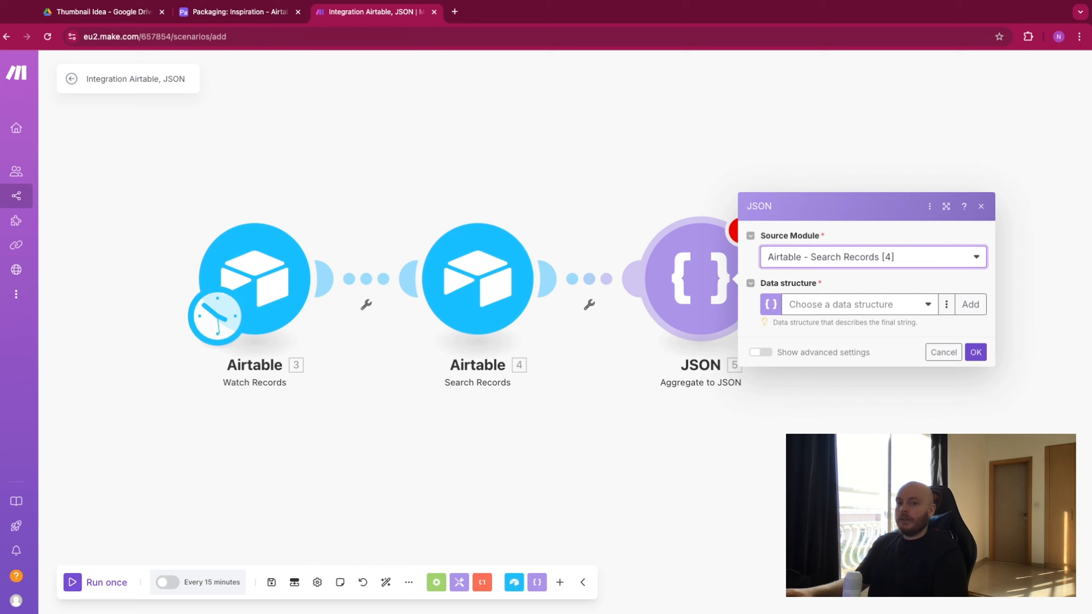
Choose Inspiration as the aggregator's data structure, then review its Title and Thumbnail Link specification and save it
click(906, 306)
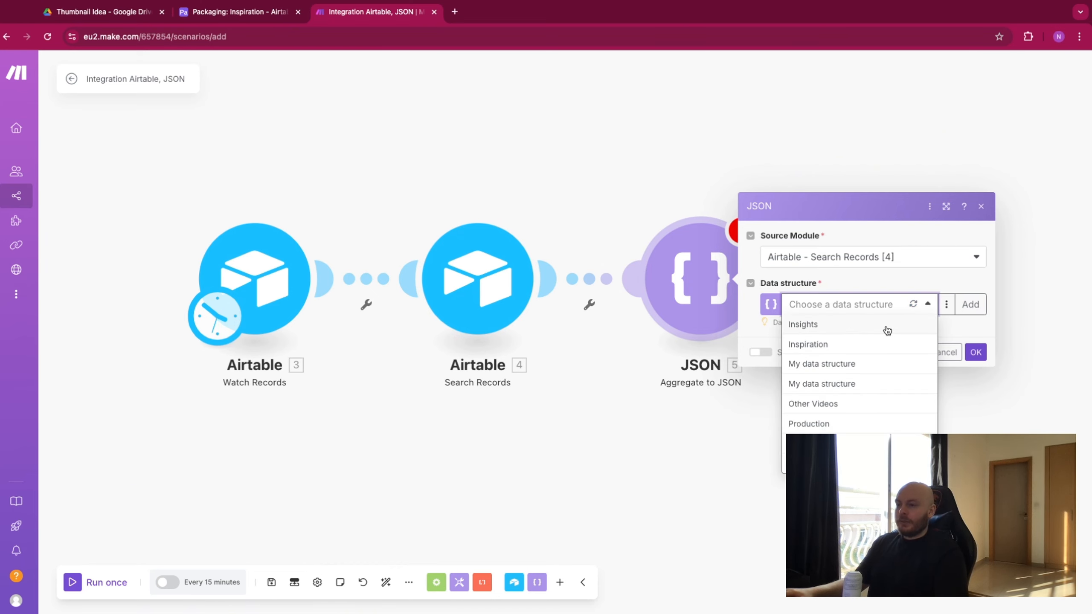
click(887, 346)
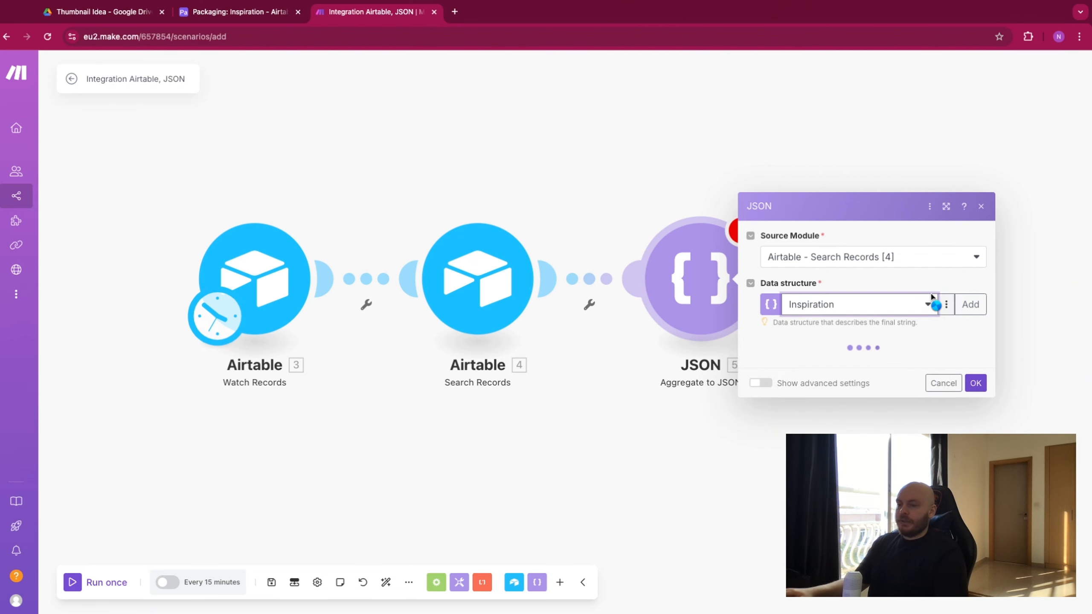
click(946, 258)
click(925, 276)
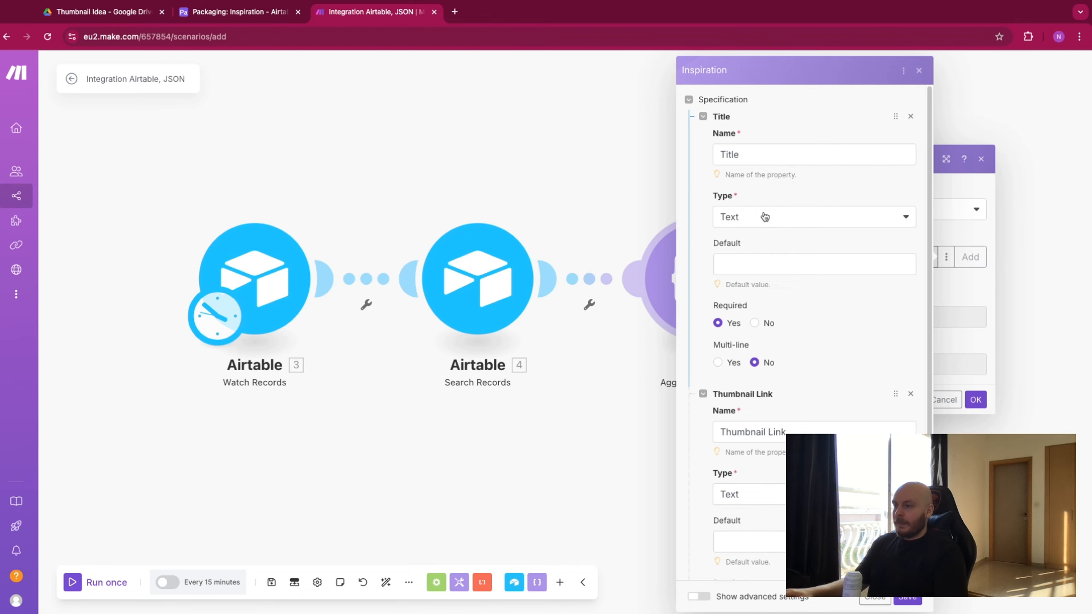
scroll(773, 267, down, 2)
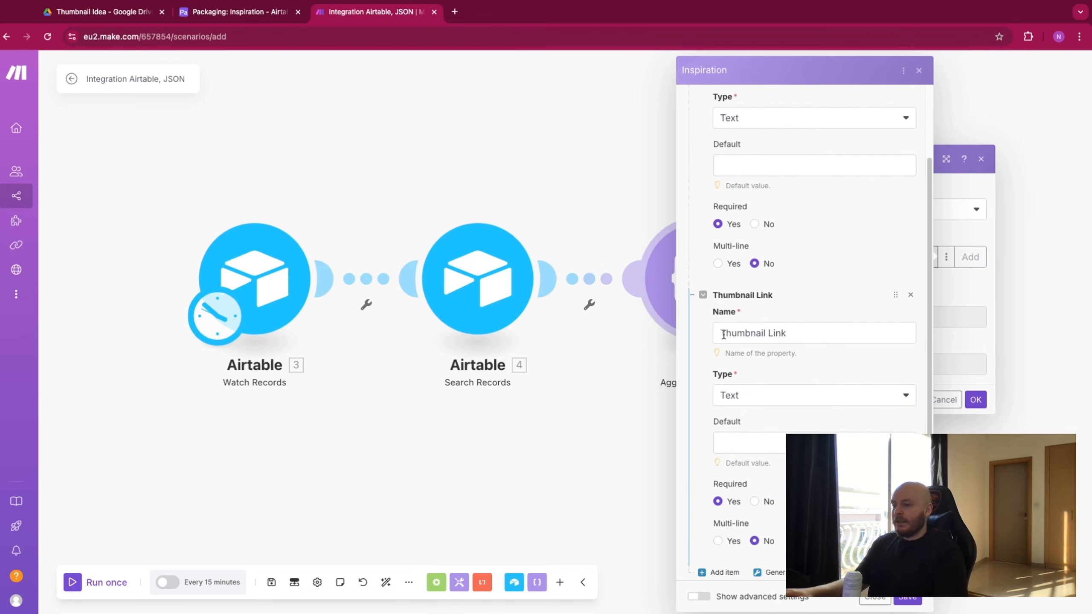
scroll(782, 380, down, 3)
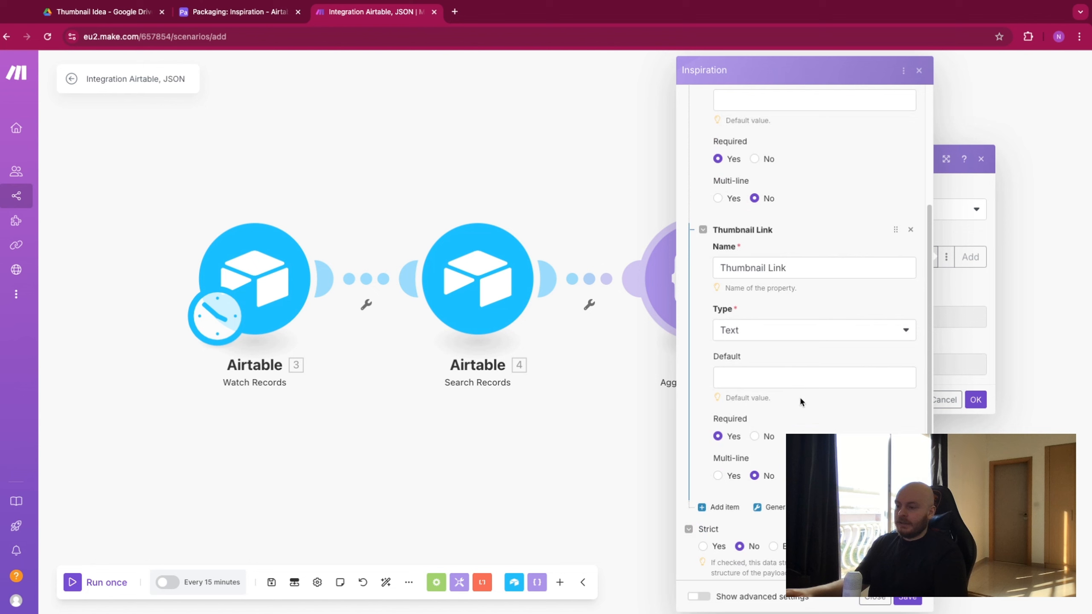
scroll(761, 387, up, 3)
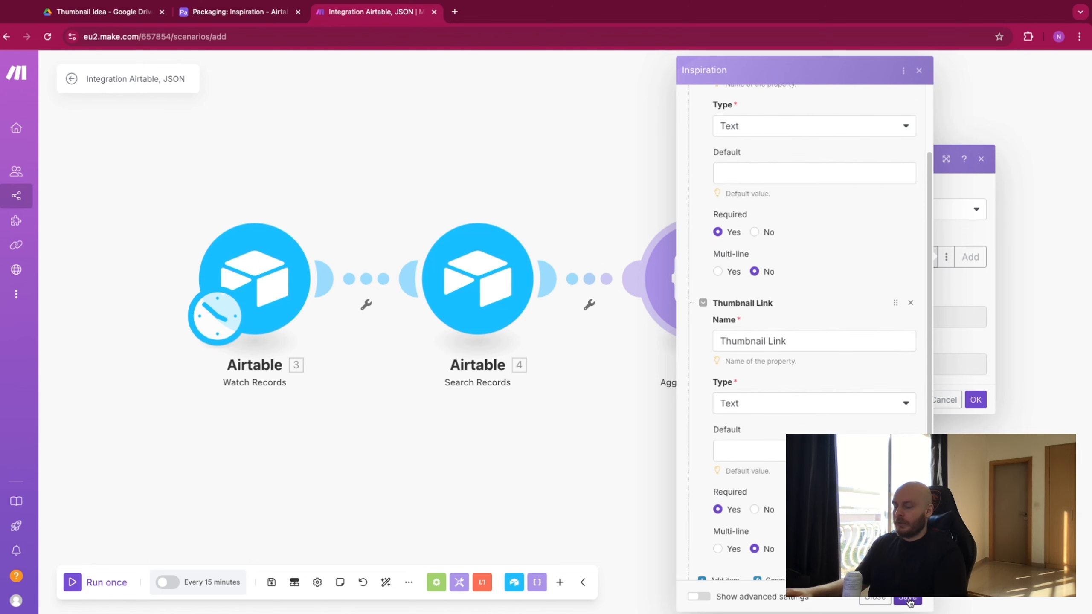
click(908, 599)
Map Titles and Thumbnail Link from Search Records to the aggregator's Title and Thumbnail Link fields and save the module
click(785, 315)
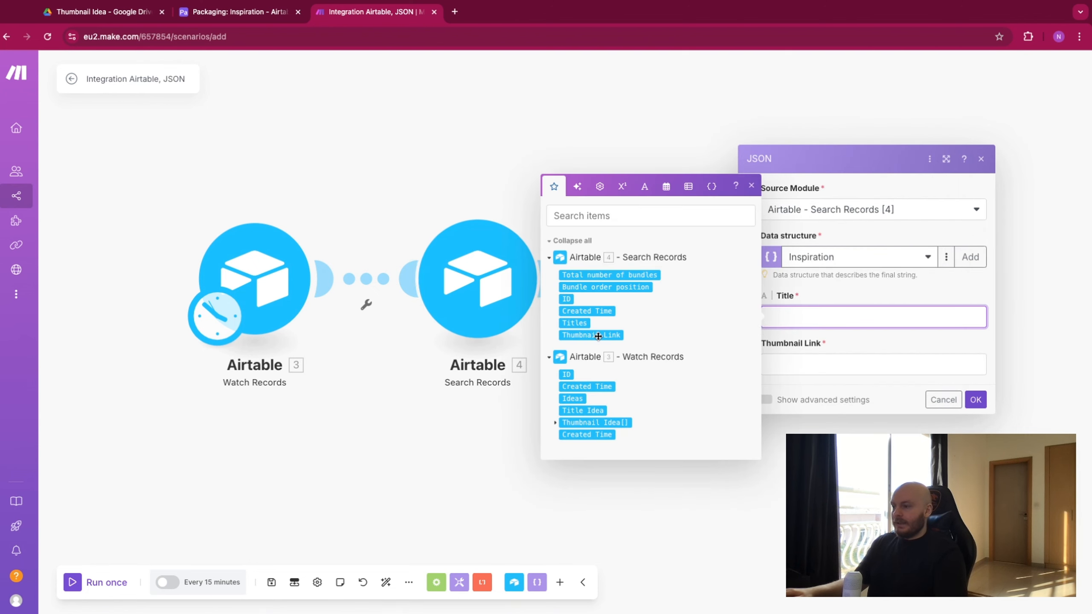
click(579, 322)
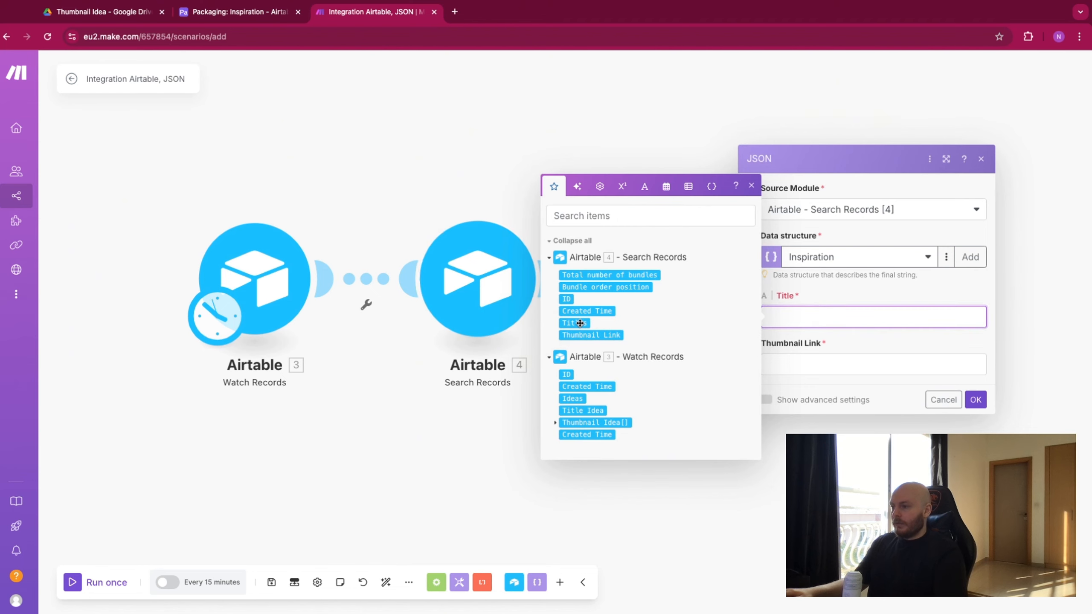
click(871, 363)
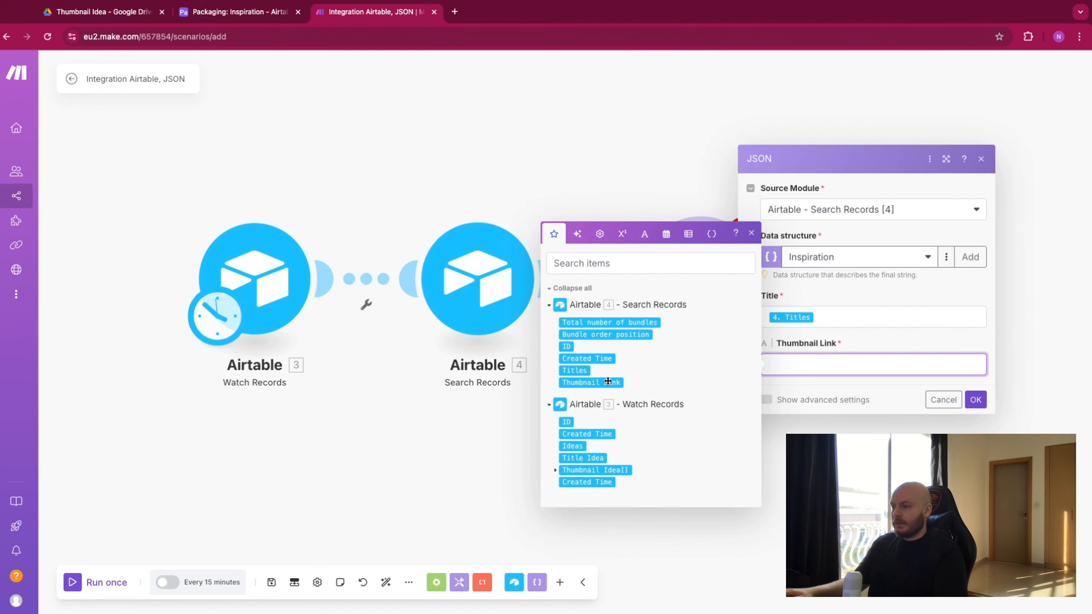
click(591, 382)
click(975, 400)
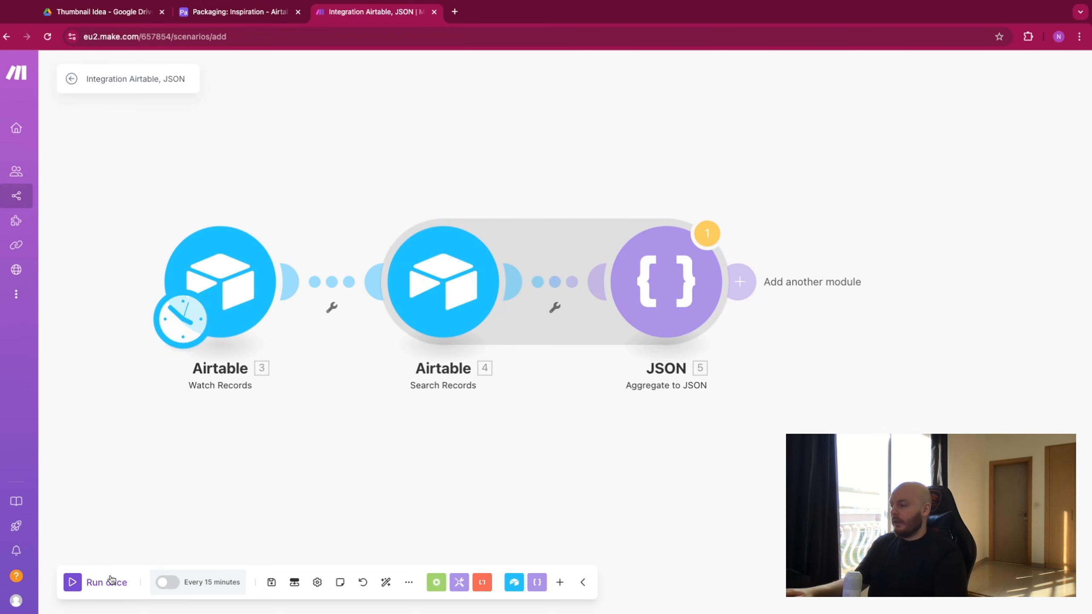
Run the scenario once despite the warning about the JSON module being last in the route
click(72, 583)
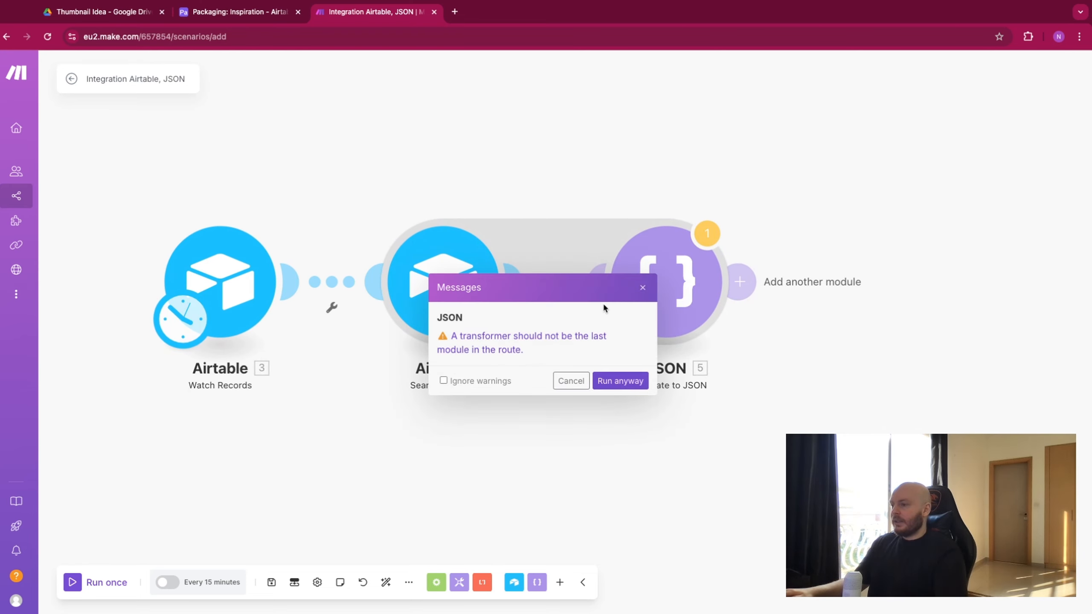
click(617, 383)
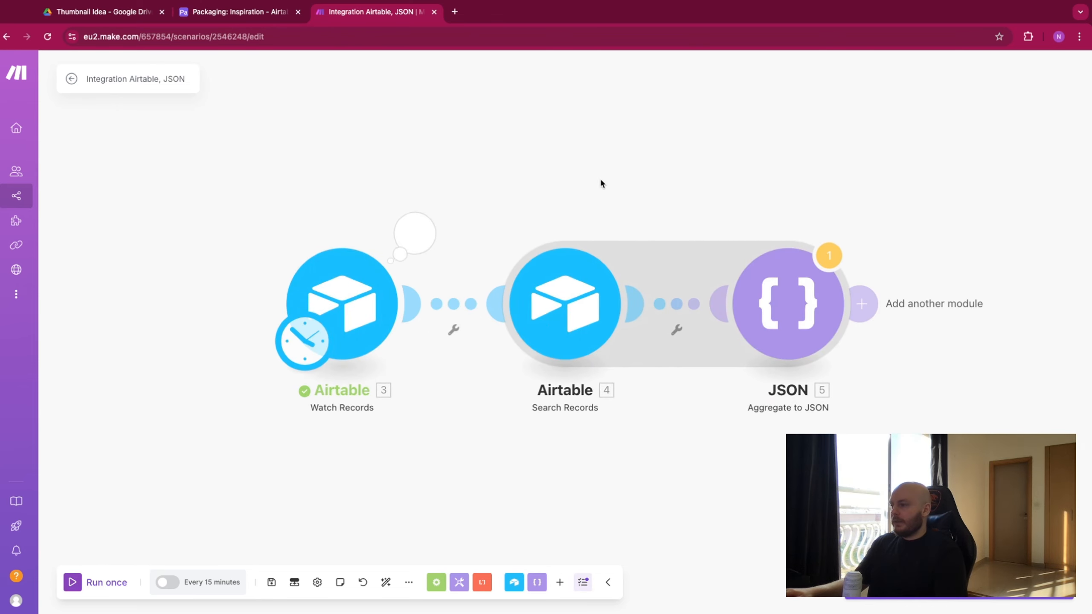
drag(801, 183, 715, 197)
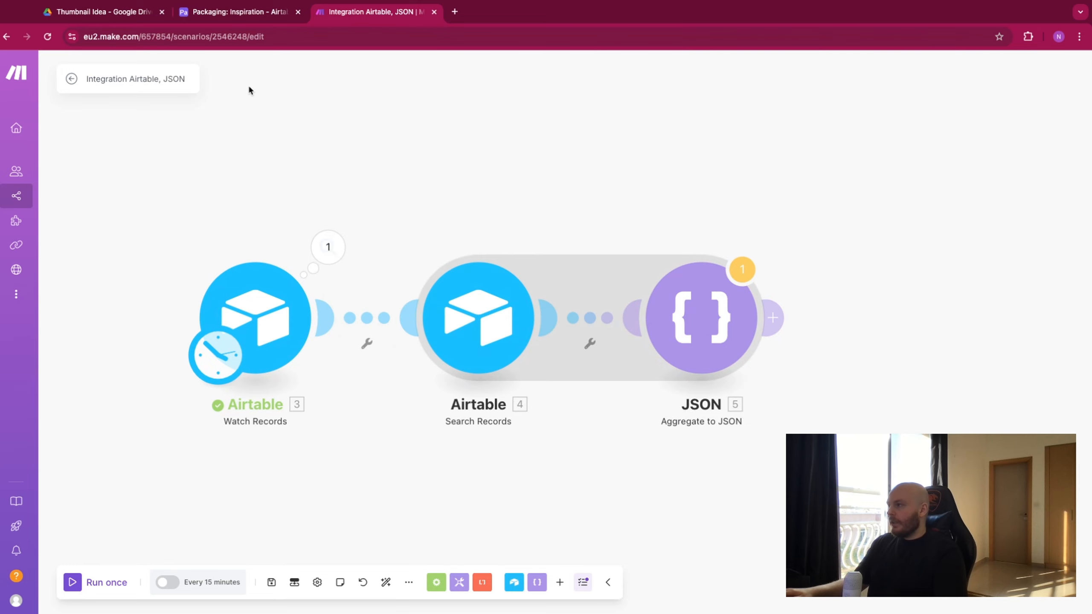
In Airtable, enter "how to use excel" as an idea in the first row of the Ideas table, then return to the Make scenario
click(228, 12)
click(15, 92)
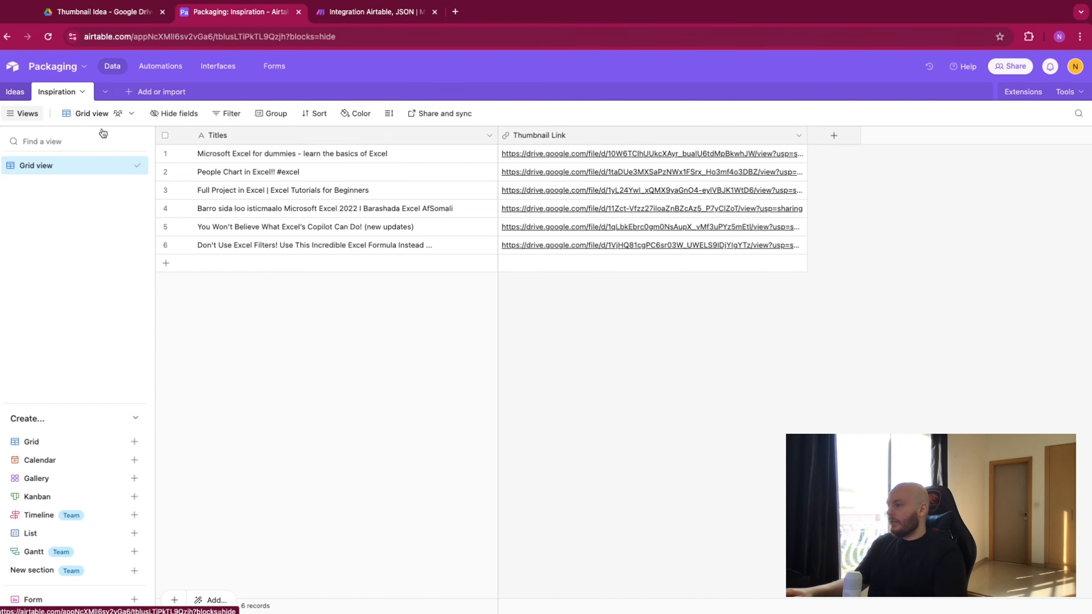
double_click(200, 157)
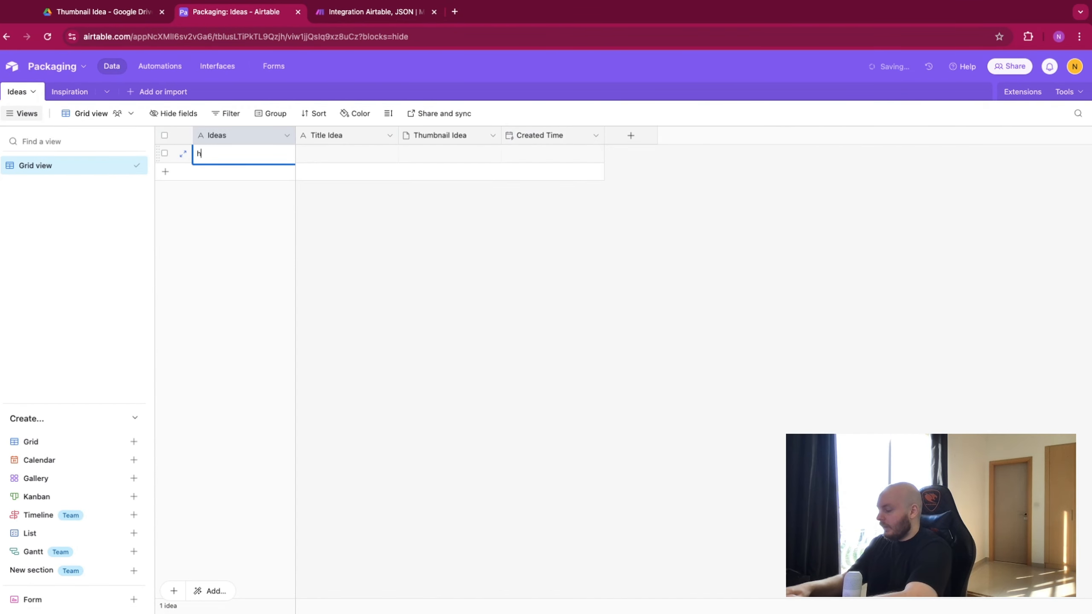
text(how to use excel)
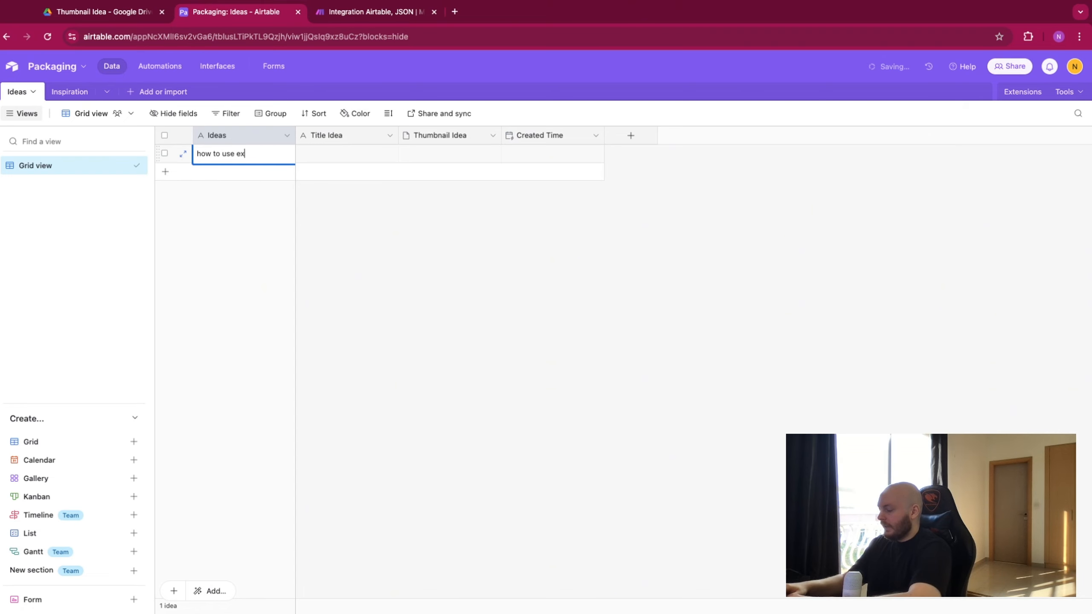
click(373, 12)
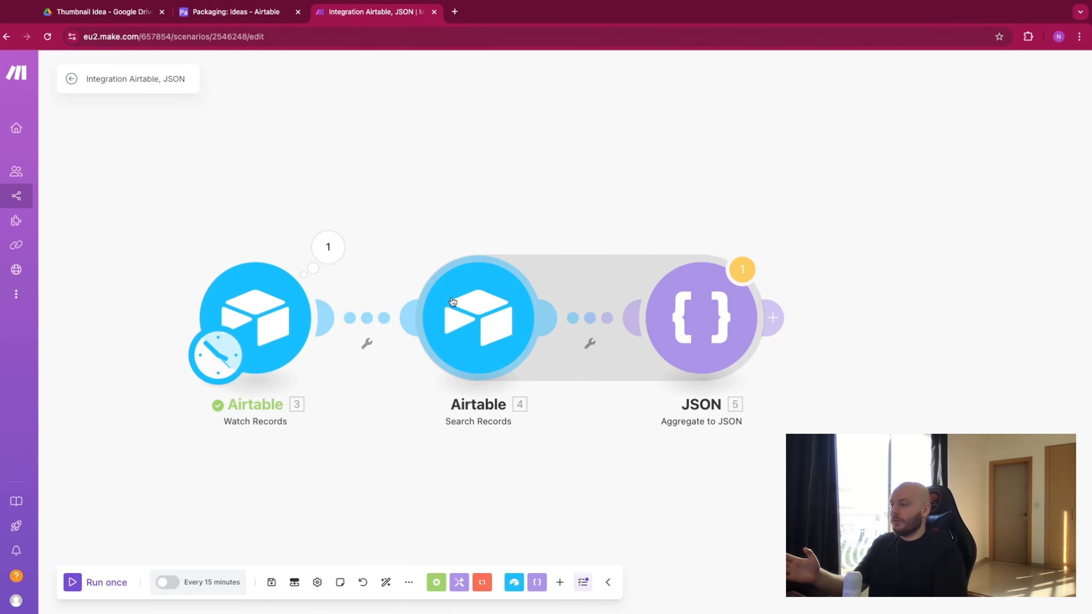
Run the scenario once despite the warning and inspect the JSON aggregator's input bundles and output JSON string
click(70, 582)
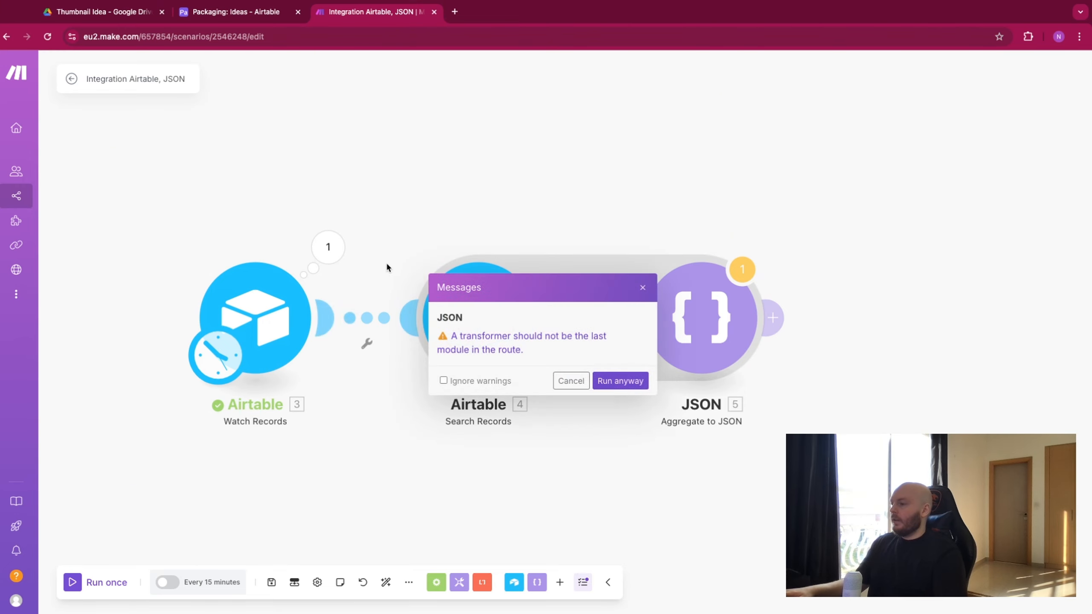
click(619, 380)
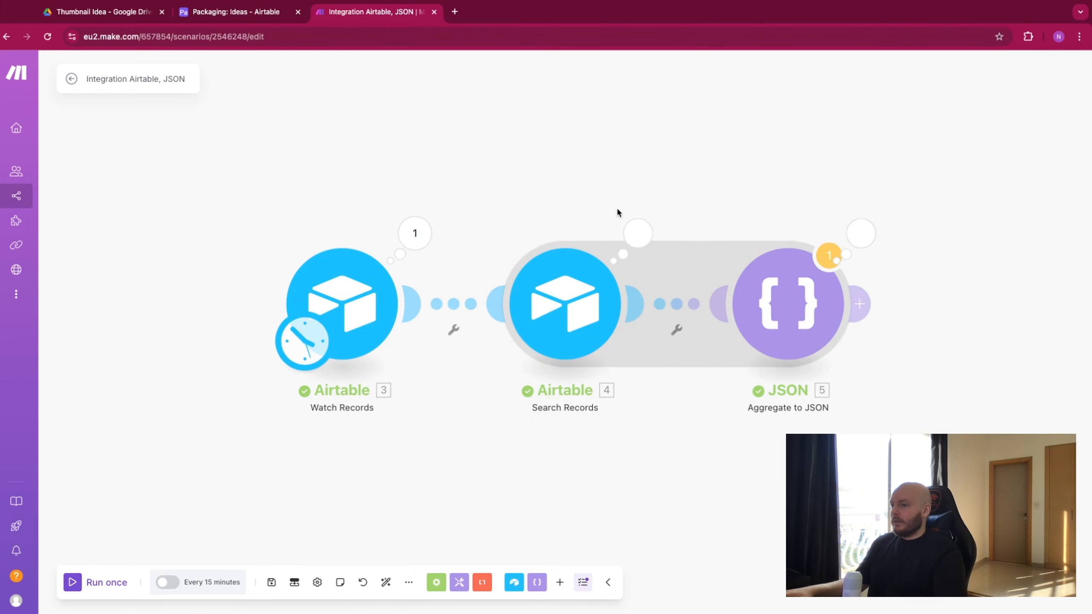
click(791, 241)
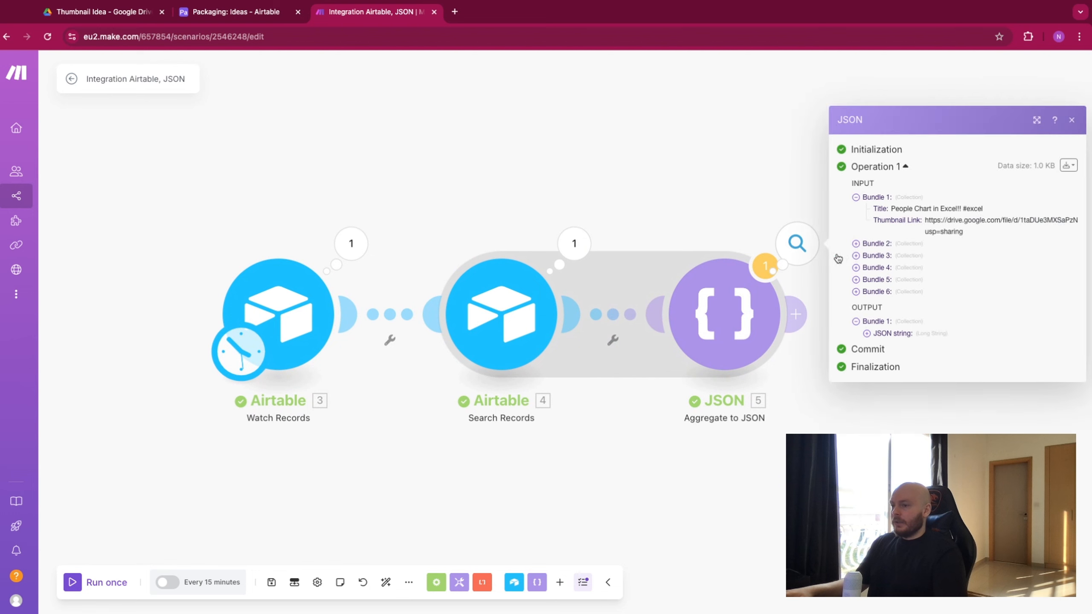
click(857, 198)
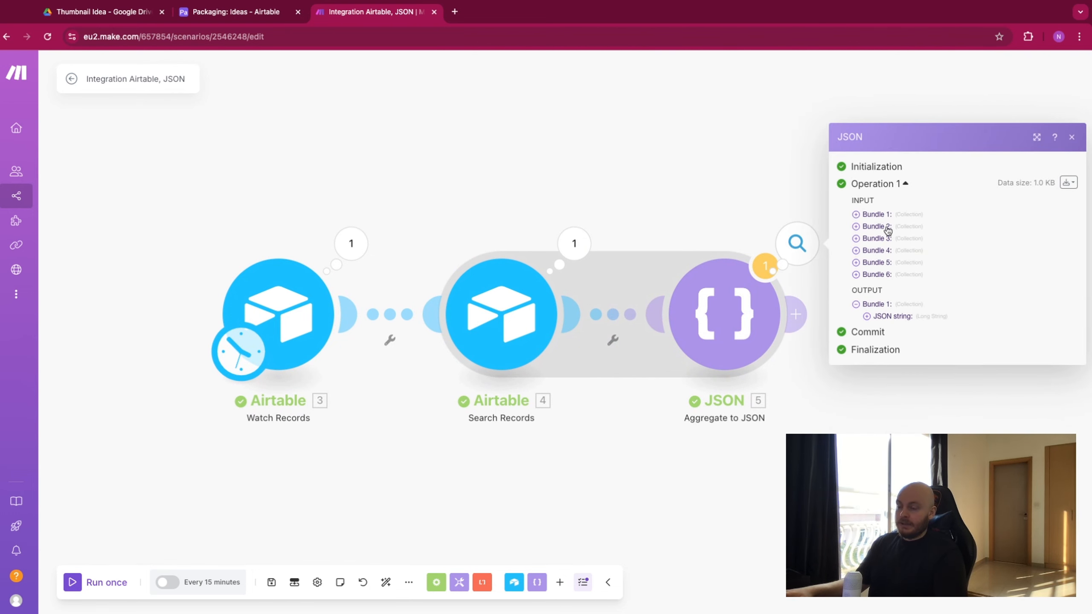
click(869, 317)
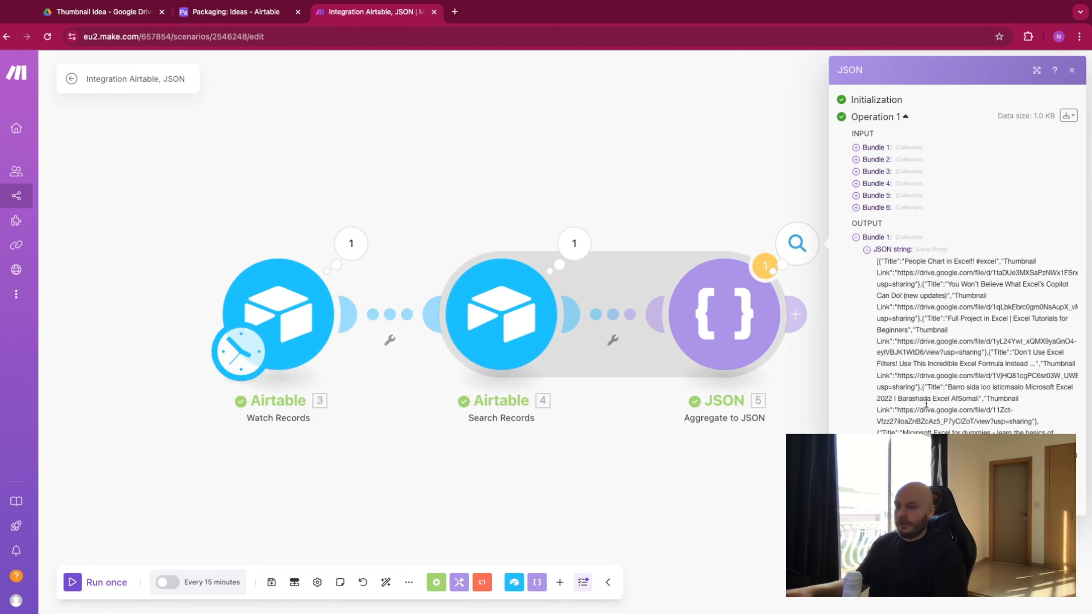
click(638, 177)
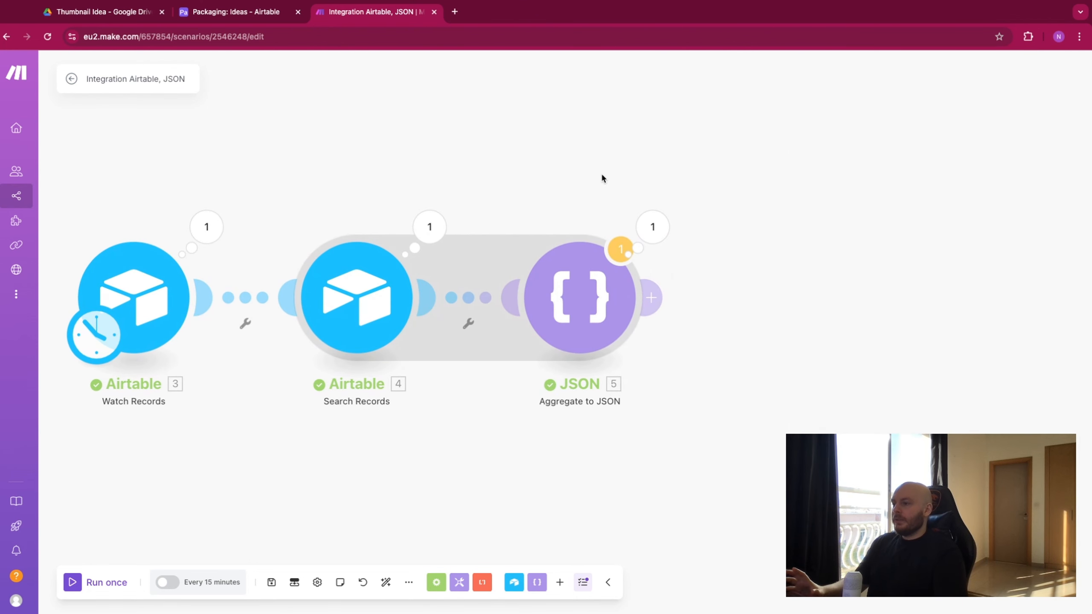
Add a Mistral AI Create a Chat Completion module after the JSON aggregator and set its model to mistral-medium
click(652, 297)
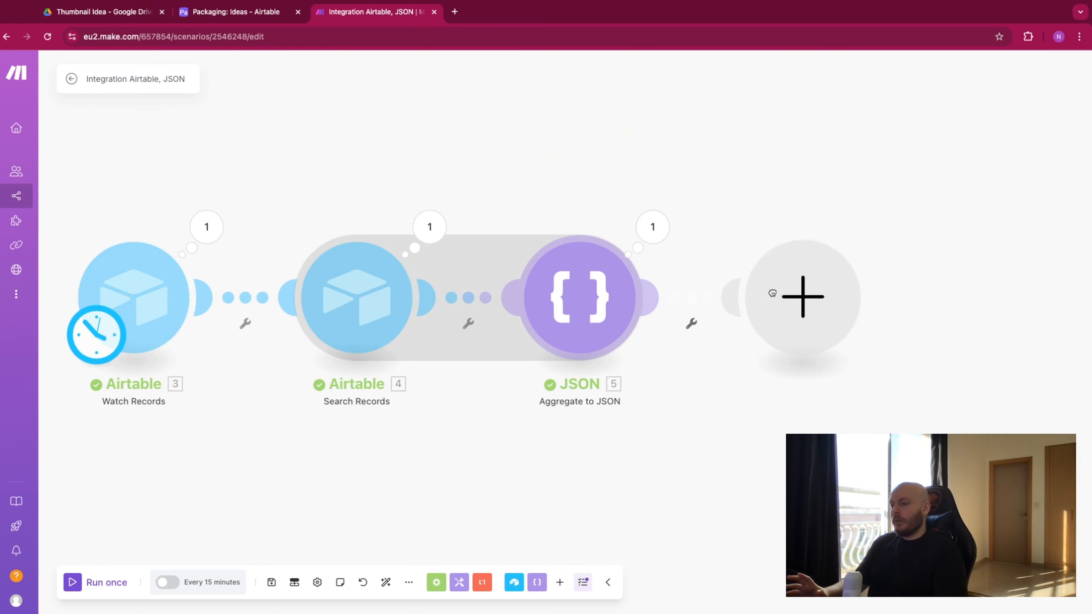
click(772, 293)
click(887, 388)
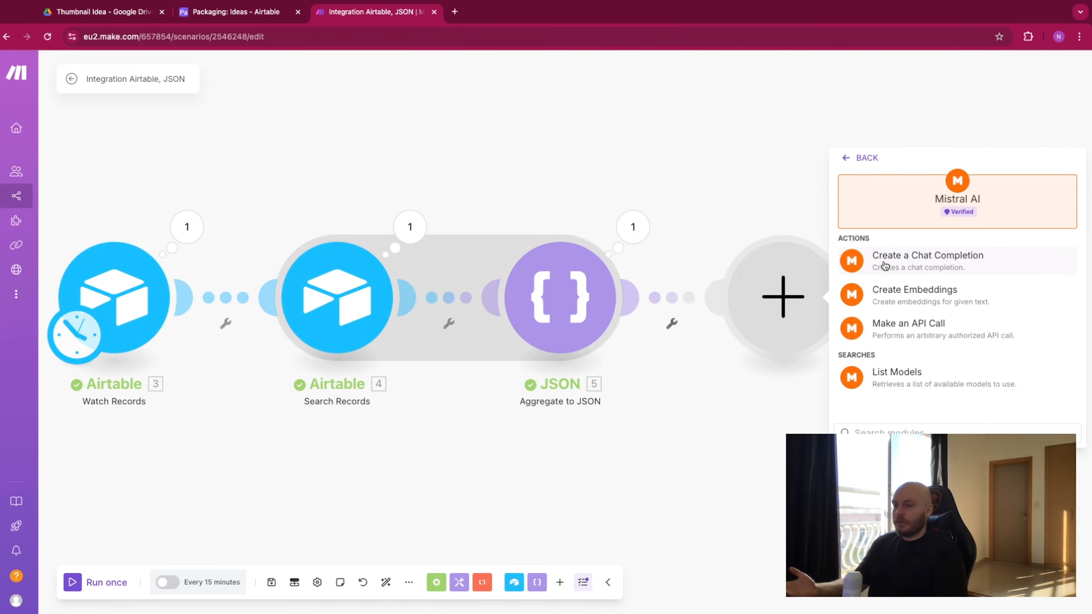
click(884, 266)
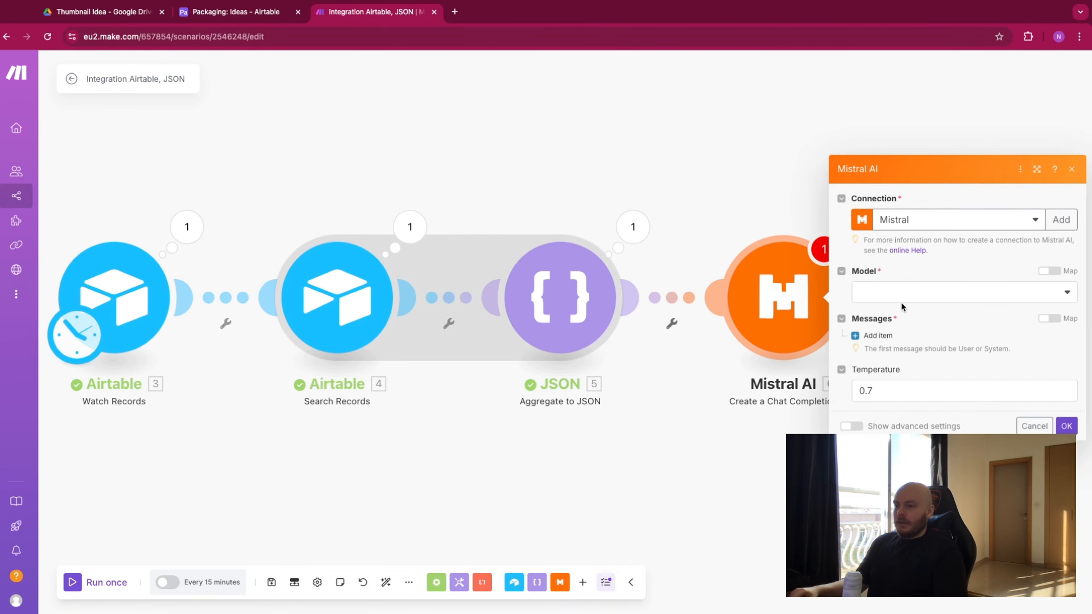
click(902, 301)
scroll(920, 387, down, 3)
click(903, 480)
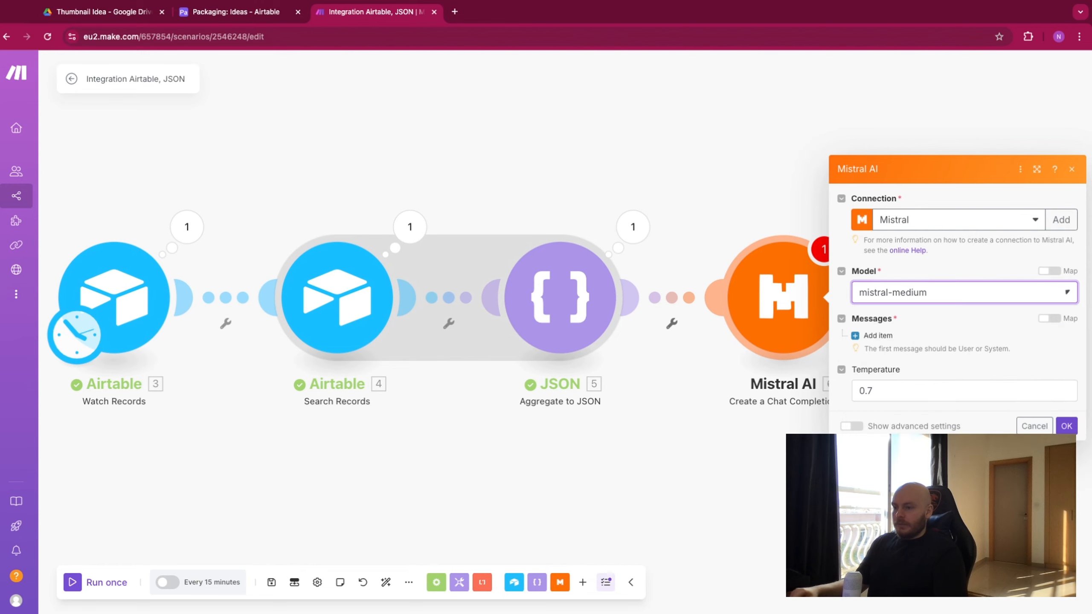
Add a message item to the Mistral AI module and set its role to User
click(880, 337)
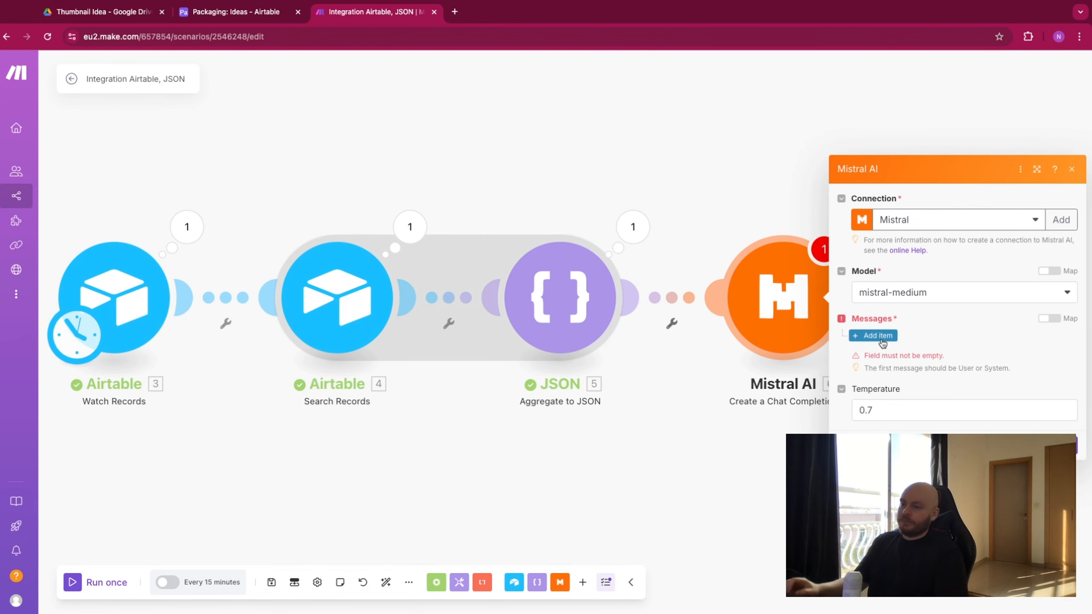
click(877, 336)
click(902, 316)
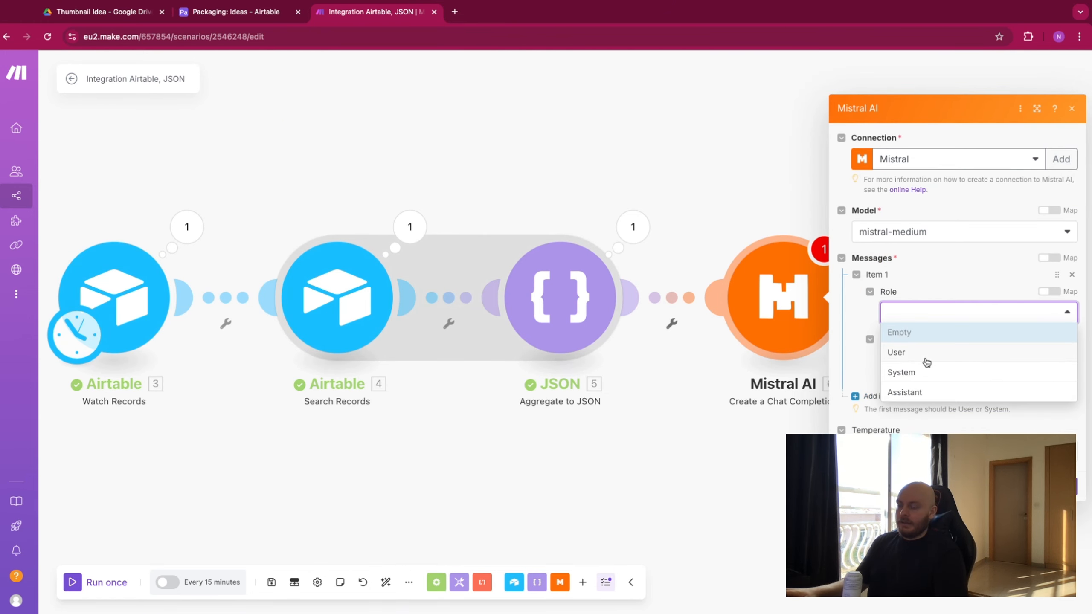
click(924, 351)
Copy in the prepared YouTube title and thumbnail prompt as the content of the User message
click(927, 360)
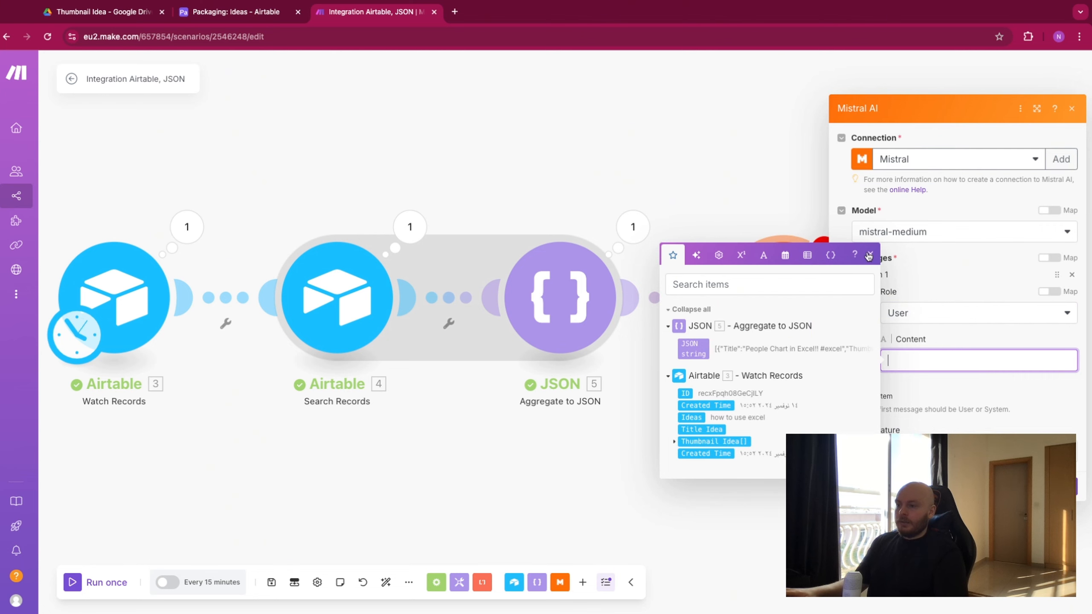
click(871, 255)
key(super+Tab)
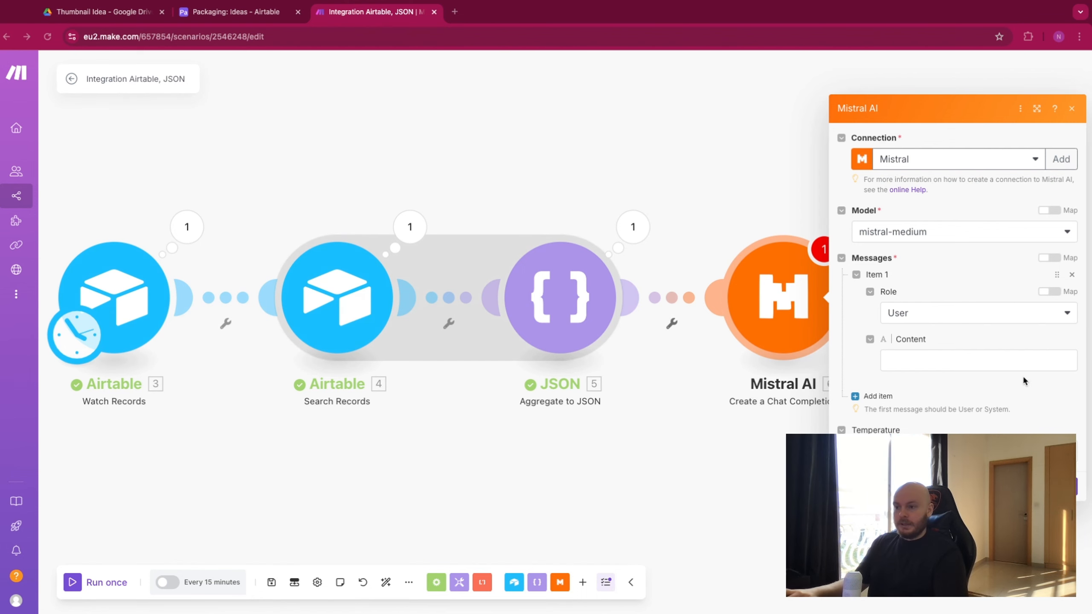
click(938, 363)
key(ctrl+v)
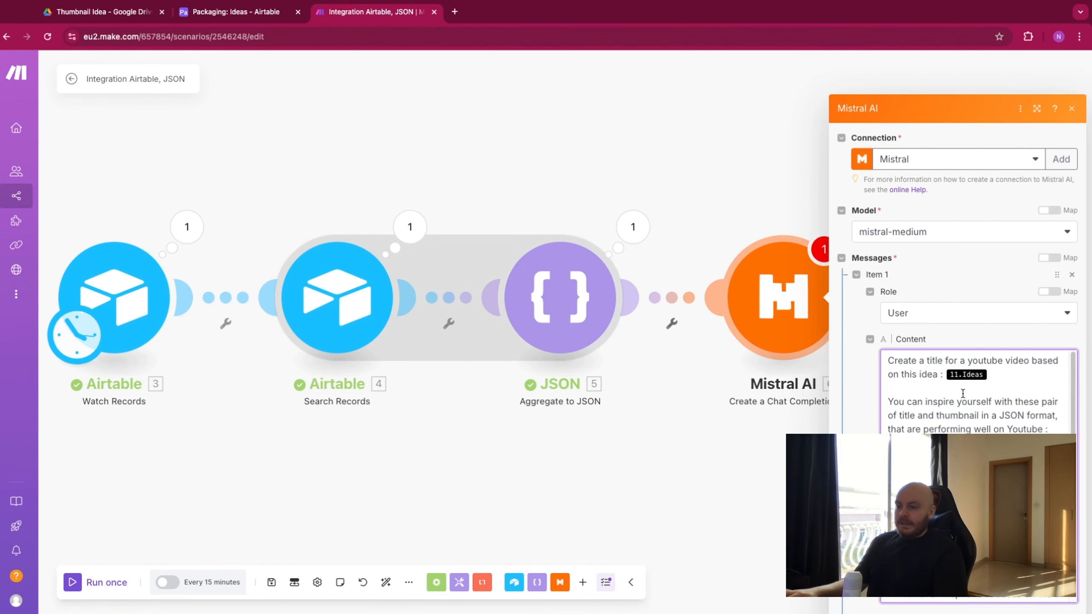
Replace the prompt's outdated idea and first JSON placeholders with Ideas from Watch Records and JSON string from Aggregate to JSON
click(1002, 375)
key(BackSpace)
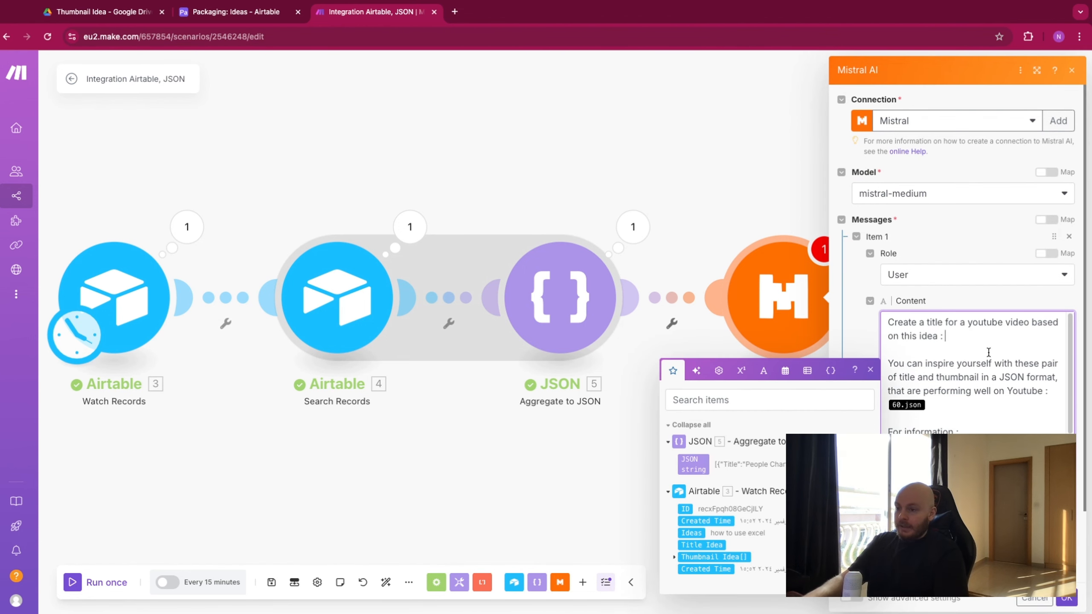
click(705, 533)
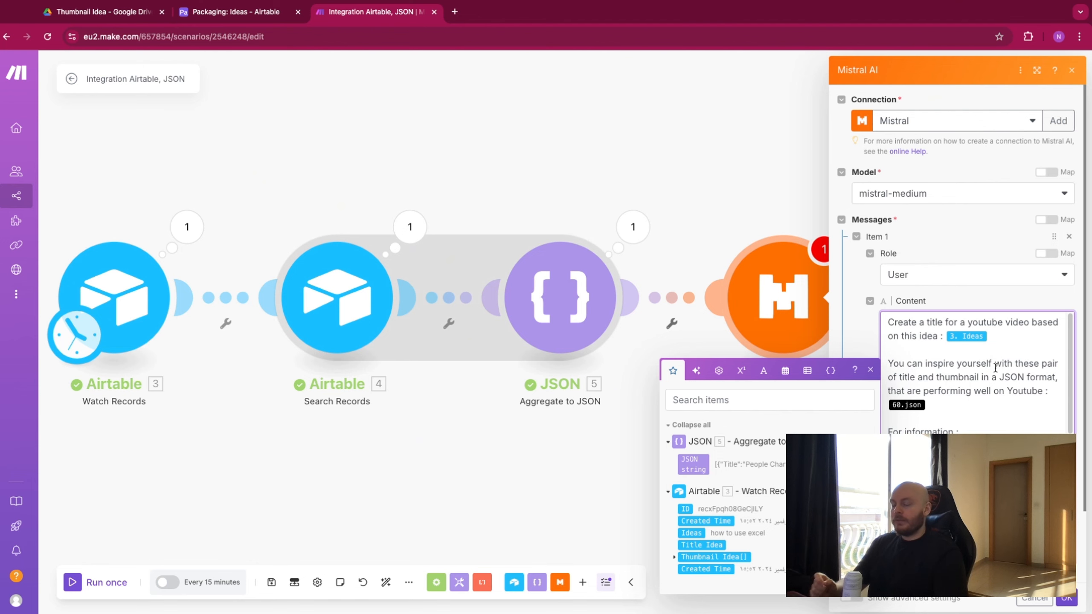
key(BackSpace)
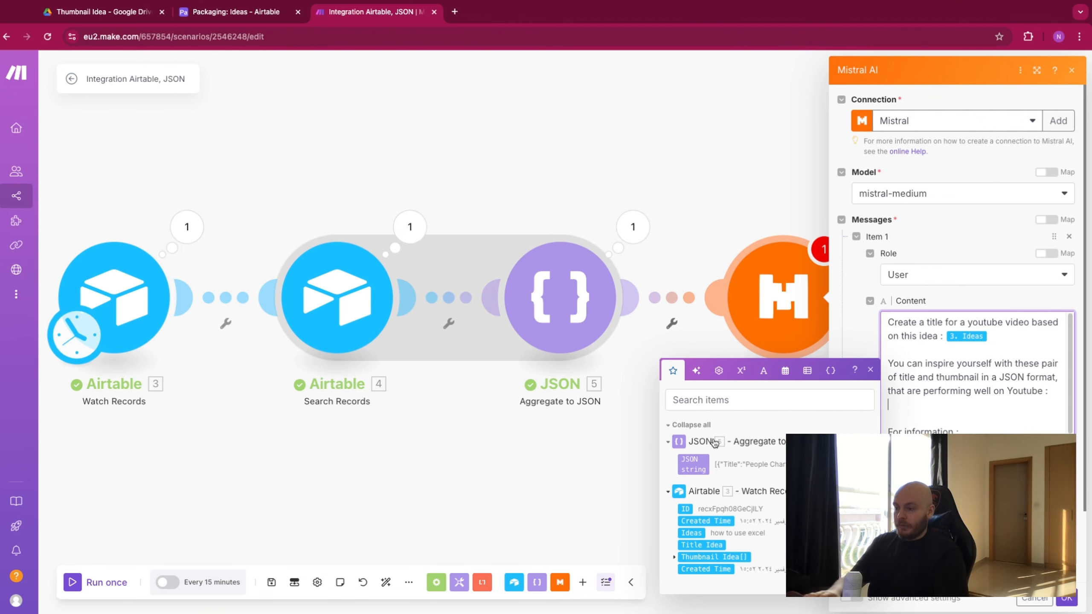
click(693, 465)
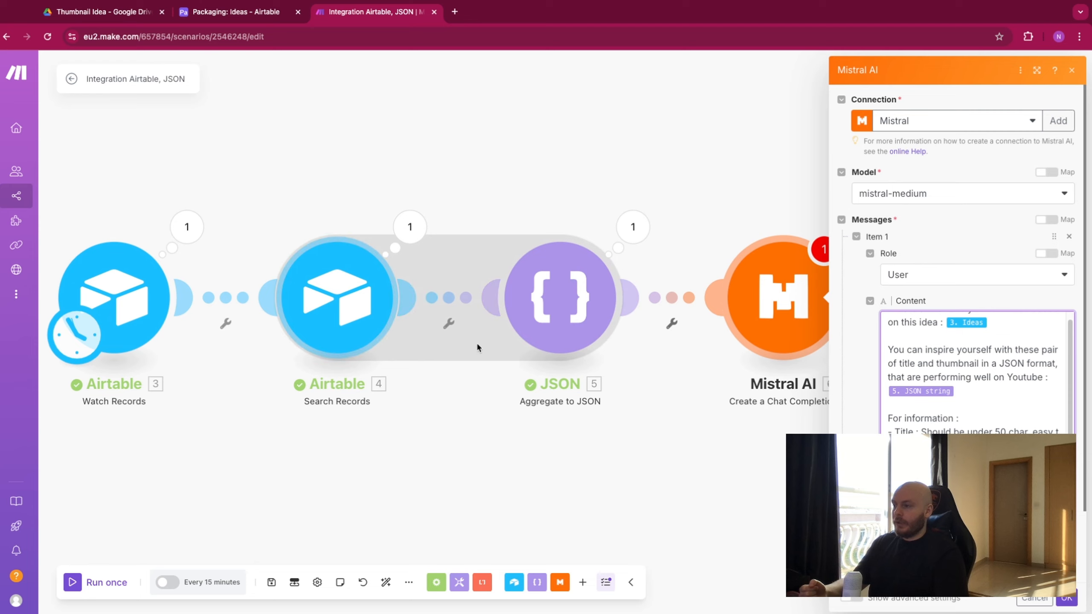
Check the Inspiration table in Airtable, then read the prompt's title, thumbnail inspiration and thumbnail prompt instructions in Make
click(206, 16)
click(73, 91)
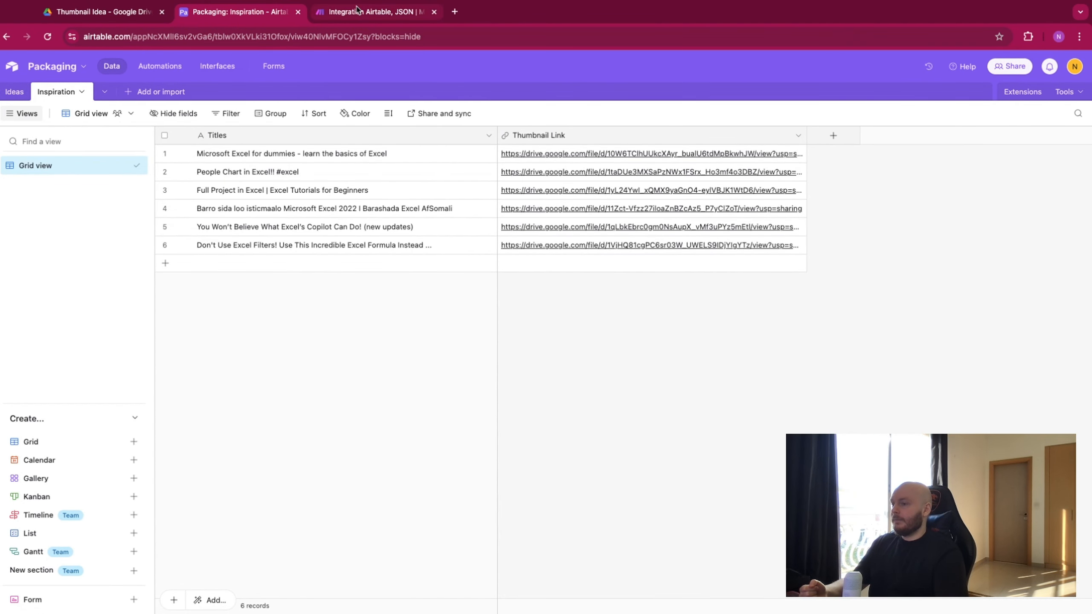
click(374, 11)
scroll(931, 387, down, 3)
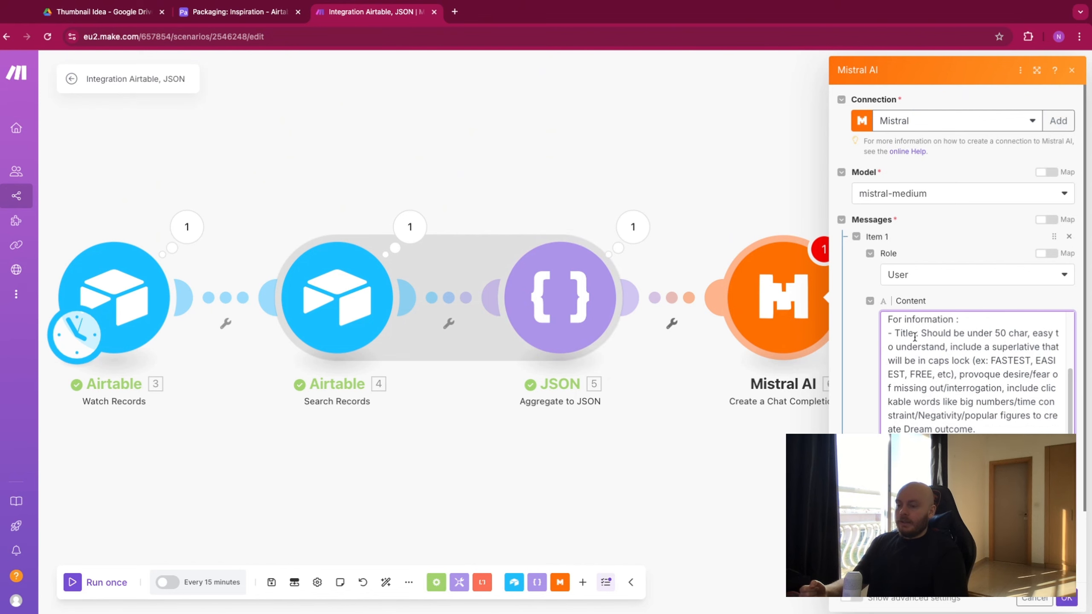
scroll(950, 380, down, 2)
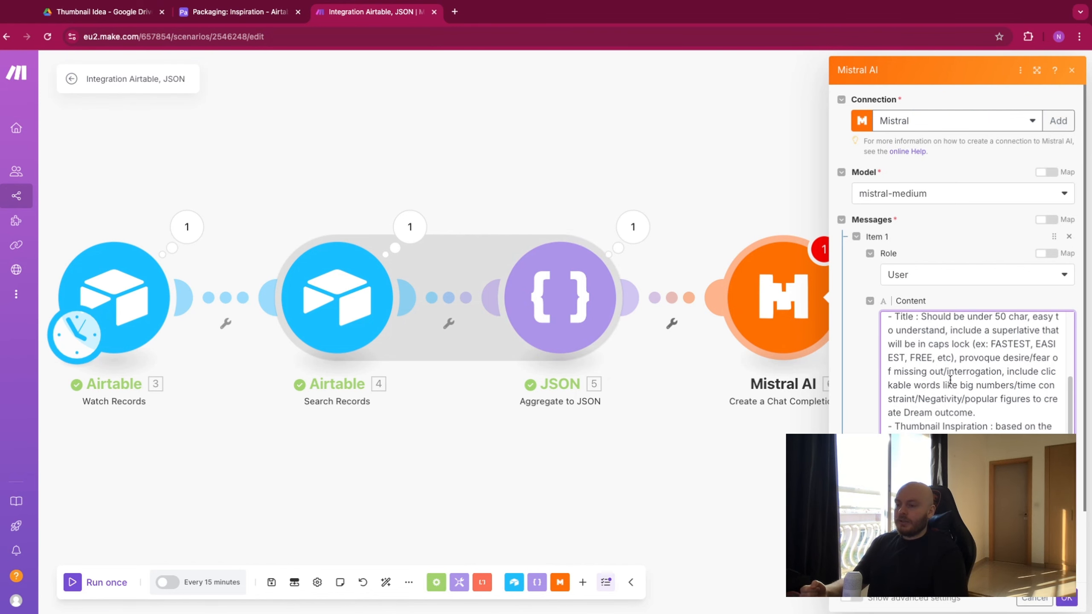
scroll(937, 396, up, 2)
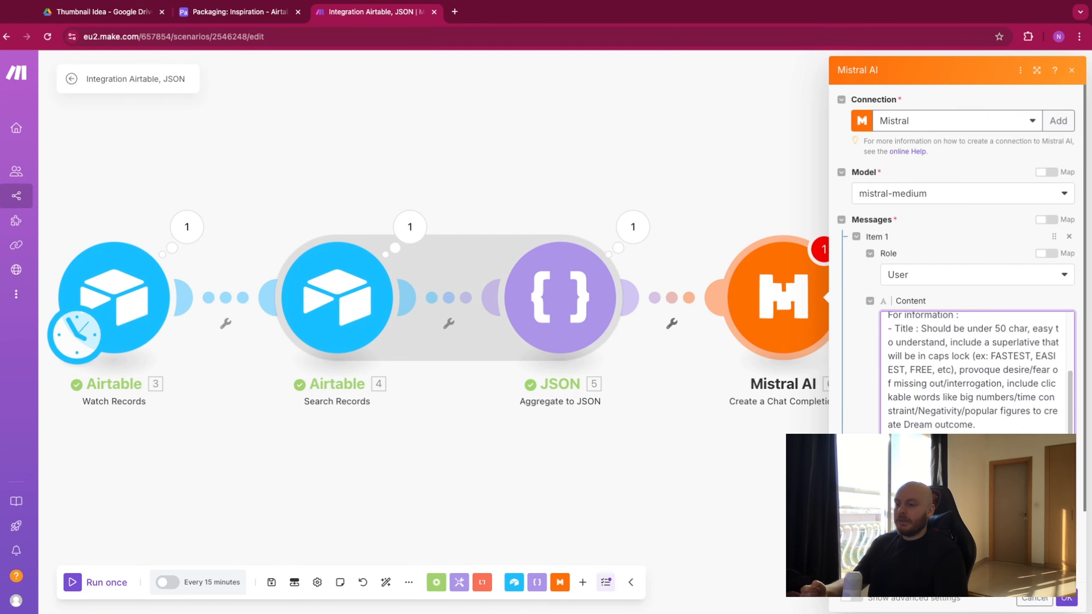
scroll(972, 374, down, 3)
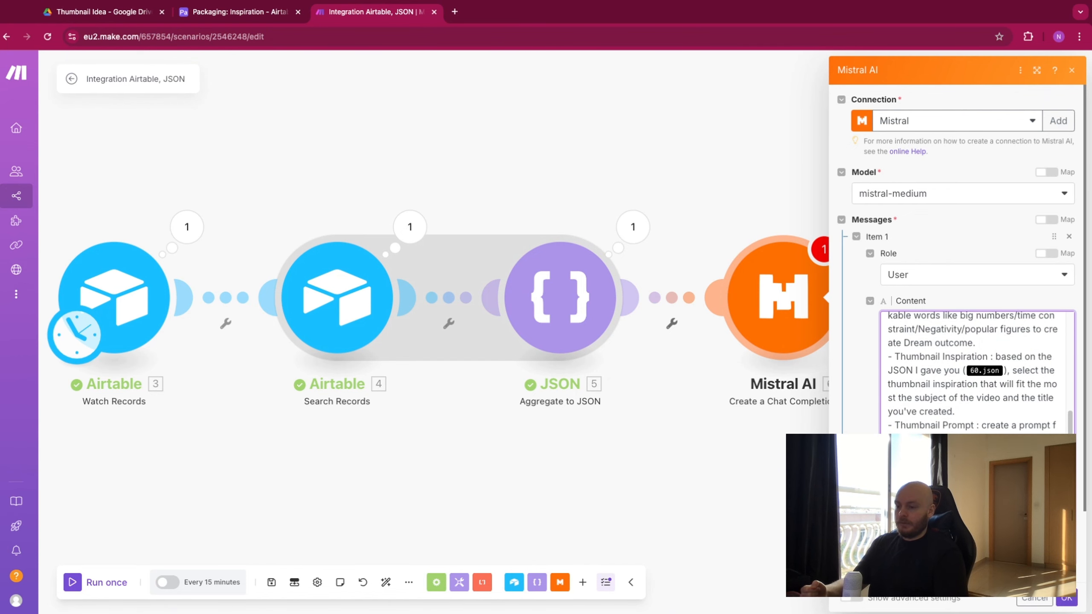
scroll(972, 372, down, 2)
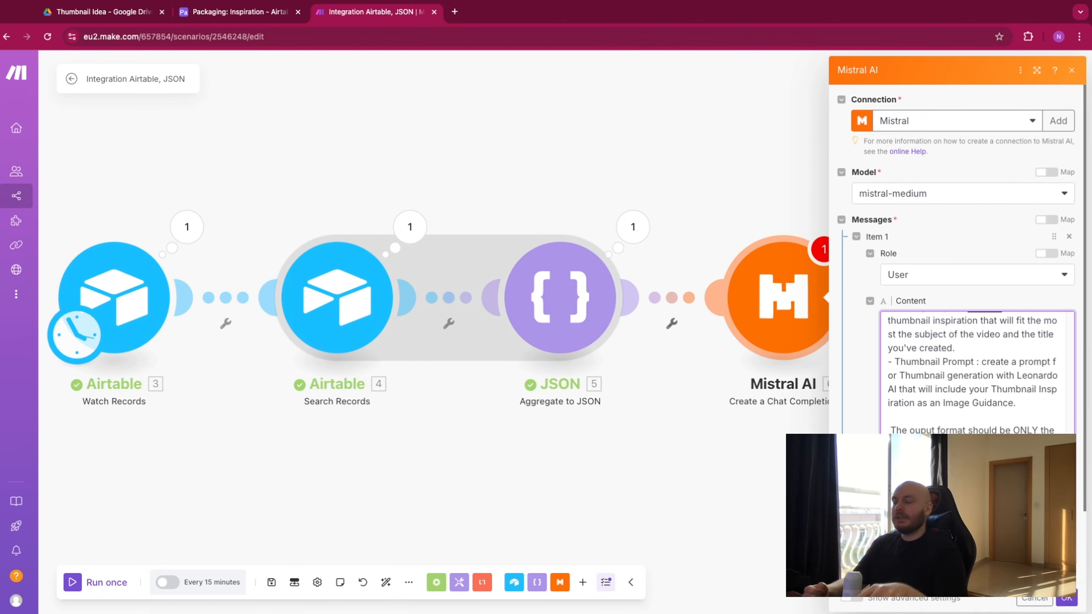
scroll(976, 370, up, 5)
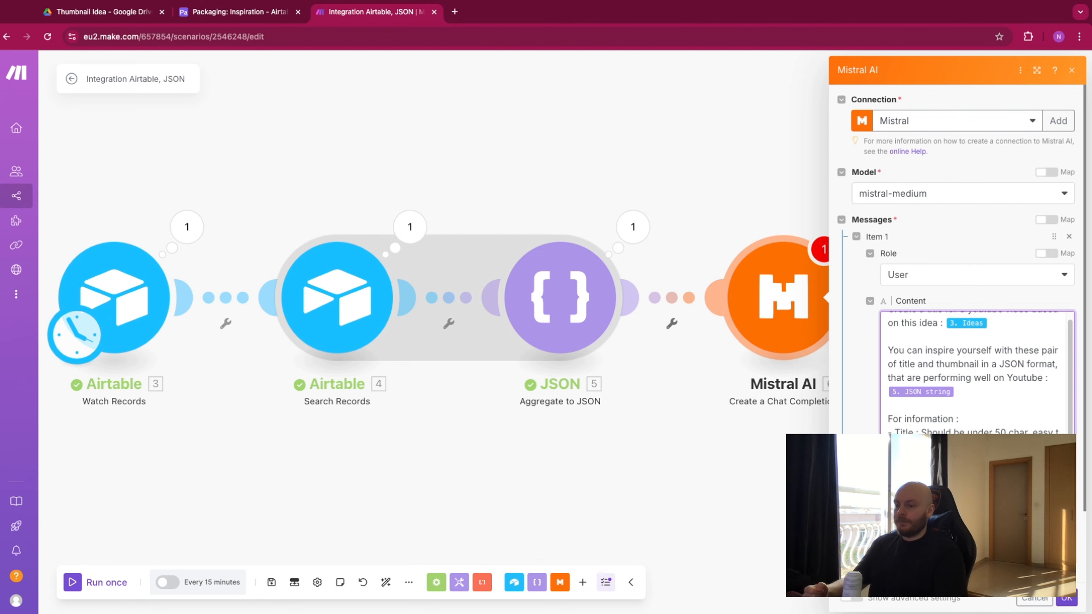
Finish the message content and save the Mistral AI module's settings
click(976, 448)
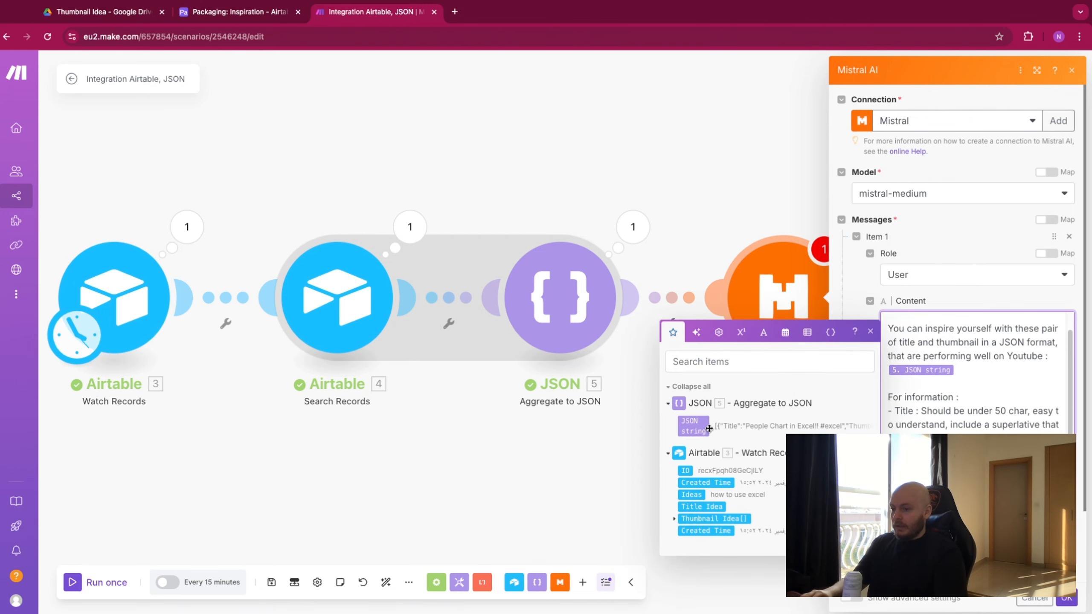
scroll(976, 413, down, 1)
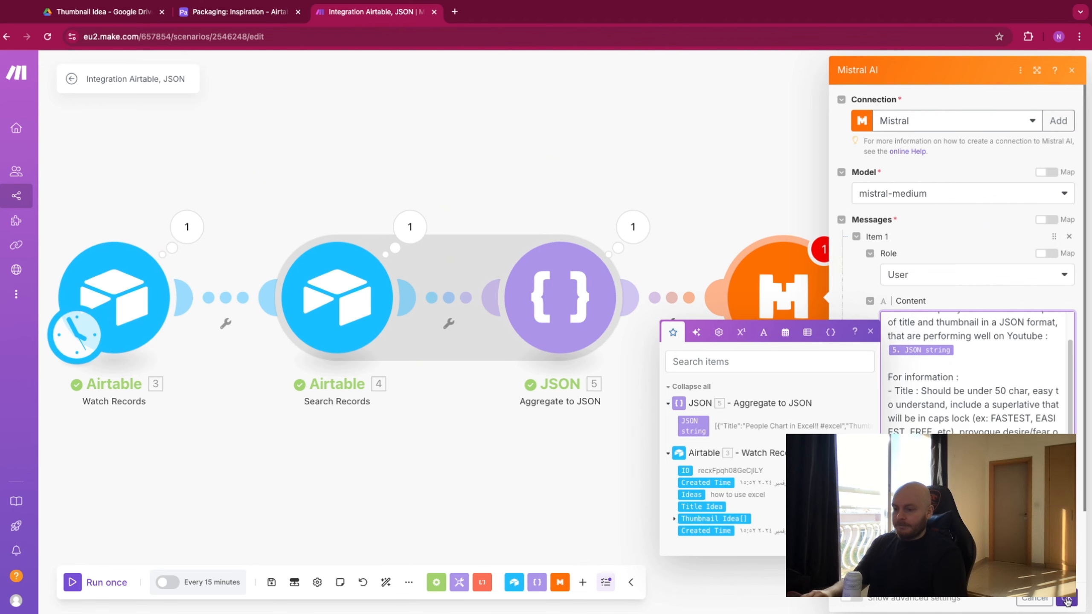
click(1068, 601)
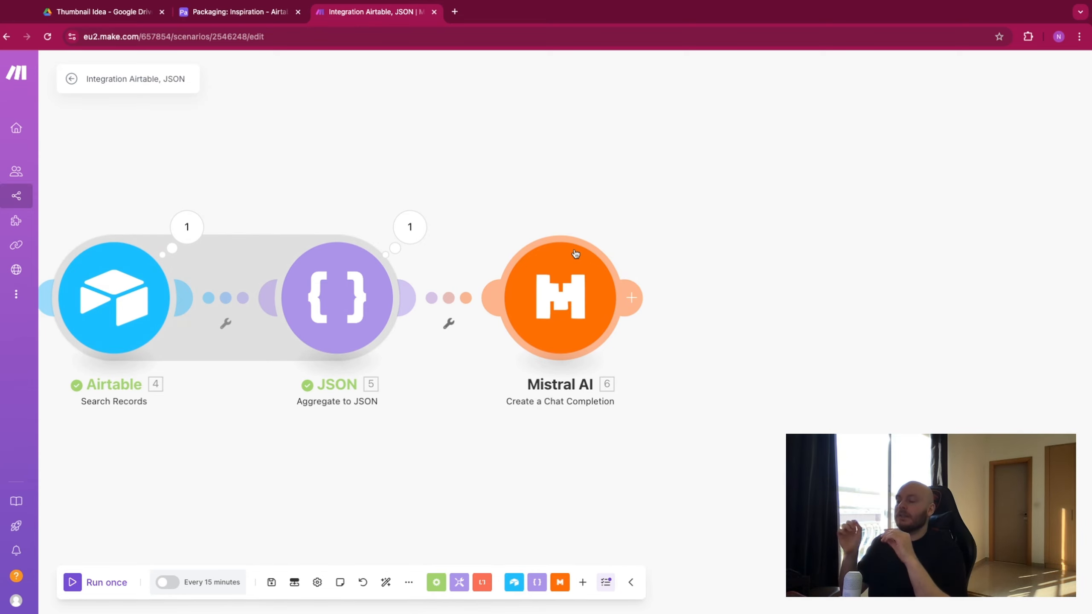
Add a JSON Parse JSON module after Mistral AI and choose Production as its data structure
click(634, 291)
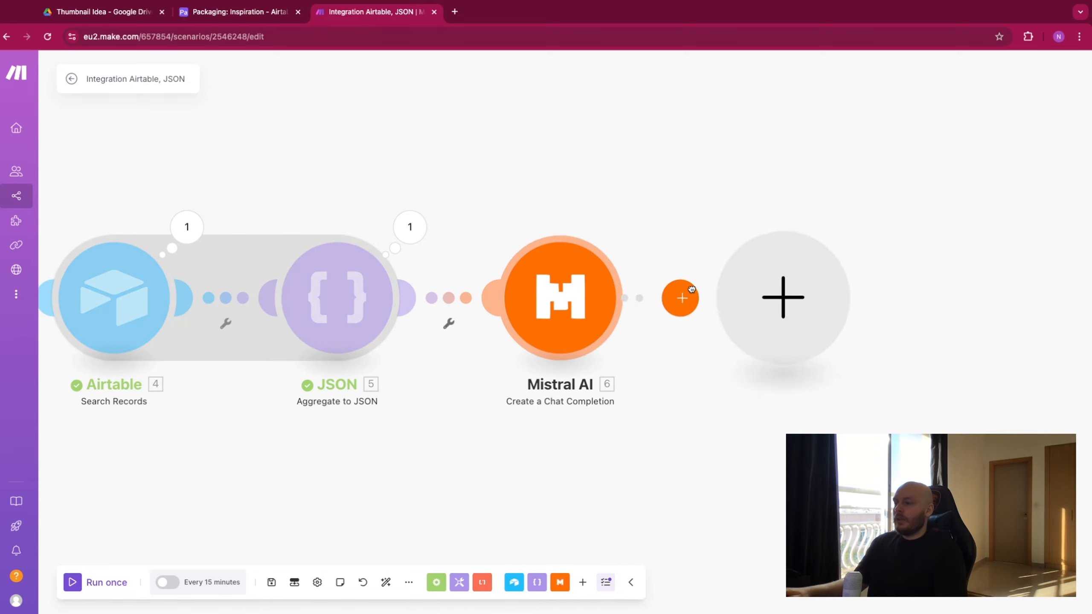
click(882, 233)
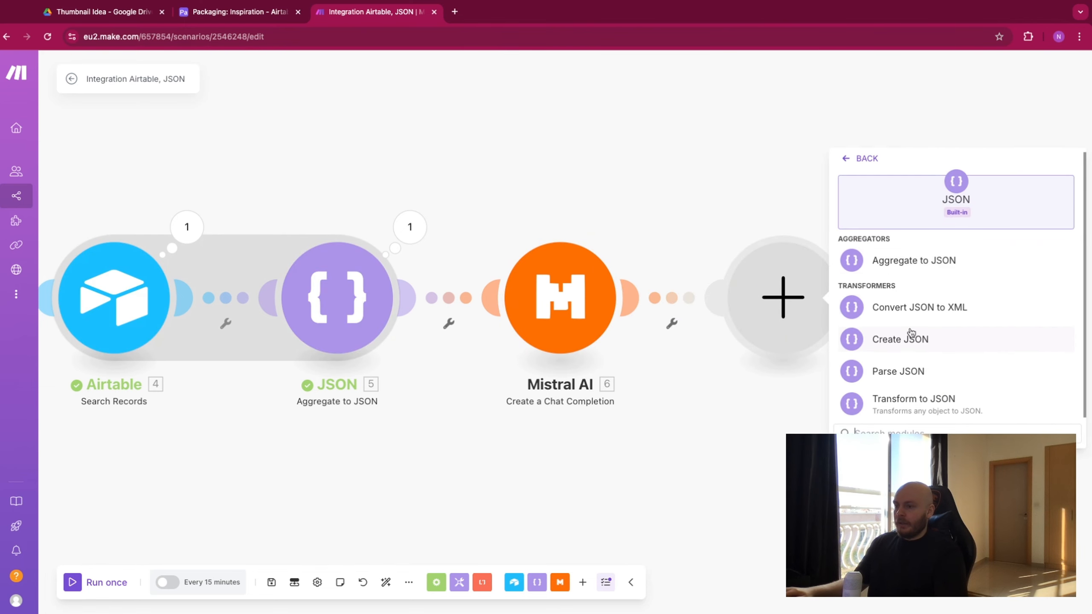
click(903, 371)
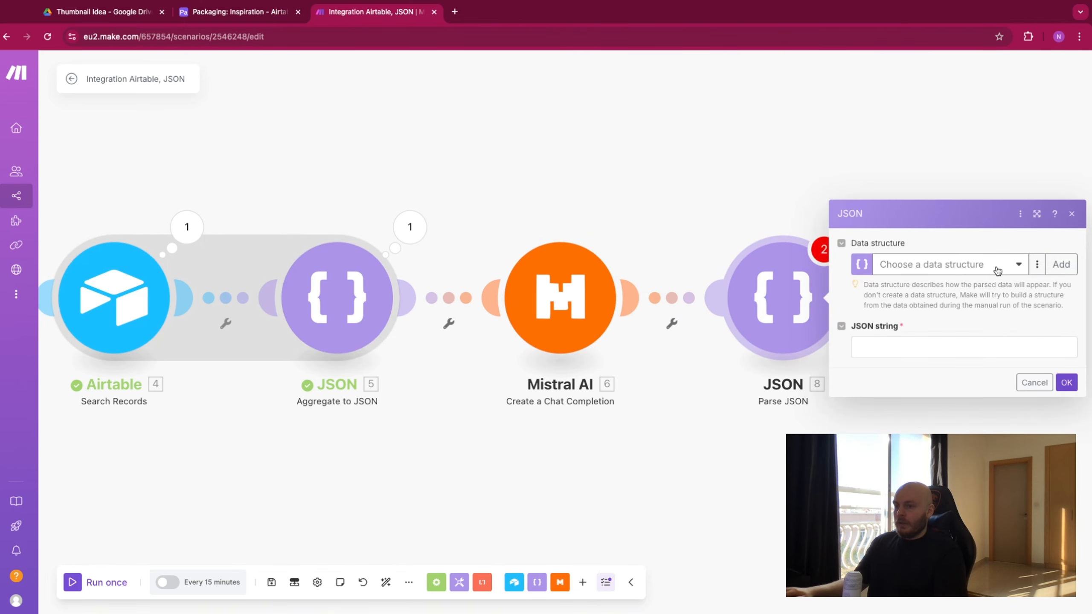
click(998, 270)
click(944, 406)
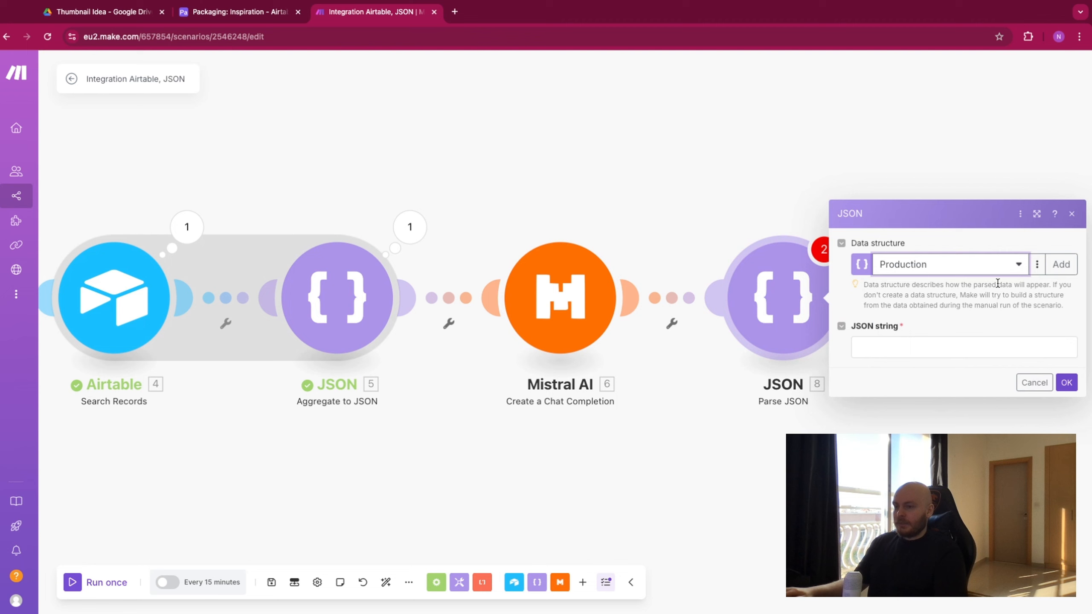
Review the Title, Thumbnail Inspiration and Thumbnail Prompt fields of the Production data structure and save it
click(1037, 264)
click(1012, 284)
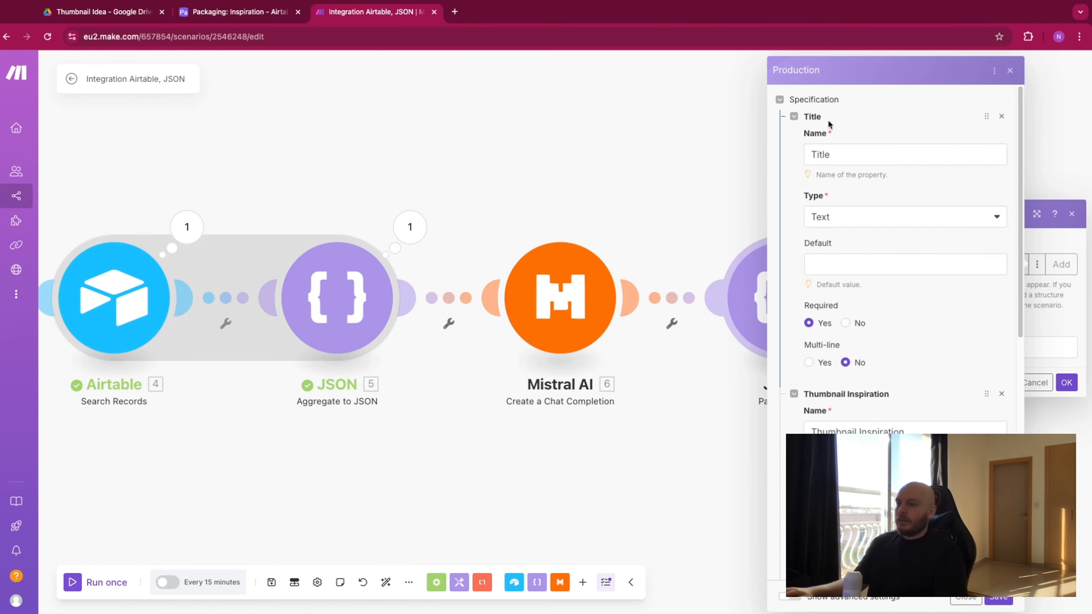
scroll(846, 320, down, 4)
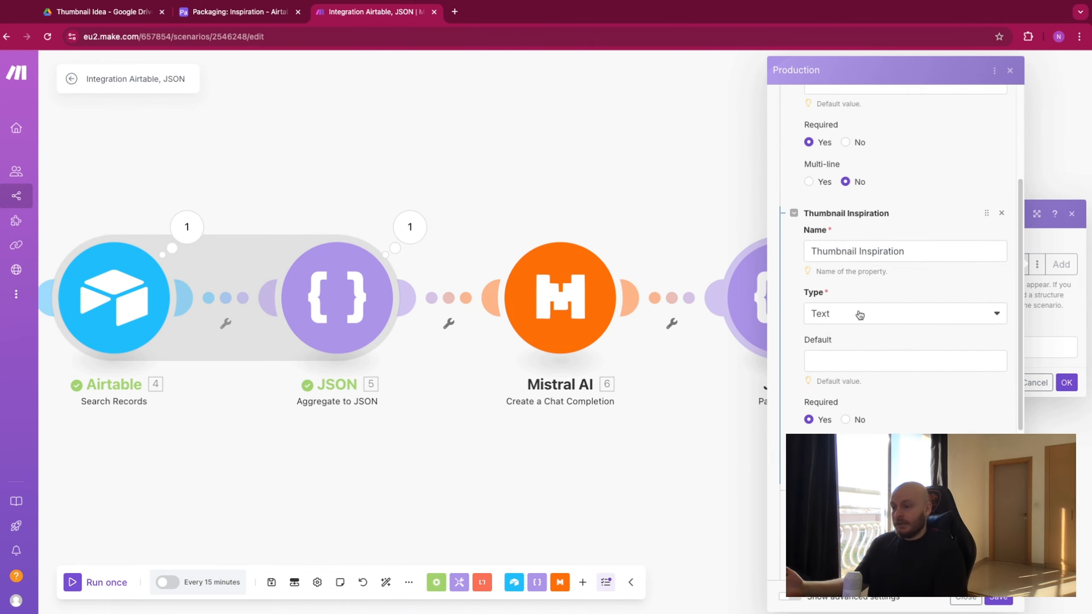
scroll(849, 316, down, 2)
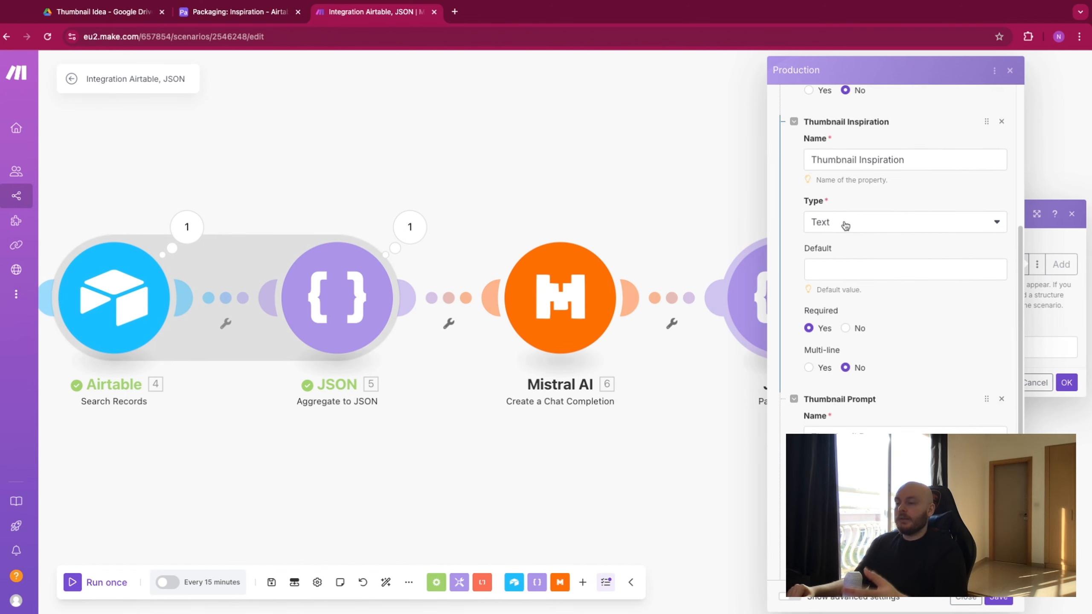
scroll(870, 322, down, 2)
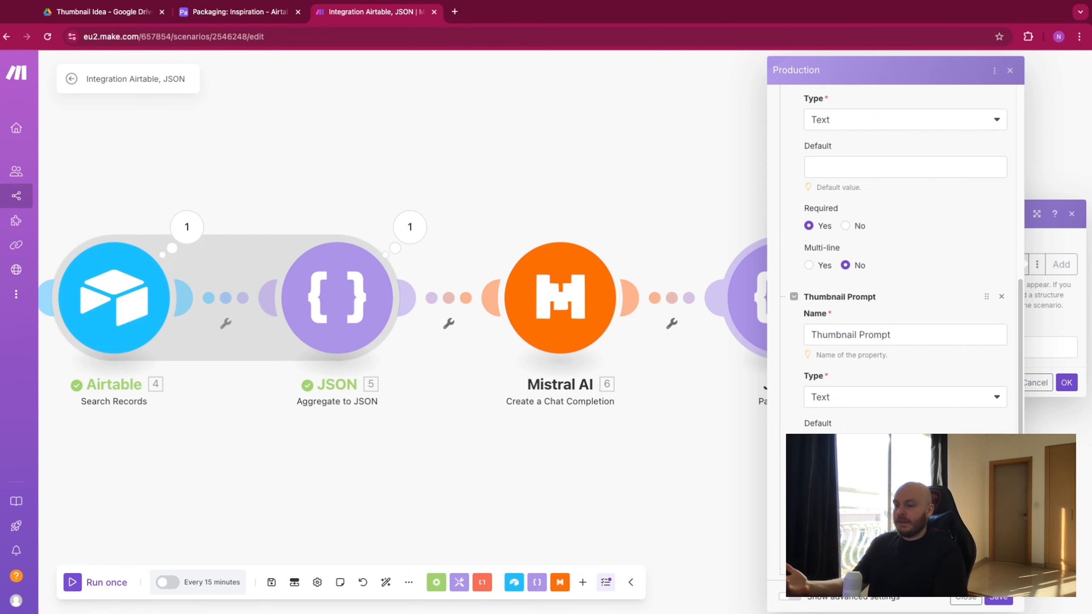
scroll(903, 322, down, 2)
click(1005, 598)
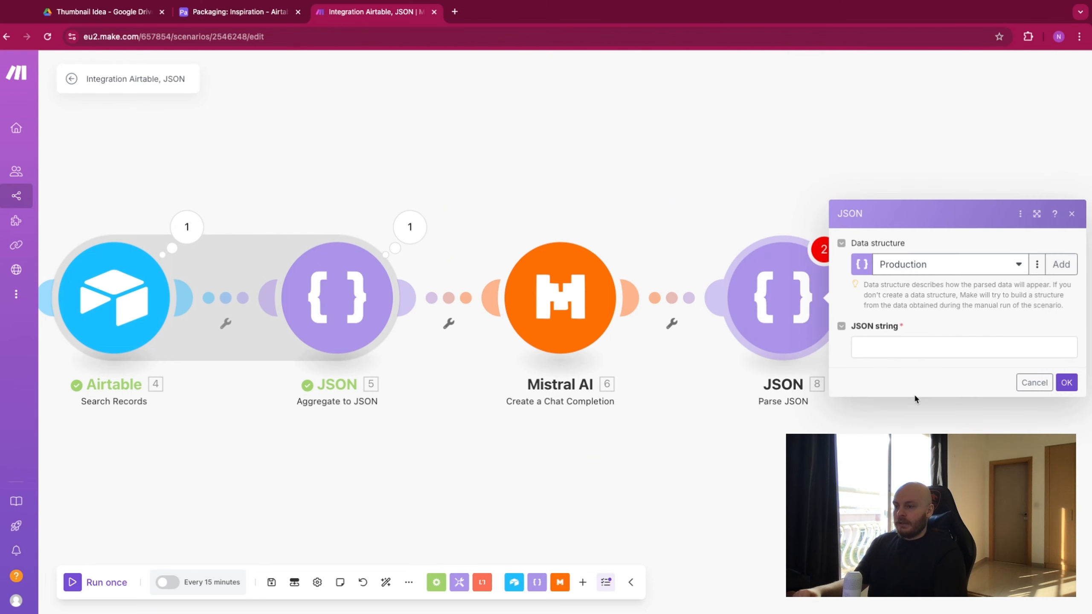
Map the Message Content from Mistral AI's Choices to the Parse JSON module's JSON string and save the module
click(903, 347)
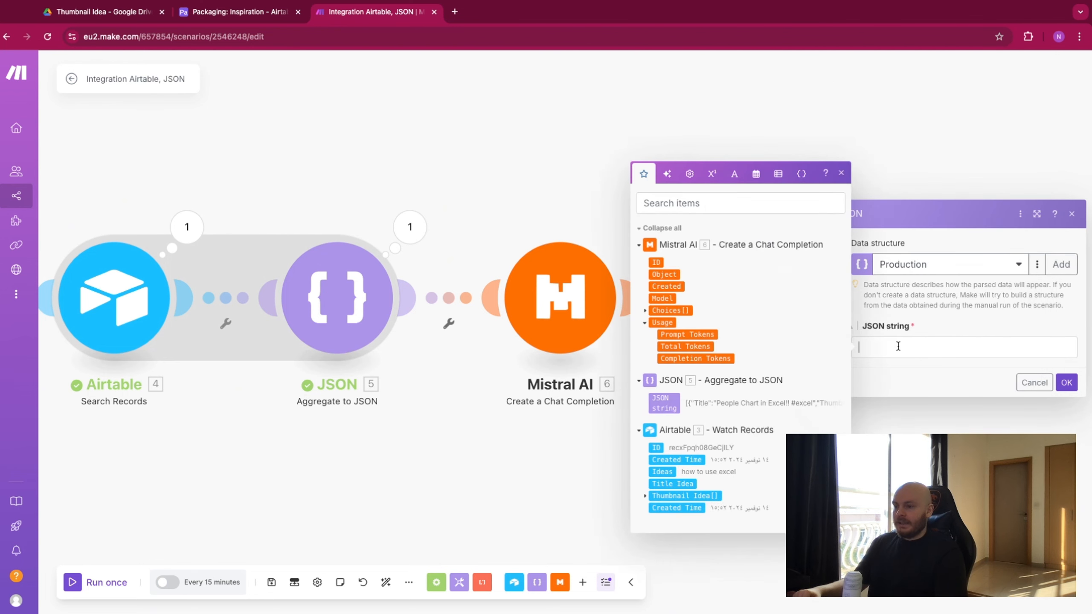
click(645, 310)
click(655, 317)
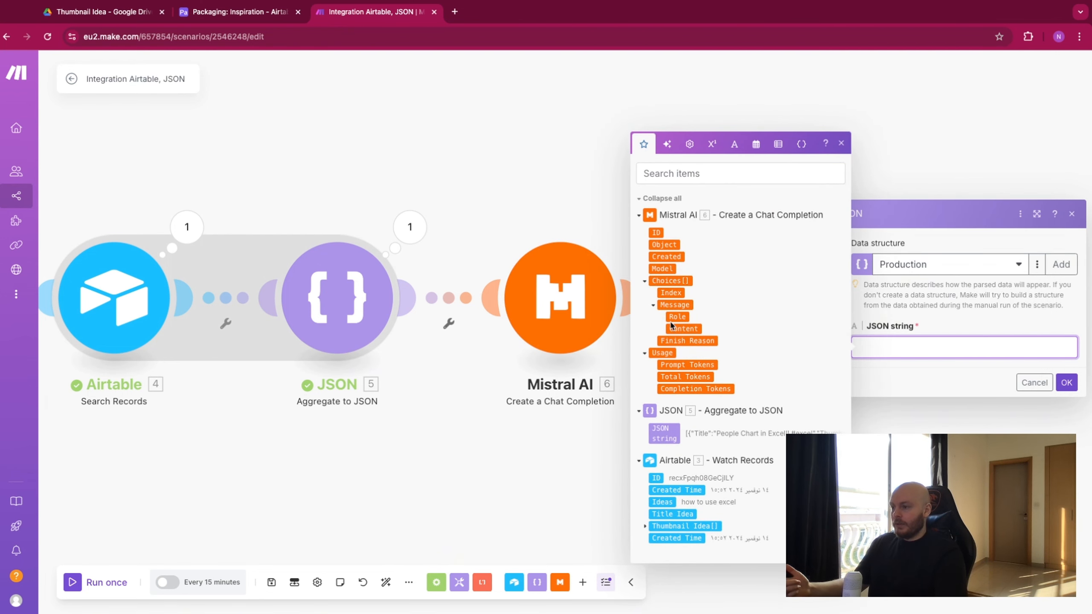
click(684, 328)
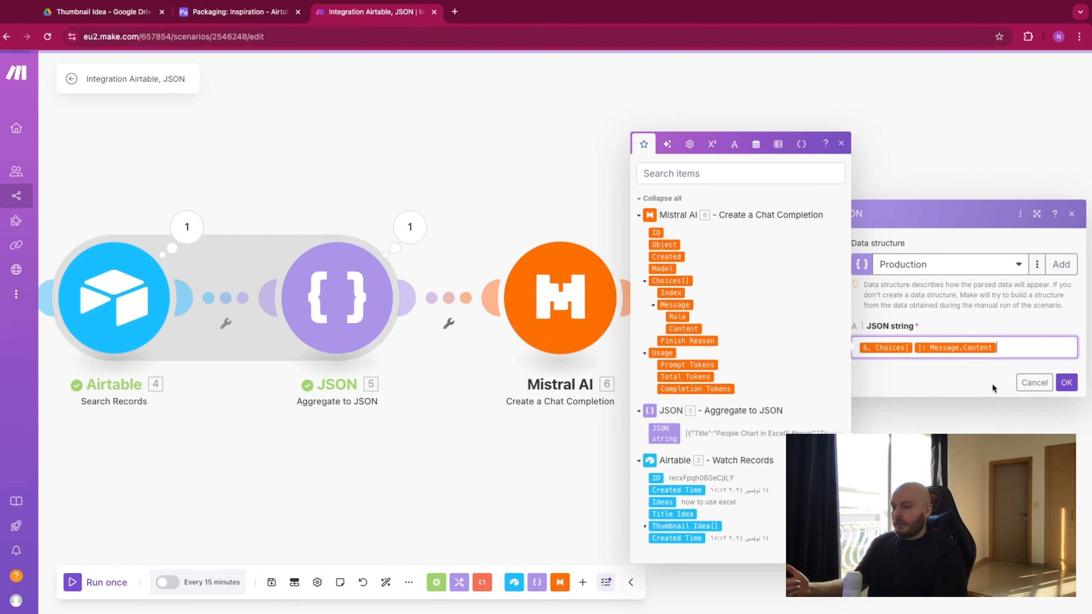
click(1066, 382)
Check the JSON output format requested in the Mistral AI prompt and close the module's settings
click(610, 301)
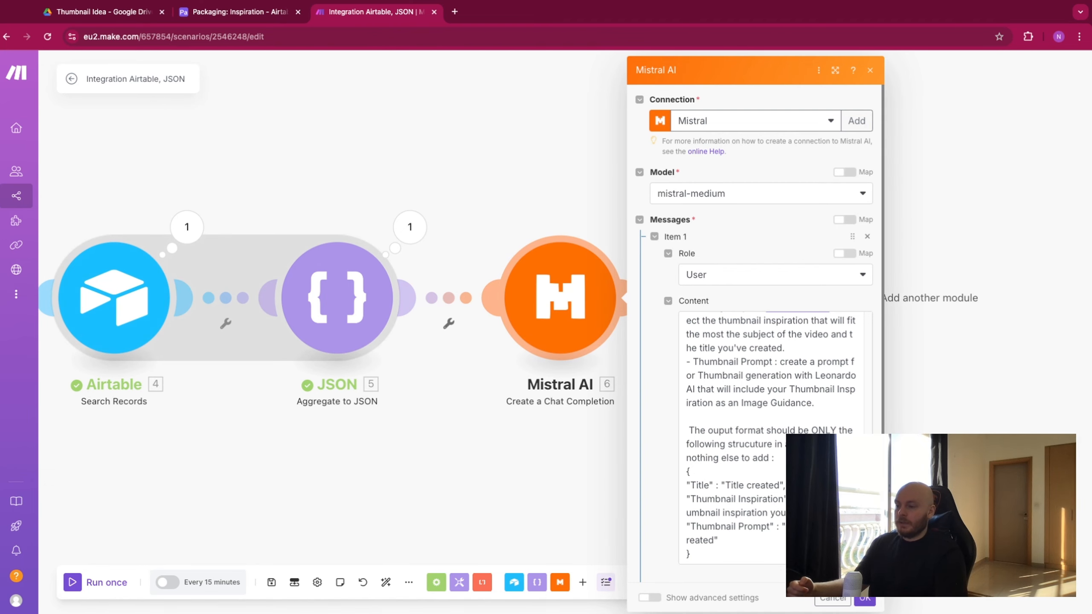
click(953, 396)
drag(874, 324, 1061, 300)
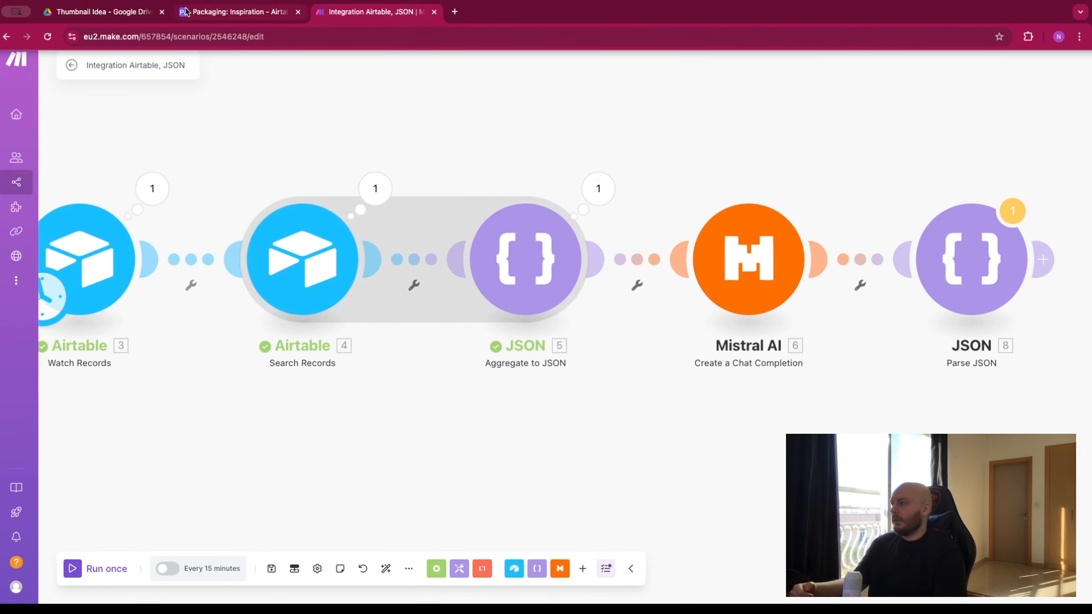
Switch to Airtable and delete the "how to use excel" record from the Ideas table
click(236, 11)
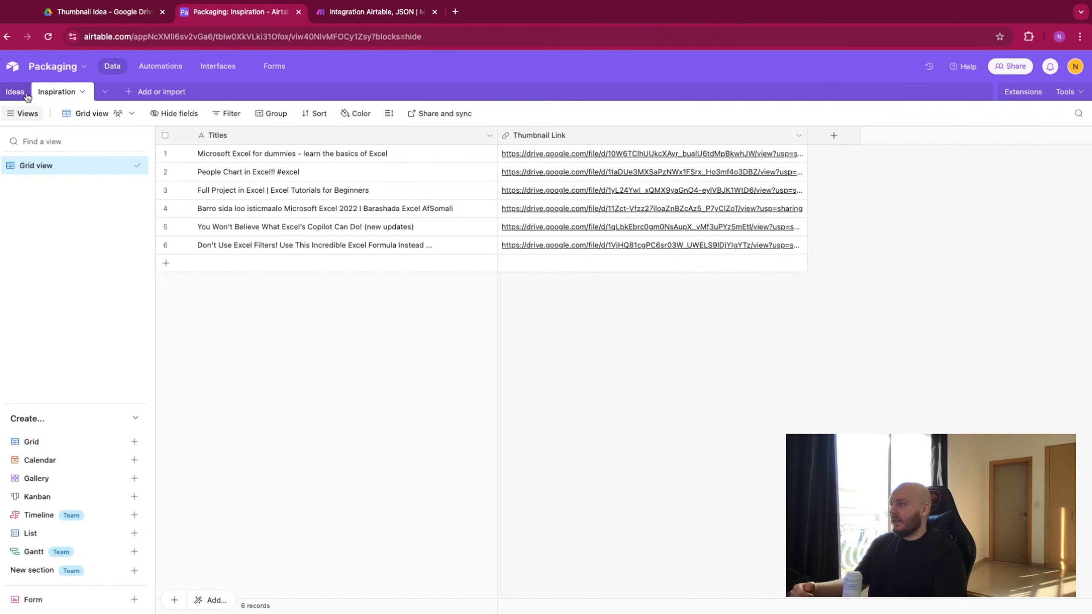
click(19, 92)
click(164, 136)
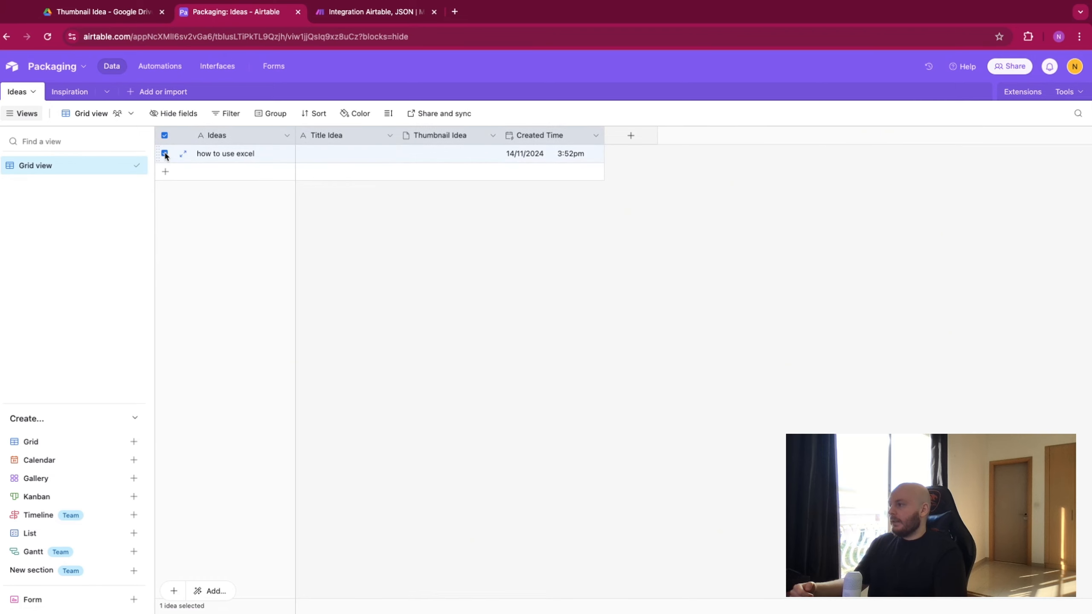
right_click(165, 153)
click(242, 356)
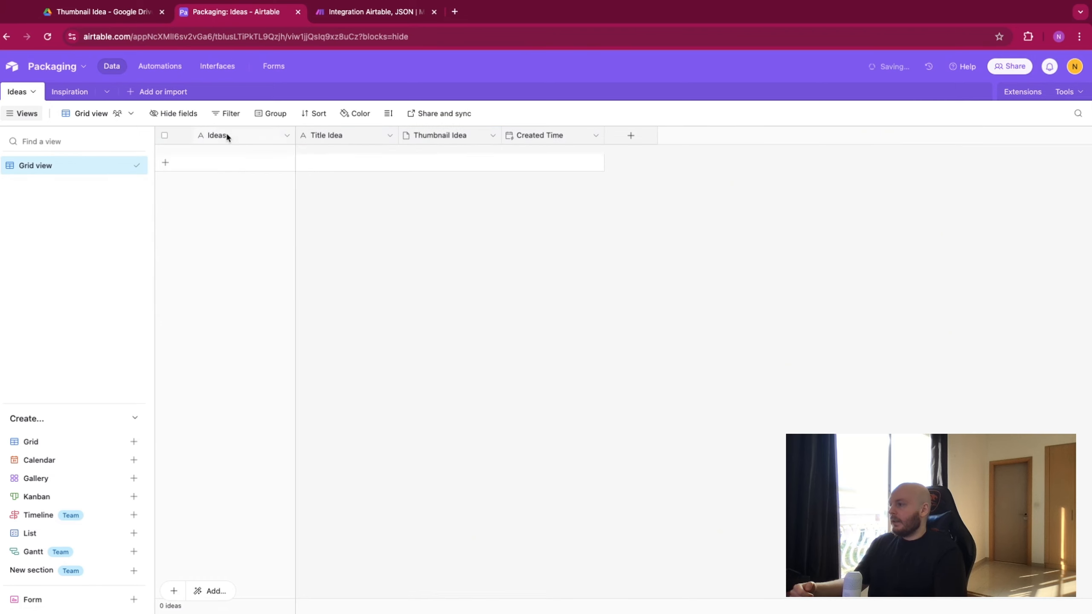
Add a record to the Ideas table with the idea "How to create a crm on excel"
click(227, 150)
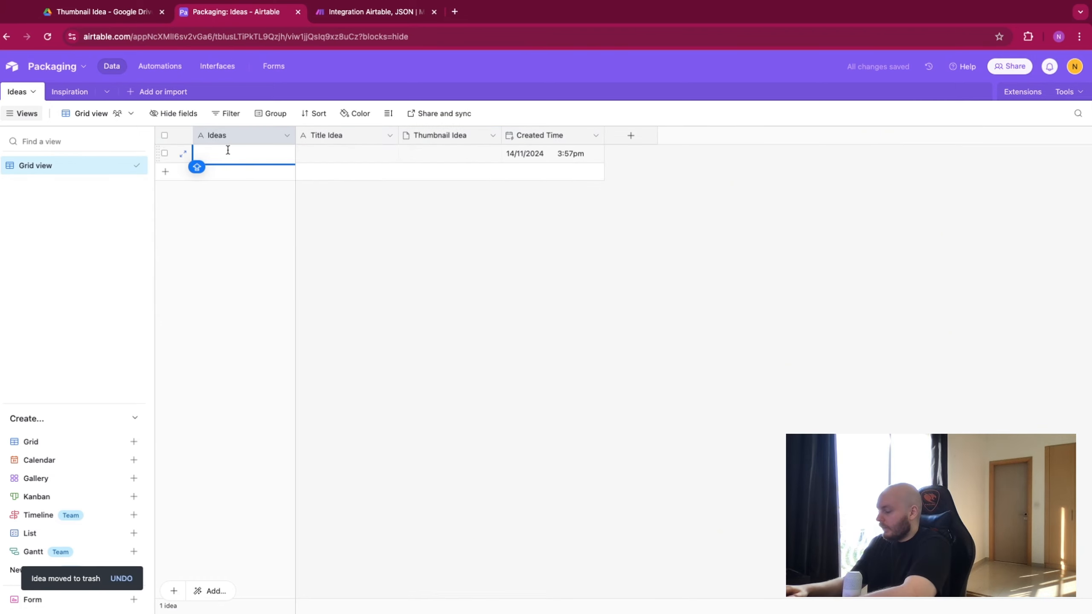
text(Hoe)
key(BackSpace)
text(w to create a c)
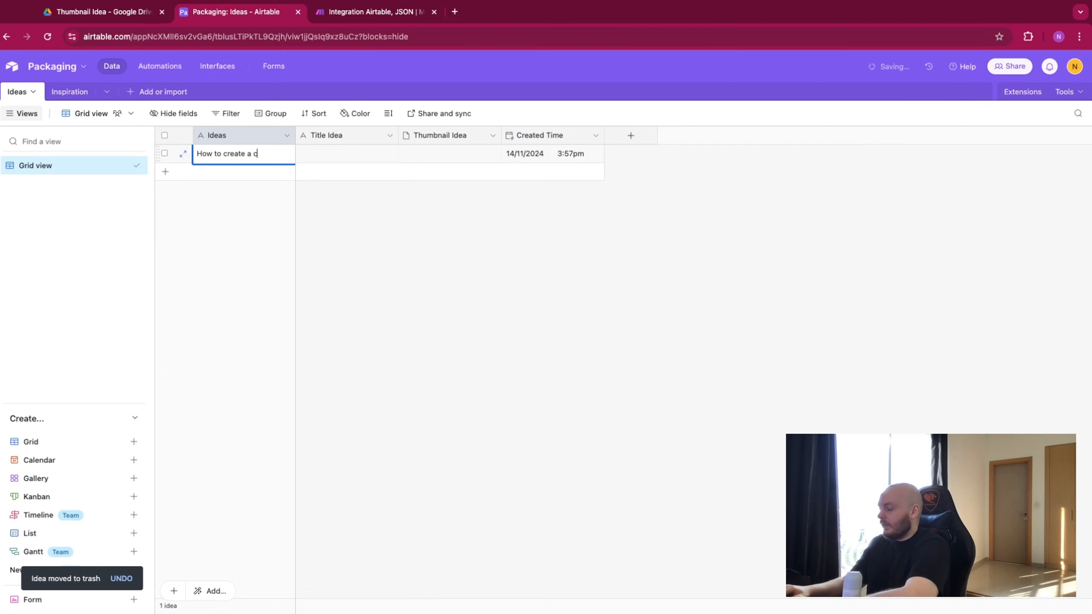
text(rm on excel)
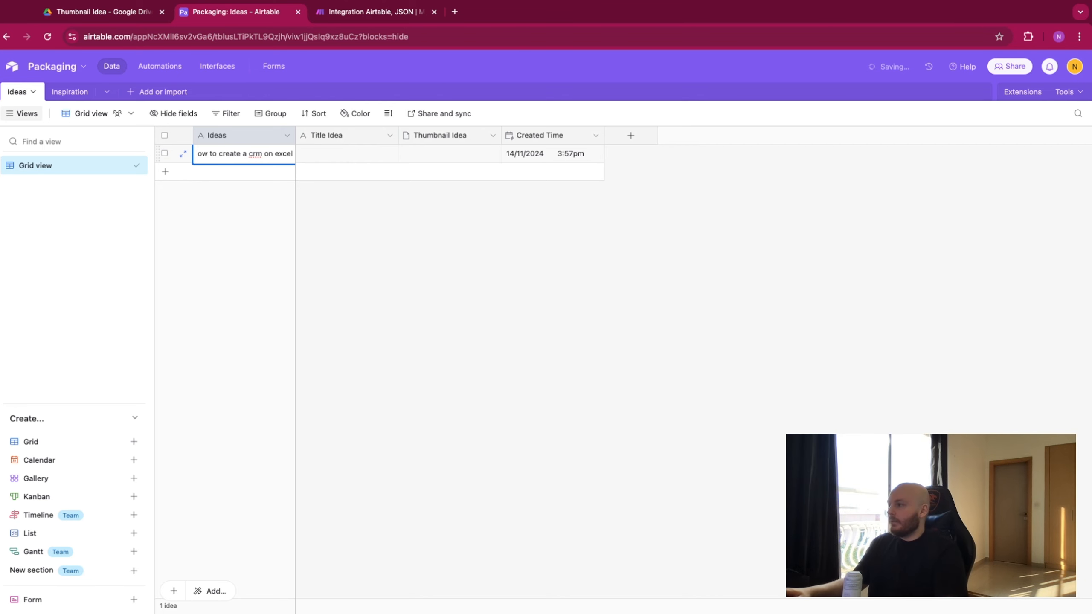
click(338, 220)
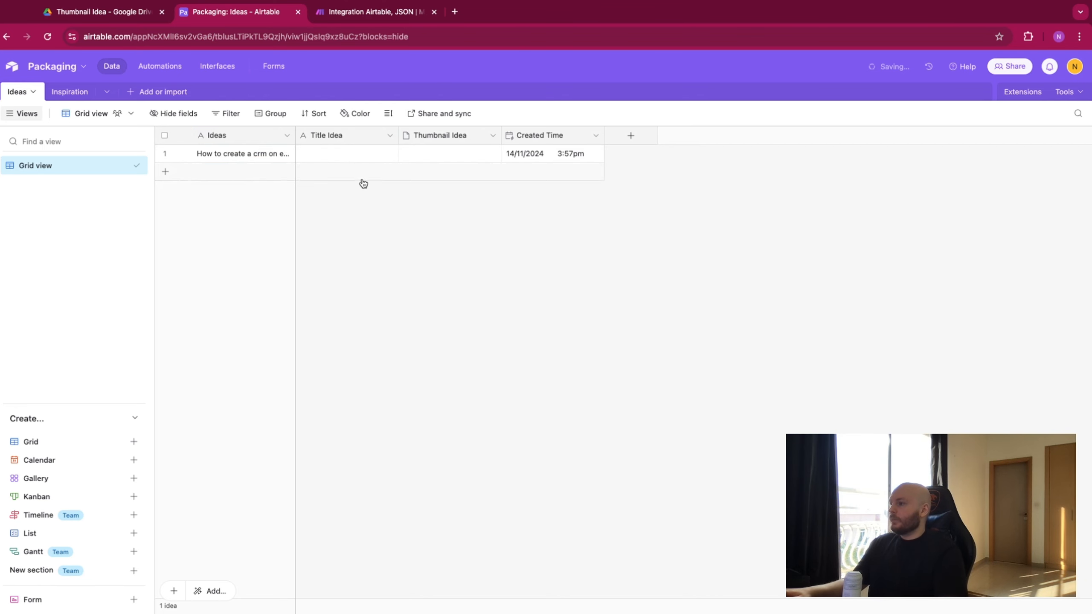
Return to the Make scenario and run it once
click(359, 20)
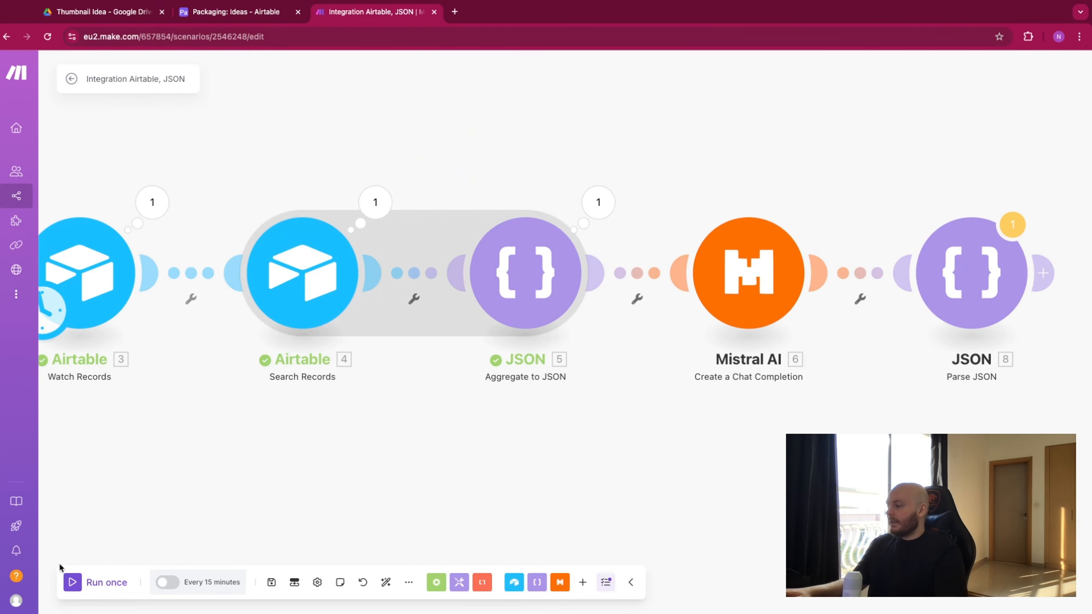
click(103, 582)
click(609, 381)
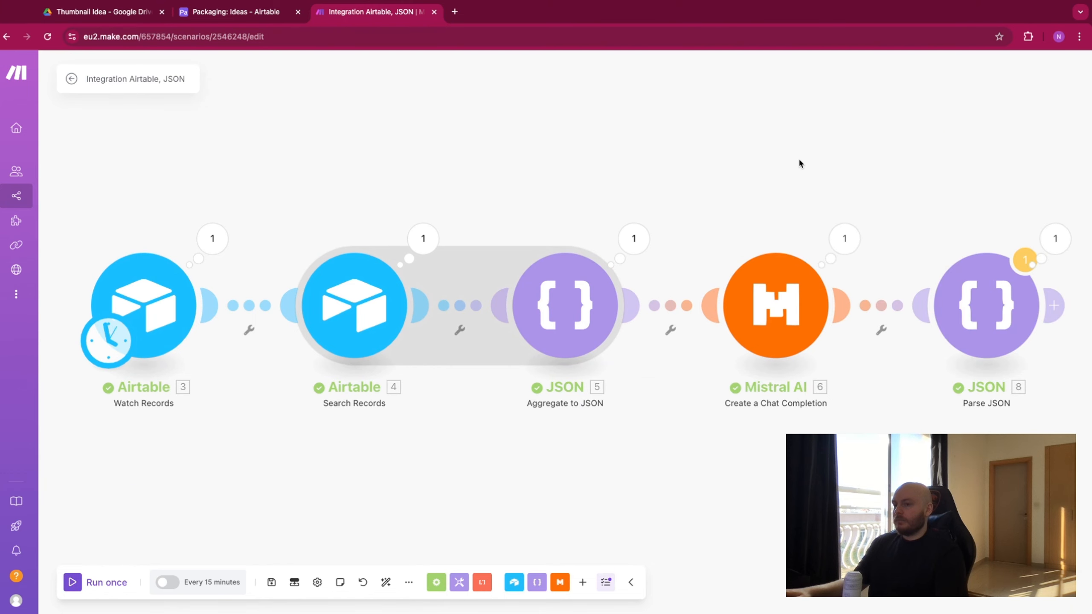
Inspect the JSON string output by the Aggregate to JSON module
drag(518, 162, 500, 164)
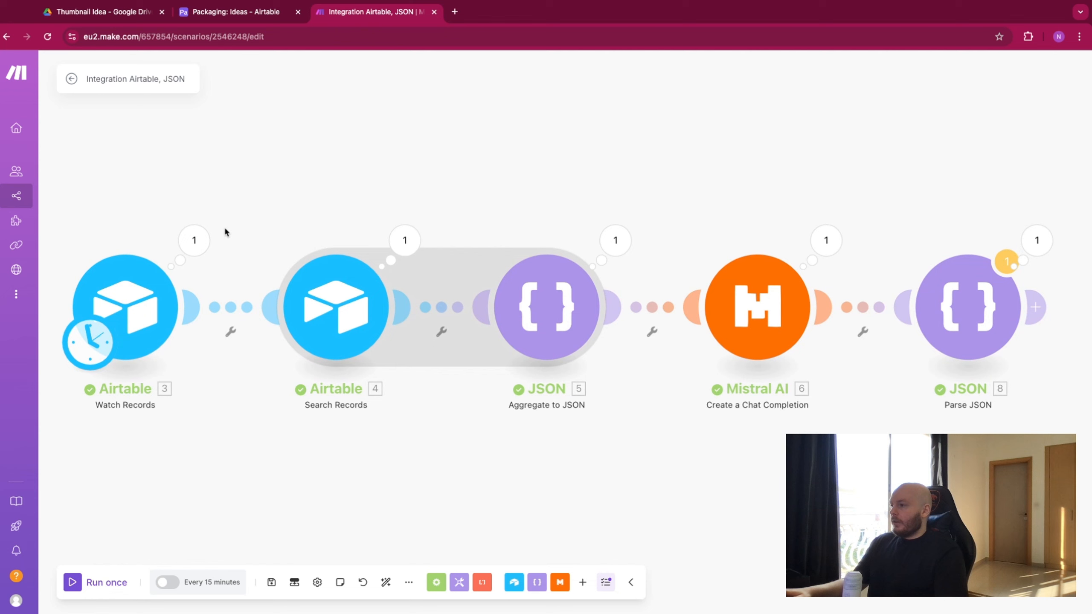
drag(711, 188, 693, 183)
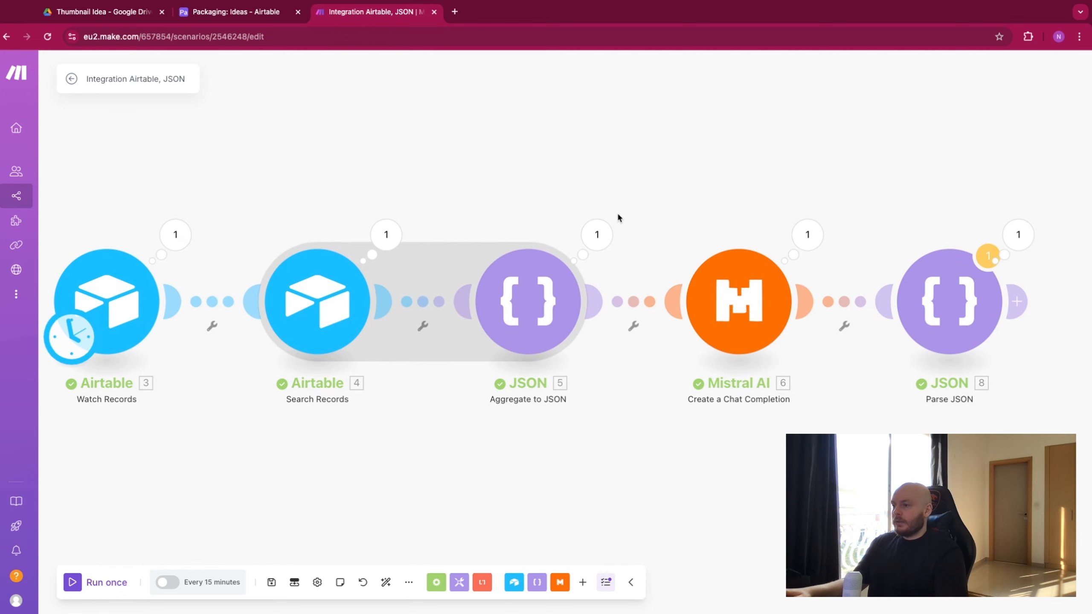
click(592, 234)
click(656, 190)
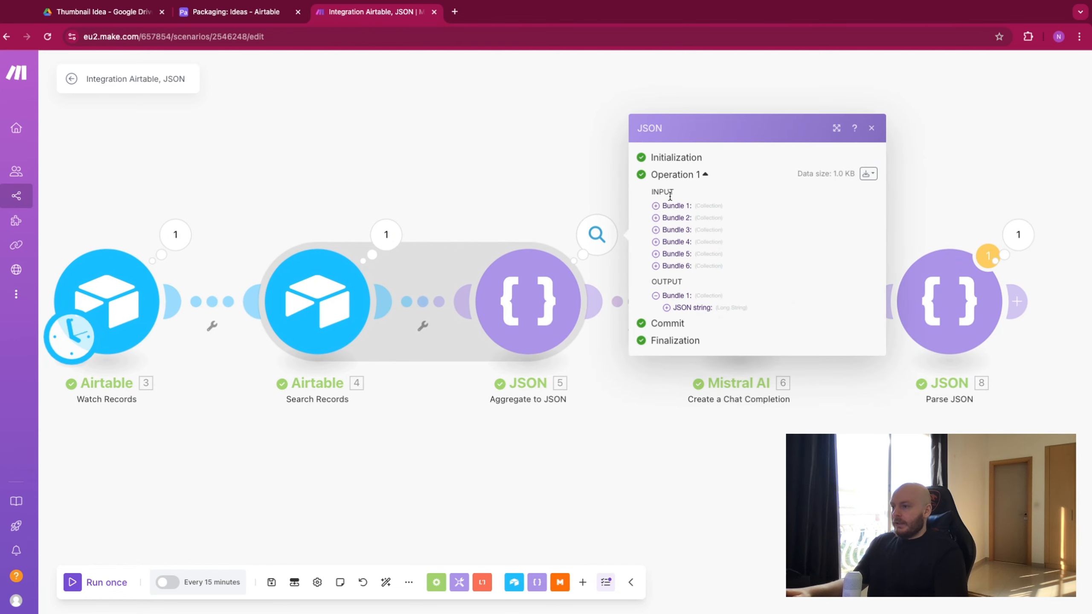
click(666, 308)
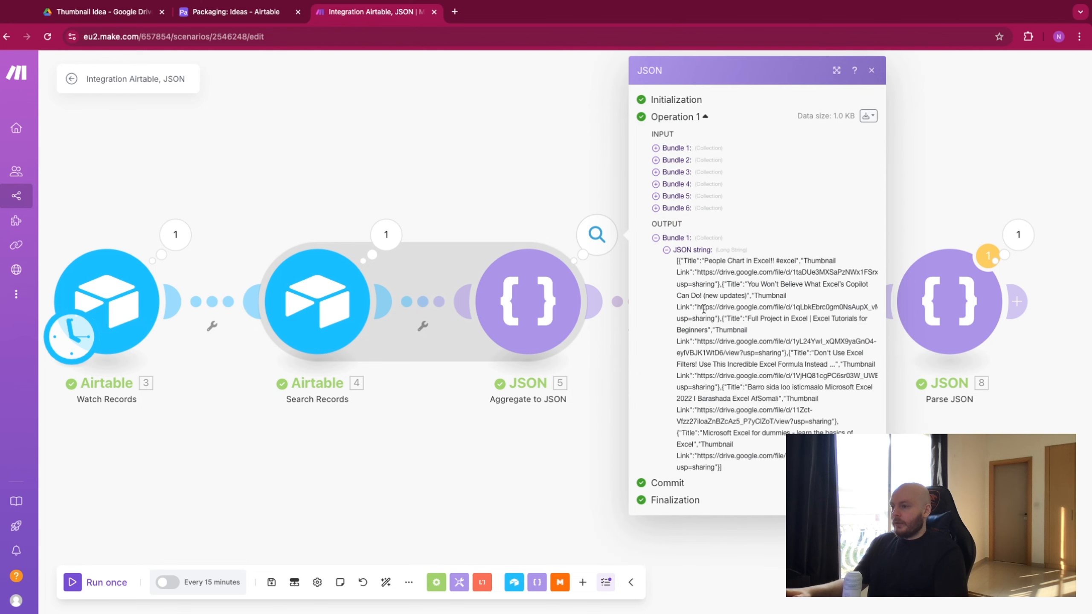
click(910, 192)
Examine the title, thumbnail inspiration link and thumbnail prompt in the Mistral AI module's output message
click(807, 234)
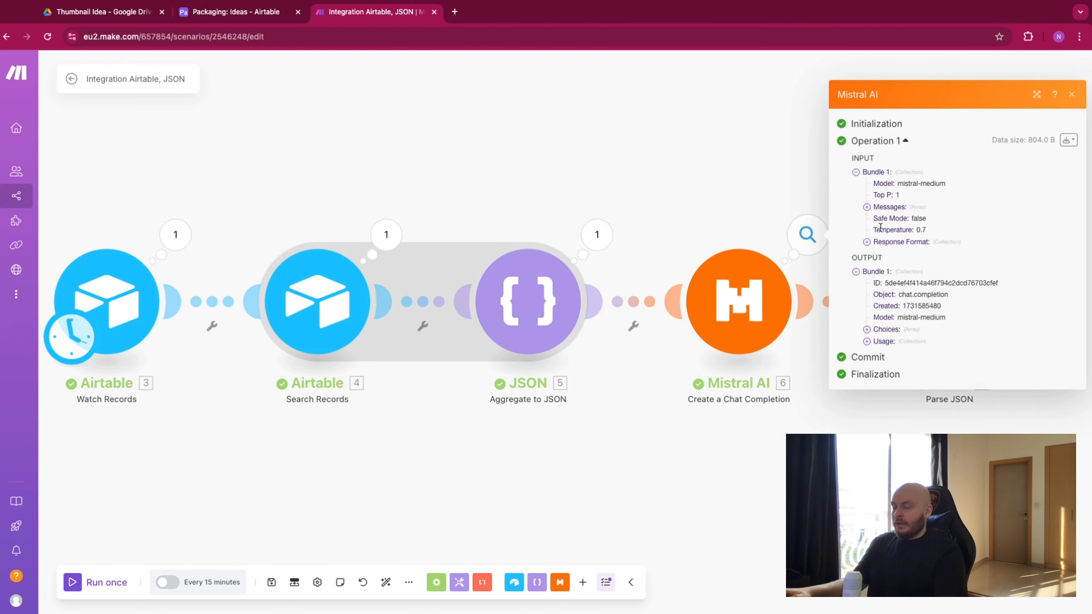
click(867, 329)
click(877, 335)
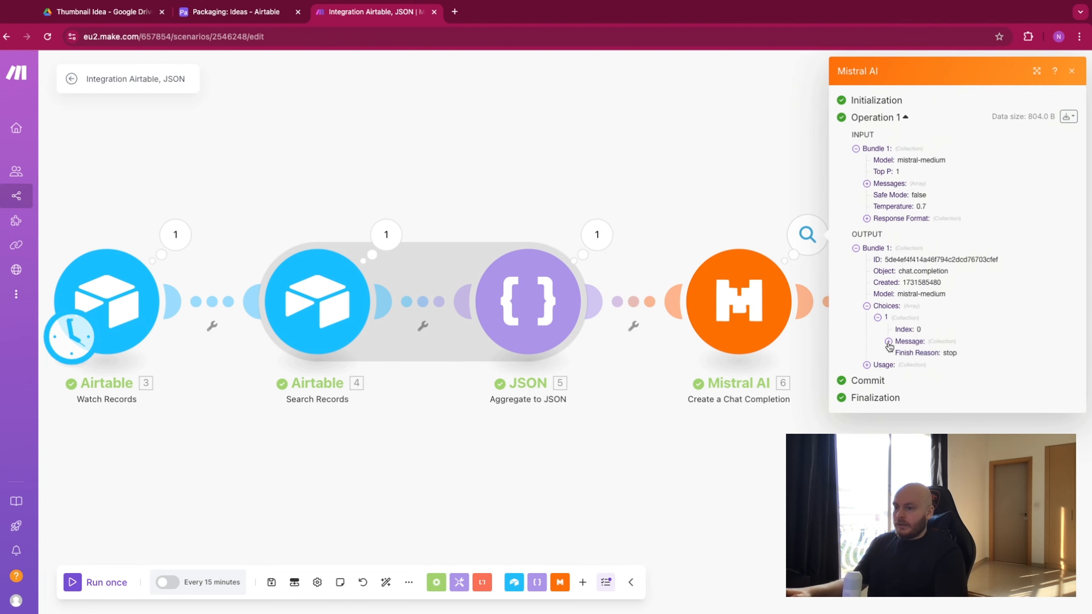
click(907, 341)
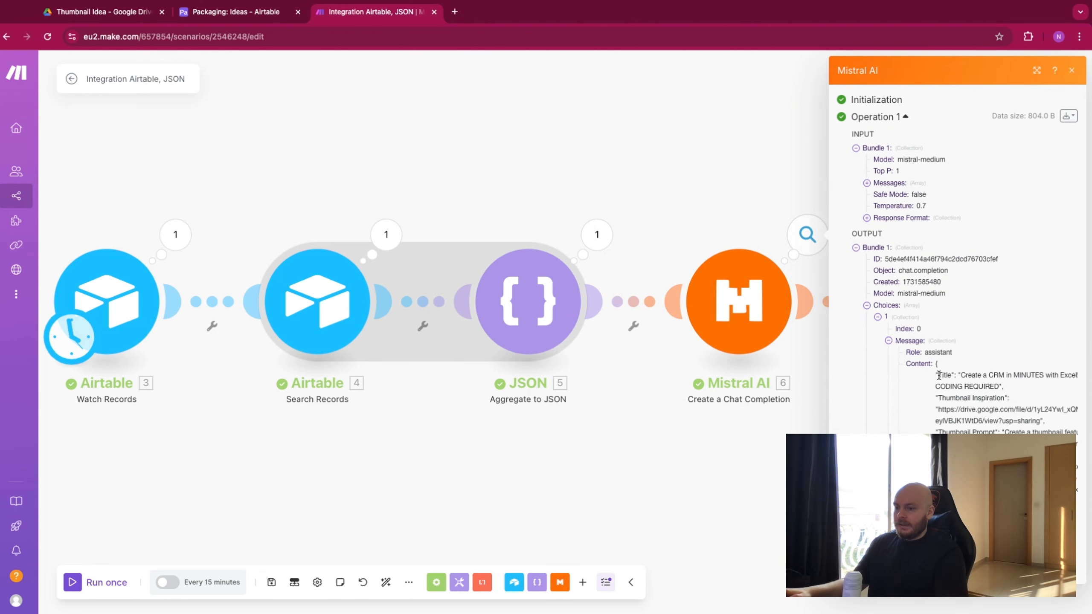
drag(1031, 495, 1004, 388)
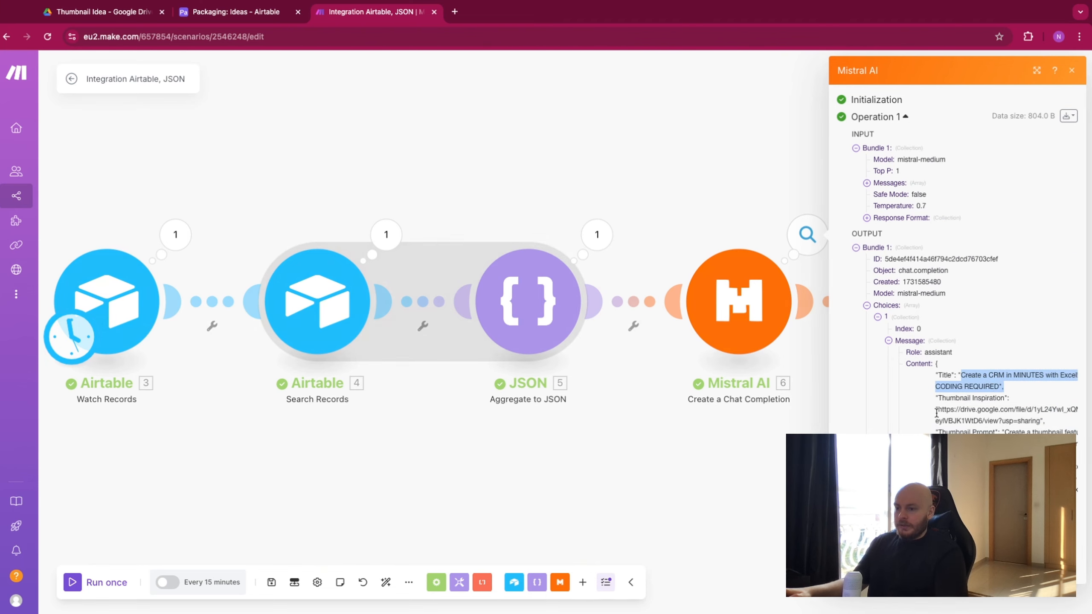
drag(936, 411, 1025, 428)
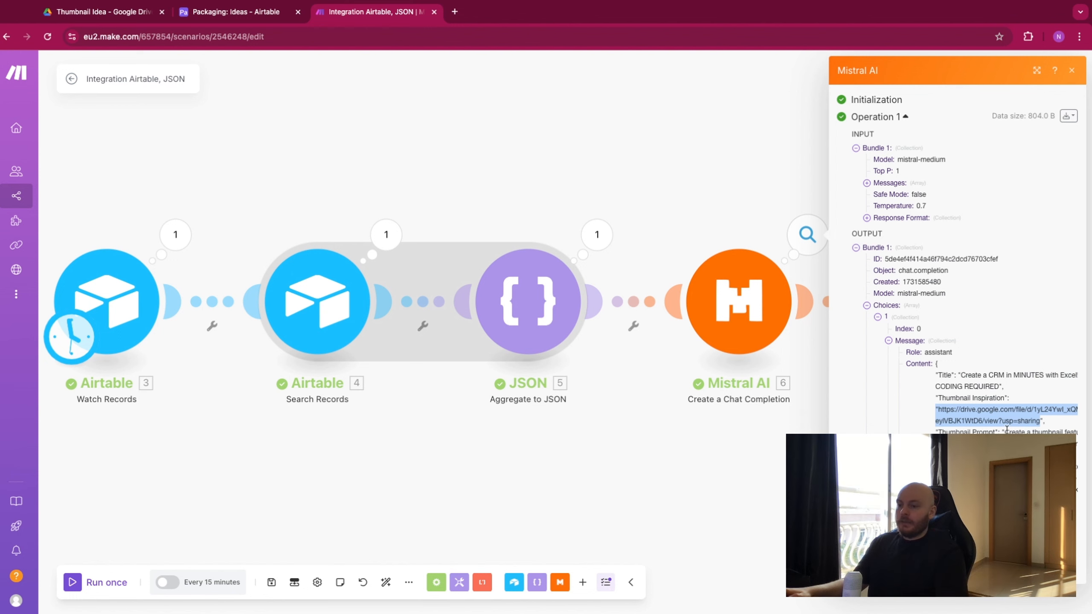
drag(1004, 431, 1067, 482)
click(694, 442)
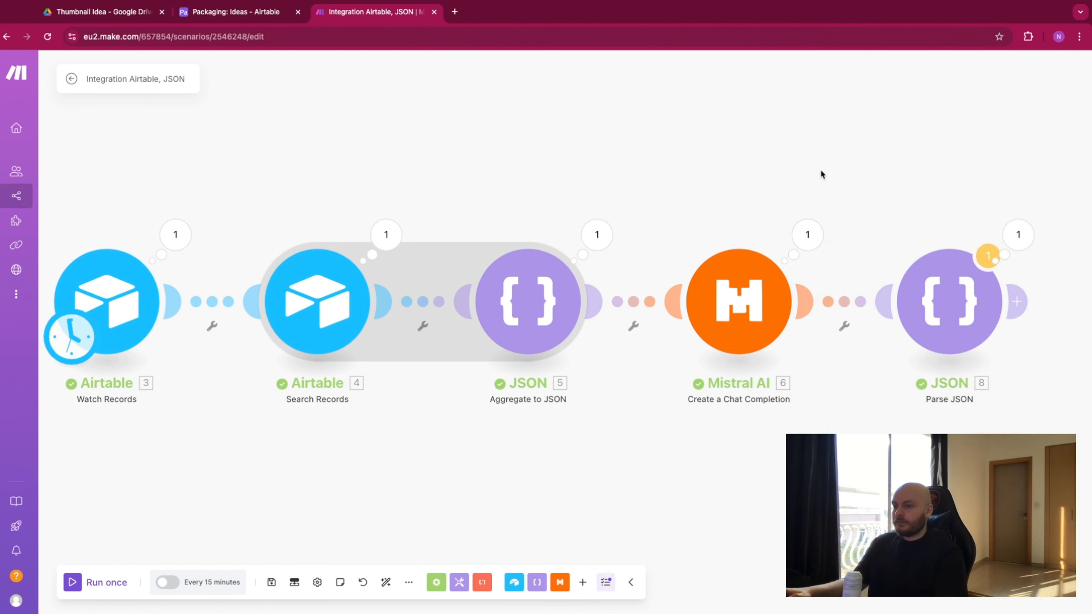
Check the Parse JSON output, then add a Leonardo.Ai Upload an Image module after it
scroll(731, 189, right, 2)
click(731, 215)
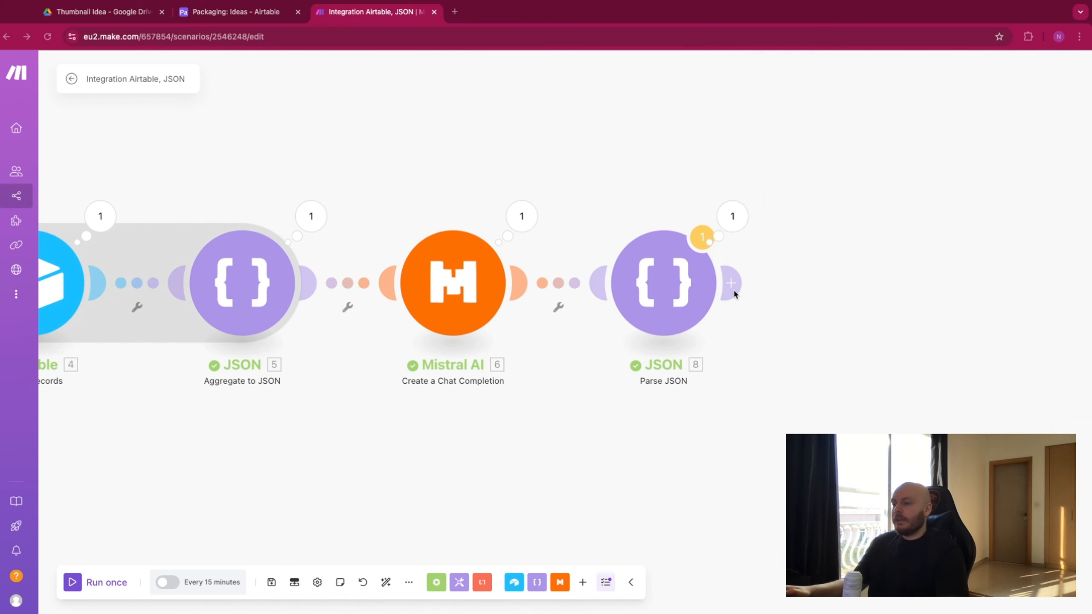
click(744, 275)
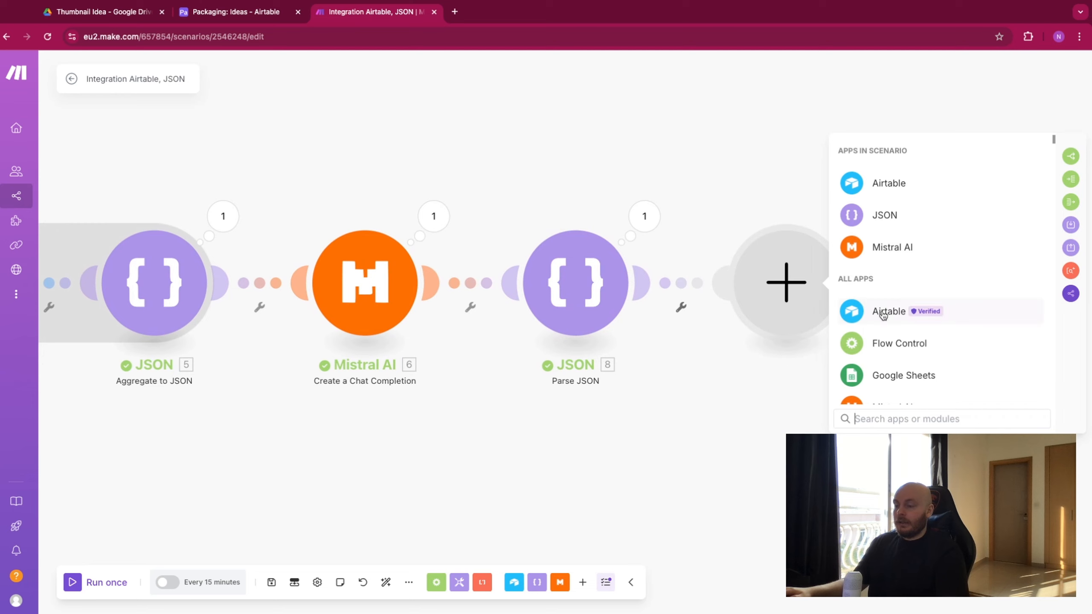
text(leonardo)
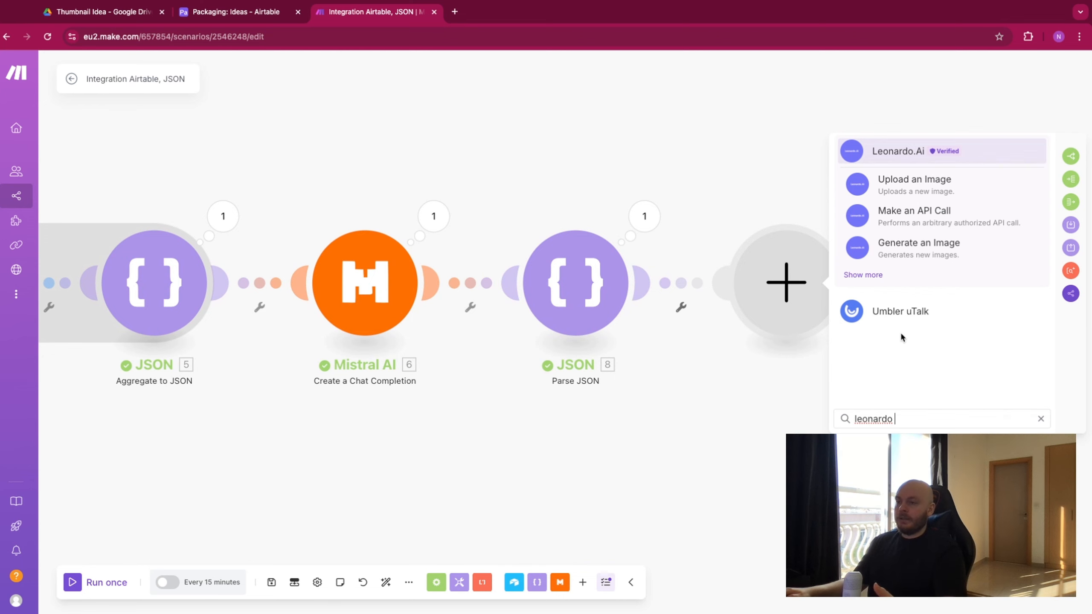
click(938, 191)
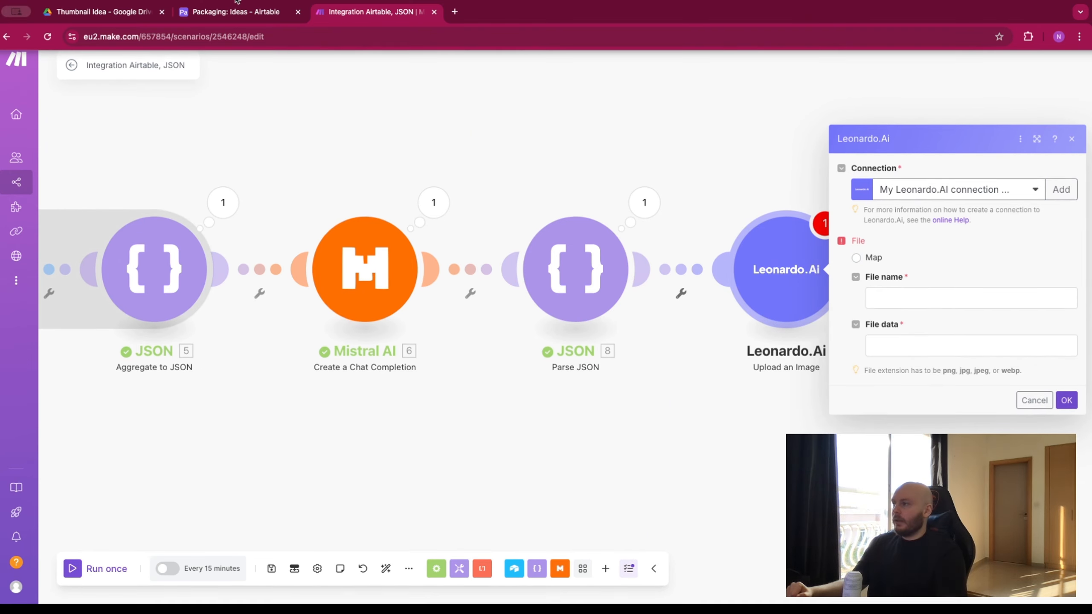
Map the Upload an Image module's file name to the Parse JSON Title, set its file data to png, and save it
click(940, 306)
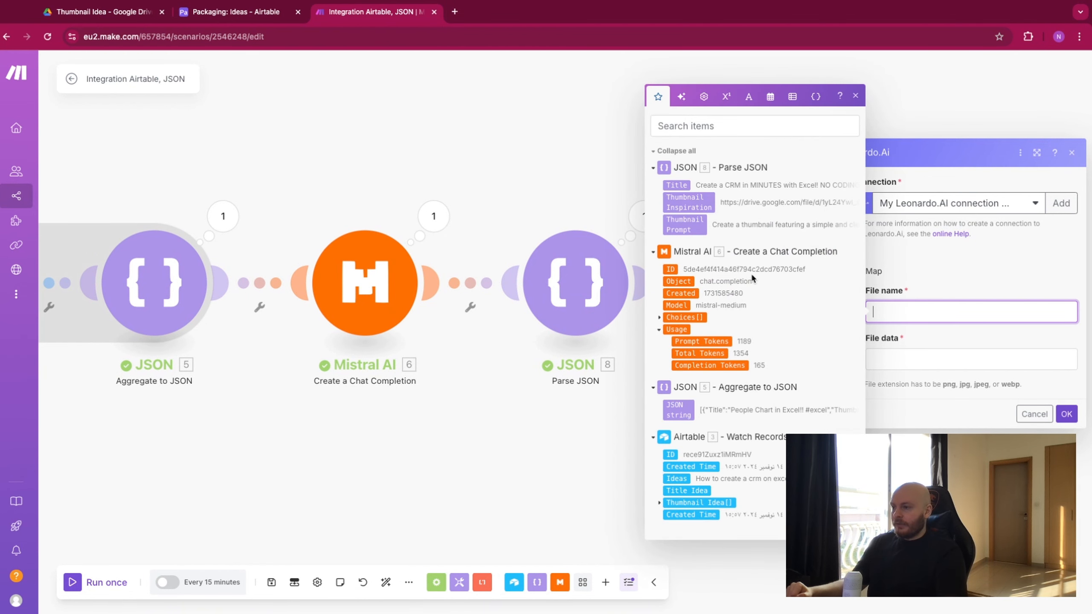
click(674, 182)
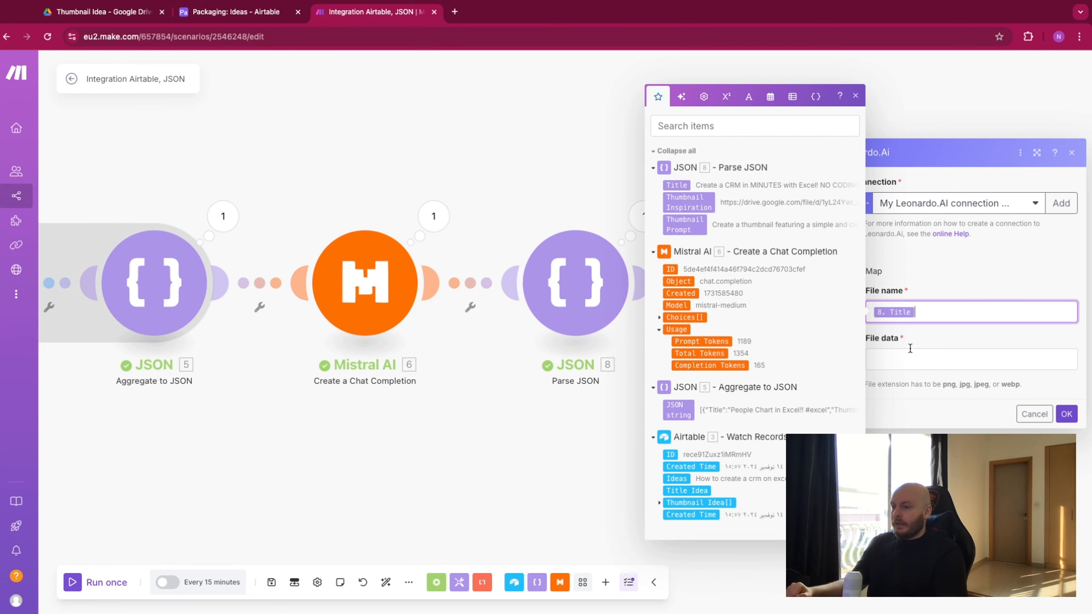
click(915, 360)
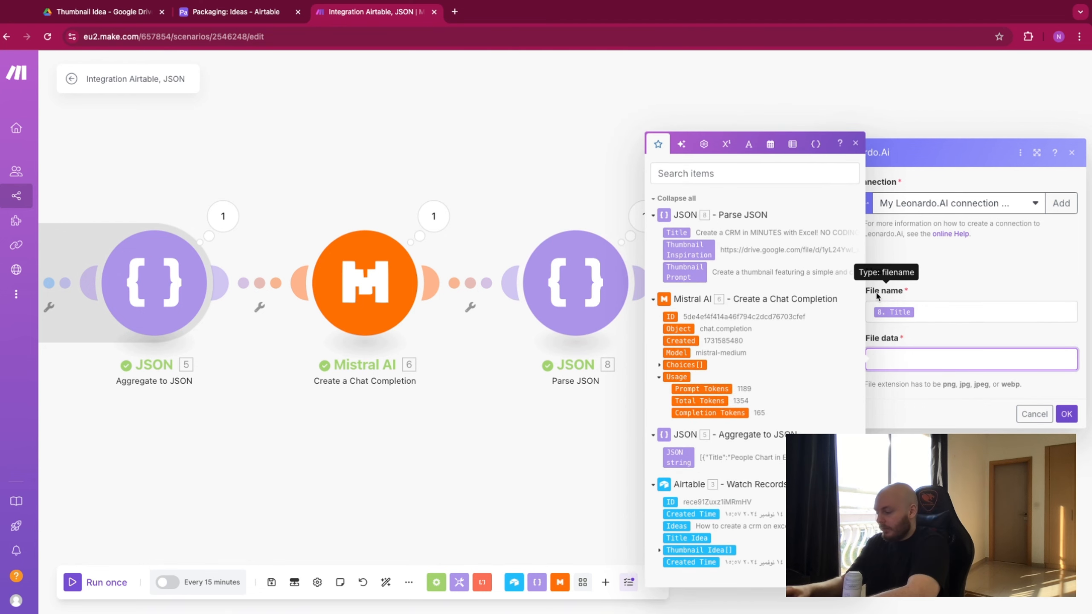
text(png)
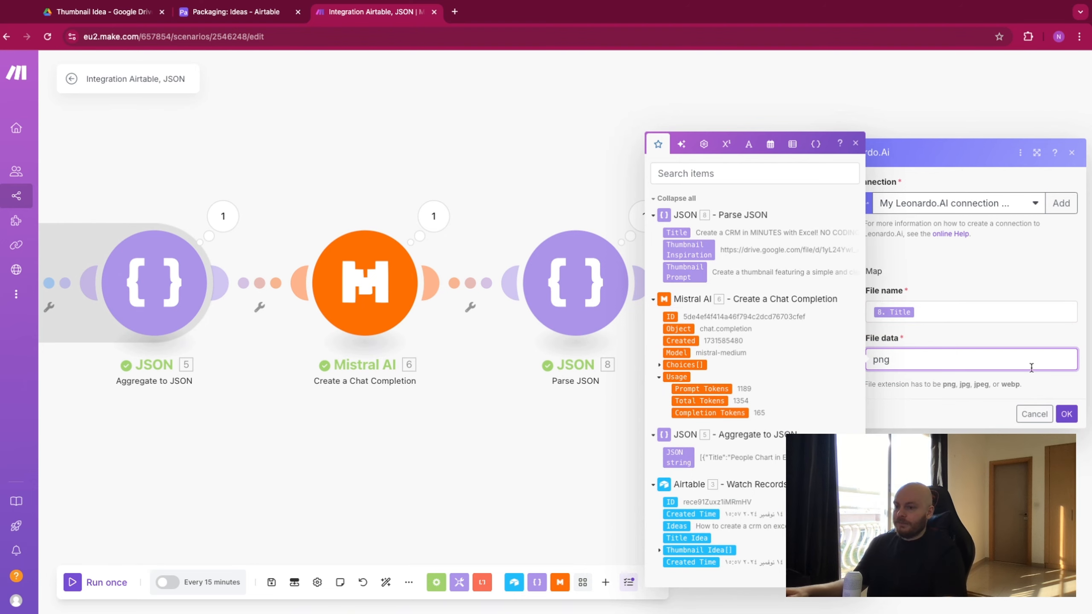
click(1067, 414)
Add a Leonardo.Ai Generate an Image module after Upload an Image and map its prompt to the Parse JSON Thumbnail Prompt
drag(893, 194, 769, 178)
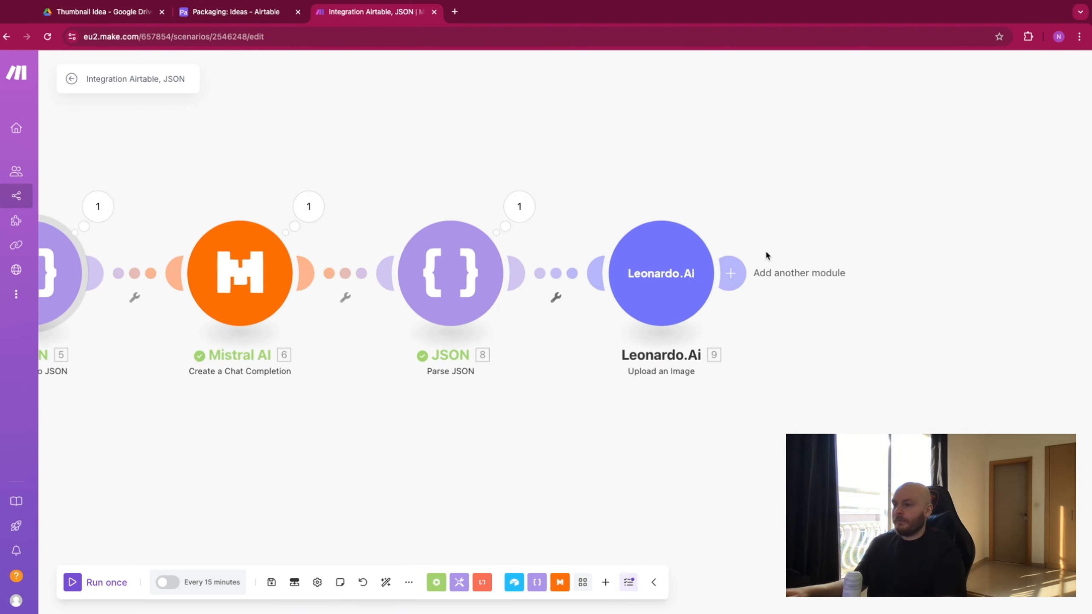
click(770, 272)
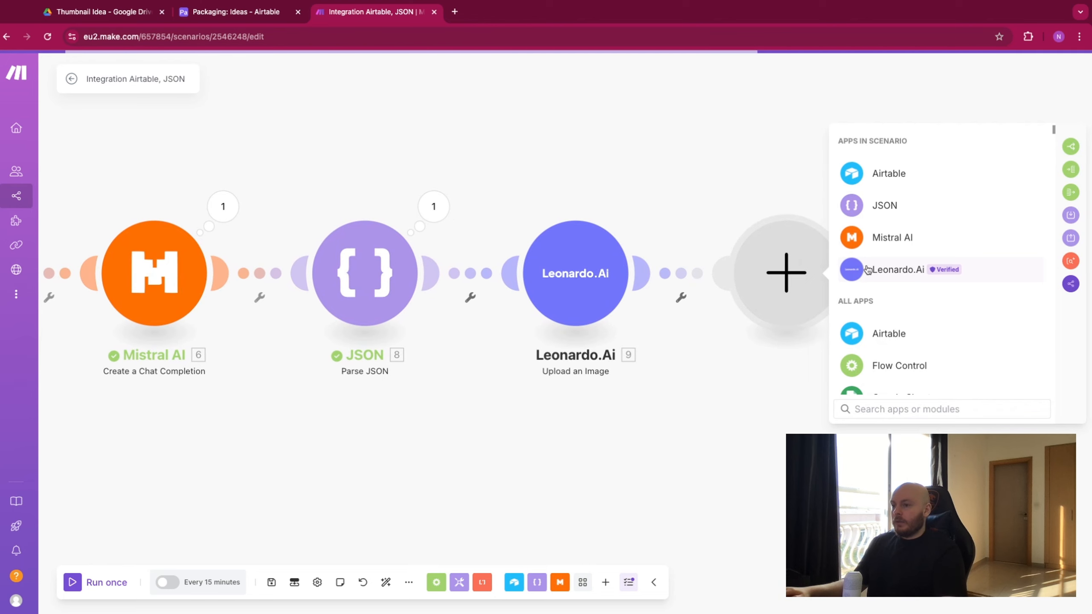
click(867, 269)
click(883, 238)
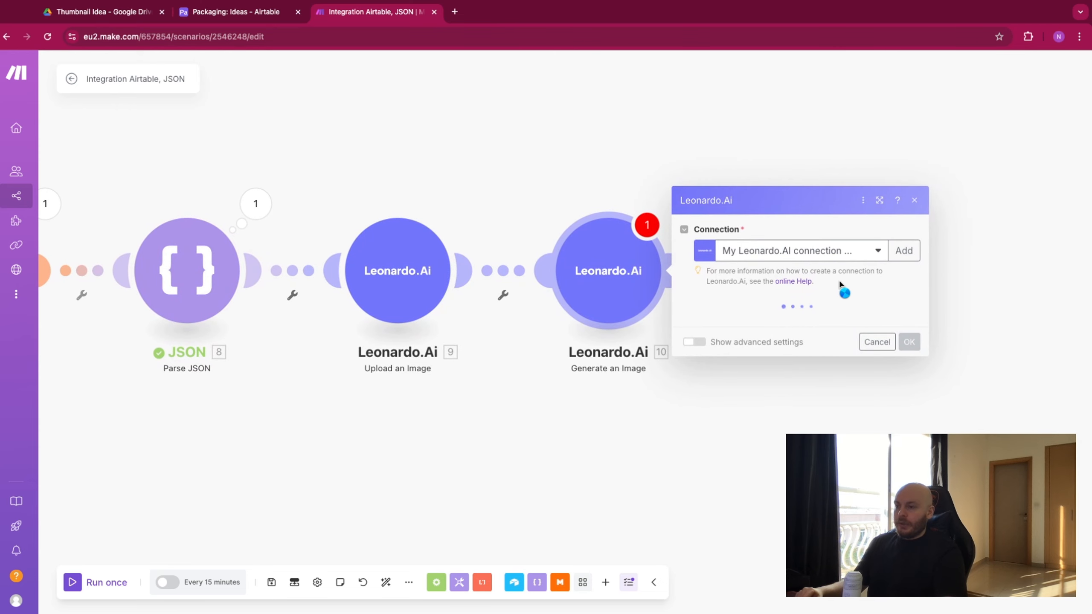
click(717, 203)
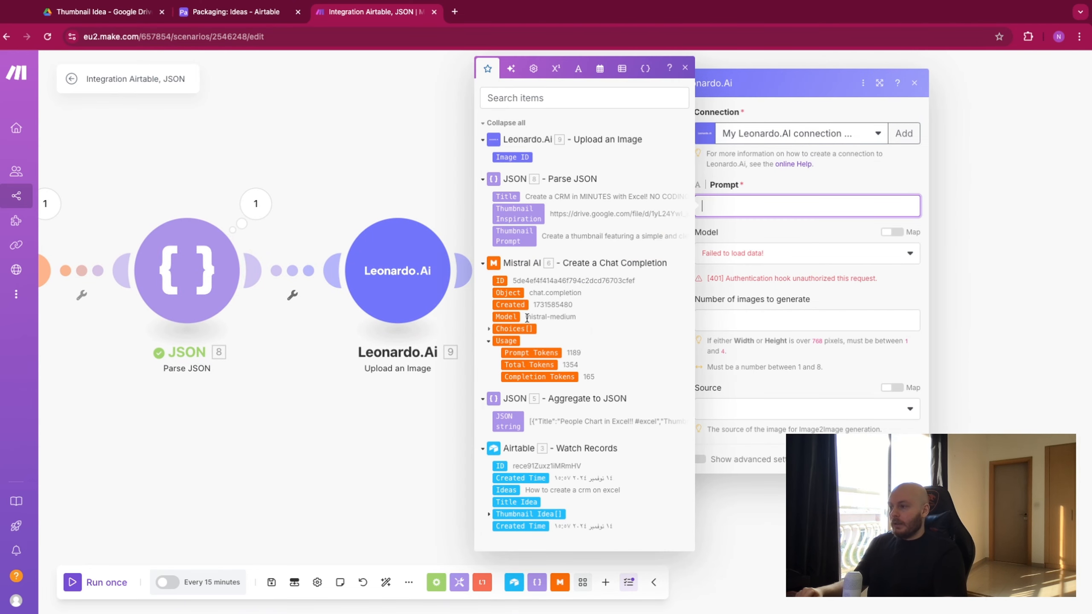
click(514, 236)
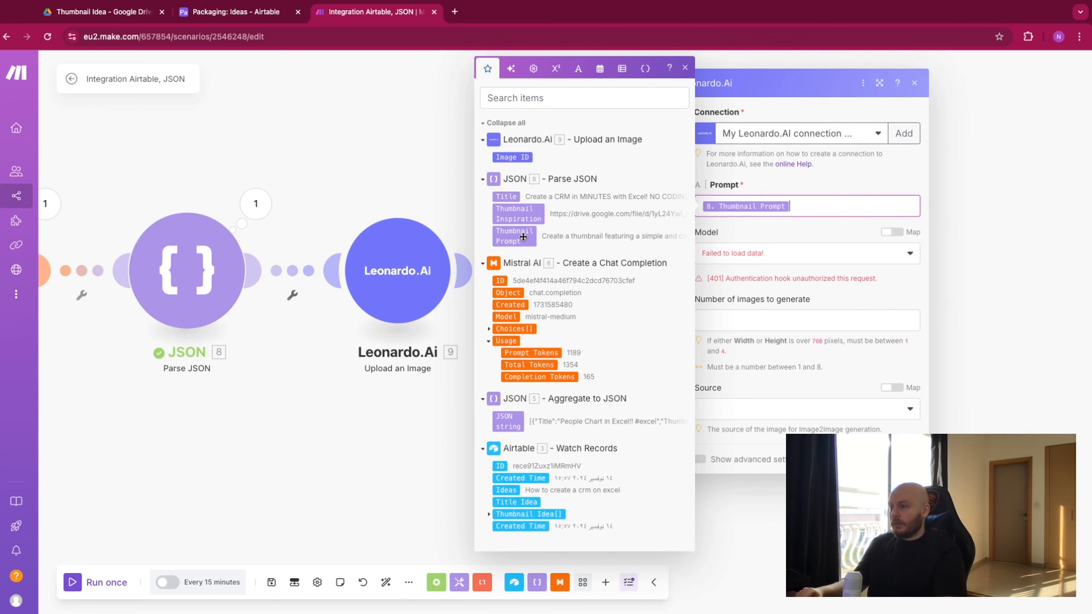
click(804, 240)
click(822, 252)
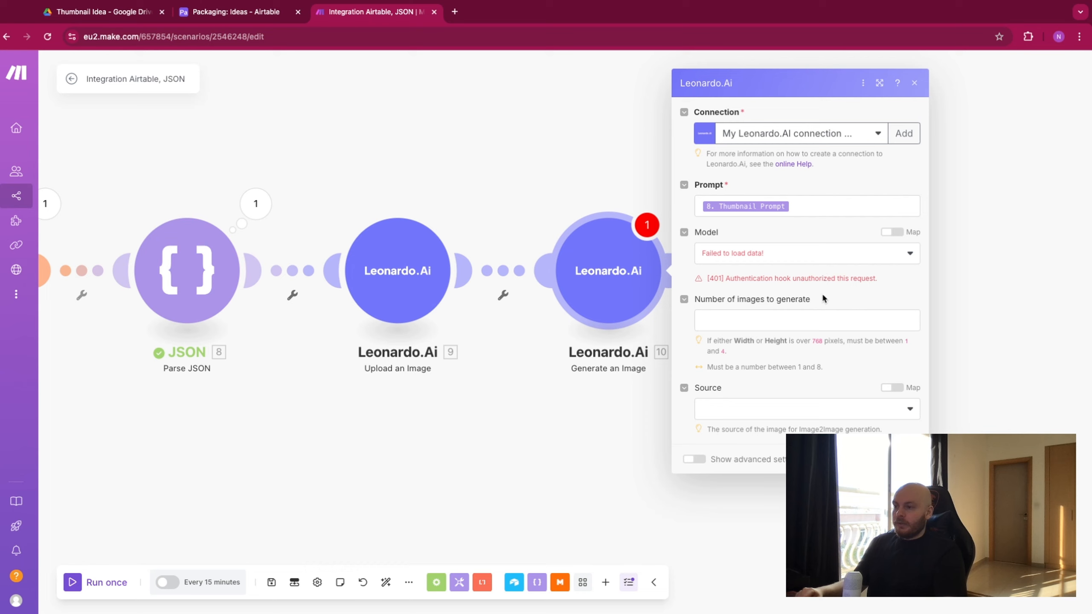
drag(725, 278, 867, 287)
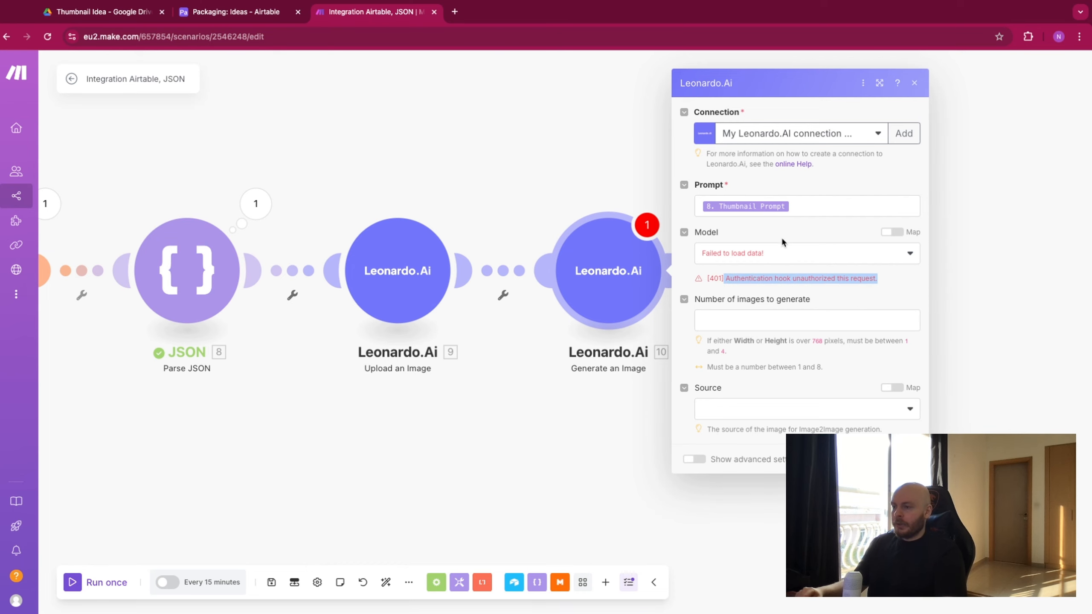
Generate 1 image from an Uploaded image source, map its ID to the Upload an Image module's Image ID, and save the module
click(811, 313)
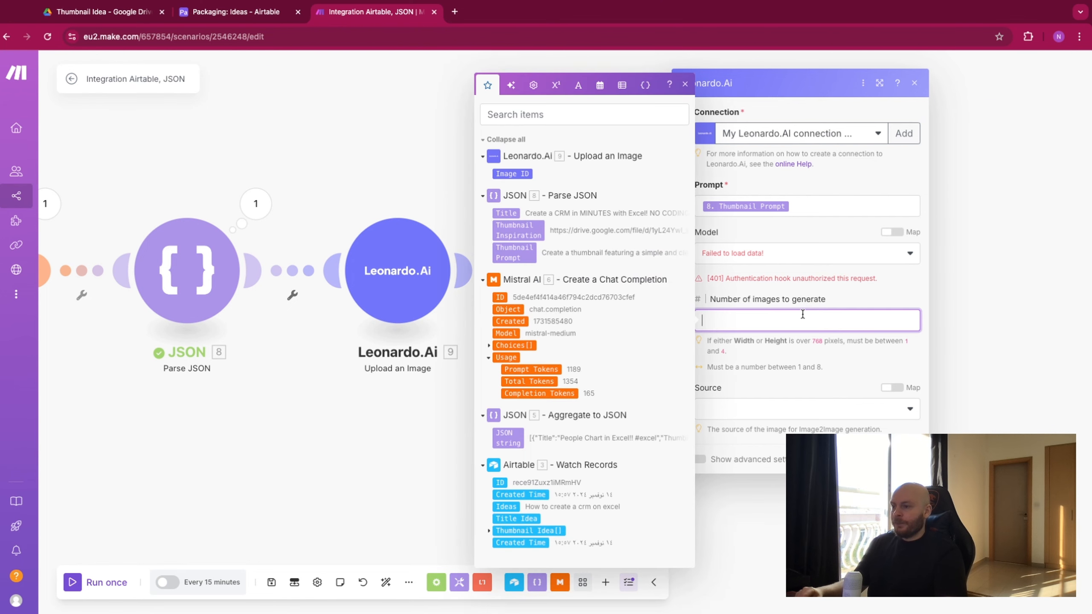
text(1)
click(853, 294)
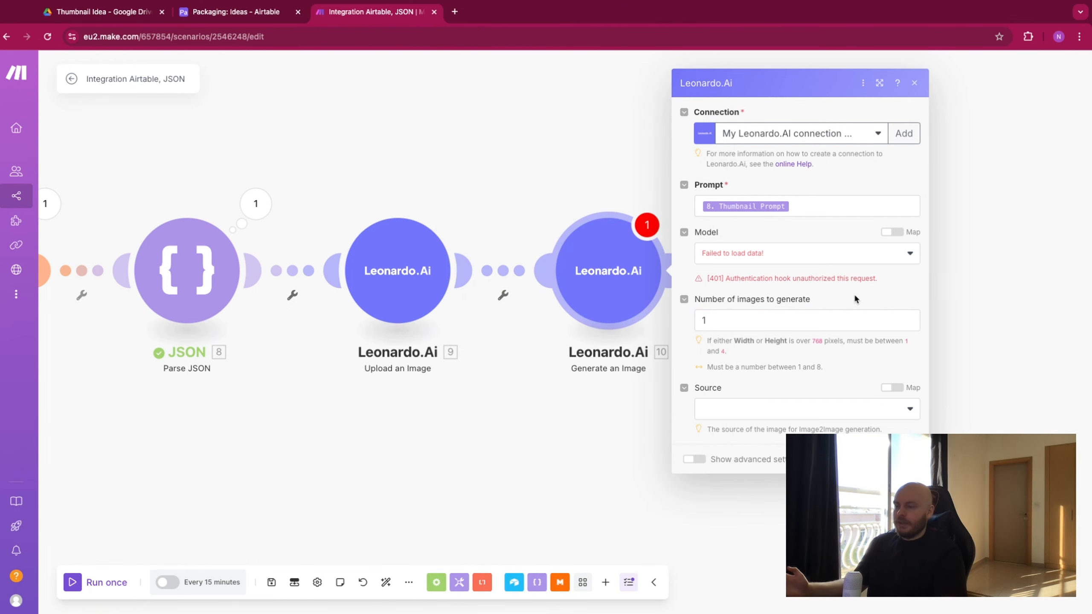
click(779, 412)
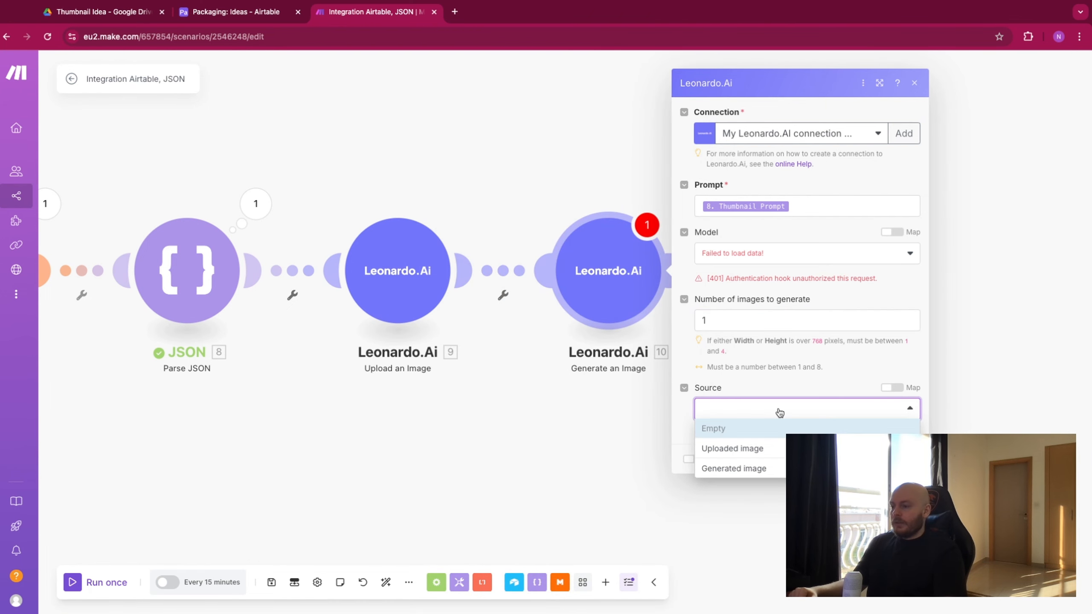
click(776, 449)
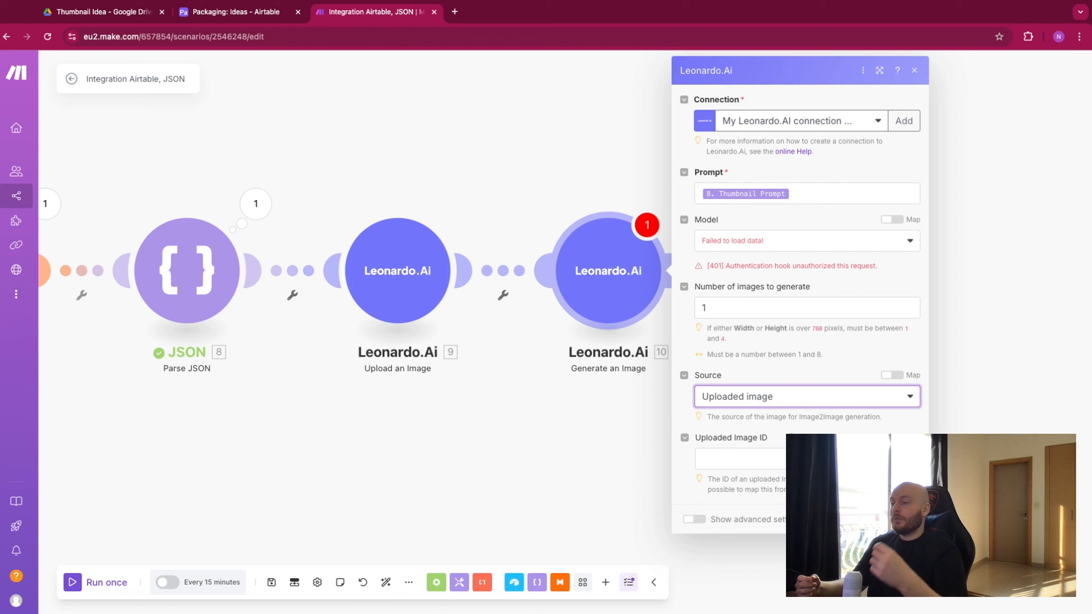
click(781, 457)
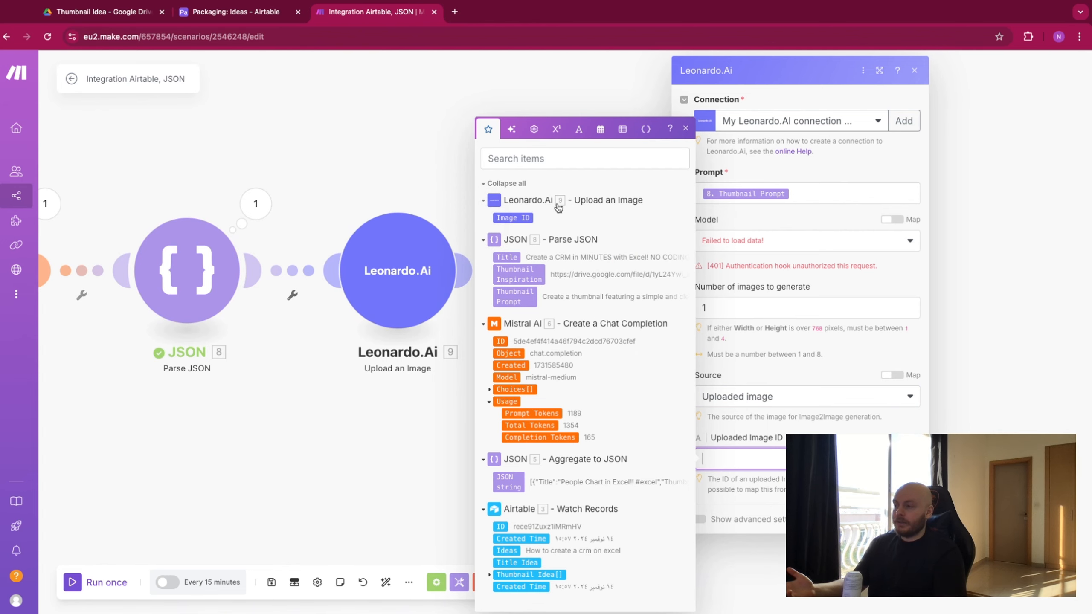
click(514, 217)
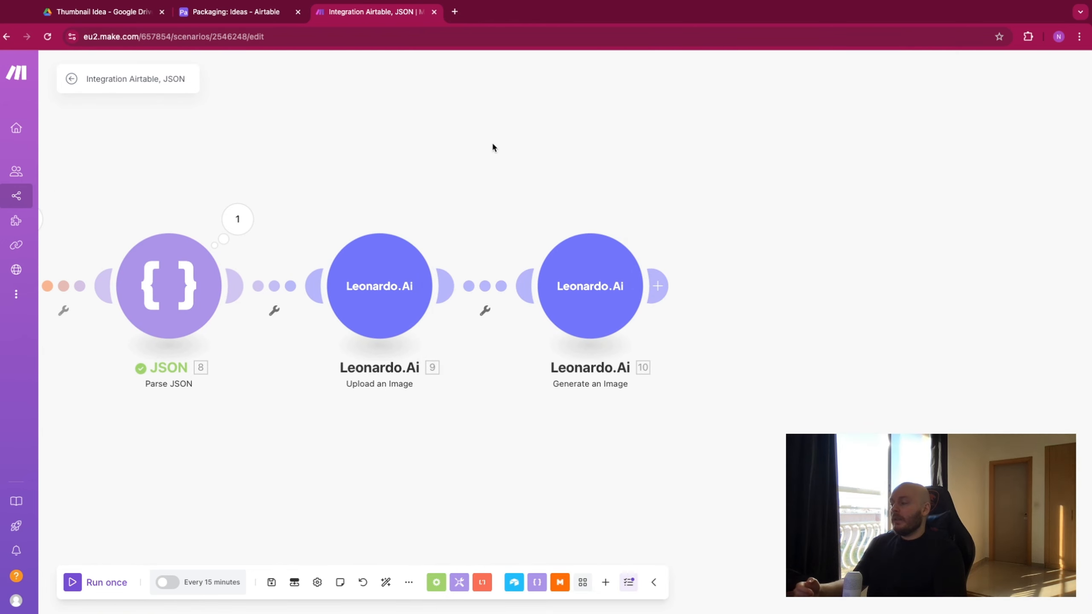
Add an Airtable Create a Record module after Generate an Image, using the Packaging base and the Ideas table
click(232, 19)
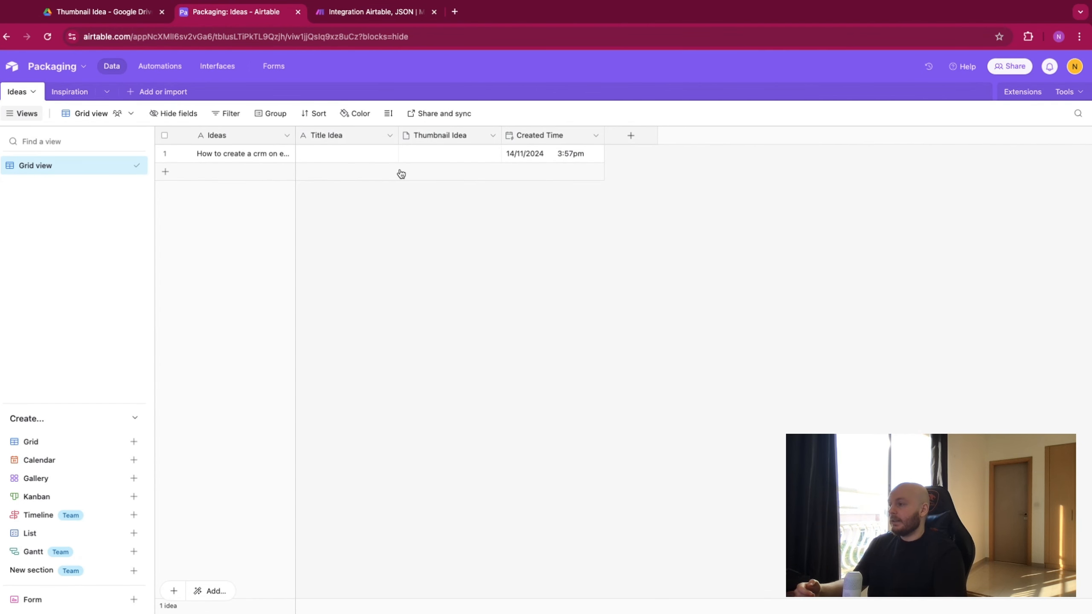
click(352, 17)
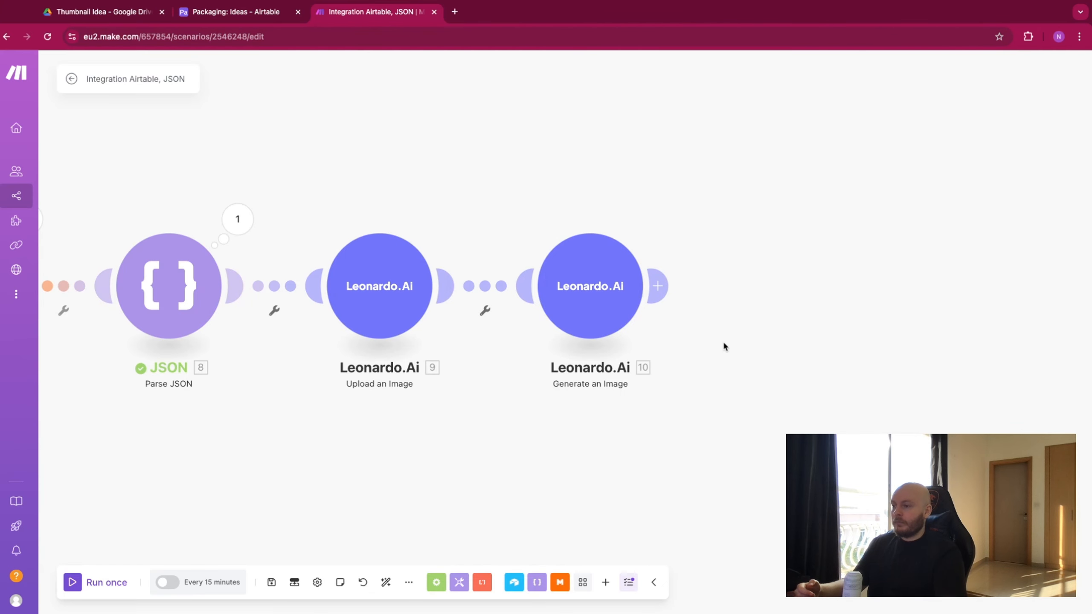
click(658, 286)
click(855, 185)
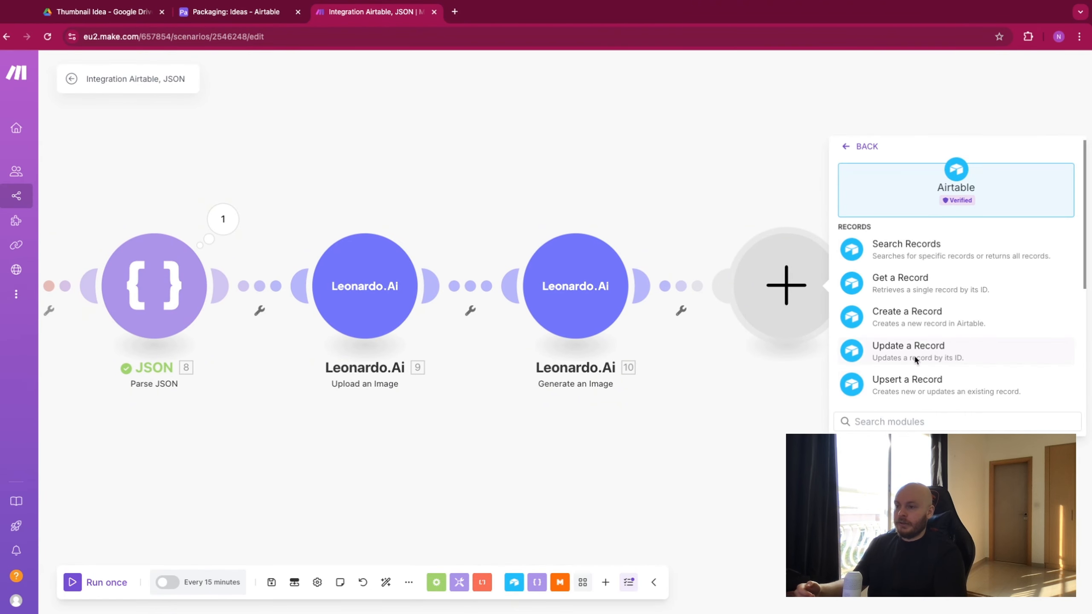
click(931, 329)
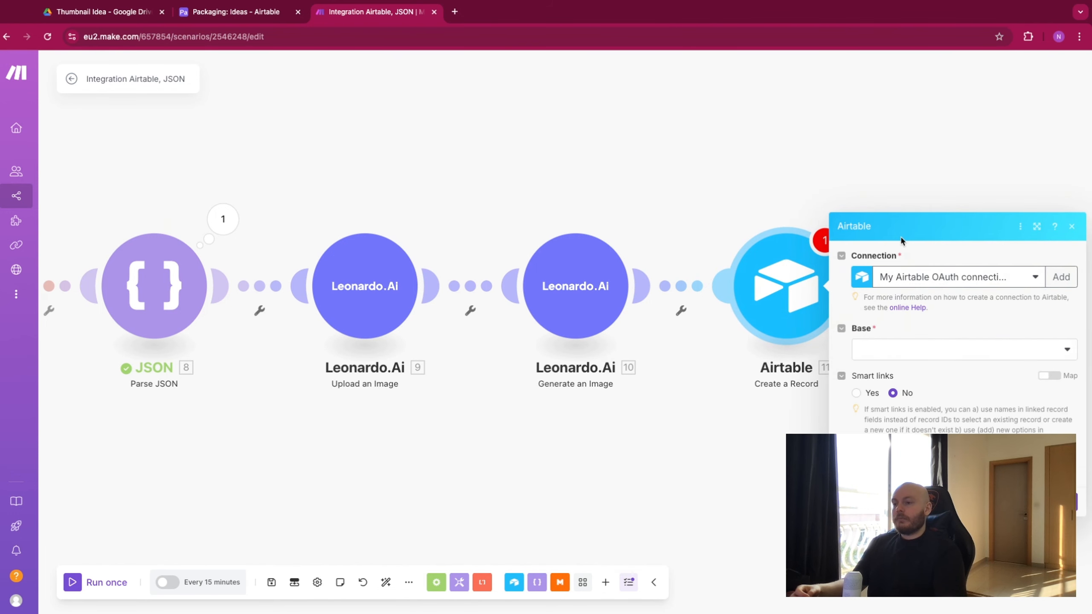
click(864, 265)
click(886, 306)
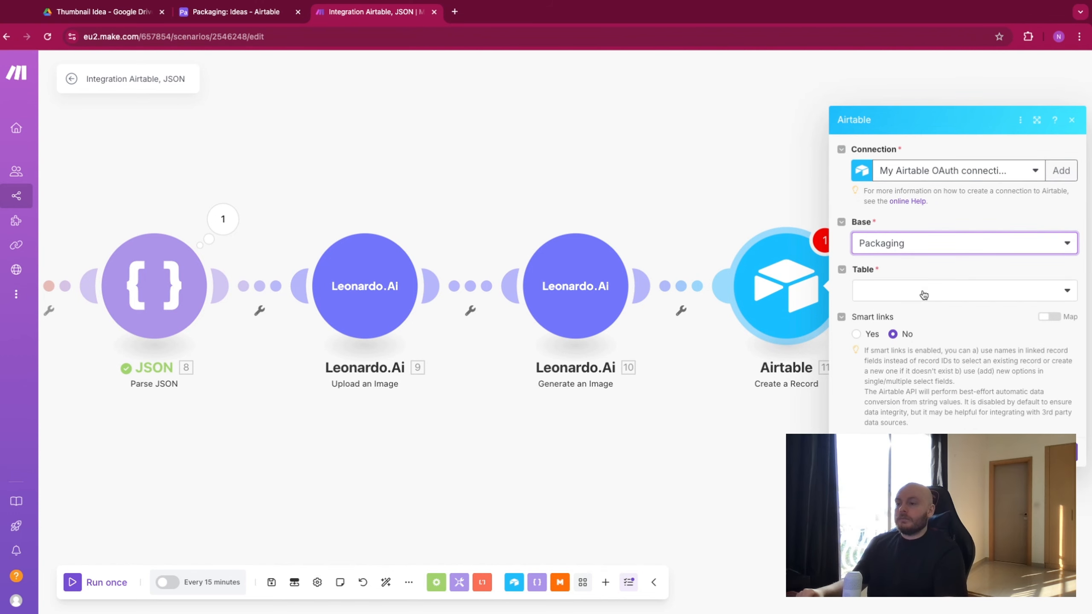
click(920, 290)
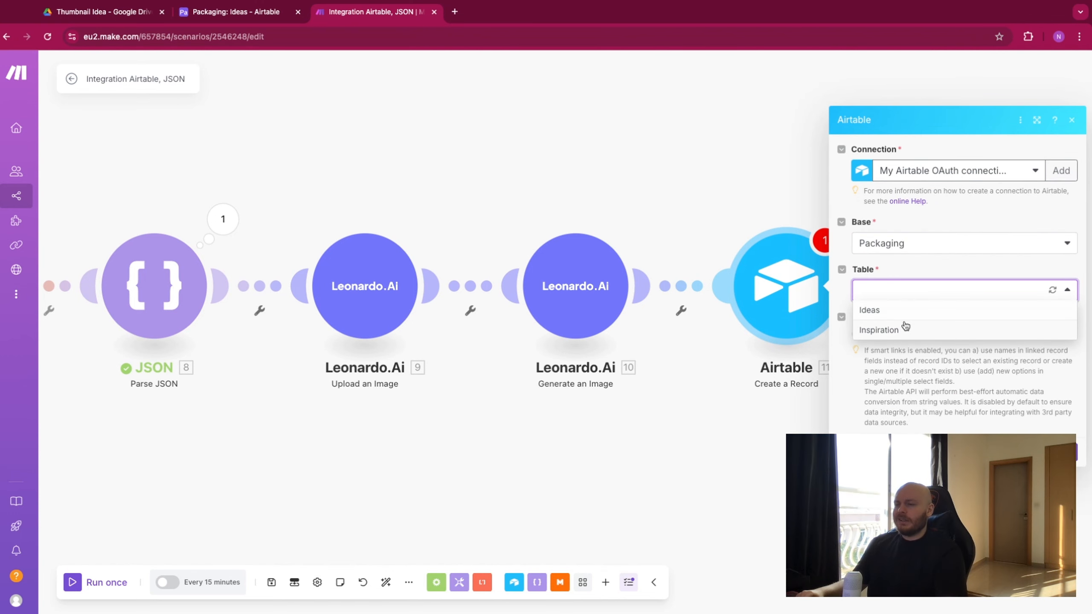
click(904, 313)
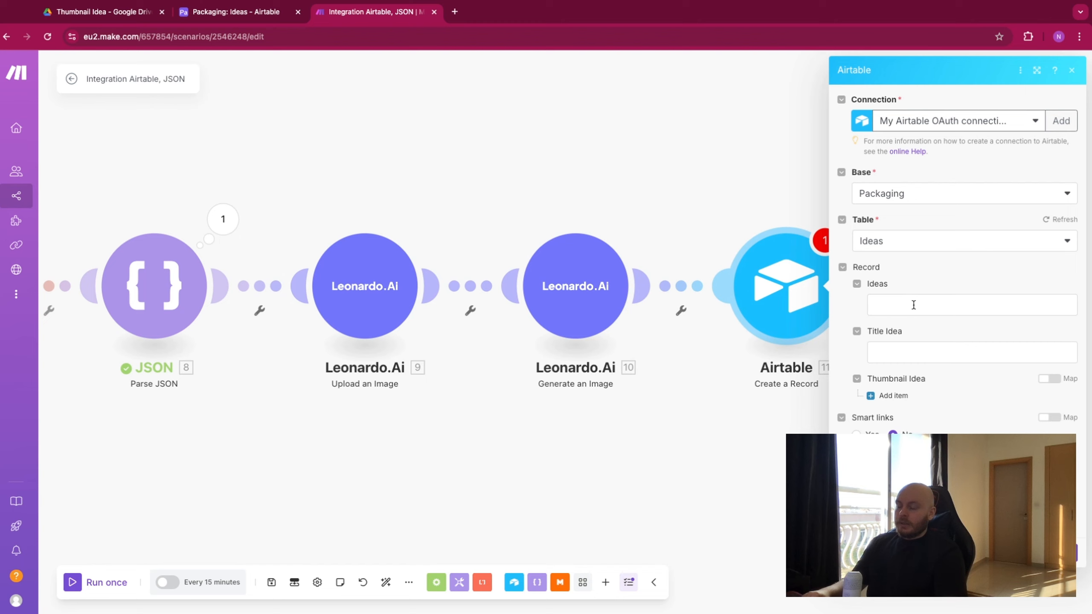
Check the Ideas table in Airtable, then map the new record's Title Idea to the Parse JSON Title in Make
click(289, 13)
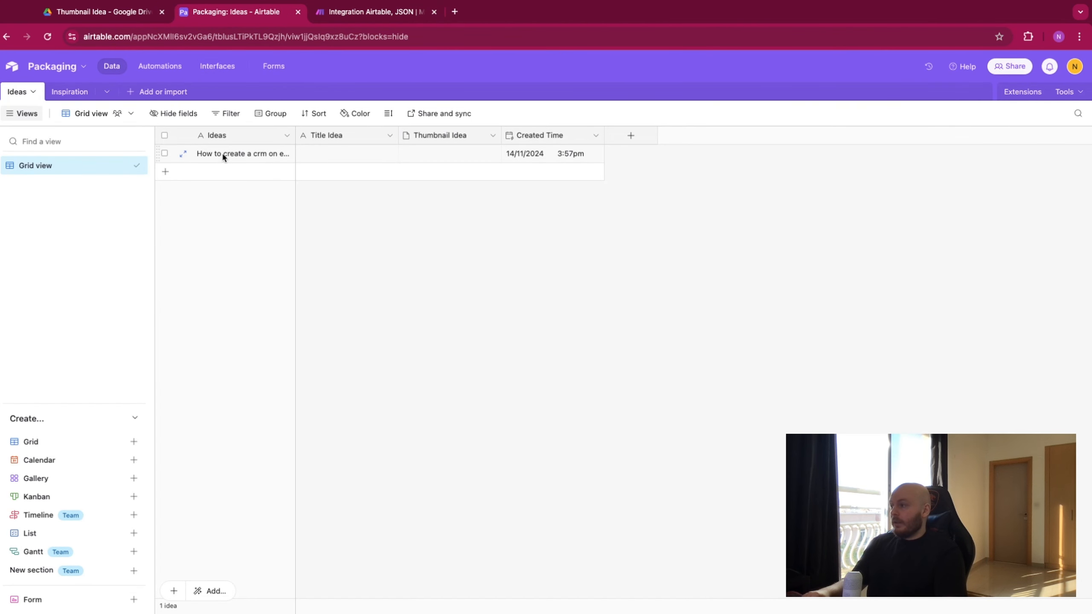
click(357, 9)
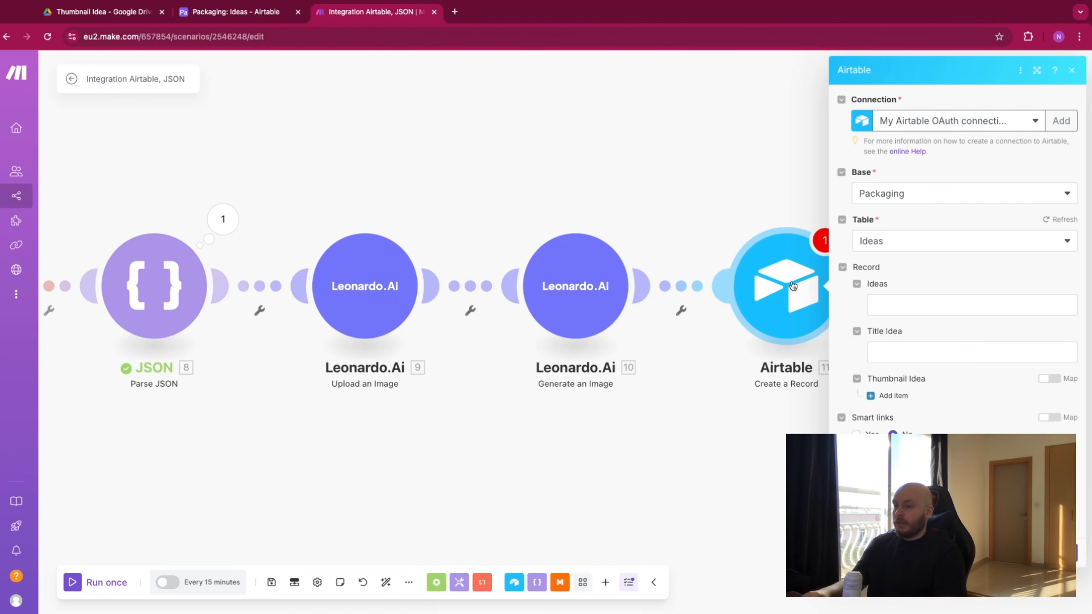
click(914, 350)
scroll(737, 443, down, 4)
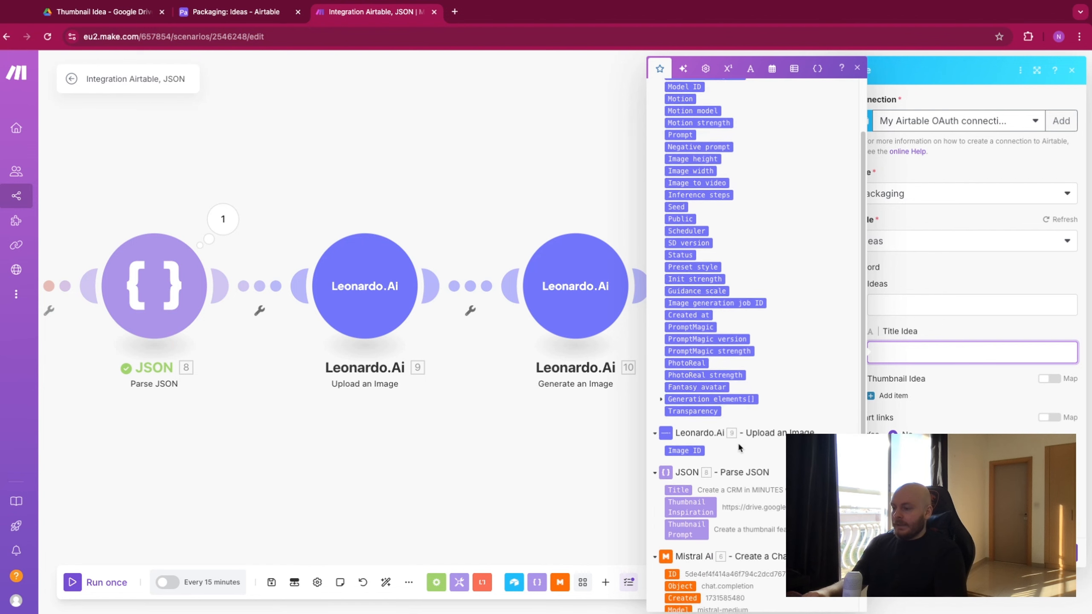
click(679, 420)
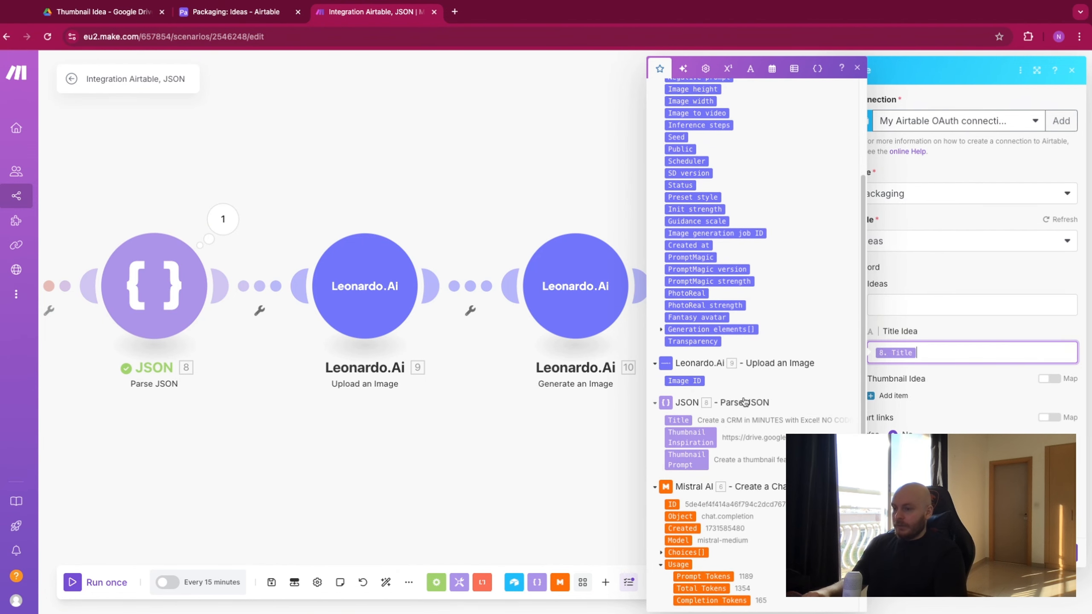
Add a Thumbnail Idea item to the record and map its File URL to the Leonardo.Ai Generated images URL
click(894, 395)
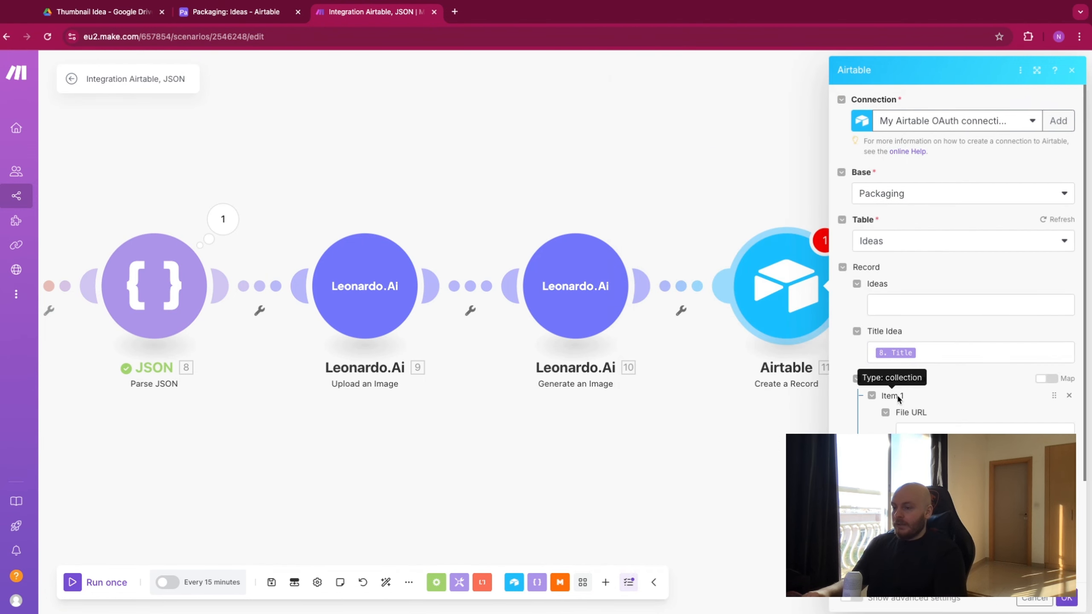
scroll(926, 379, down, 2)
click(927, 364)
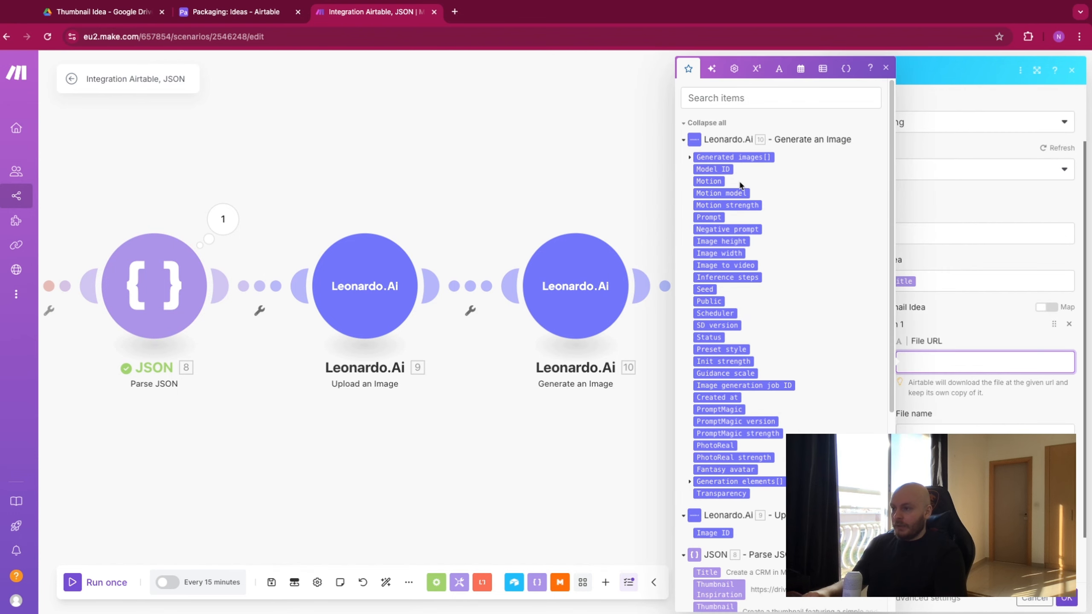
click(733, 91)
text(url)
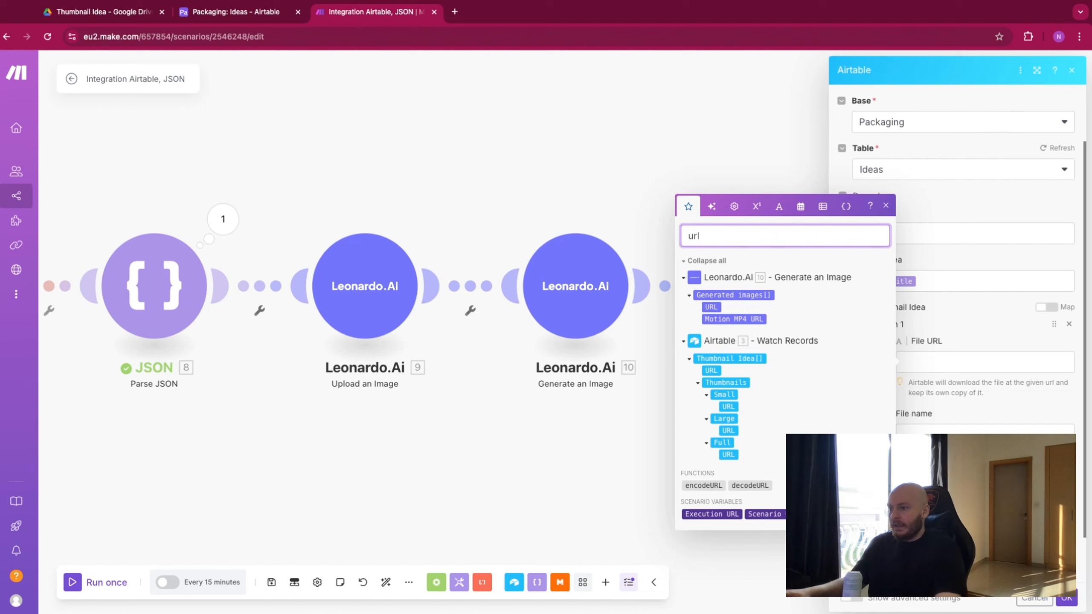
click(710, 306)
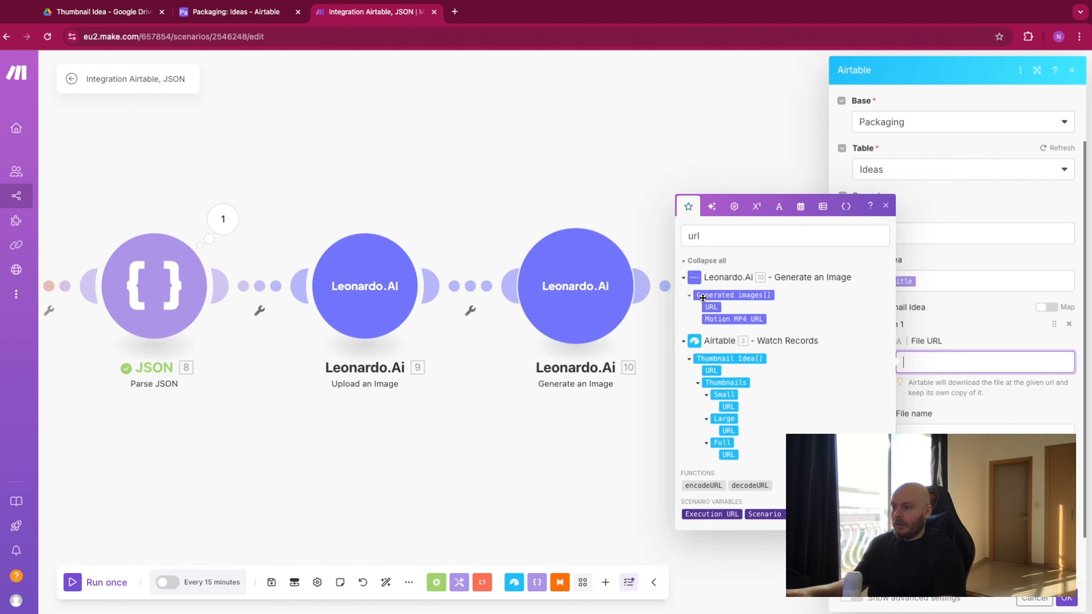
click(711, 307)
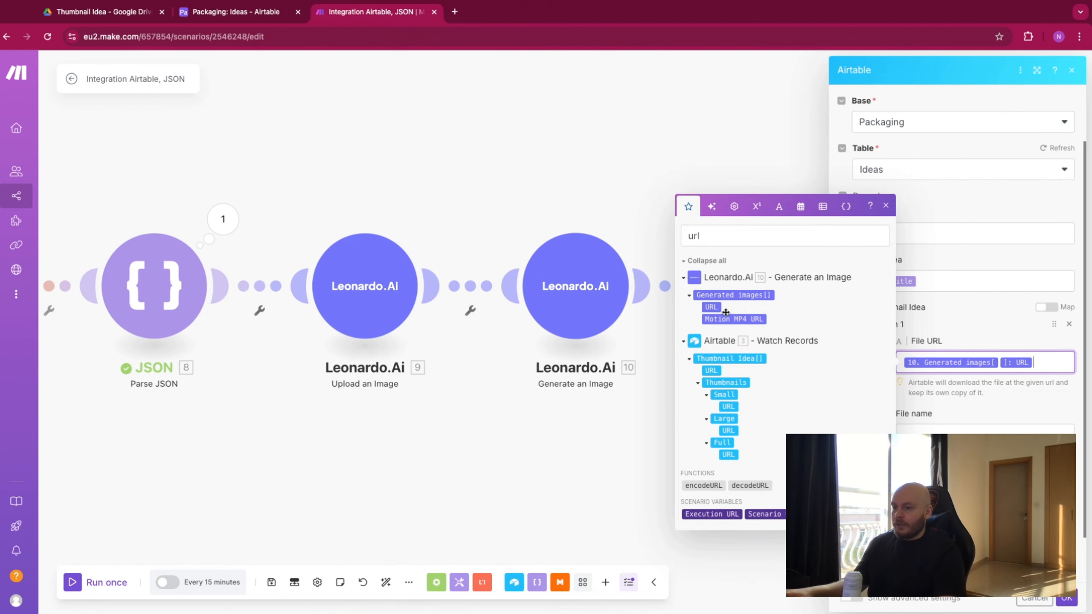
Map the Thumbnail Idea item's File name to the Parse JSON Title and save the Create a Record module
click(962, 413)
click(964, 431)
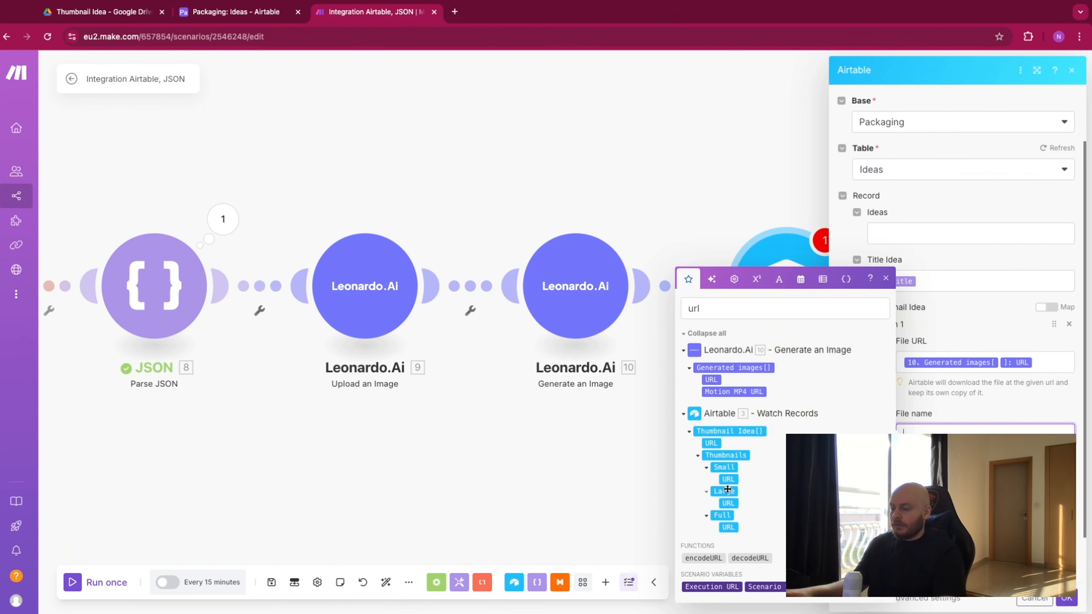
click(735, 311)
key(BackSpace)
key(BackSpace)
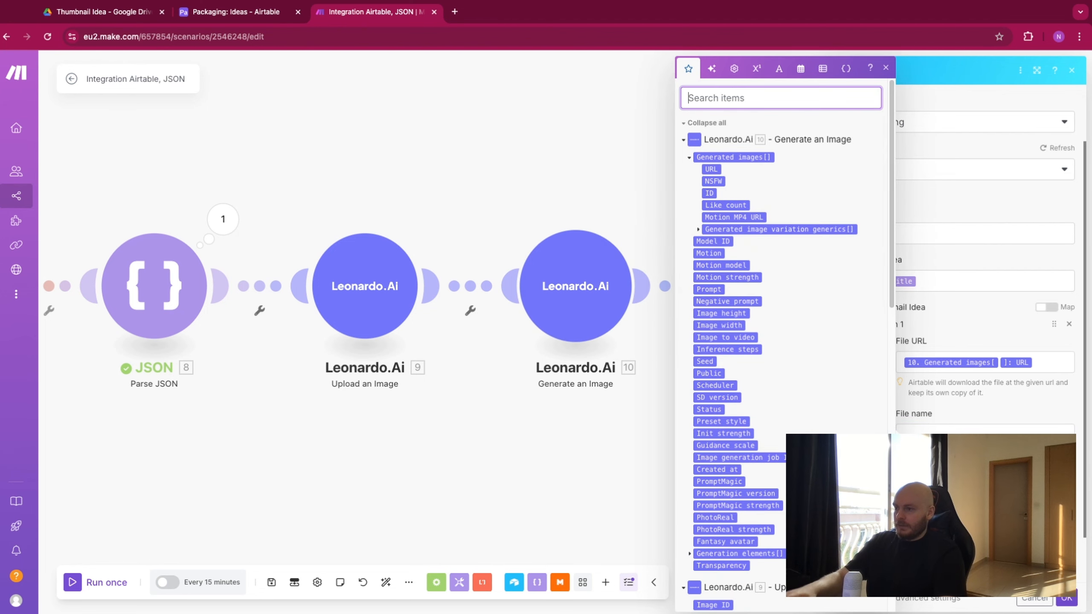
scroll(731, 258, down, 10)
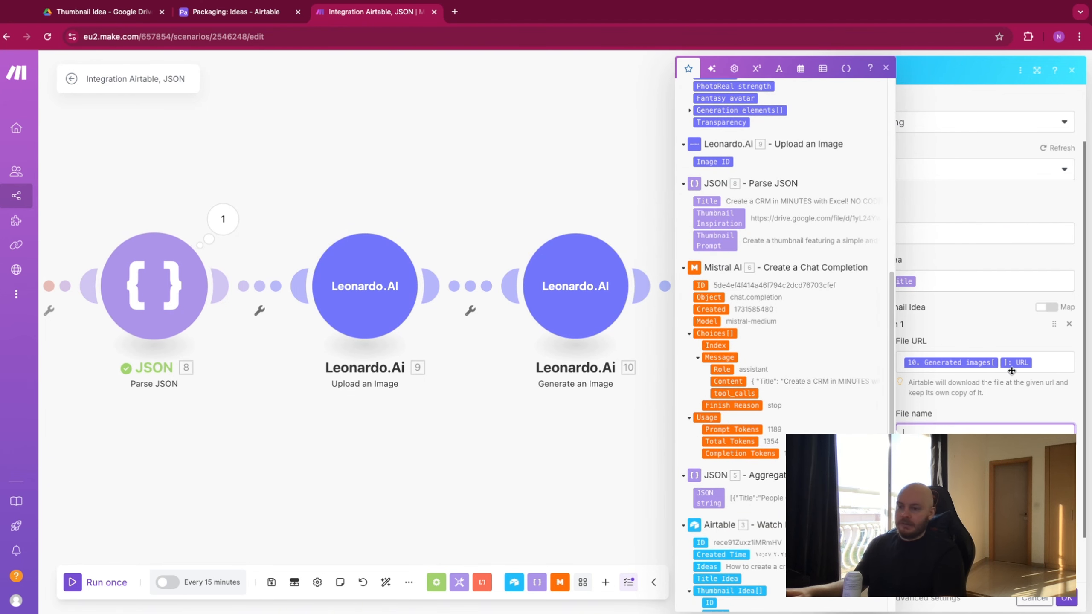
click(707, 200)
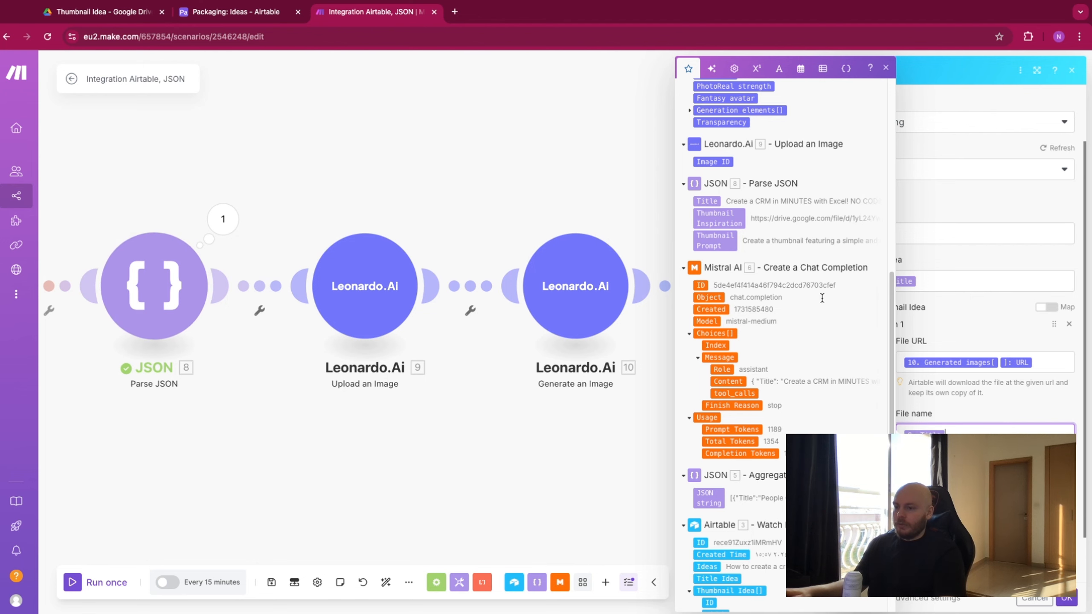
click(957, 404)
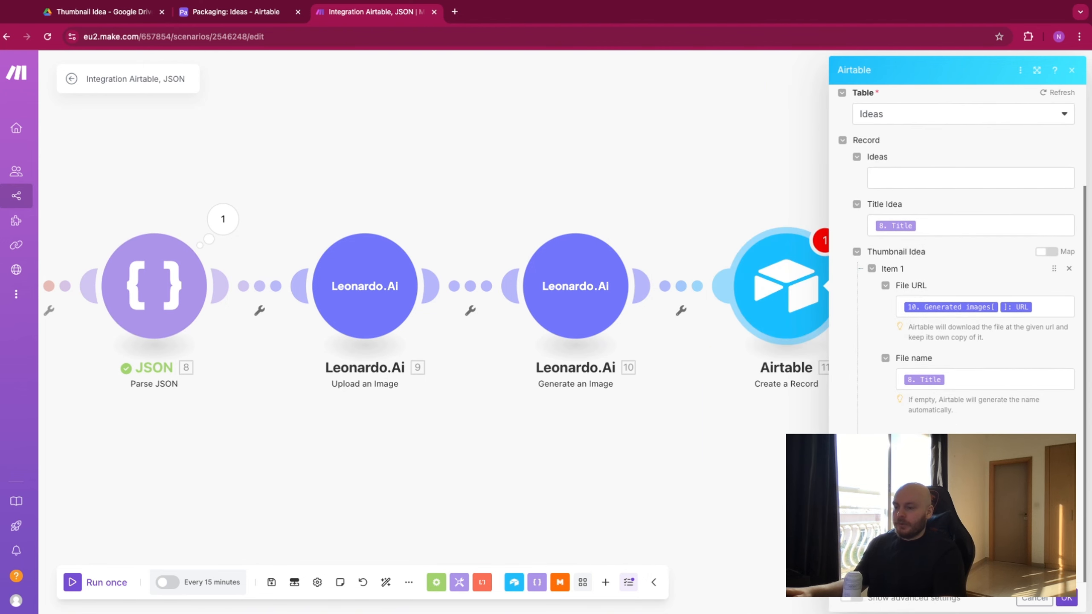
click(1067, 598)
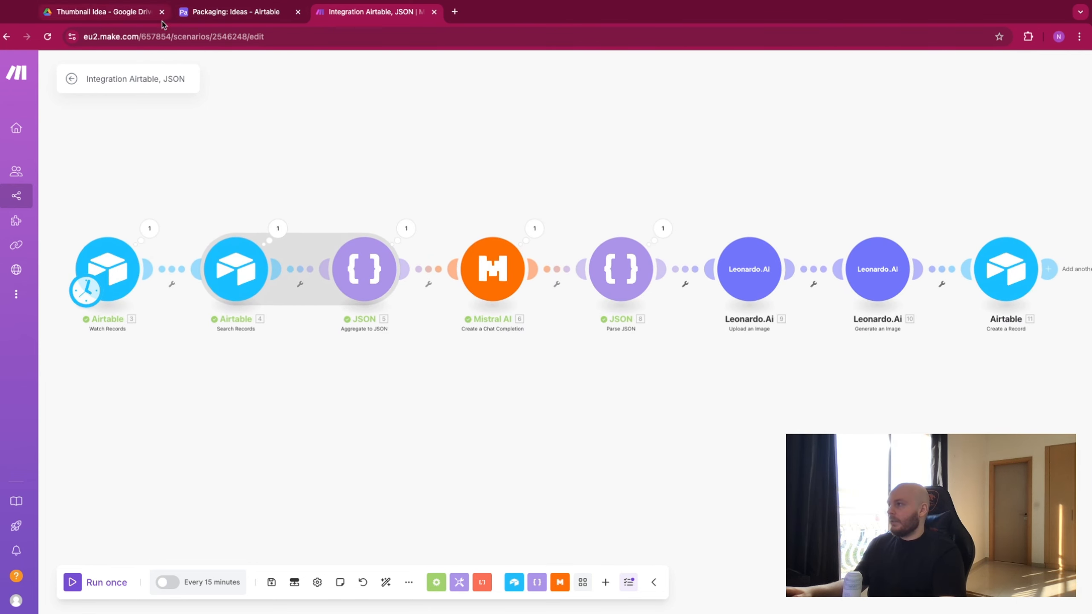
Switch to Airtable and delete the existing idea from the Ideas table
click(220, 16)
right_click(165, 153)
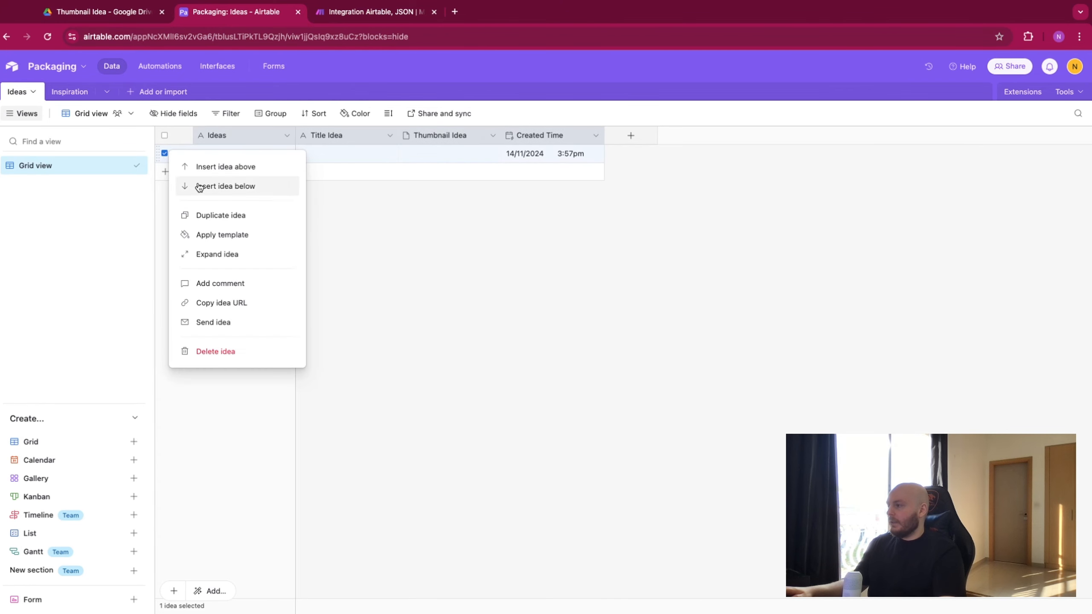
click(231, 351)
Enter the idea "Hoe to create a dashboard on excel" in the Ideas field of a new record
click(239, 156)
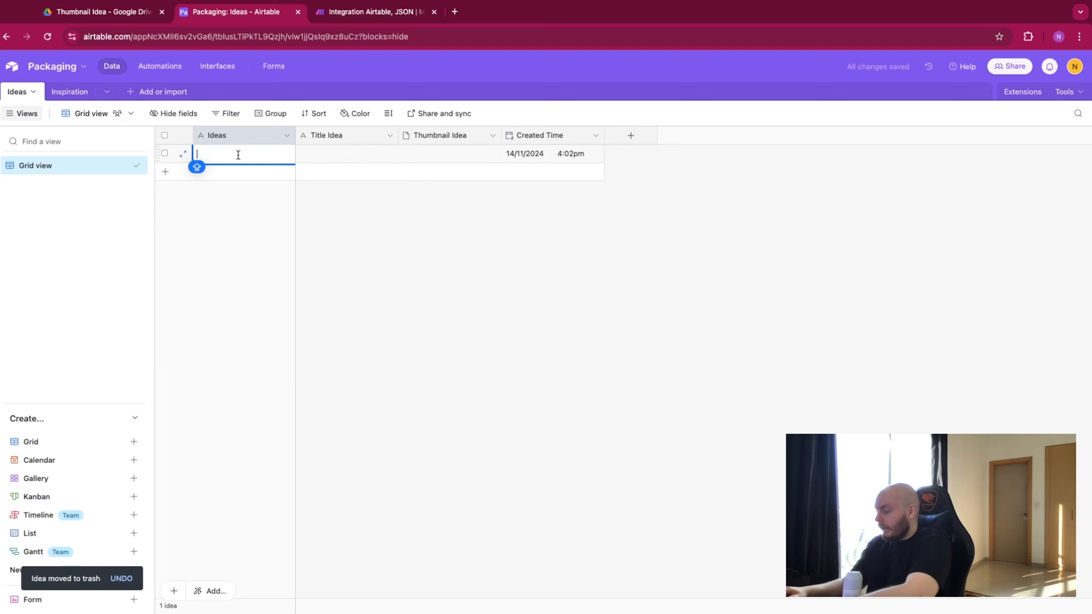
text(C)
key(BackSpace)
key(BackSpace)
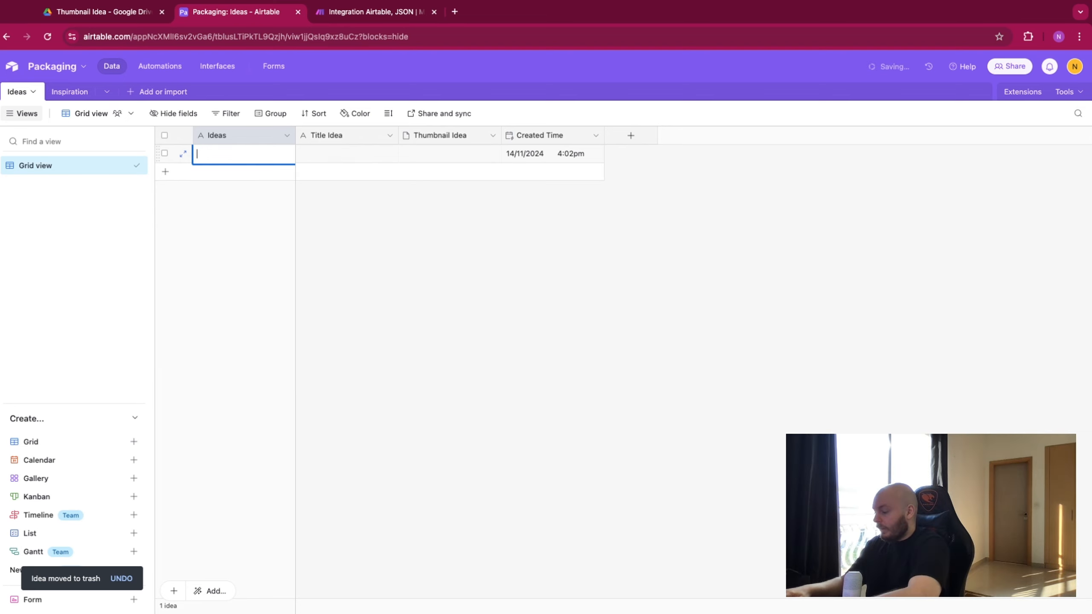
text(Hoe to create a sahb)
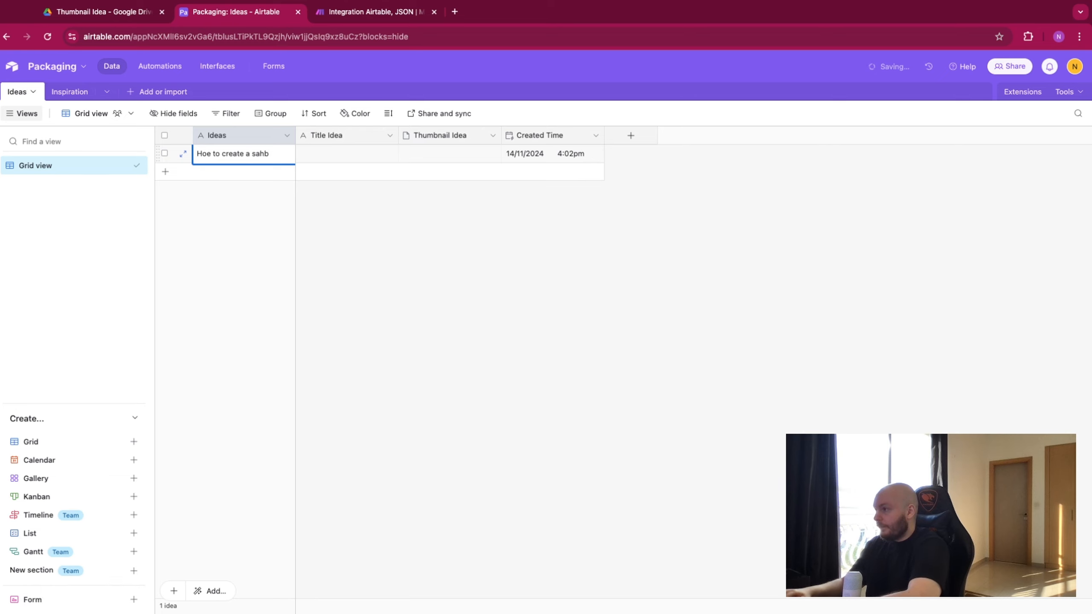
key(BackSpace)
key(BackSpace)
key(BackSpace)
key(BackSpace)
text(da)
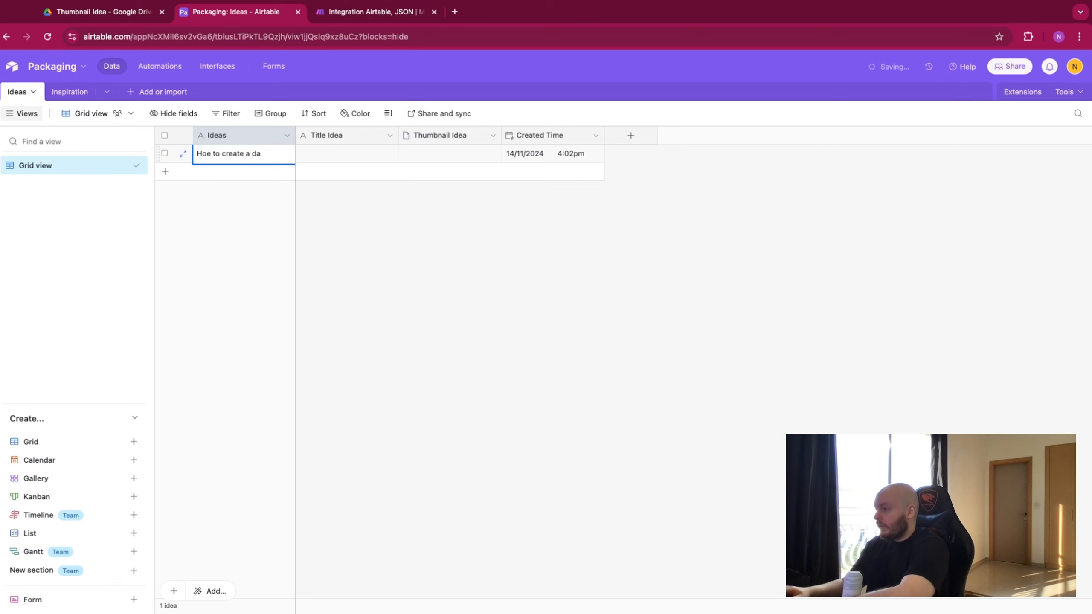
text(chb)
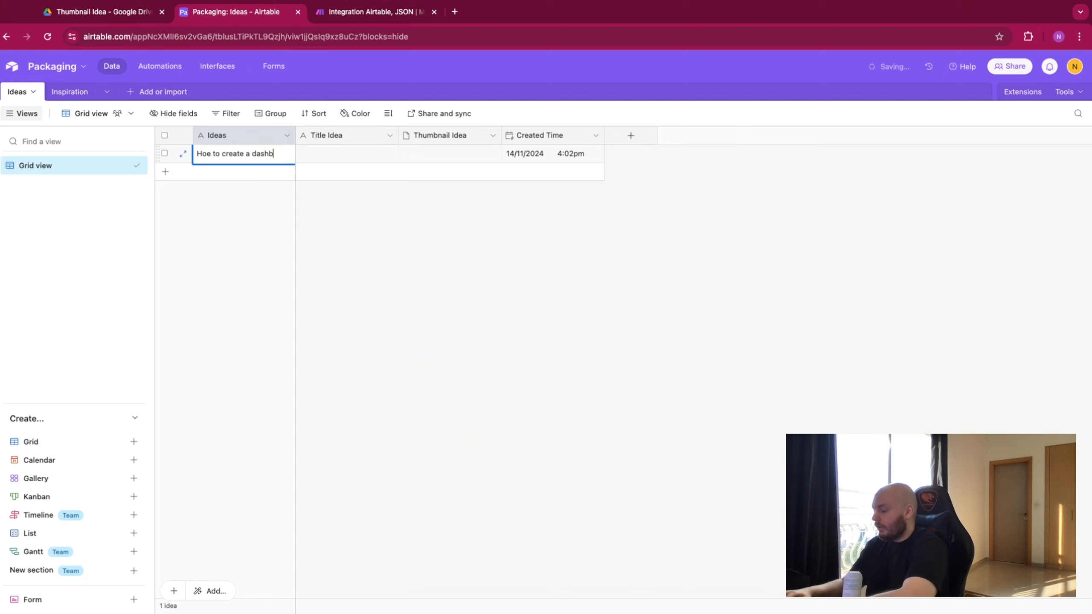
text(oard on excel)
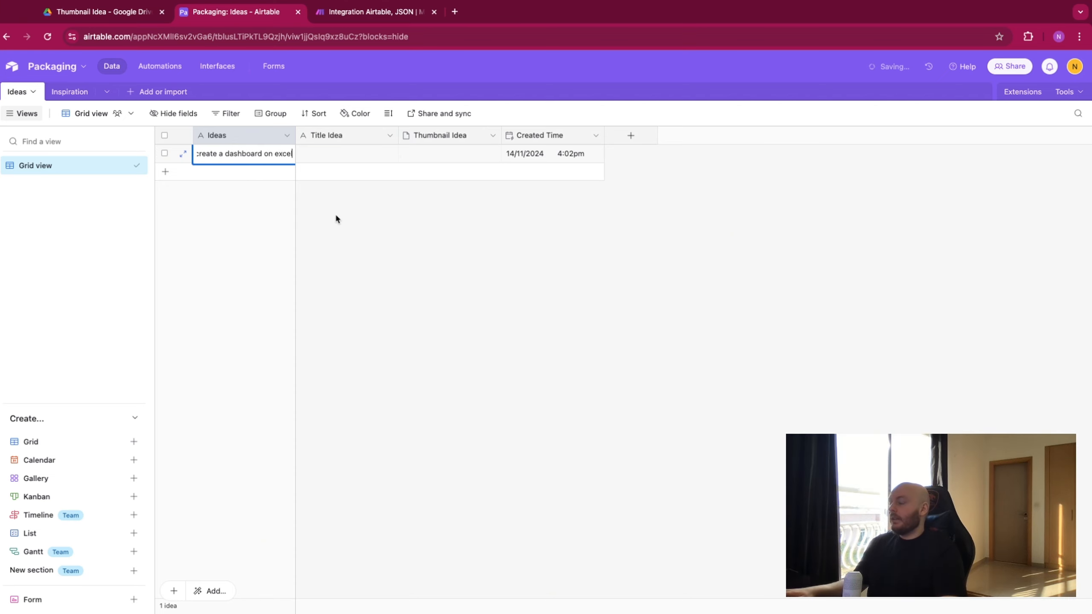
click(352, 211)
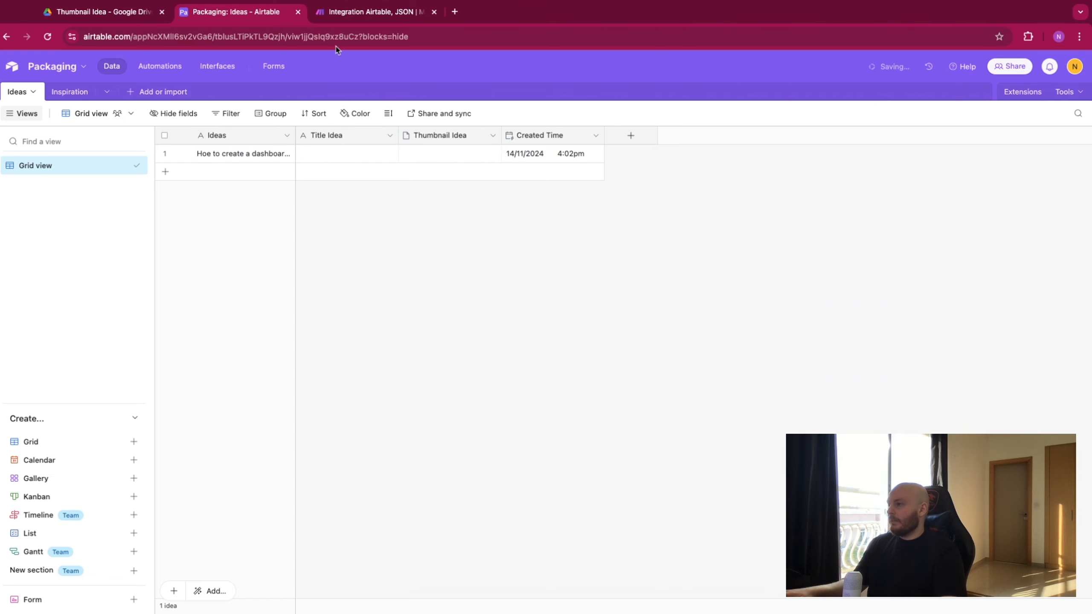
Switch to Make and run the whole scenario once
click(361, 12)
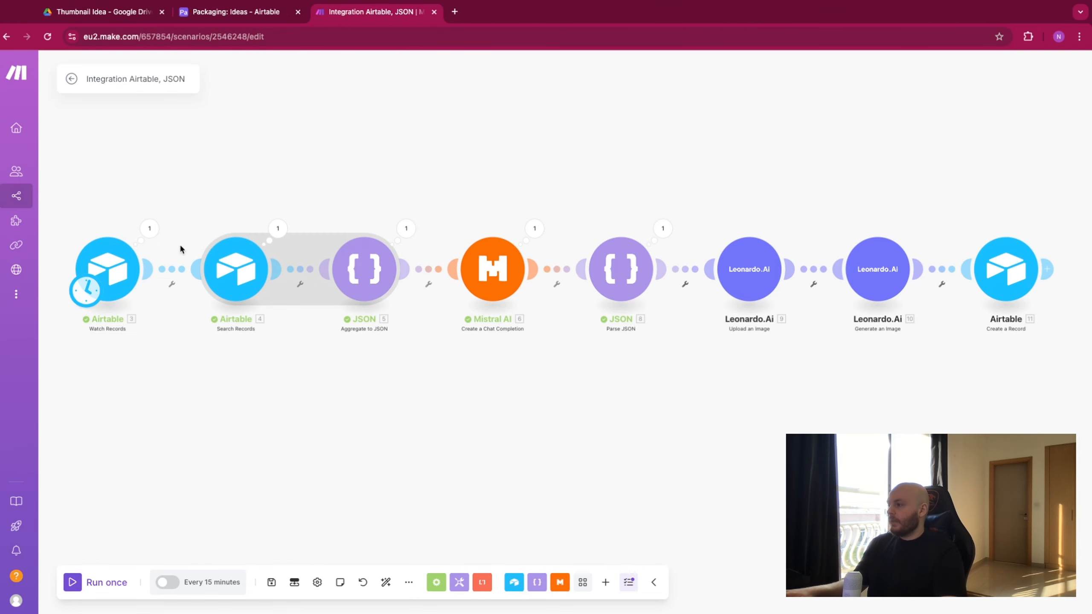
click(73, 582)
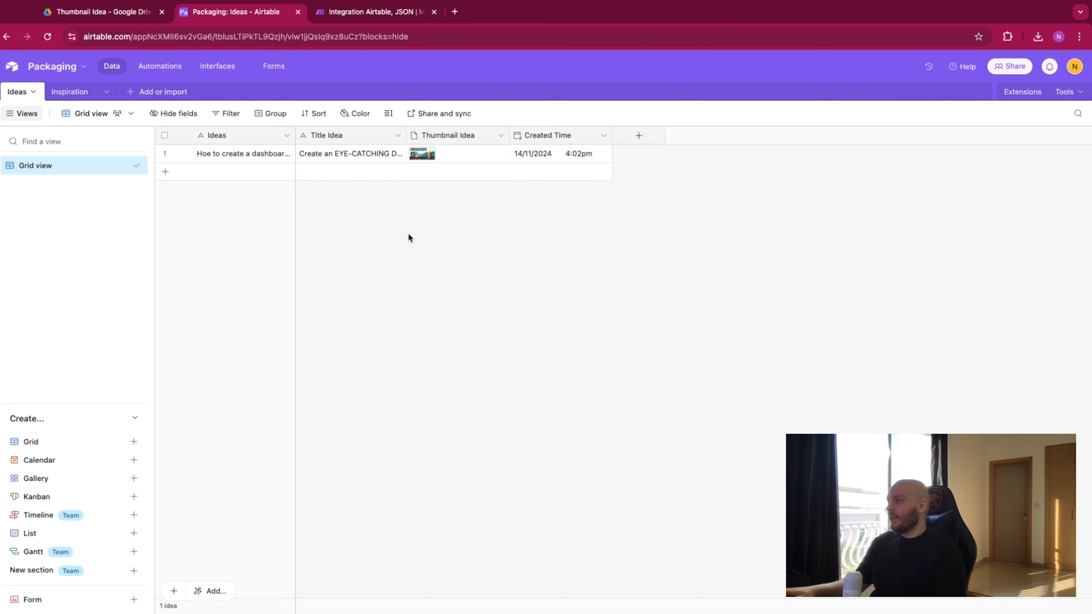
Widen the Title Idea column in Airtable to read the full title, and view the source thumbnail in Google Drive
drag(408, 135, 562, 151)
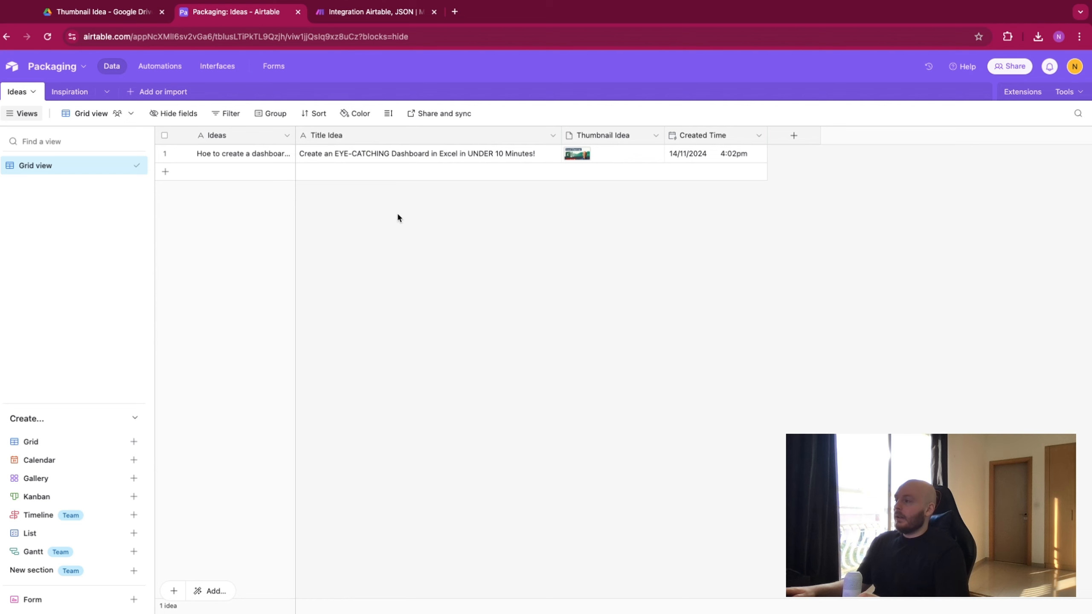
click(116, 16)
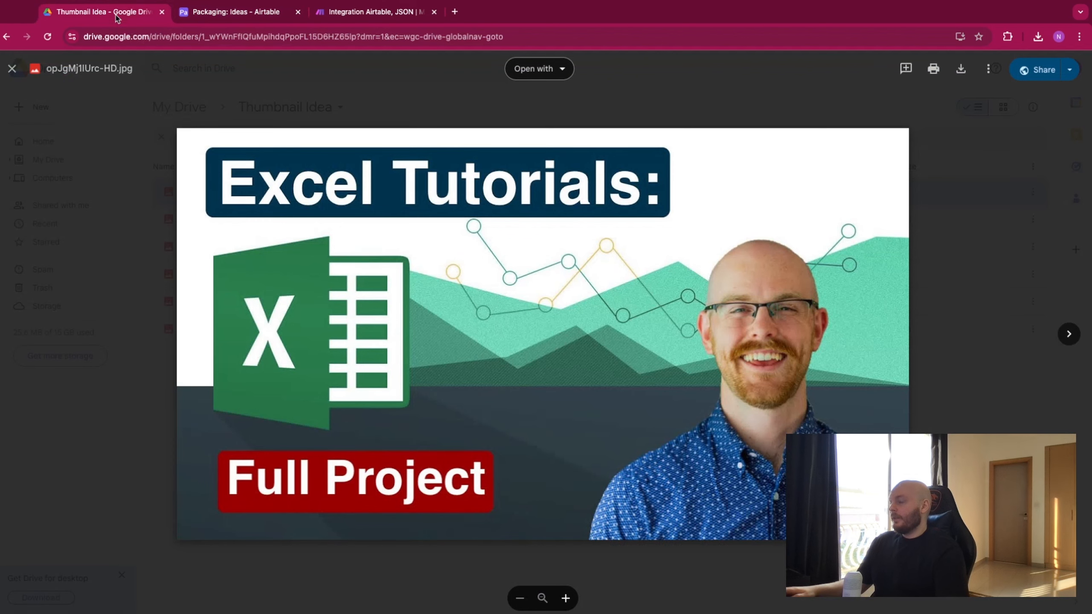
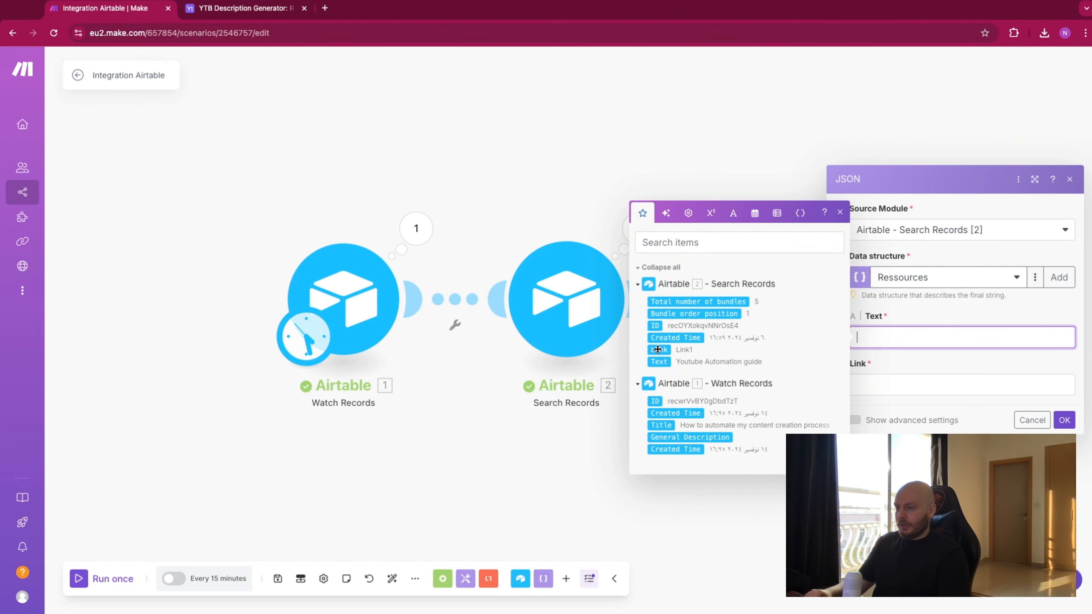
Map the JSON aggregator's Text to the Search Records Text, and check the Ressources table in Airtable
click(655, 365)
click(243, 8)
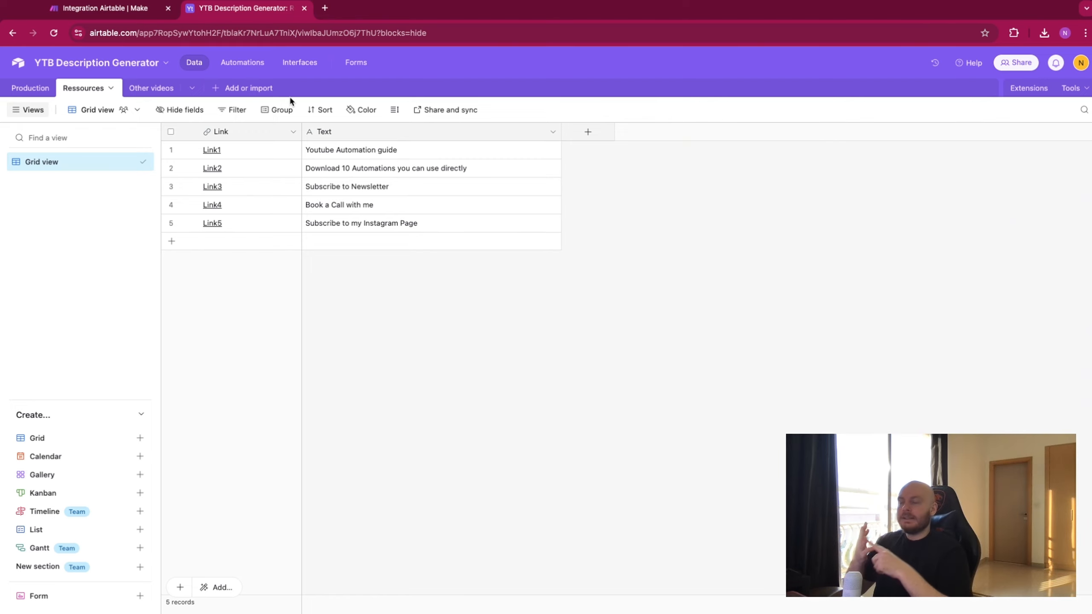
Back in Make, add an Airtable Search Records module after the JSON aggregator, using a table of the YTB Description Generator base
click(51, 6)
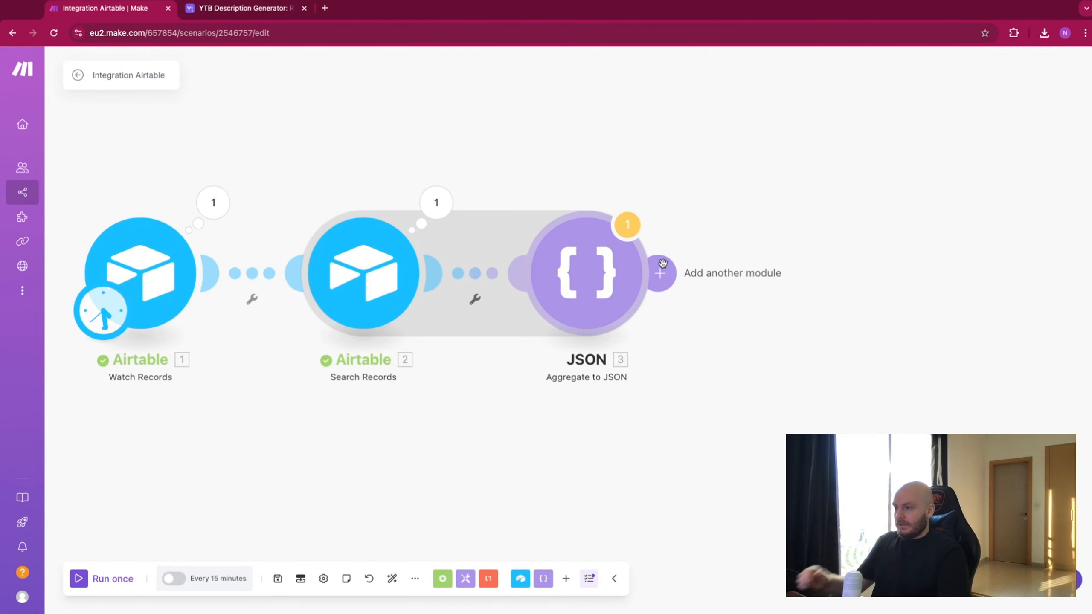
click(660, 271)
click(889, 176)
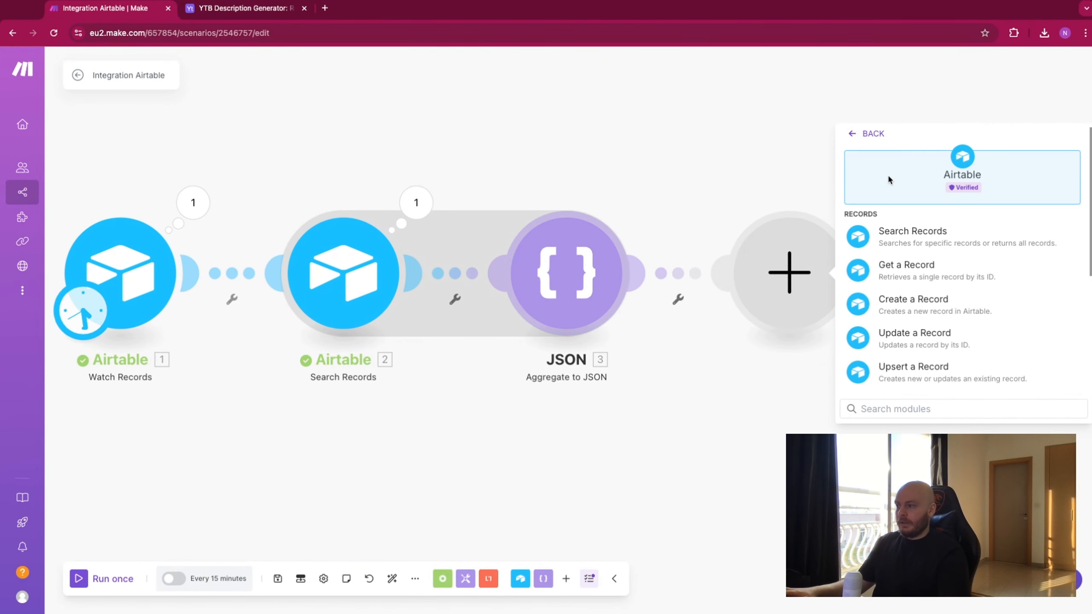
click(912, 232)
click(924, 314)
click(896, 400)
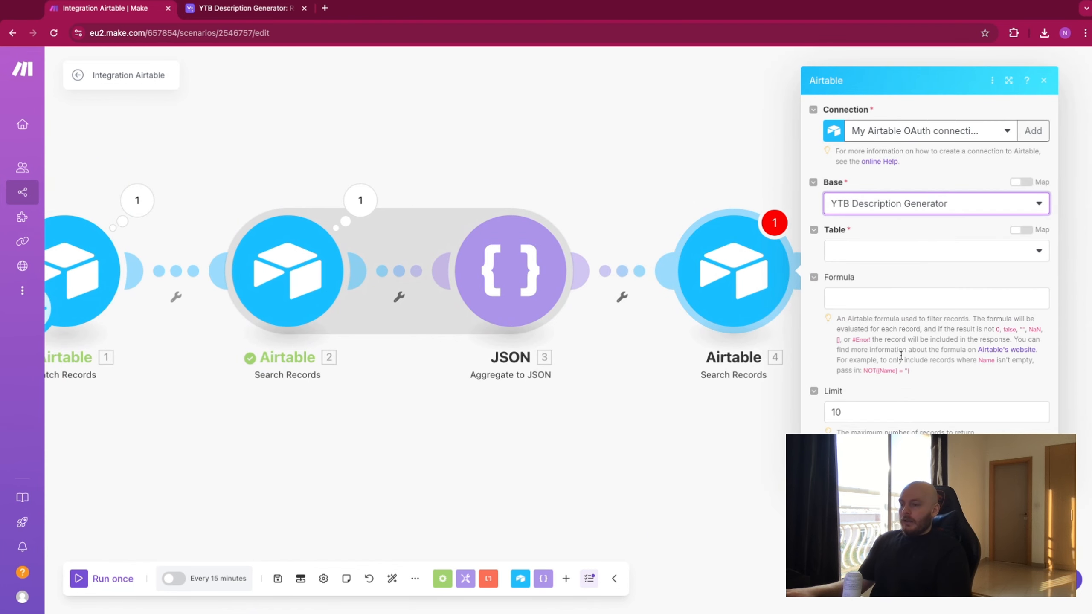
click(924, 251)
click(890, 296)
click(1039, 462)
Add a JSON Aggregate to JSON module with Airtable - Search Records [4] as its source, choose a data structure and save it
click(810, 271)
click(879, 206)
click(886, 235)
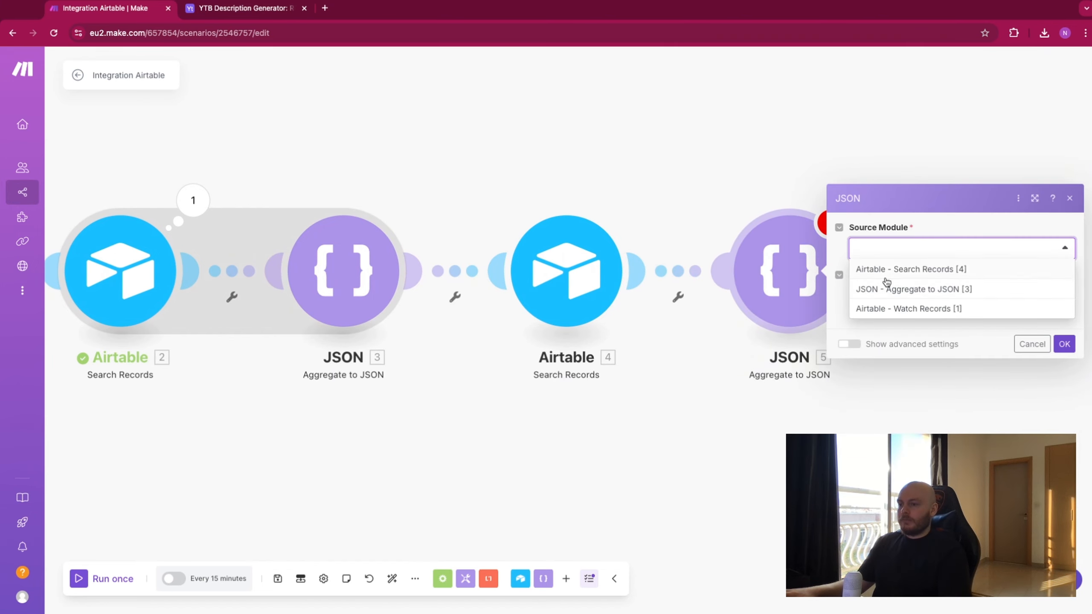
click(756, 165)
click(783, 243)
click(865, 257)
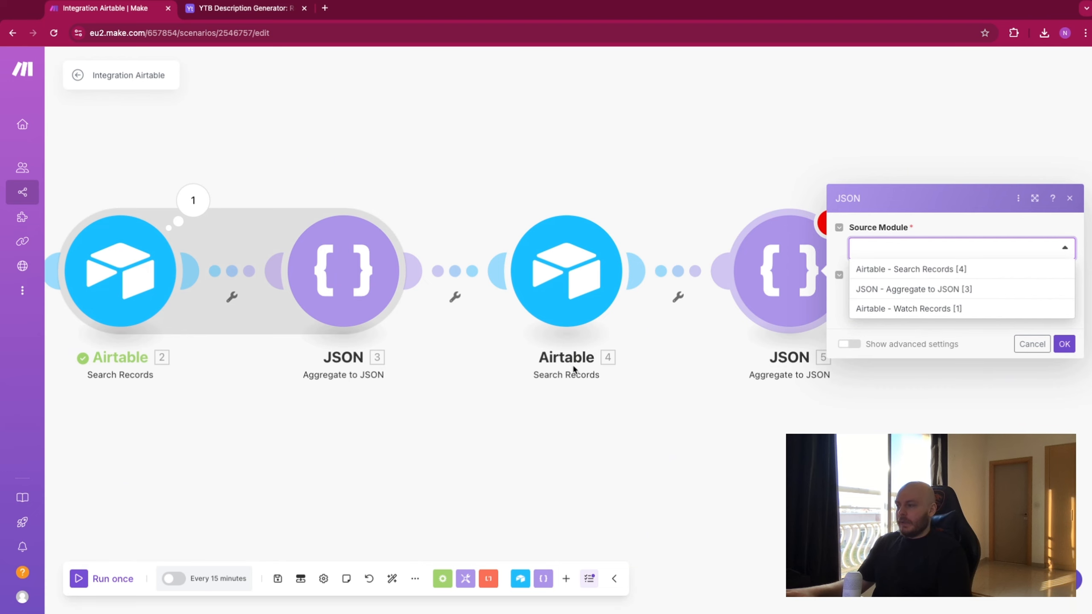
click(973, 270)
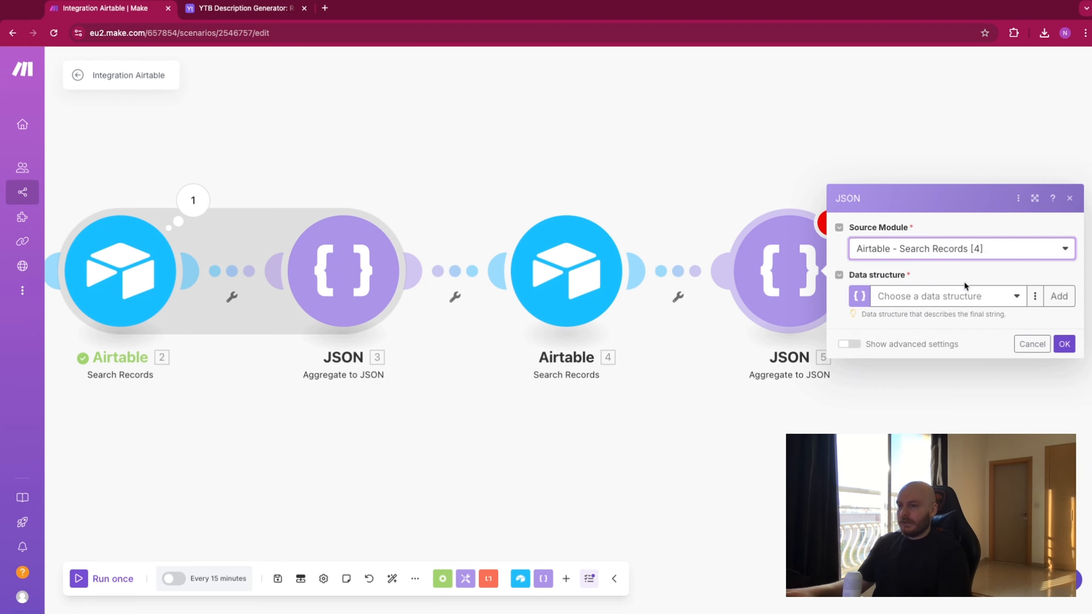
click(947, 304)
click(901, 396)
click(1064, 345)
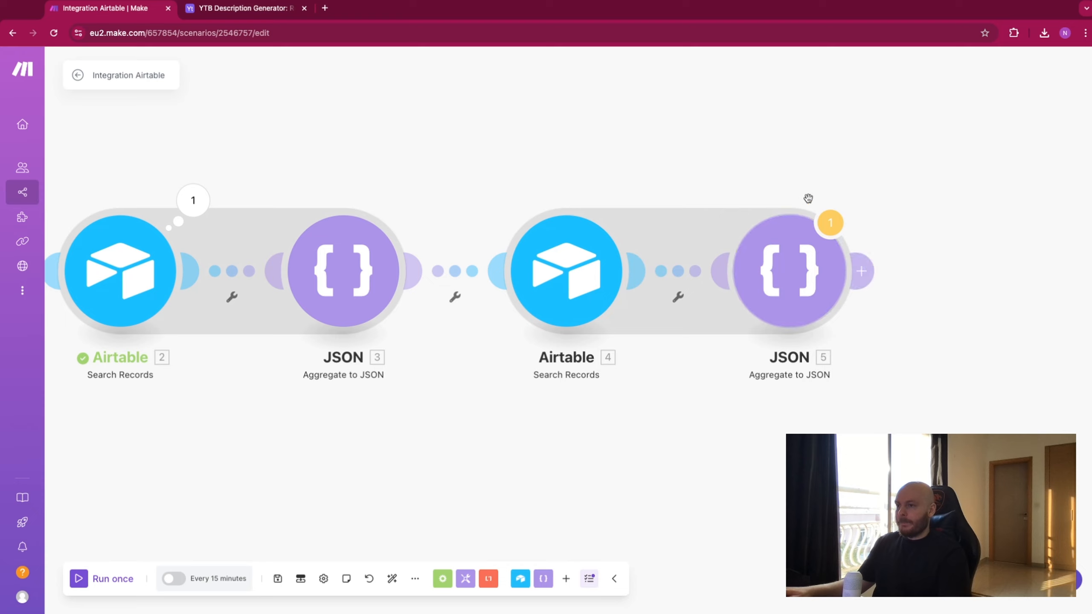
Check the YTB Description Generator tables in Airtable, and add a Mistral AI Create a Chat Completion module in Make
drag(563, 178, 667, 205)
drag(461, 188, 570, 163)
click(242, 8)
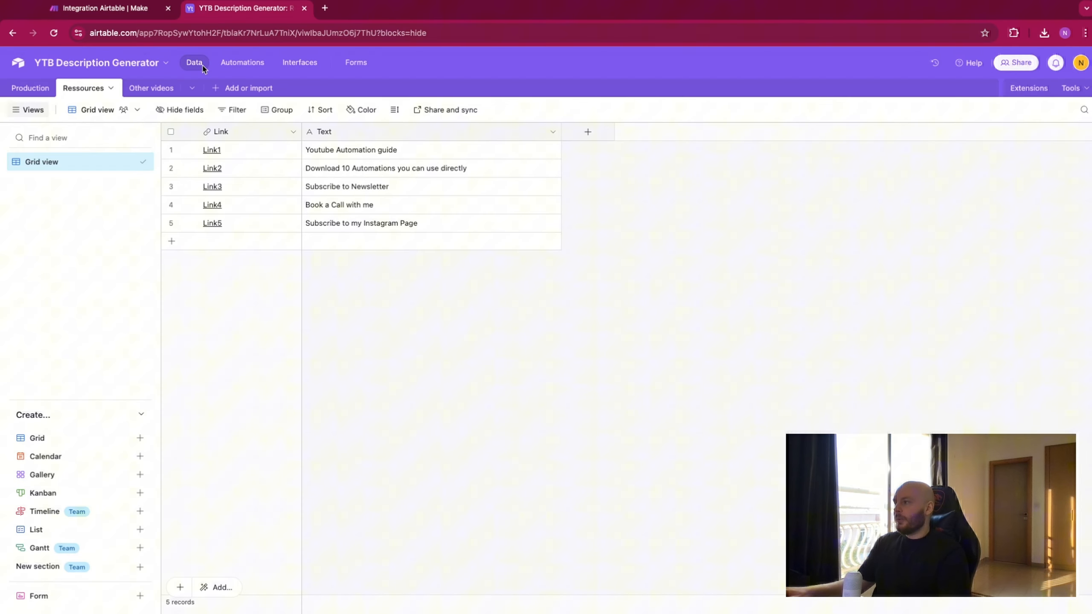
click(142, 88)
click(105, 8)
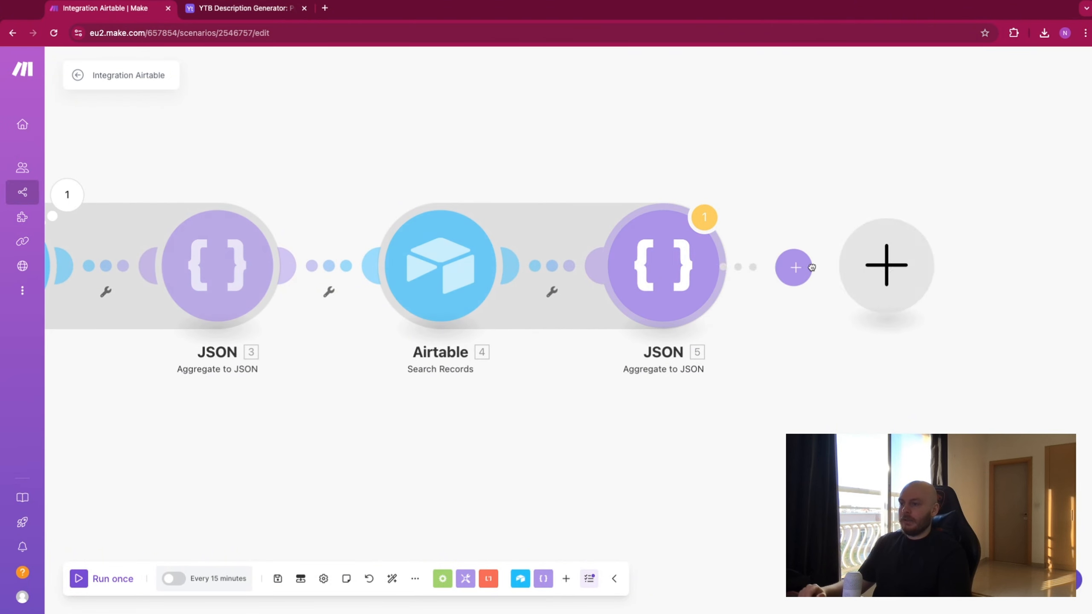
click(884, 263)
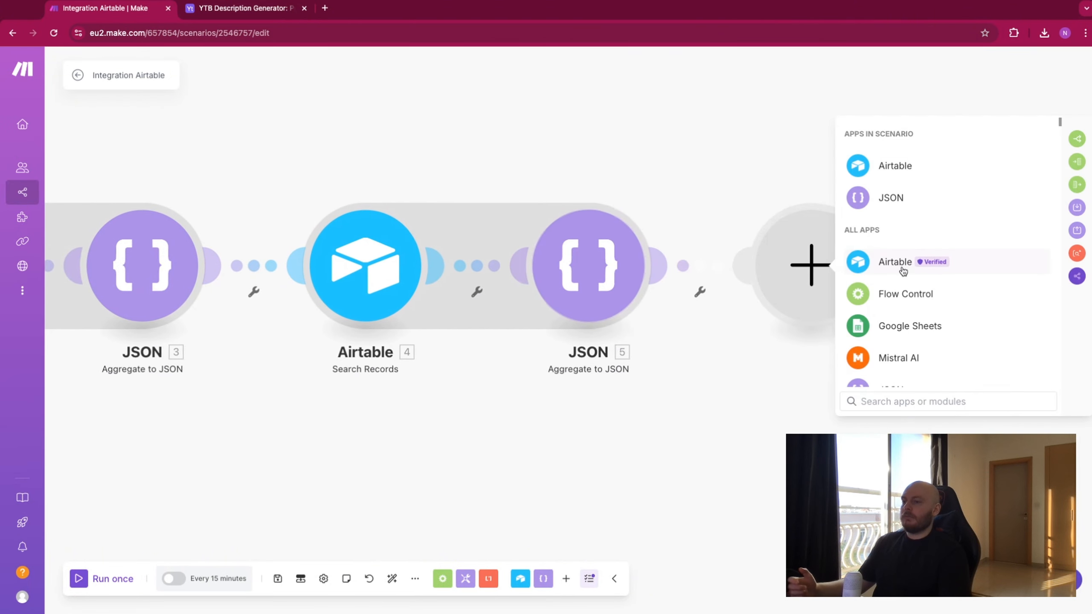
click(900, 359)
click(904, 231)
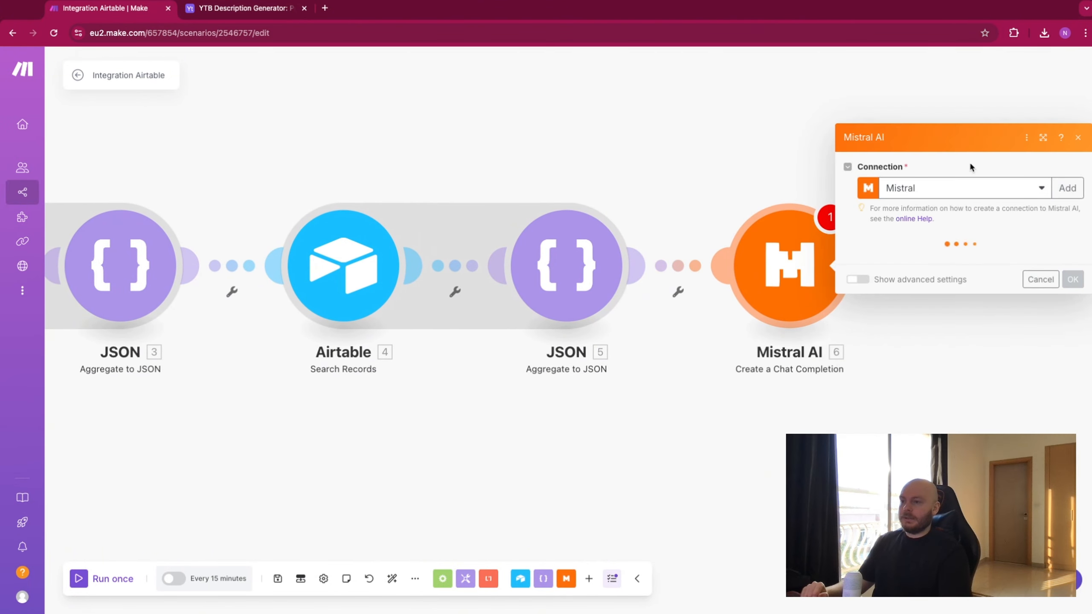
Set the model to mistral-medium and add a System message reading "You help me generate Youtube video description for my channel"
click(920, 201)
click(886, 266)
click(833, 245)
click(933, 283)
click(886, 320)
click(955, 329)
click(970, 300)
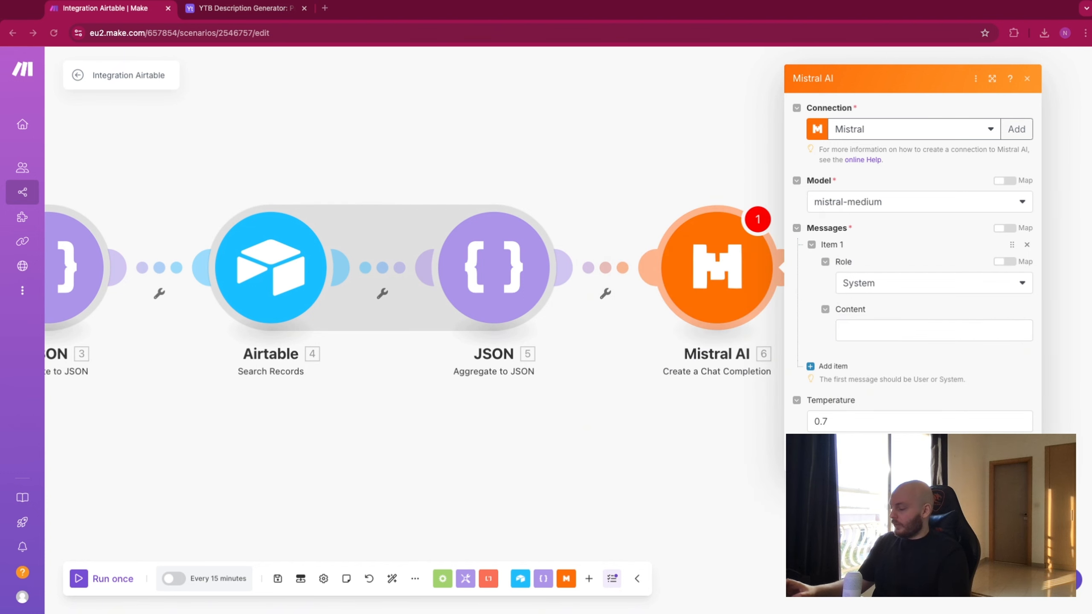
click(880, 330)
text(You help me generate Youtube video description for my channel)
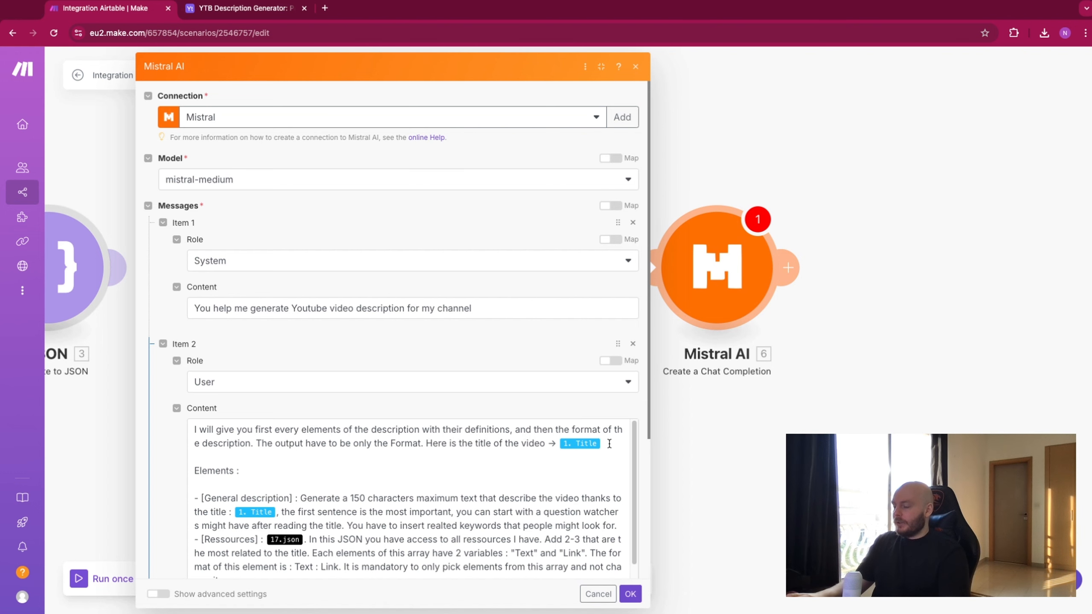
Remap the video title reference in the user message's opening paragraph to Title from the Airtable Watch Records module
click(609, 443)
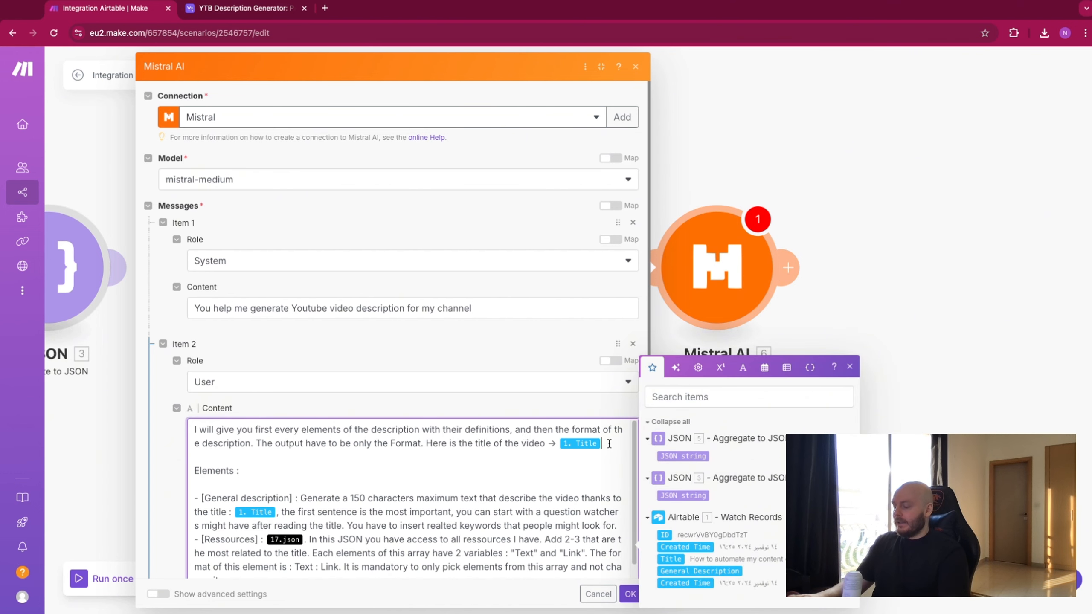
key(BackSpace)
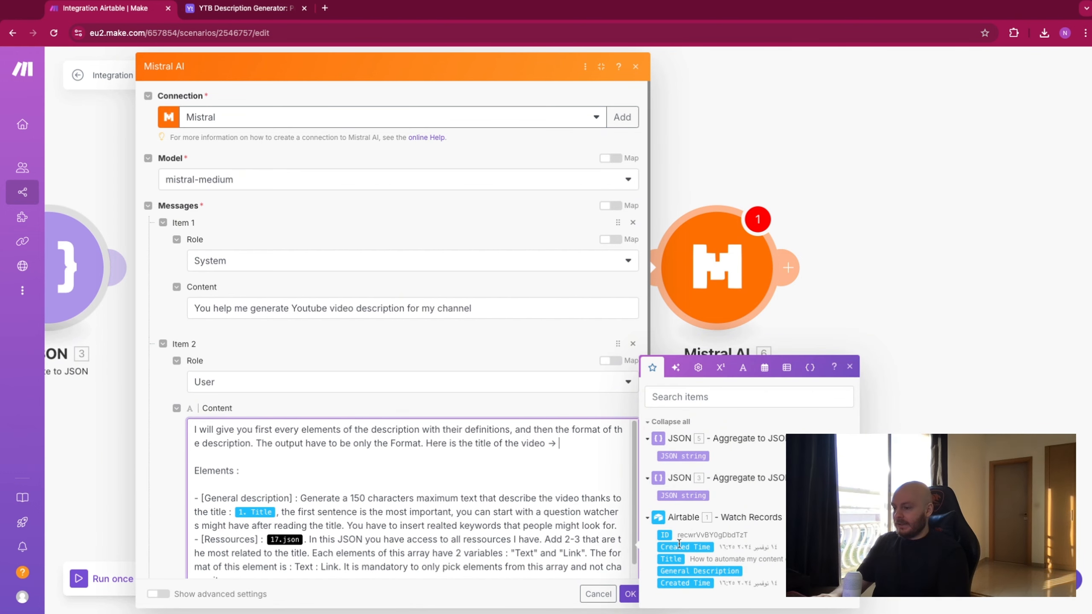
click(670, 558)
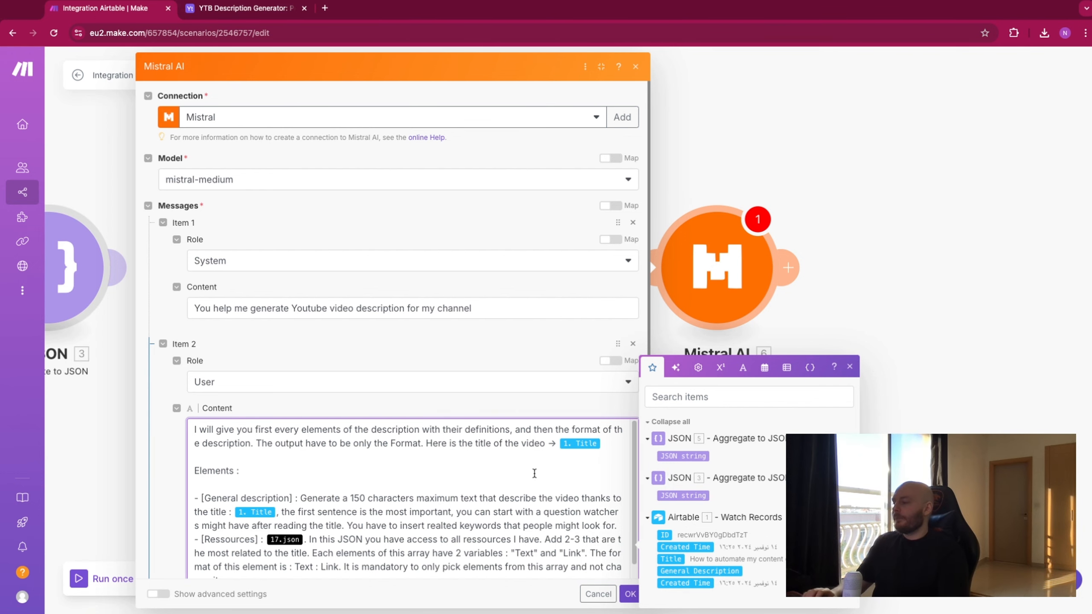
Replace the broken JSON references in the user message with 3. JSON string for [Ressources] and 5. JSON string for [Other videos]
scroll(516, 465, down, 3)
scroll(501, 456, up, 1)
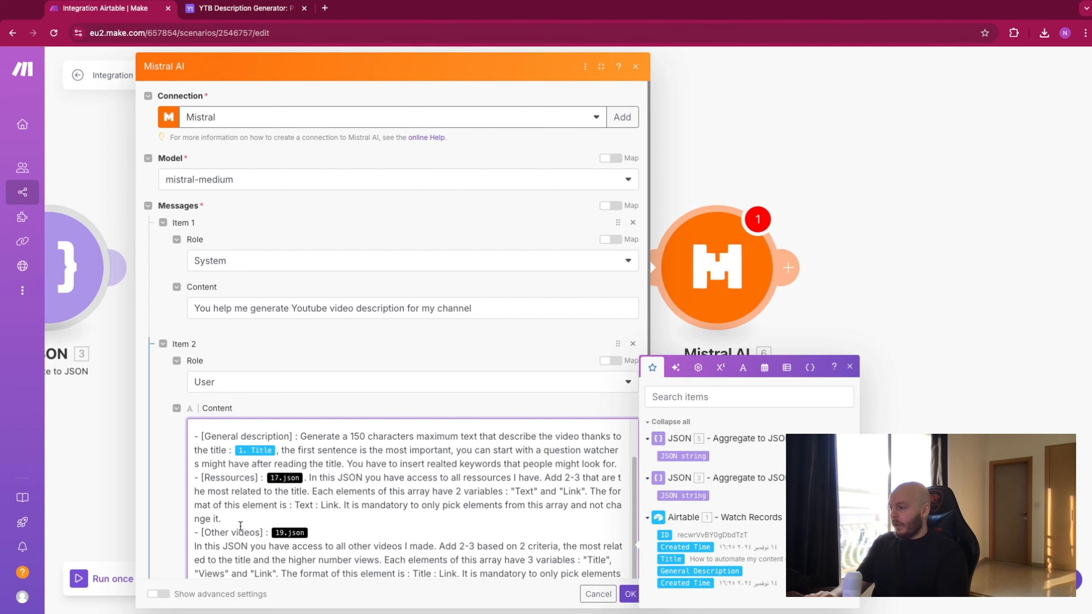
scroll(245, 540, down, 2)
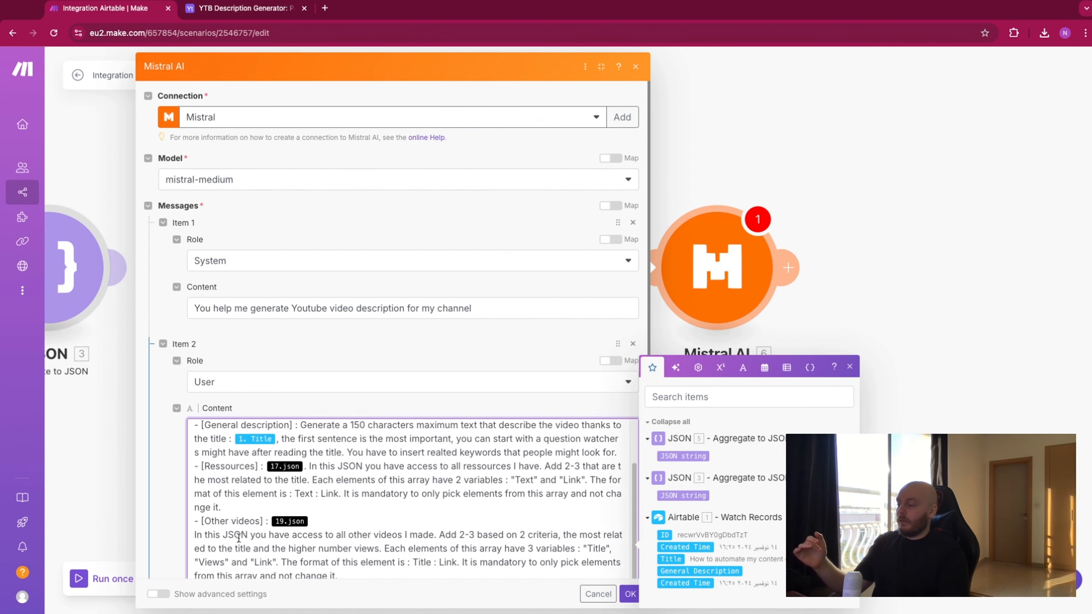
scroll(247, 543, down, 1)
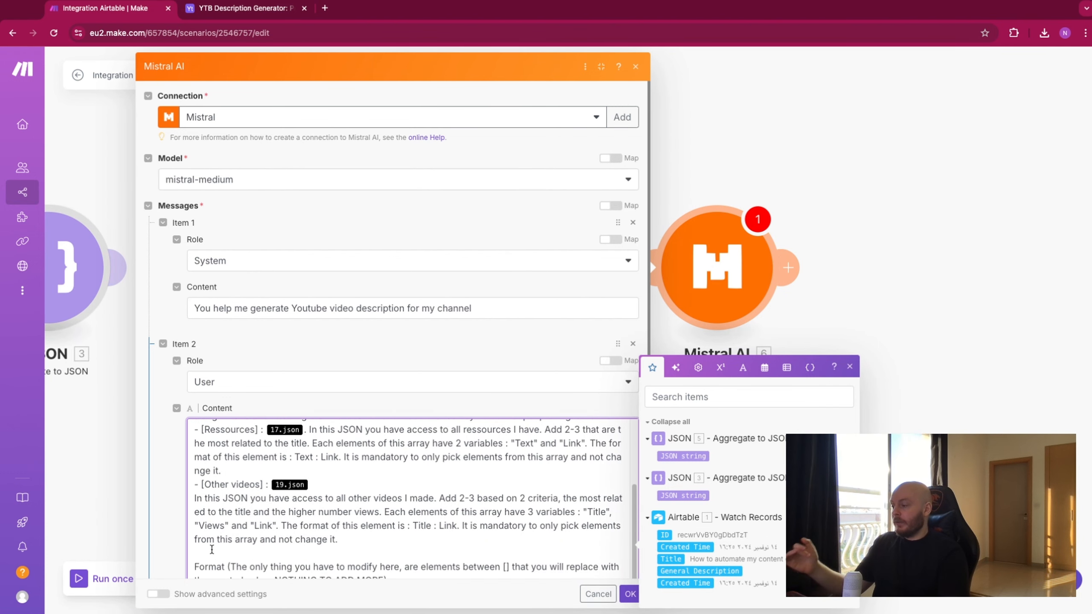
drag(924, 215, 980, 232)
click(359, 430)
key(BackSpace)
click(738, 496)
click(364, 480)
key(BackSpace)
click(739, 456)
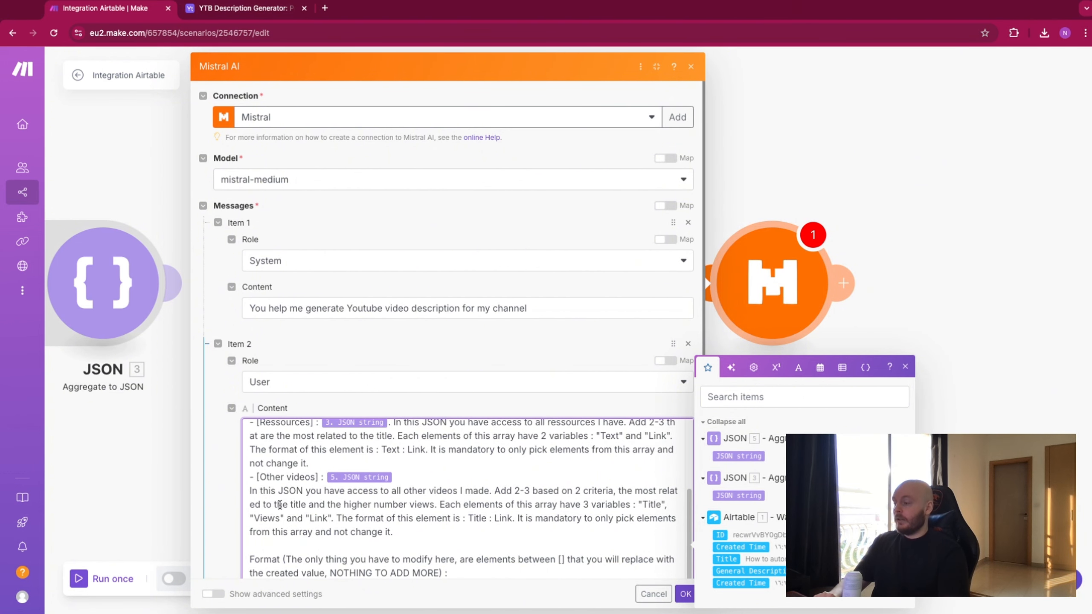
Review the Format section of the user message and save the Mistral AI module
scroll(279, 505, down, 1)
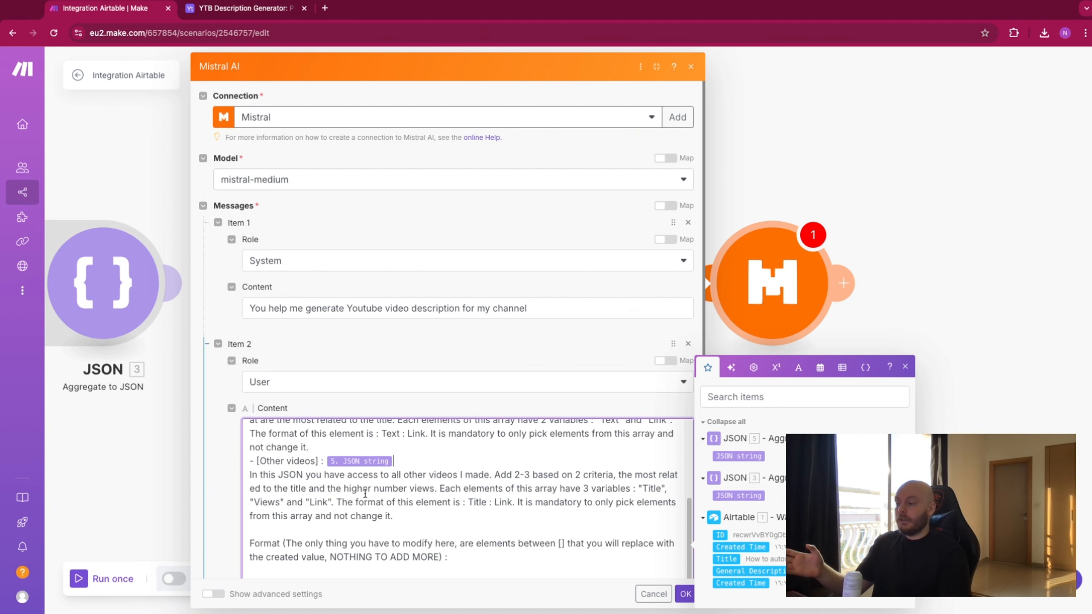
scroll(420, 485, down, 5)
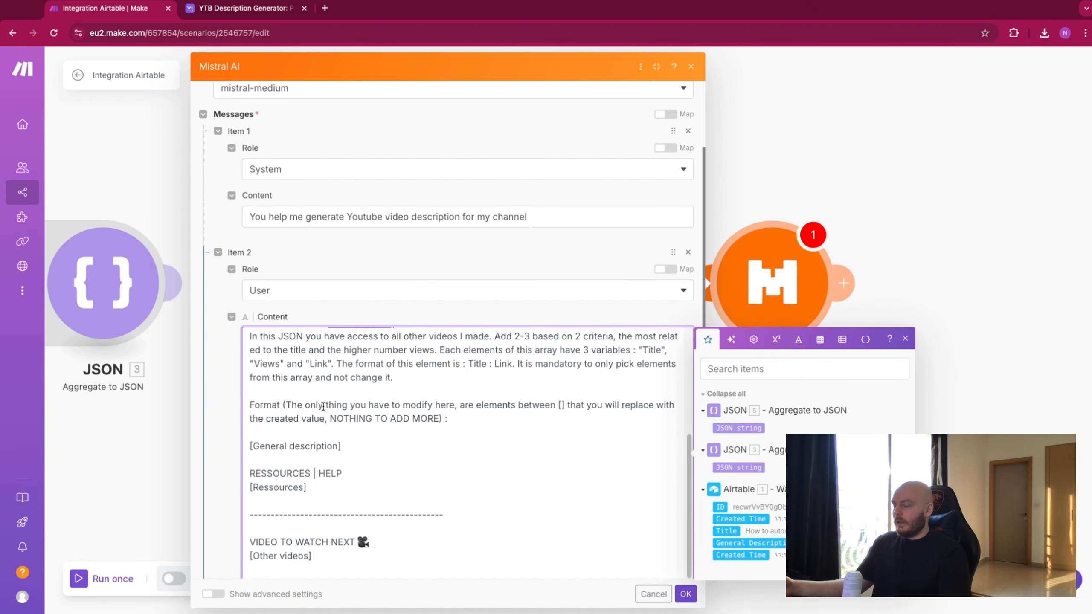
scroll(426, 410, down, 1)
scroll(426, 415, down, 1)
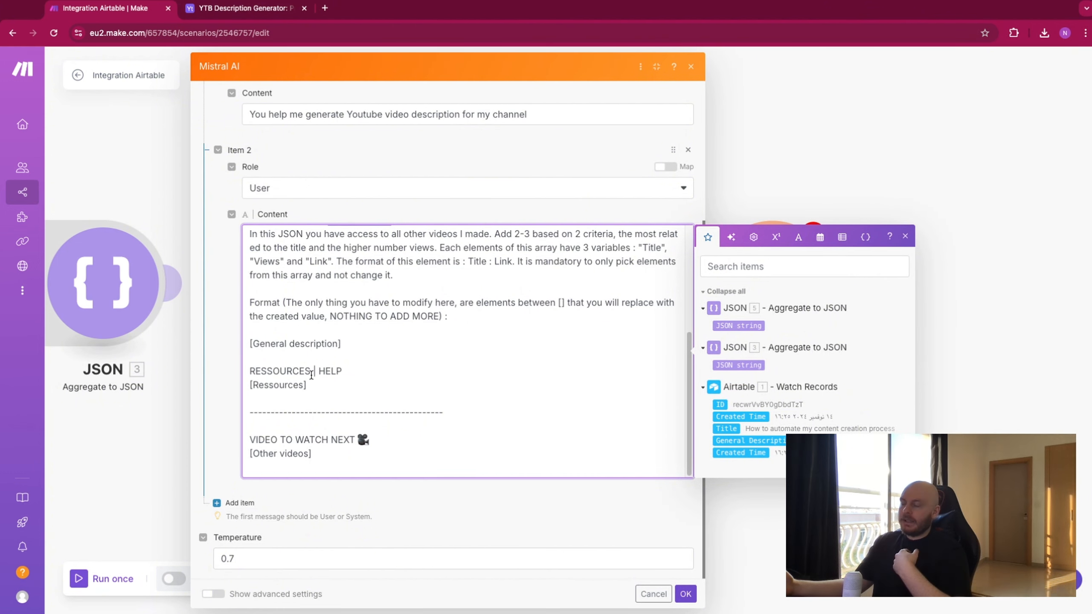
drag(260, 454, 313, 454)
click(686, 595)
drag(759, 169, 740, 168)
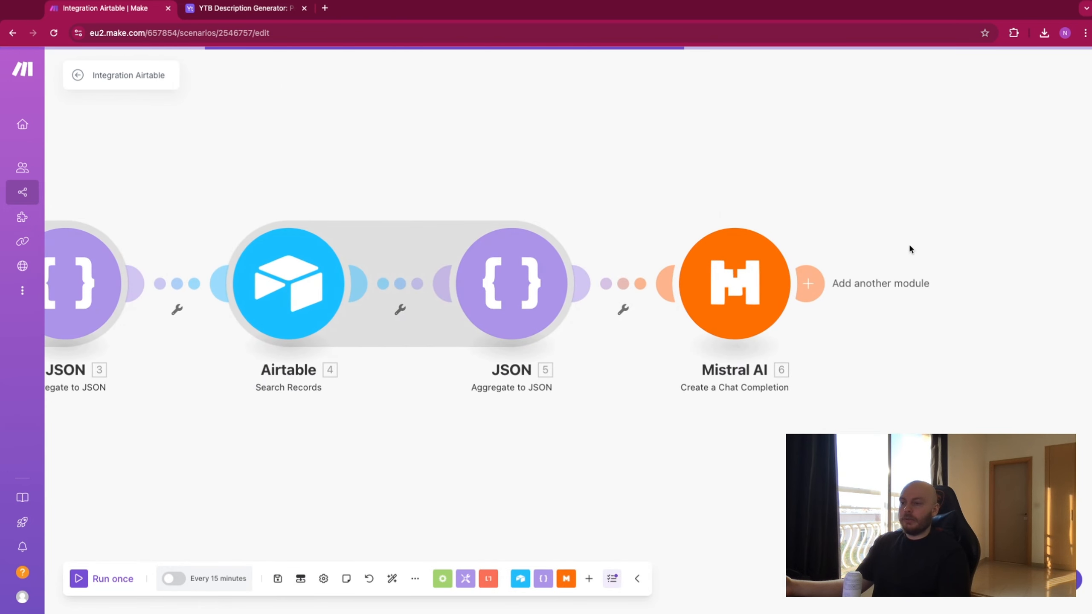
Add an Airtable Create a Record module after Mistral AI, checking the Production table in Airtable
click(898, 284)
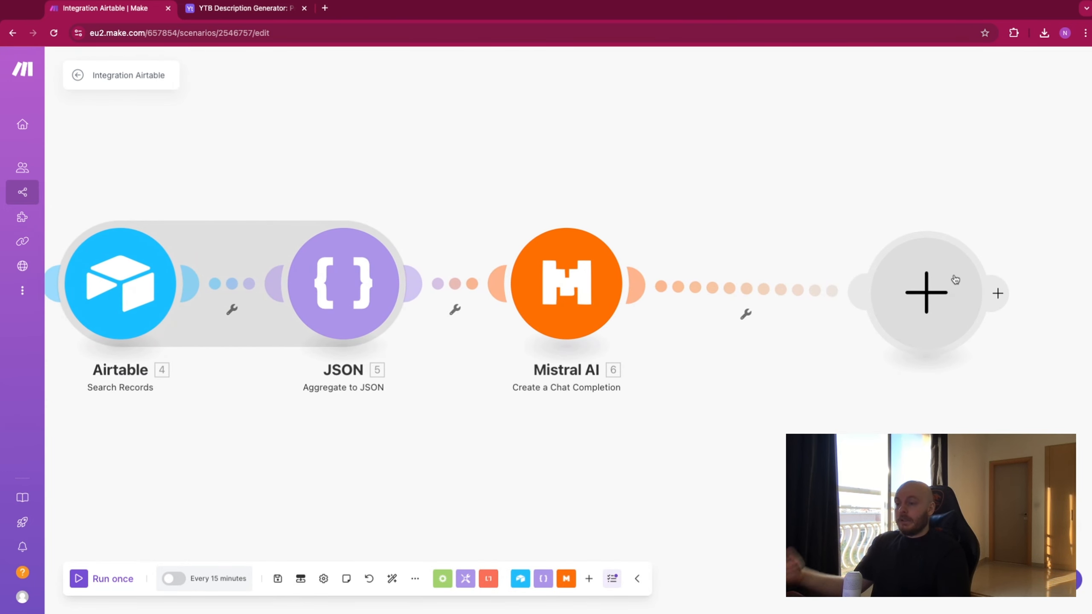
click(955, 279)
click(657, 193)
click(258, 8)
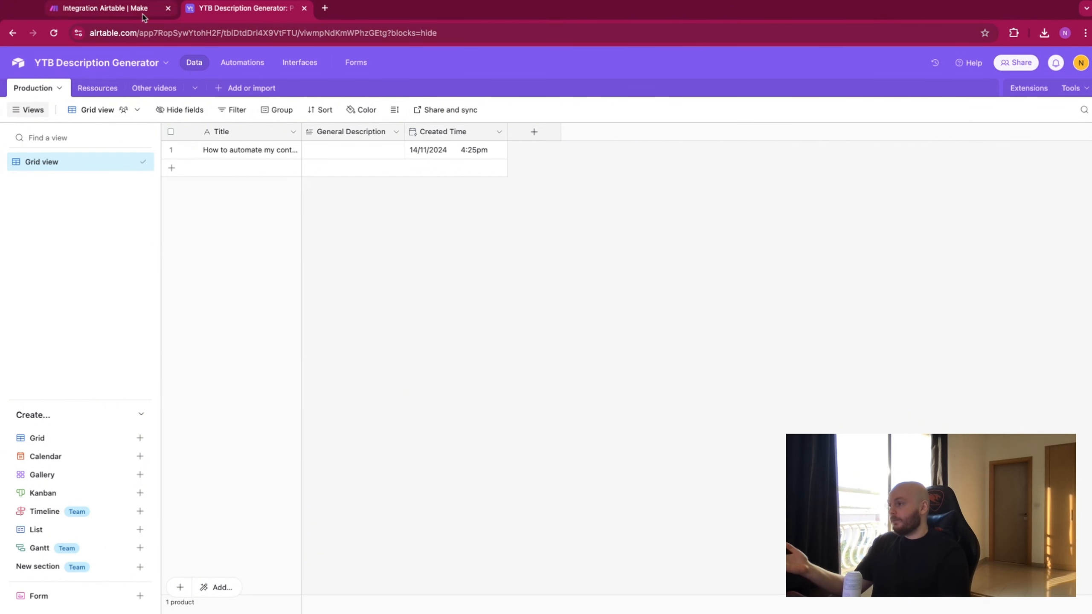
click(119, 9)
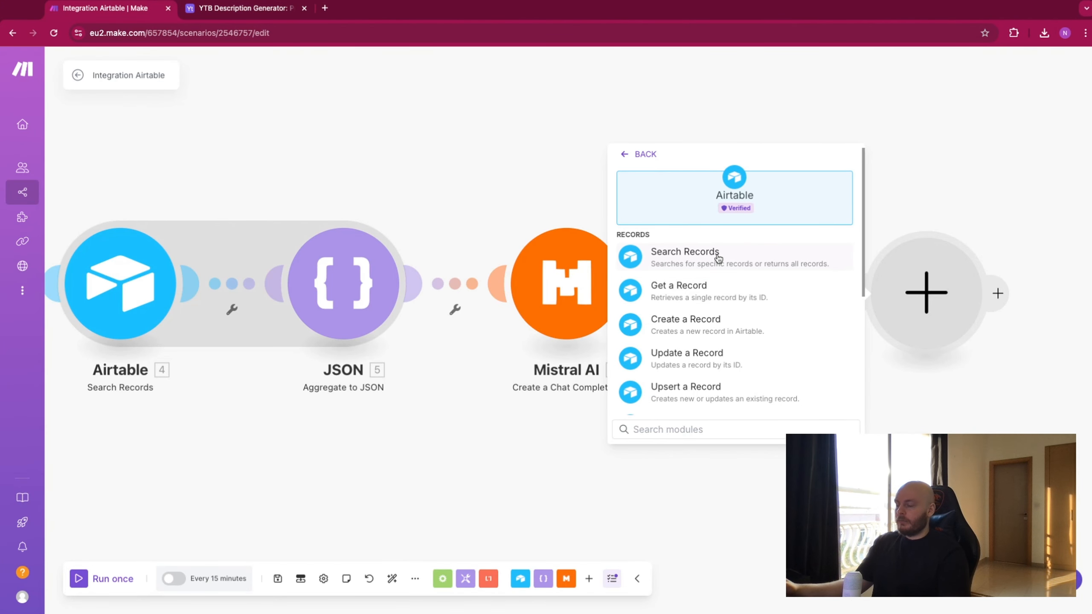
click(713, 321)
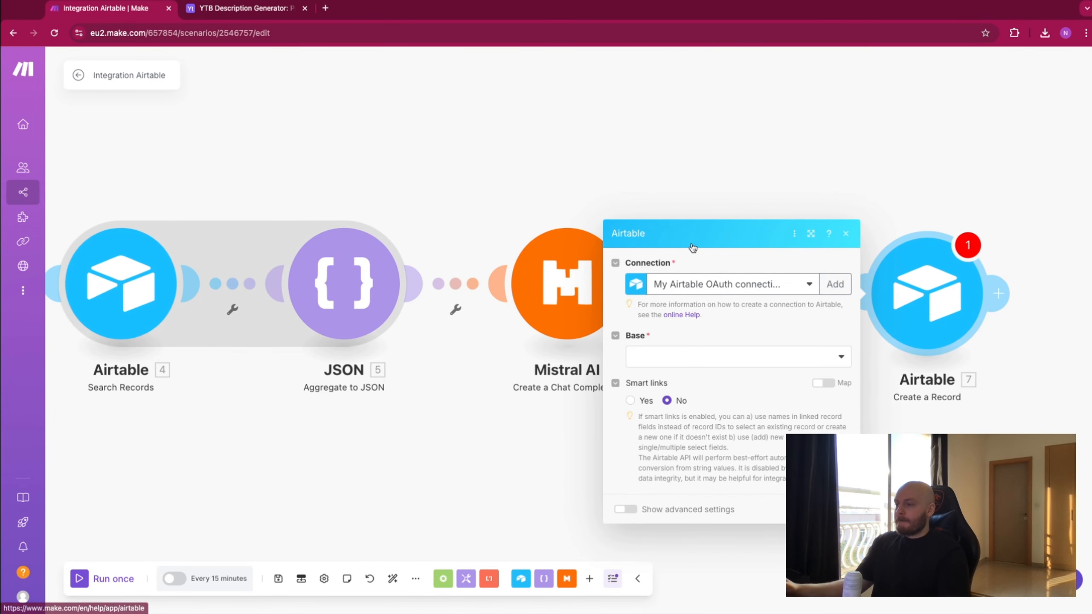
Set the new module's base to YTB Description Generator and its table to Production
click(694, 275)
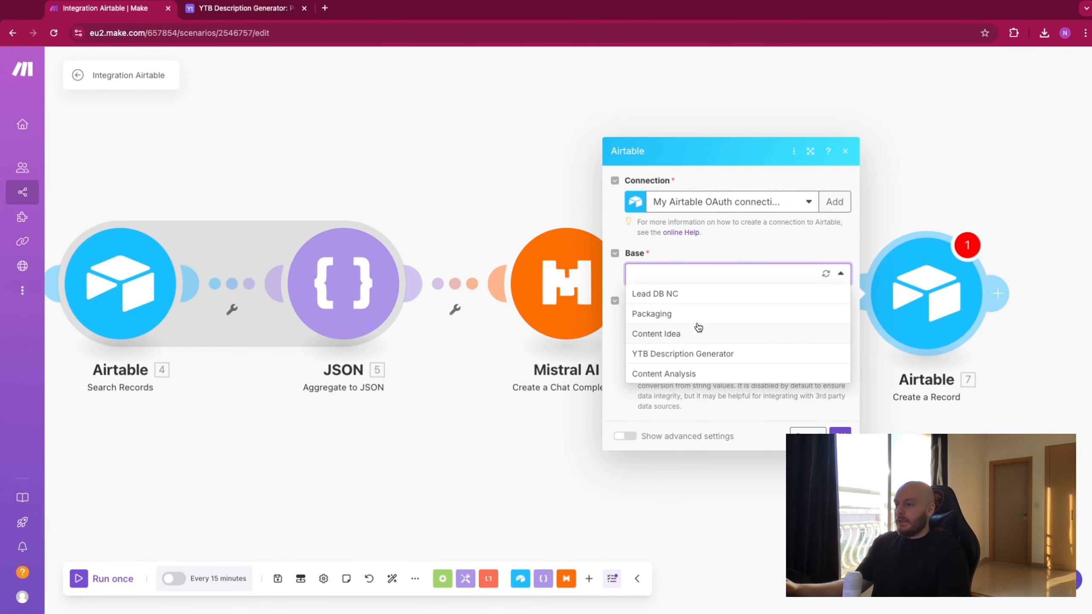
click(696, 354)
click(738, 299)
click(730, 306)
click(746, 307)
Map General Description to the Mistral AI Choices[]: Message.Content output and save the Create a Record module
click(764, 351)
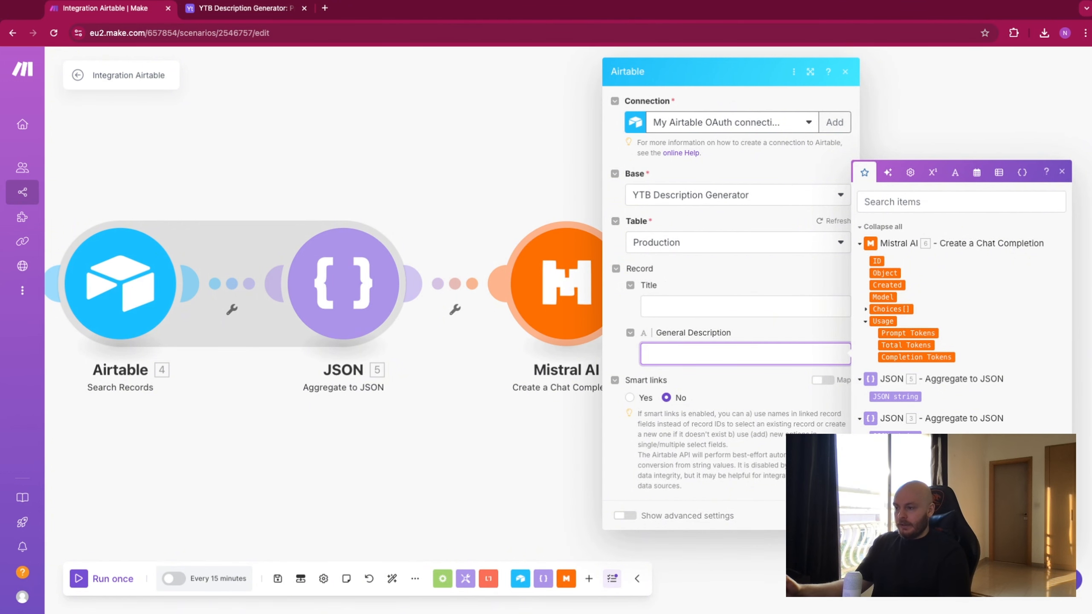
click(866, 309)
click(905, 327)
click(793, 431)
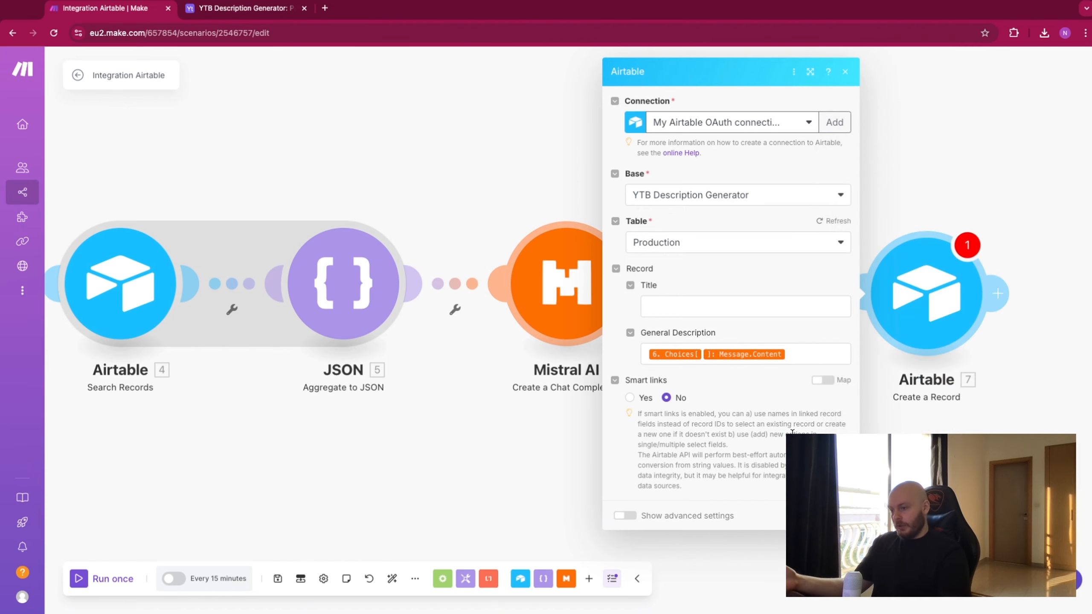
click(835, 516)
drag(692, 141, 822, 167)
drag(1035, 334, 976, 328)
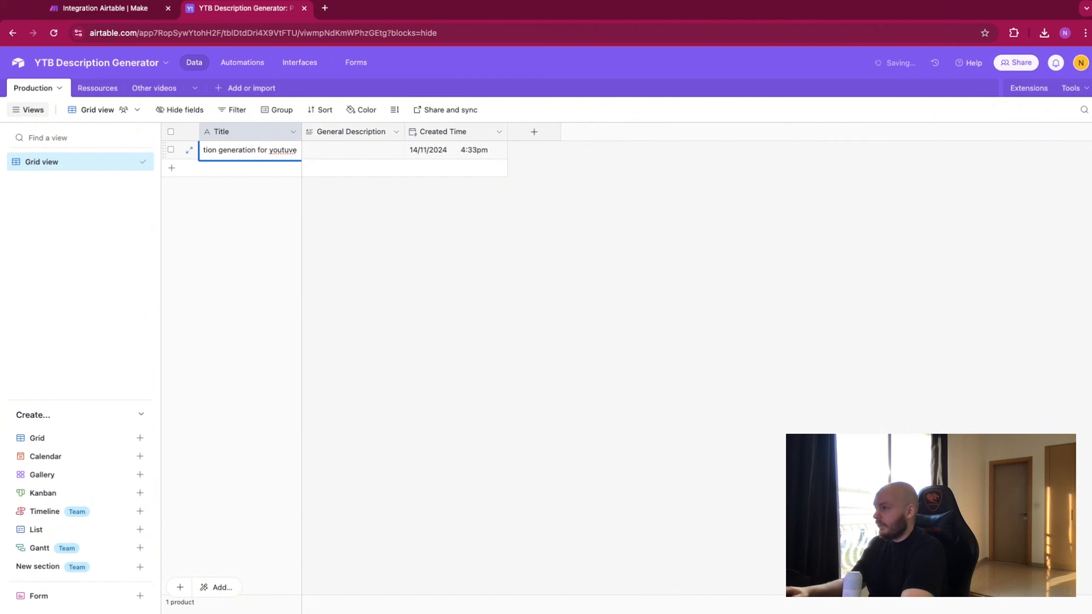
In Airtable, complete the Production record's Title as "How to automate my description generation for youtube video"
text(tu)
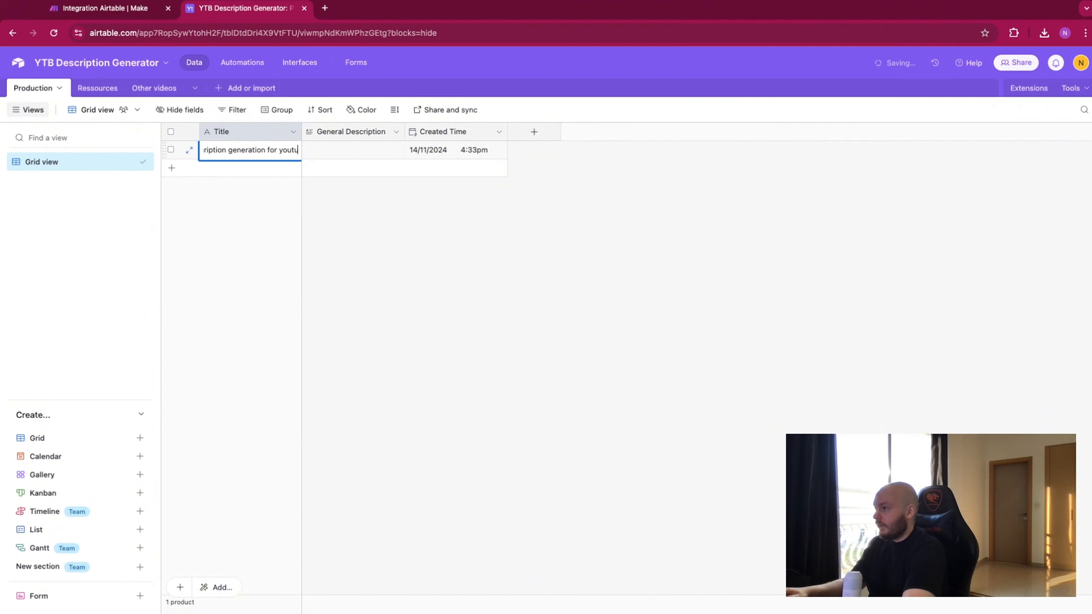
text(be)
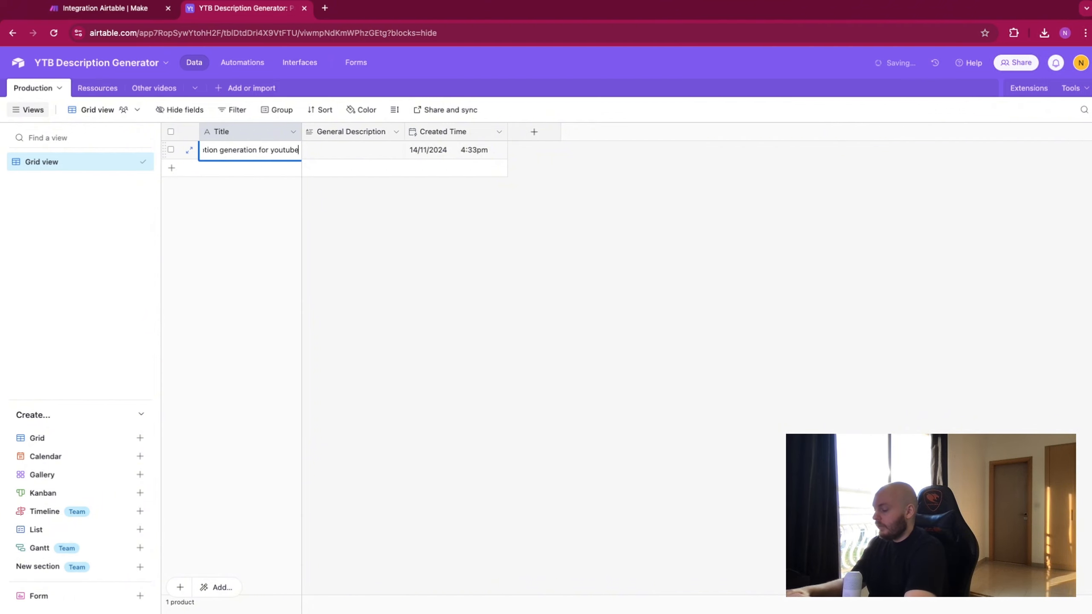
text( video)
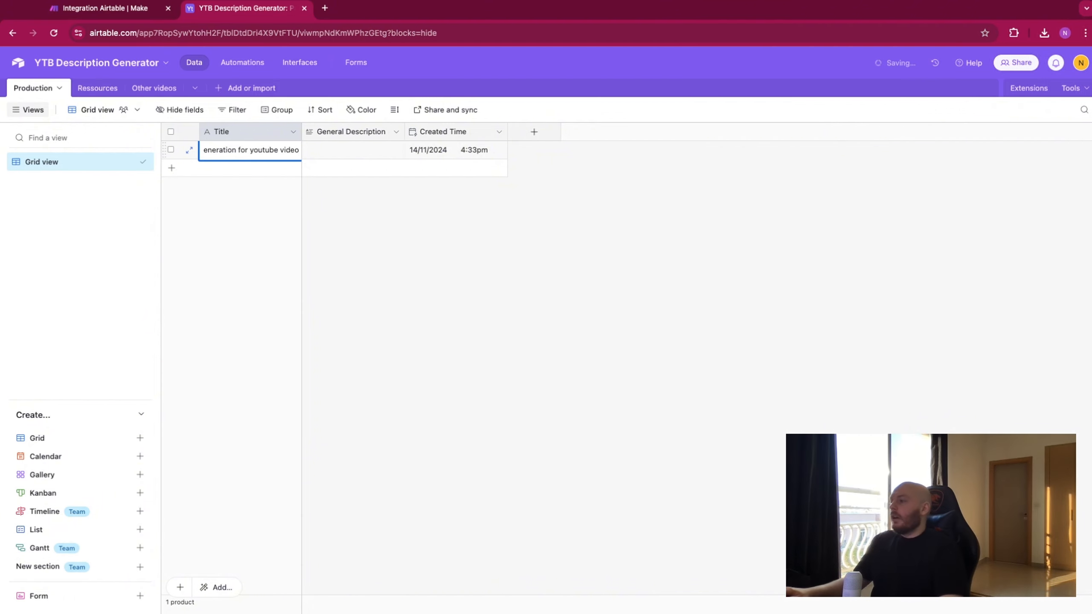
click(256, 187)
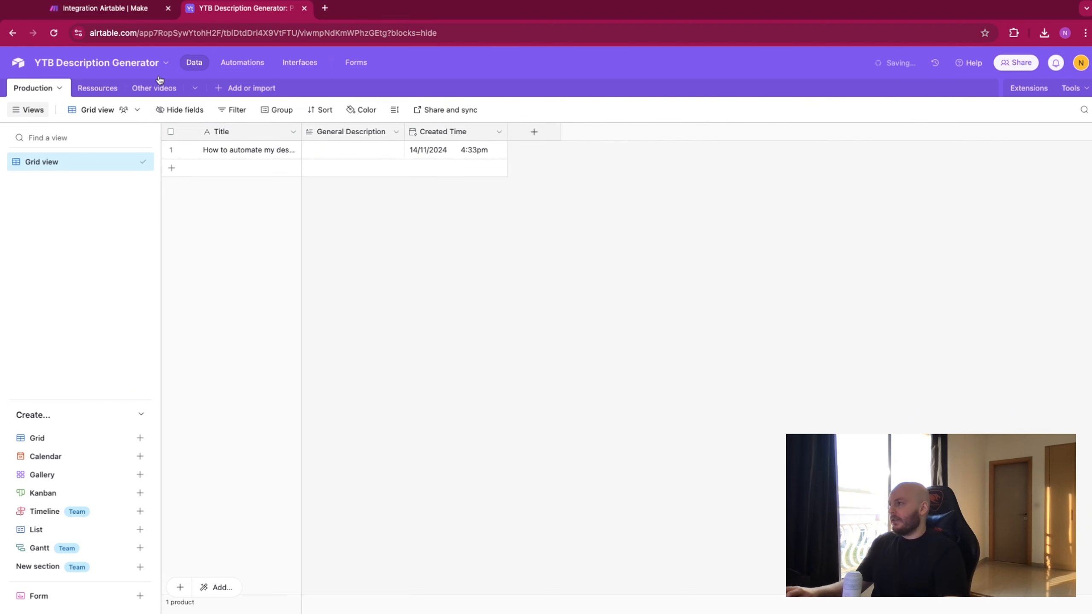
Switch back to Make and run the complete description scenario once
click(103, 8)
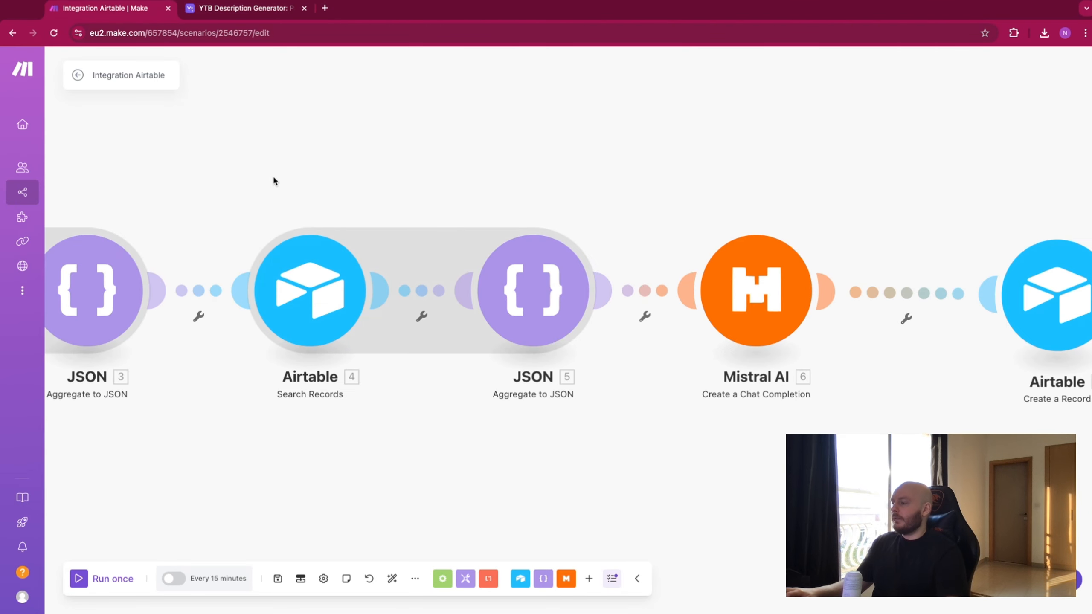
drag(277, 176, 307, 170)
scroll(307, 171, down, 2)
scroll(285, 325, down, 10)
click(98, 582)
scroll(266, 306, up, 6)
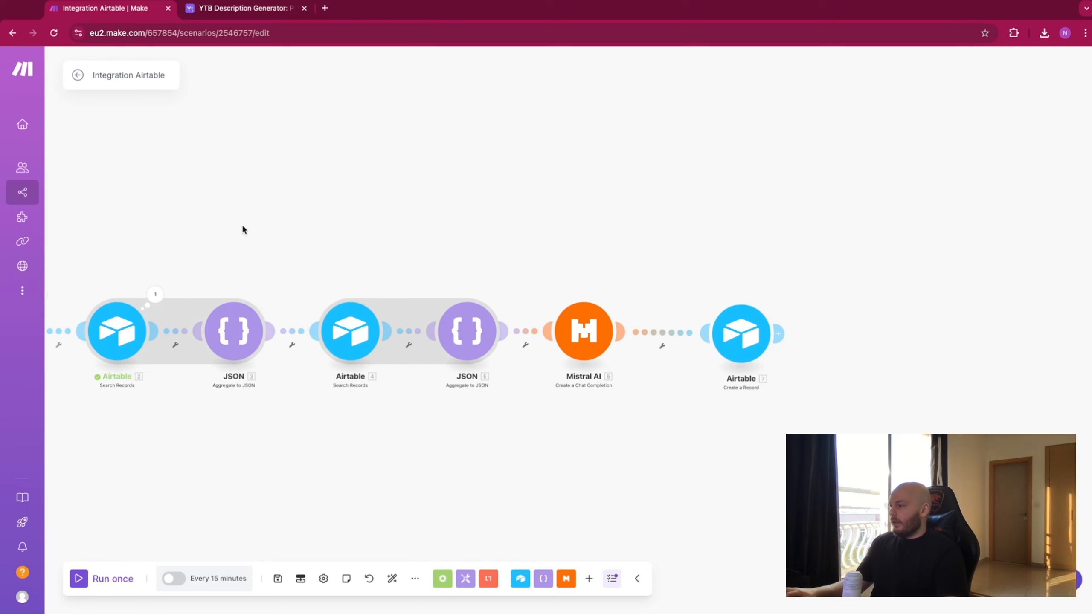
drag(242, 229, 427, 178)
click(94, 578)
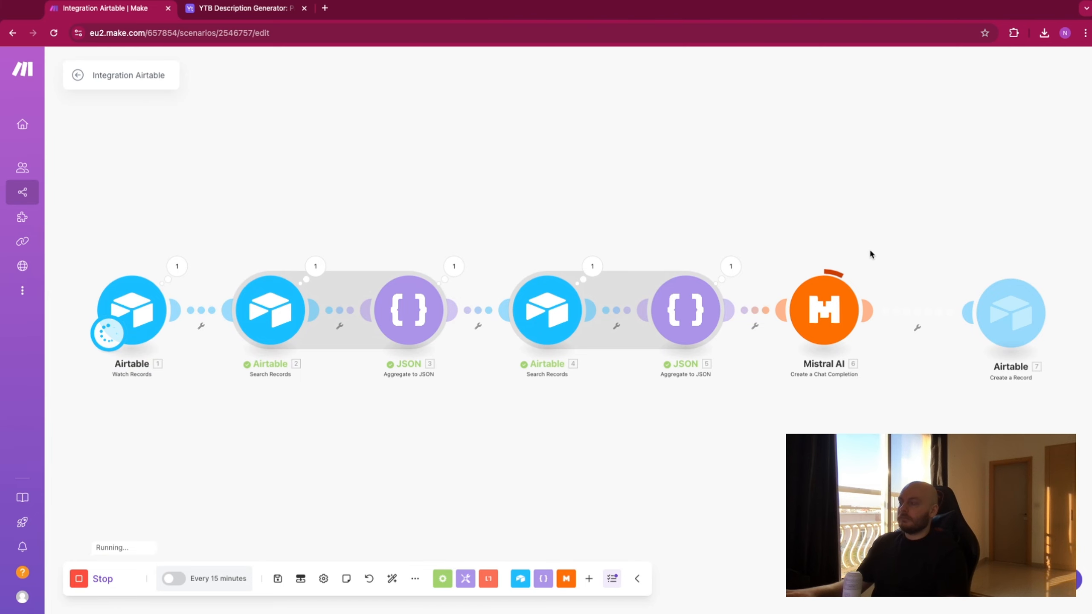
In Airtable, expand the generated General Description in the Production table and examine its intro, resources and suggested videos
click(258, 8)
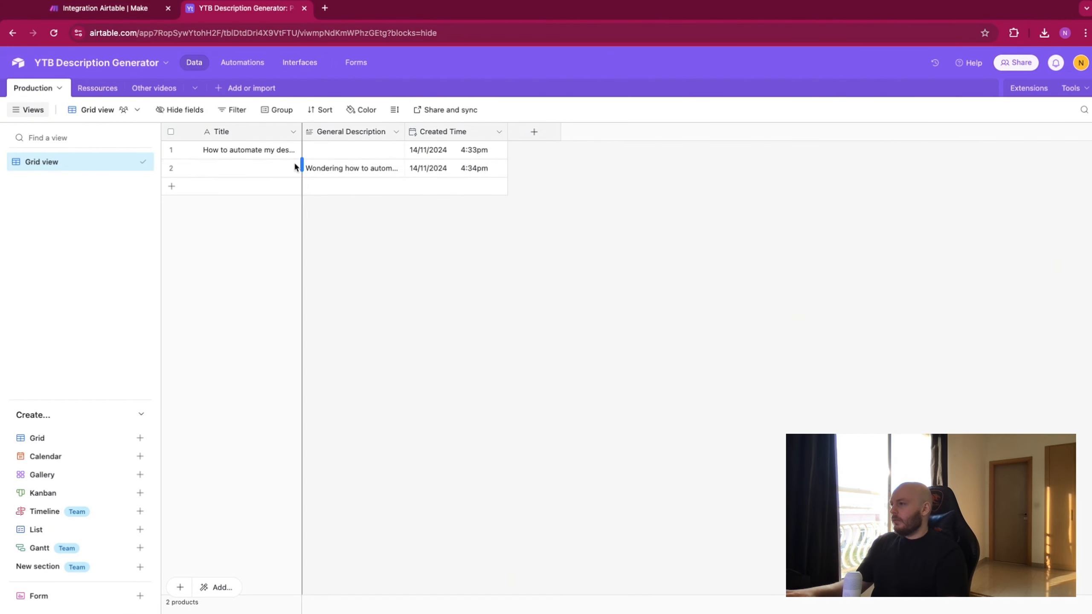
double_click(259, 149)
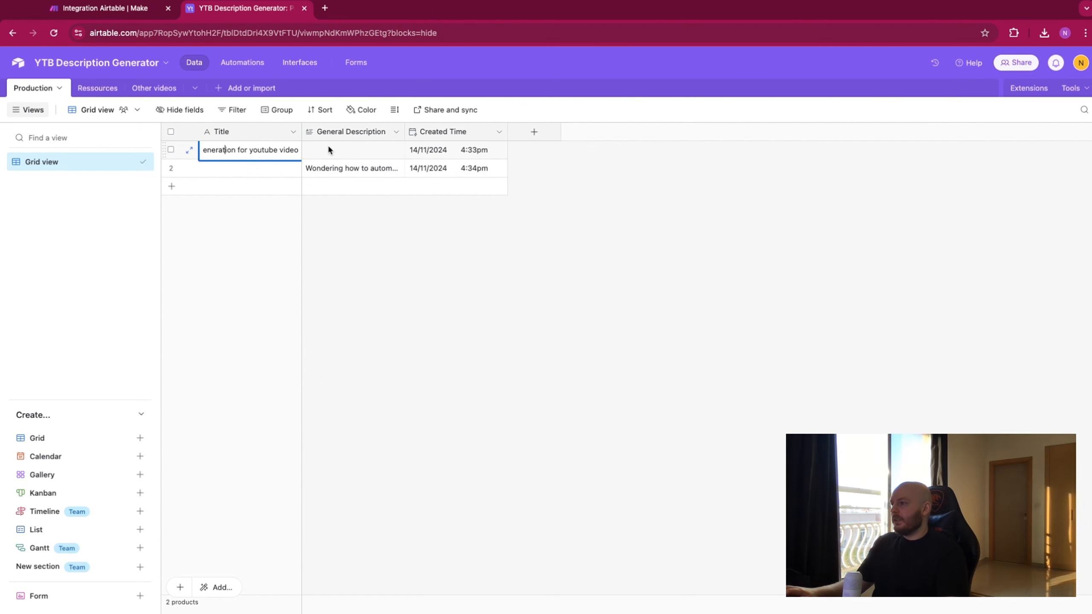
click(324, 169)
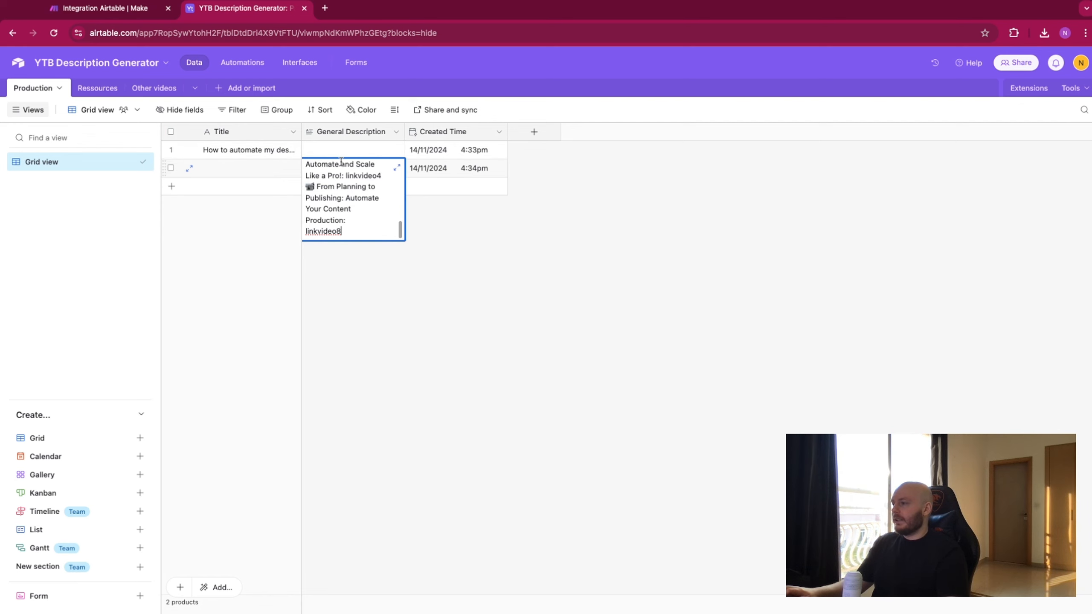
scroll(334, 191, up, 1)
click(396, 166)
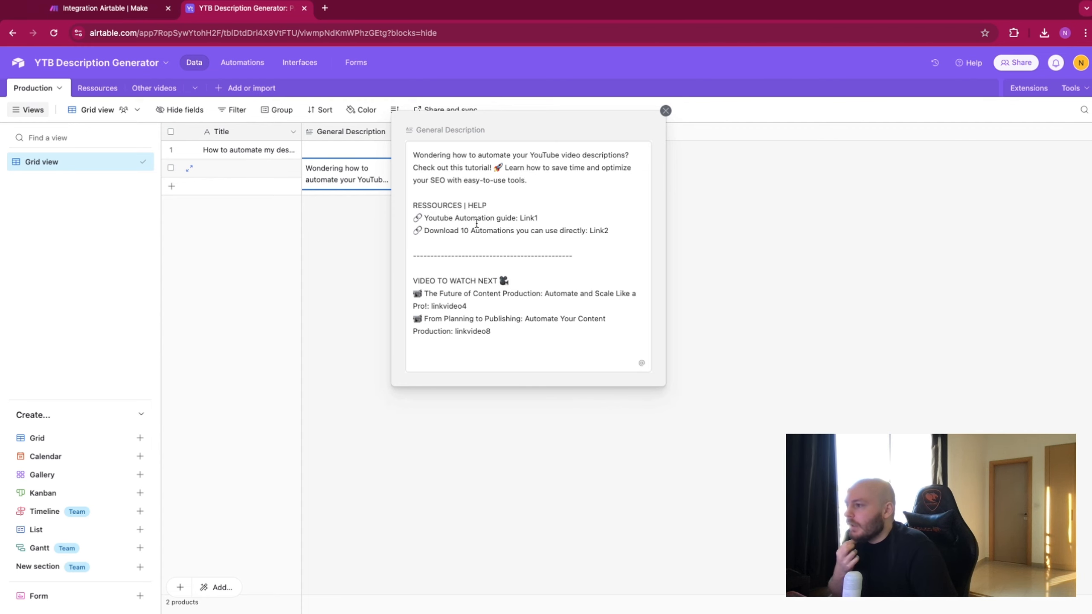
click(494, 331)
drag(494, 332, 412, 297)
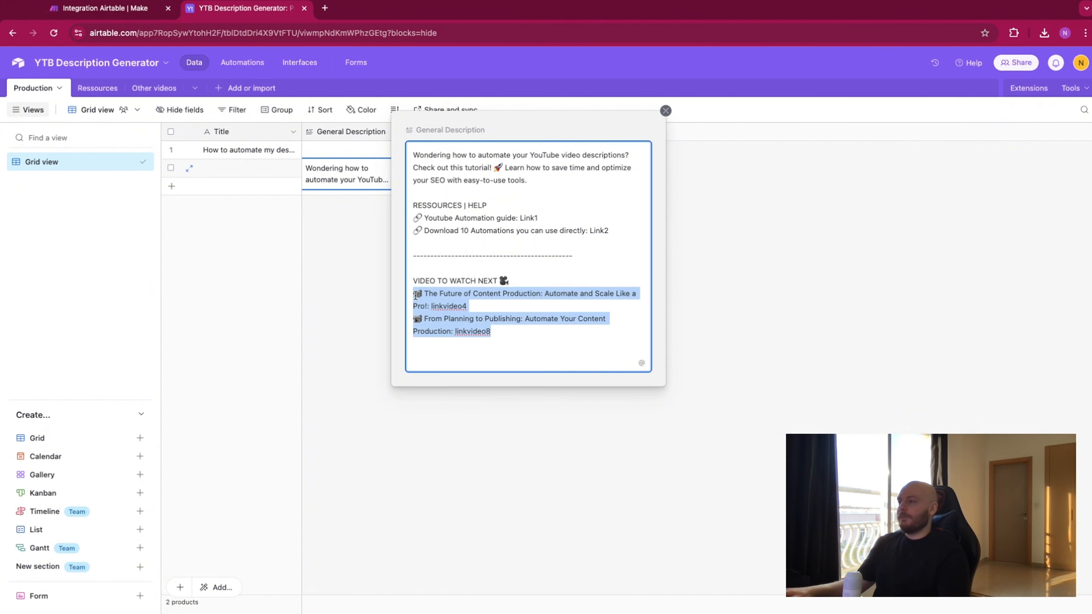
click(353, 220)
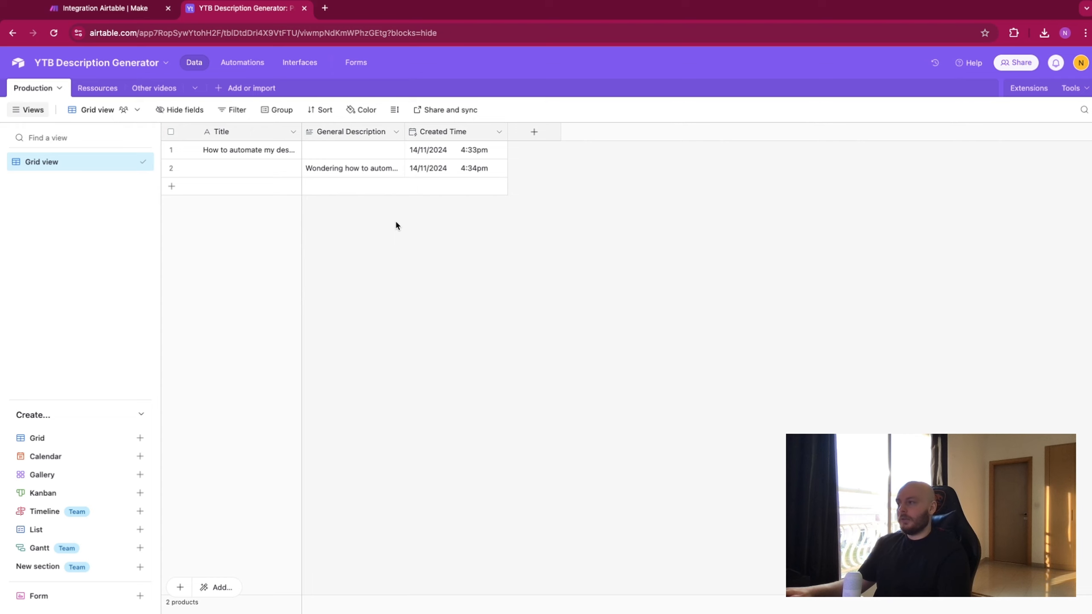
Look over the executed scenario in Make, and open the Social Media System 1 (Articles Listing) scenario
click(105, 8)
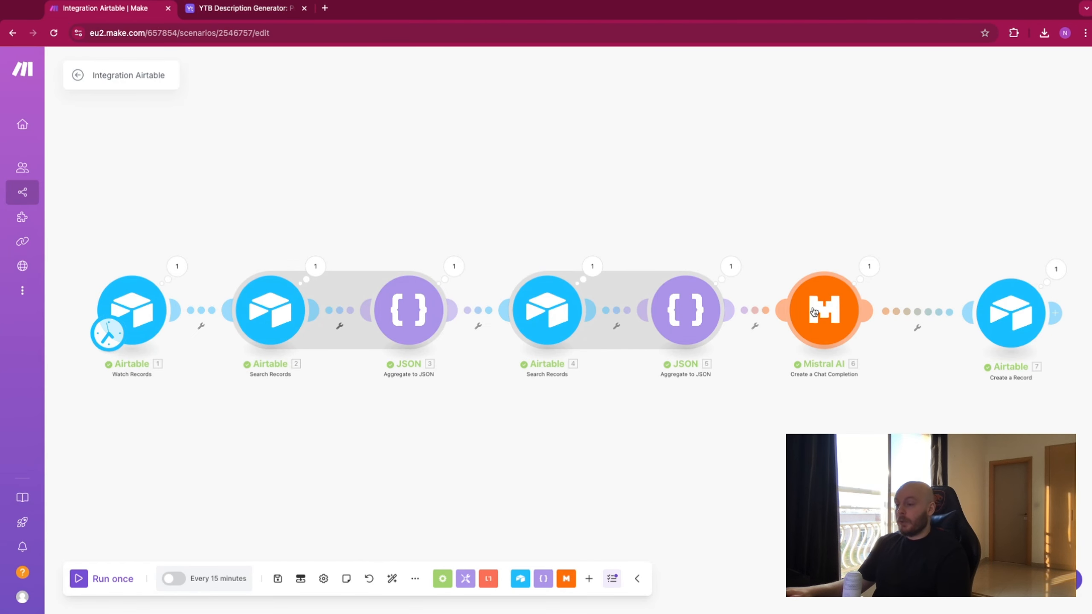
drag(521, 134, 481, 124)
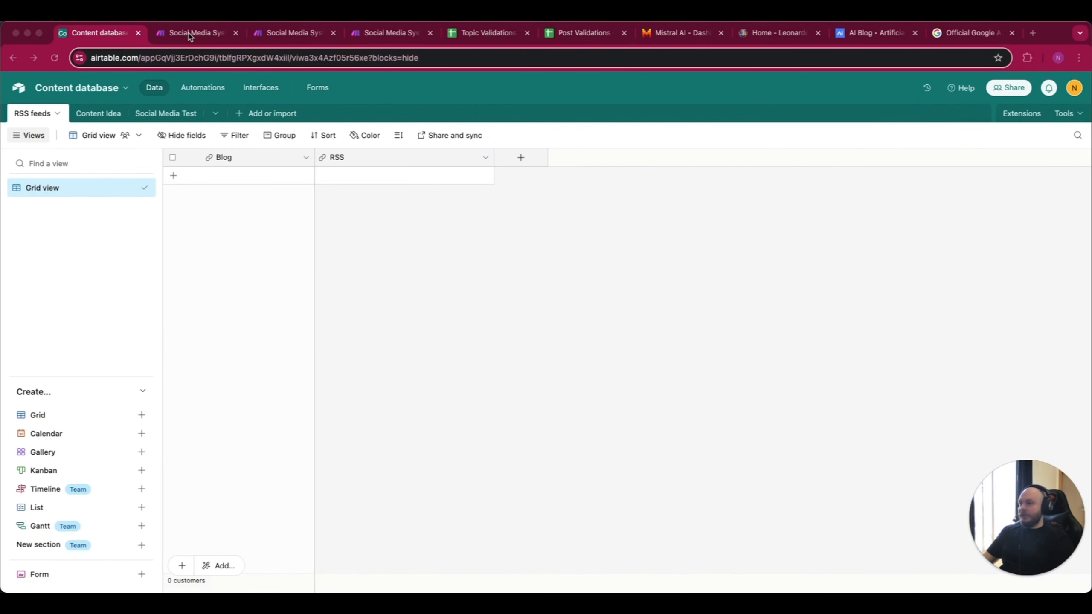
click(195, 34)
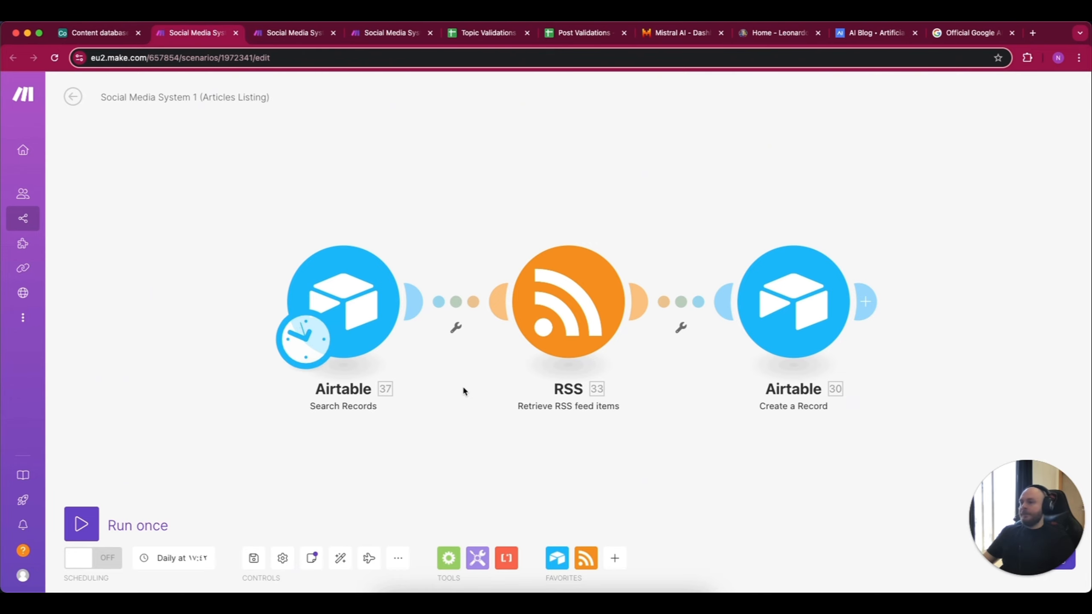
Look over the Social Media System 2 scenario in Make, and view the tables of the Content database in Airtable through Social Media Test
key(ctrl+Tab)
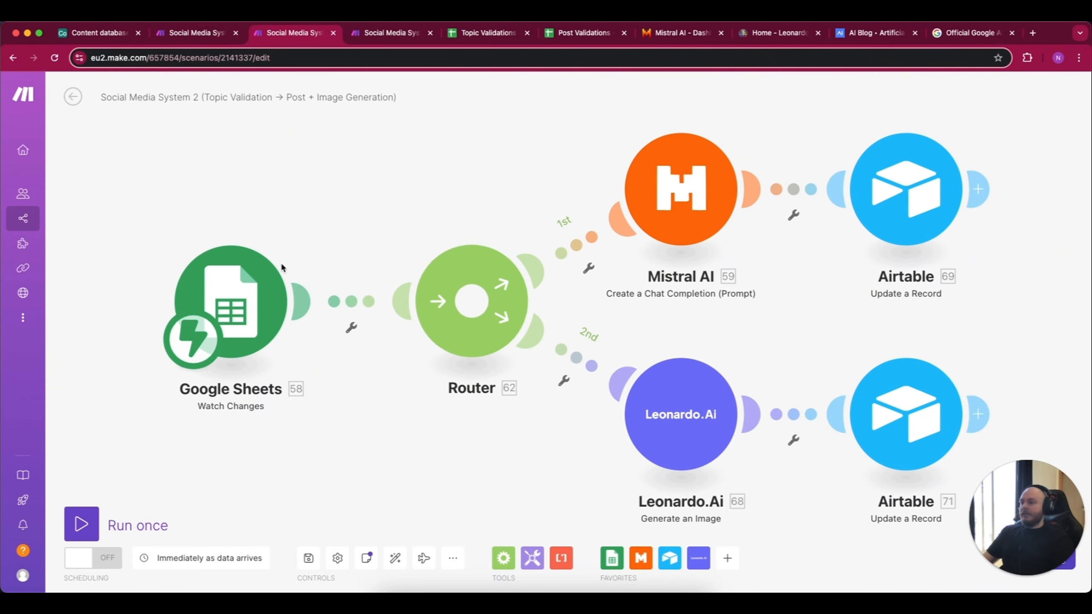
click(93, 32)
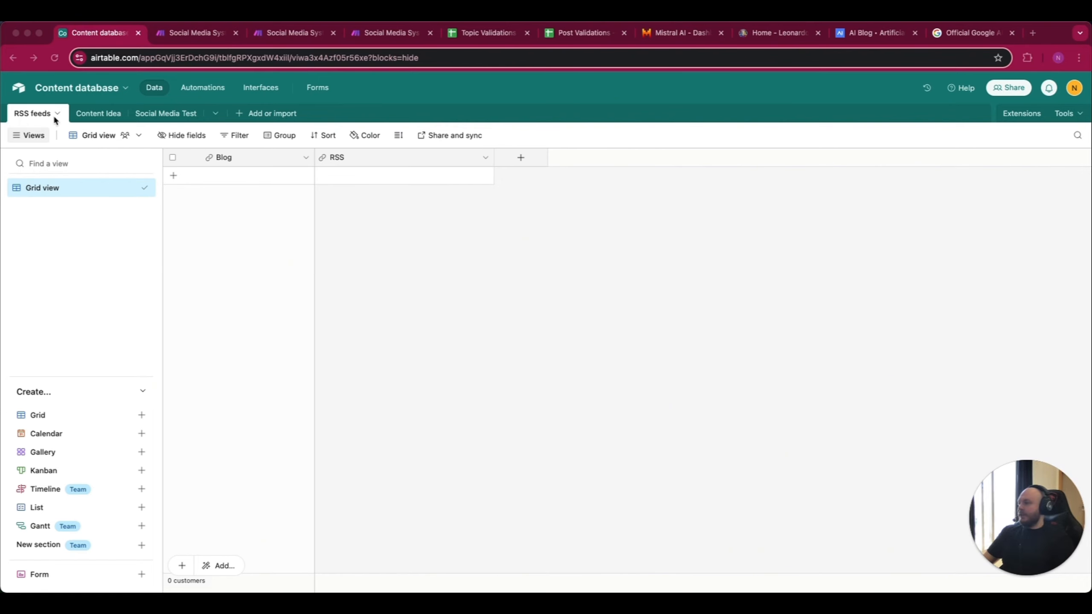
click(101, 113)
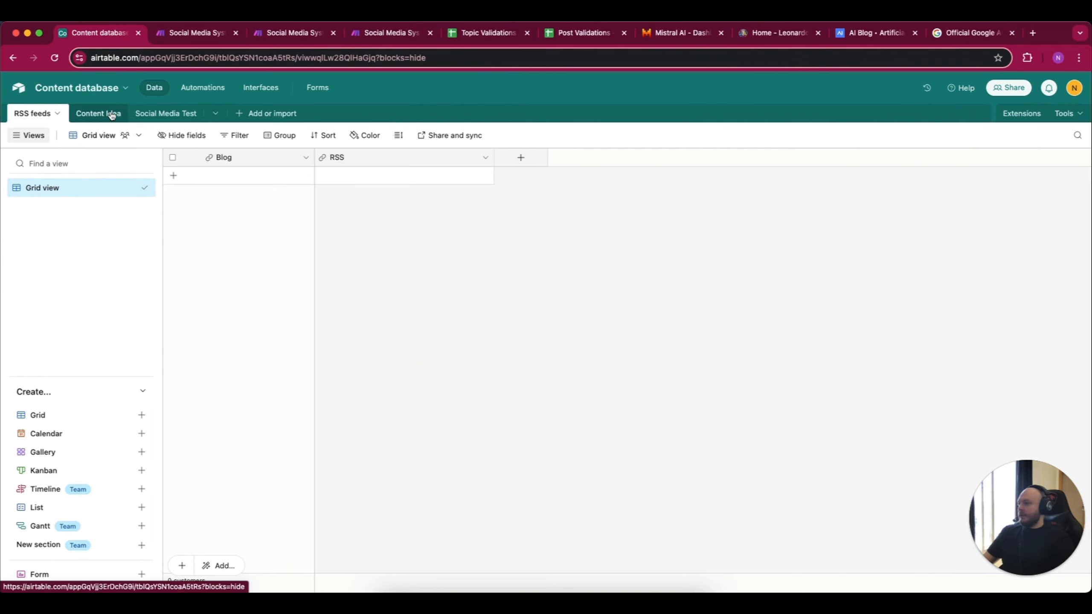
click(159, 113)
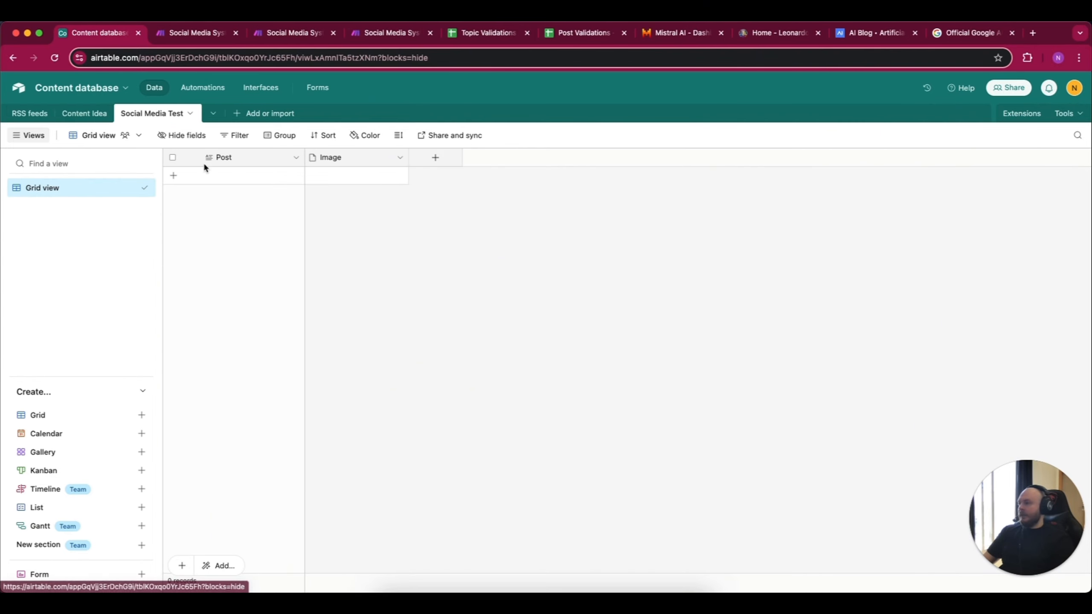
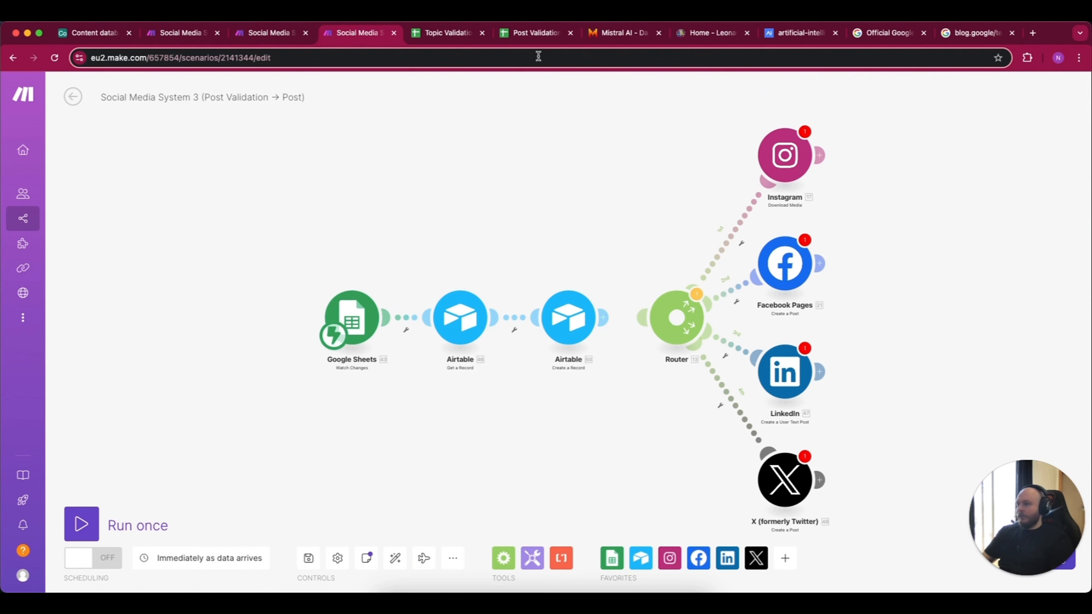
Switch to the Post Validations spreadsheet in Google Sheets and examine its Record ID, Title and Post columns
click(530, 34)
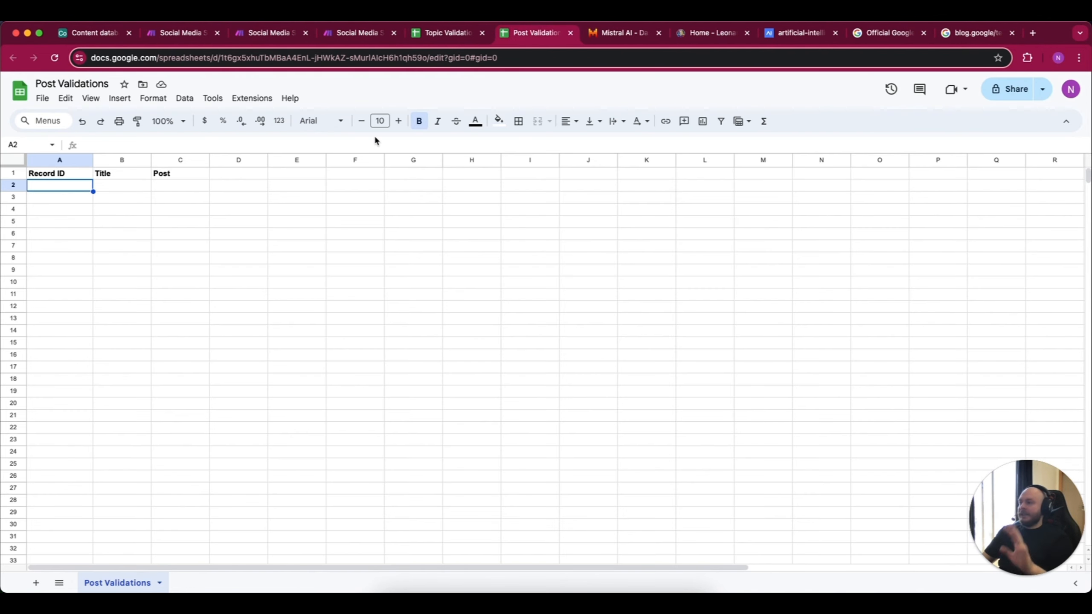
click(194, 209)
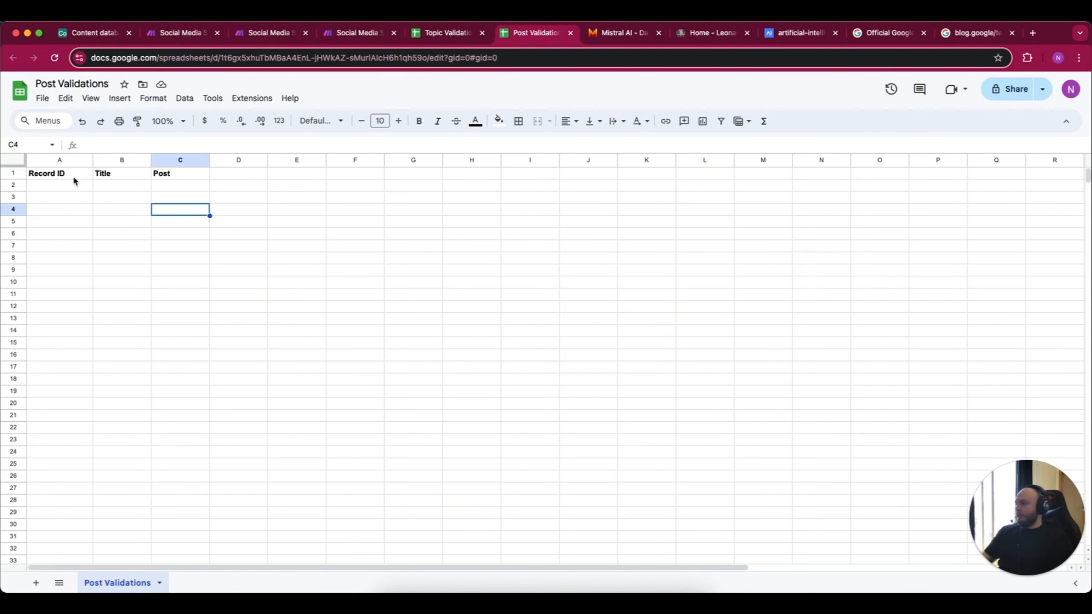
click(86, 175)
click(110, 177)
click(165, 176)
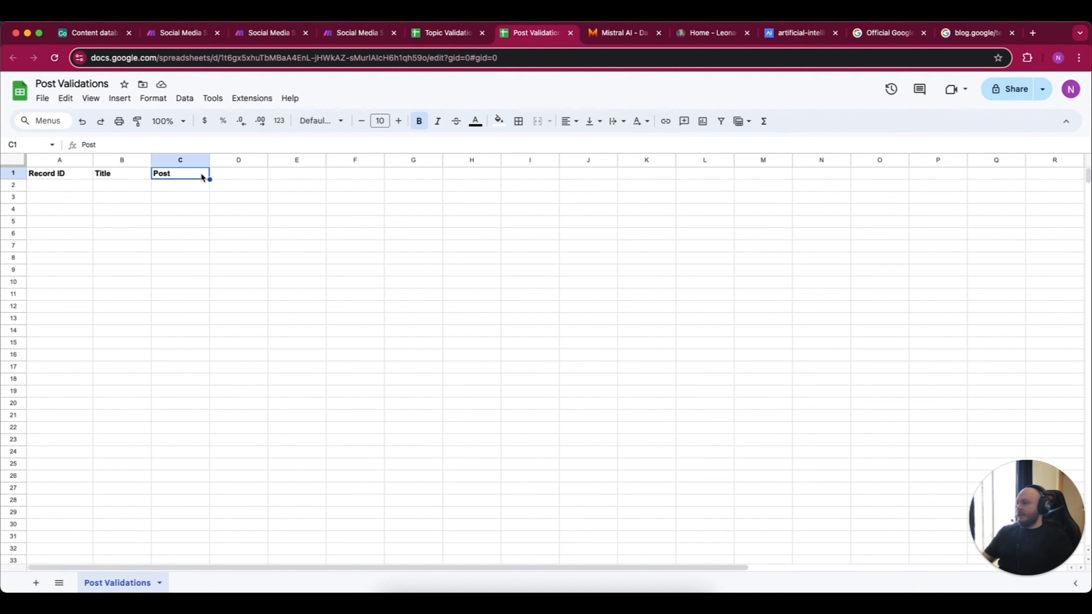
click(277, 196)
Locate the Make for Google Sheets extension settings in the Post Validations spreadsheet, and compare the Social Media System 2 and 3 scenarios in Make
click(368, 34)
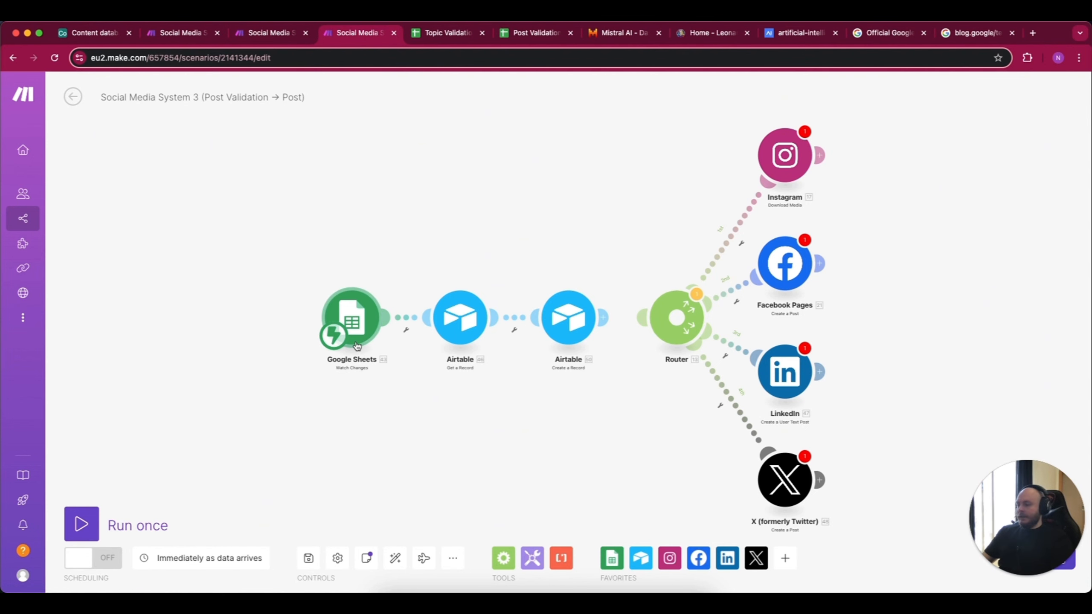
click(530, 34)
click(252, 98)
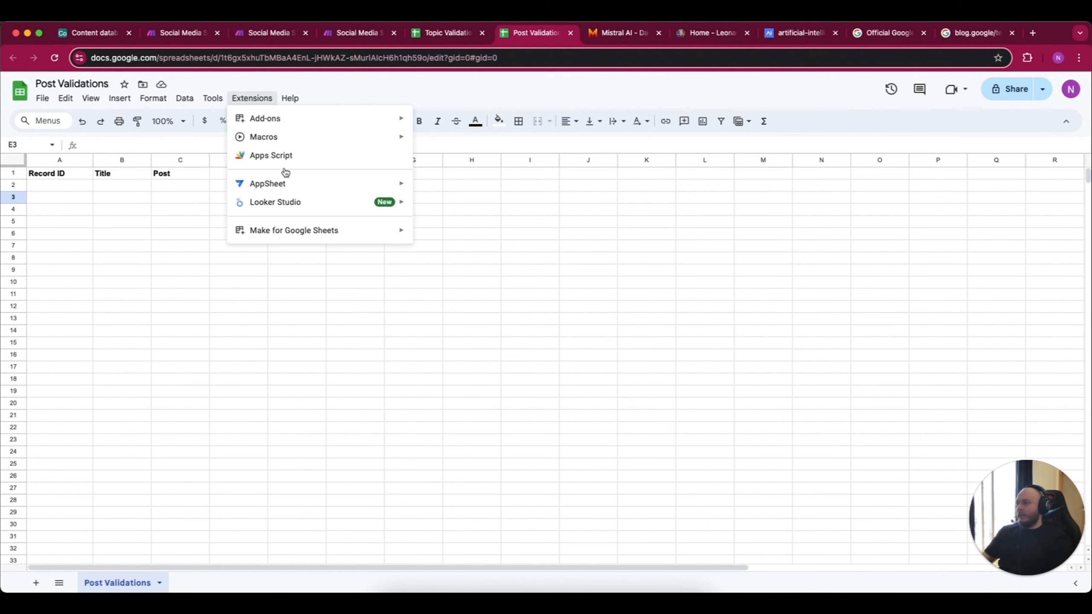
mouse_move(287, 232)
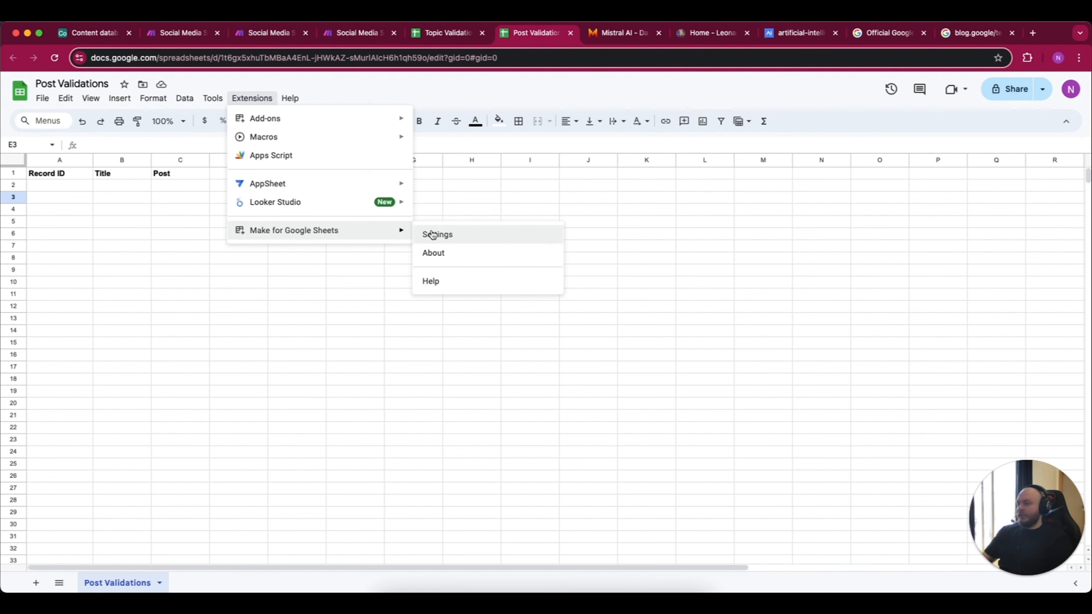
click(271, 34)
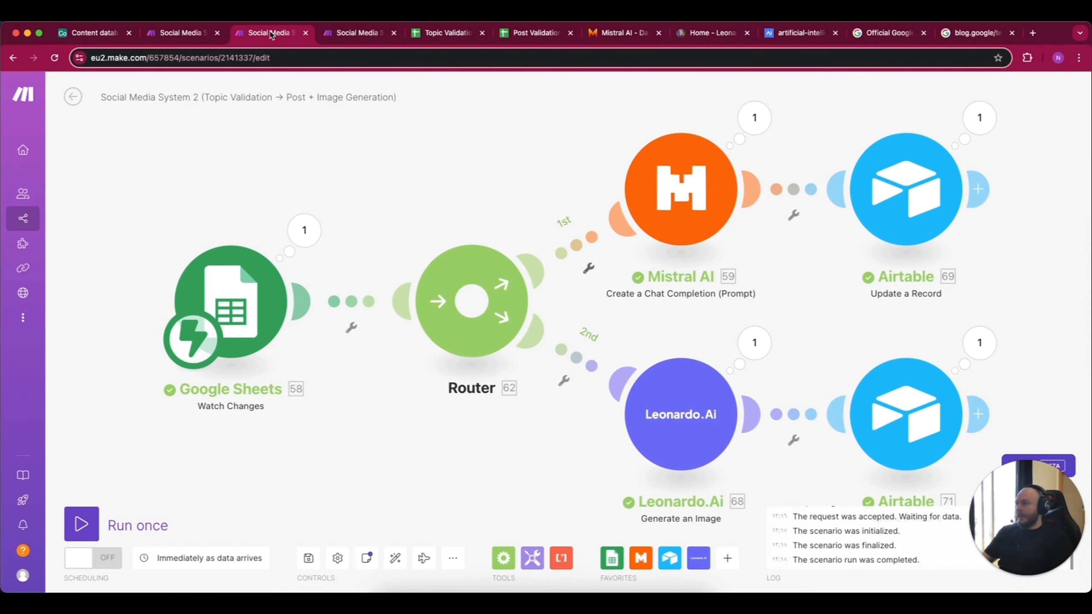
click(335, 37)
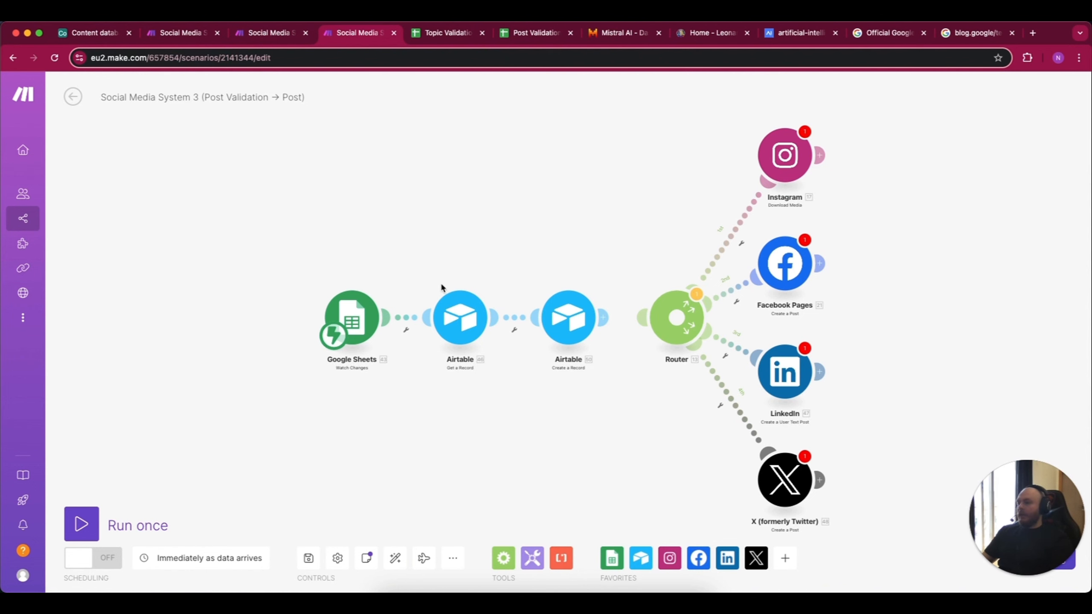
click(522, 38)
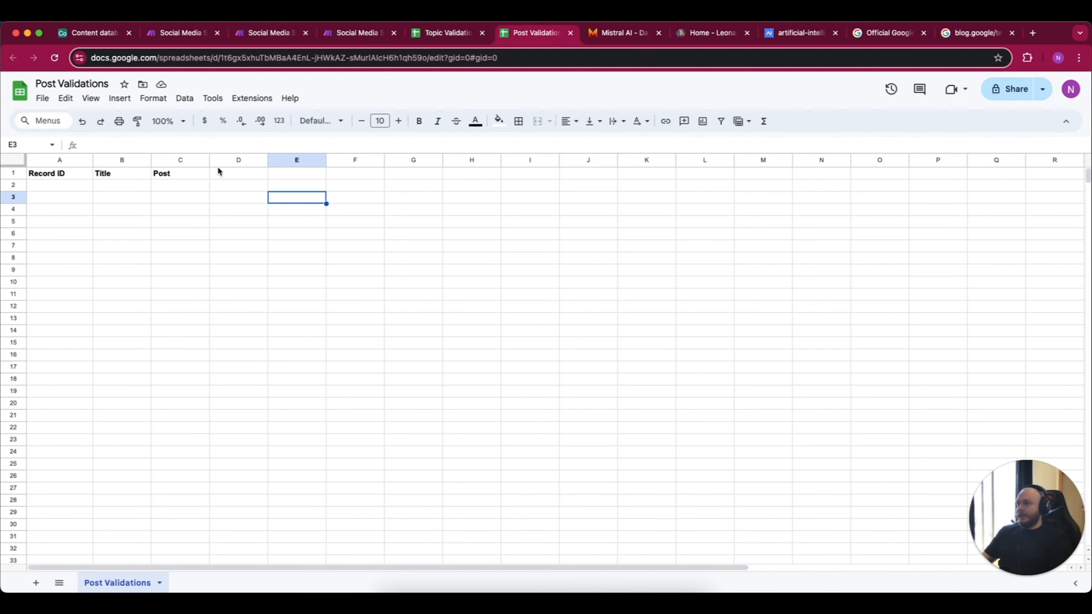
click(369, 38)
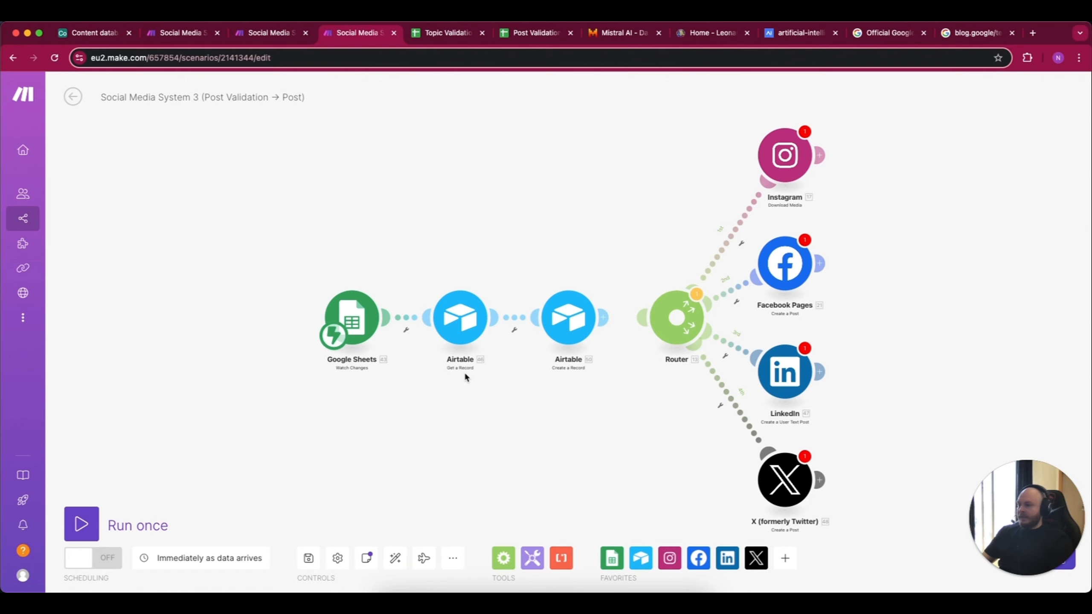
Inspect the Airtable Get a Record module in Social Media System 3, and view the Social Media Test table in Airtable
click(461, 341)
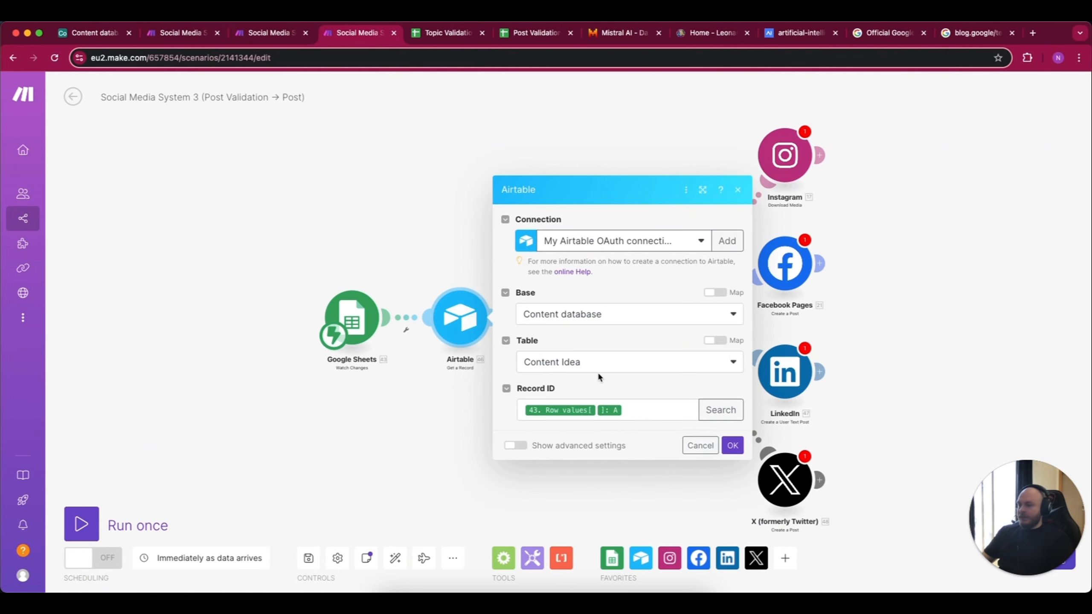
click(418, 109)
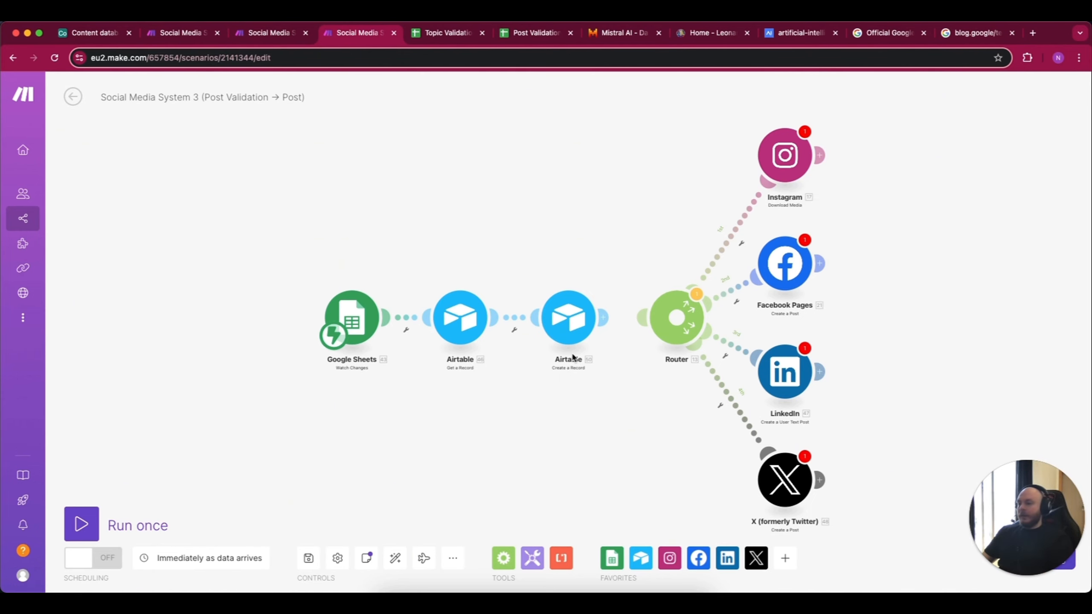
click(98, 35)
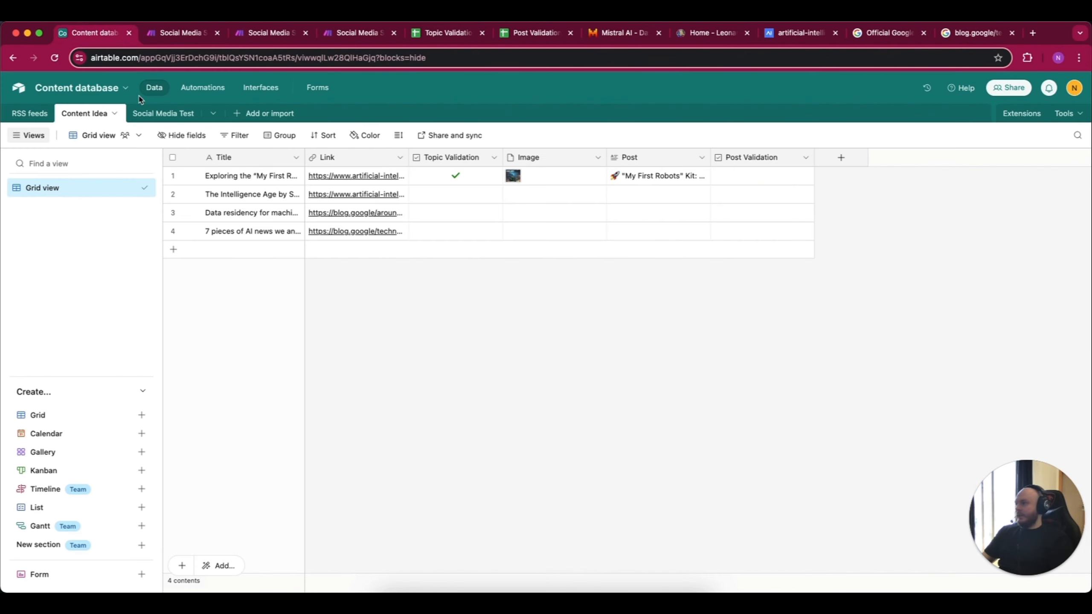
click(158, 113)
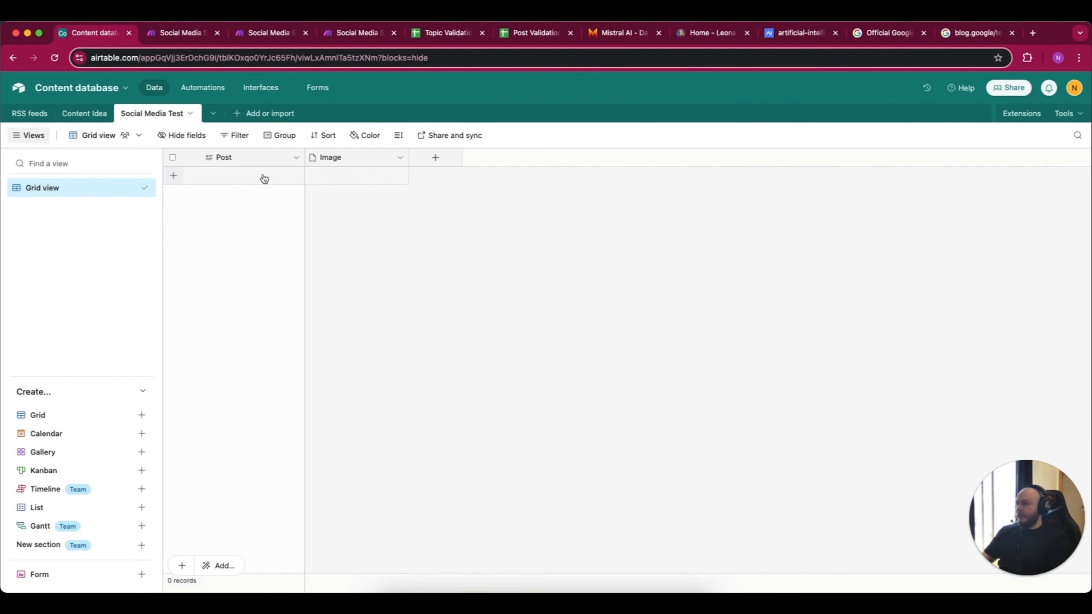
click(357, 33)
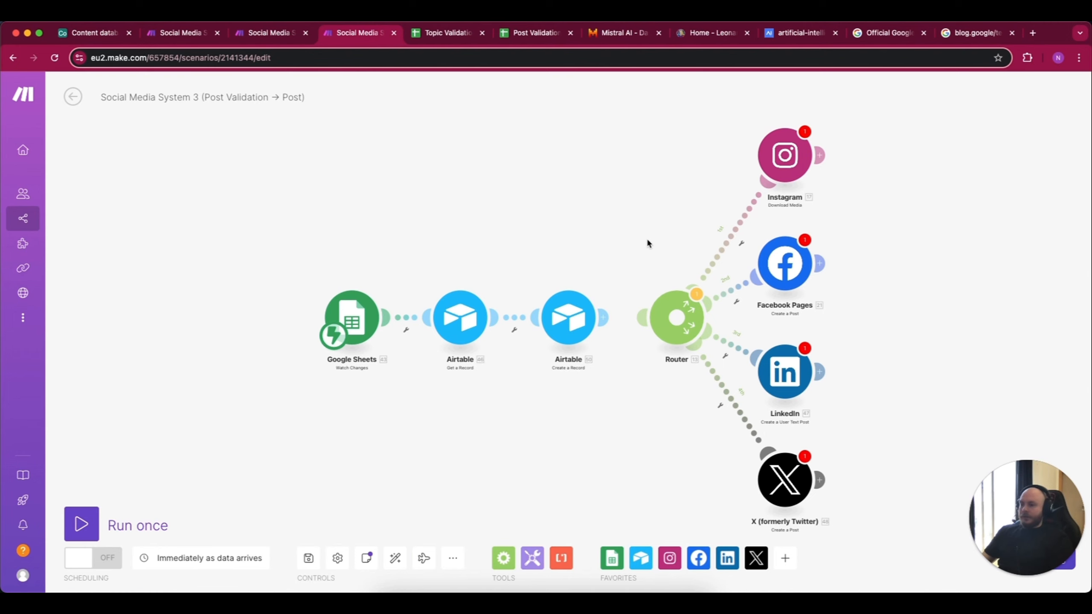
Examine the Post and Image File URL mappings of the Airtable Create a Record module in Social Media System 3
click(573, 315)
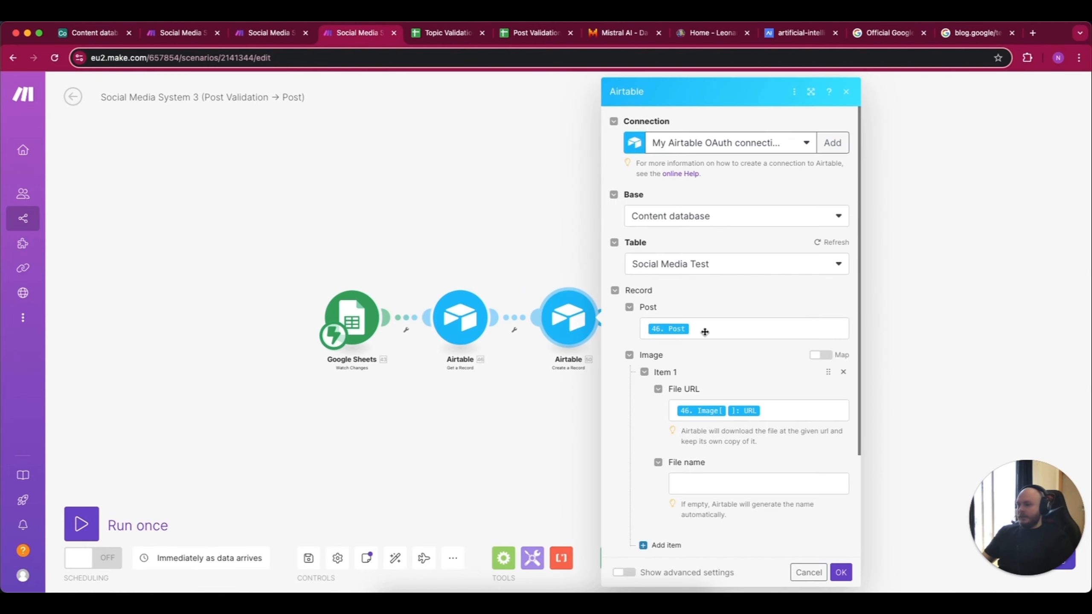
scroll(709, 336, down, 3)
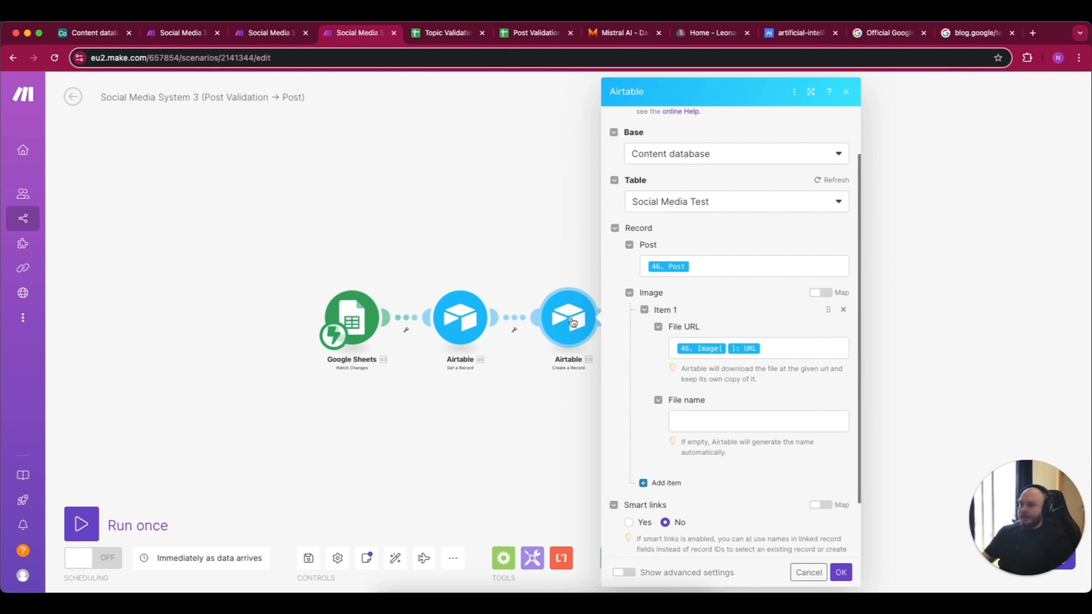
click(571, 275)
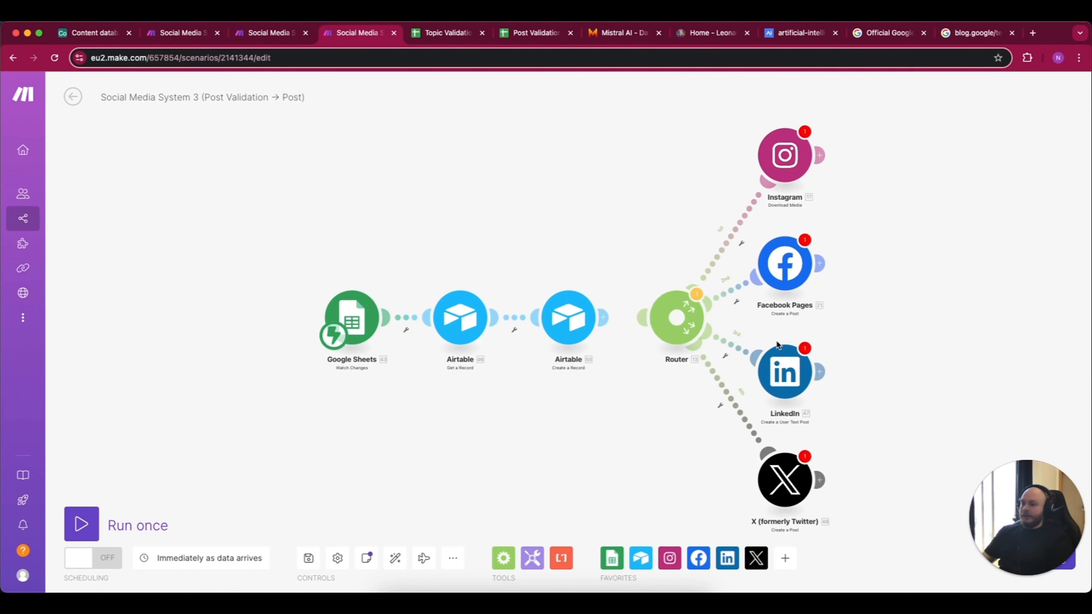
click(583, 332)
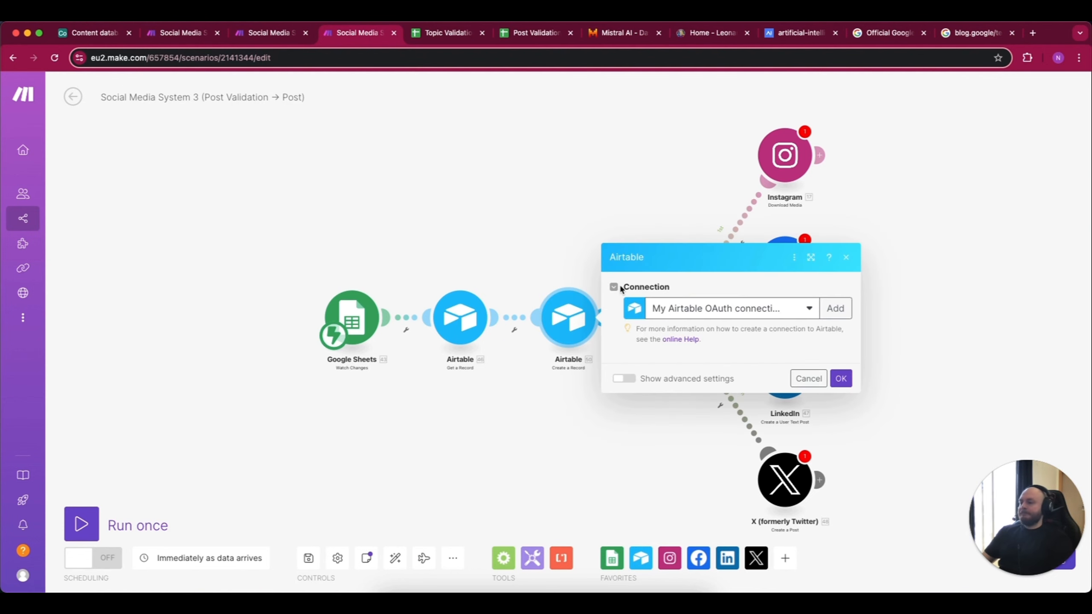
scroll(684, 326, down, 3)
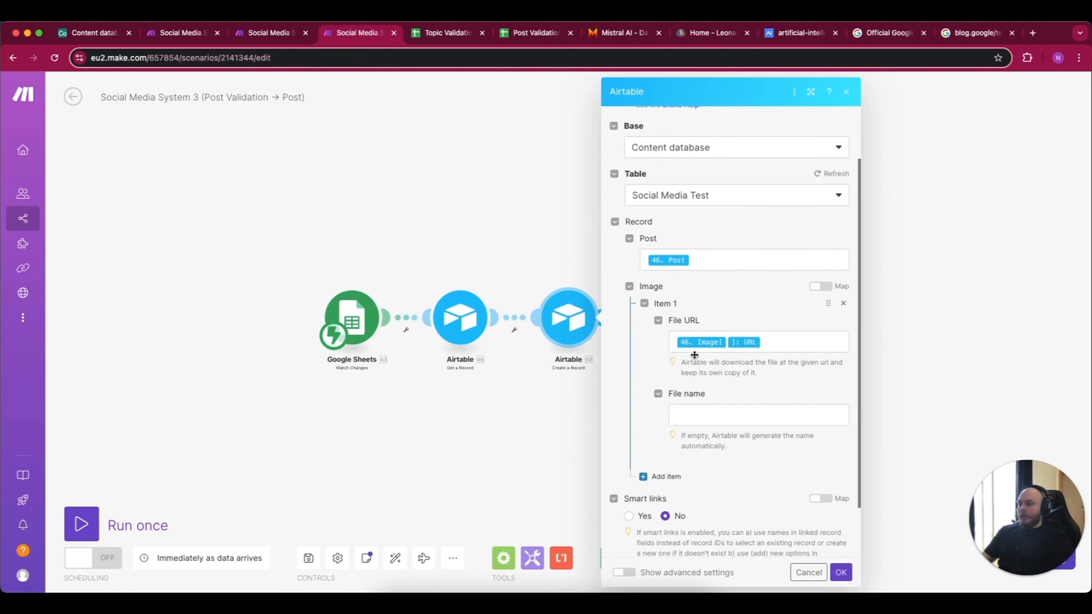
click(871, 267)
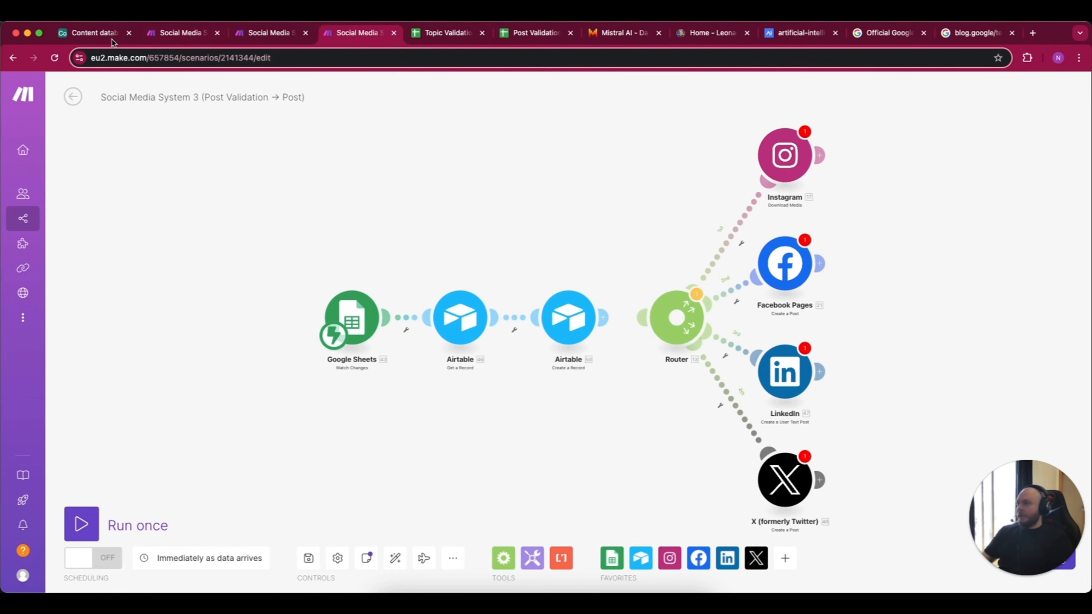
In Airtable, review Automation 2's Post Validation trigger condition and the row data its Google Sheets action appends to Post Validations
click(69, 35)
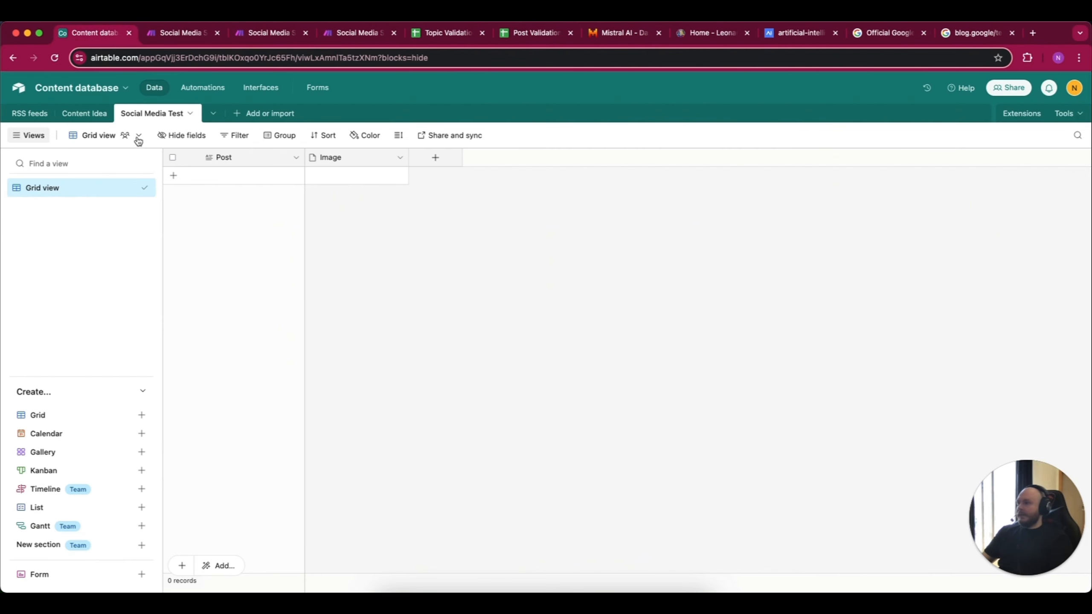
click(203, 89)
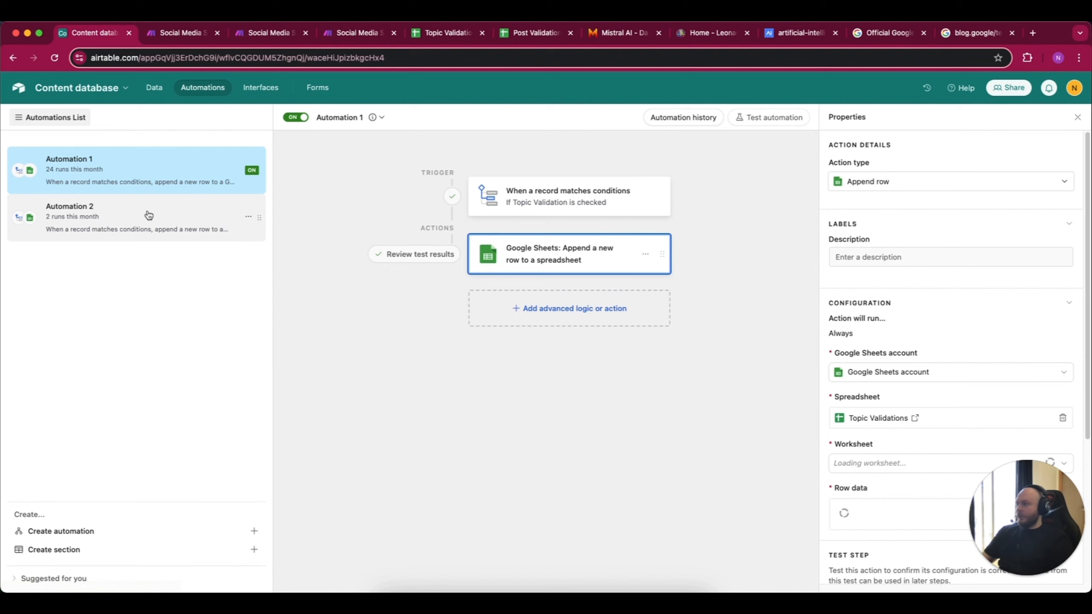
click(149, 215)
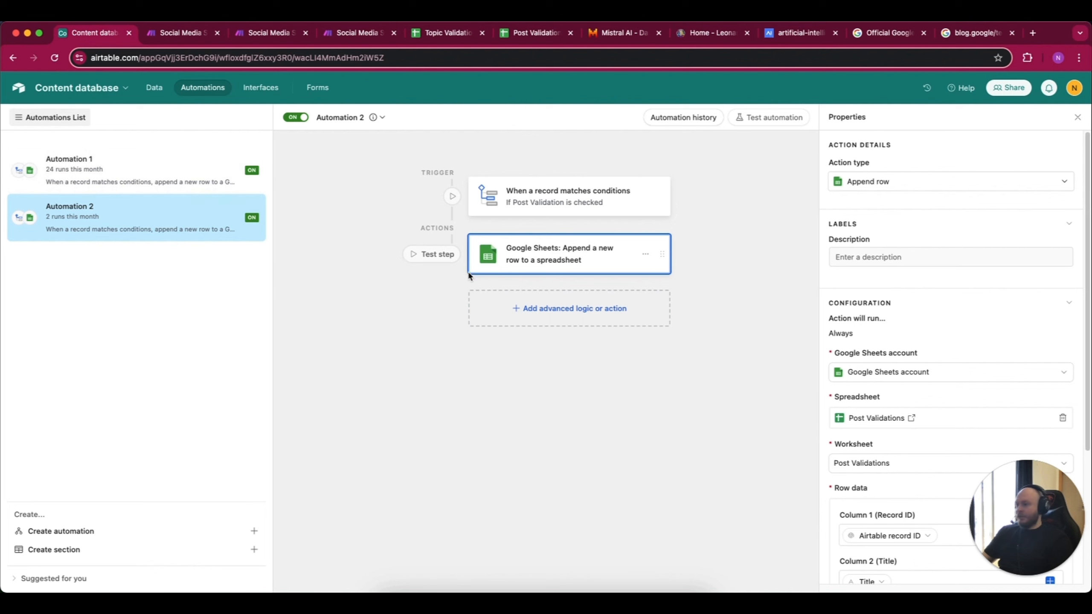
click(658, 207)
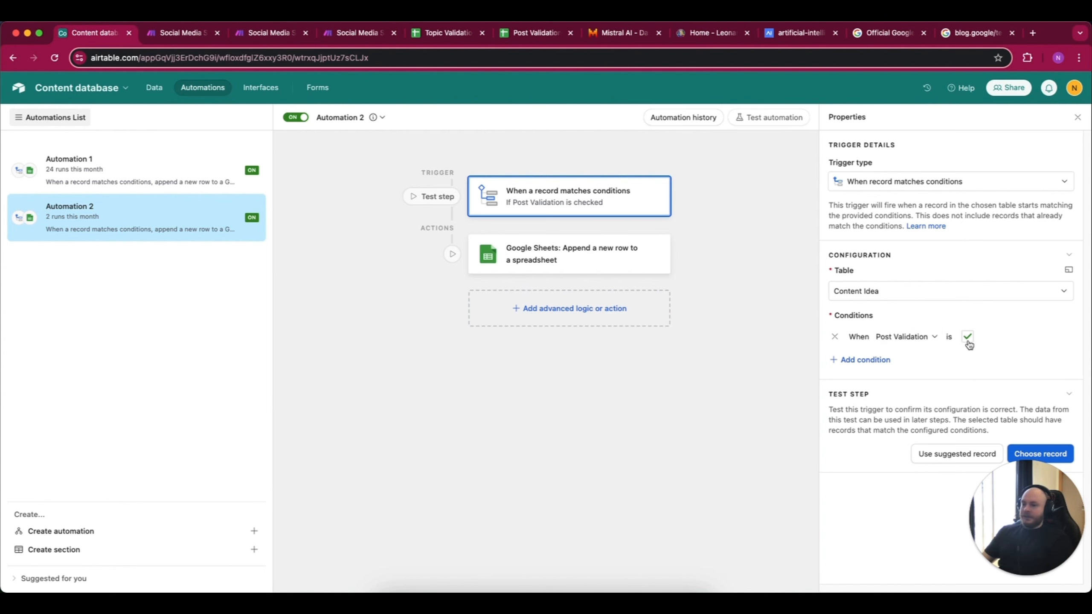
click(623, 259)
scroll(901, 352, down, 1)
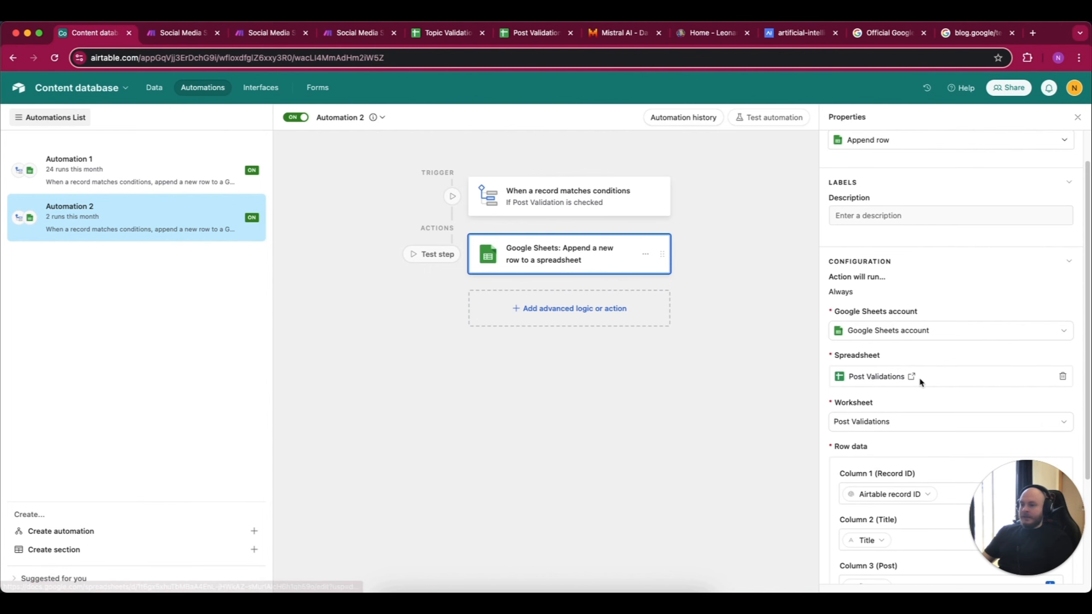
scroll(915, 380, down, 2)
scroll(913, 392, down, 1)
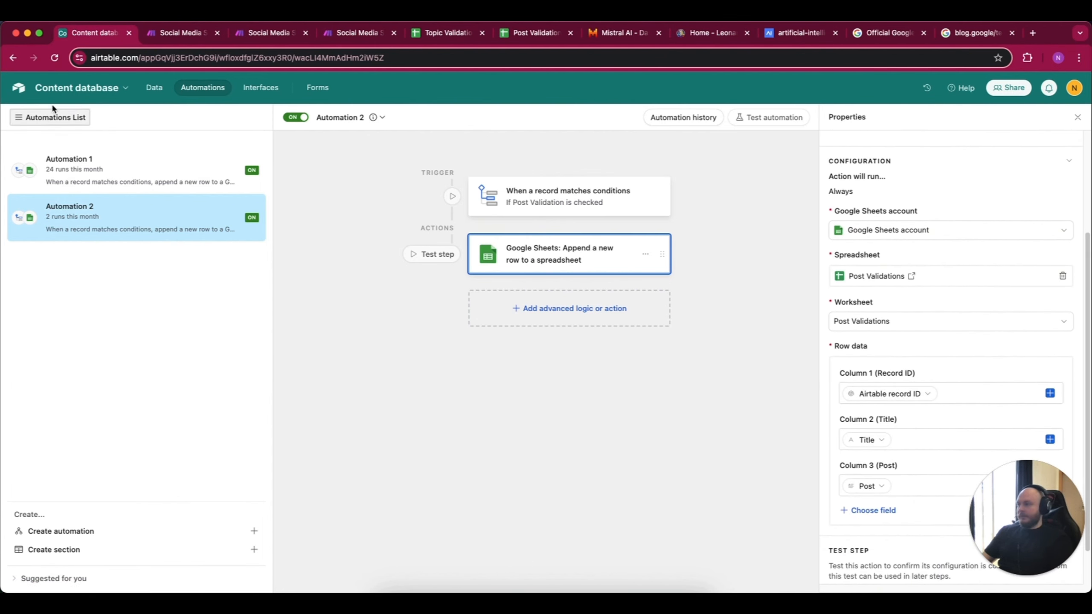
Run Social Media System 3 once in Make, and mark Post Validation for the first Content Idea record in Airtable
click(359, 33)
click(82, 524)
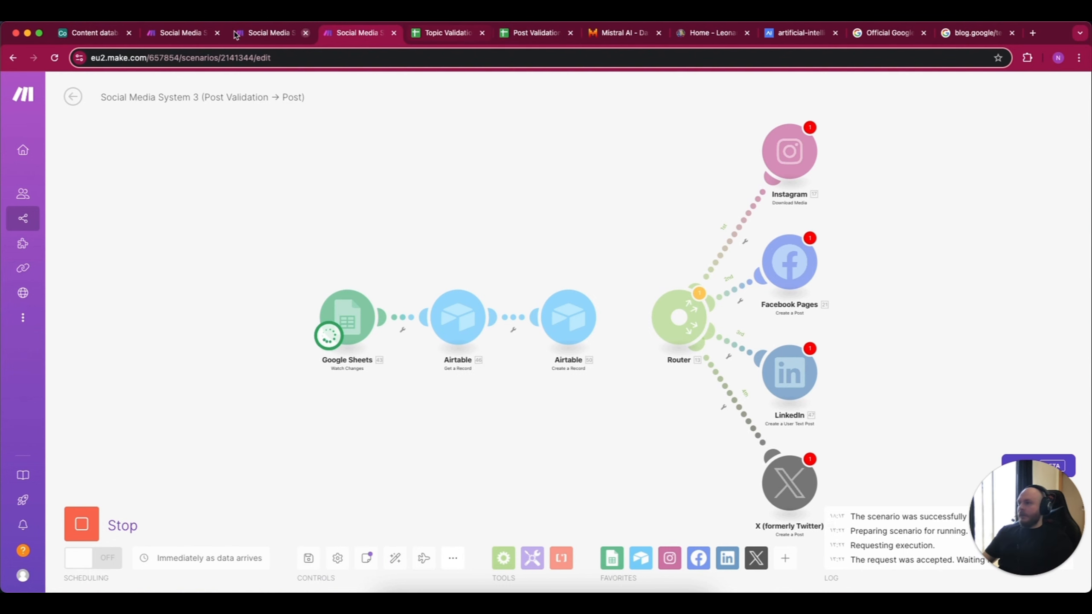
click(79, 32)
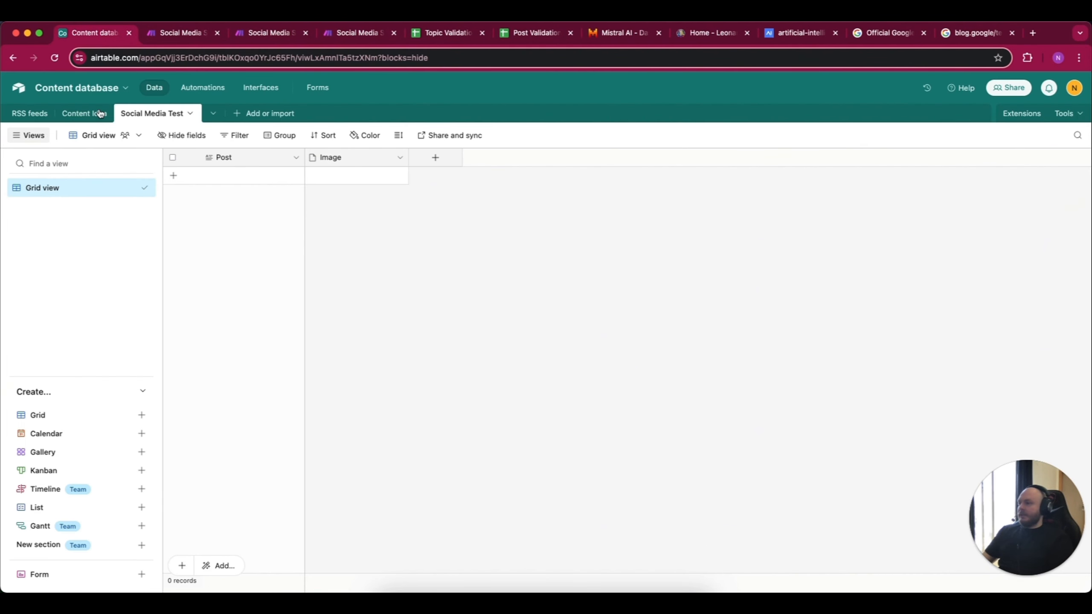
click(87, 114)
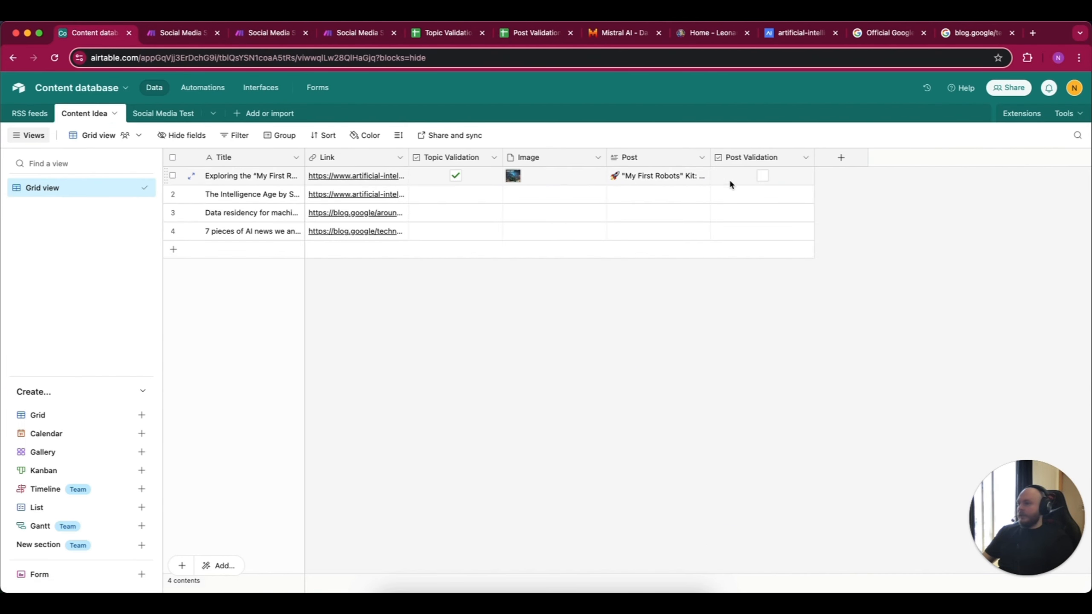
click(762, 175)
Check the row added to the Post Validations spreadsheet and the execution of Social Media System 3 in Make
click(535, 32)
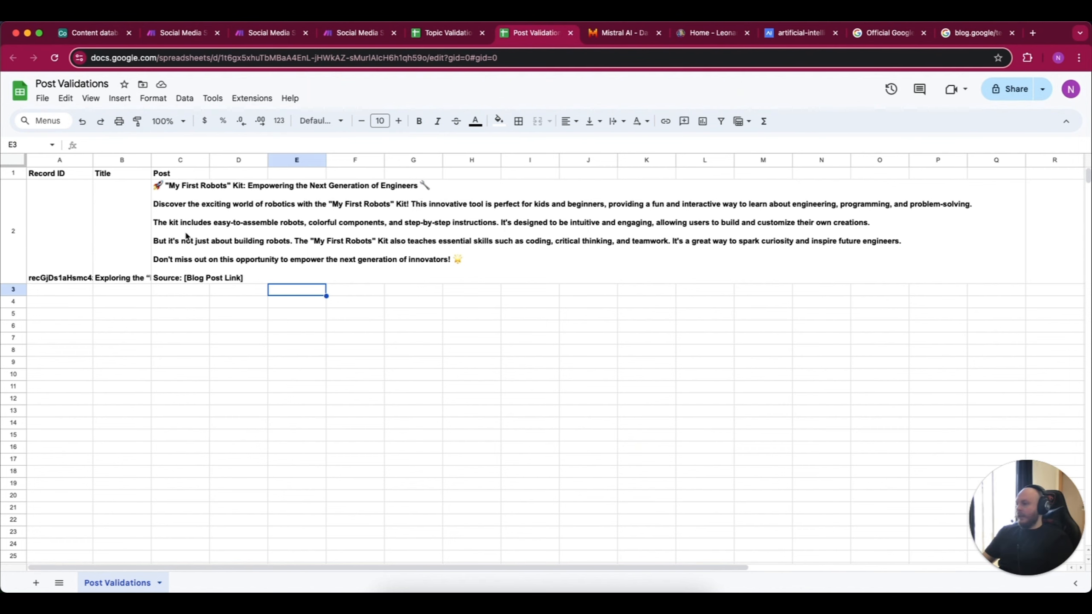
click(180, 293)
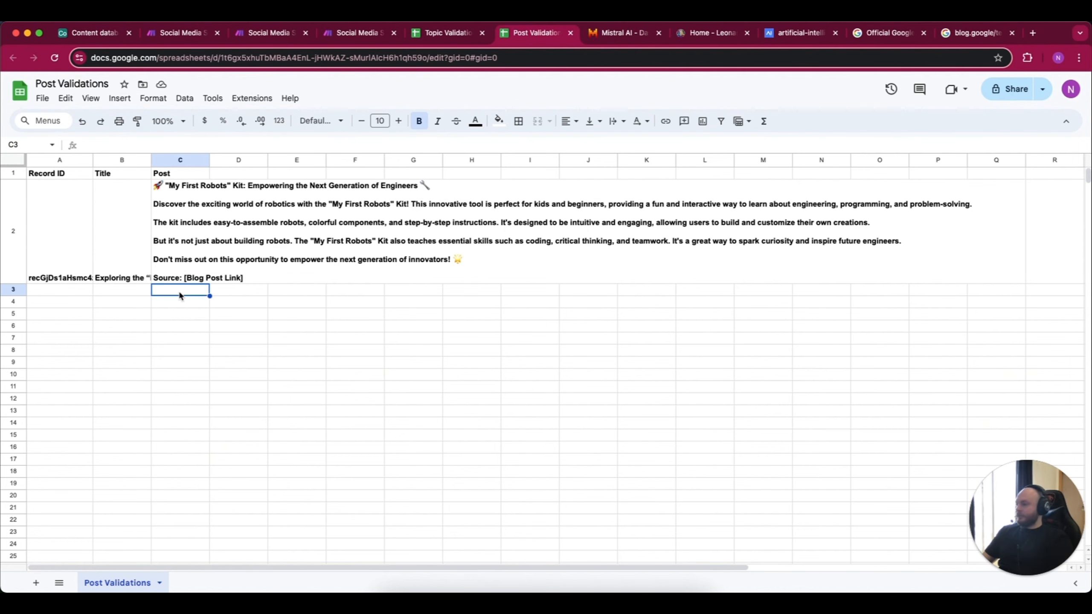
key(Left)
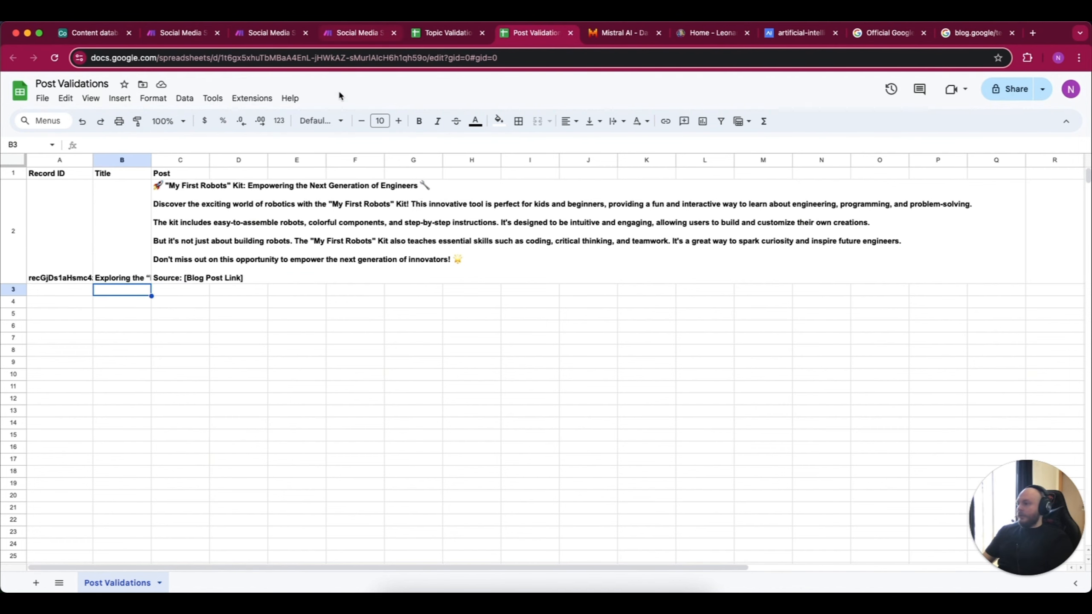
click(348, 35)
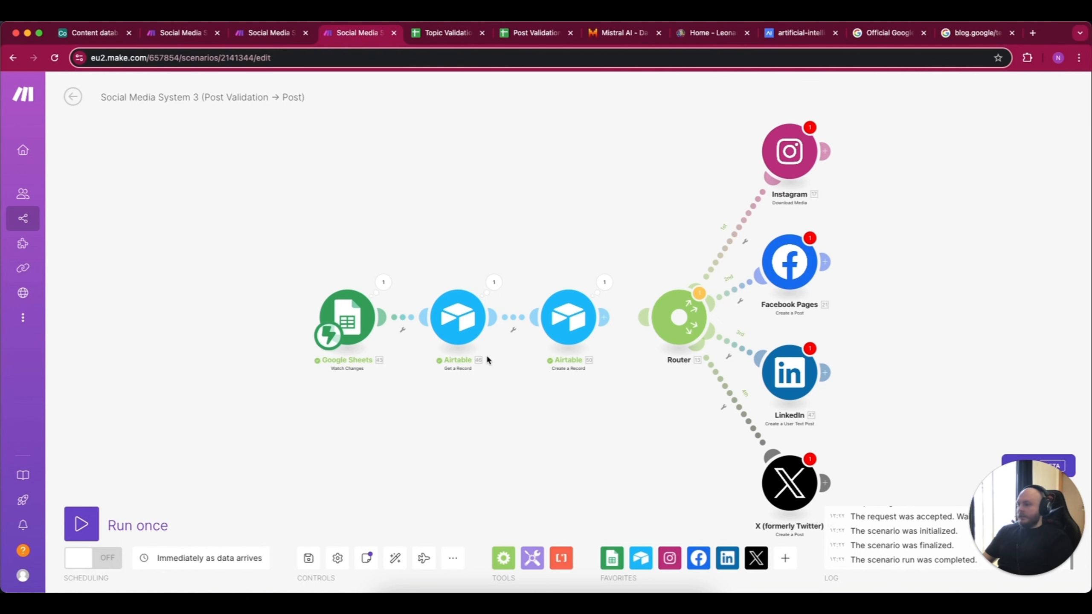
Inspect the post text and image of the new record in Airtable's Social Media Test table
click(105, 34)
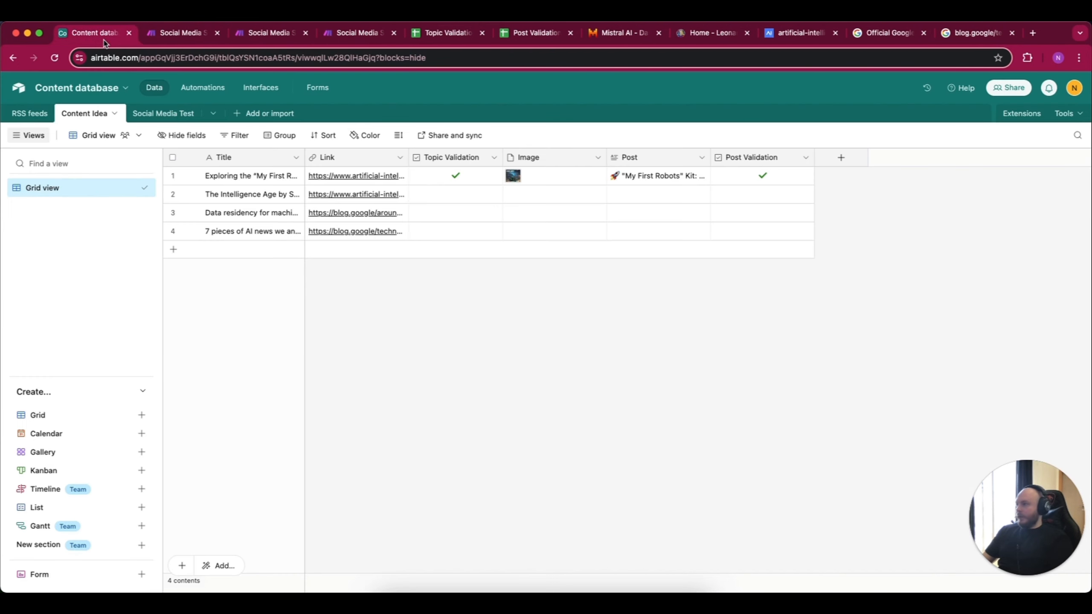
click(179, 114)
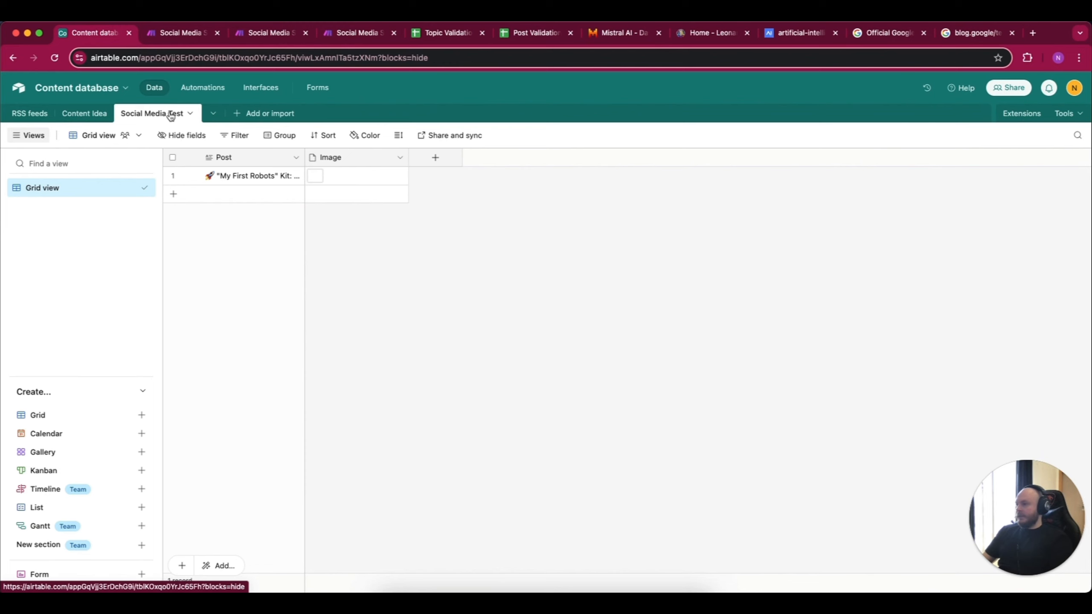
double_click(261, 178)
scroll(261, 189, up, 10)
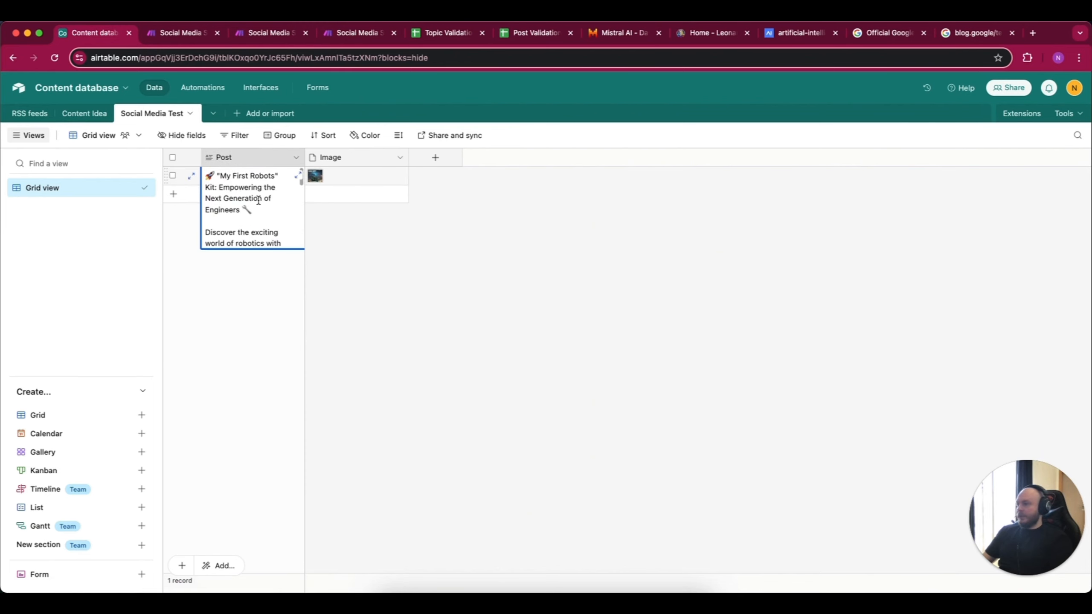
click(342, 260)
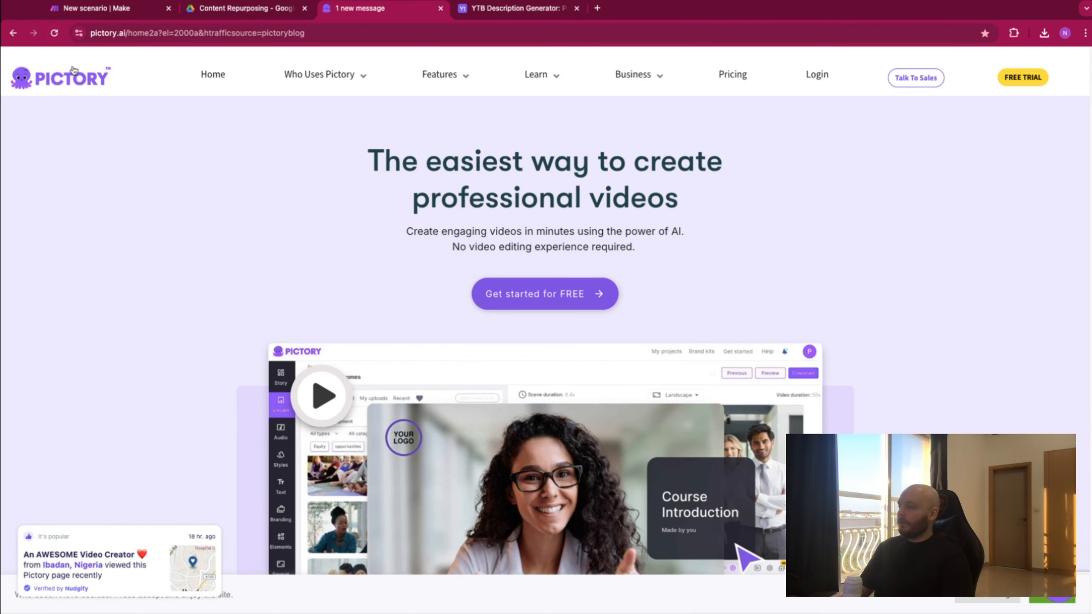
Close the Pictory page, and add an HTTP Get a file module as the start of the new scenario in Make
click(441, 9)
click(267, 14)
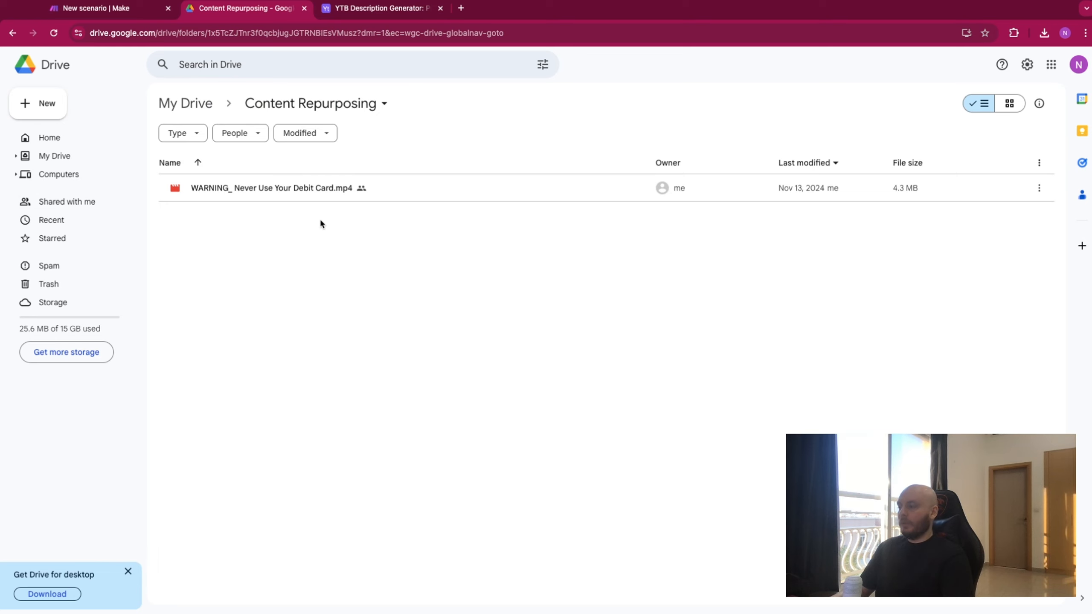
click(113, 13)
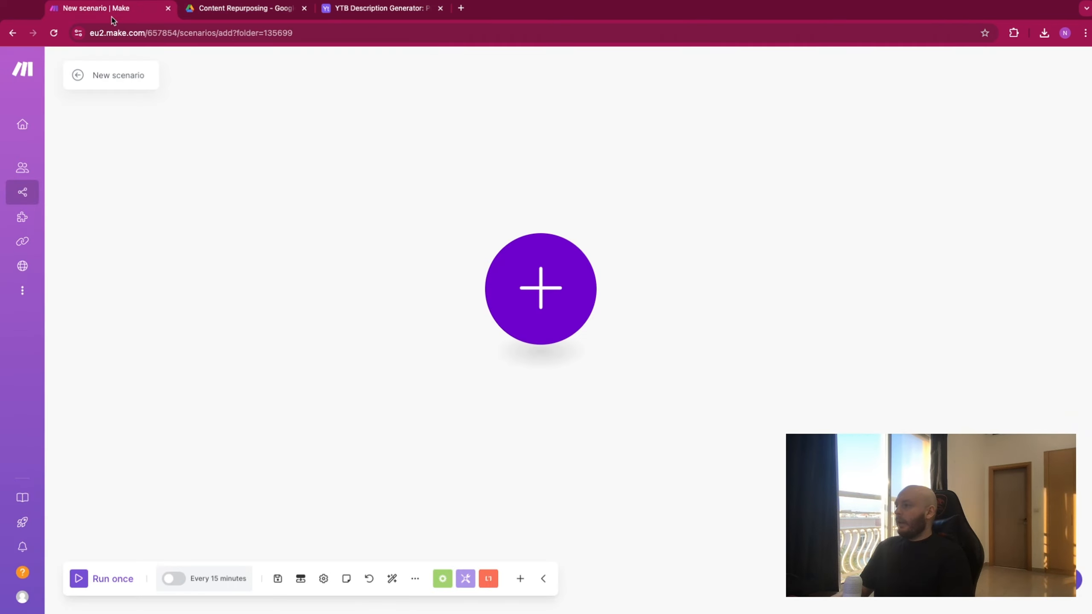
click(549, 307)
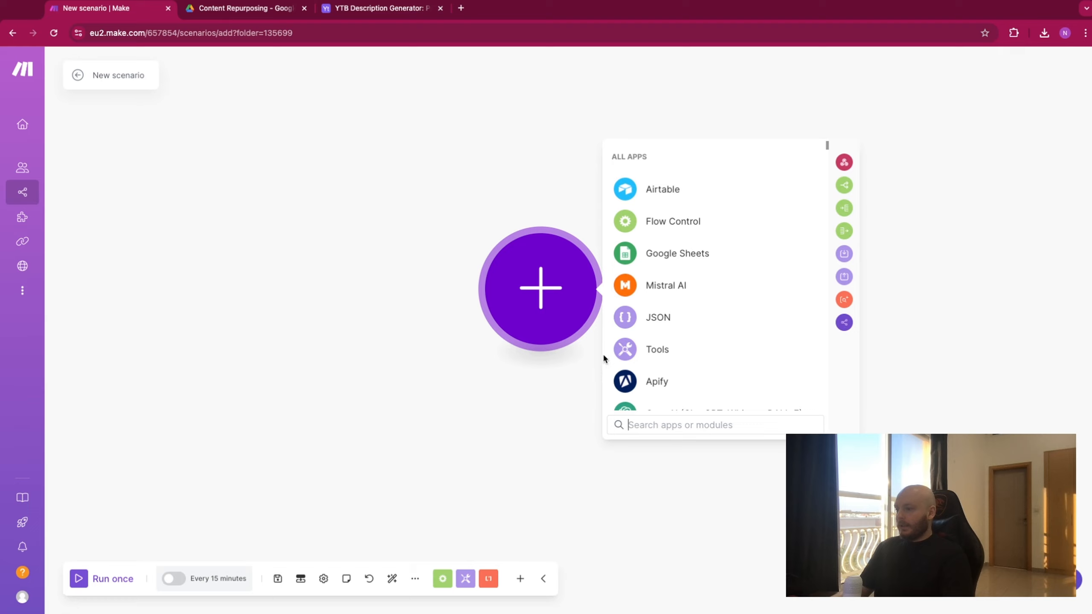
scroll(686, 301, down, 10)
scroll(688, 313, up, 5)
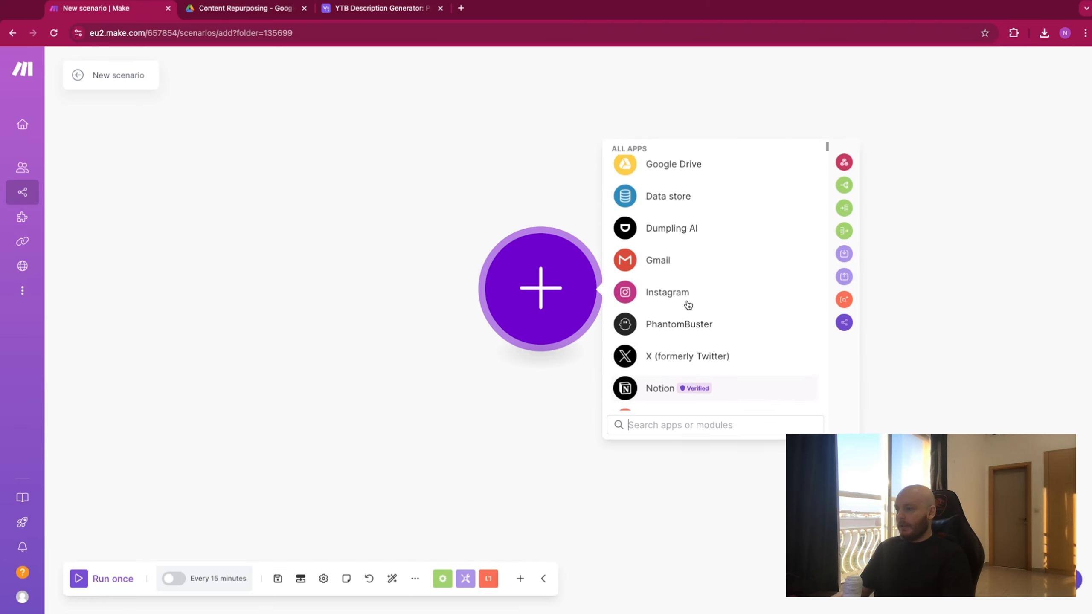
click(659, 183)
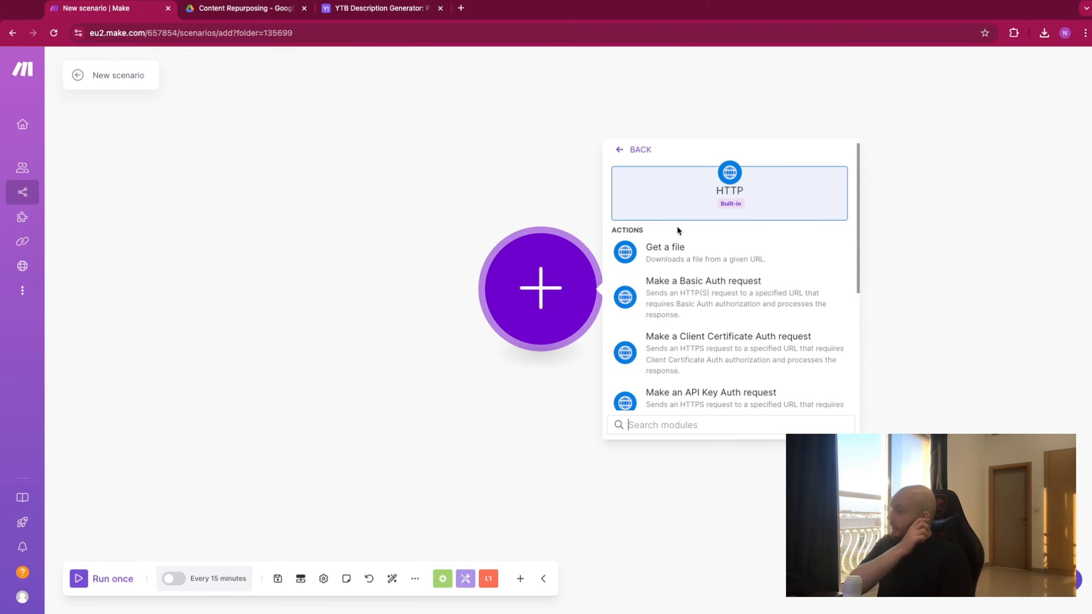
click(681, 257)
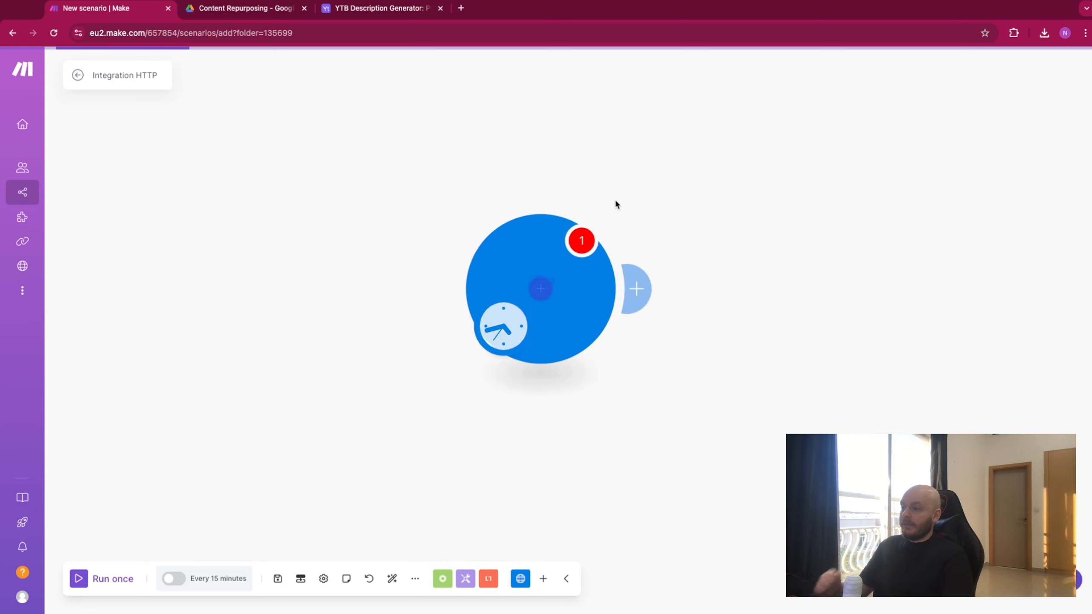
click(631, 297)
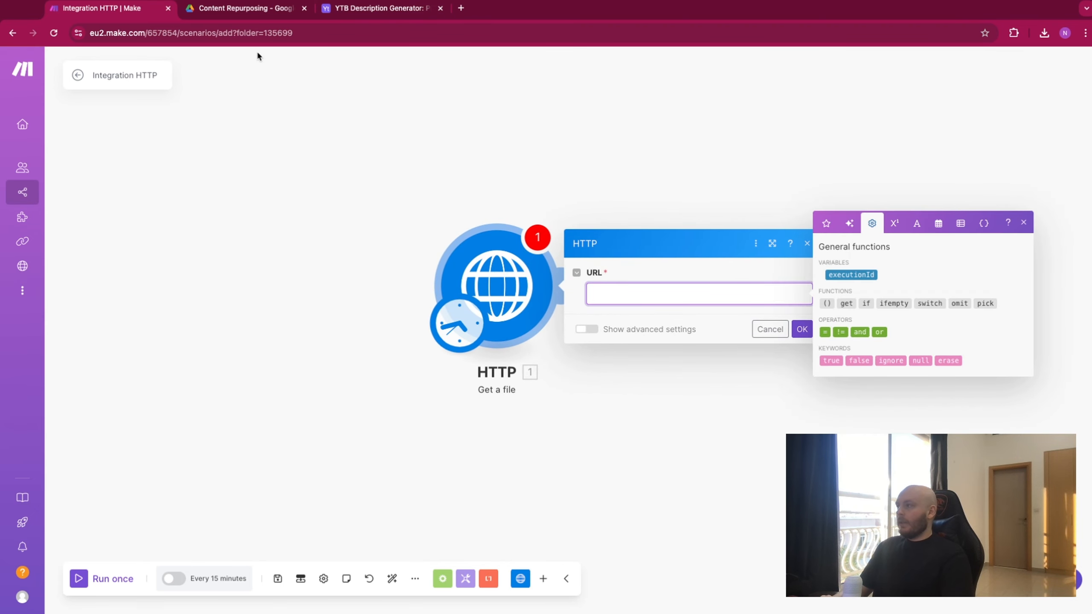
Copy the sharing link of WARNING_ Never Use Your Debit Card.mp4 from the Content Repurposing folder in Google Drive
click(250, 9)
click(472, 190)
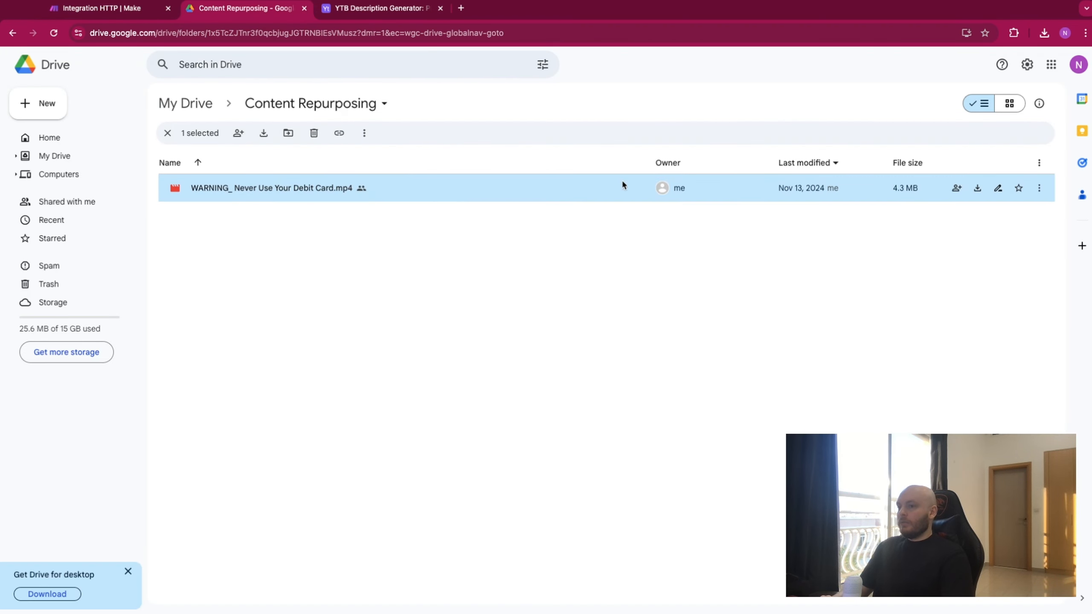
double_click(333, 191)
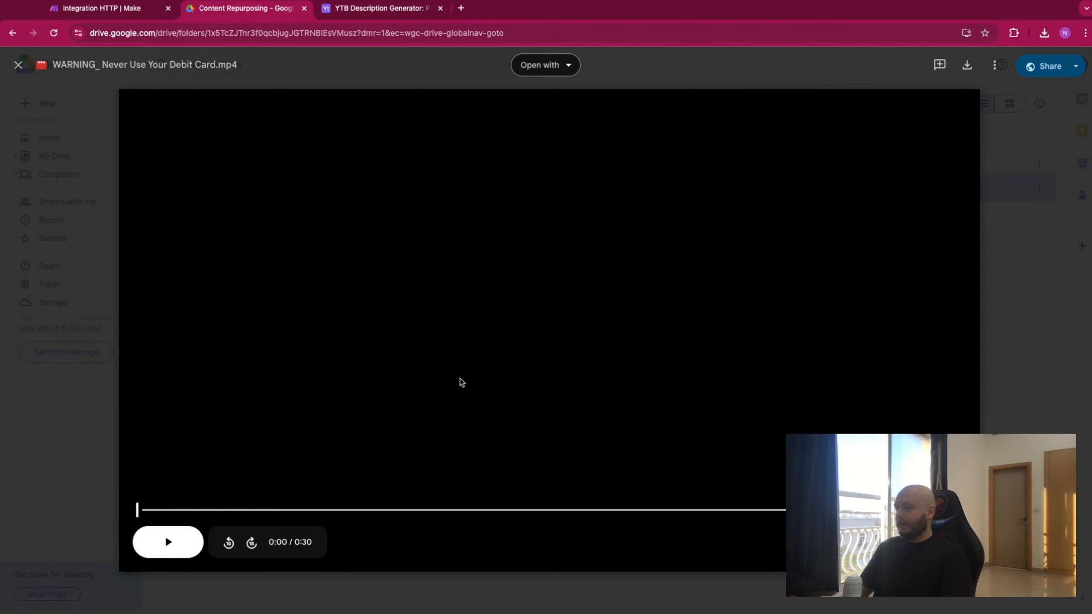
click(1039, 69)
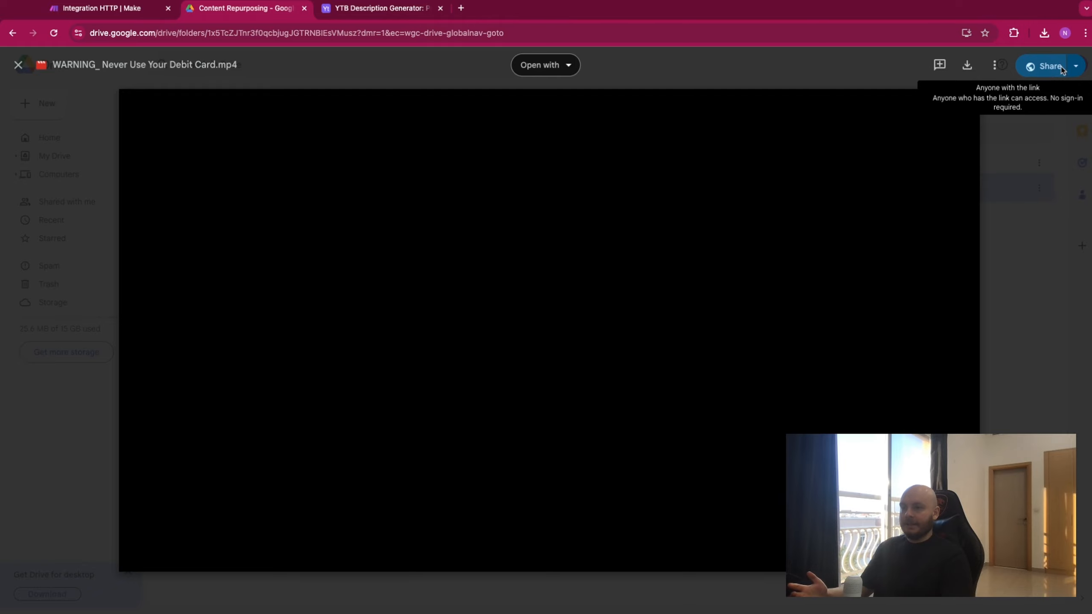
click(1078, 67)
click(1033, 93)
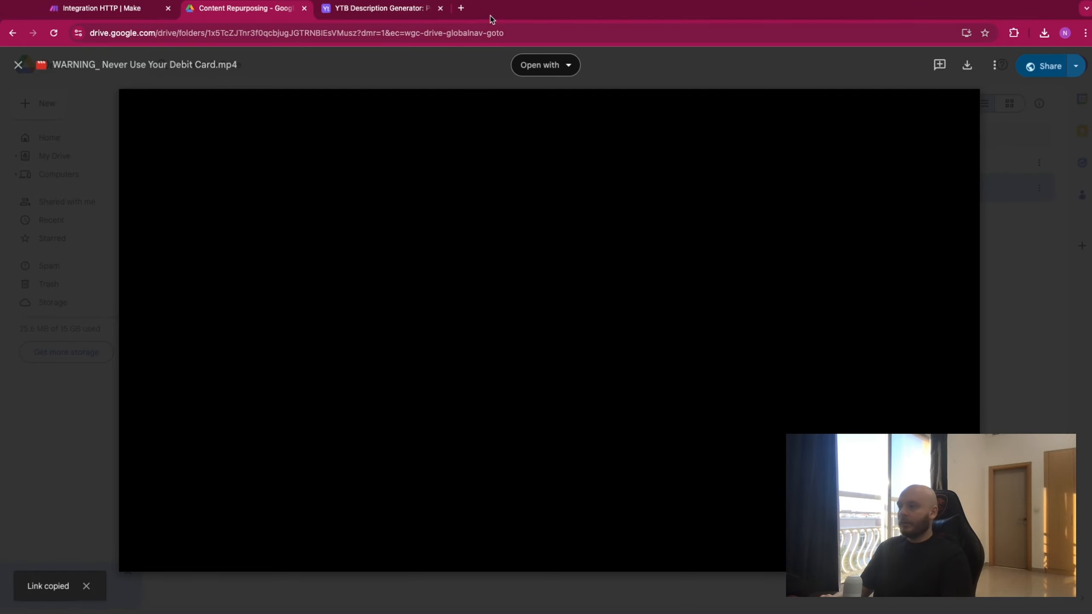
In Make, set the HTTP Get a file module's URL to the copied Drive link and save the module
click(96, 5)
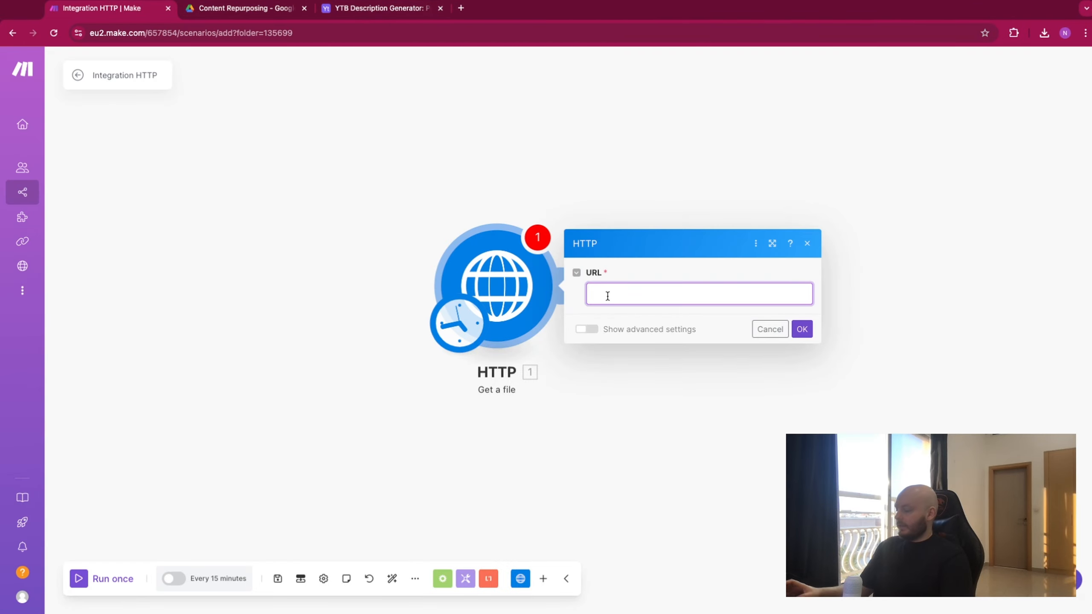
key(ctrl+v)
click(801, 336)
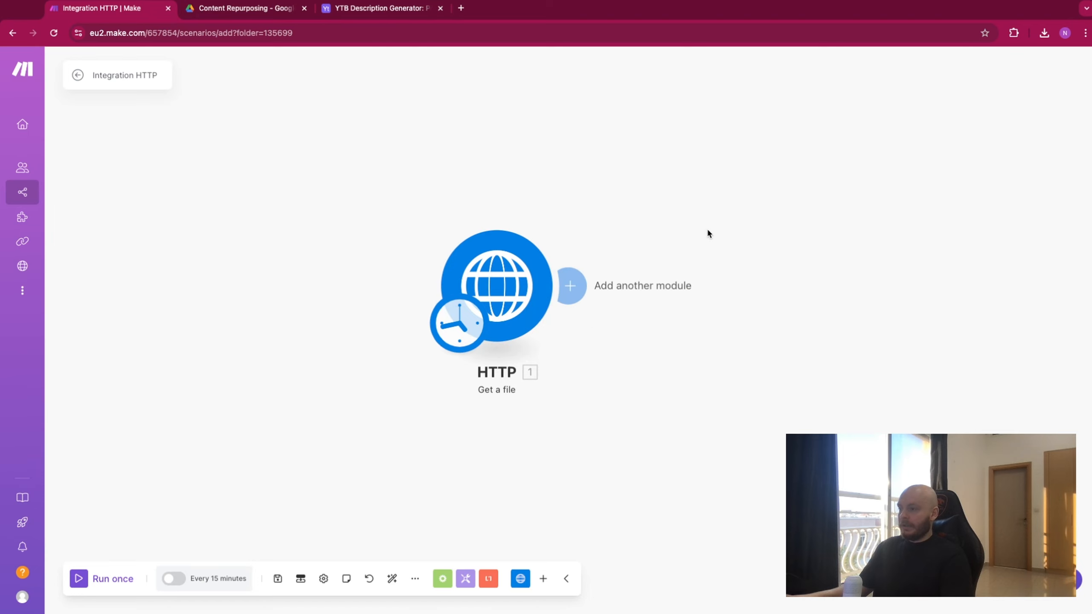
Add a Router after the HTTP Get a file module
click(475, 276)
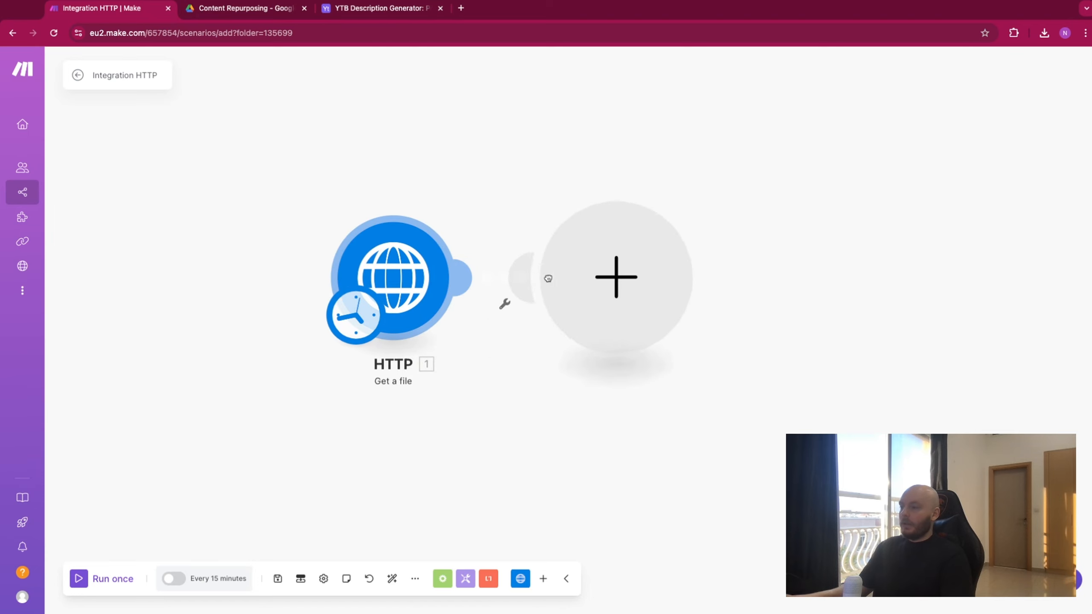
text(router)
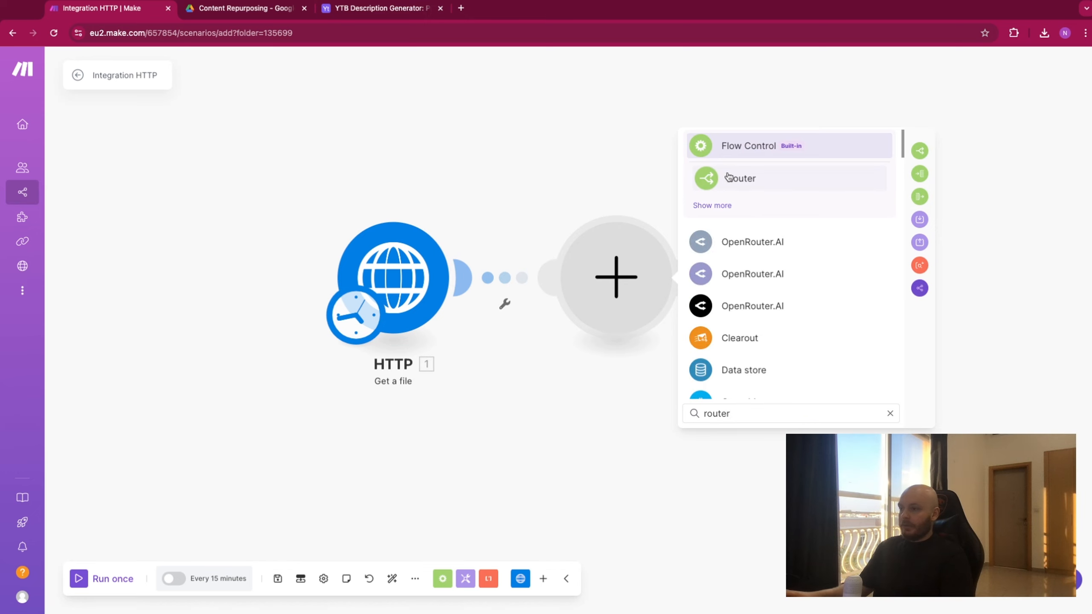
click(727, 177)
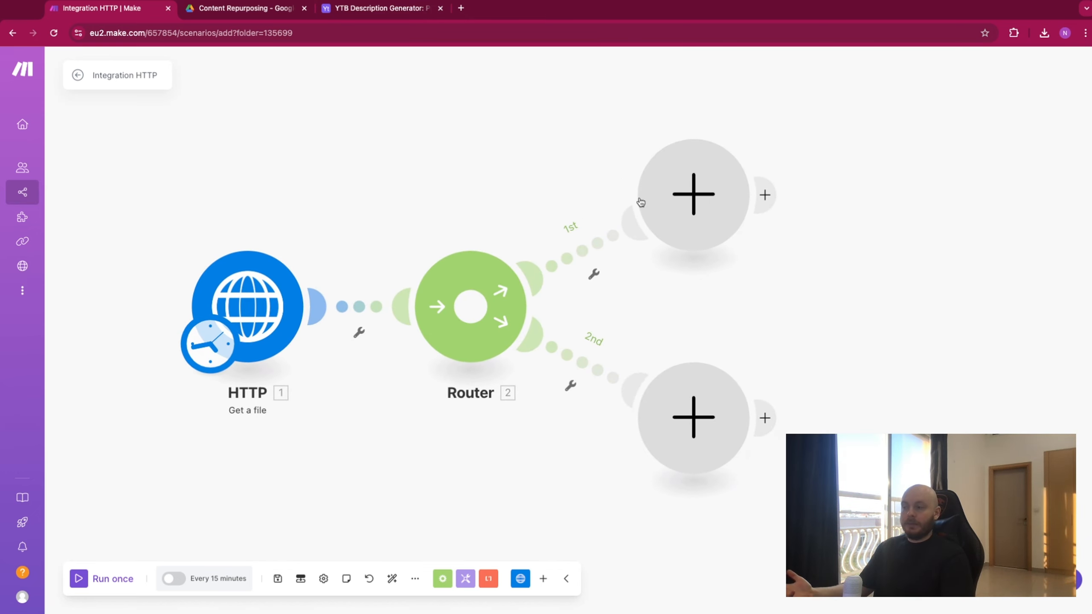
Add an Instagram Download Media module to the router's first branch
click(648, 186)
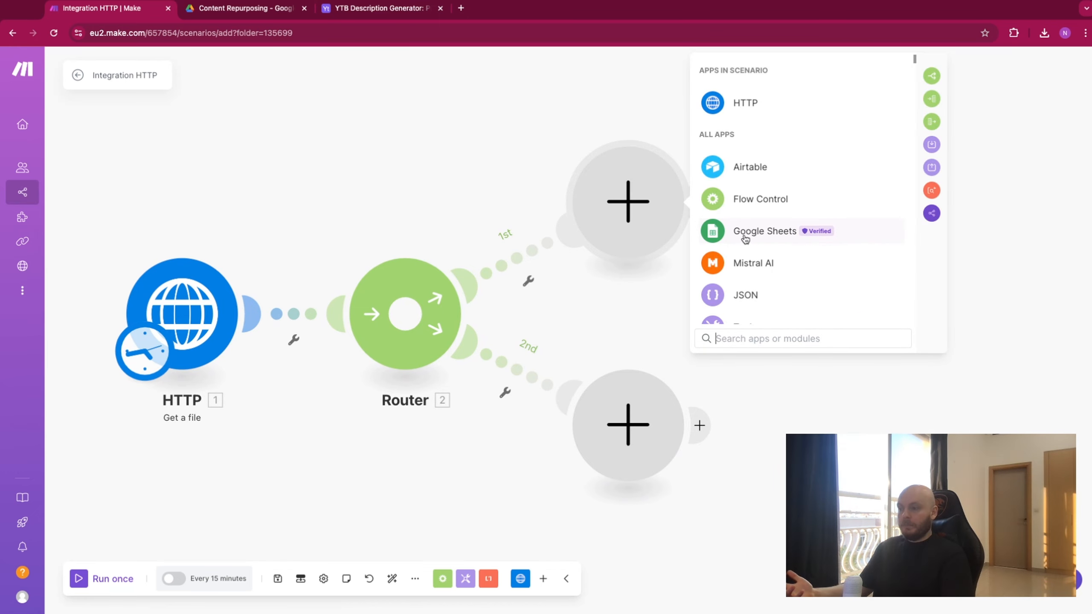
text(inst)
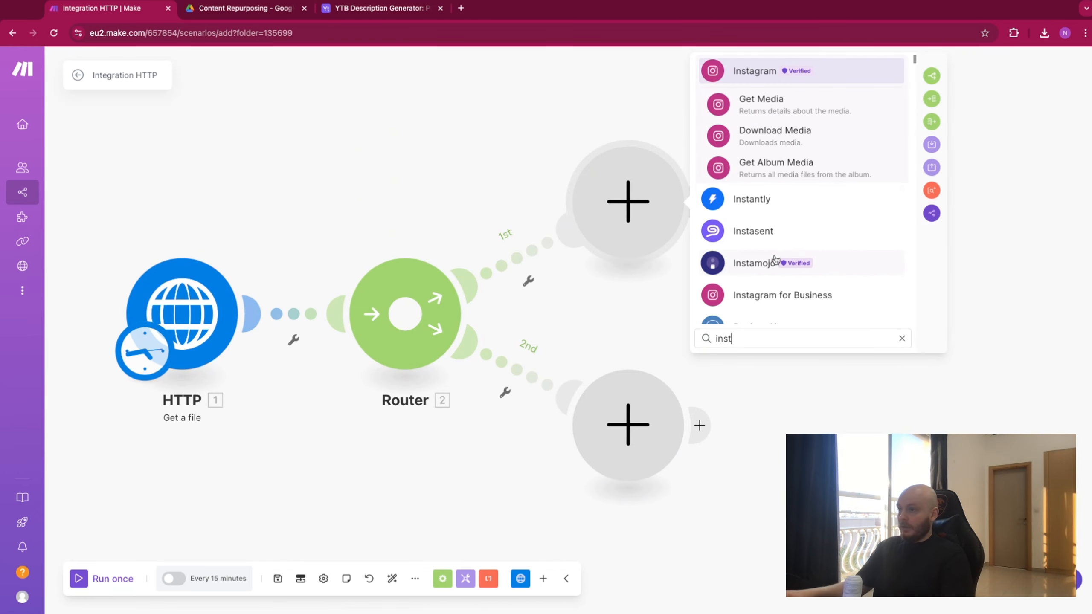
click(799, 137)
Add a Tools Sleep module after the Instagram module with a delay of 15 seconds
click(851, 205)
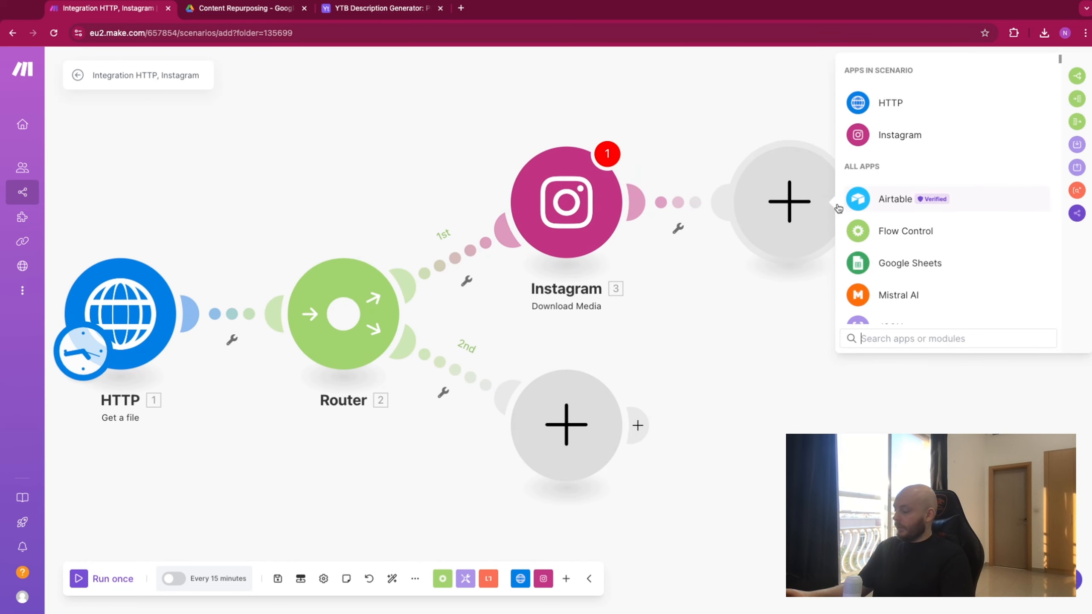
text(sleep)
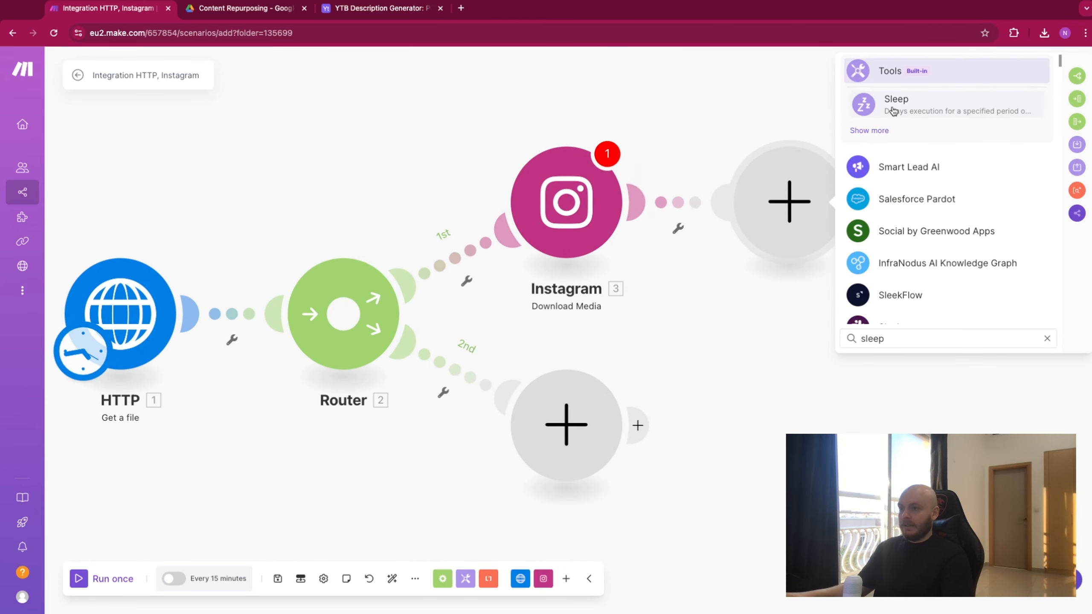
click(889, 109)
text(1)
click(870, 189)
key(BackSpace)
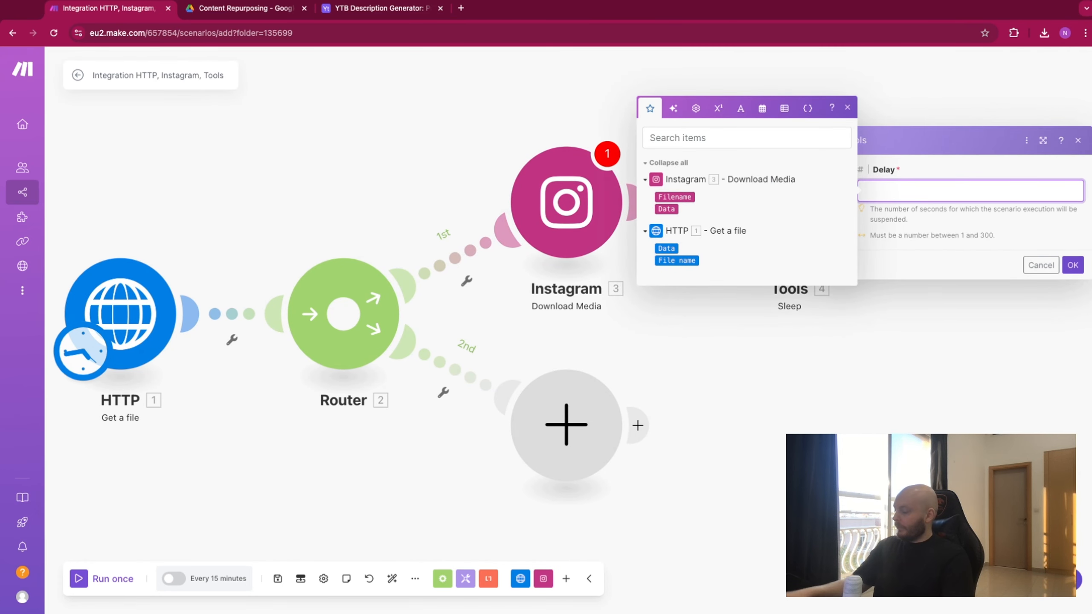
text(15)
click(1073, 265)
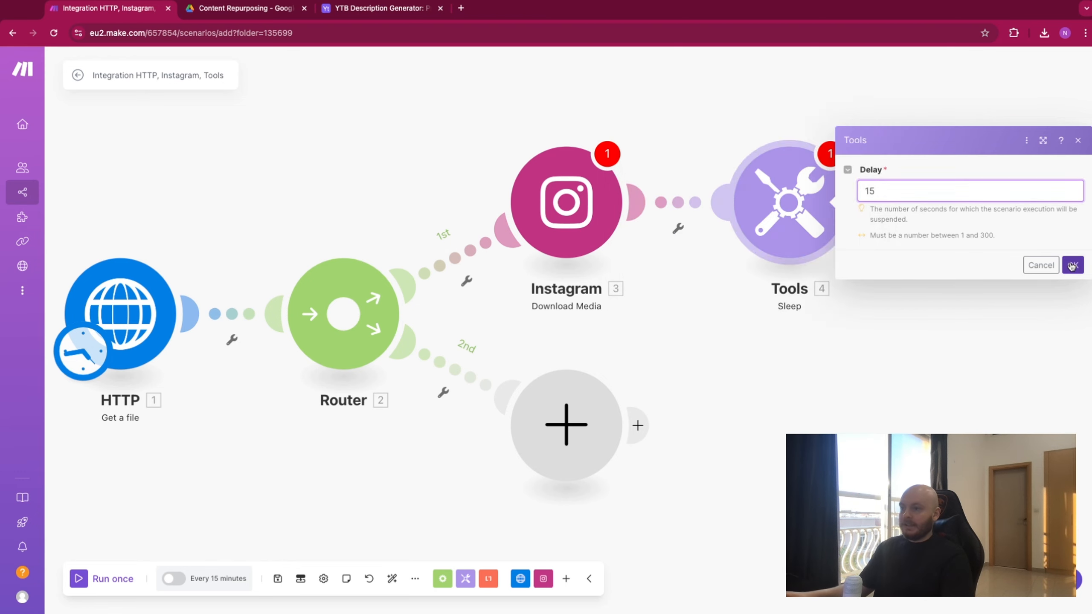
Add a YouTube Upload a Video module to the router's second branch and close its settings
click(584, 412)
text(uot)
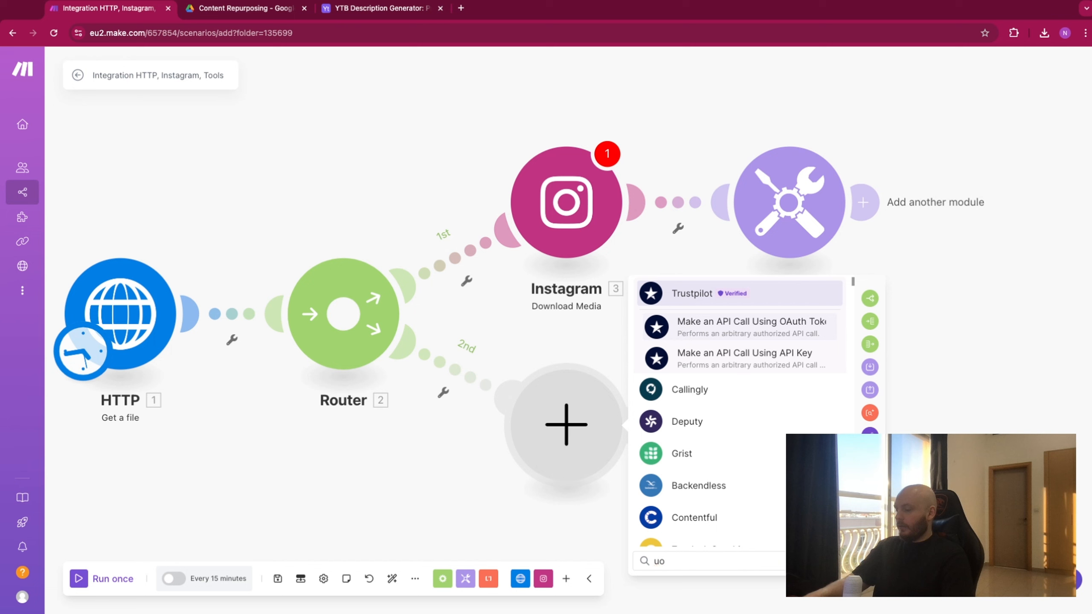
key(BackSpace)
key(BackSpace)
text(youty)
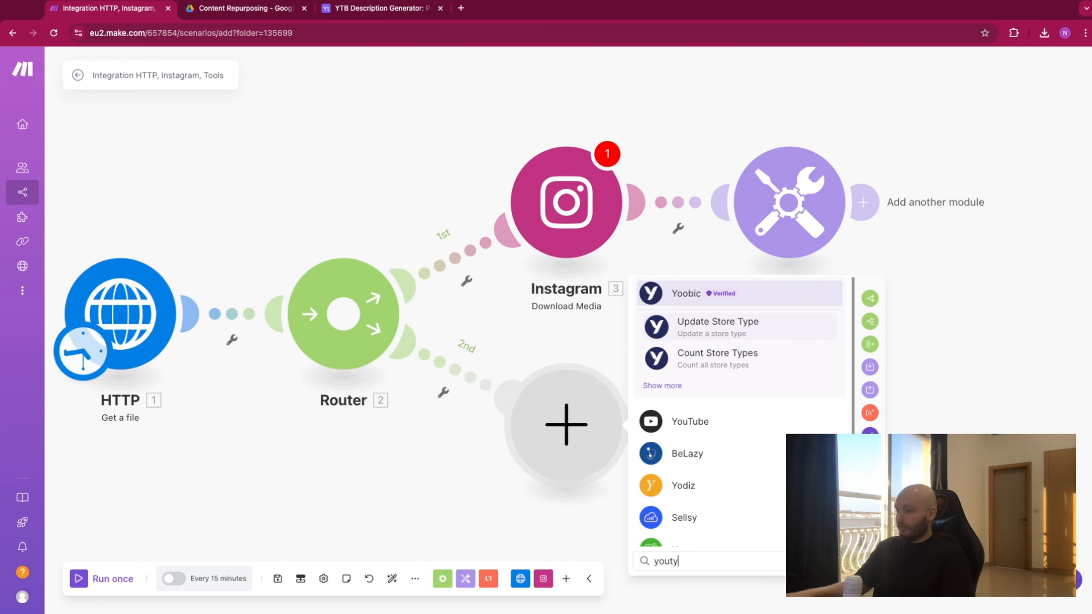
key(BackSpace)
text(u)
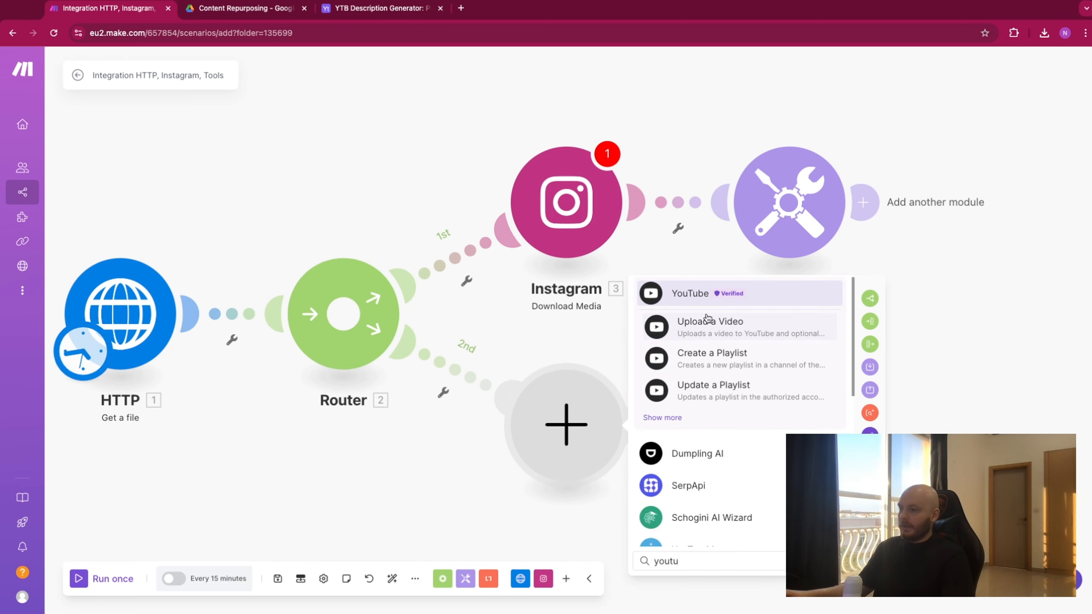
click(657, 328)
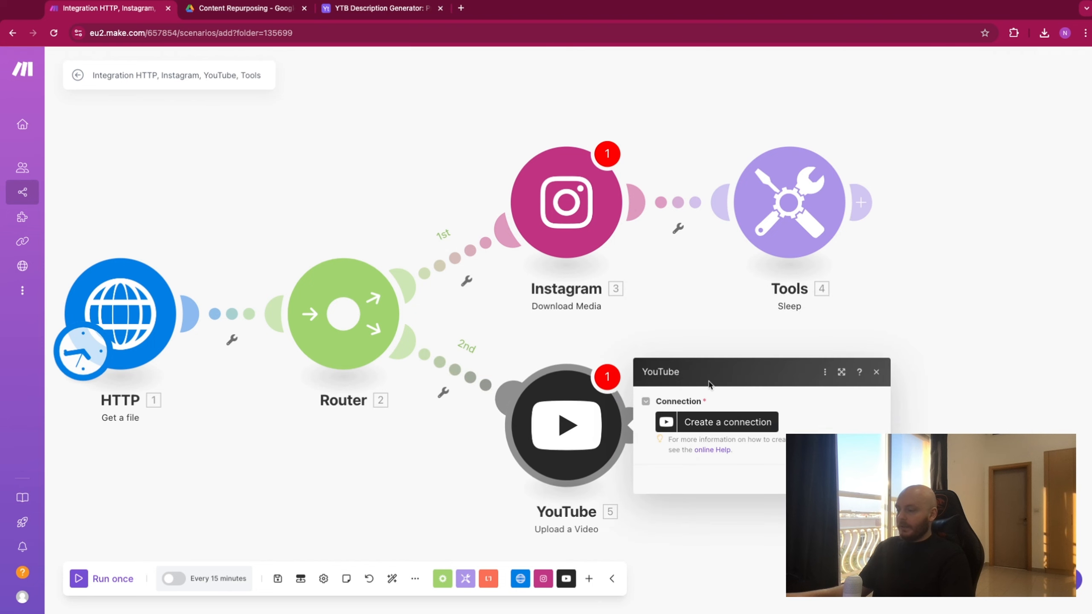
click(842, 334)
Add a Tools Sleep module after the YouTube module with a delay of 15 seconds
click(607, 421)
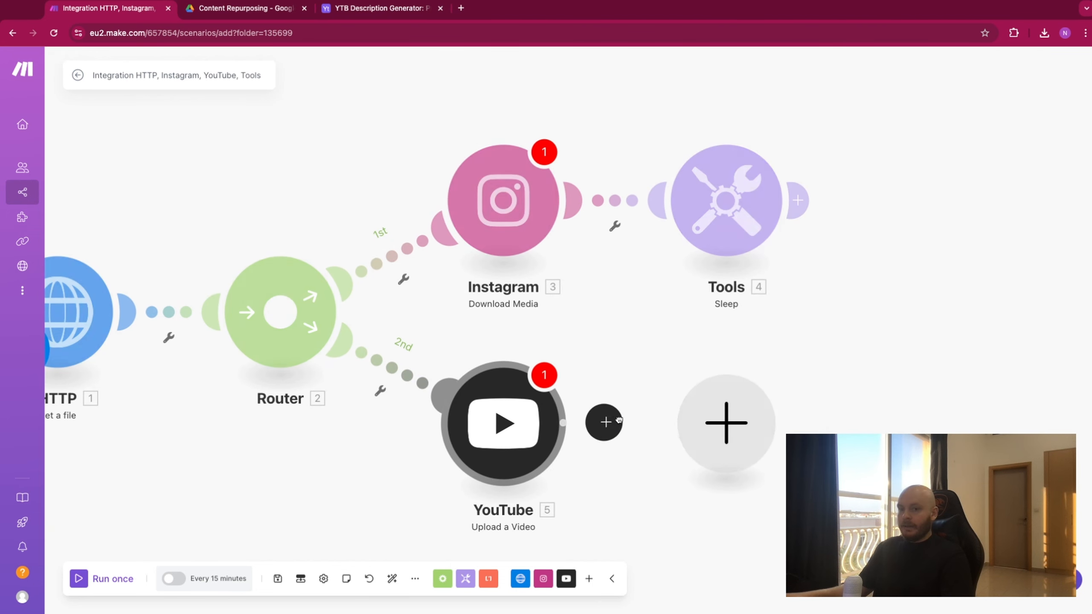
text(slee)
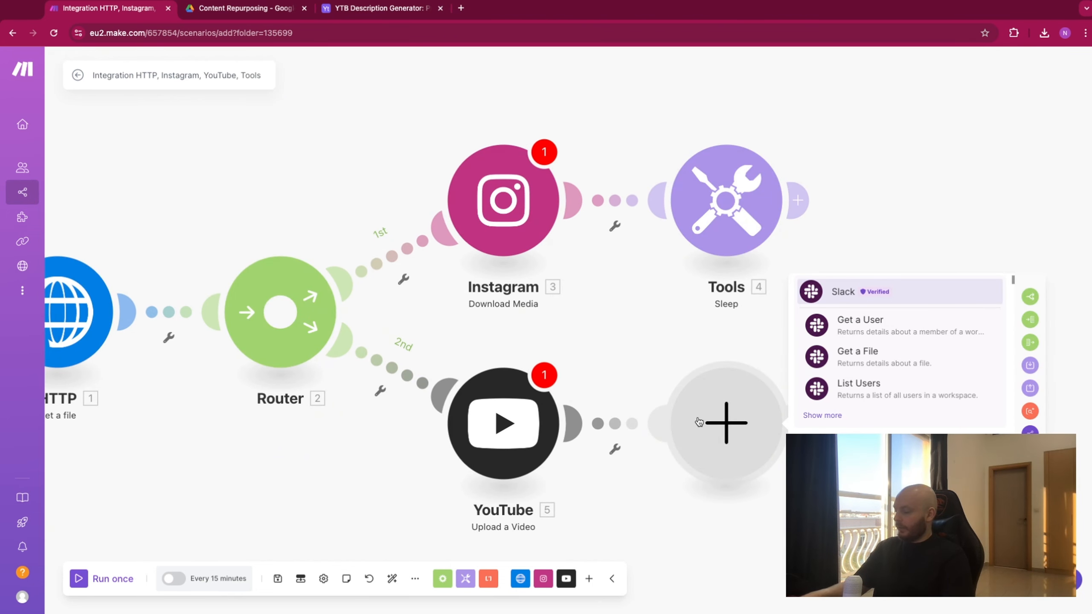
click(860, 443)
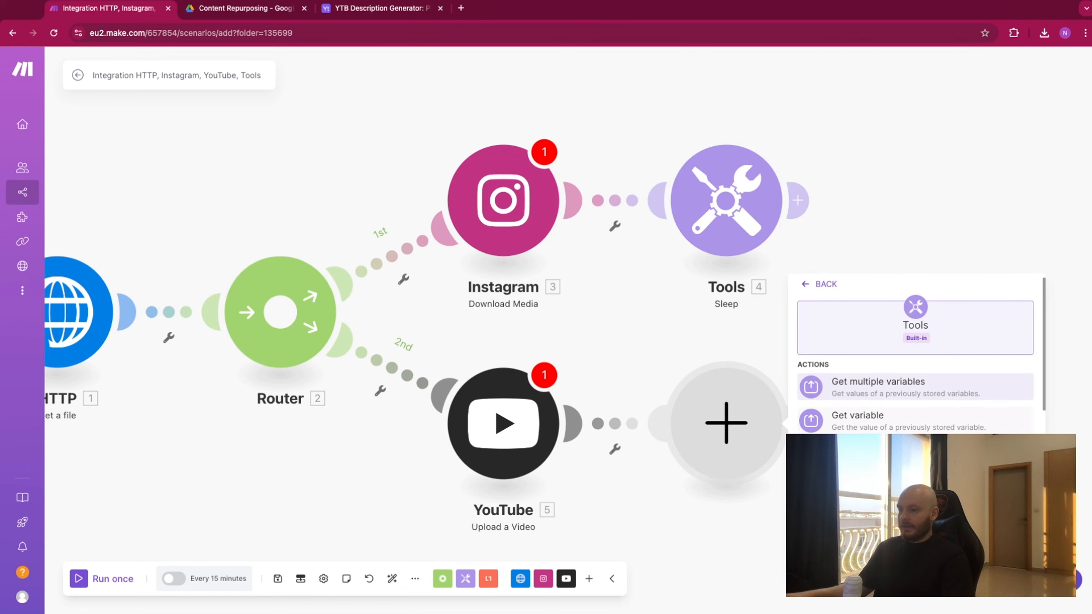
scroll(915, 365, down, 5)
scroll(856, 387, up, 3)
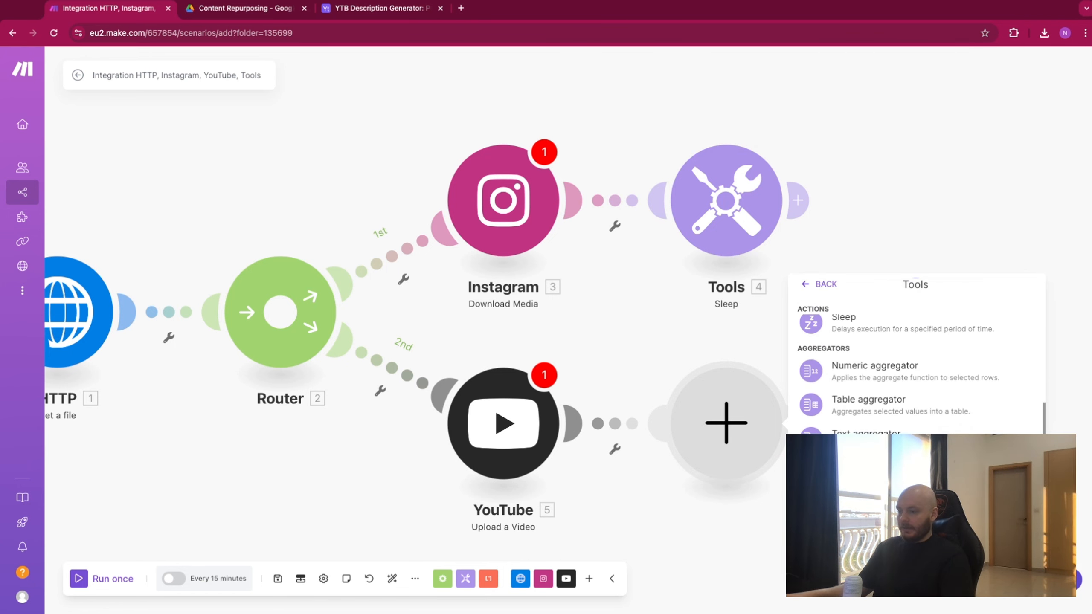
click(855, 409)
click(842, 414)
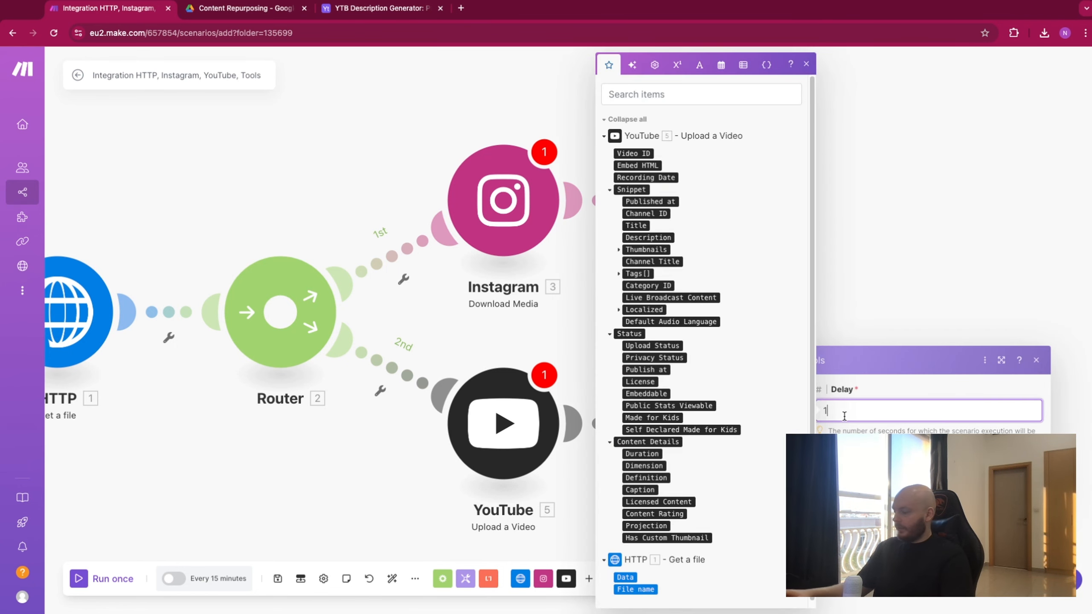
text(5)
key(Return)
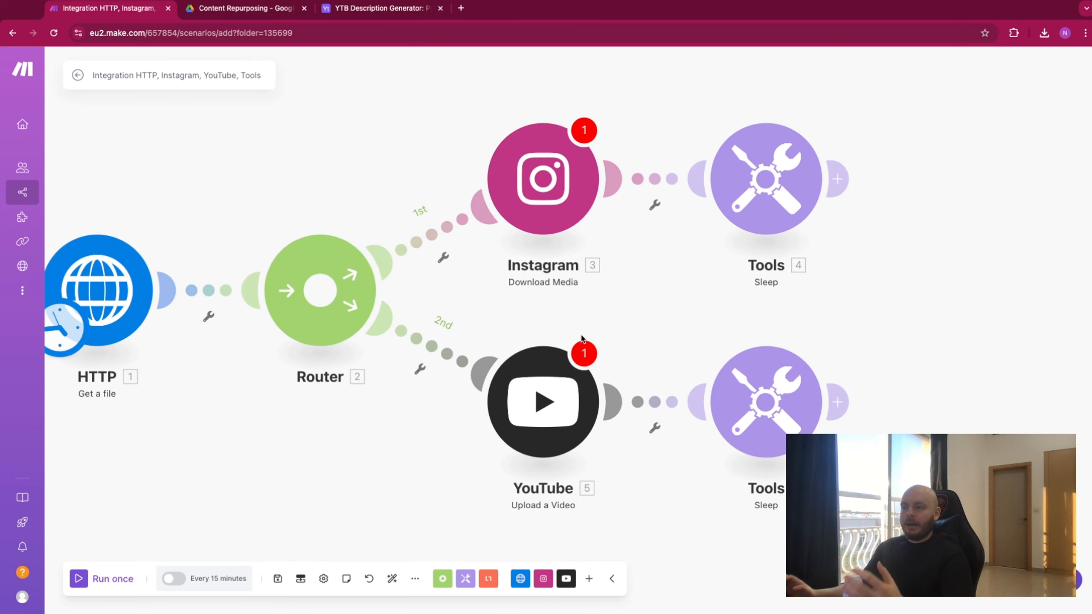
Add a Dumpling AI Get YouTube Transcript module after the Sleep module on the YouTube branch
drag(828, 329, 702, 319)
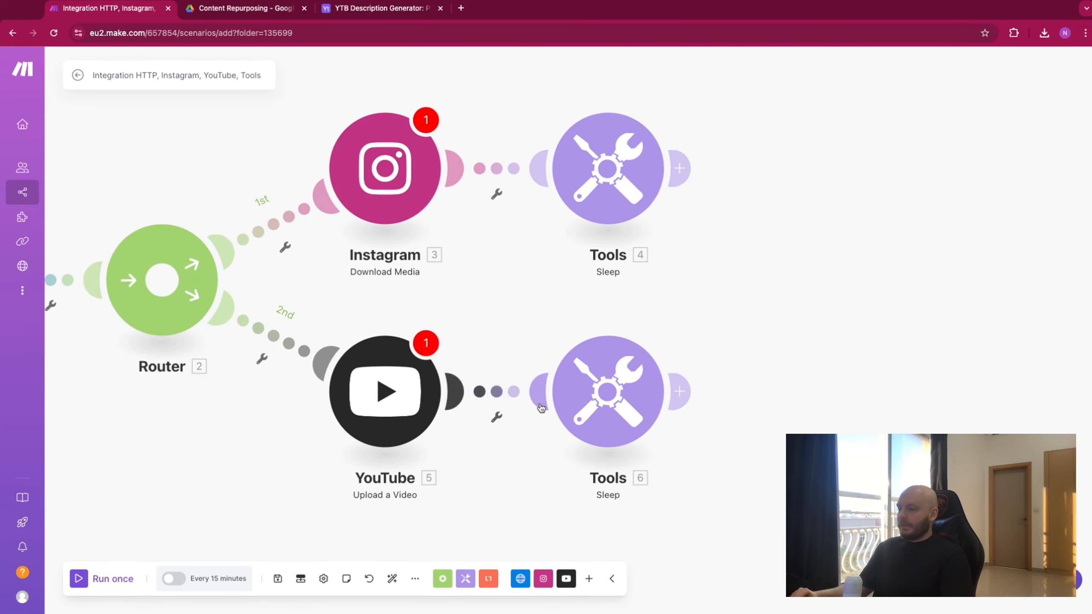
click(680, 391)
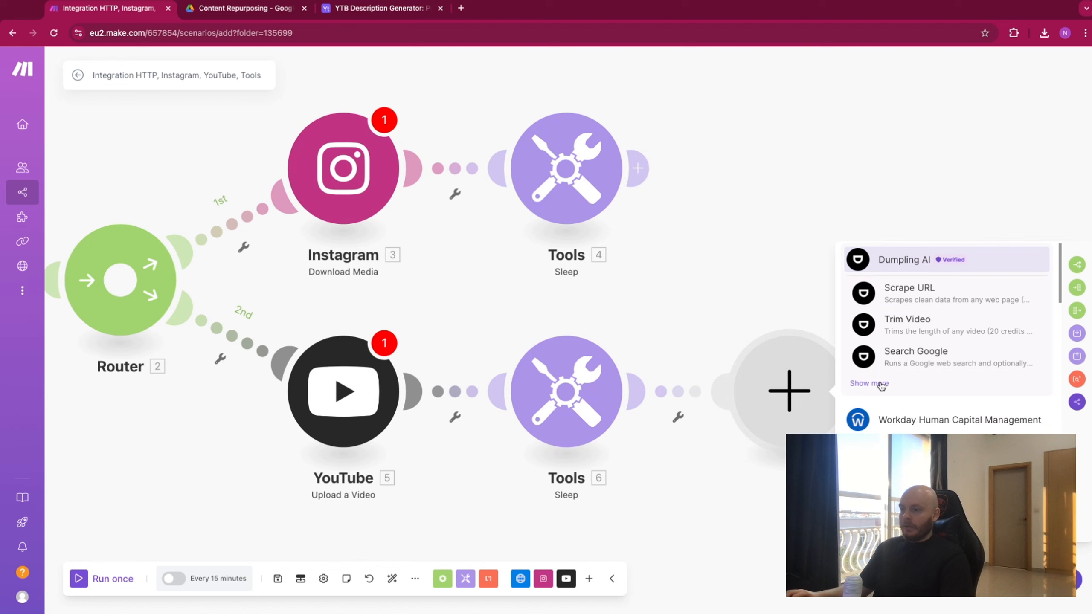
click(881, 384)
scroll(934, 406, down, 3)
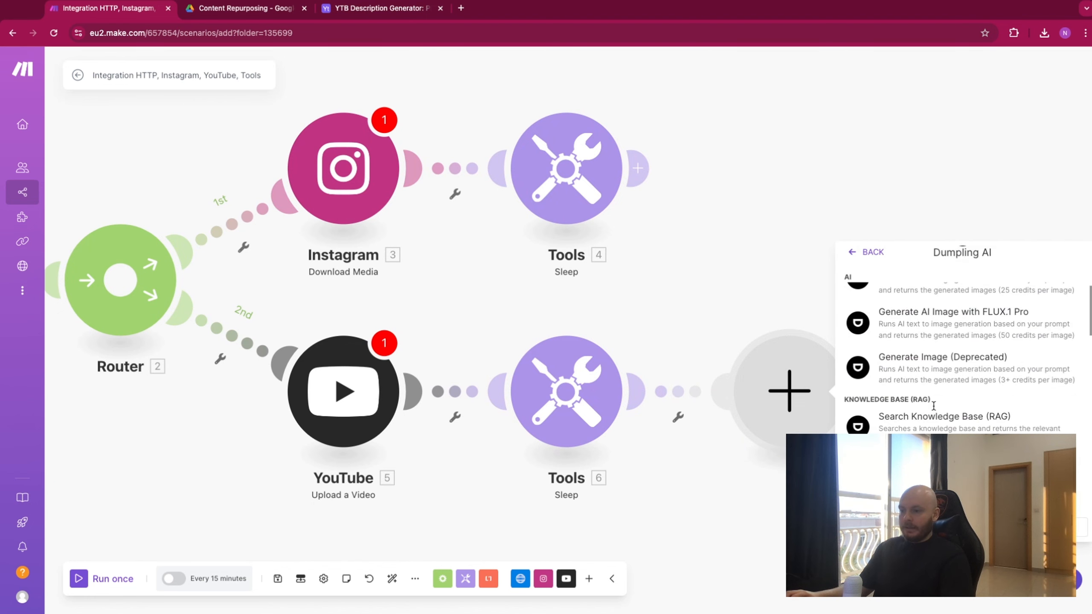
scroll(933, 409, down, 3)
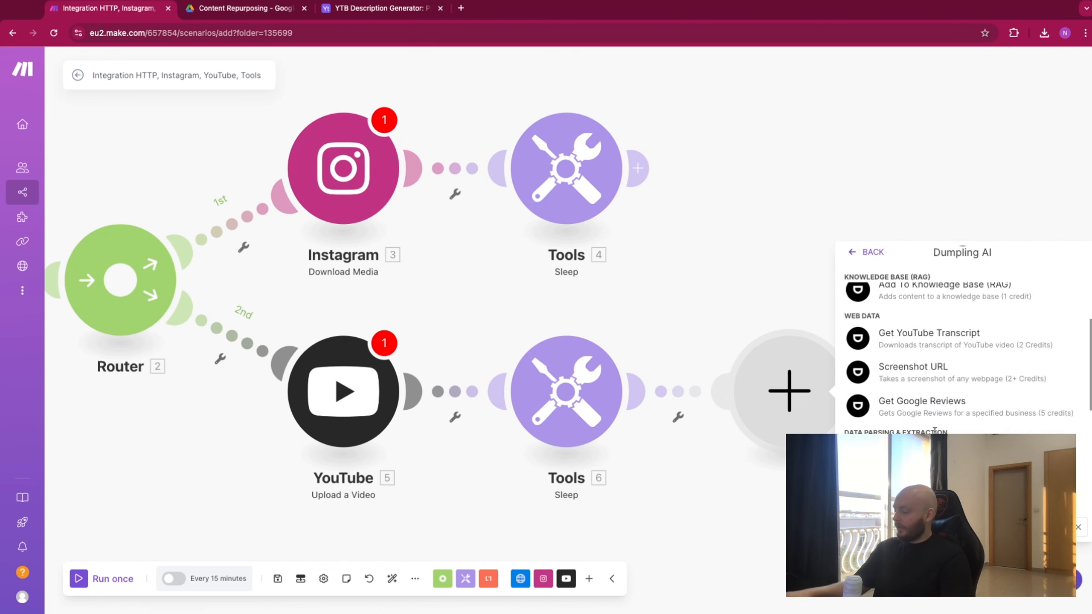
scroll(934, 409, up, 10)
text(tran)
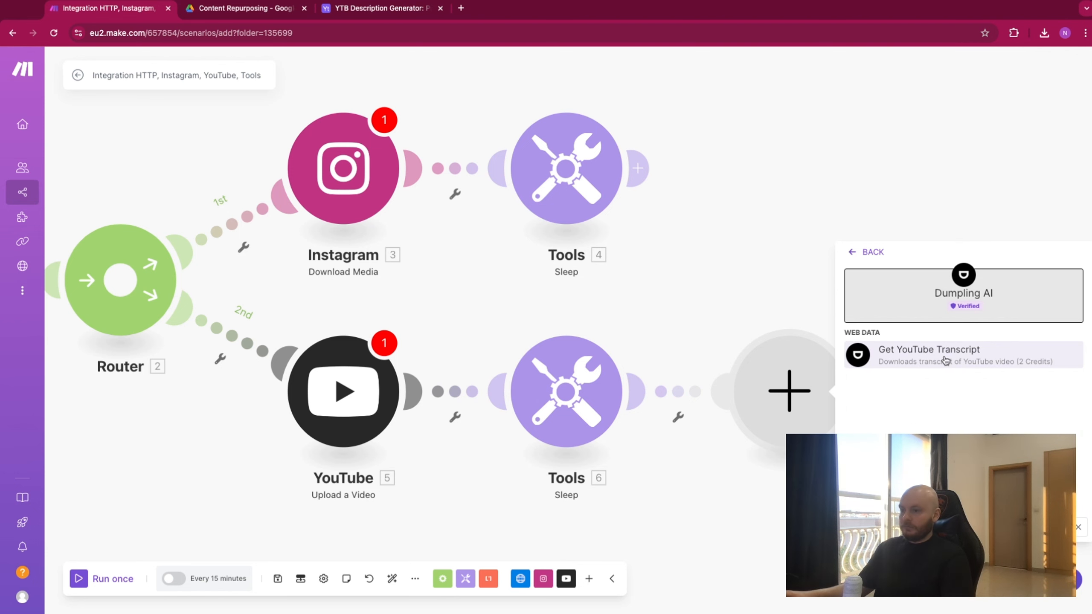
click(945, 361)
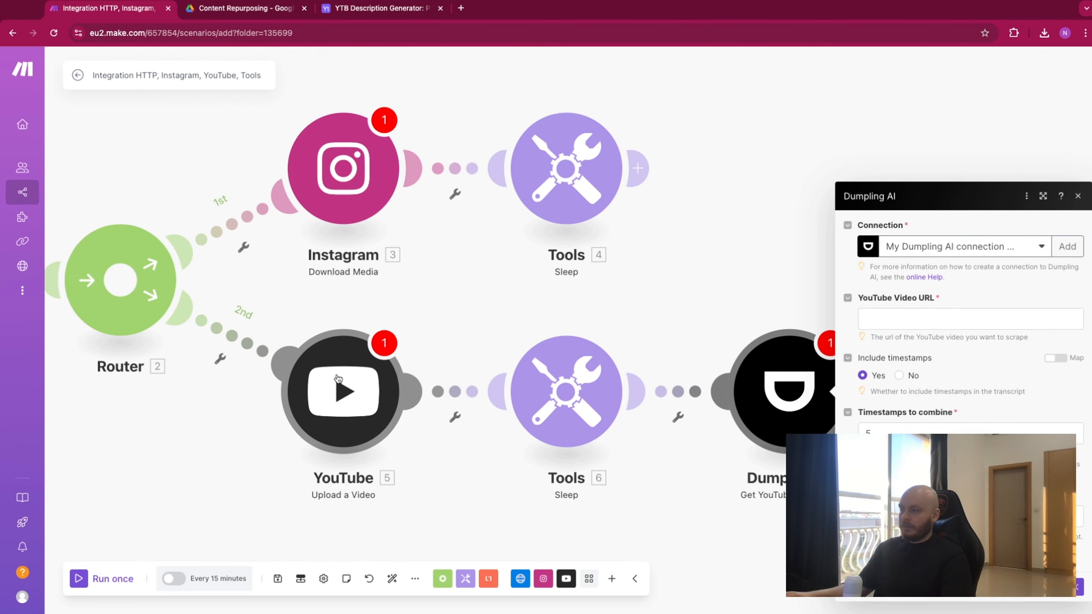
Try to save the Dumpling AI module with Include timestamps set to No, and close its settings
click(899, 375)
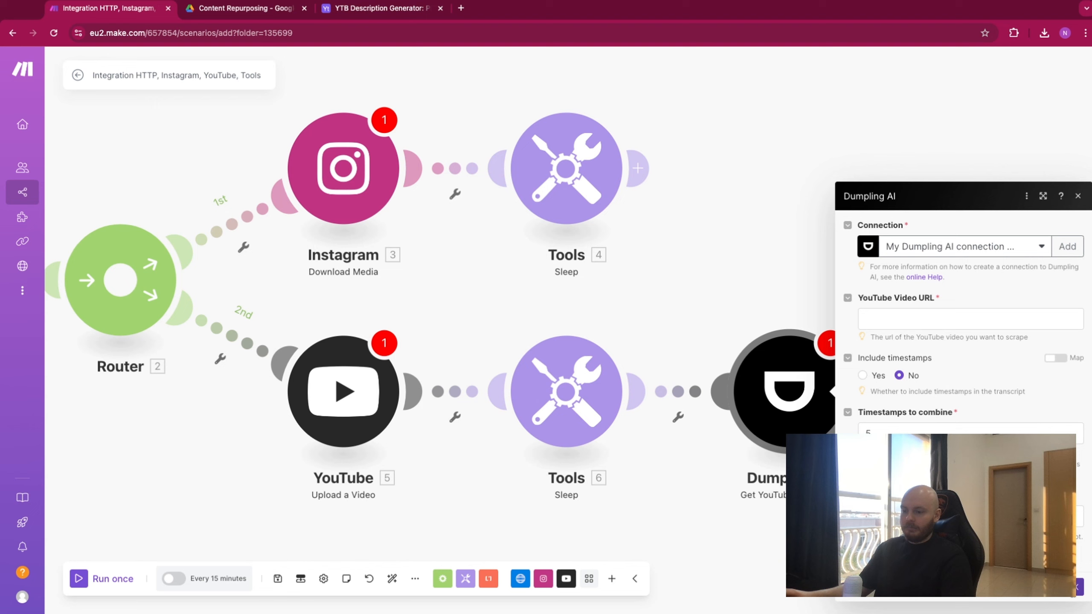
click(1073, 586)
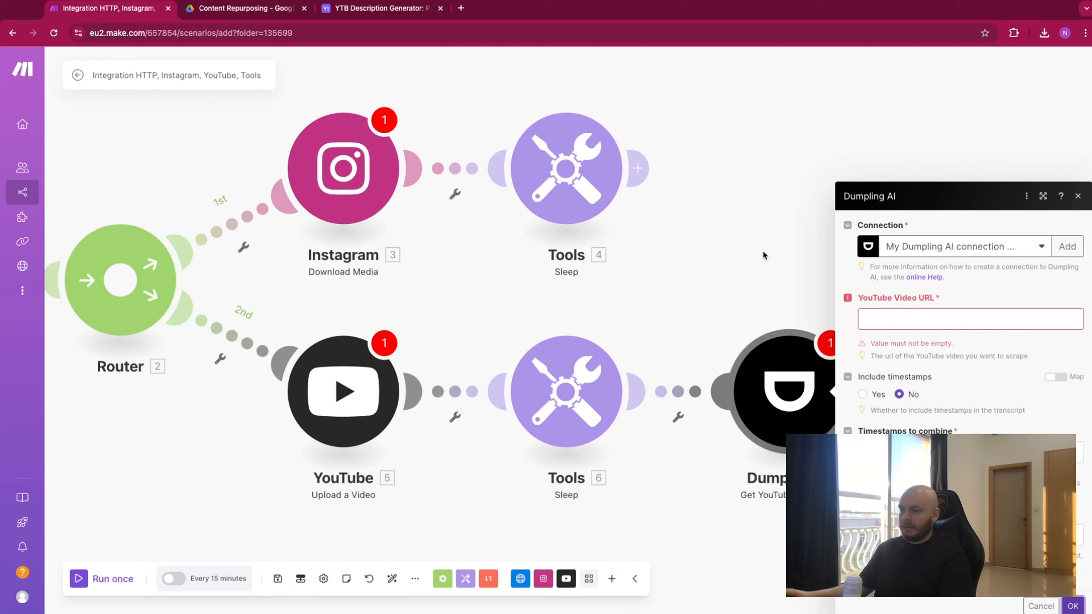
click(1079, 196)
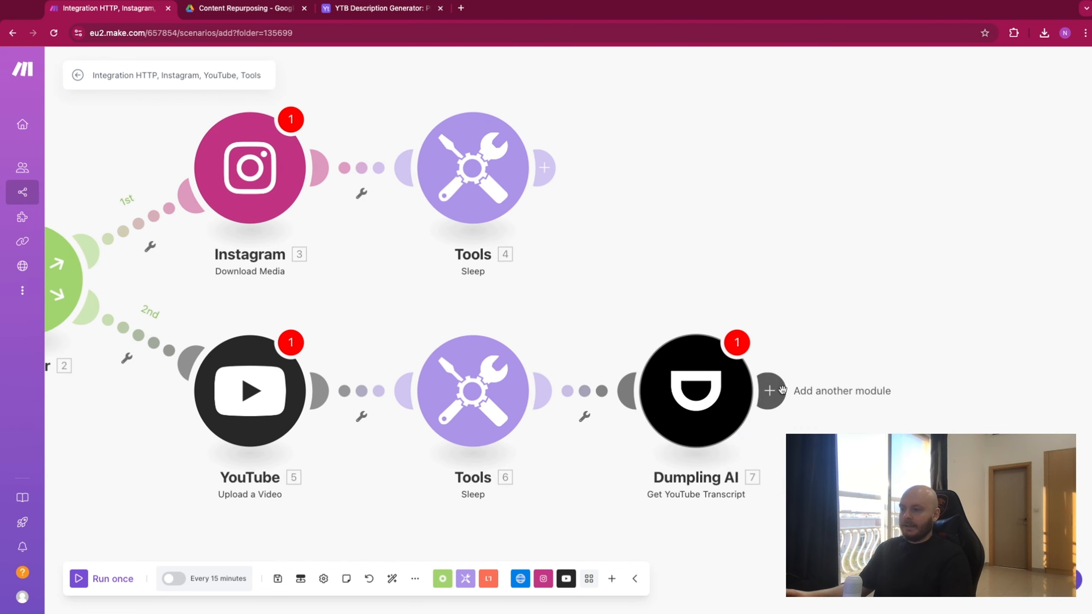
Add a Mistral AI Create a Chat Completion module after the Dumpling AI module
click(883, 386)
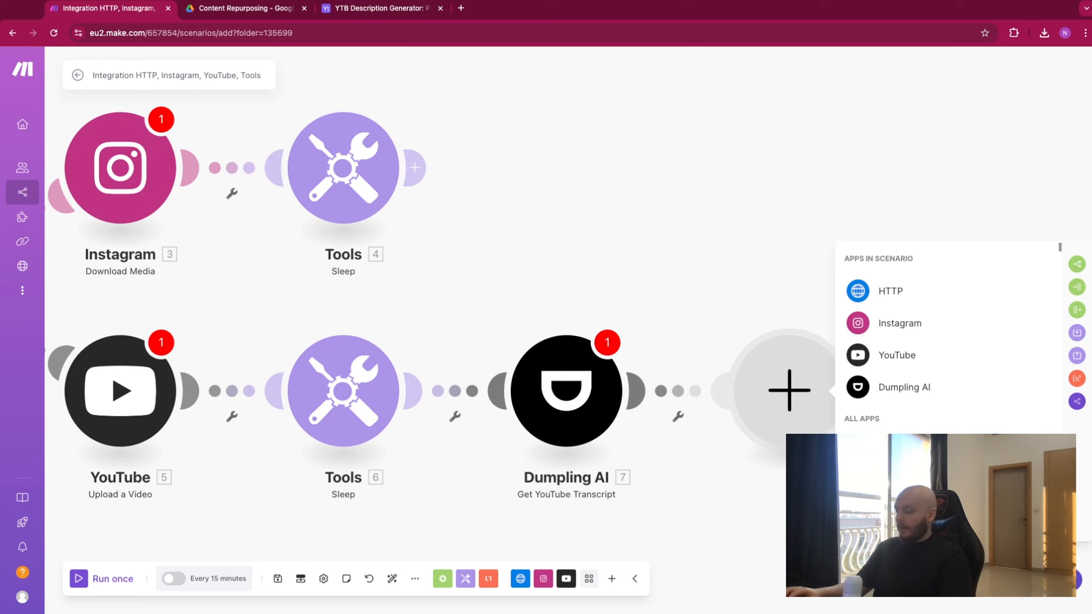
scroll(946, 345, down, 2)
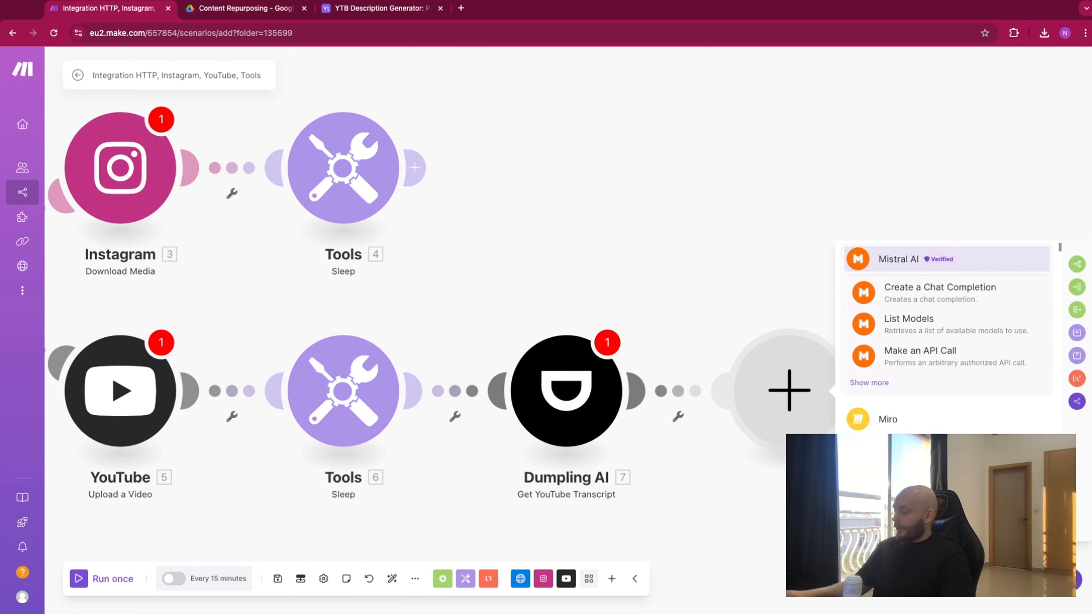
click(906, 262)
click(929, 357)
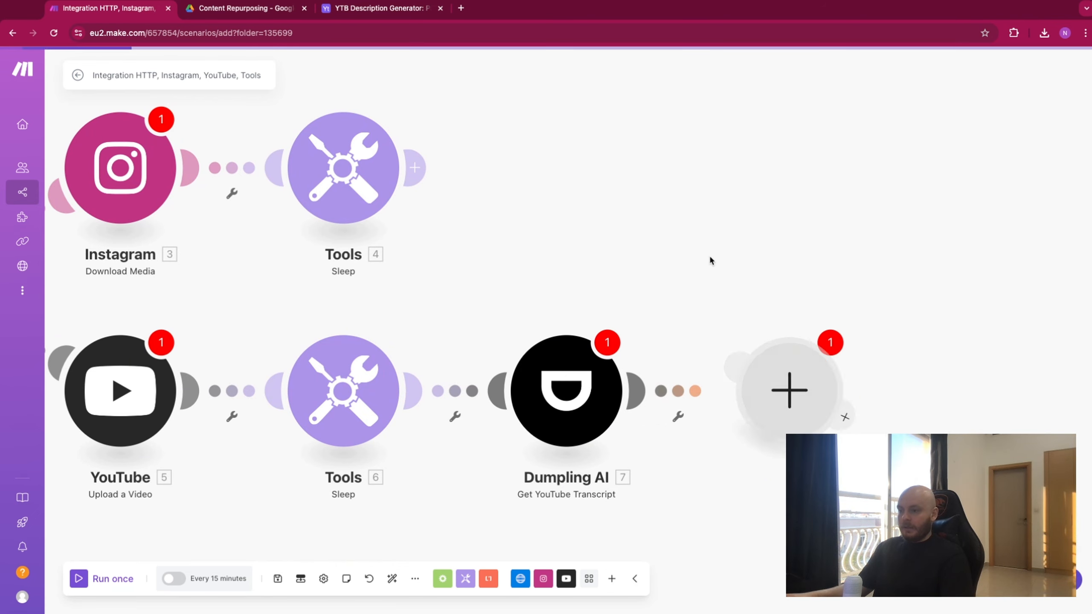
Set the Mistral AI model to mistral-medium and add a message item with the System role
drag(756, 213, 711, 209)
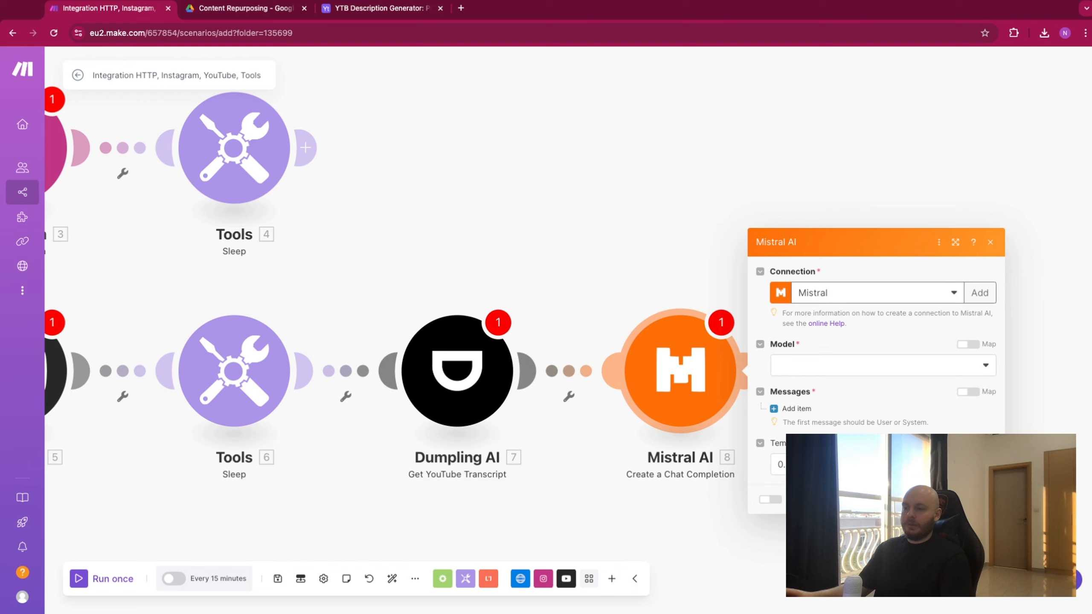
click(833, 364)
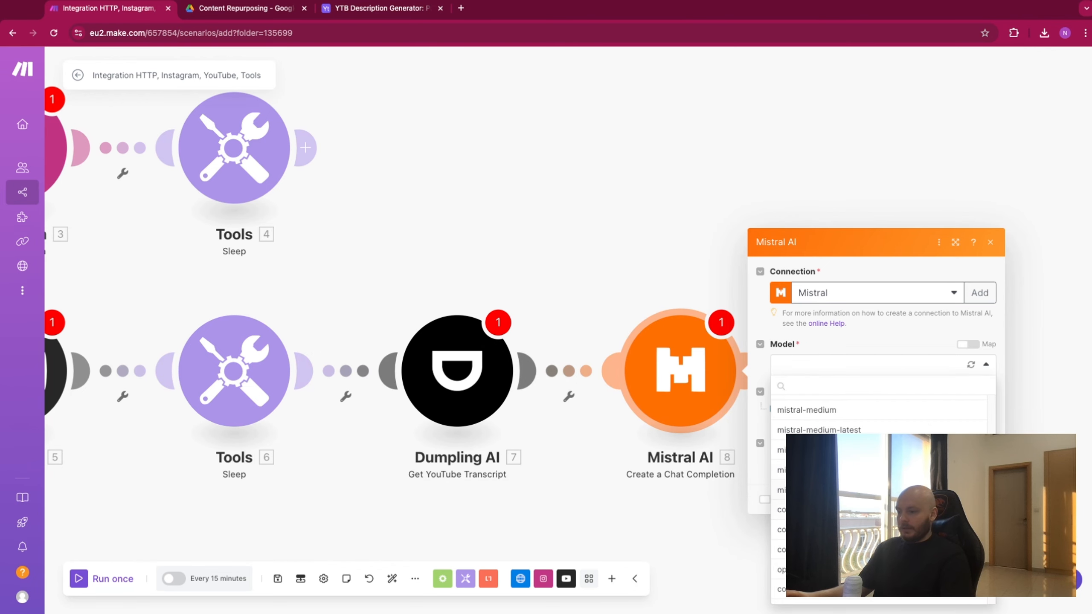
click(840, 410)
click(790, 410)
click(836, 387)
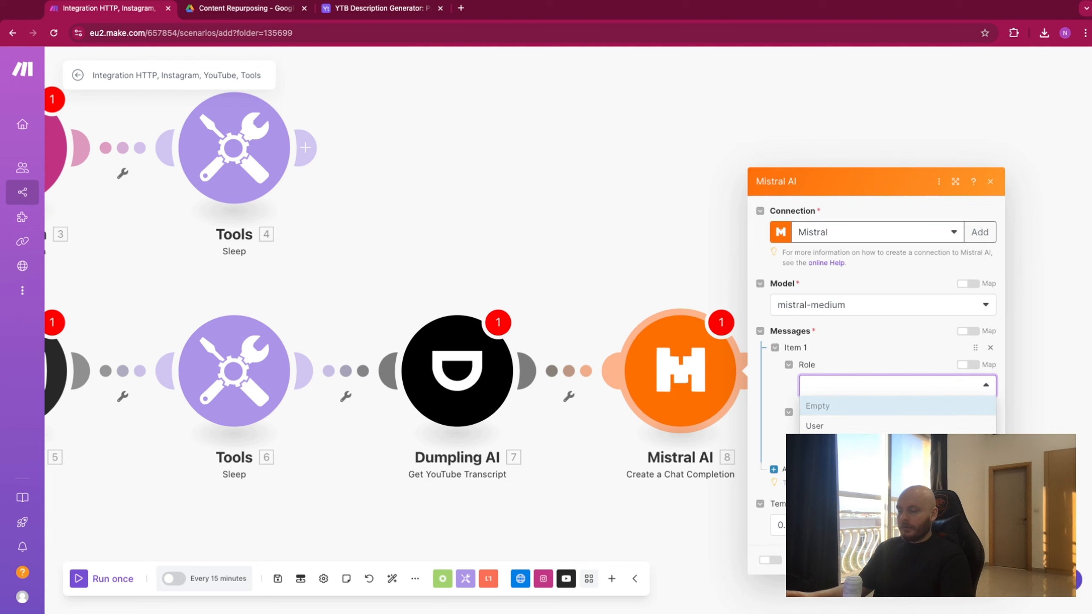
click(822, 447)
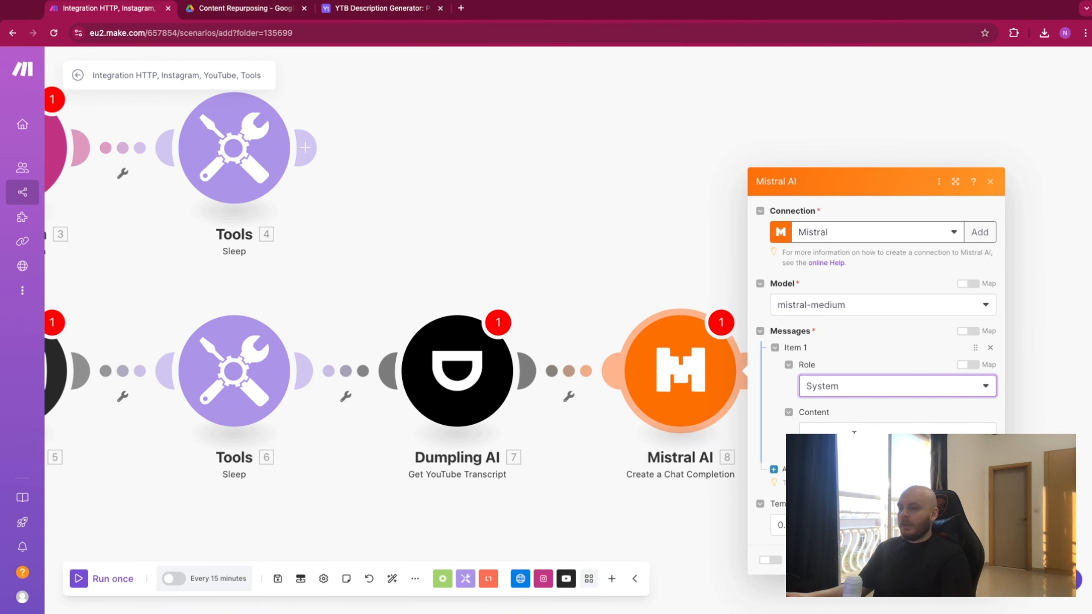
Set the message content to "Summarize the following transcript from a youtube video clip to a text post for X and linkedin :" plus the mapped Transcript and save
click(912, 436)
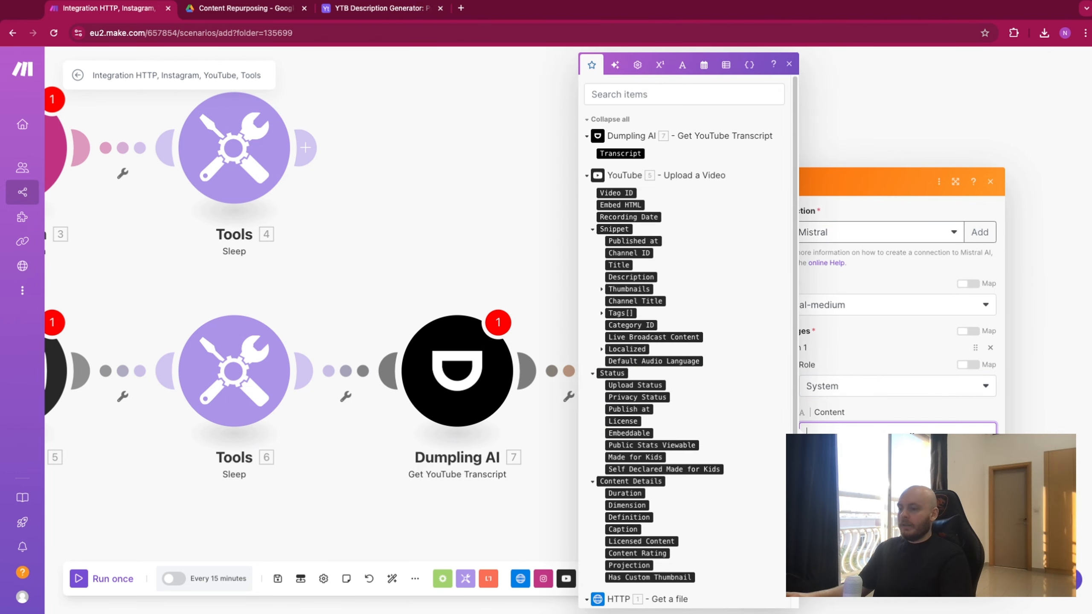
key(ctrl+v)
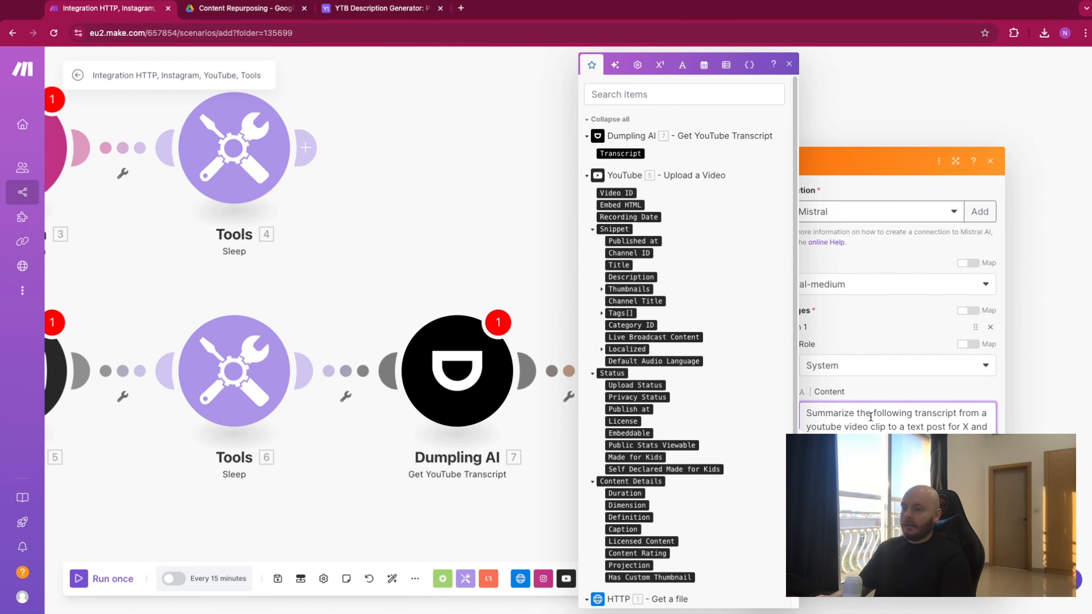
click(875, 395)
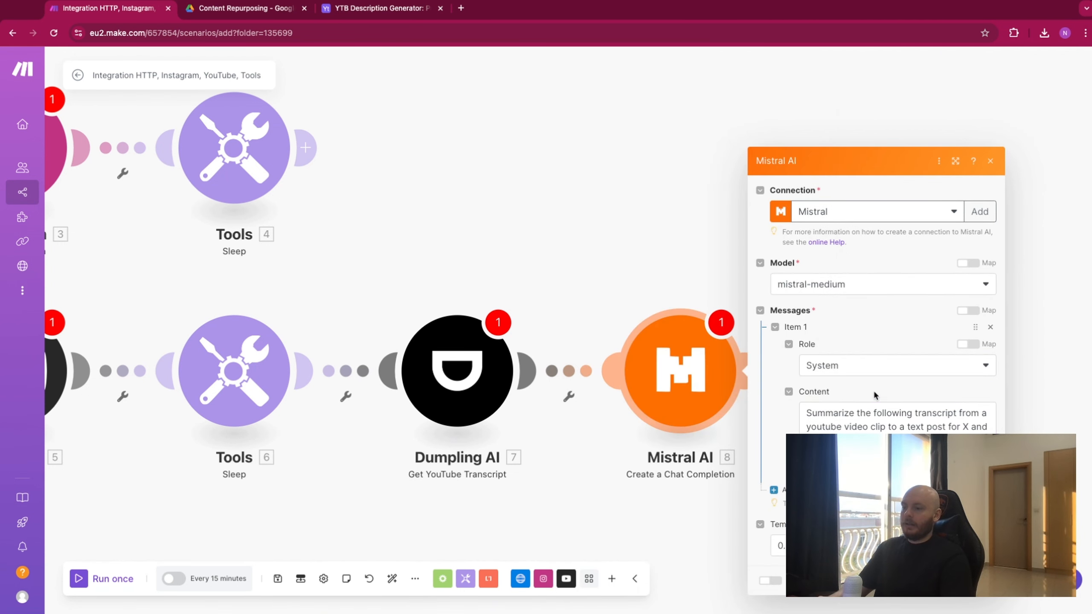
click(881, 419)
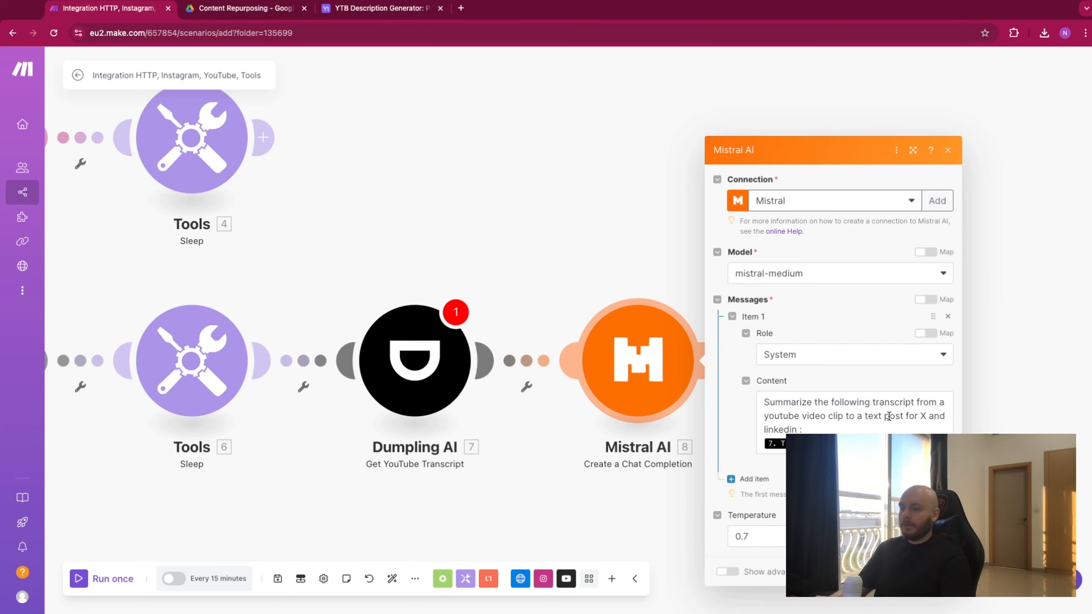
click(937, 572)
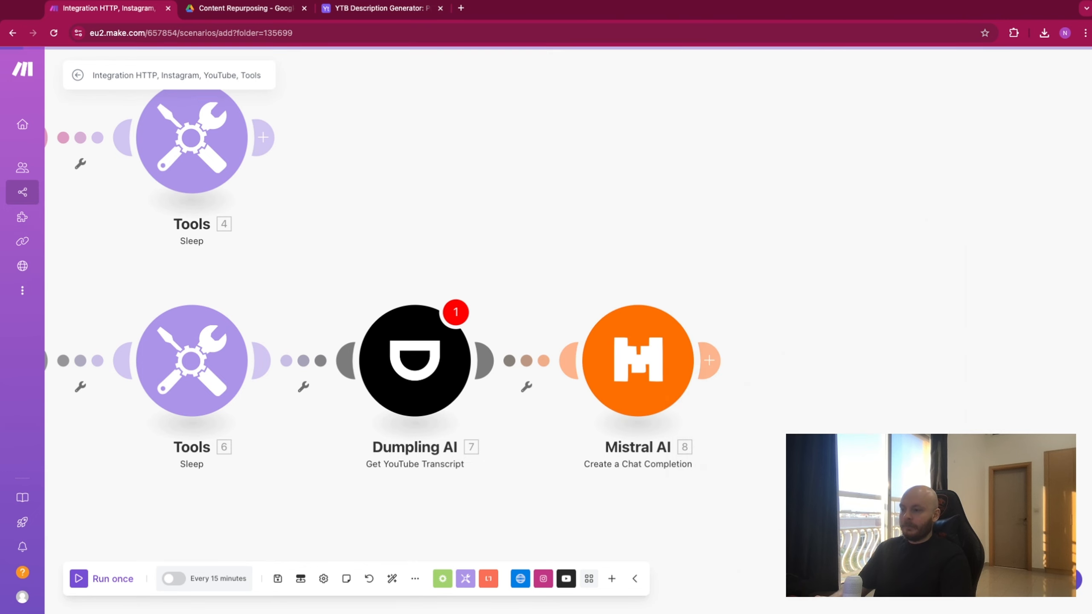
Add a Flow Control Router after the Mistral AI module
click(711, 360)
scroll(879, 334, down, 3)
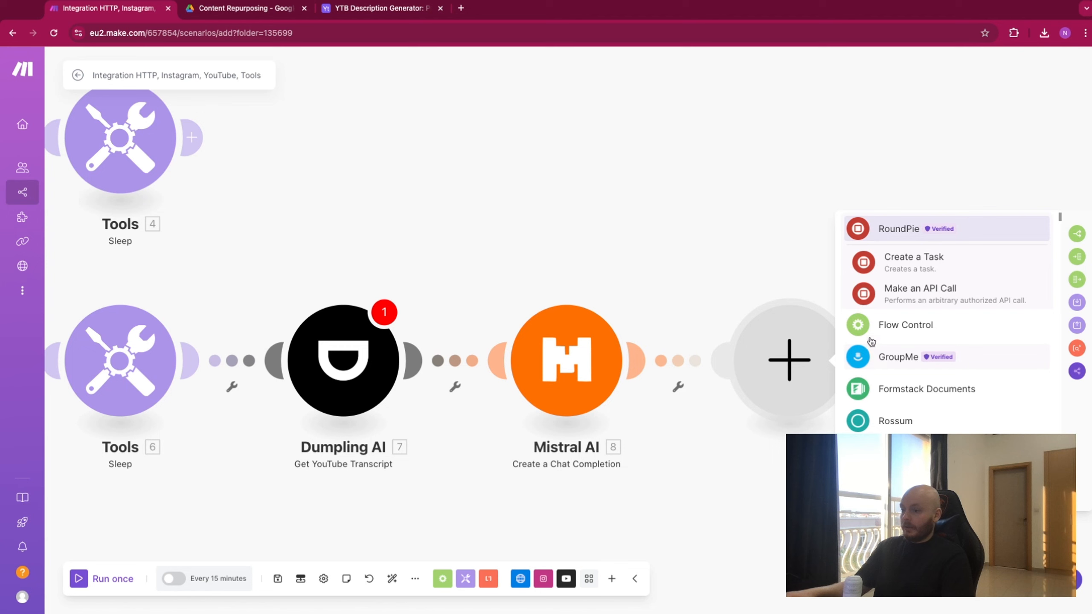
click(879, 333)
click(885, 368)
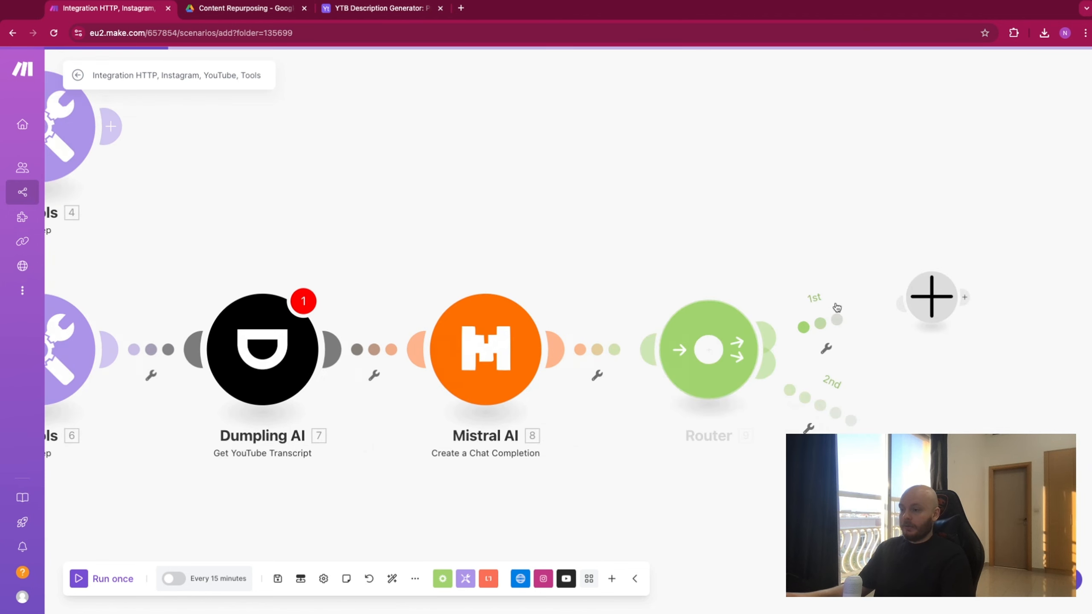
Add an X (formerly Twitter) Create a Post module to the first branch of the router after Mistral AI
click(824, 229)
click(897, 354)
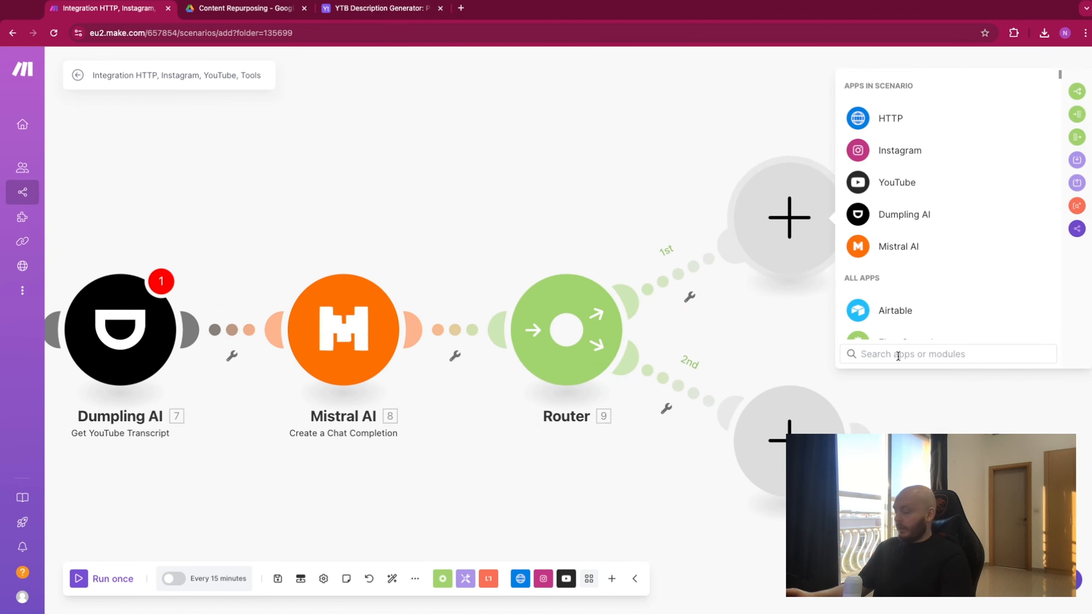
text(x)
click(919, 310)
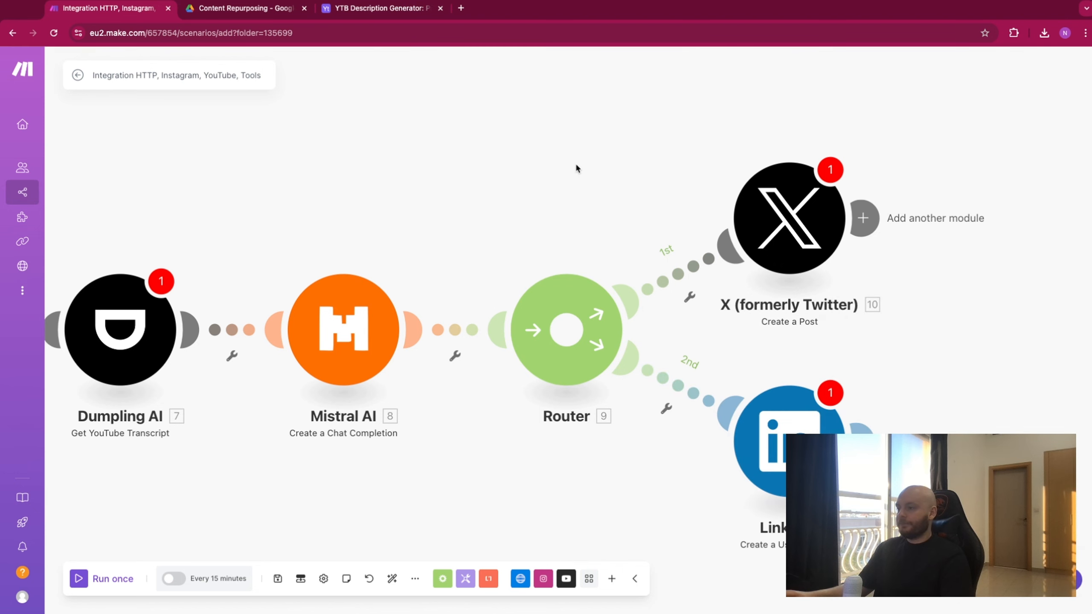
Review the whole scenario flow from the HTTP module through both routers to the X and LinkedIn modules
drag(574, 162, 708, 163)
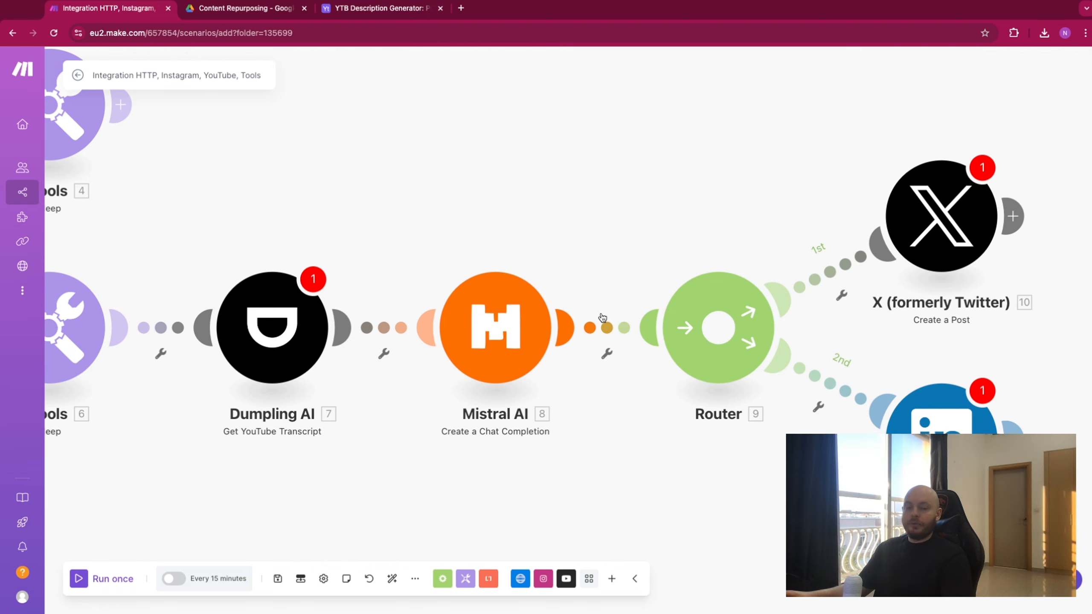
scroll(619, 297, left, 3)
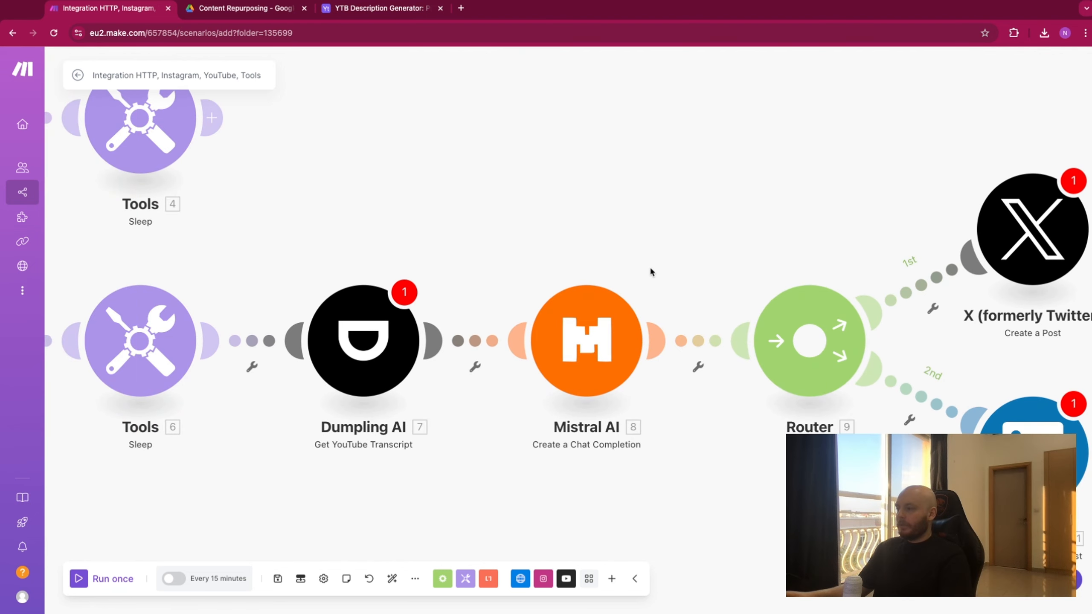
scroll(575, 251, down, 3)
drag(358, 182, 683, 257)
drag(616, 374, 620, 364)
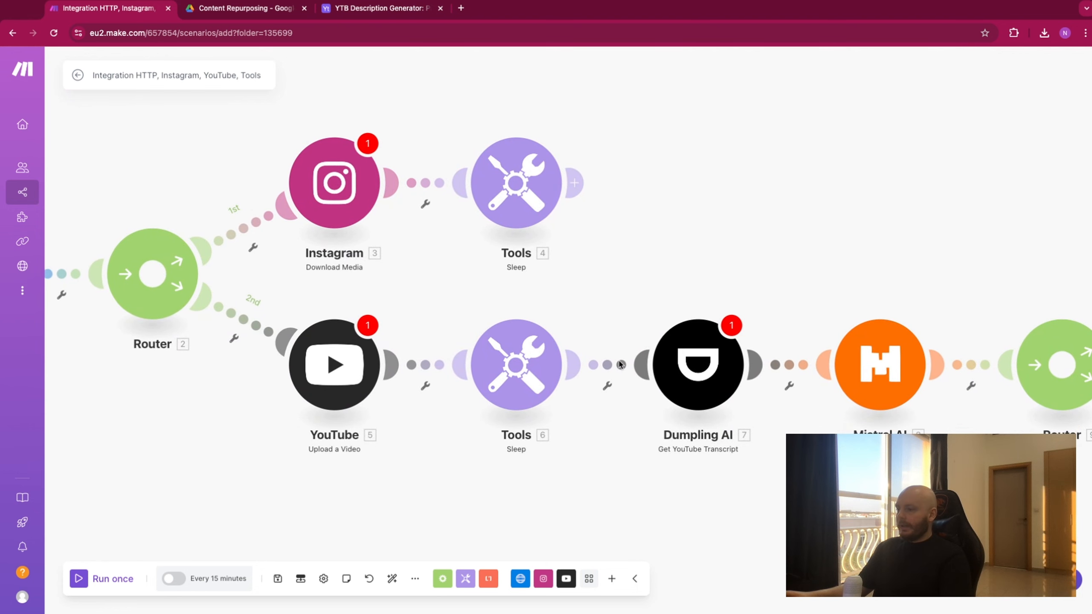
scroll(531, 228, right, 6)
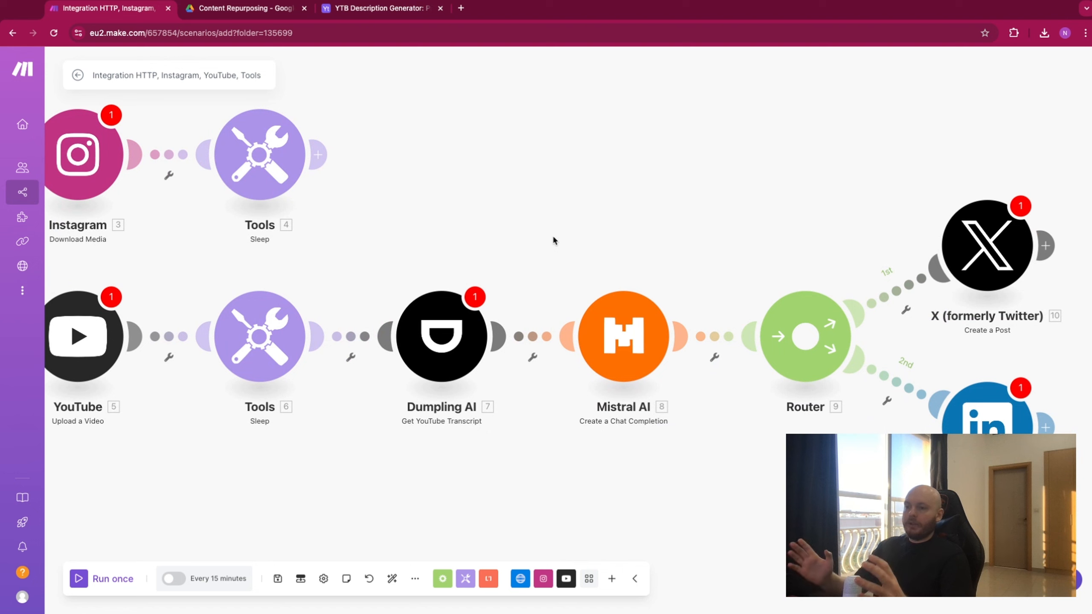
scroll(553, 235, left, 2)
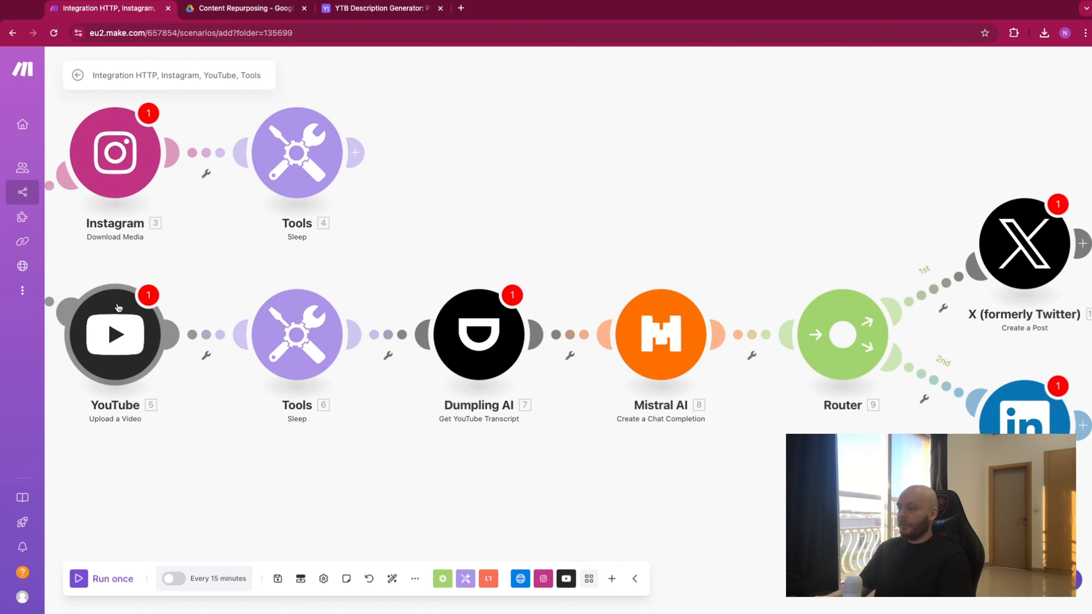
scroll(503, 207, left, 2)
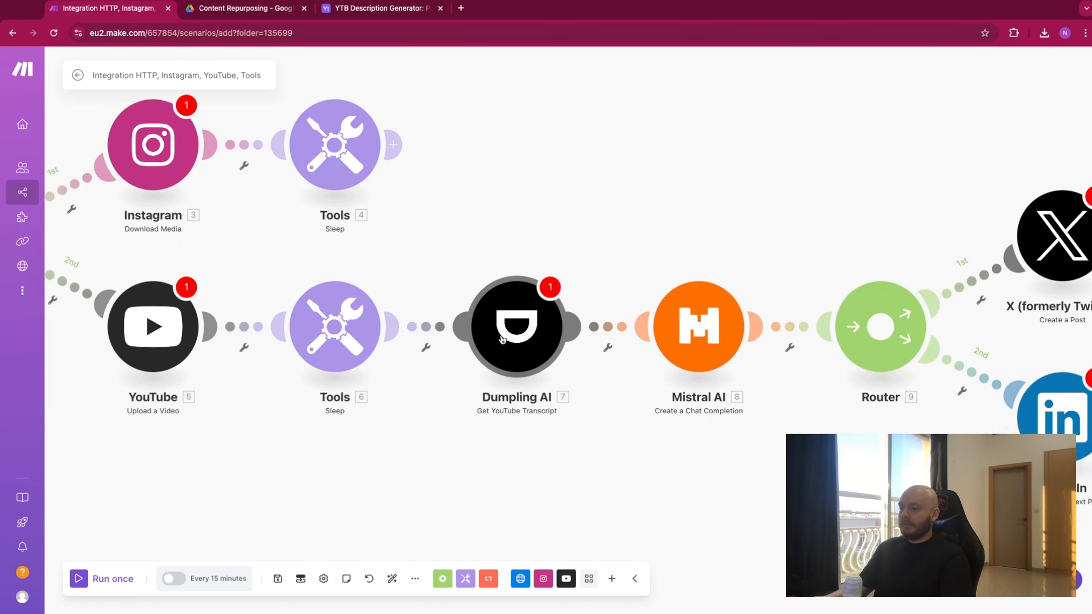
scroll(603, 319, down, 5)
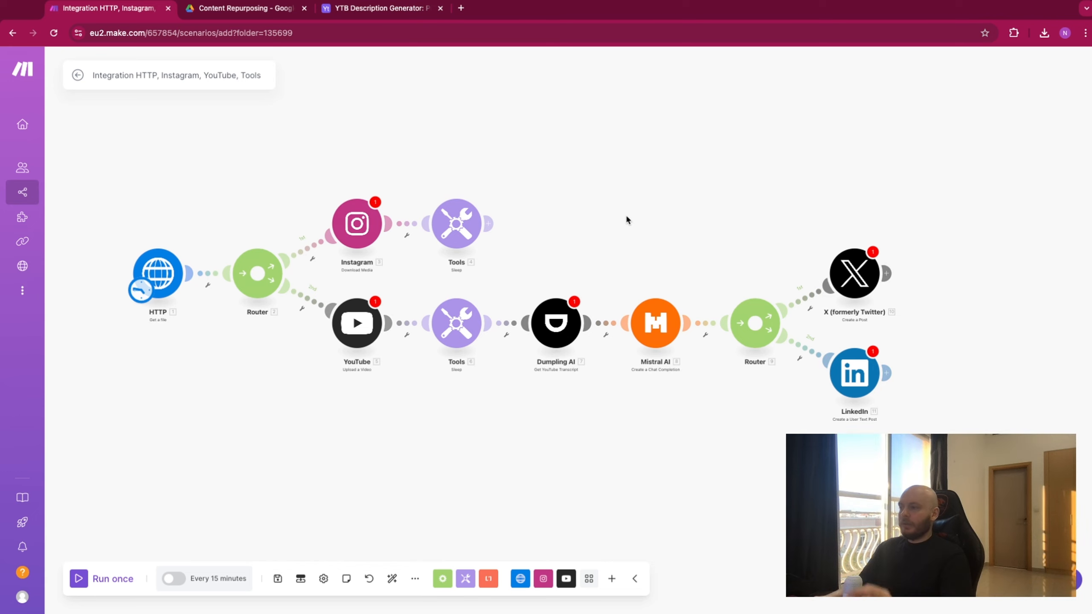
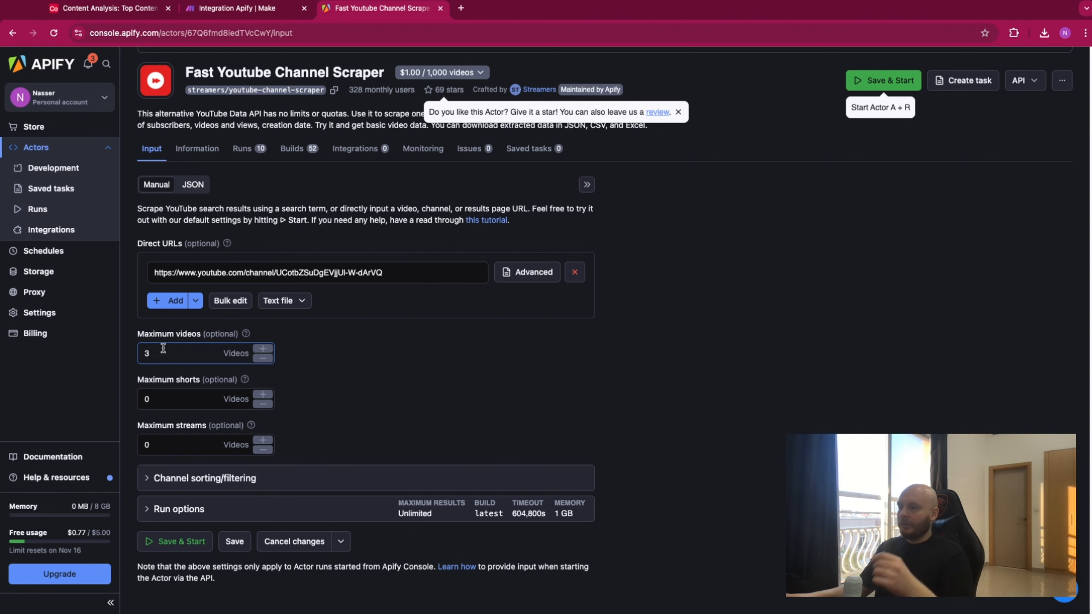
Limit the YouTube channel scrape to videos from the last 180 days, and save and start the actor
click(204, 477)
scroll(204, 477, down, 5)
click(228, 427)
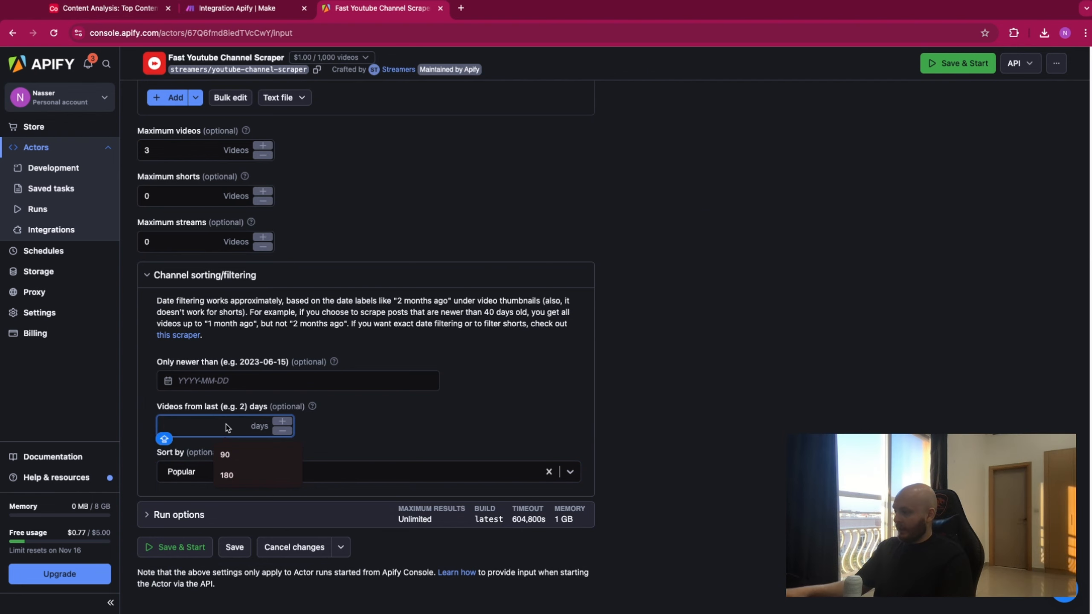
text(180)
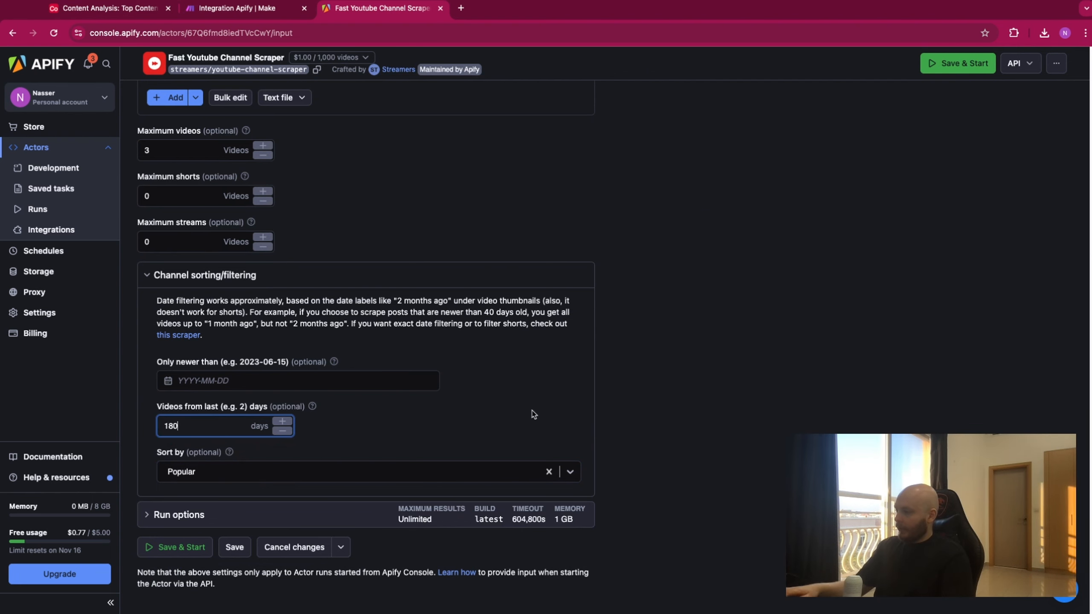
click(674, 401)
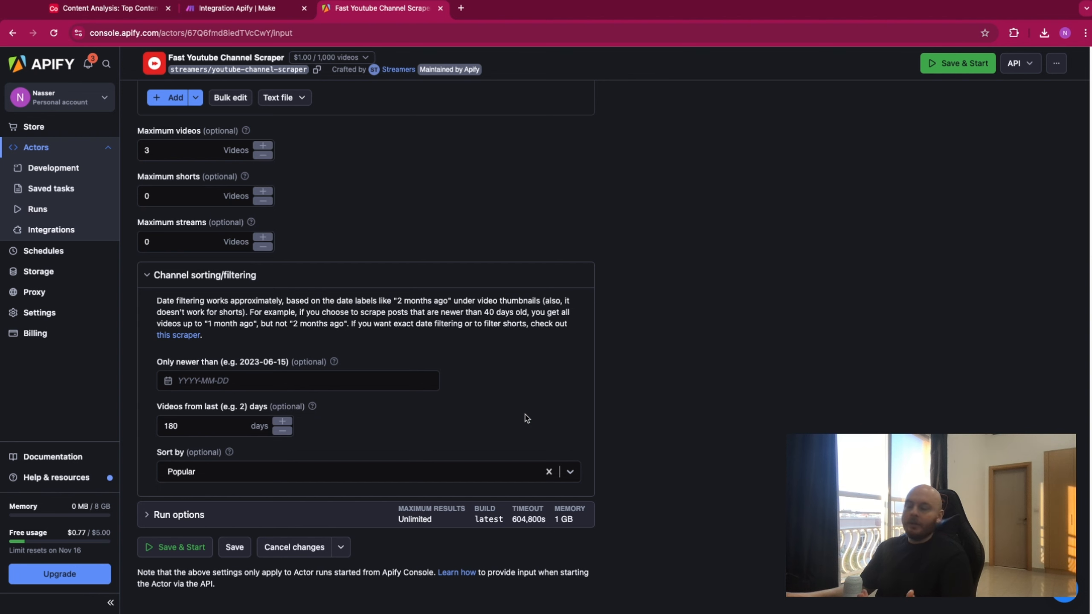
scroll(537, 413, down, 1)
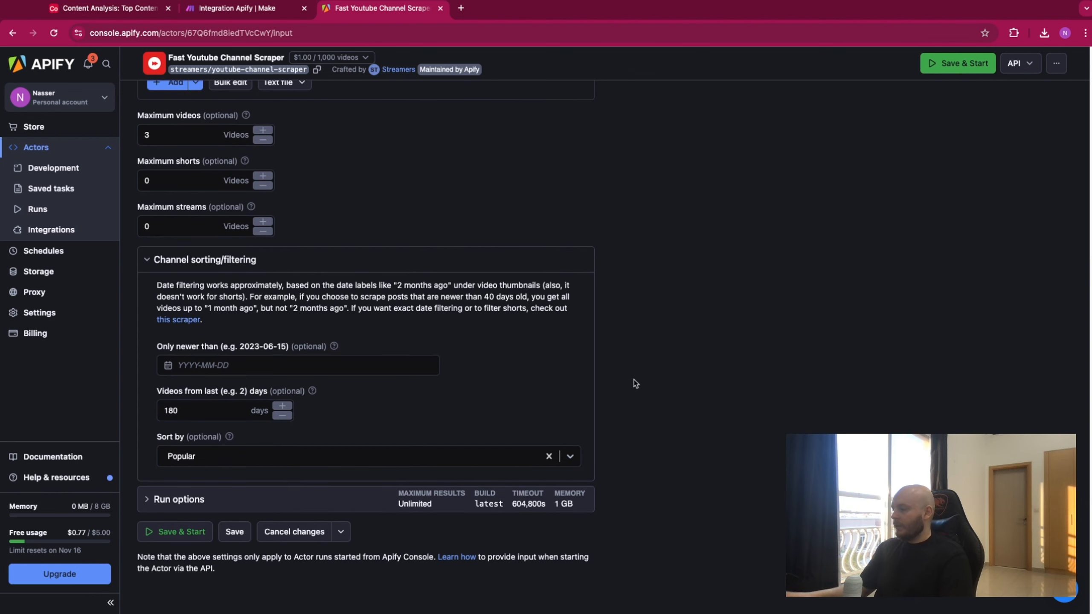
click(196, 533)
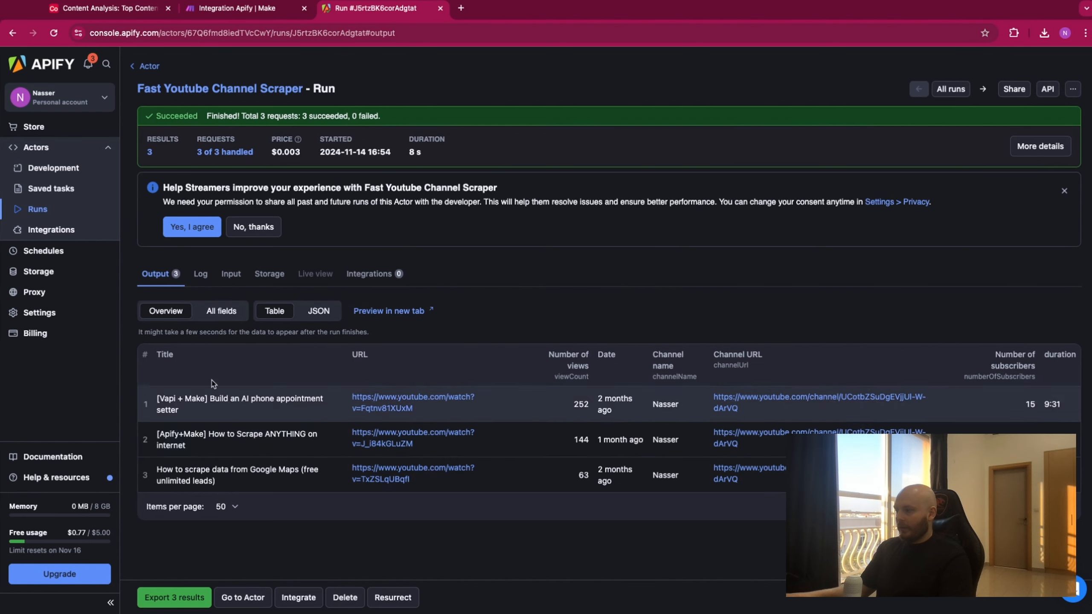
Refresh the Apify dataset storage, open the most recently modified dataset and copy its dataset ID
click(48, 267)
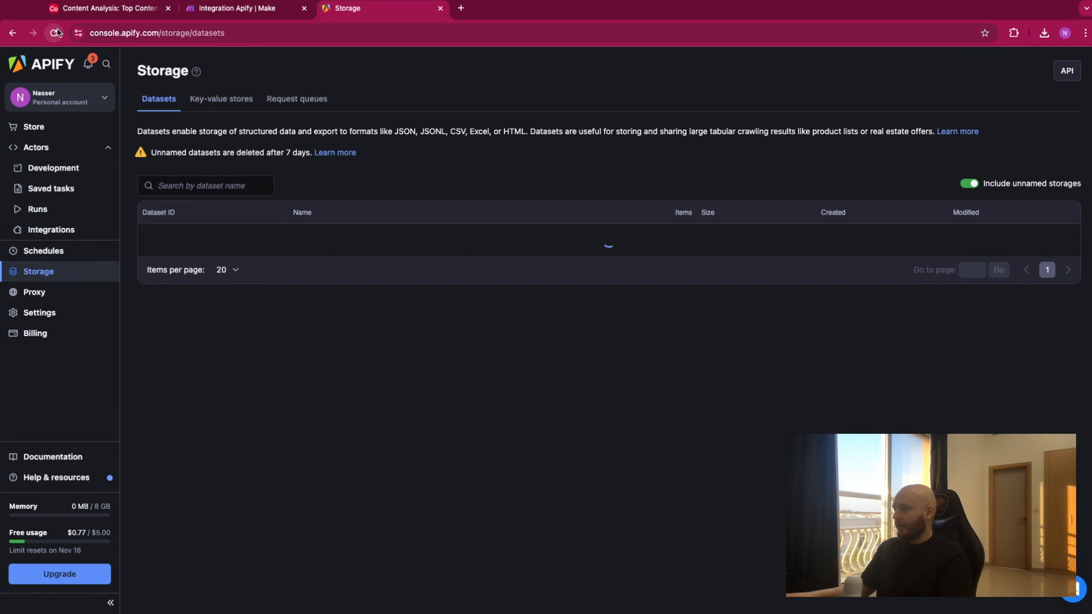
click(55, 33)
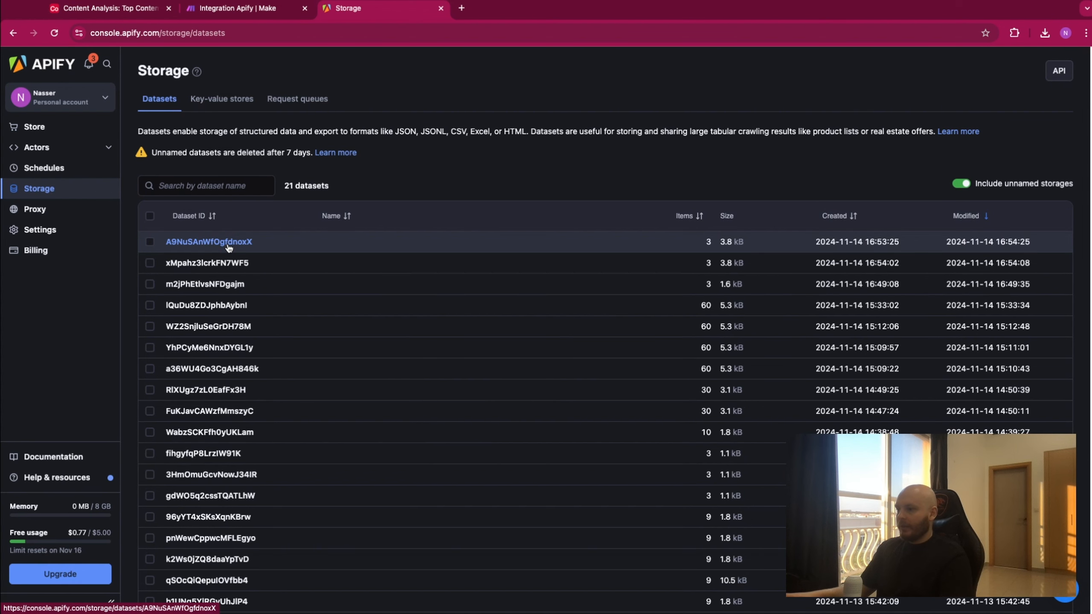
click(228, 244)
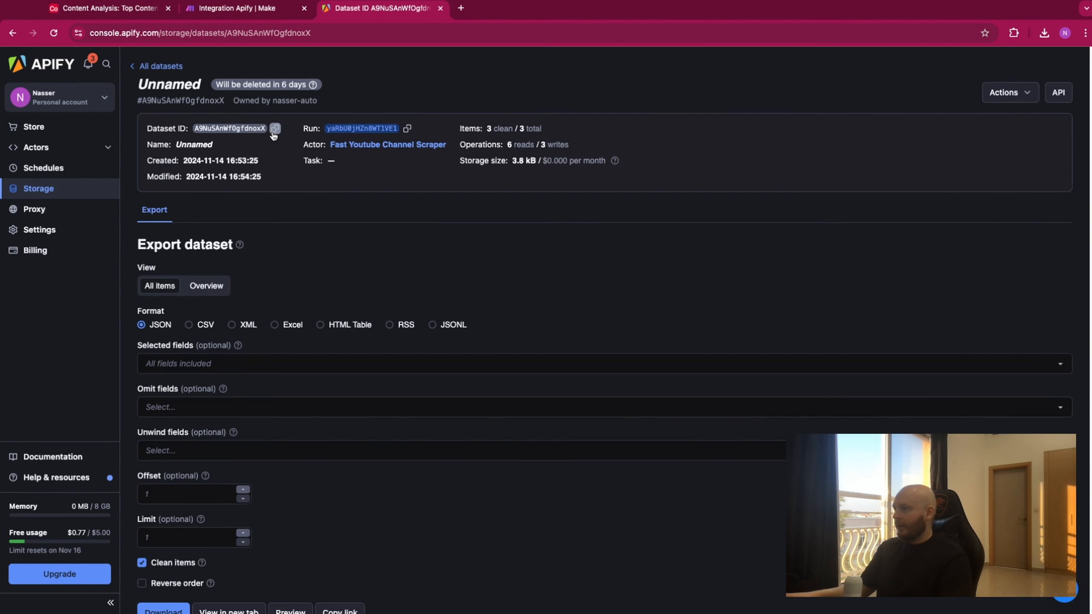
Switch to Make and configure Apify Get Dataset Items with the copied dataset ID and a limit of 4
click(237, 8)
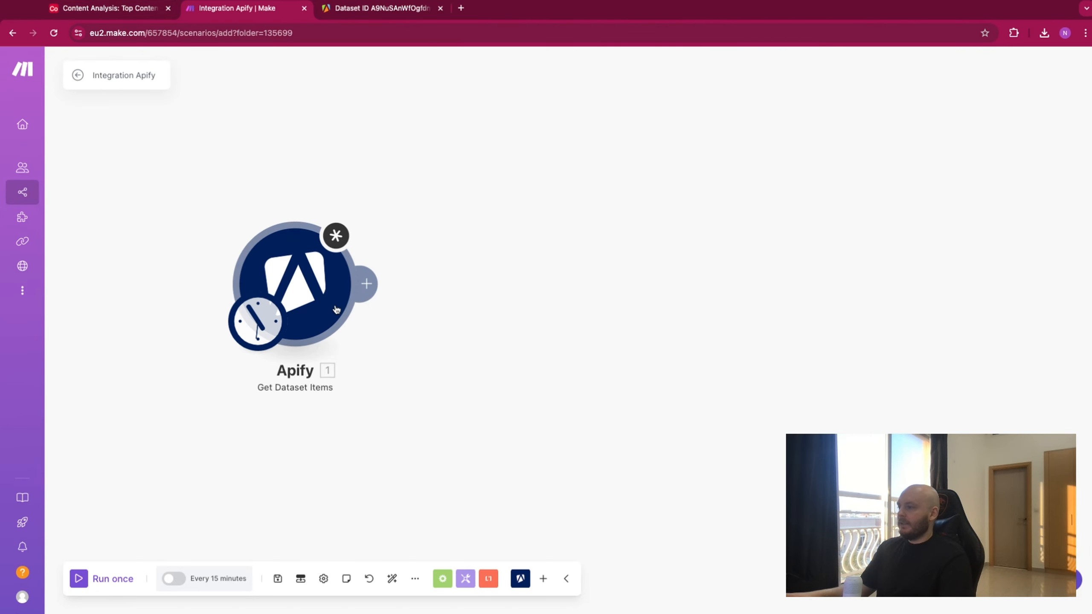
click(315, 274)
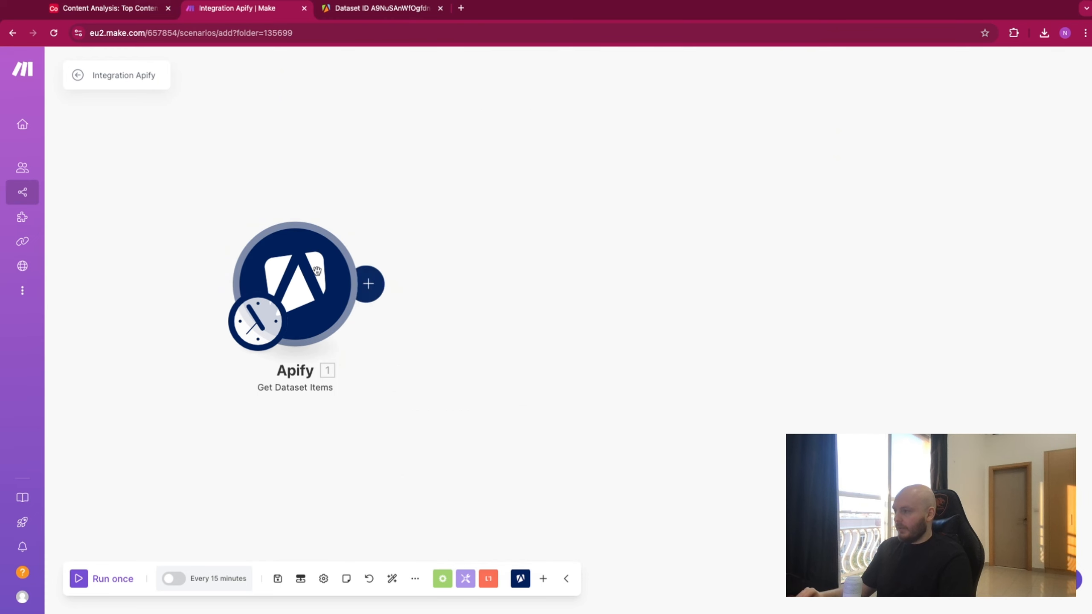
click(435, 393)
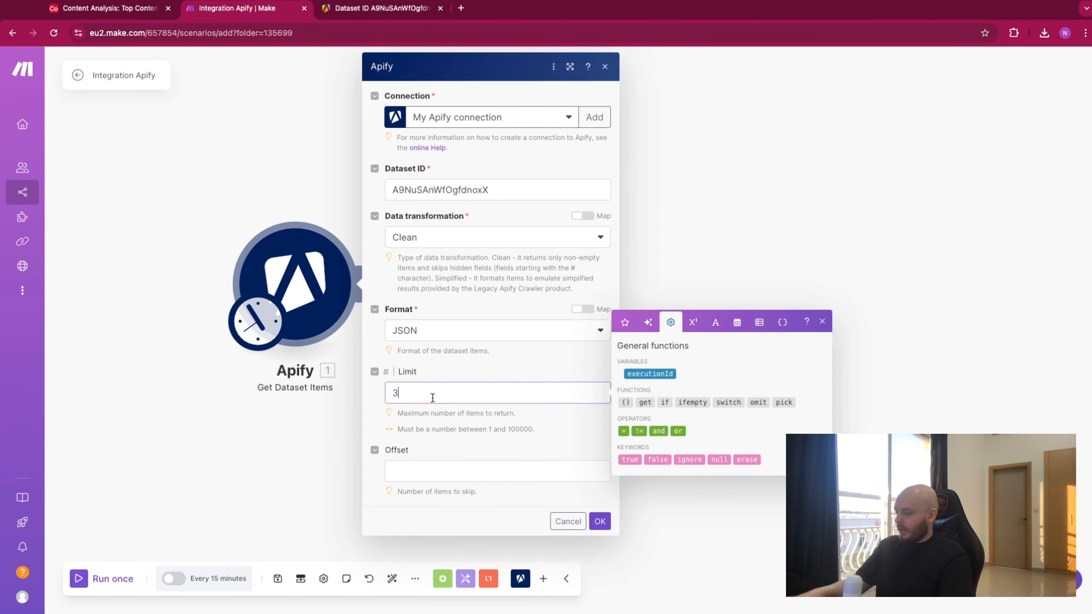
key(BackSpace)
text(4)
click(599, 521)
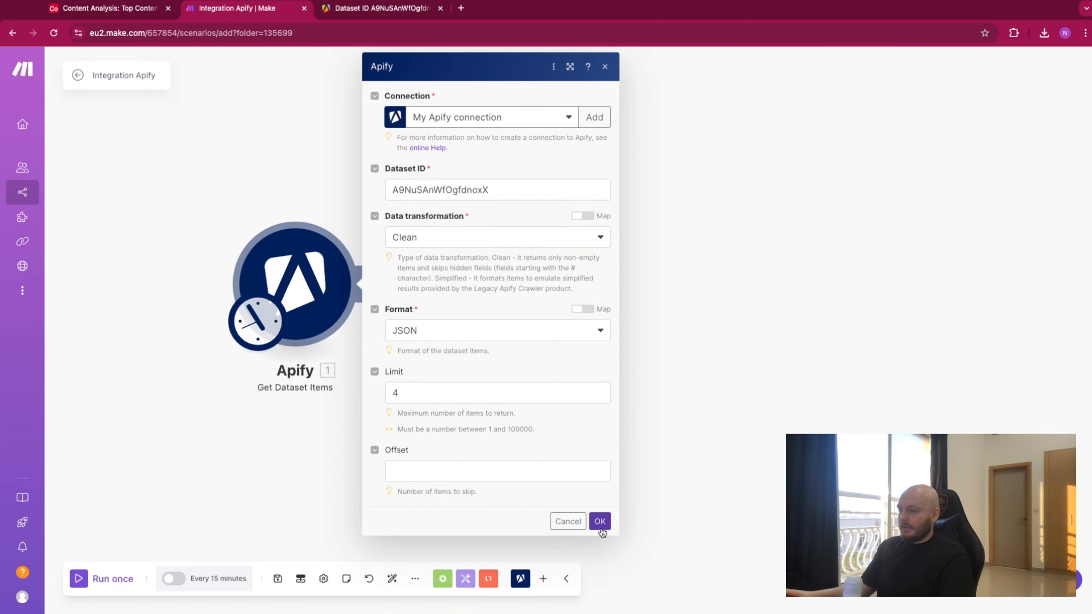
Add an Airtable Create a Record module after the Apify module and check the Top Content table's columns in Airtable
click(473, 293)
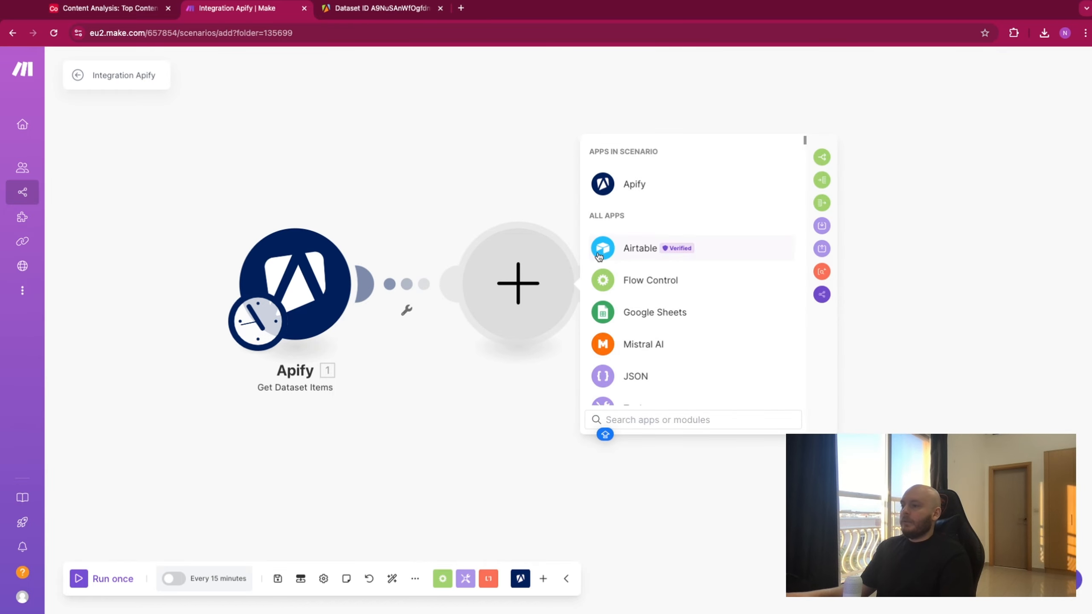
click(637, 246)
click(671, 317)
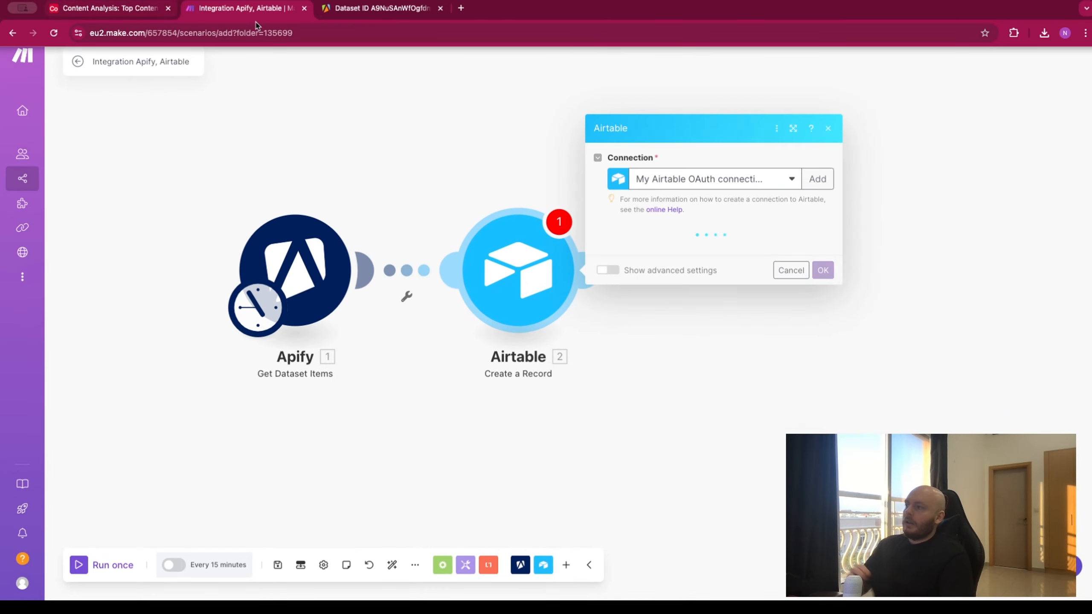
click(65, 9)
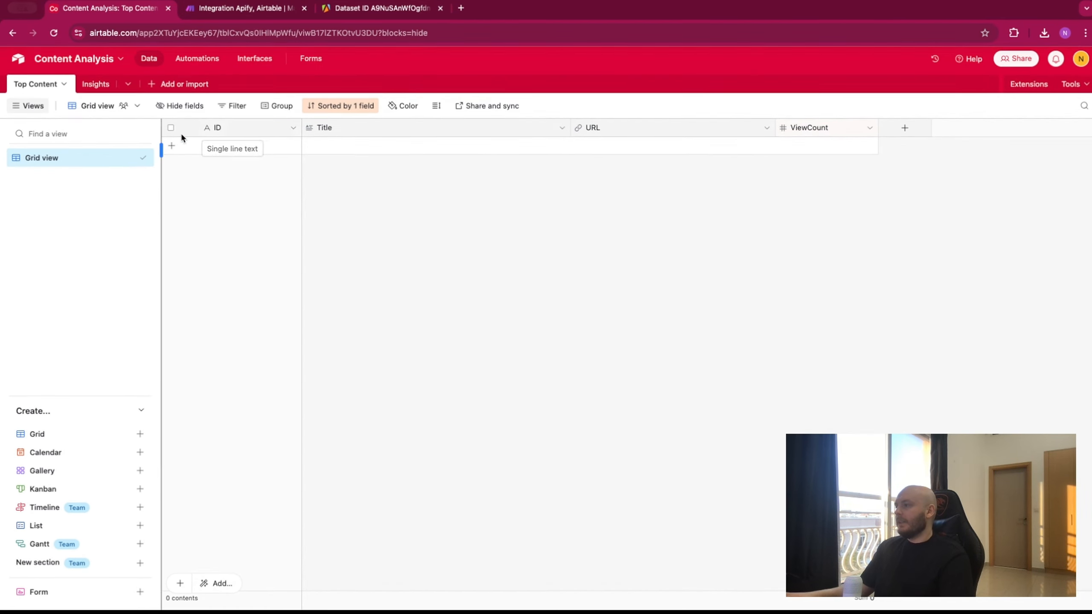
click(259, 13)
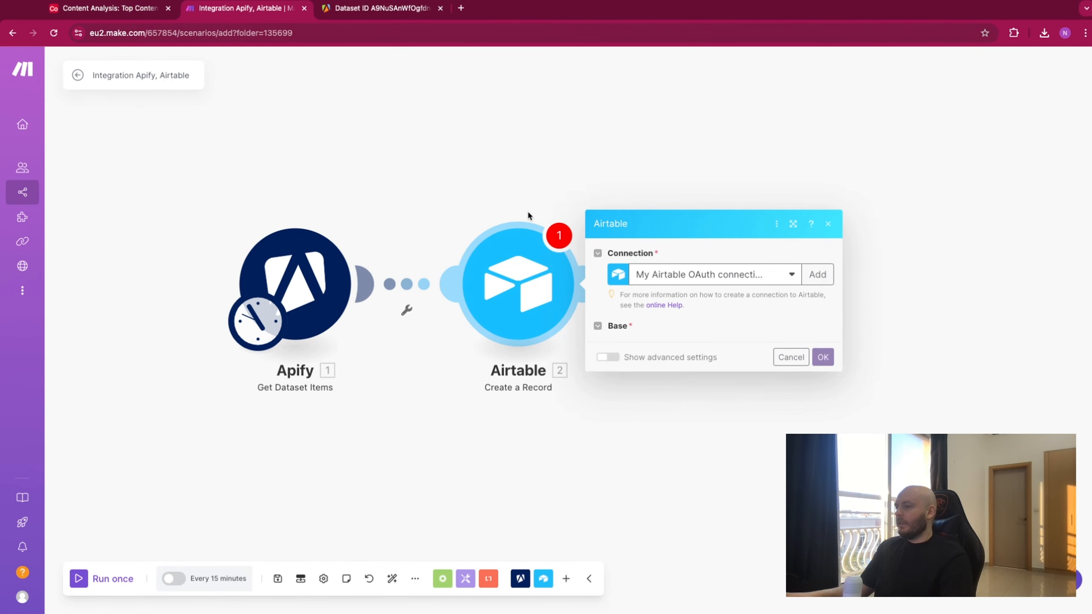
Set the Airtable module's base to Content Analysis and its table to Top Content
click(688, 264)
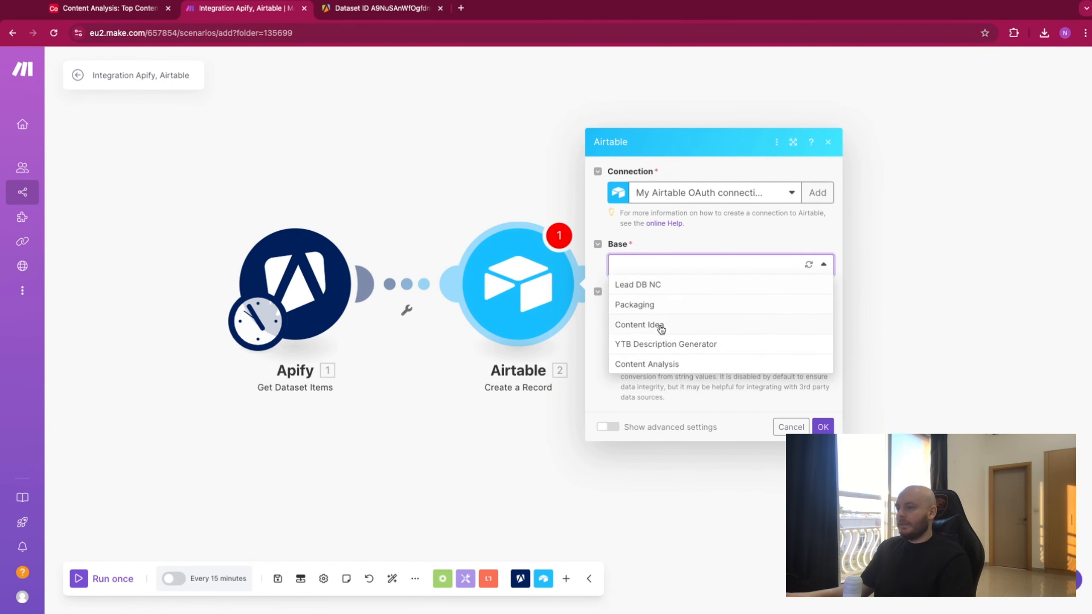
click(659, 363)
click(683, 288)
click(646, 322)
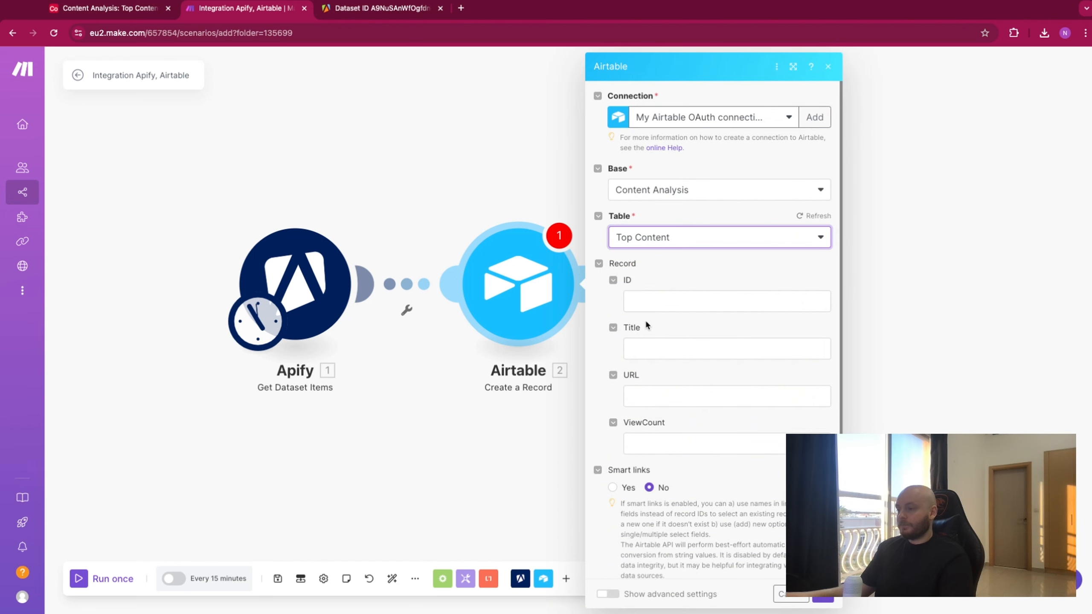
click(663, 304)
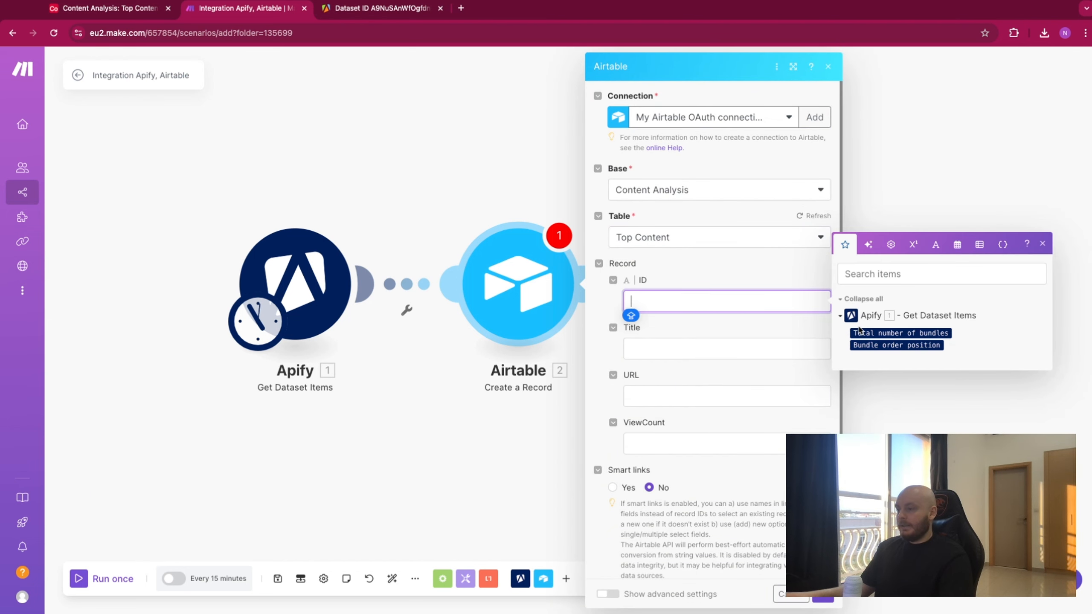
click(458, 193)
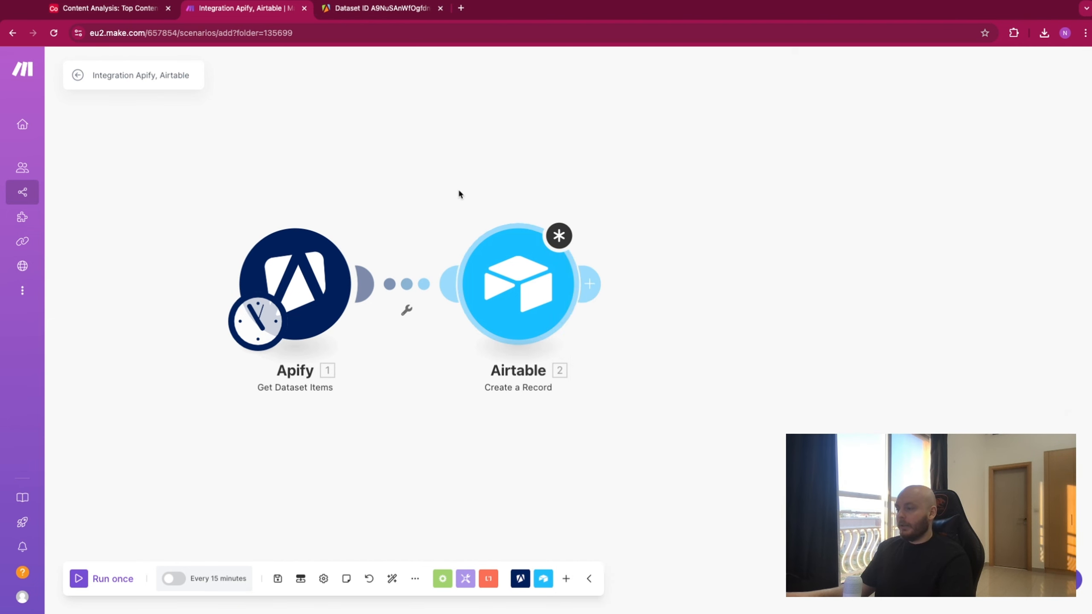
Run the Apify module on its own and save the scenario despite the Airtable warnings, reloading the page
right_click(425, 276)
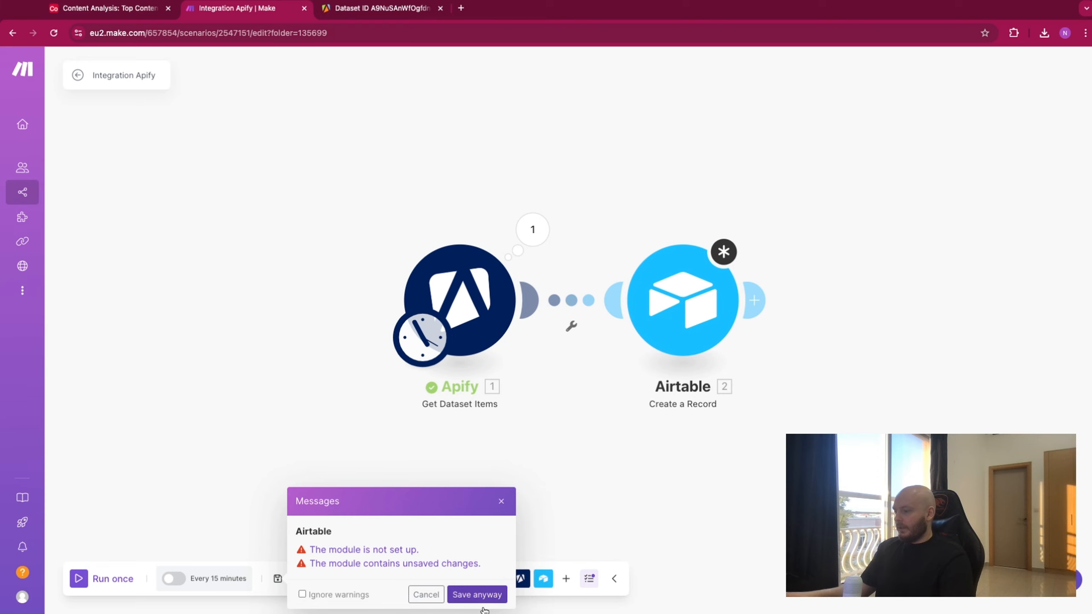
click(475, 593)
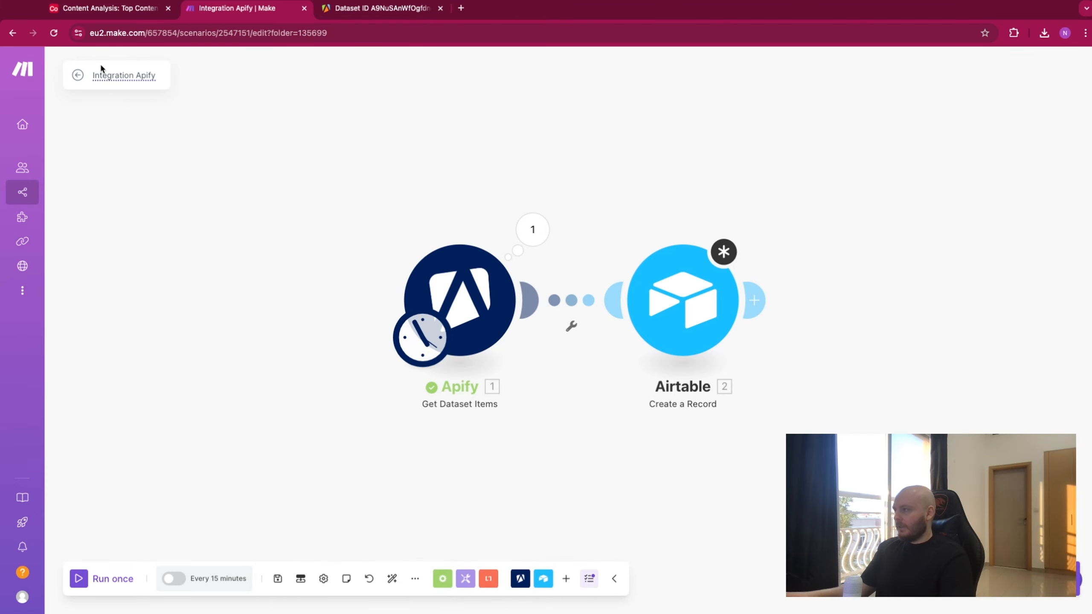
click(54, 33)
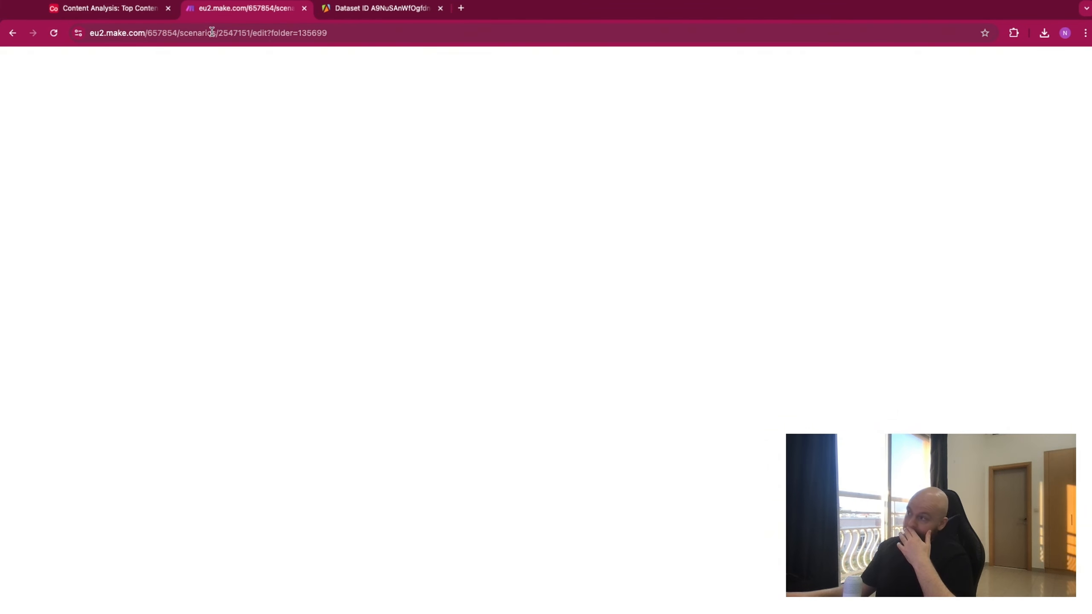
Map Apify's id, title, url and viewCount to the Airtable record's ID, Title, URL and ViewCount fields and confirm
click(716, 318)
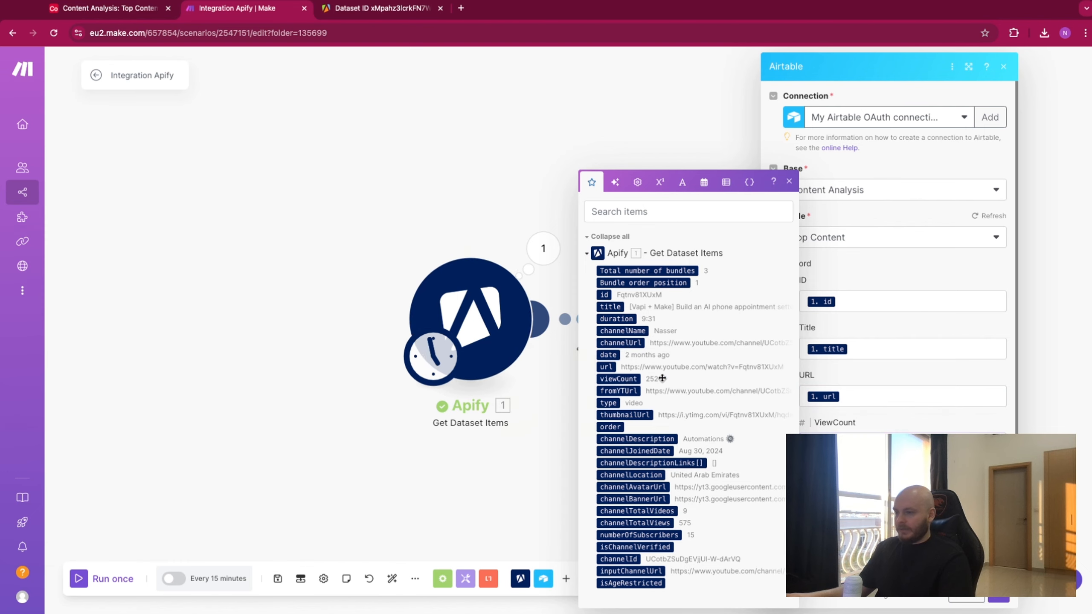
click(945, 576)
click(998, 593)
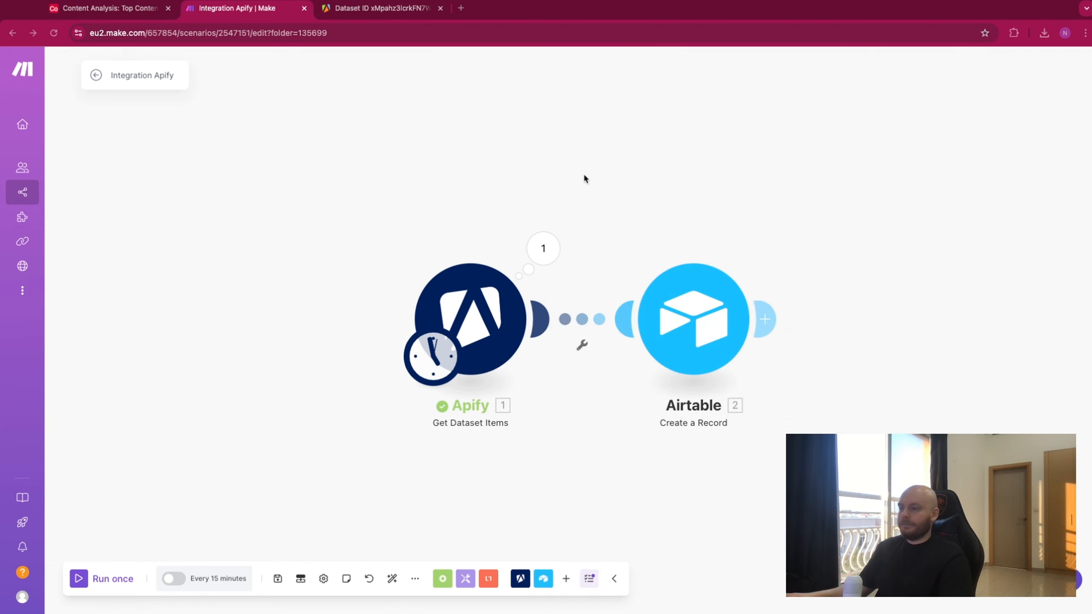
Add a Dumpling AI Get YouTube Transcript module after the Airtable module
drag(732, 254, 585, 244)
click(601, 308)
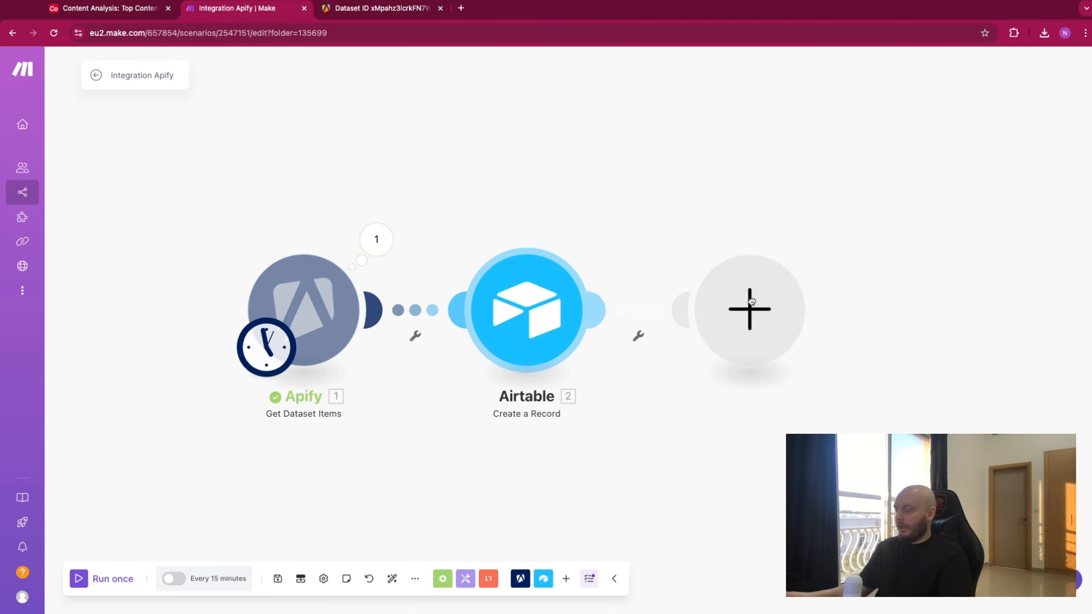
scroll(920, 301, down, 10)
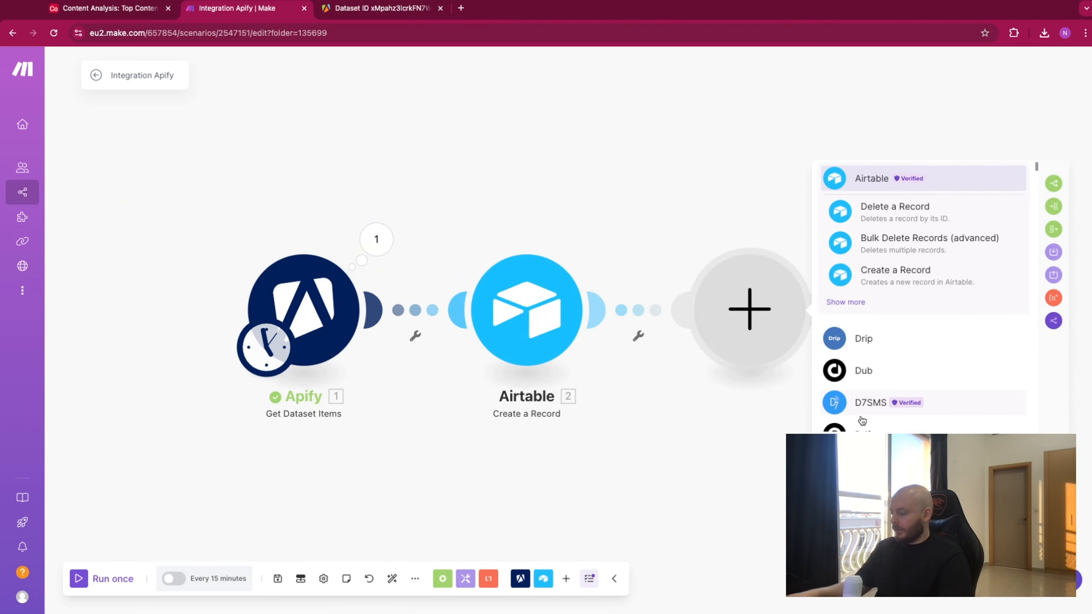
Add a Mistral AI Create a Chat Completion module after Dumpling AI and set its model to mistral-medium
text(m)
click(911, 211)
click(817, 303)
click(802, 425)
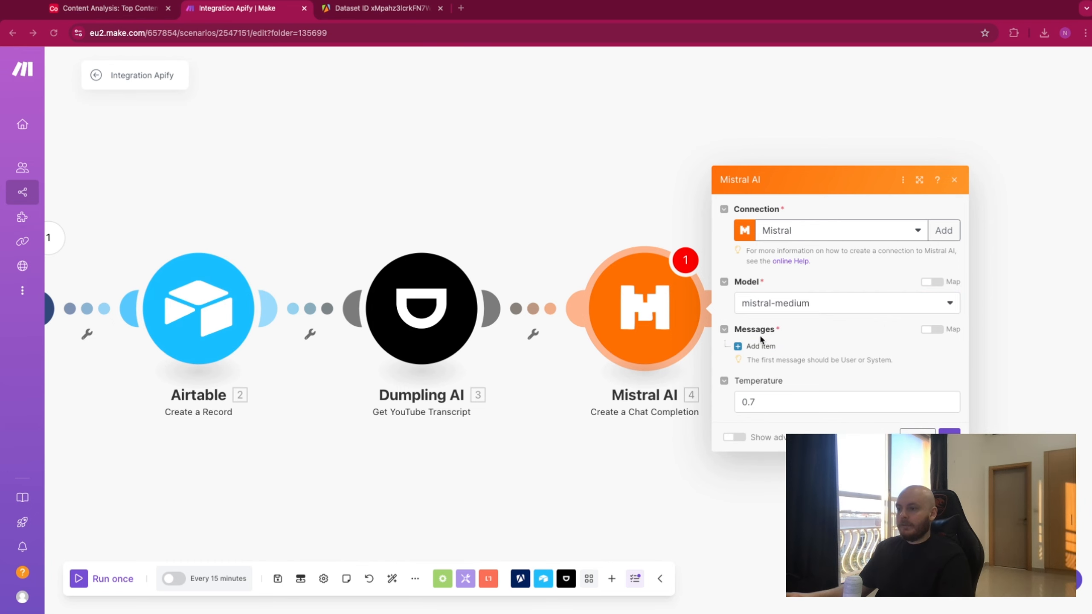
Add a System message reading "You are a Youtube strategy assitant and you will help me to find insight based on my most viewed videos"
click(760, 346)
click(768, 323)
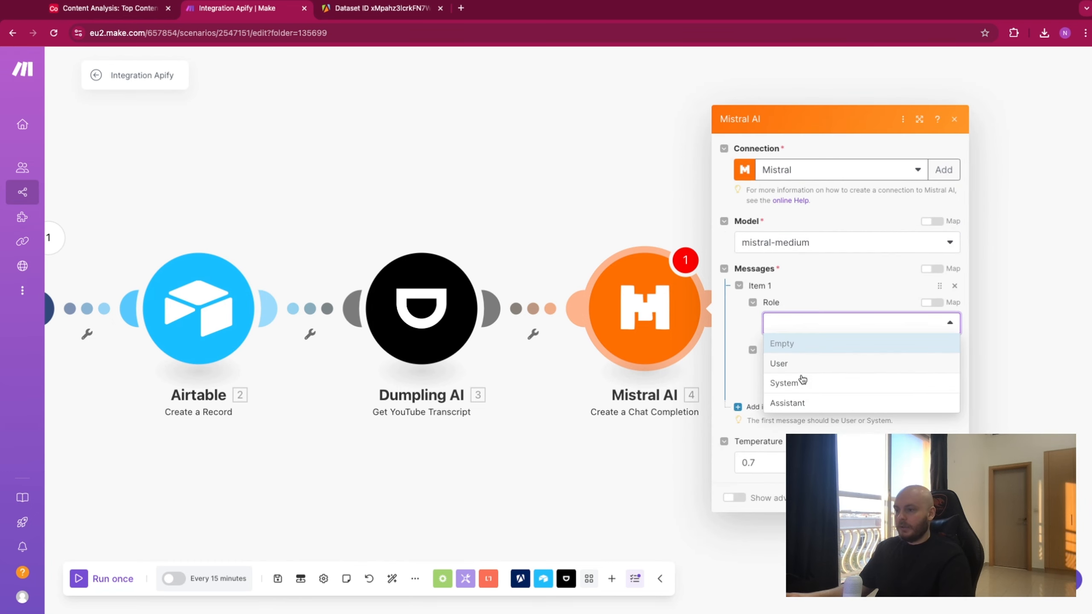
click(799, 388)
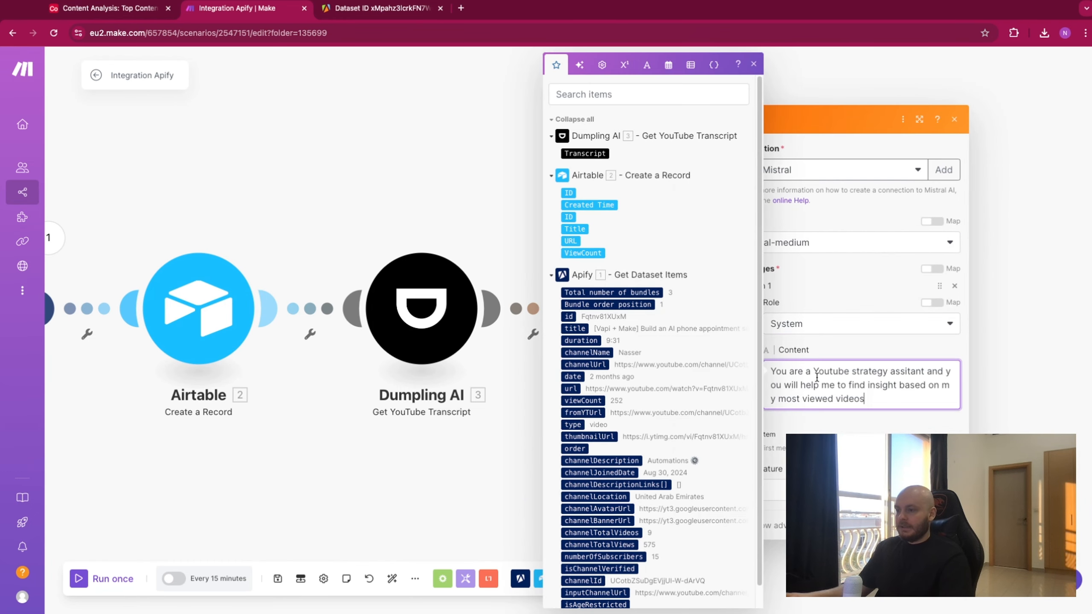
click(803, 425)
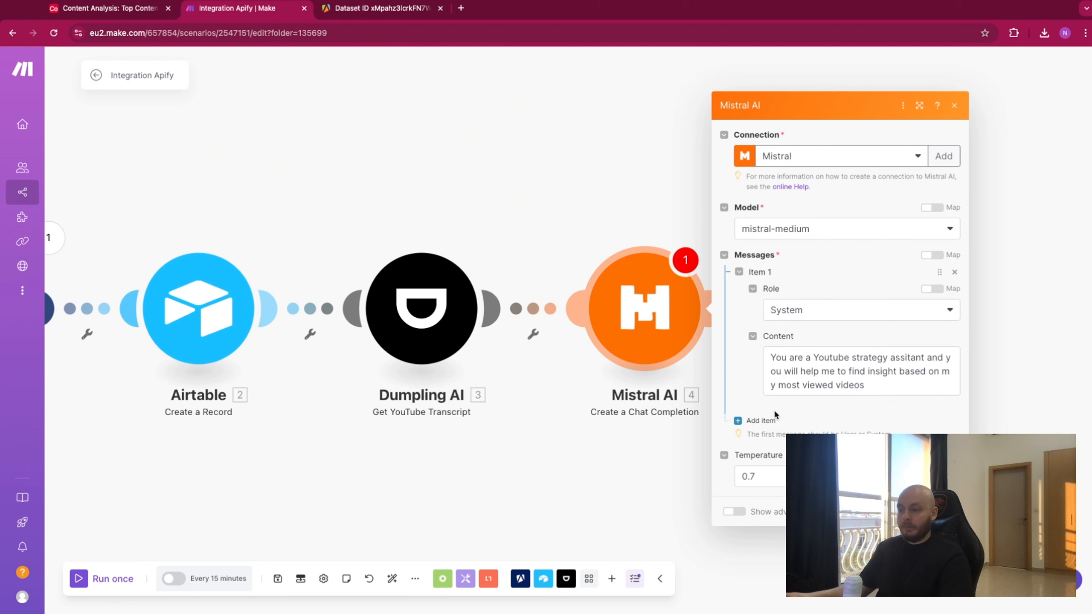
Add a second message with the User role and paste in the prepared prompt requesting a Key point, Insight and Action from the video transcript
click(761, 420)
click(804, 428)
click(804, 459)
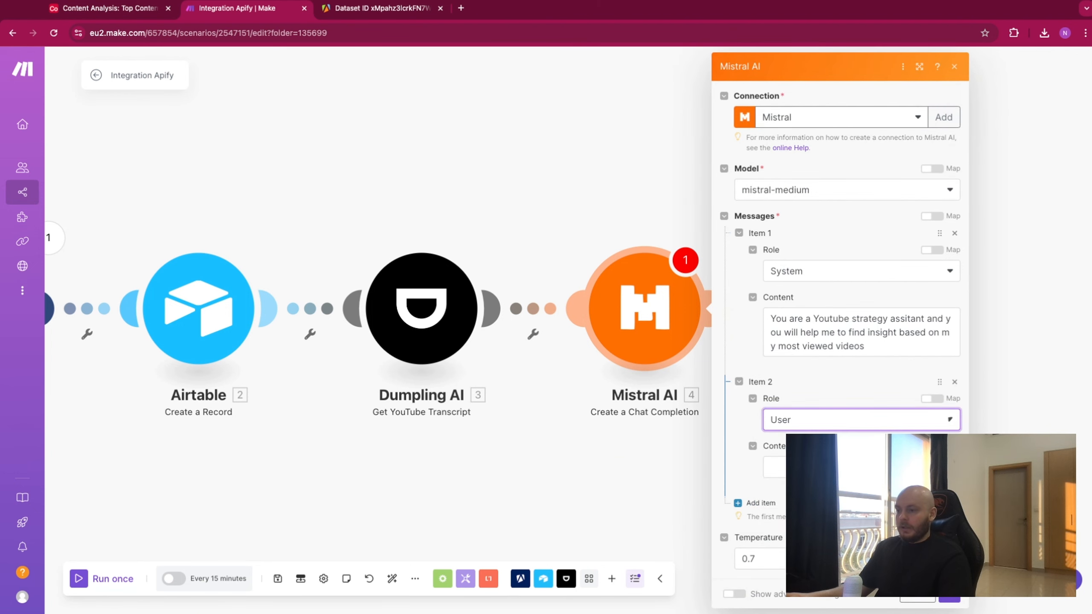
key(super+Tab)
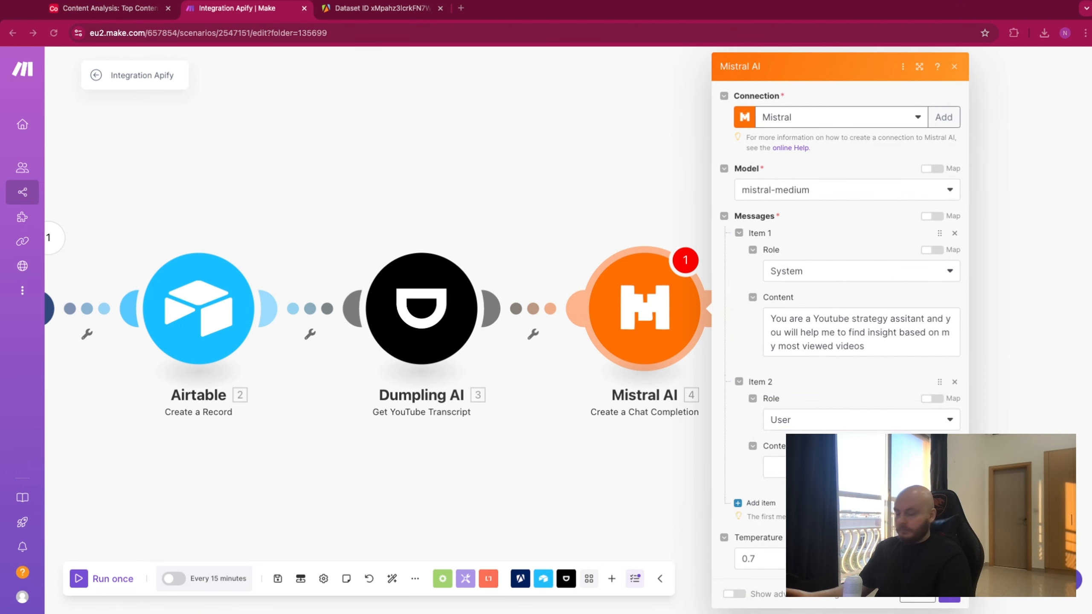
click(816, 467)
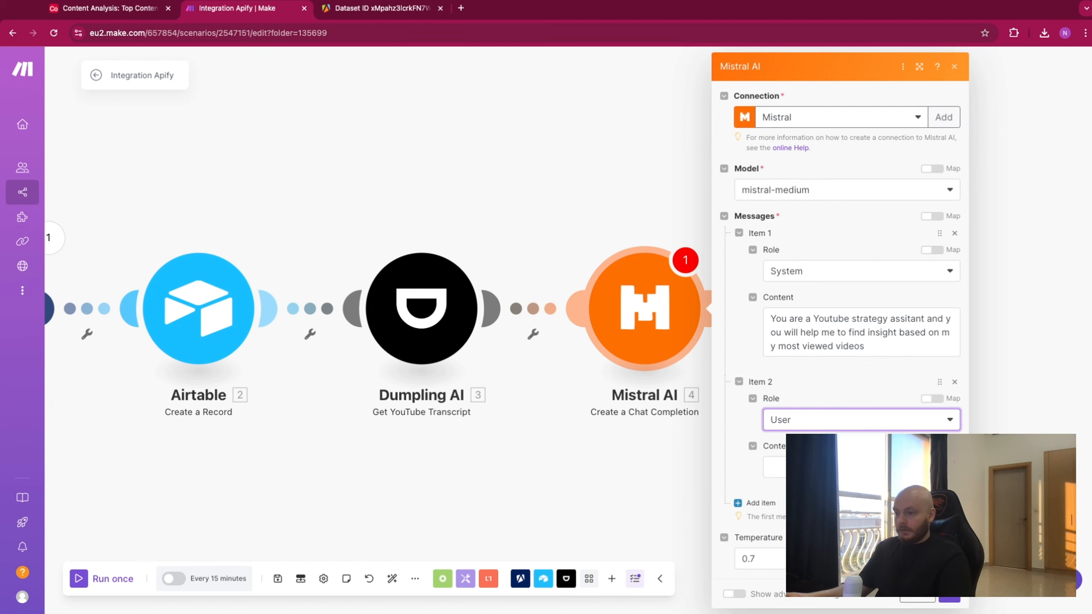
click(816, 467)
key(super+v)
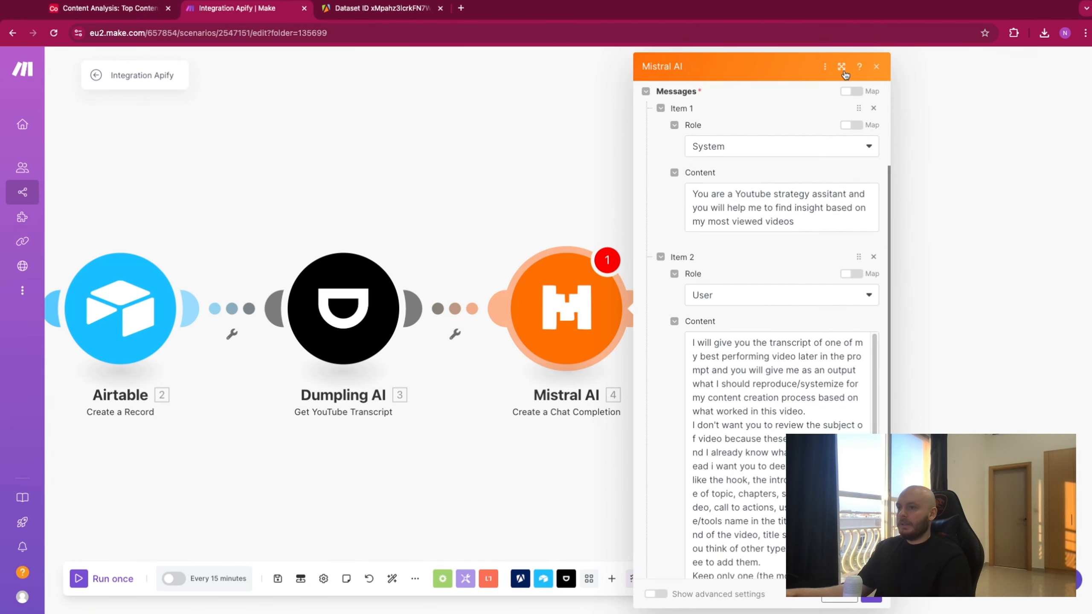
Enlarge the Mistral AI settings to review the prompt and replace its 13.Title variable with Apify's title
click(841, 67)
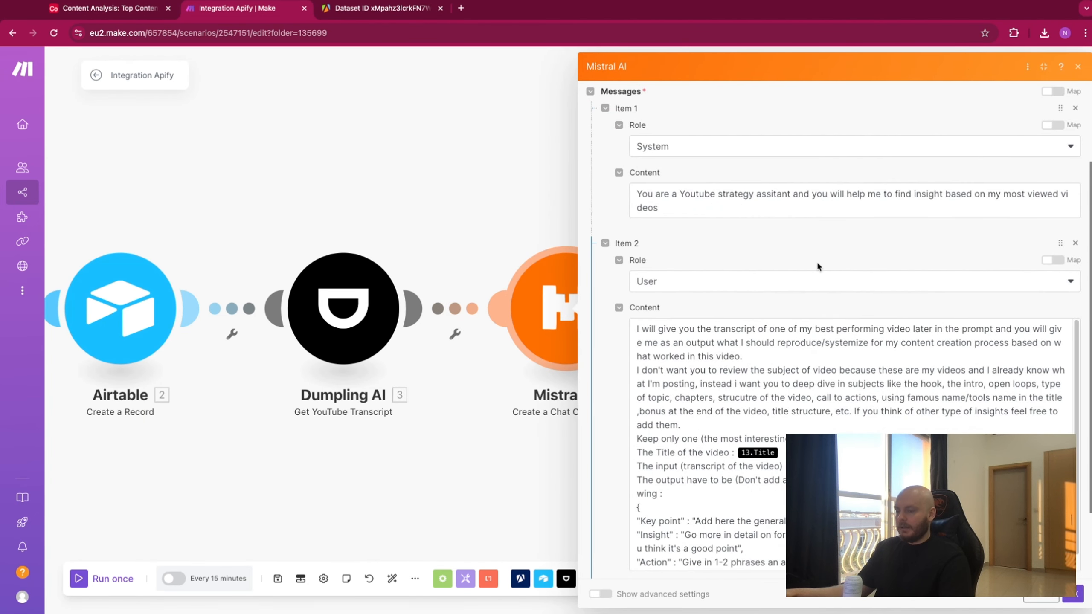
scroll(829, 385, down, 1)
scroll(828, 385, up, 1)
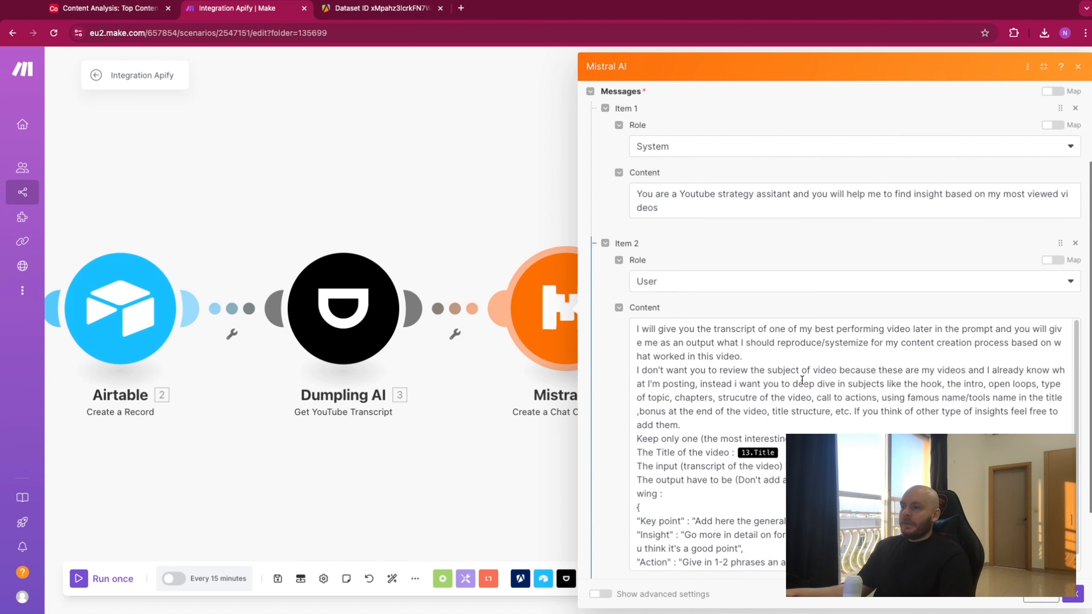
scroll(801, 378, up, 1)
scroll(801, 378, down, 1)
scroll(801, 379, up, 1)
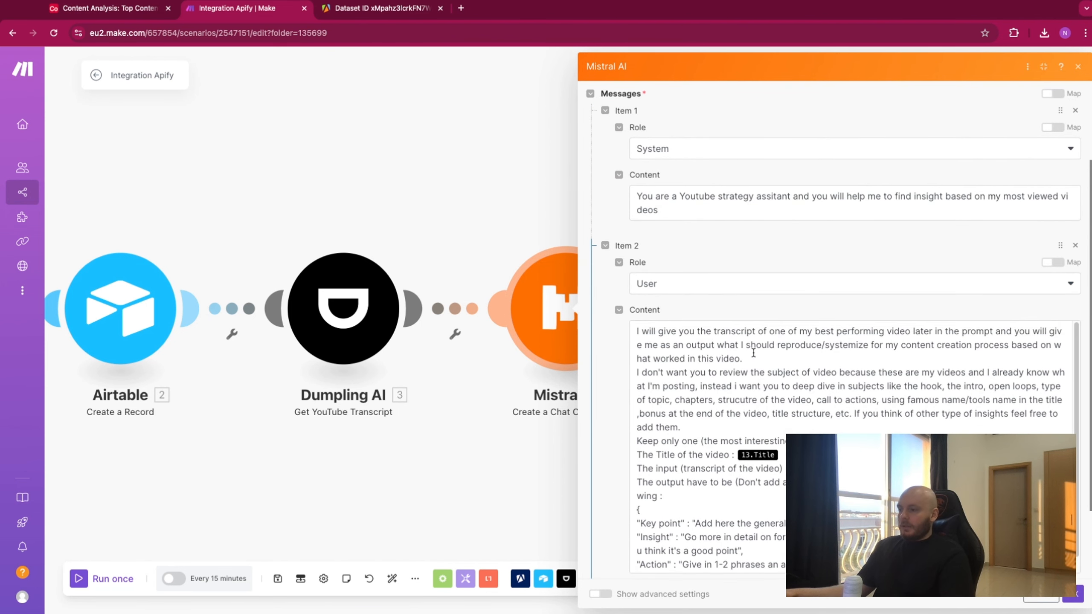
scroll(713, 338, down, 1)
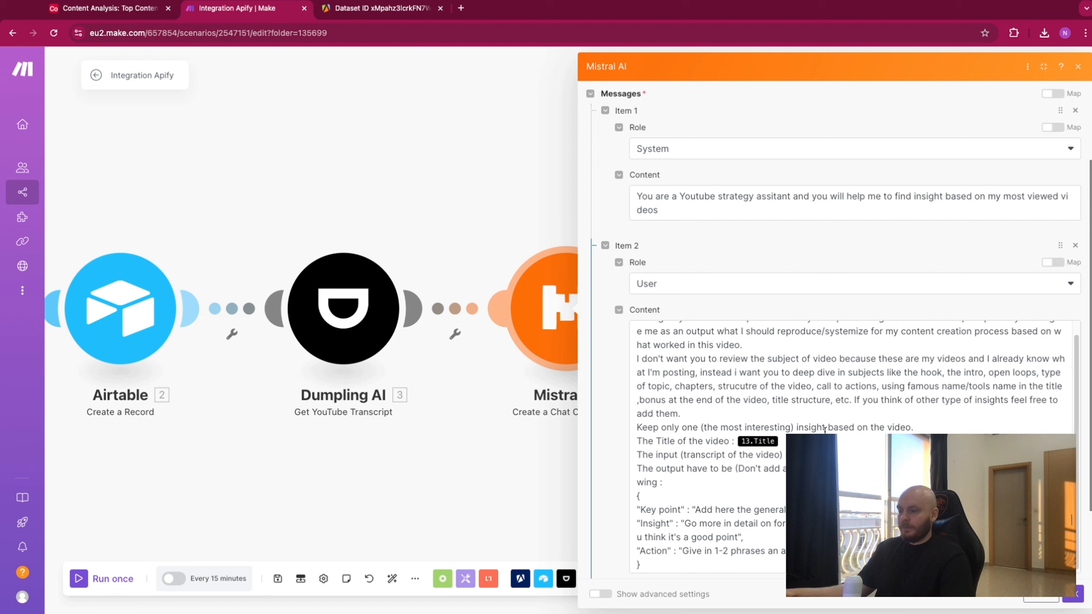
click(780, 441)
key(BackSpace)
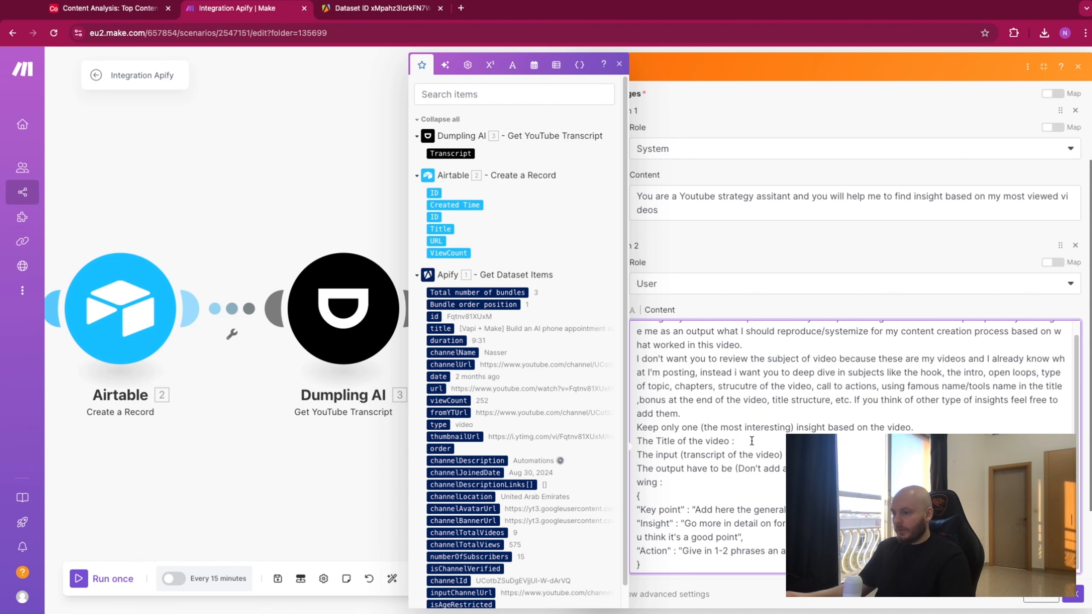
click(440, 328)
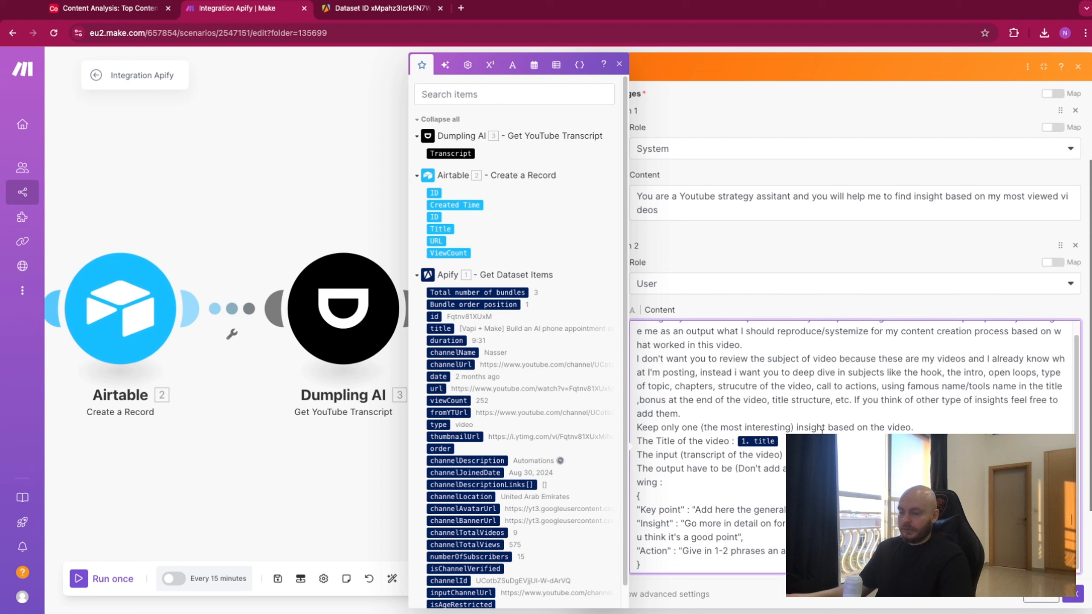
scroll(854, 446, down, 1)
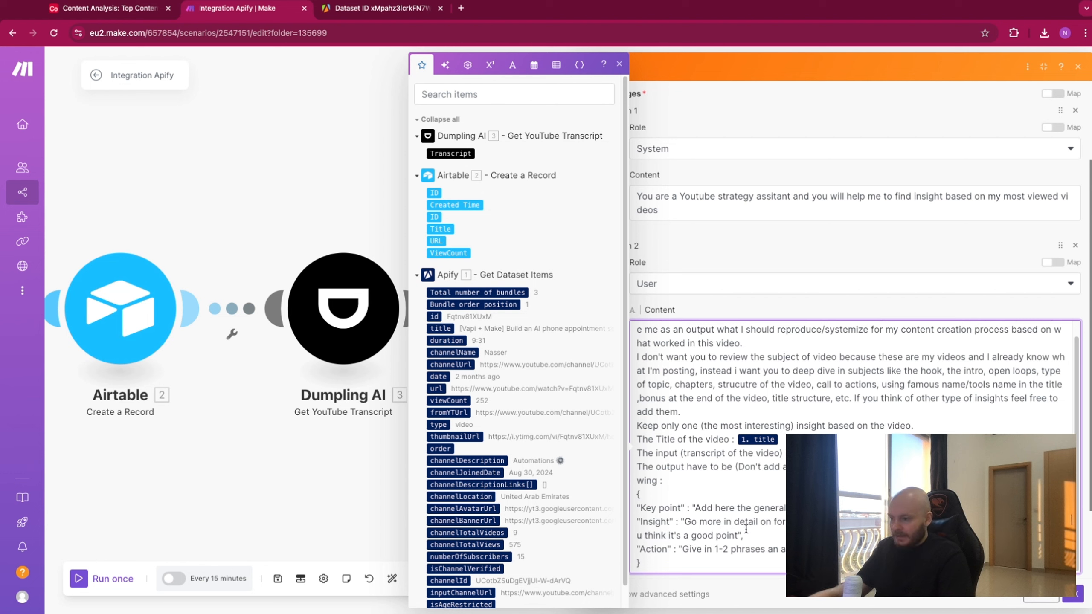
double_click(776, 523)
drag(776, 523, 770, 524)
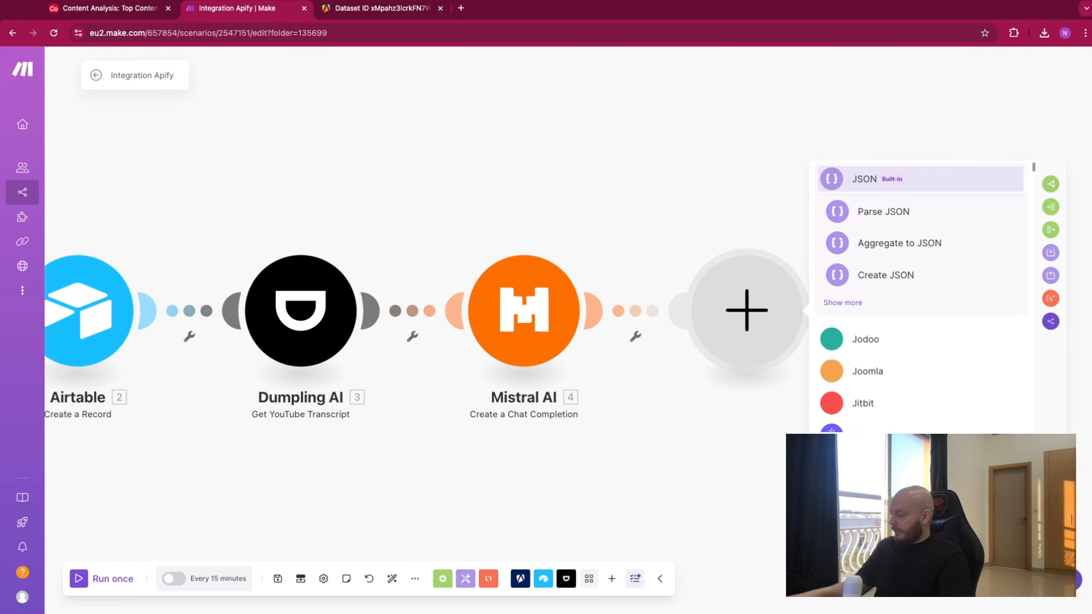
Add a JSON Parse JSON module after Mistral AI with an Insights data structure holding Key point, Insight and Action, and confirm
text(json)
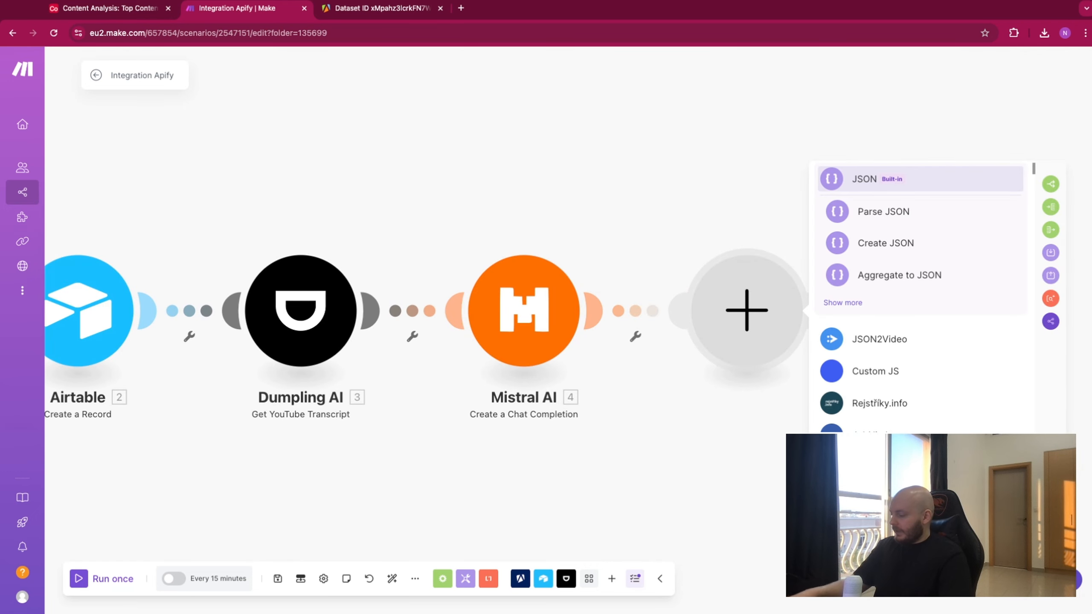
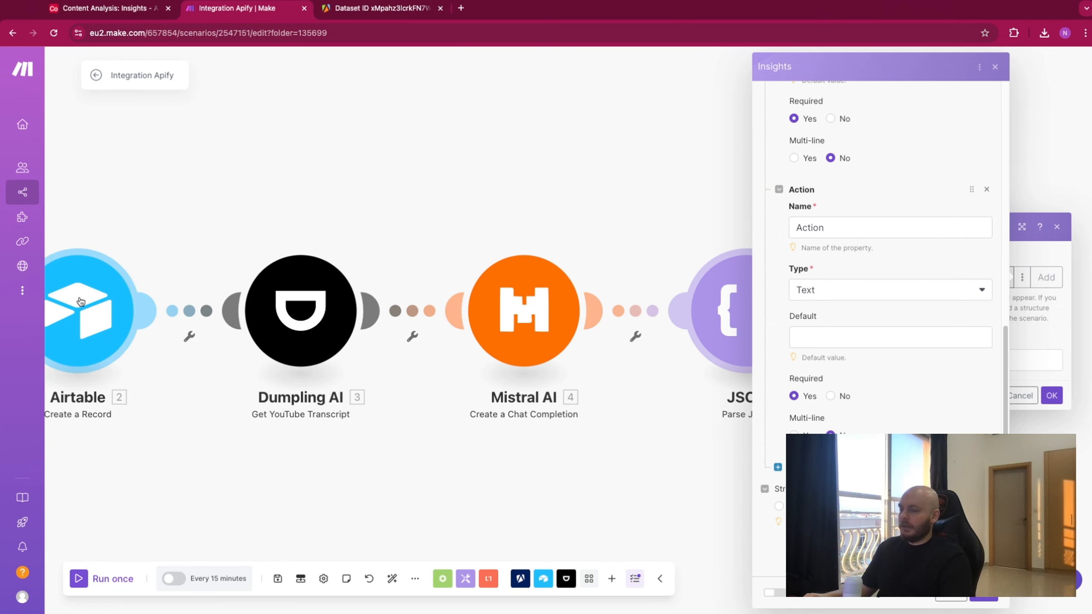
click(983, 595)
click(1051, 396)
Add an Airtable Create a Record module after JSON, with base Content Analysis and table Insights
click(816, 311)
click(911, 258)
click(916, 275)
click(945, 268)
click(924, 290)
click(931, 316)
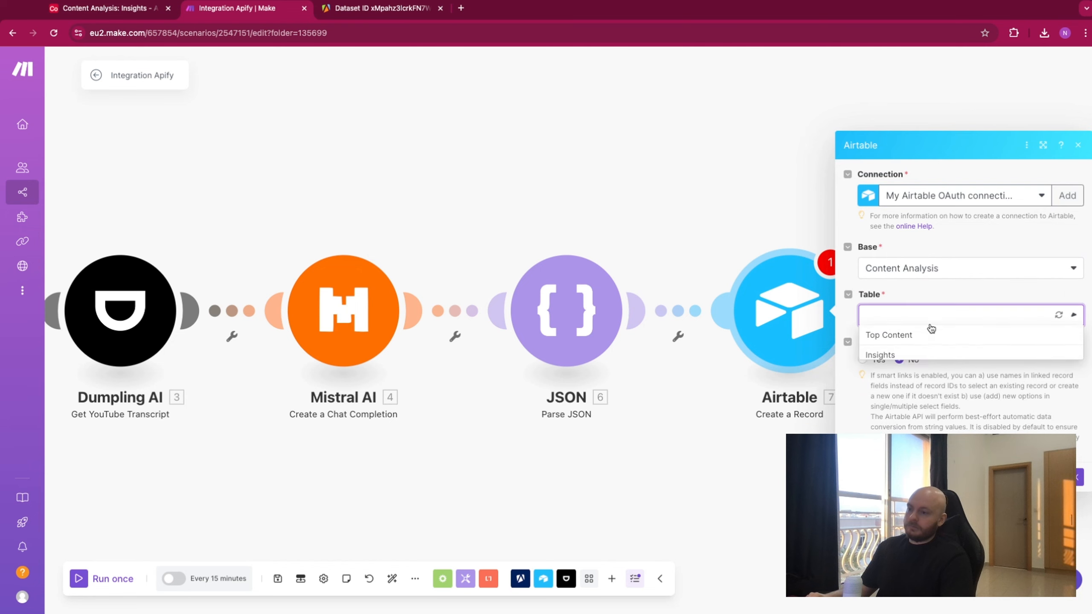
click(919, 354)
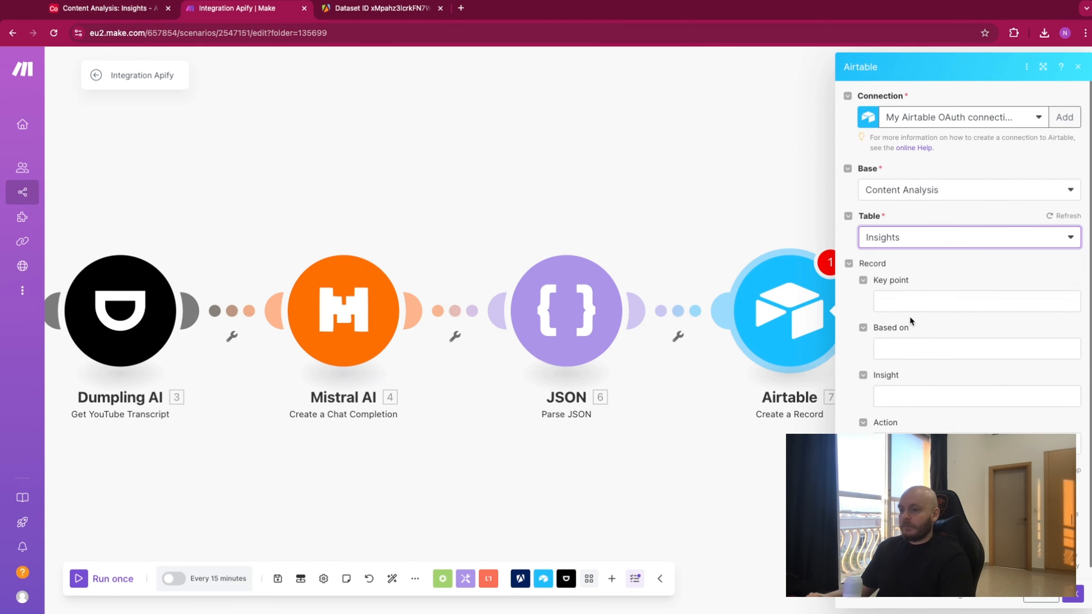
Map the parsed Key point, Insight and Action to their Insights record fields and the video's URL to Based on, and confirm
click(909, 310)
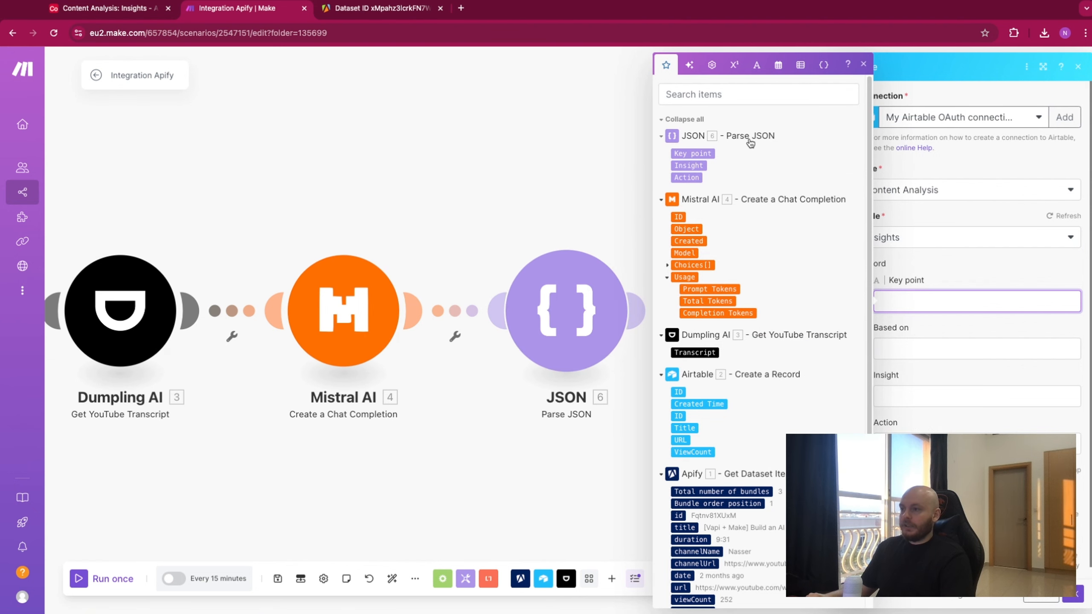
click(697, 154)
click(1073, 595)
Run the whole scenario once and check the new records in Airtable's Top Content and Insights tables
click(106, 13)
click(29, 90)
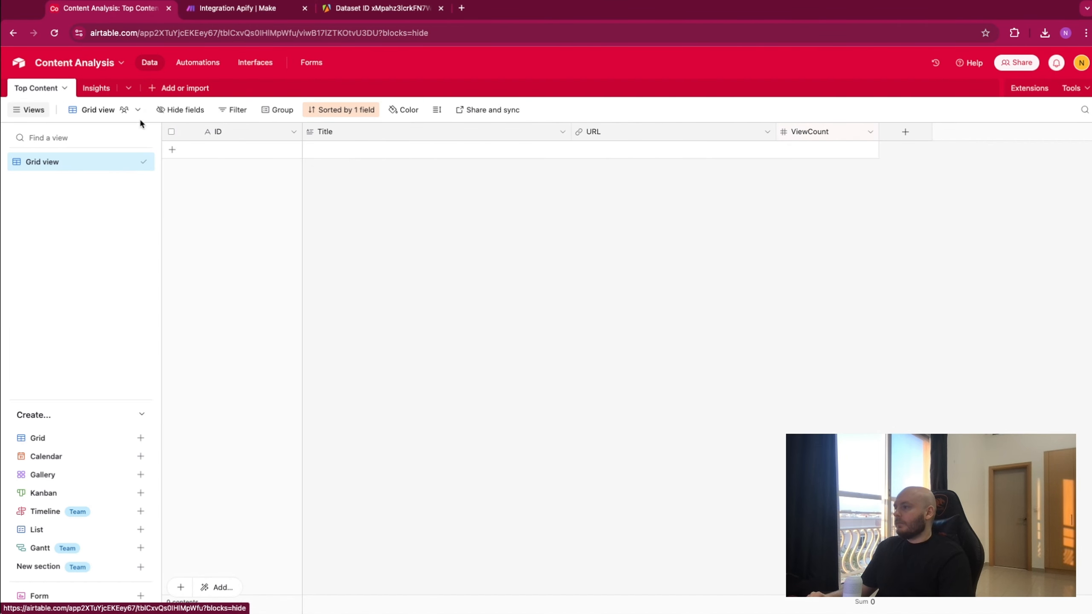
click(234, 8)
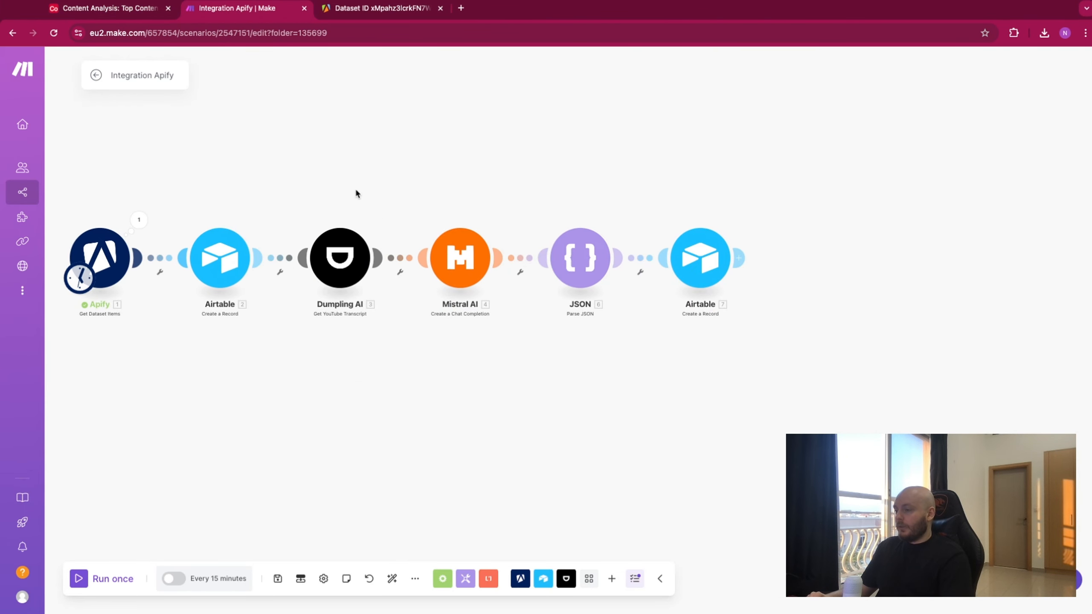
drag(355, 189, 490, 205)
scroll(492, 232, up, 4)
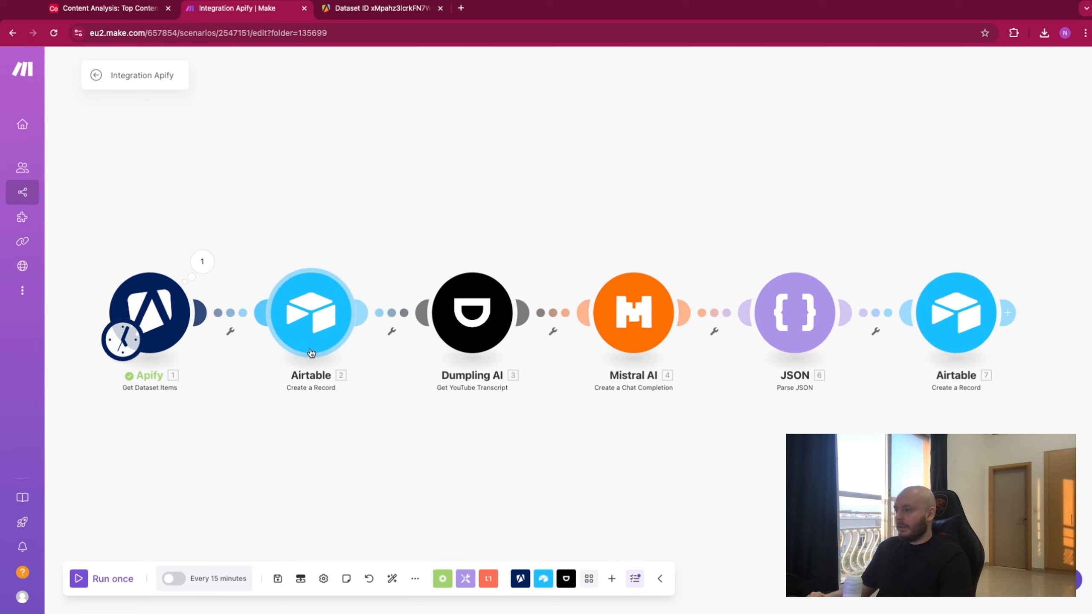
click(89, 577)
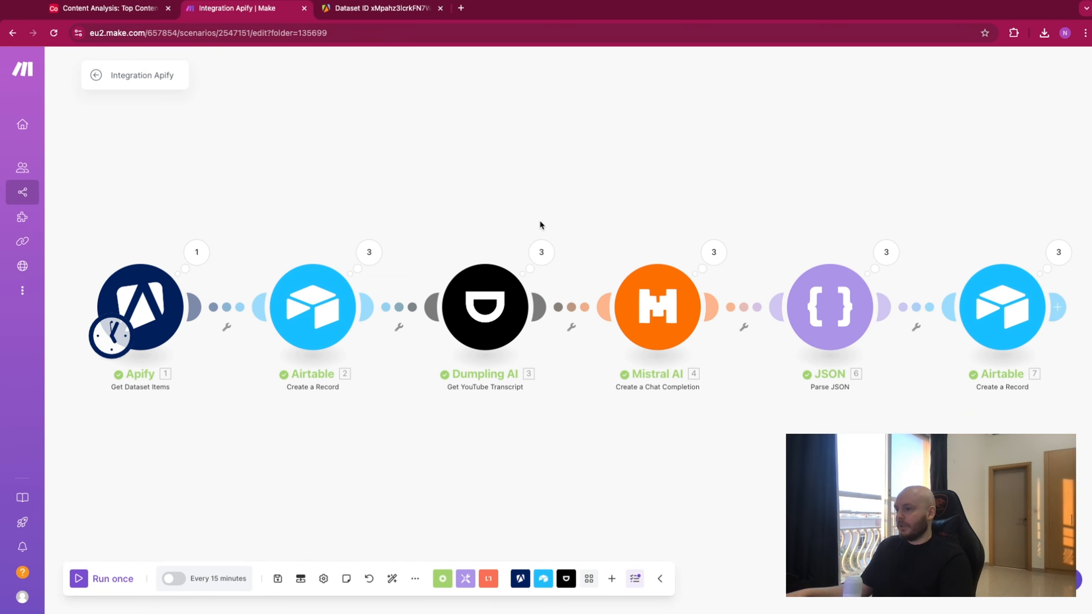
click(121, 13)
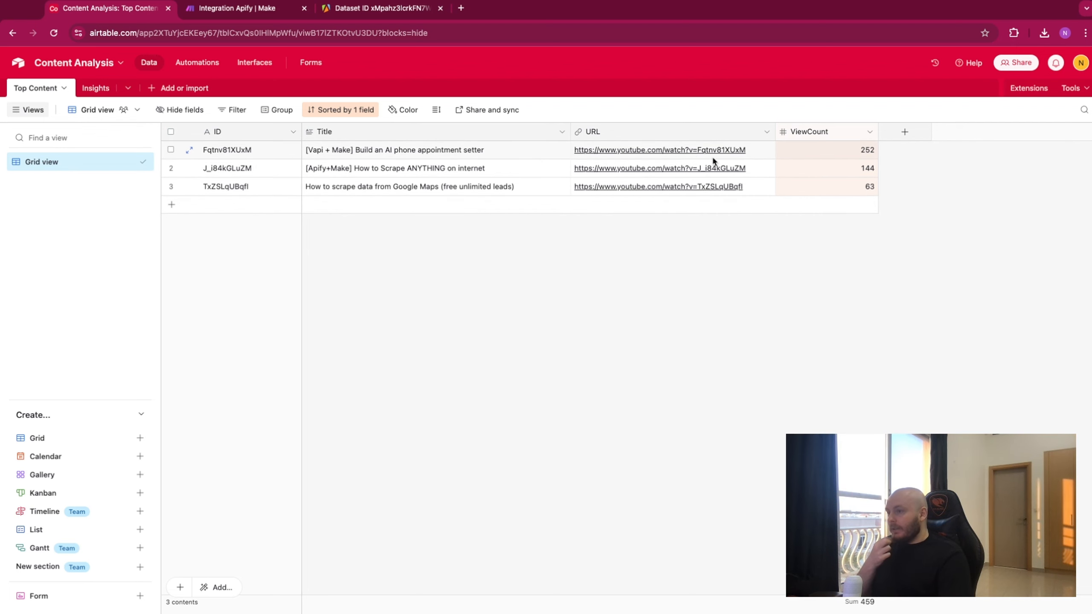
click(97, 88)
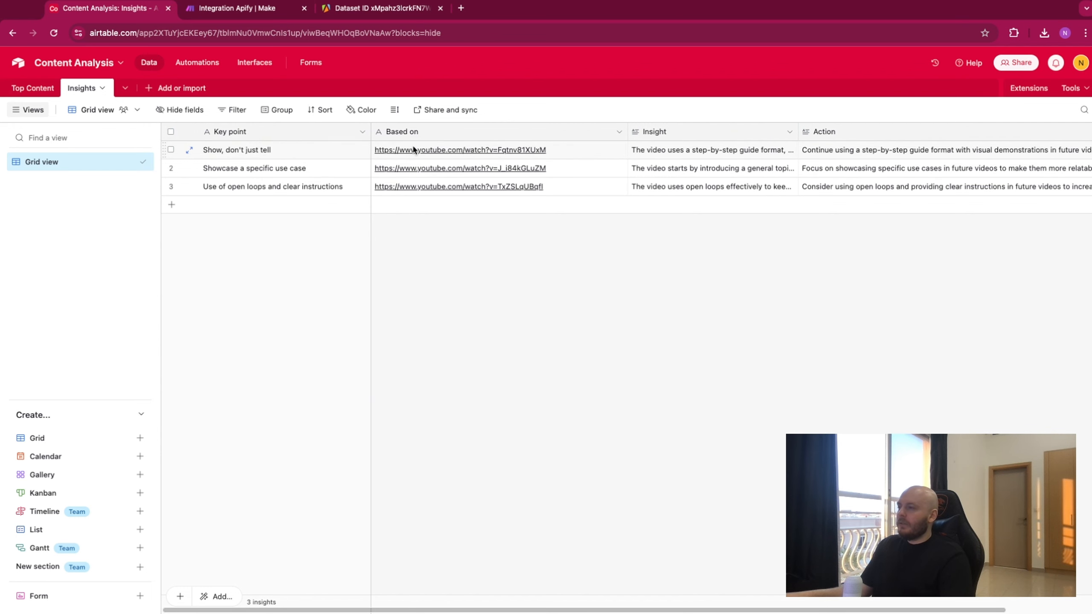
Remap the Insights record's Based on field to the video title and delete all records from the Insights table
click(212, 10)
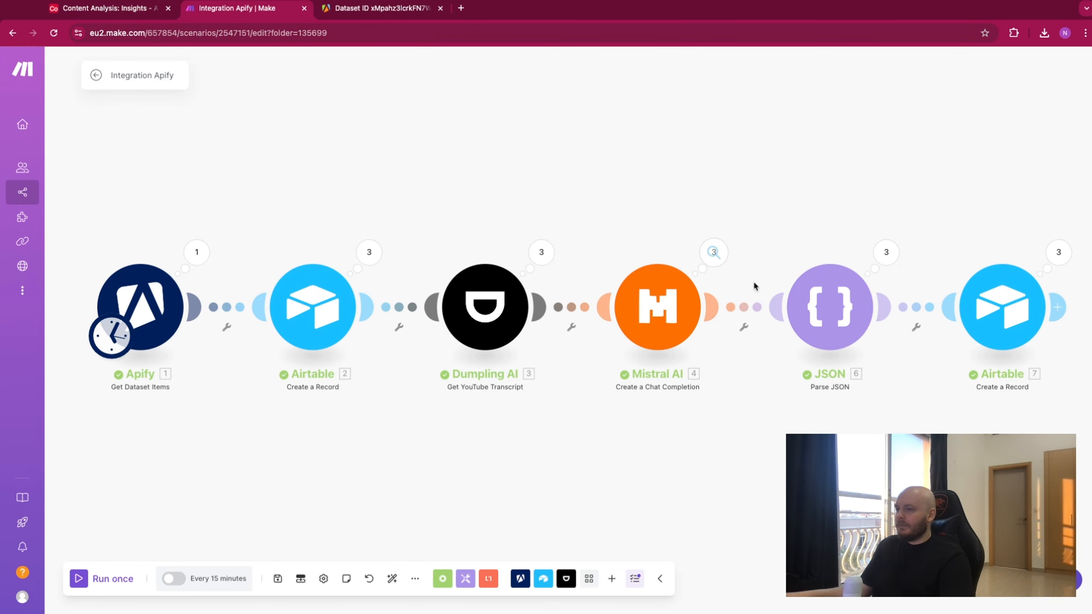
click(108, 9)
click(170, 132)
right_click(399, 148)
click(418, 188)
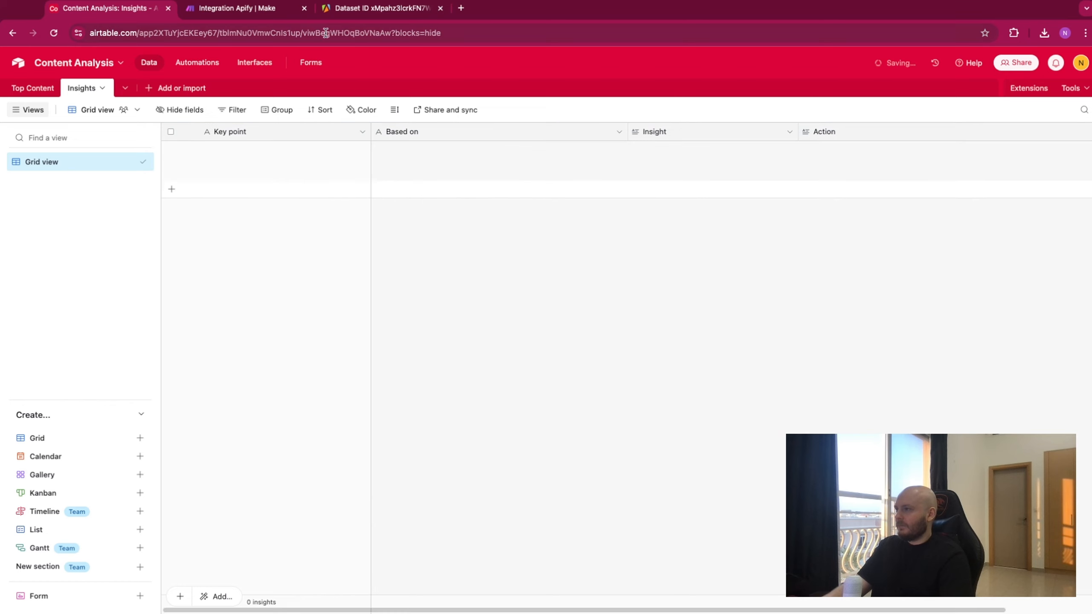
Close the Apify dataset page and run the whole scenario once again
click(345, 9)
click(273, 9)
click(79, 578)
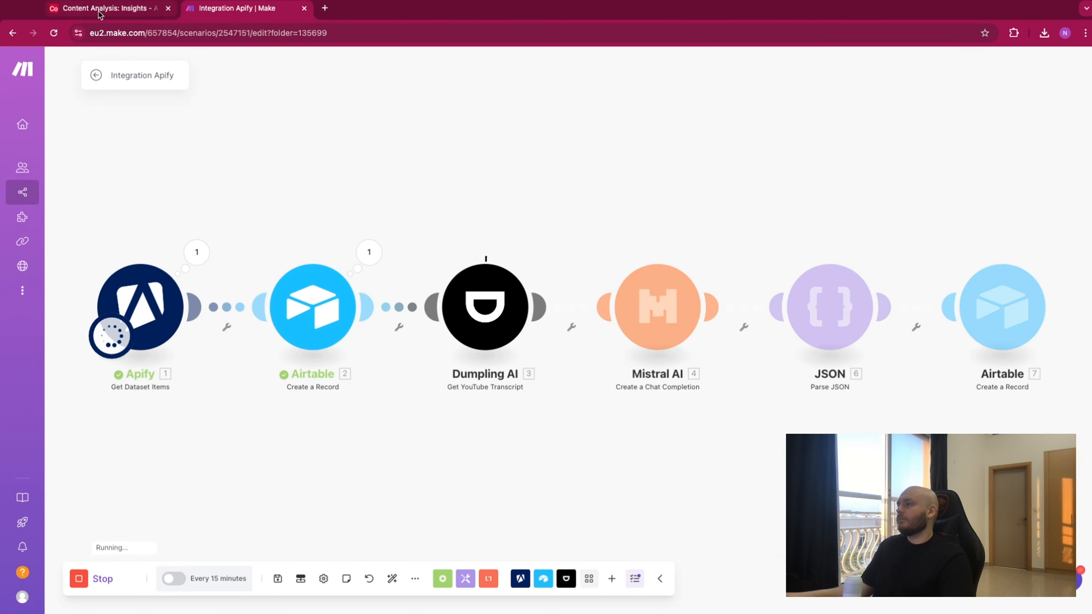
Follow the run's progress and examine the new records' Key point and Based on values in Airtable's Insights table
click(120, 15)
click(212, 11)
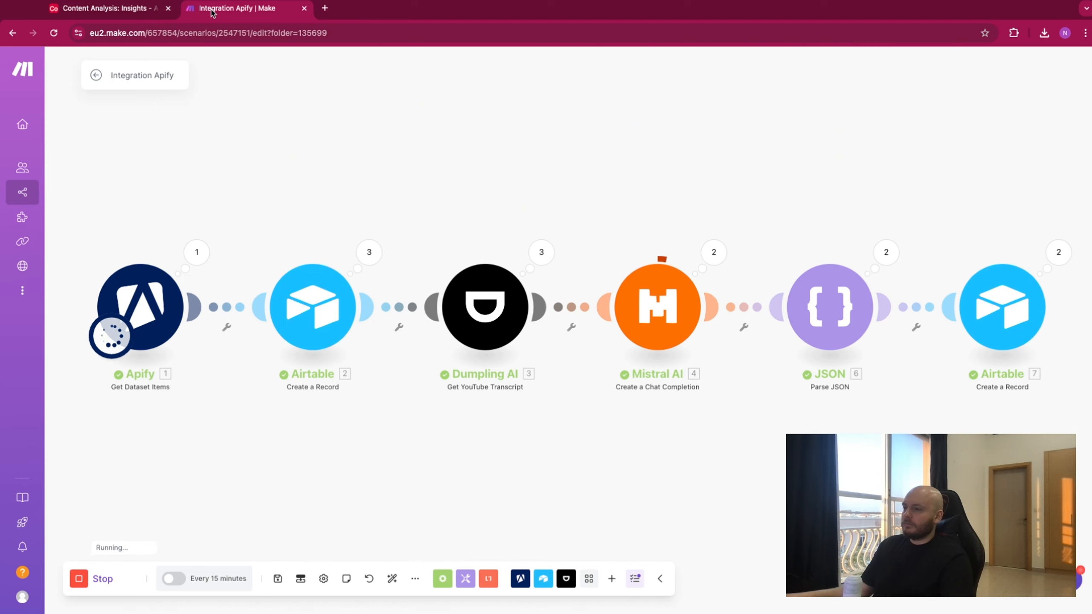
click(107, 8)
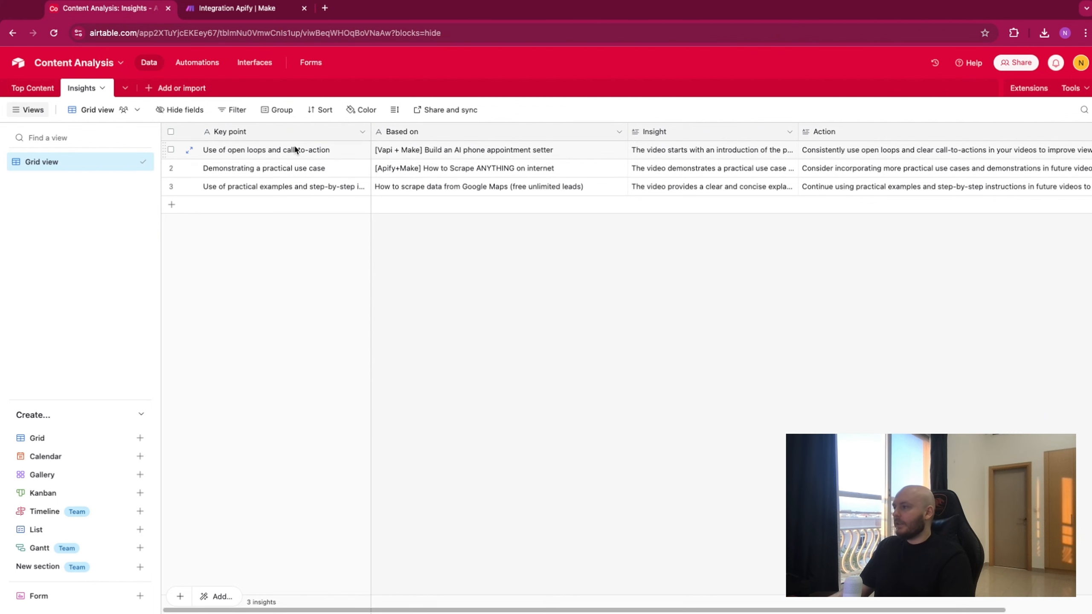
click(254, 156)
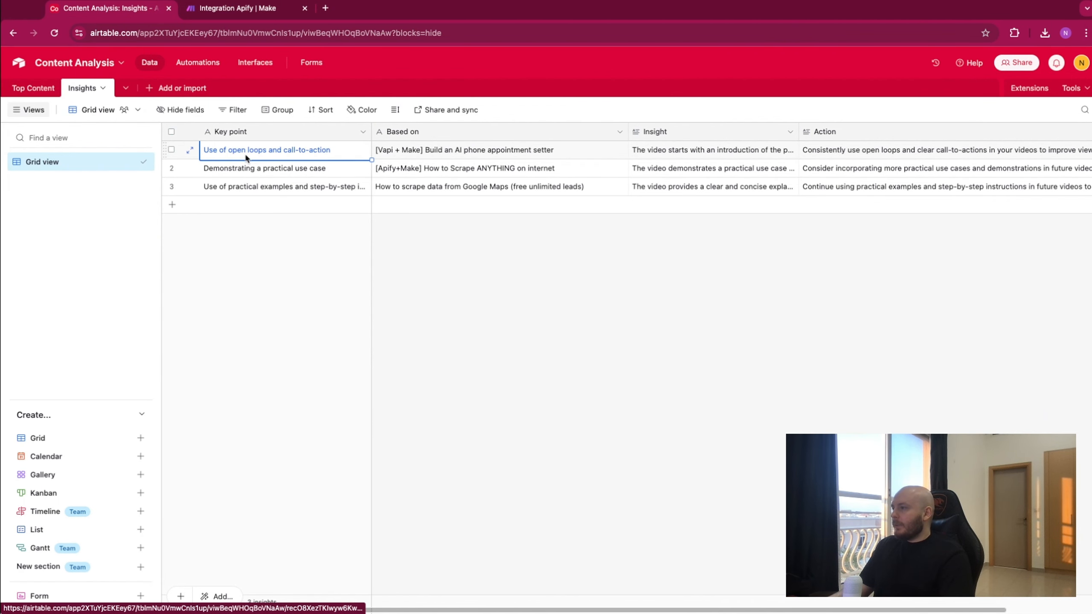
Read the full Insight and Action texts of the first record in the Insights table
double_click(709, 155)
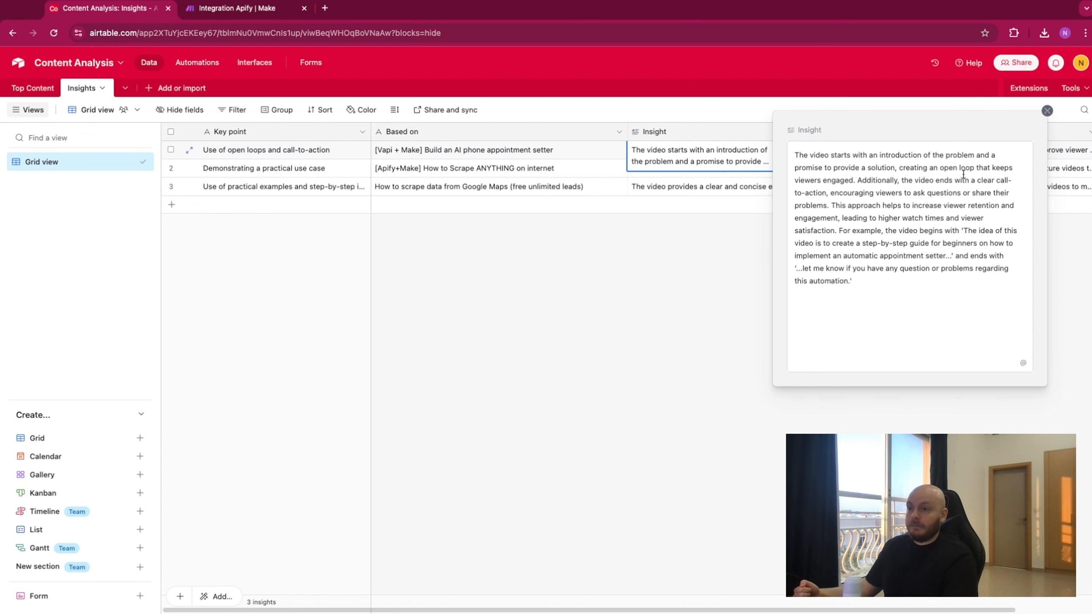
click(1047, 110)
click(739, 227)
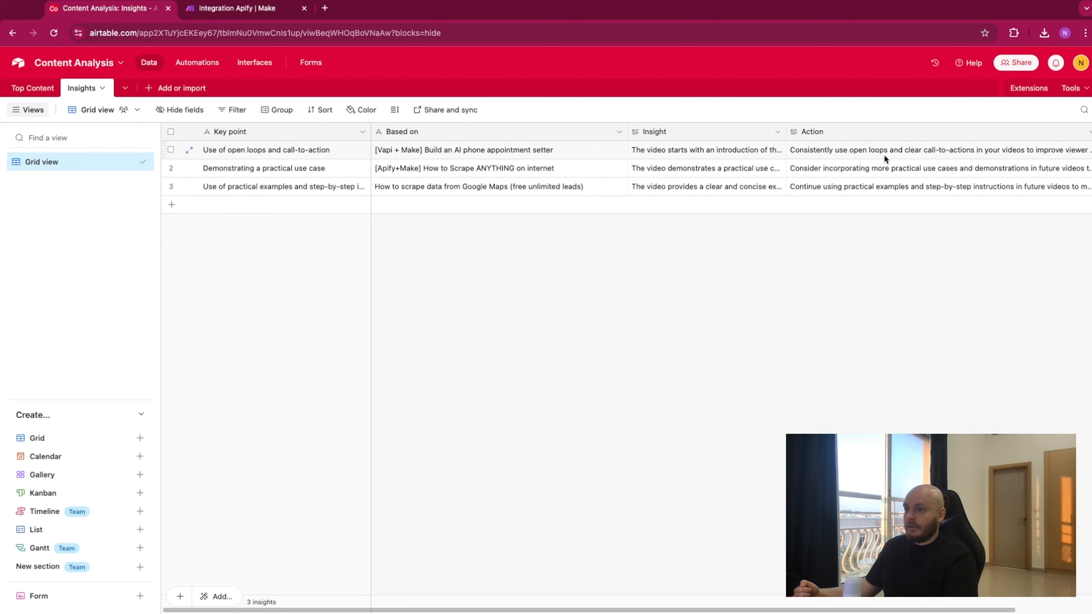
double_click(858, 150)
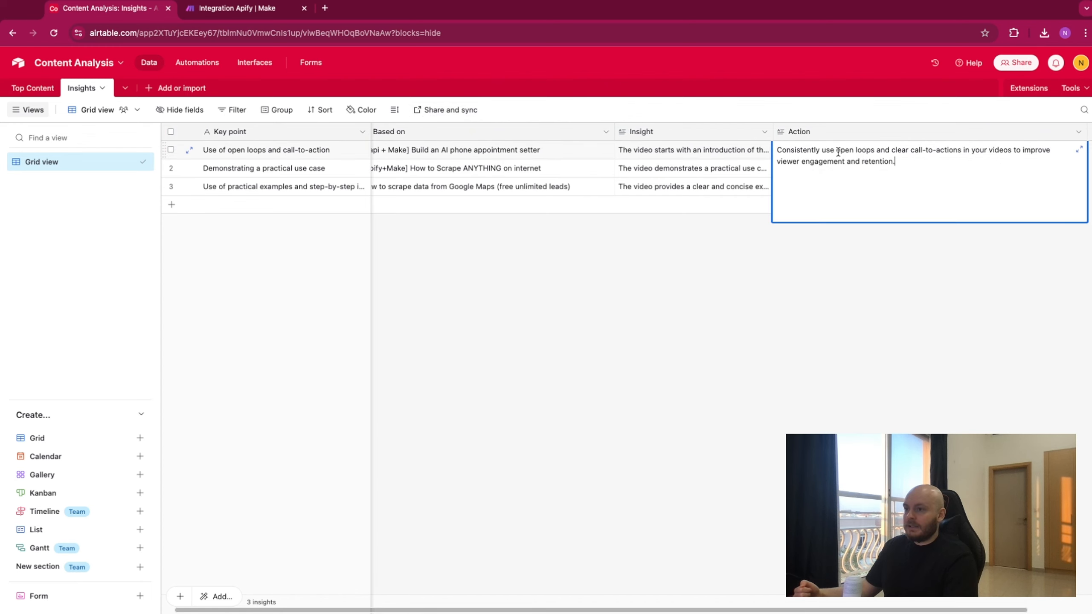
click(740, 275)
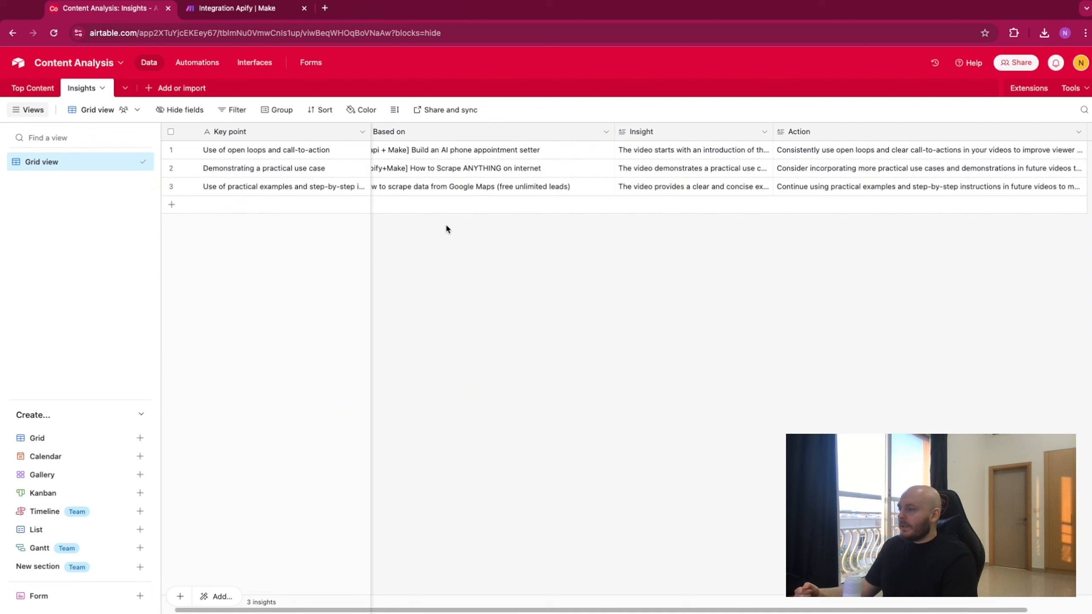
Examine the third Insights record's Key point, Action and Insight texts, and review the scenario's module chain in Make before returning to Airtable
scroll(411, 186, left, 1)
scroll(412, 186, right, 2)
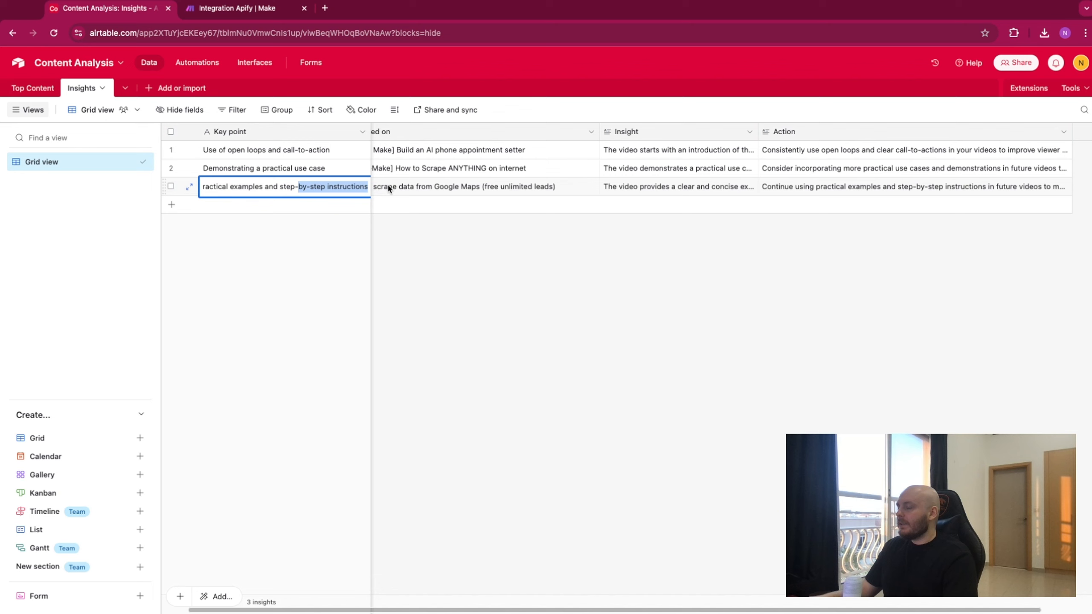
click(788, 186)
click(840, 302)
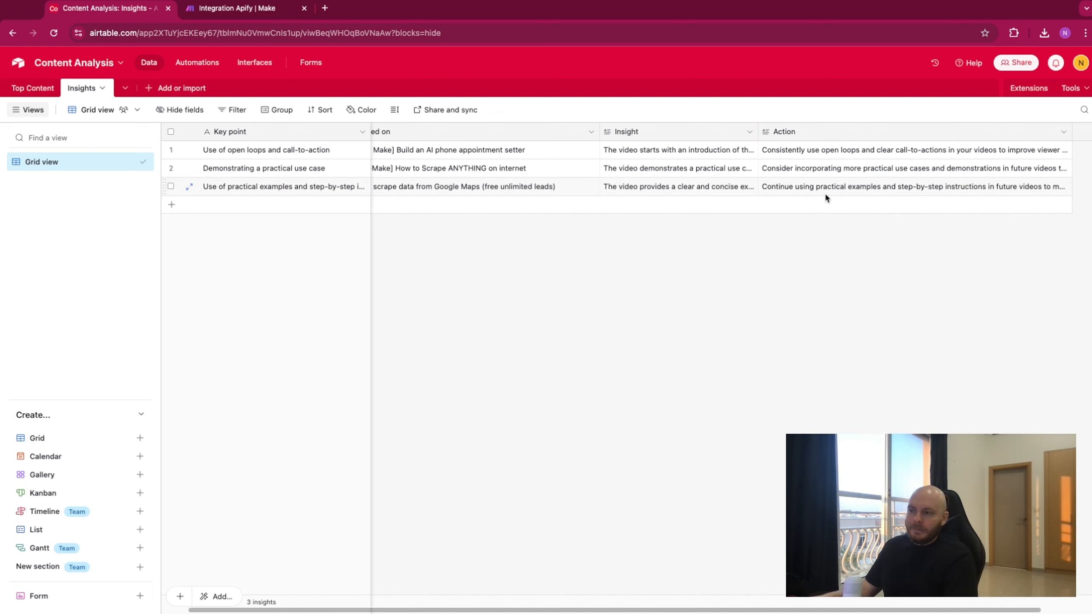
double_click(719, 185)
click(795, 239)
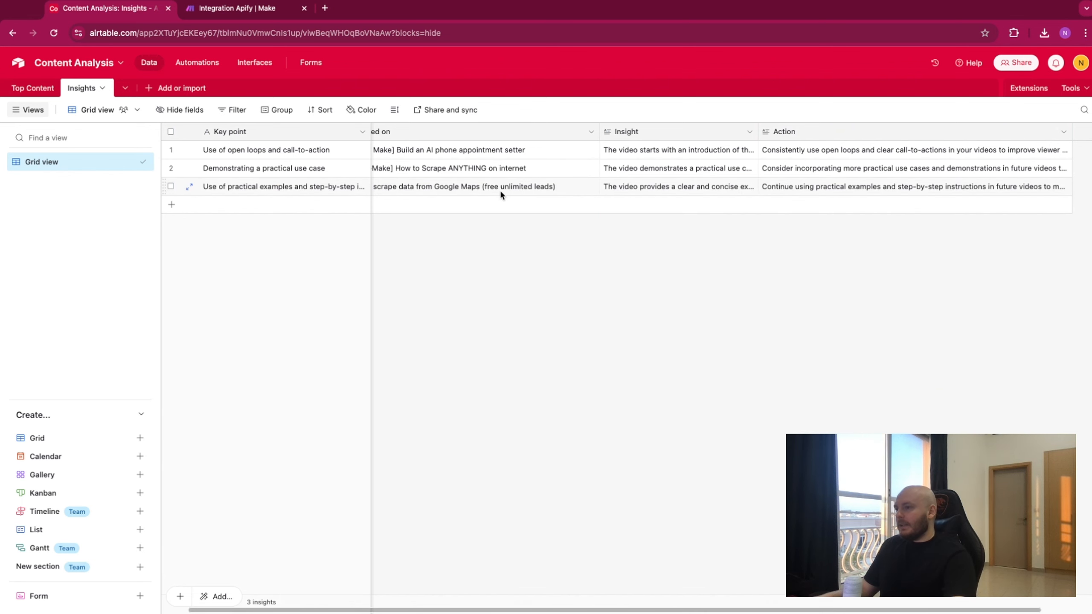
scroll(500, 195, left, 1)
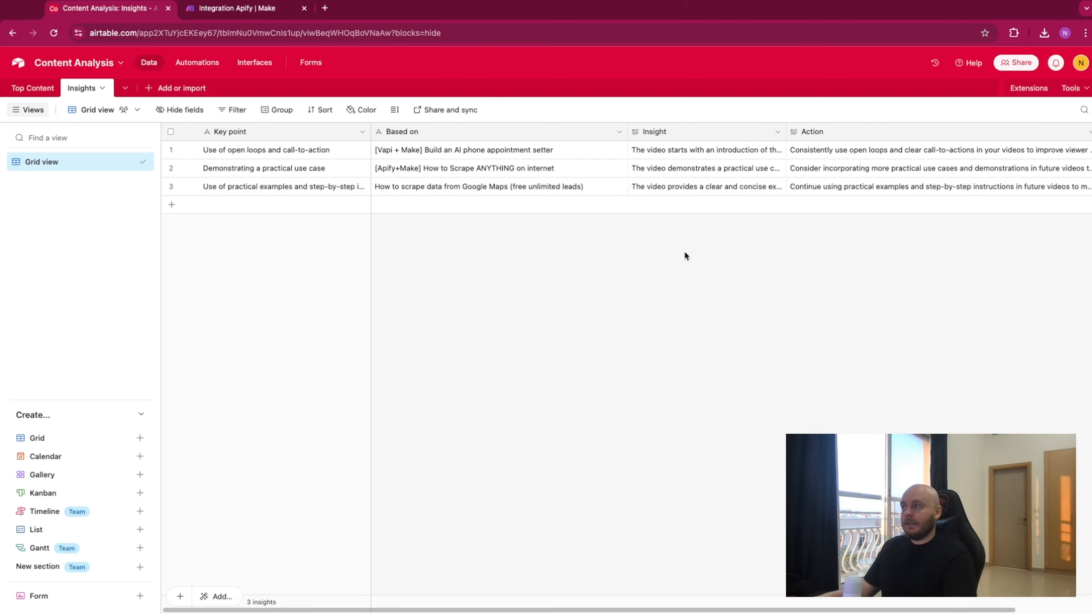
click(266, 10)
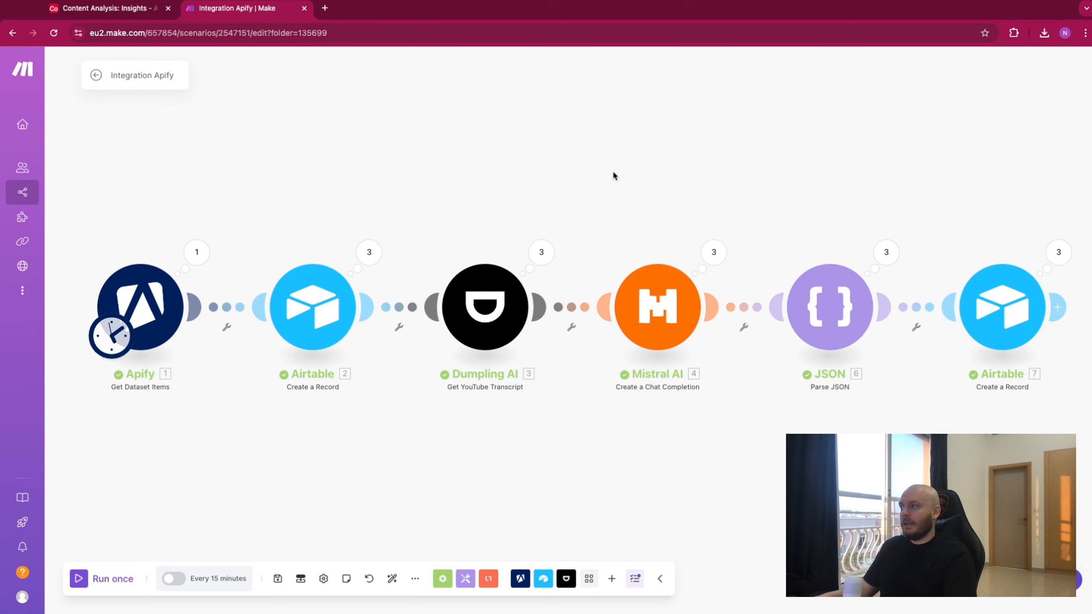
click(109, 9)
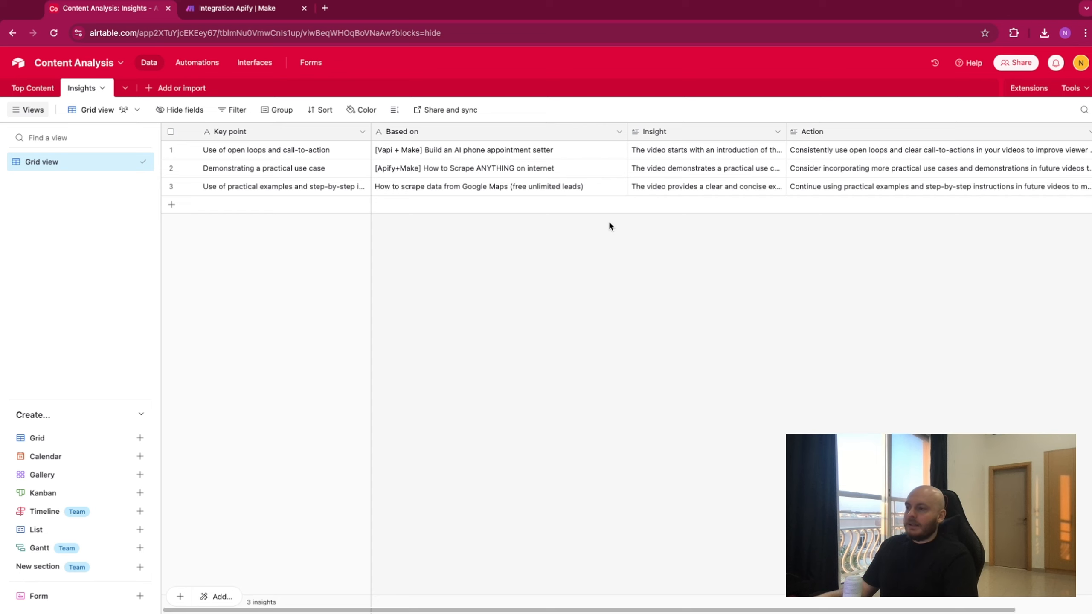